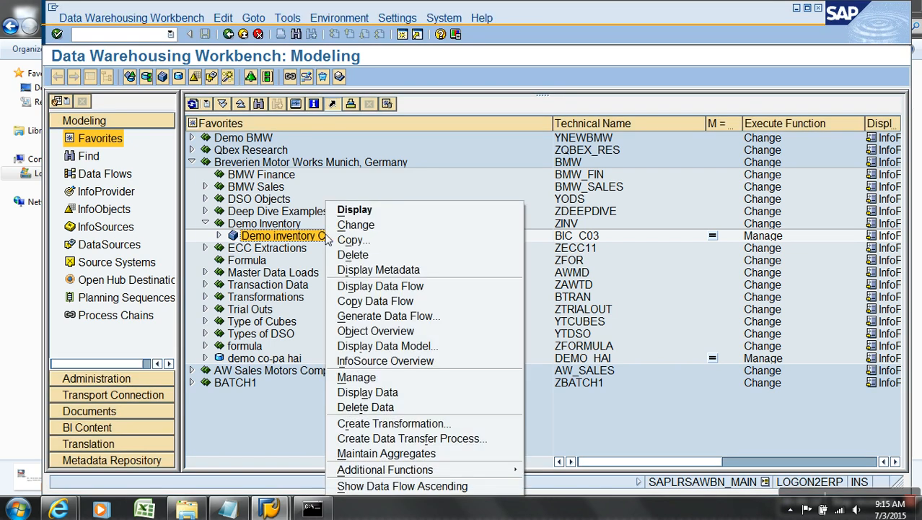
# - Display the data of the Demo inventory Cube with no selection restrictions and the default output fields
pyautogui.click(389, 392)
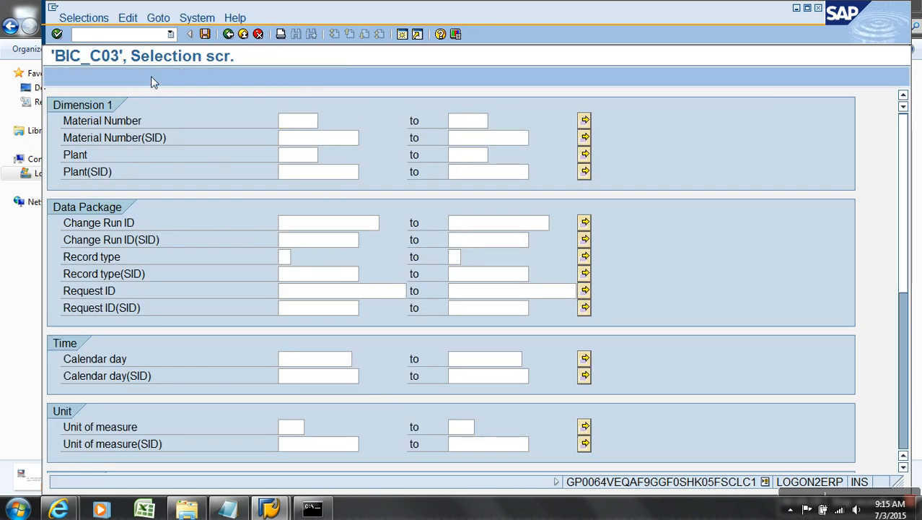
pyautogui.click(148, 78)
pyautogui.click(334, 80)
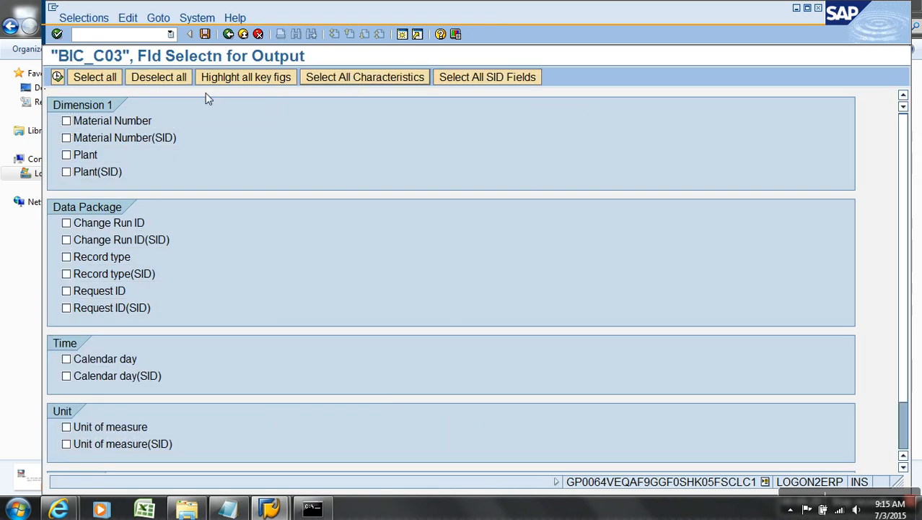
pyautogui.click(58, 77)
pyautogui.click(57, 78)
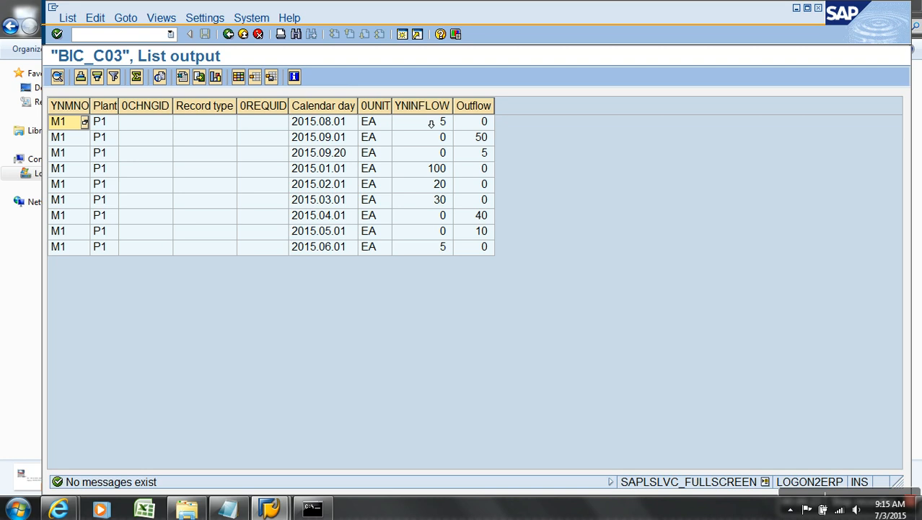
# - Total the YNINFLOW and Outflow columns and highlight the material and plant columns, then return to the modeling overview
pyautogui.click(452, 108)
pyautogui.keyDown('ctrl'); pyautogui.click(461, 108); pyautogui.keyUp('ctrl')
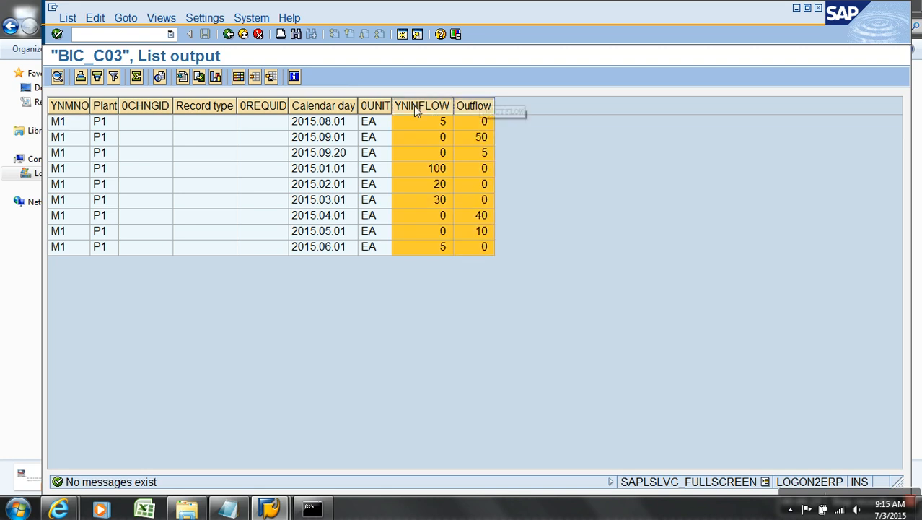
pyautogui.click(136, 77)
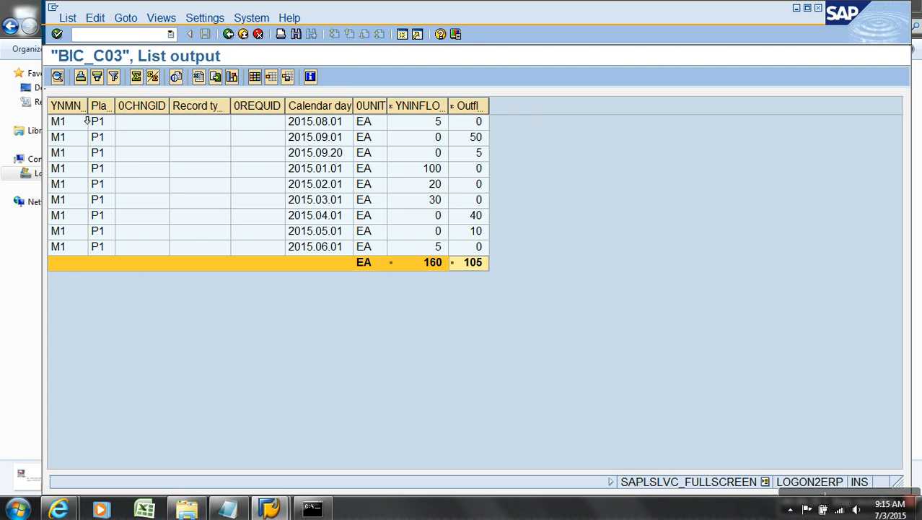
pyautogui.click(65, 106)
pyautogui.keyDown('ctrl'); pyautogui.click(101, 106); pyautogui.keyUp('ctrl')
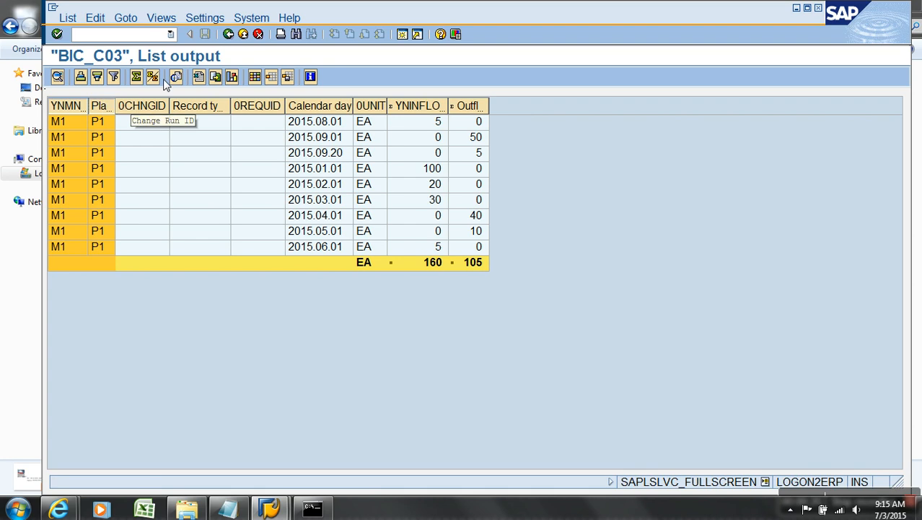
pyautogui.click(243, 35)
pyautogui.click(244, 34)
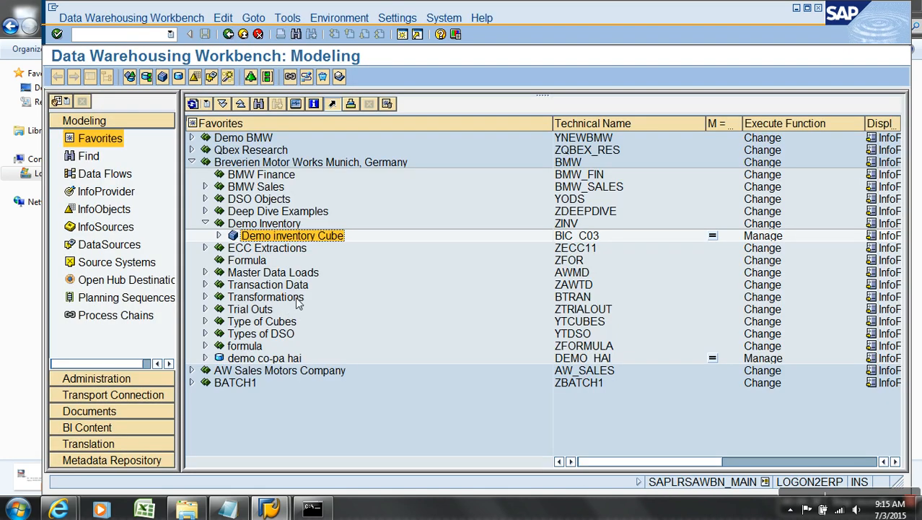
# - Create a key figure DEMAND with the long description Demands in reliancemart's relinace m price(key figure) InfoObject catalog
pyautogui.click(104, 209)
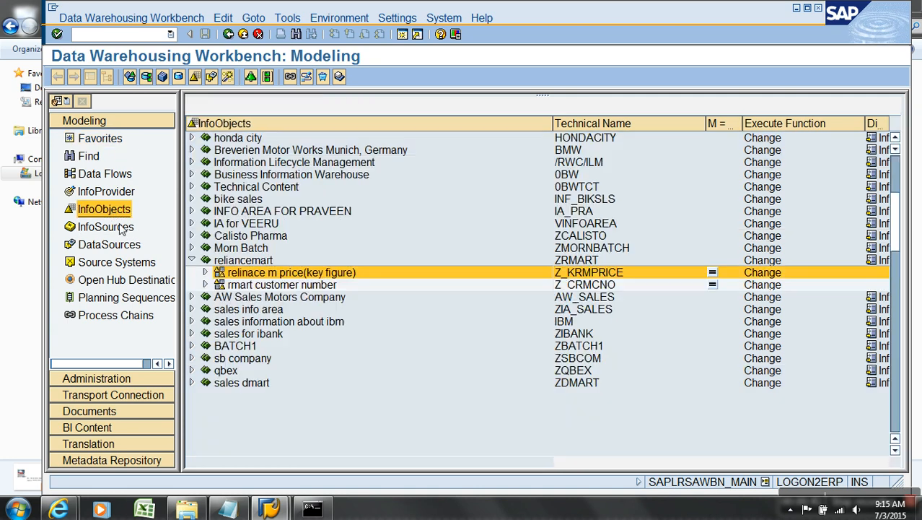
pyautogui.rightClick(296, 275)
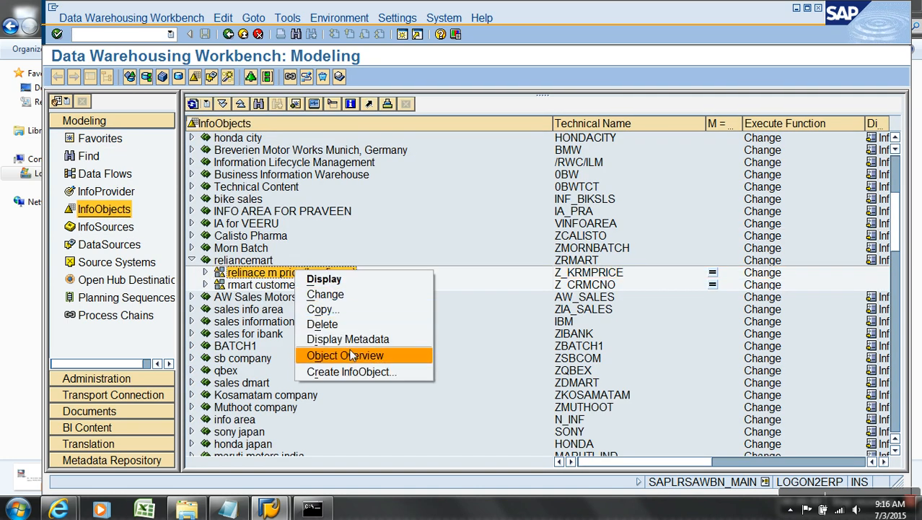
pyautogui.click(353, 371)
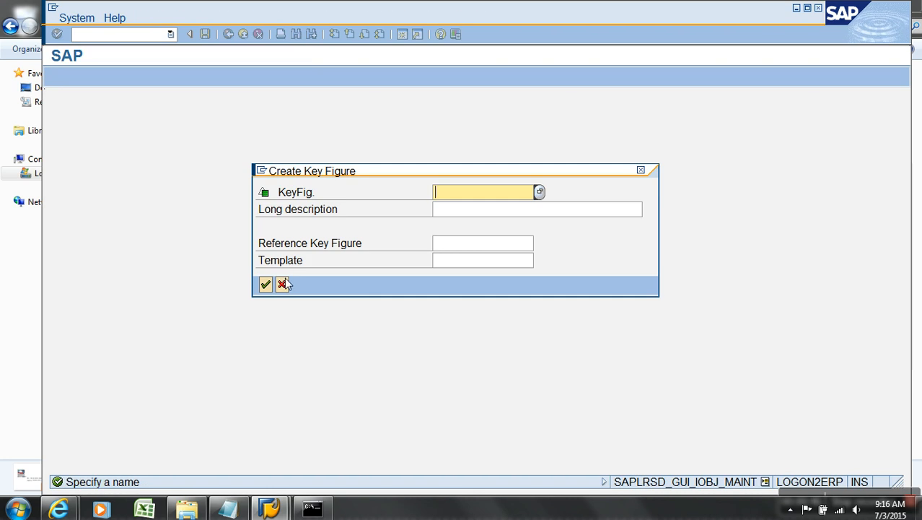
pyautogui.write('ydemand')
pyautogui.press('Tab')
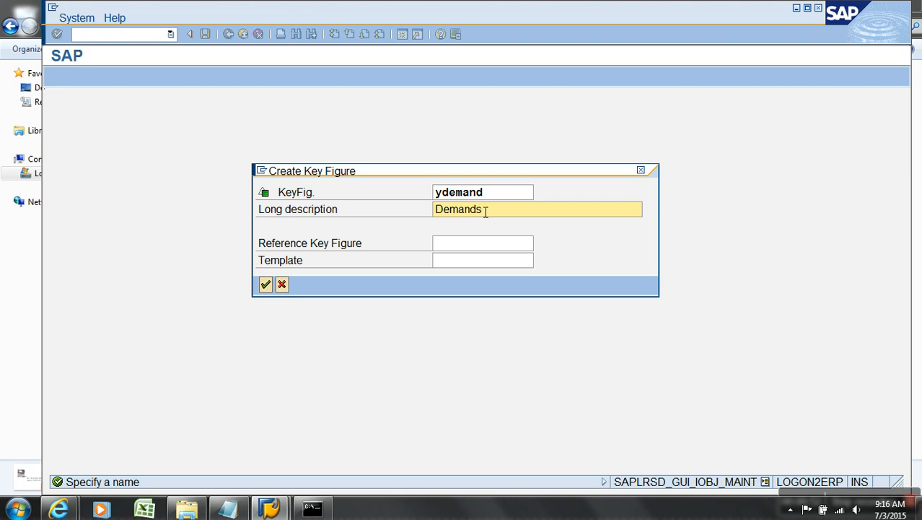
pyautogui.click(265, 284)
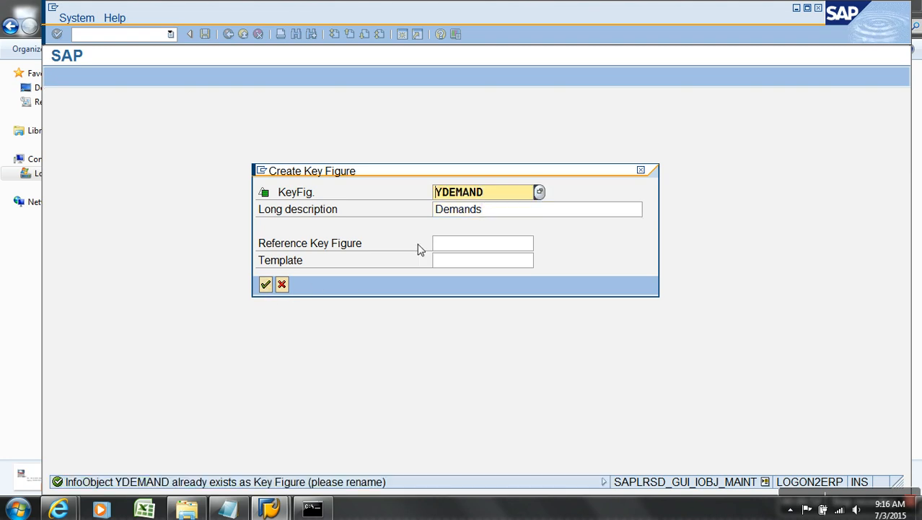
pyautogui.press('Delete')
pyautogui.press('Return')
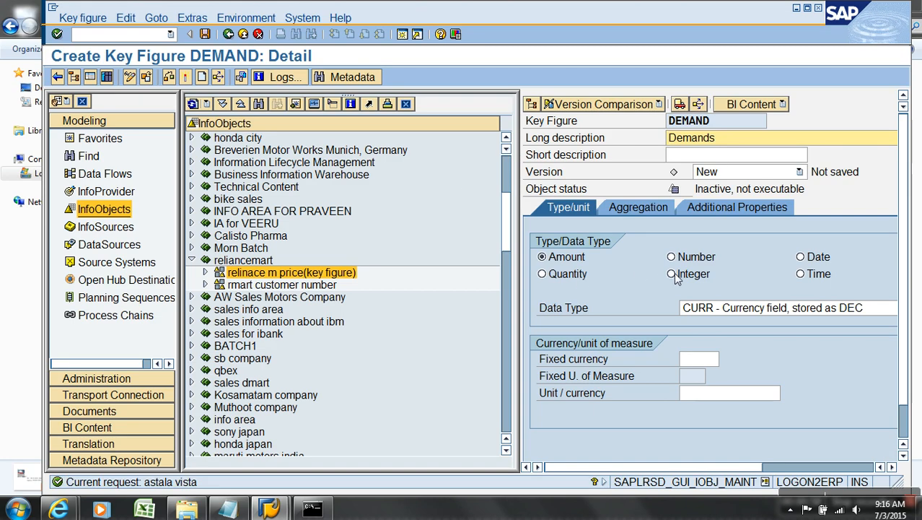
# - Set the DEMAND key figure's type to Quantity with unit InfoObject 0UINT and try to activate it
pyautogui.click(543, 274)
pyautogui.click(699, 375)
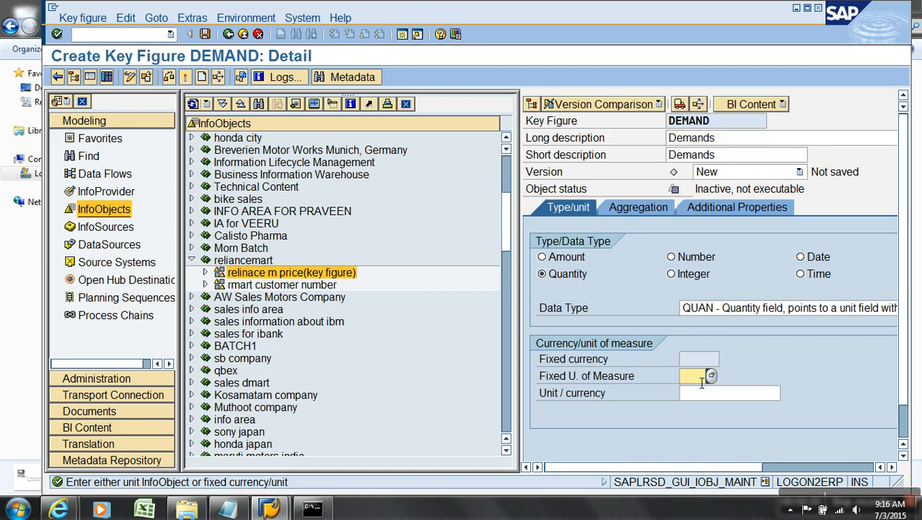
pyautogui.write('ea')
pyautogui.press('BackSpace')
pyautogui.press('BackSpace')
pyautogui.click(751, 399)
pyautogui.write('0uint')
pyautogui.press('Return')
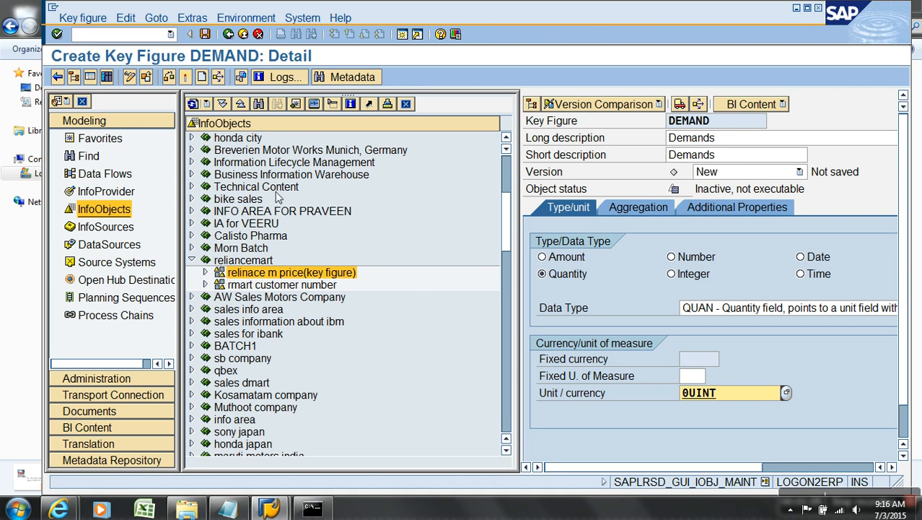
pyautogui.click(185, 78)
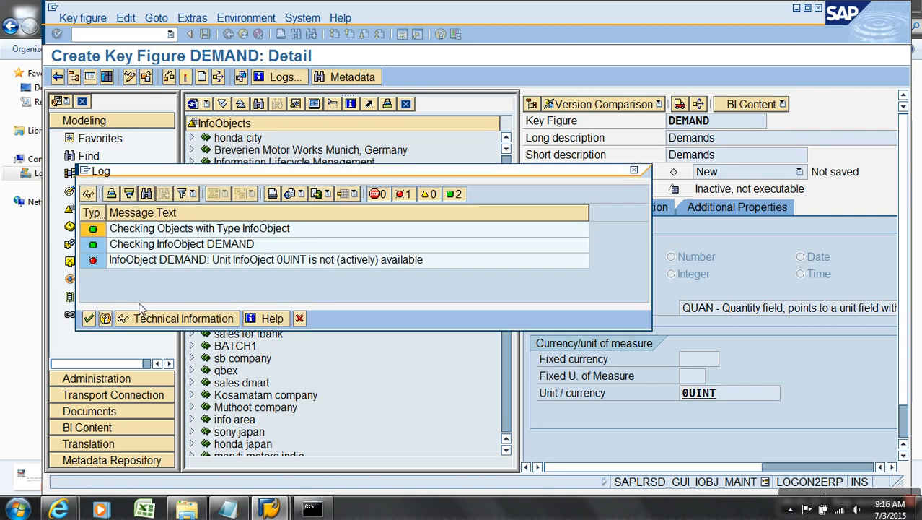
pyautogui.click(88, 318)
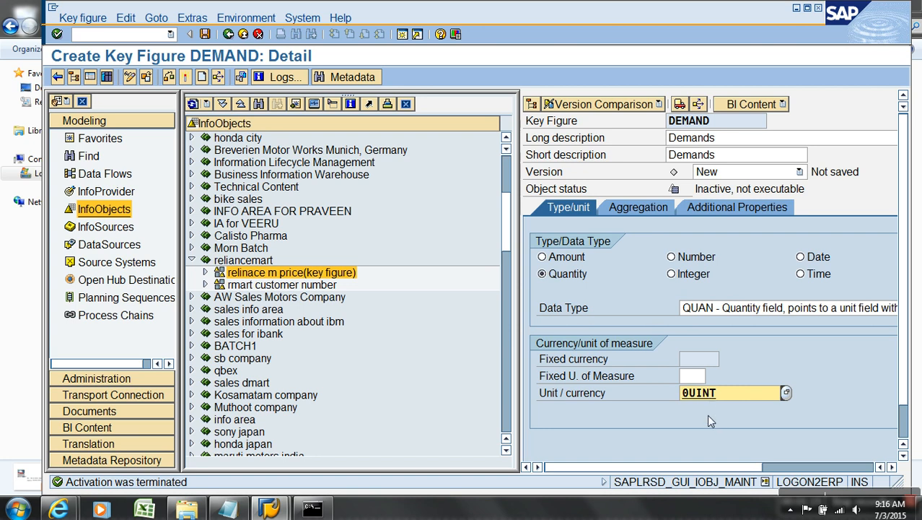
# - Correct the DEMAND key figure's unit to 0UNIT, activate the key figure and return to the Favorites
pyautogui.press('BackSpace')
pyautogui.press('BackSpace')
pyautogui.press('BackSpace')
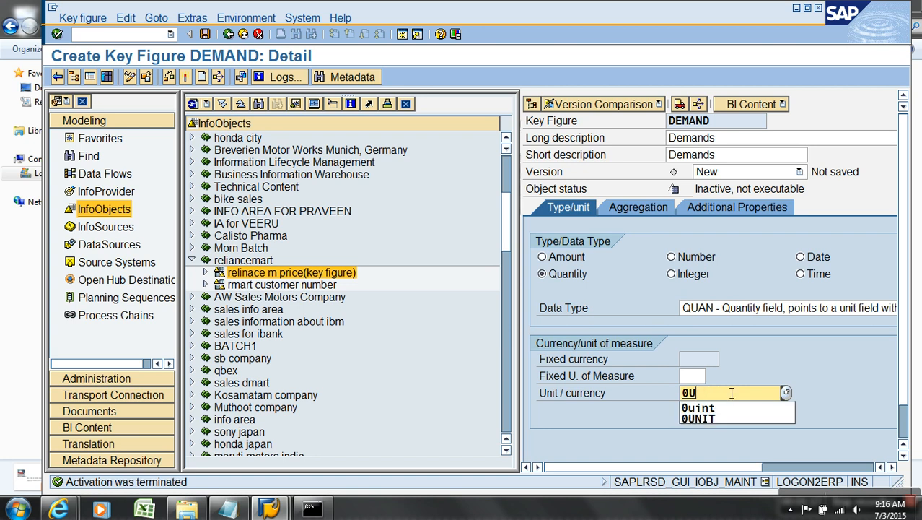
pyautogui.press('Down')
pyautogui.press('Down')
pyautogui.press('Return')
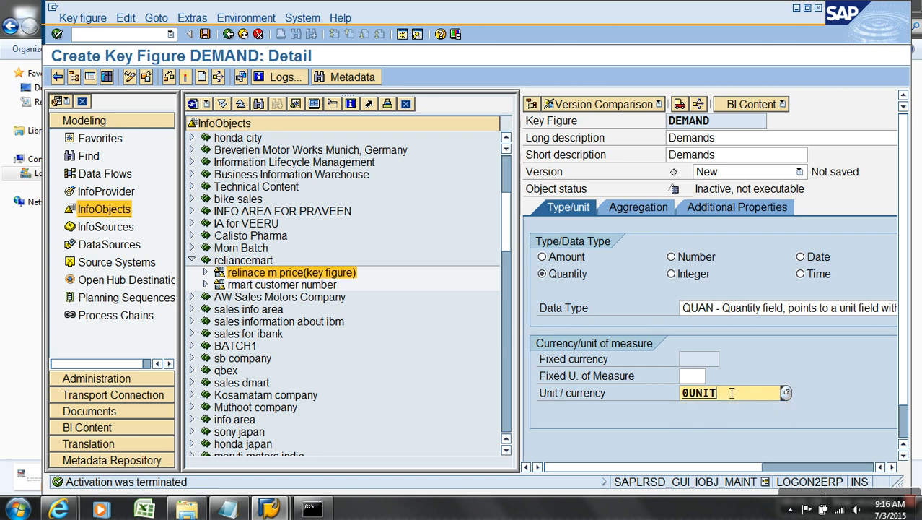
pyautogui.press('Return')
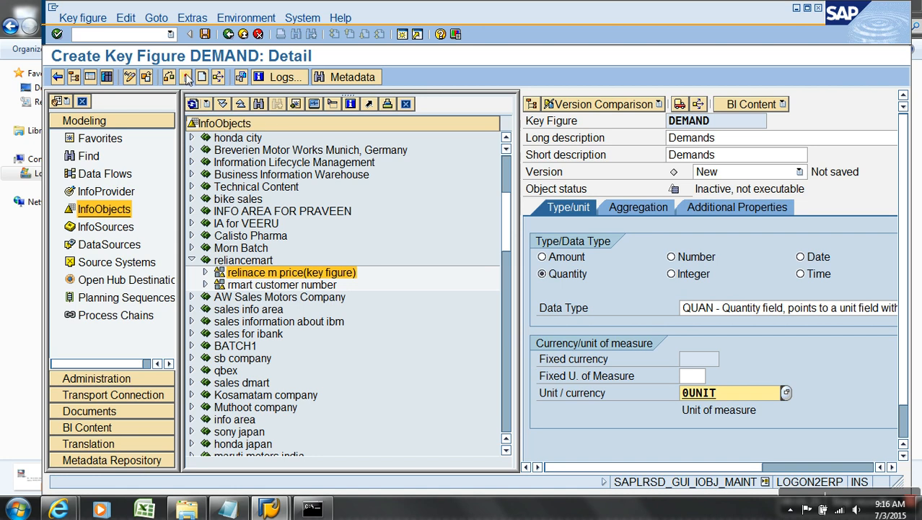
pyautogui.click(193, 102)
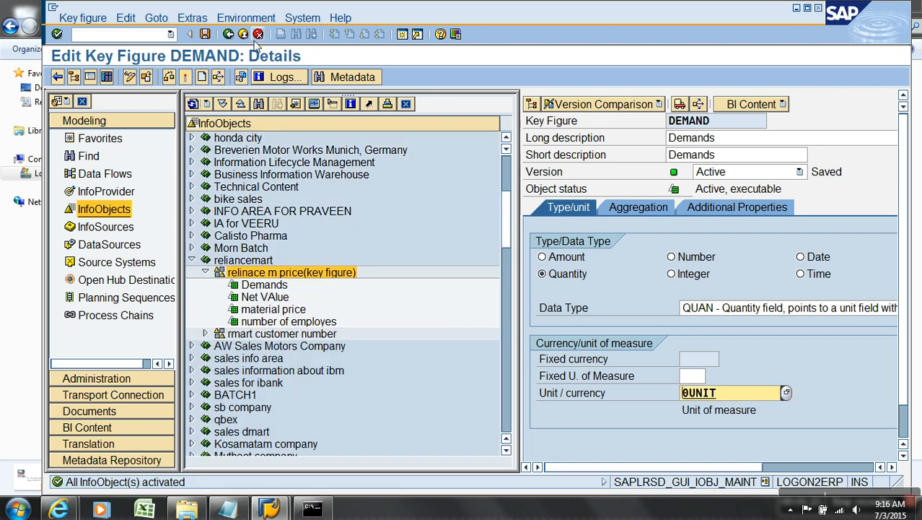
pyautogui.click(244, 34)
pyautogui.click(100, 138)
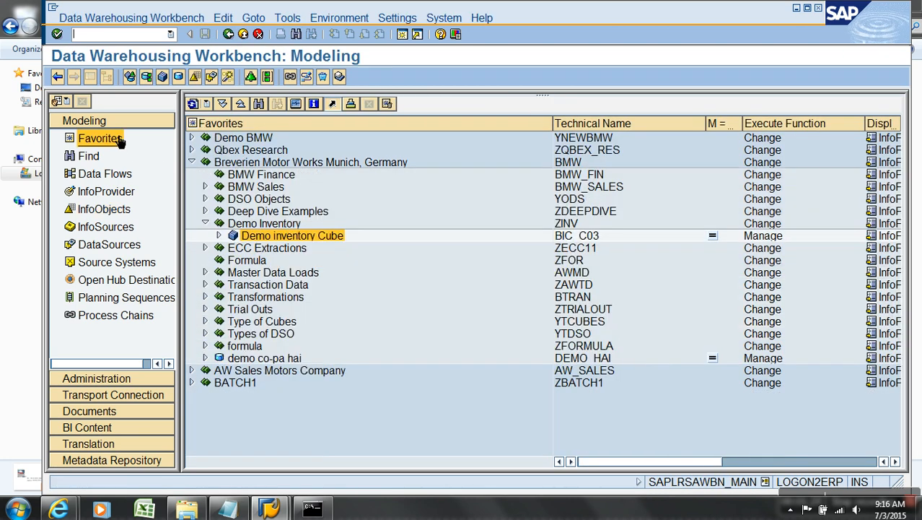
pyautogui.click(264, 223)
pyautogui.rightClick(270, 228)
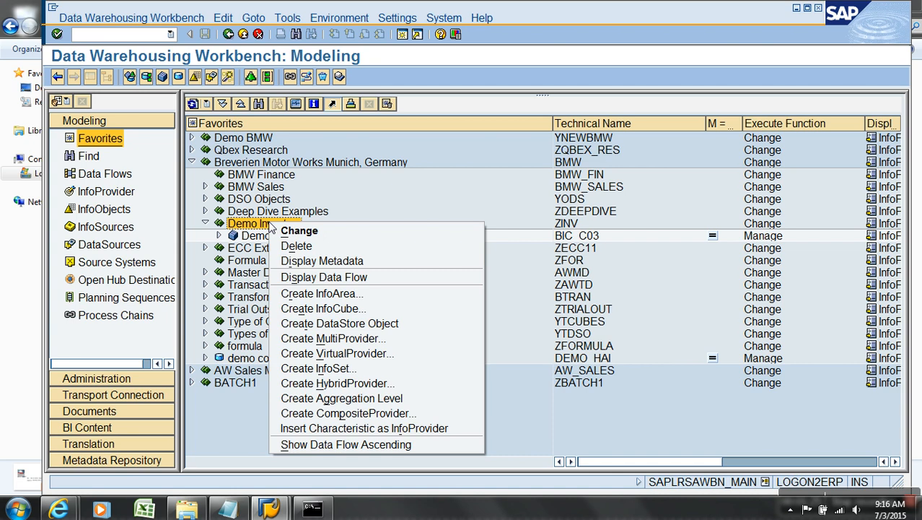
pyautogui.click(339, 306)
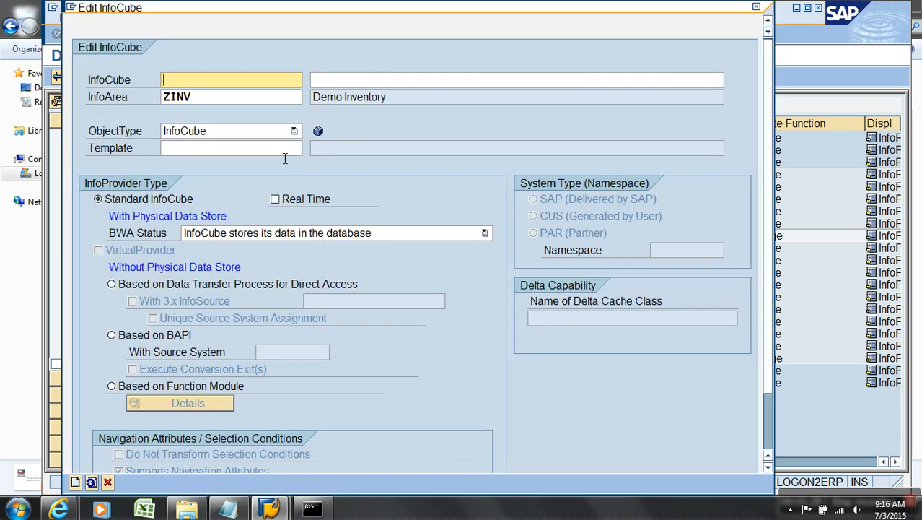
pyautogui.write('zmenads')
pyautogui.press('Tab')
pyautogui.hotkey('shift', 'Tab')
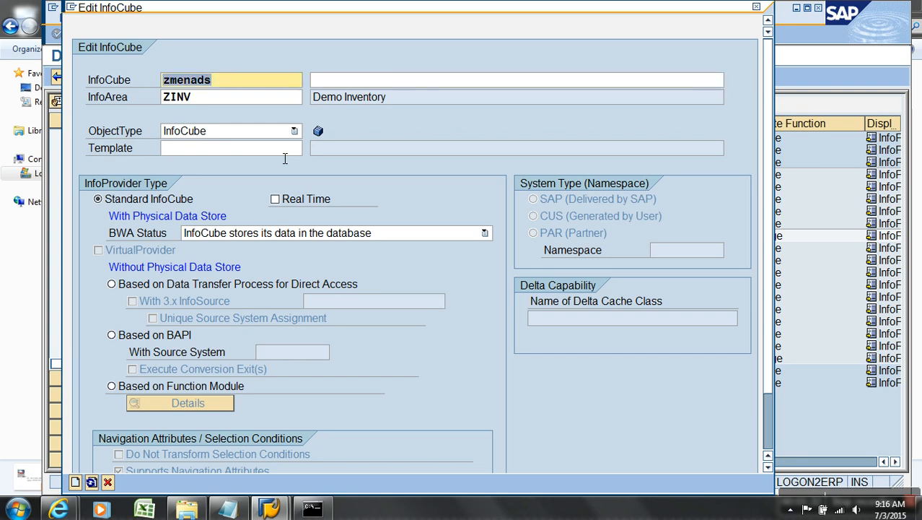
pyautogui.write('deman')
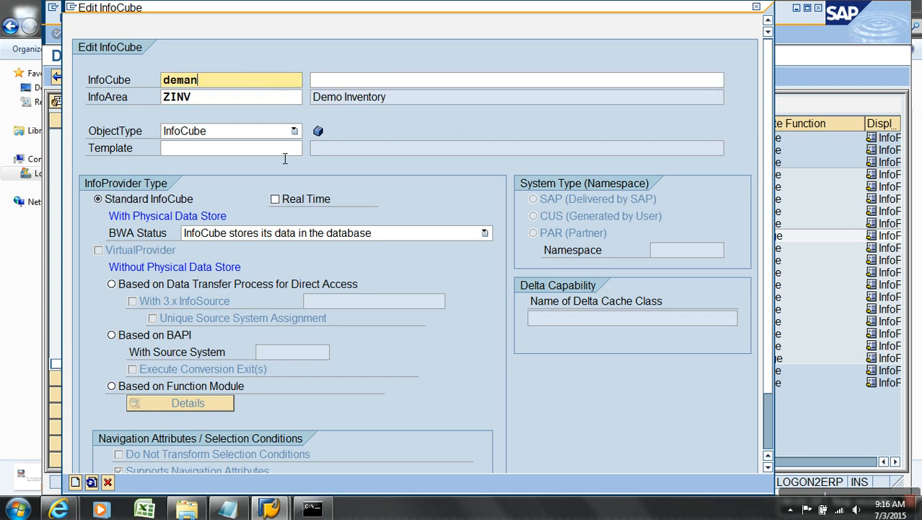
pyautogui.write('ds')
pyautogui.press('Tab')
pyautogui.write('D')
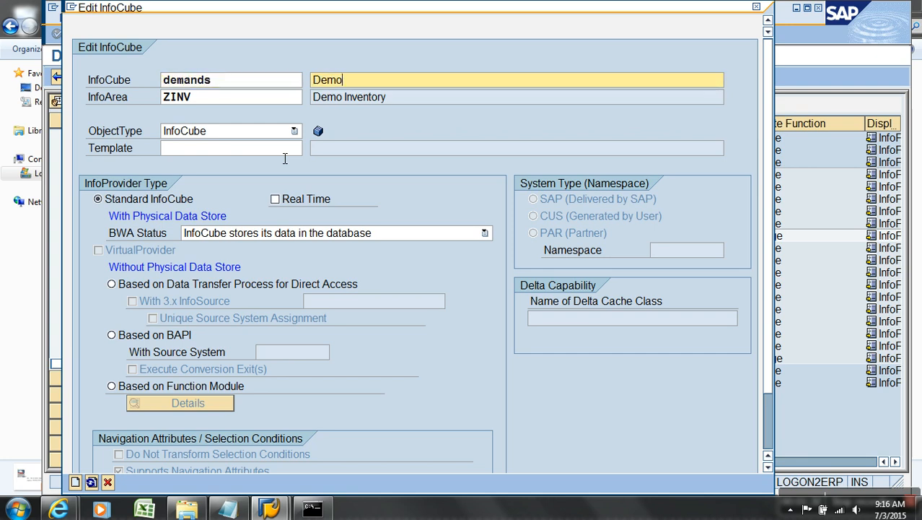
pyautogui.write('emands')
pyautogui.press('Return')
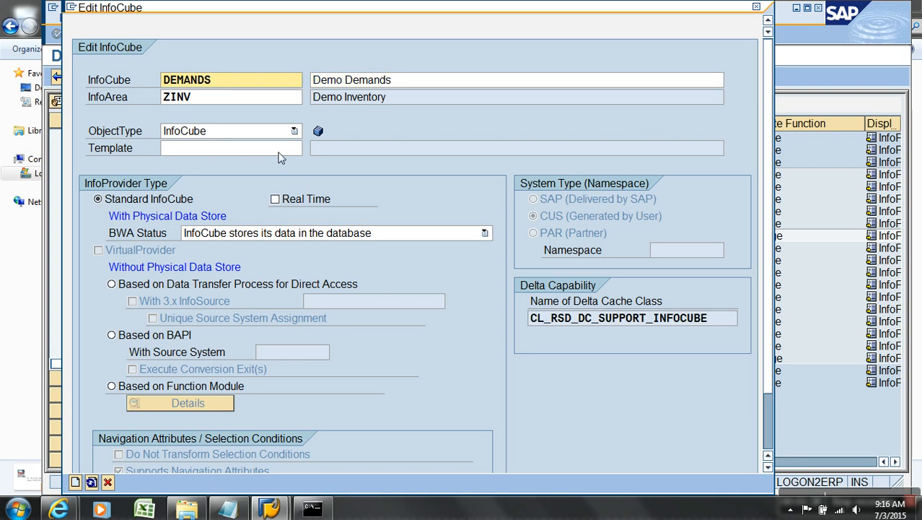
pyautogui.click(76, 482)
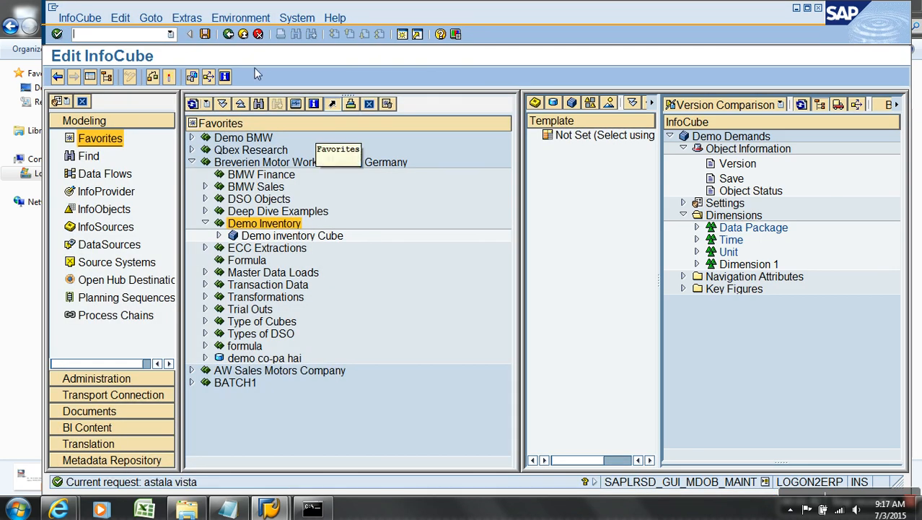
pyautogui.click(258, 35)
pyautogui.click(359, 311)
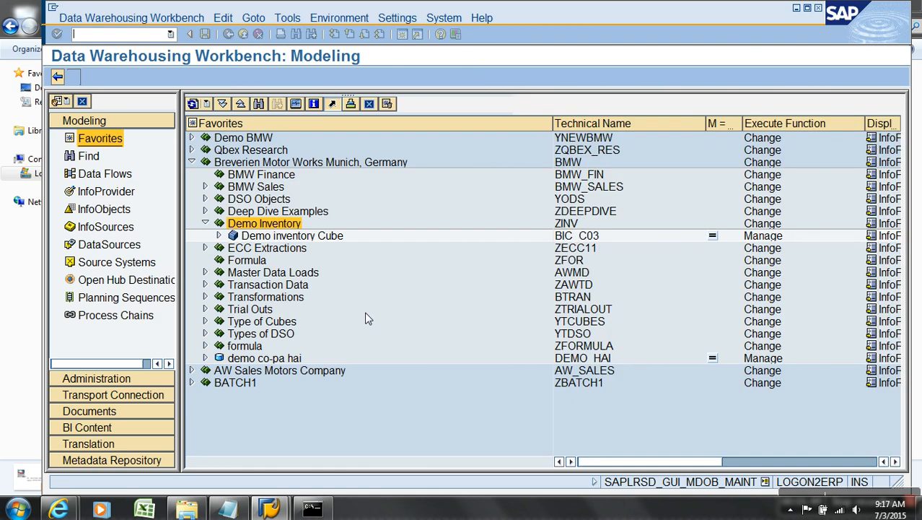
# - Create a real-time standard InfoCube named demands with the description Demo Demands in the Demo Inventory InfoArea
pyautogui.rightClick(273, 224)
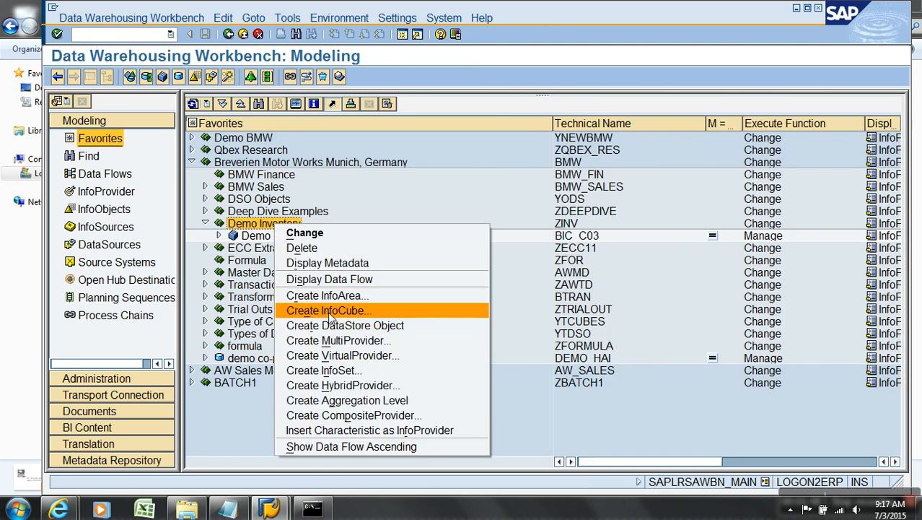
pyautogui.click(328, 310)
pyautogui.click(226, 82)
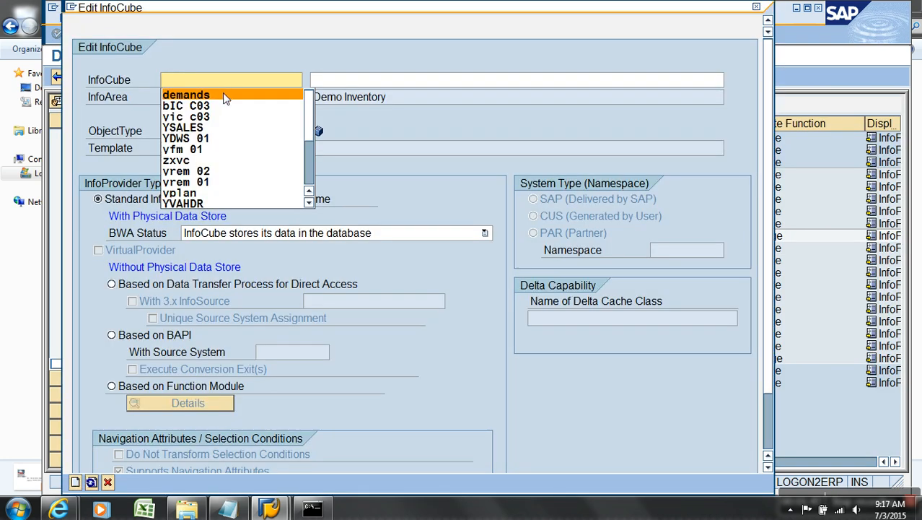
pyautogui.click(224, 98)
pyautogui.click(363, 84)
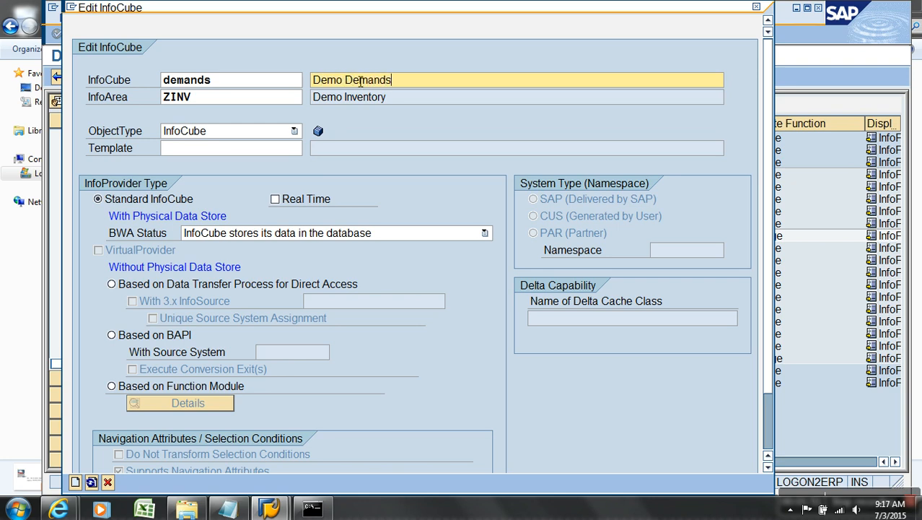
pyautogui.click(275, 200)
pyautogui.click(91, 482)
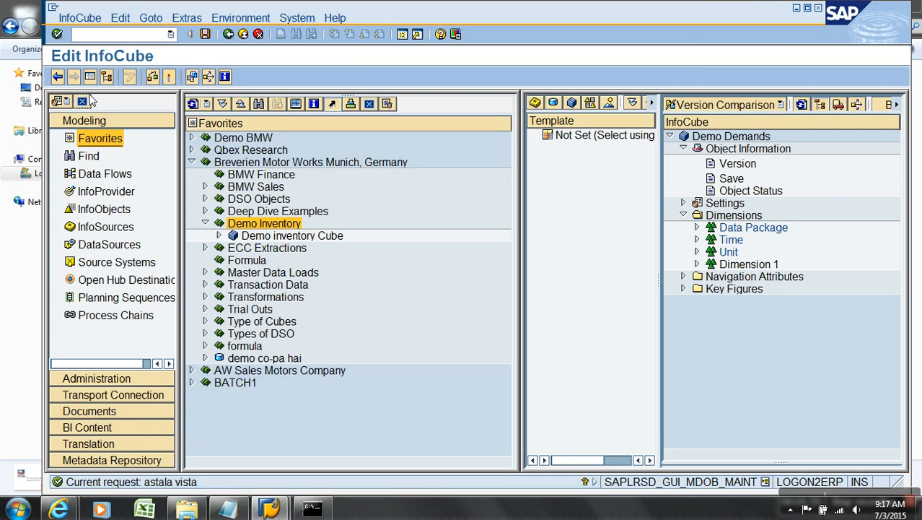
# - Insert the InfoObjects ynplant and ynmno into Dimension 1 of the Demo Demands InfoCube by direct input
pyautogui.click(89, 77)
pyautogui.rightClick(453, 266)
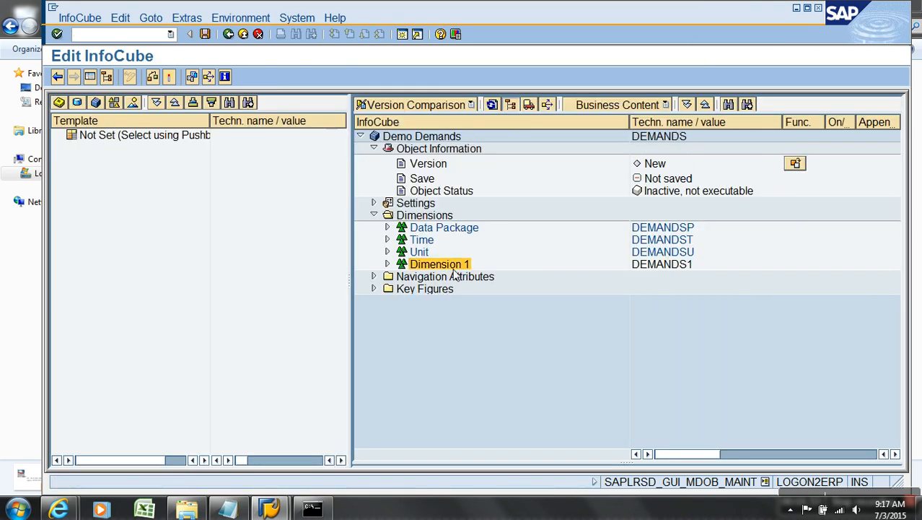
pyautogui.click(515, 342)
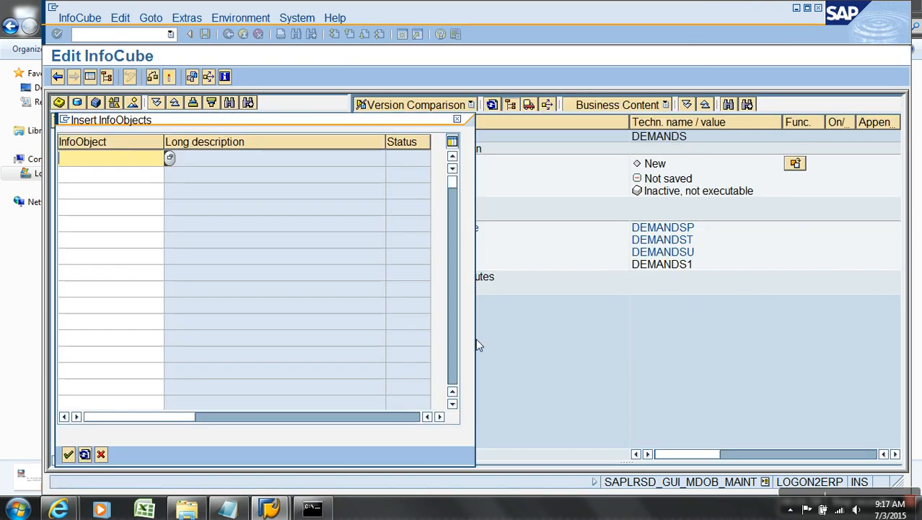
pyautogui.write('y')
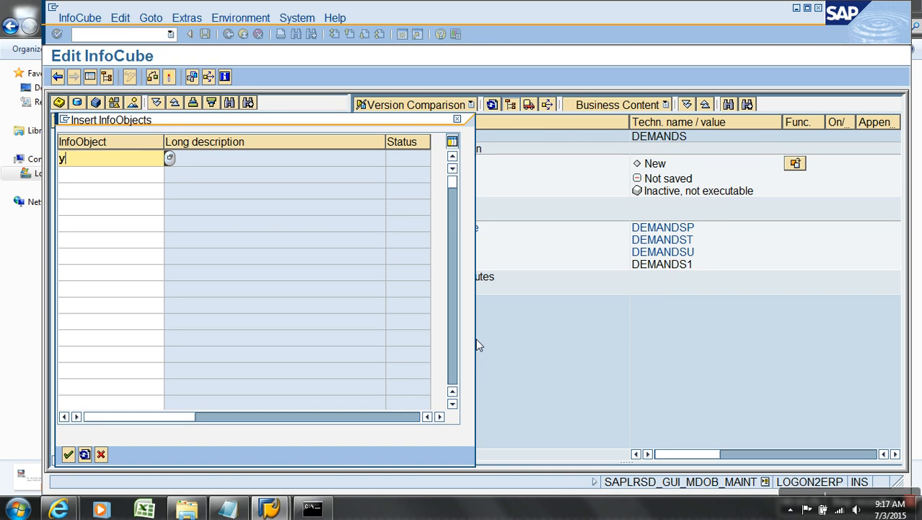
pyautogui.write('n')
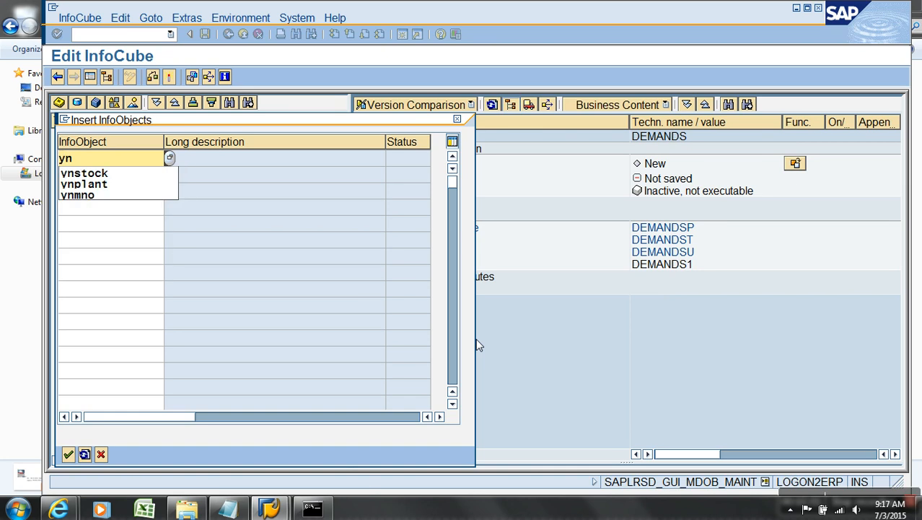
pyautogui.press('Down')
pyautogui.press('Down')
pyautogui.press('Return')
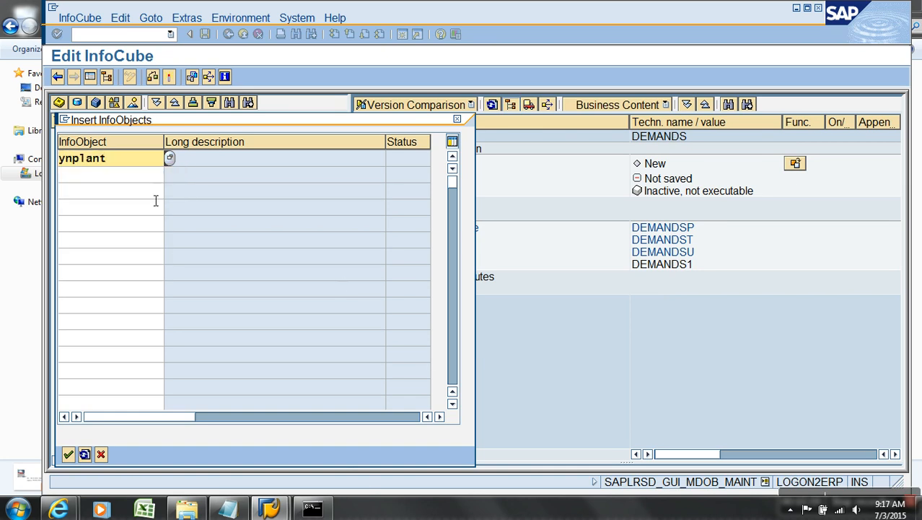
pyautogui.click(145, 182)
pyautogui.write('ynmno')
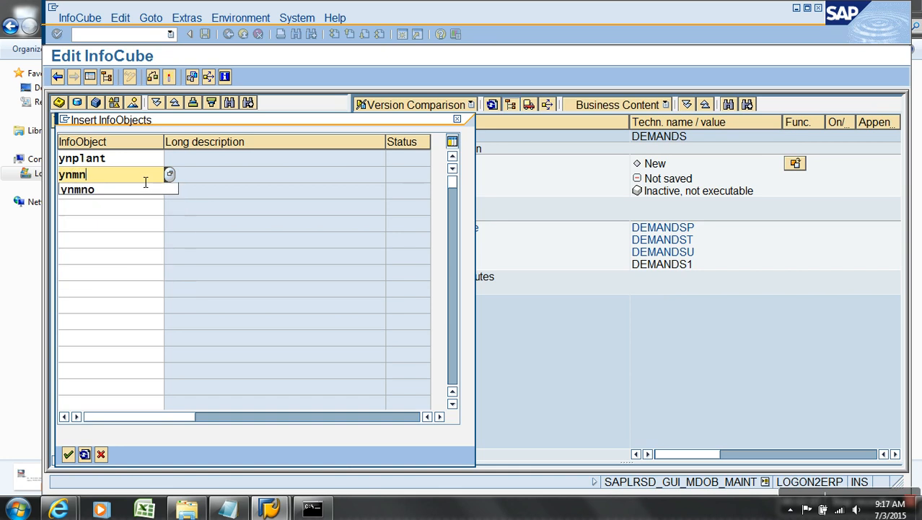
pyautogui.press('Return')
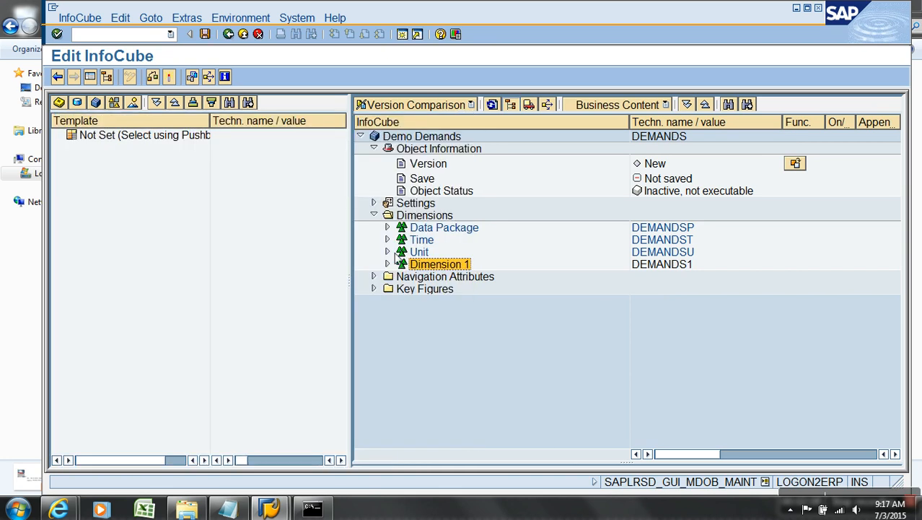
# - Insert the InfoObject 0calweek into the Time dimension of the Demo Demands InfoCube by direct input
pyautogui.click(427, 242)
pyautogui.rightClick(430, 242)
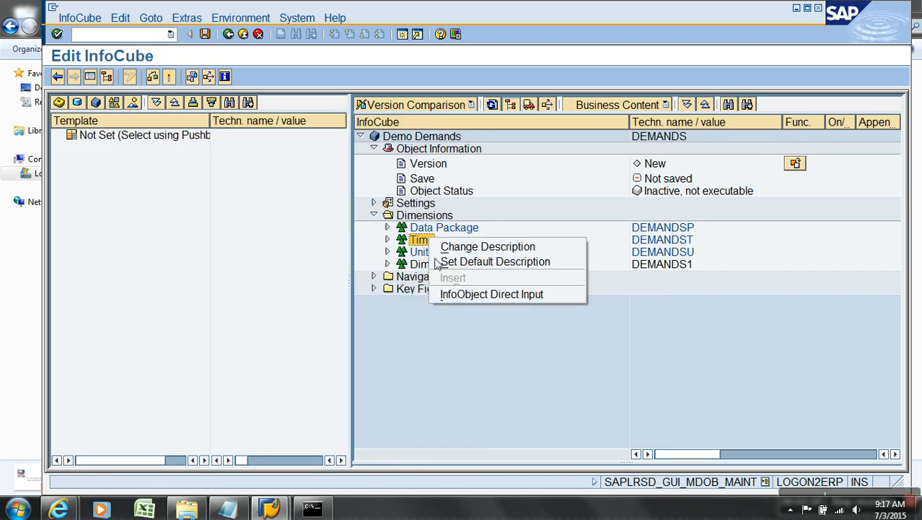
pyautogui.click(459, 294)
pyautogui.write('0cal;')
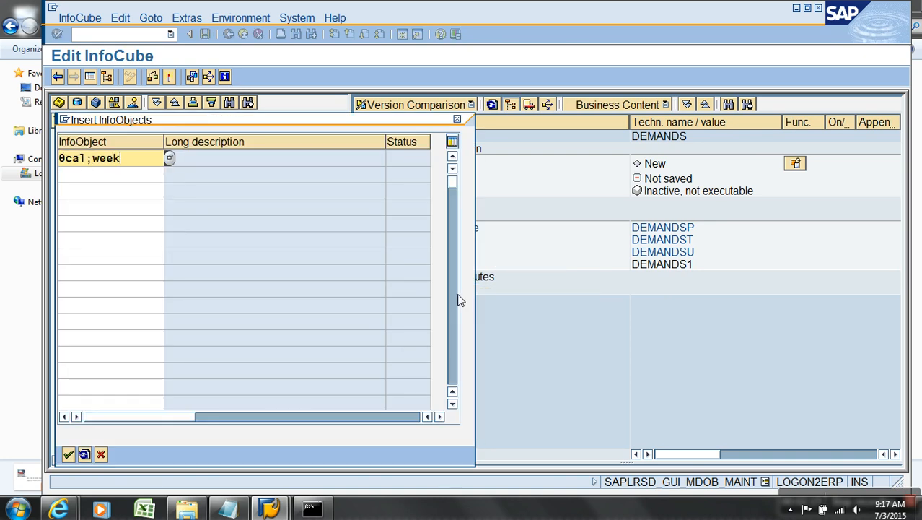
pyautogui.press('BackSpace')
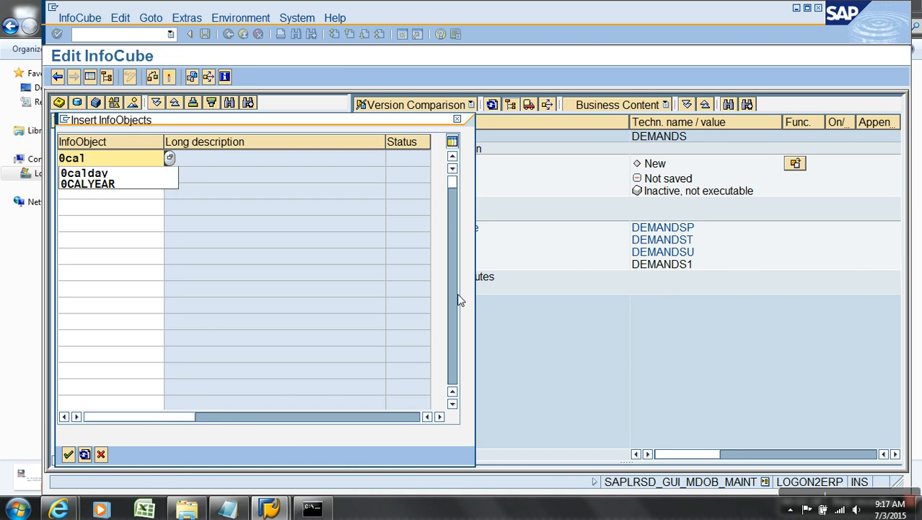
pyautogui.write('week')
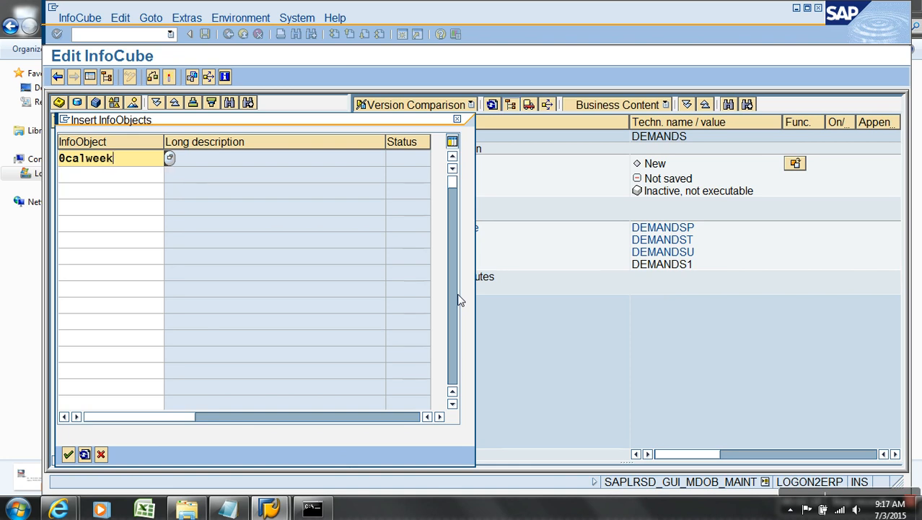
pyautogui.press('Return')
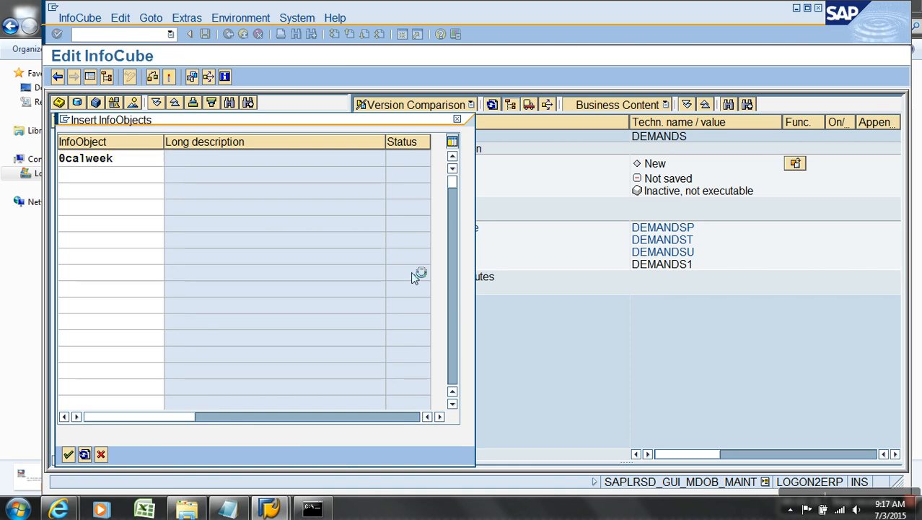
# - Add the demand key figure to the Demo Demands InfoCube, then activate the cube and return to the Favorites
pyautogui.rightClick(402, 288)
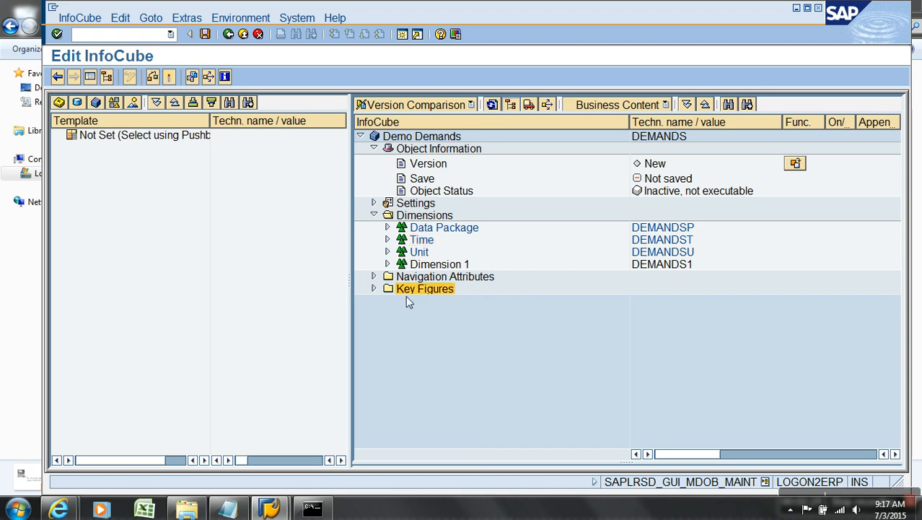
pyautogui.click(459, 363)
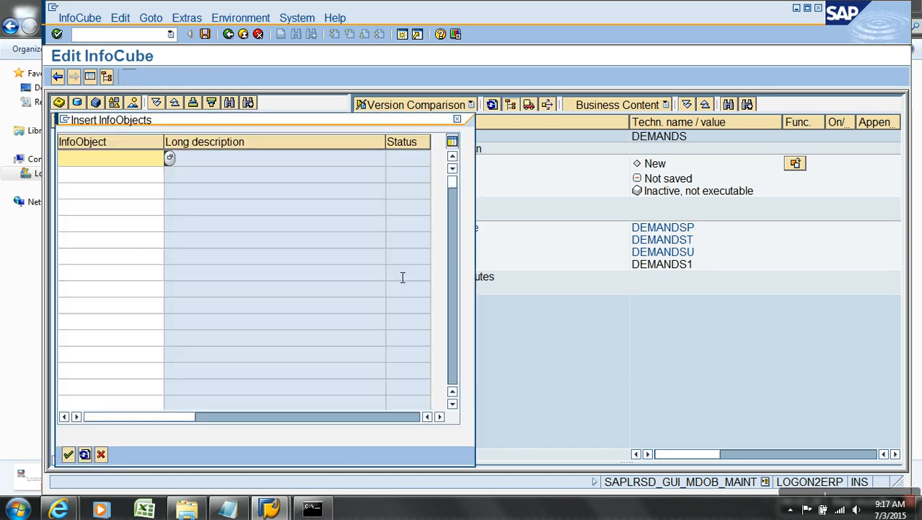
pyautogui.write('zdemand')
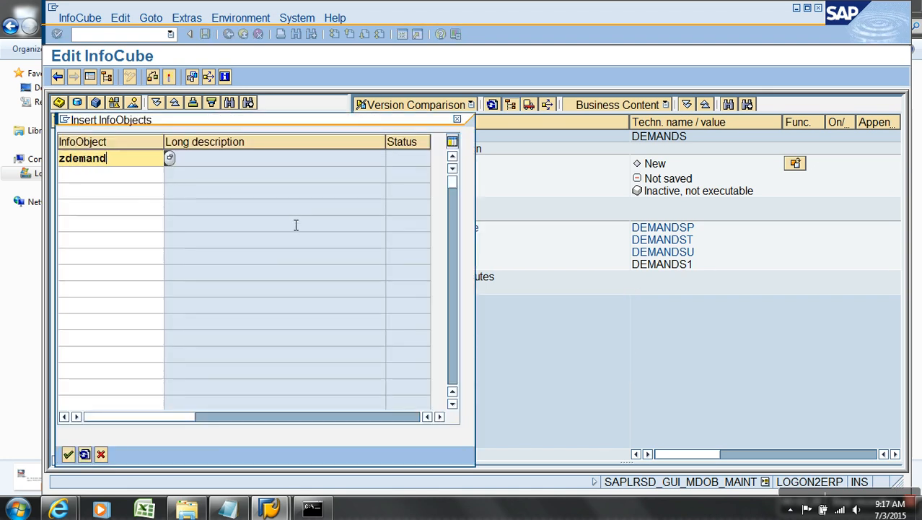
pyautogui.press('BackSpace')
pyautogui.press('BackSpace')
pyautogui.press('BackSpace')
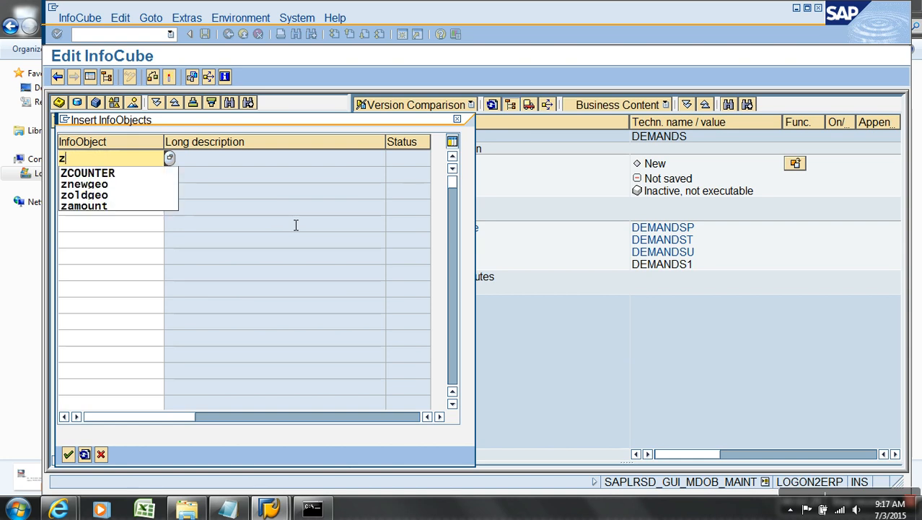
pyautogui.write('demand')
pyautogui.press('Return')
pyautogui.click(169, 77)
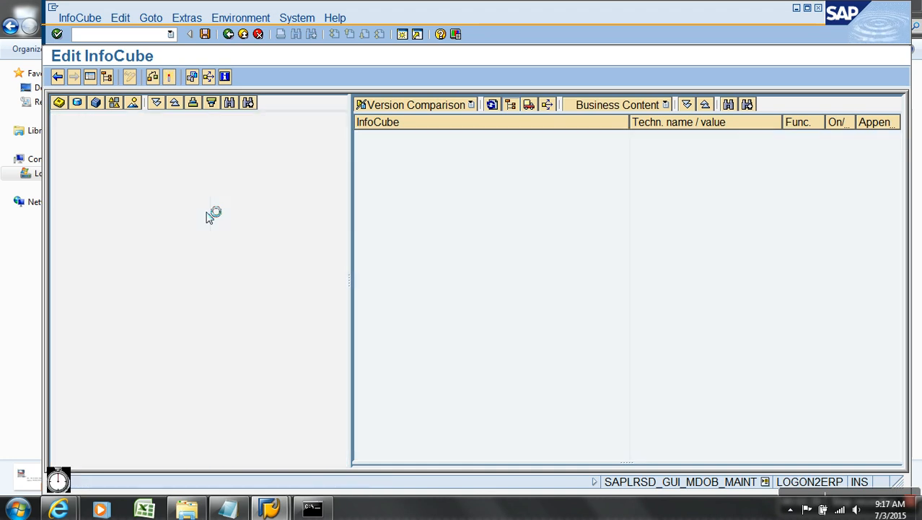
pyautogui.click(230, 34)
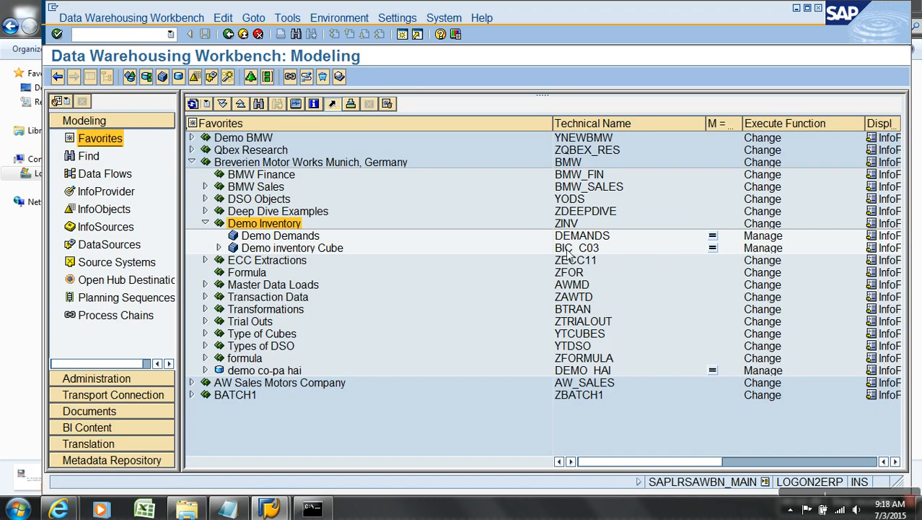
# - Open manual data entry (transaction RSINPUT) for the data target DEMANDS without any selection restrictions
pyautogui.click(578, 237)
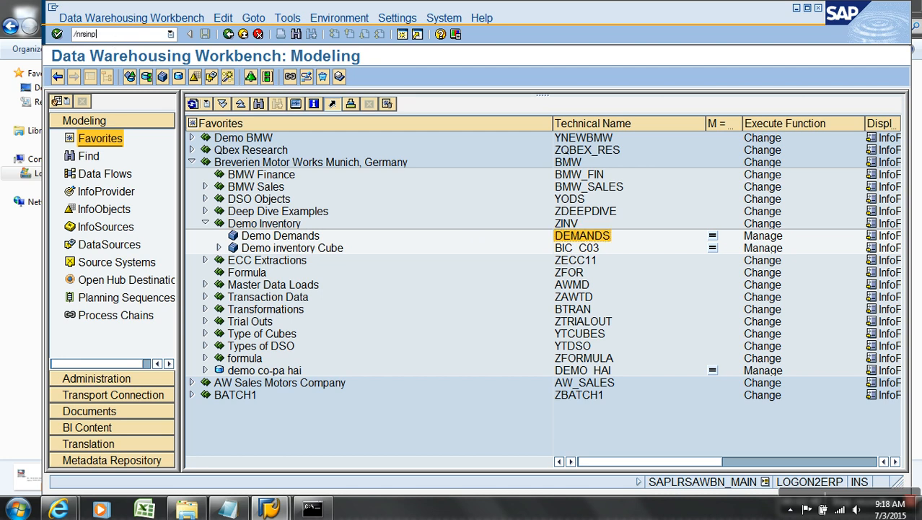
pyautogui.press('Return')
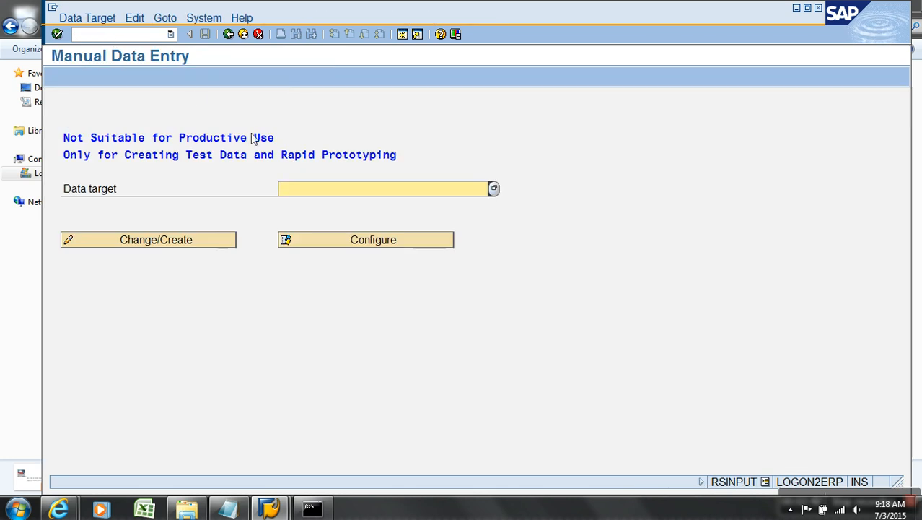
pyautogui.write('DEMANDS')
pyautogui.click(184, 239)
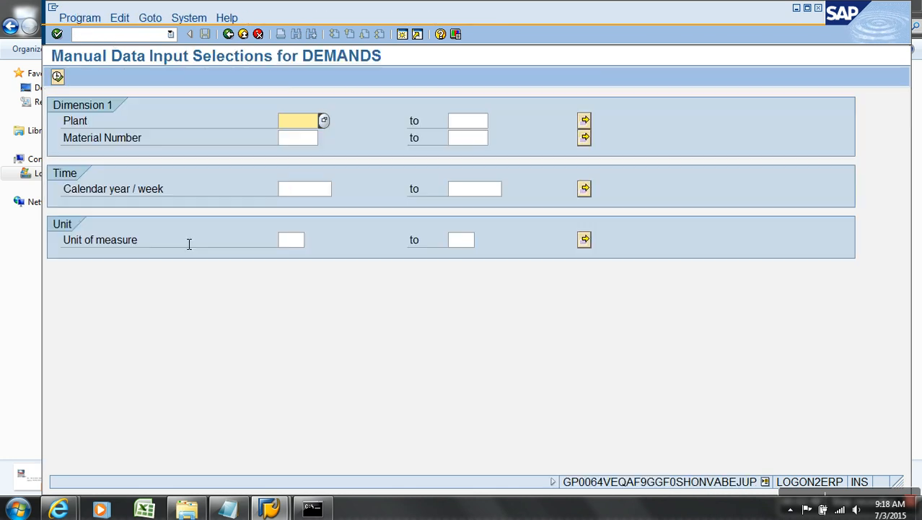
pyautogui.click(59, 76)
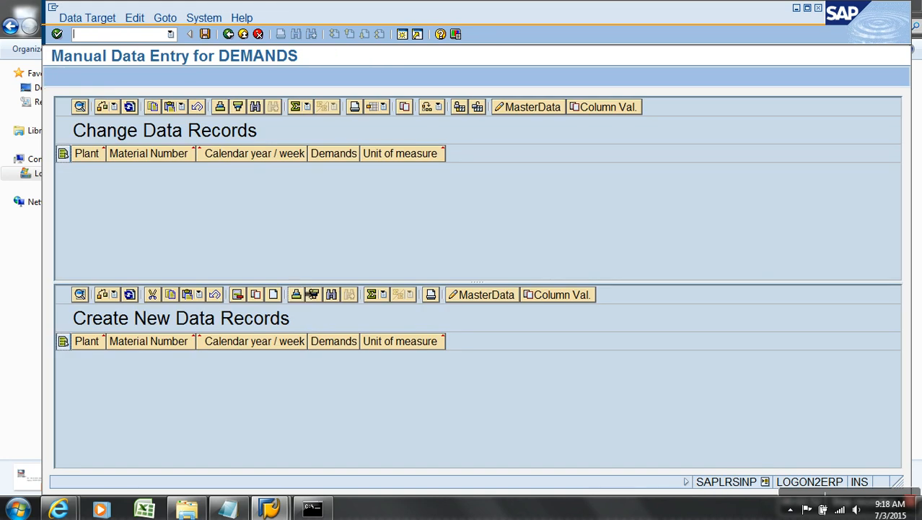
# - Enlarge the area for creating records and start a new data record with plant P1 and material number M1
pyautogui.moveTo(311, 282); pyautogui.dragTo(311, 222)
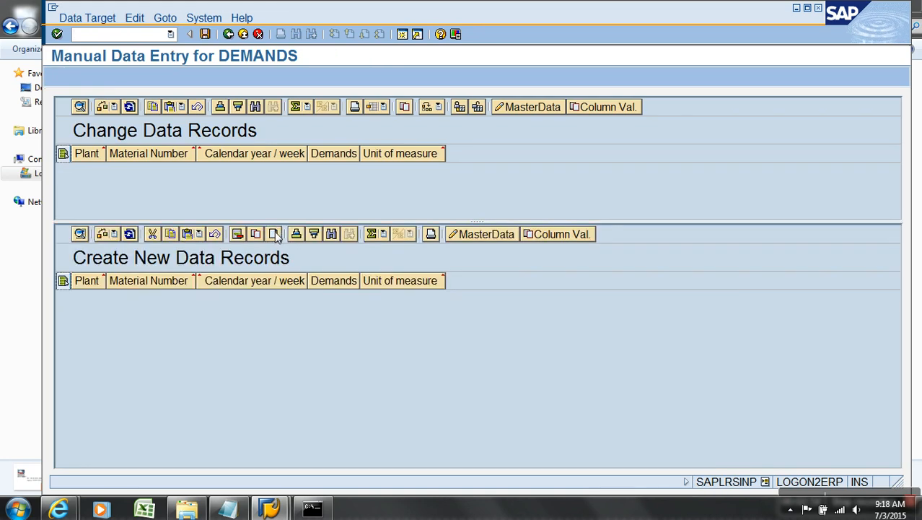
pyautogui.click(275, 235)
pyautogui.write('P')
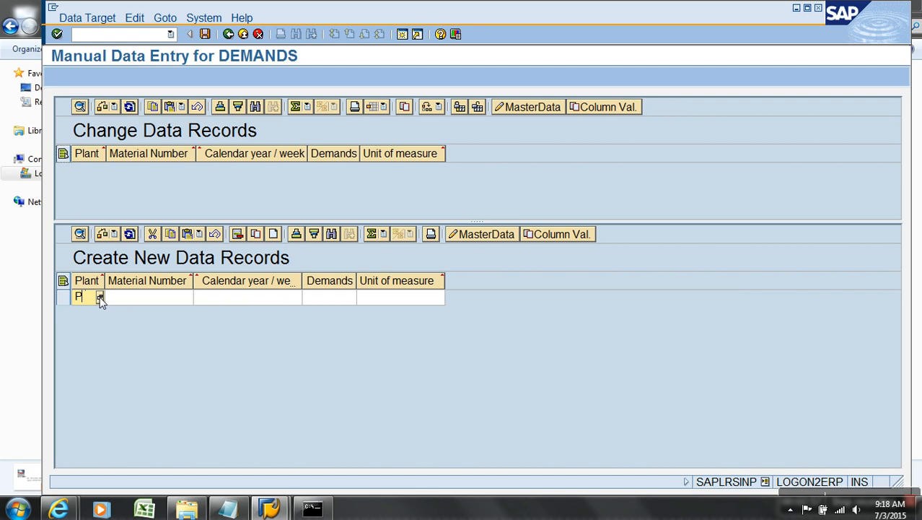
pyautogui.write('1')
pyautogui.press('Tab')
pyautogui.write('M1')
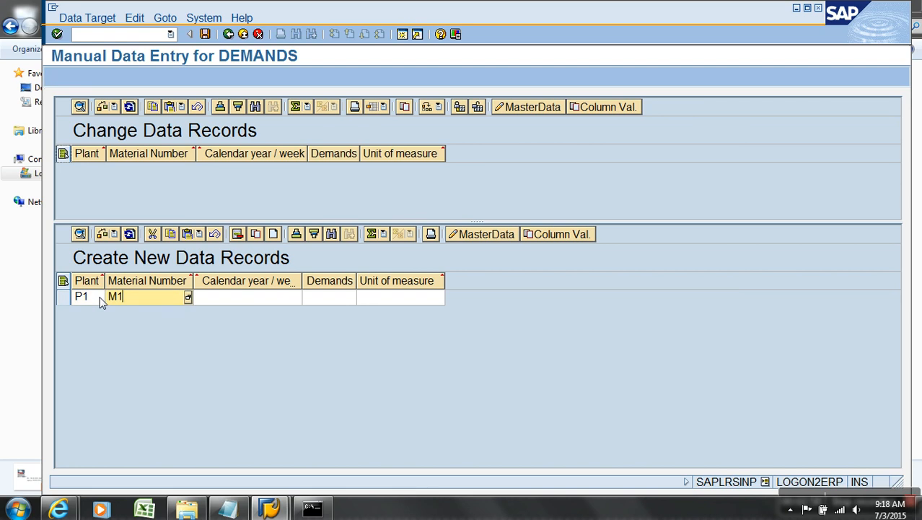
pyautogui.press('Tab')
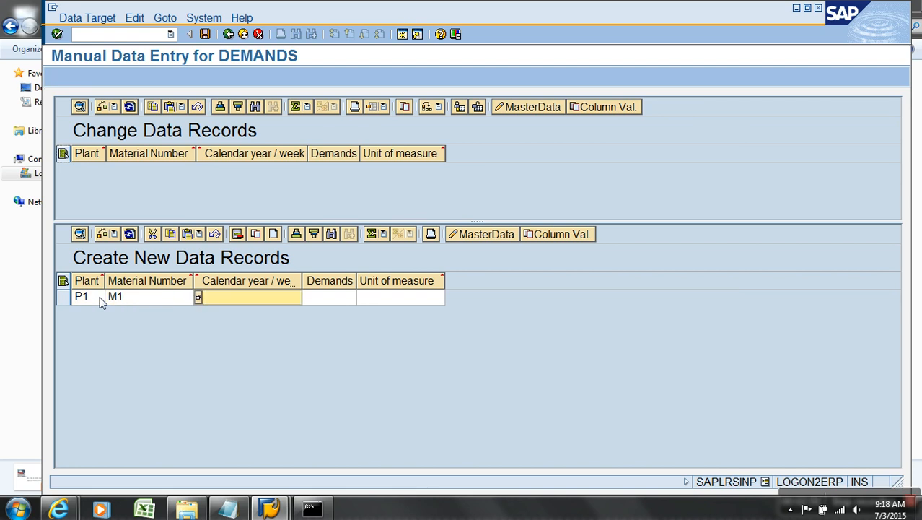
pyautogui.press('F4')
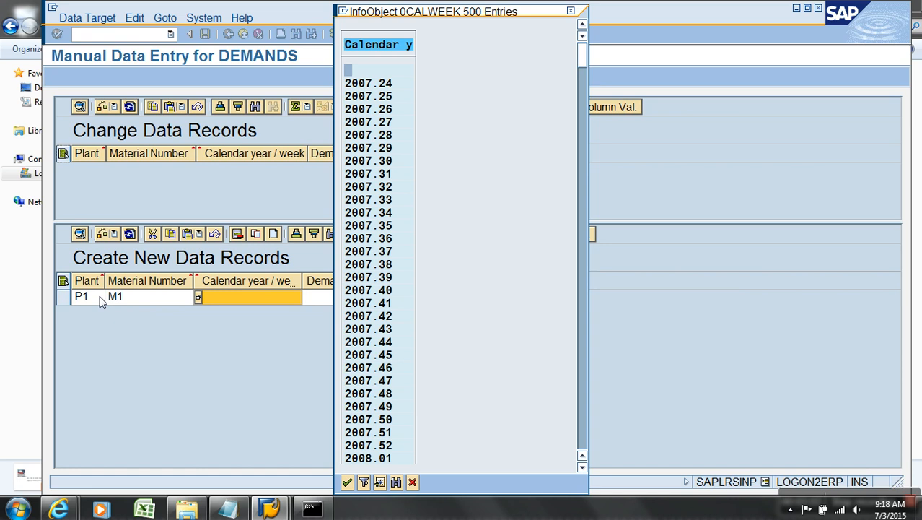
pyautogui.doubleClick(371, 84)
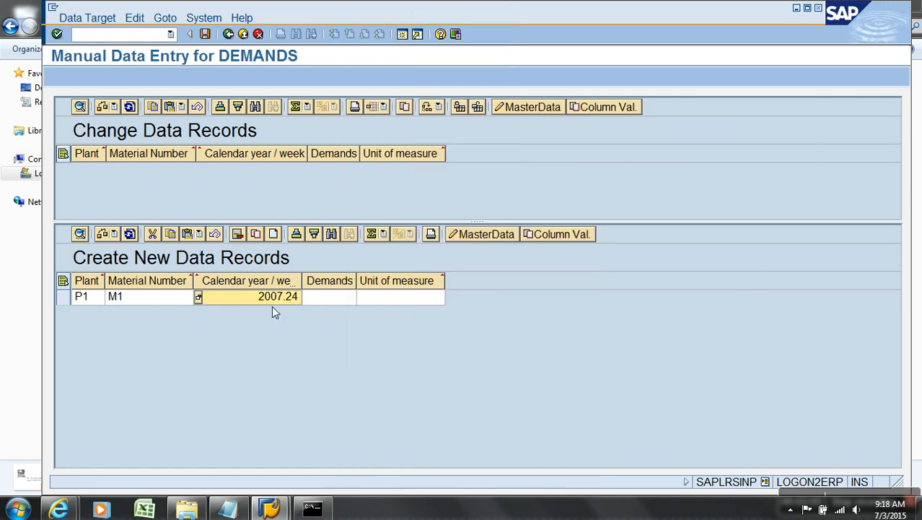
pyautogui.press('BackSpace')
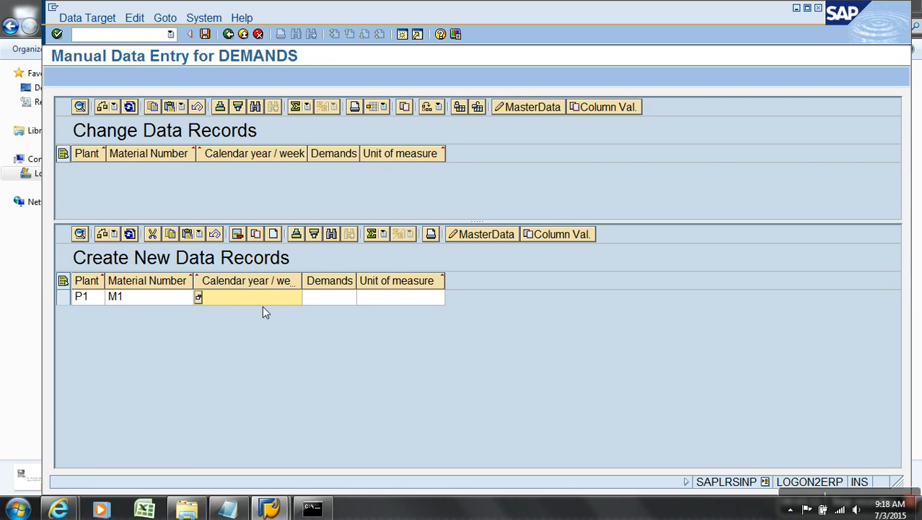
# - Complete the P1/M1 record with calendar year/week 2015.01, demand 5 and unit of measure EA
pyautogui.write('2015.01')
pyautogui.press('Tab')
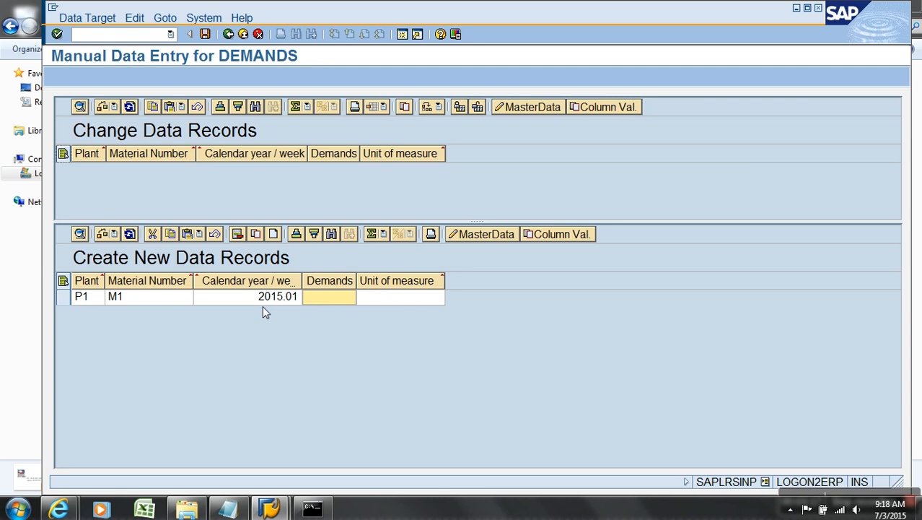
pyautogui.write('5')
pyautogui.press('Tab')
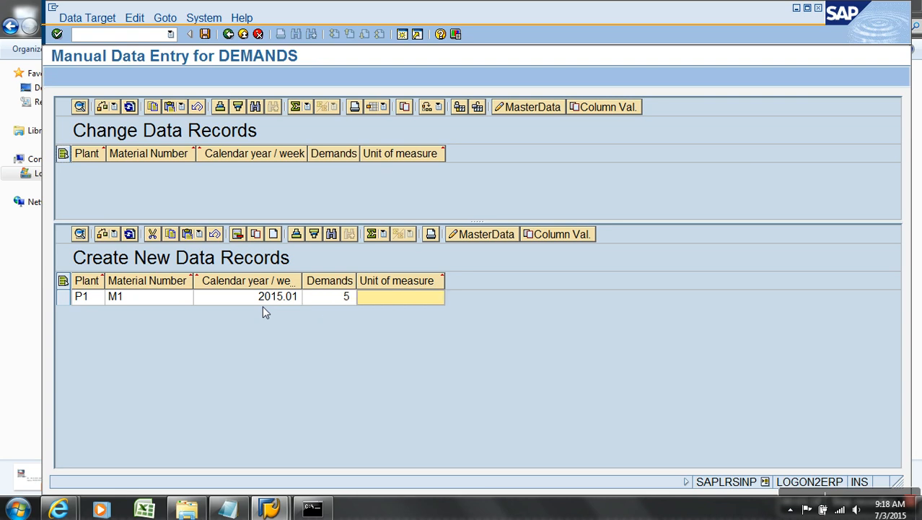
pyautogui.write('EA')
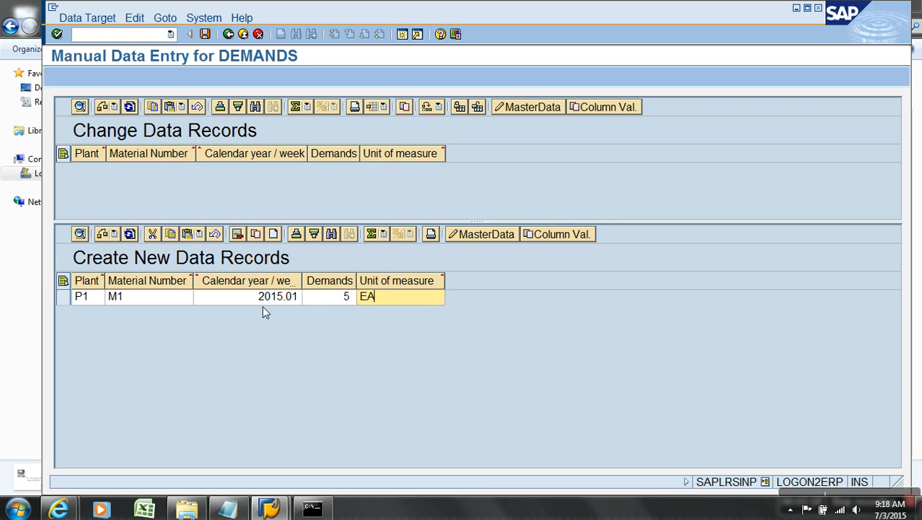
# - Add a new data record for plant P1, material M1, calendar year/week 2015.02 with demand 30 and unit EA
pyautogui.click(273, 234)
pyautogui.write('P1')
pyautogui.press('Tab')
pyautogui.write('M')
pyautogui.press('Tab')
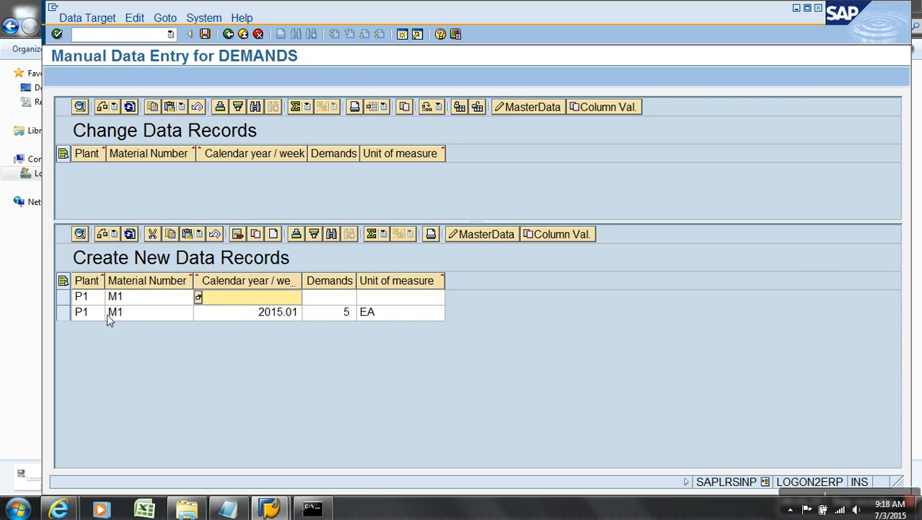
pyautogui.write('2015')
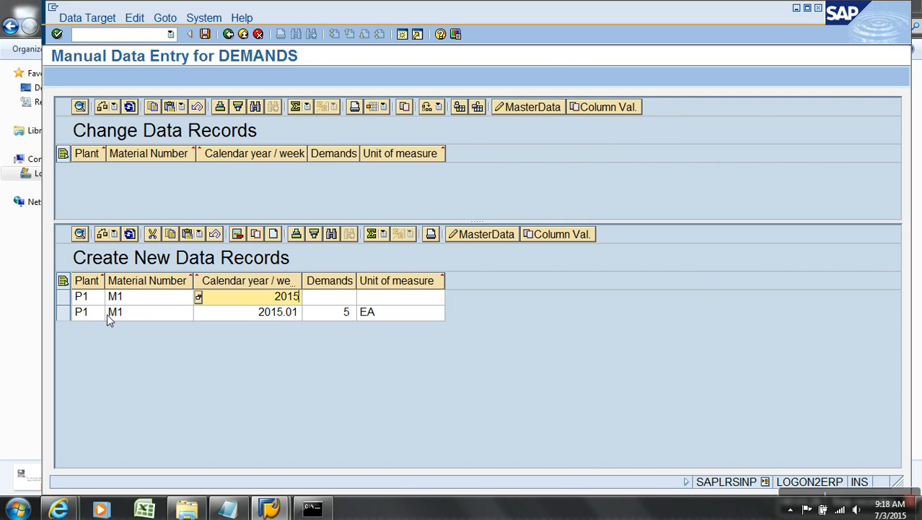
pyautogui.write('.02')
pyautogui.press('Tab')
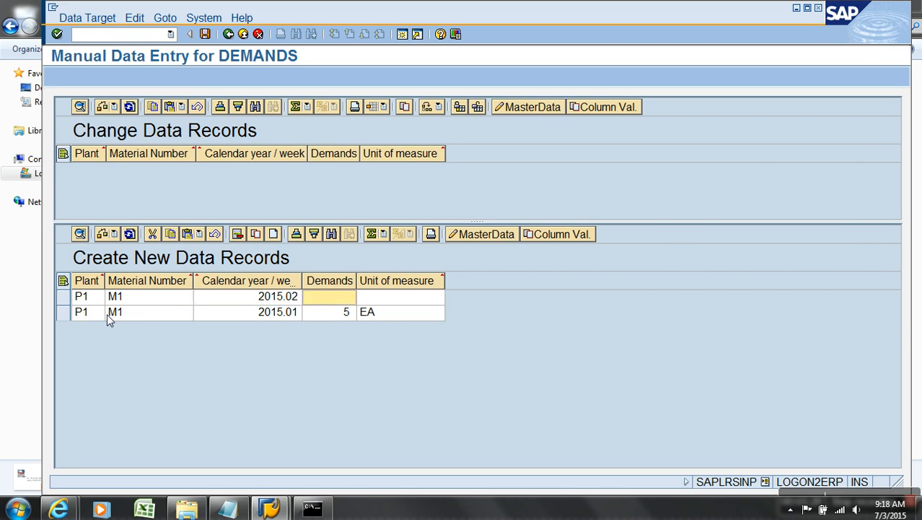
pyautogui.write('30')
pyautogui.press('Tab')
pyautogui.write('EA')
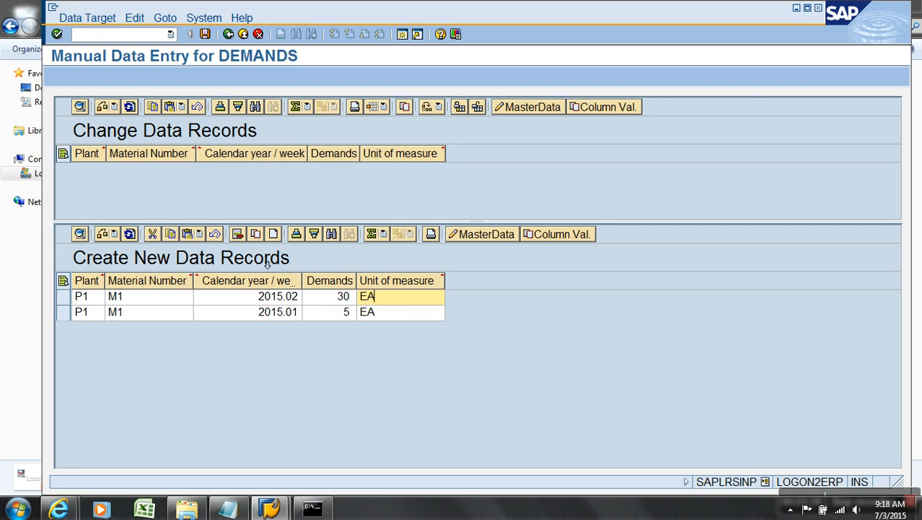
# - Add a data record for plant P1, material M1, calendar year/week 2015.03 with demand 19 and unit EA
pyautogui.click(274, 234)
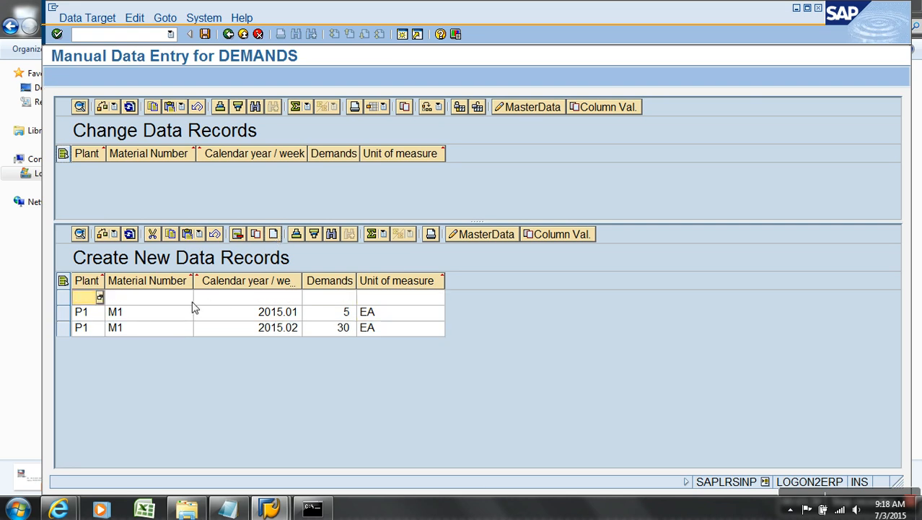
pyautogui.write('P1')
pyautogui.press('Tab')
pyautogui.write('M1')
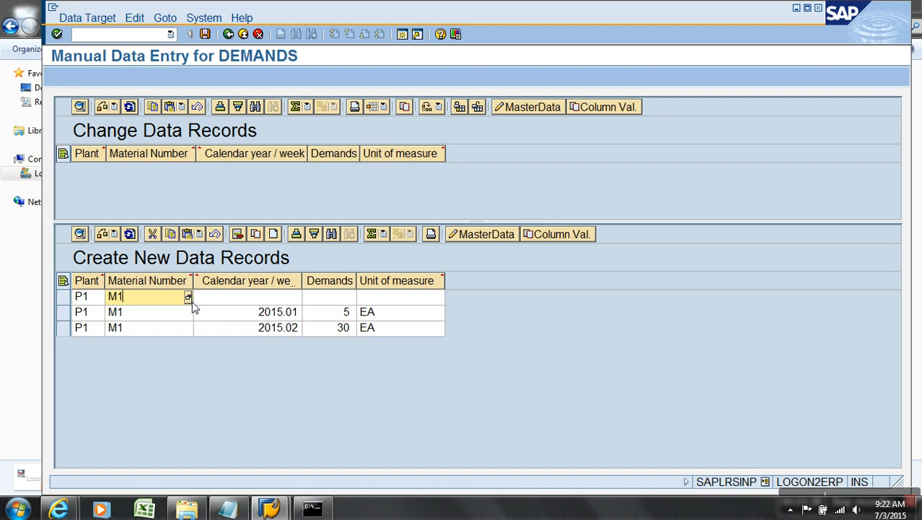
pyautogui.press('Tab')
pyautogui.write('2015')
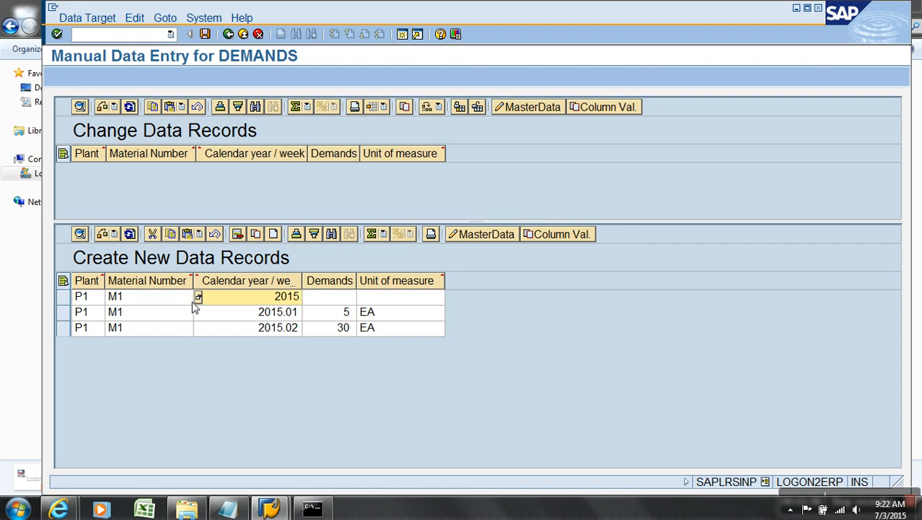
pyautogui.write('.03')
pyautogui.press('Tab')
pyautogui.write('2')
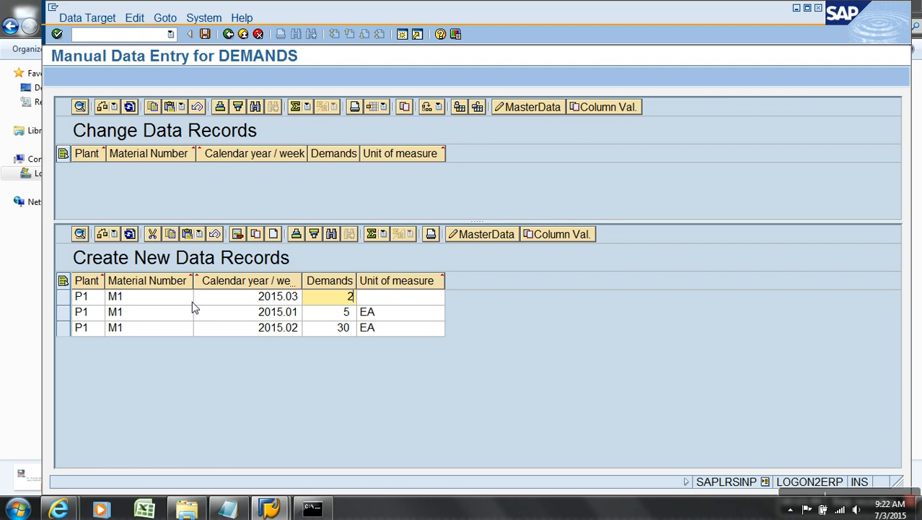
pyautogui.write('0')
pyautogui.press('Tab')
pyautogui.write('E')
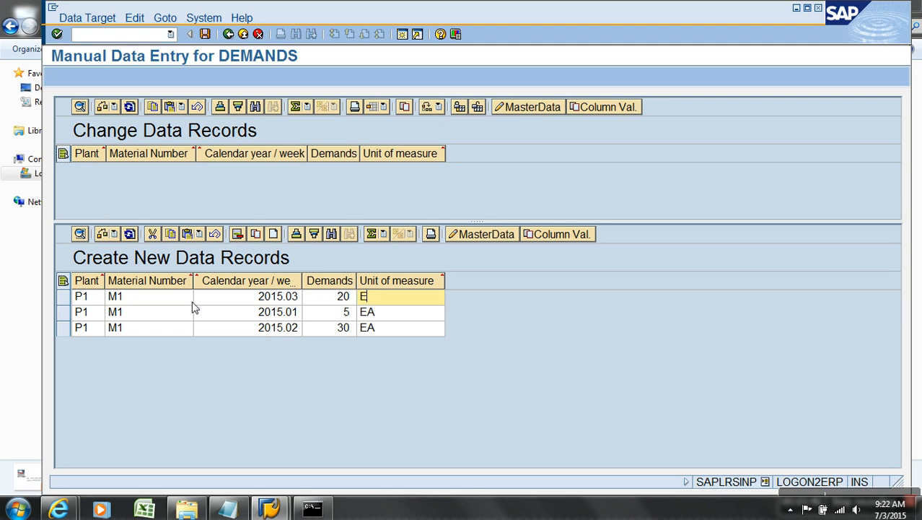
pyautogui.hotkey('shift', 'Tab')
pyautogui.write('19')
pyautogui.press('Tab')
pyautogui.write('A')
# - Add a data record for plant P1, material M1, calendar year/week 2015.04 with demand 7 and unit EA
pyautogui.click(256, 234)
pyautogui.write('P1')
pyautogui.press('Tab')
pyautogui.write('M1')
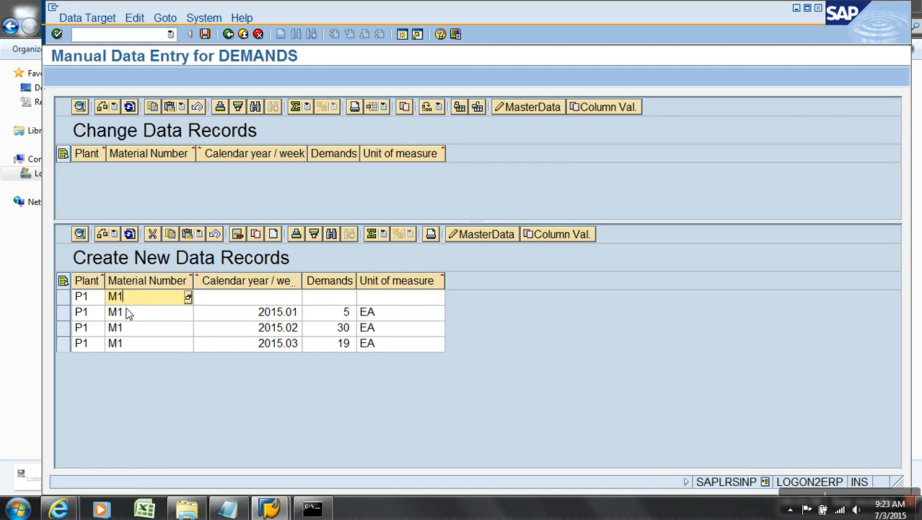
pyautogui.press('Tab')
pyautogui.write('2015')
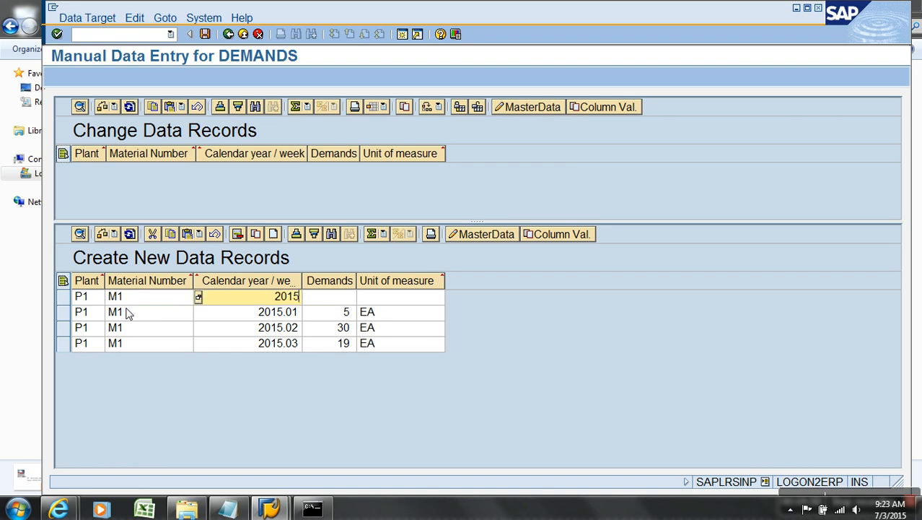
pyautogui.write('.04')
pyautogui.press('Tab')
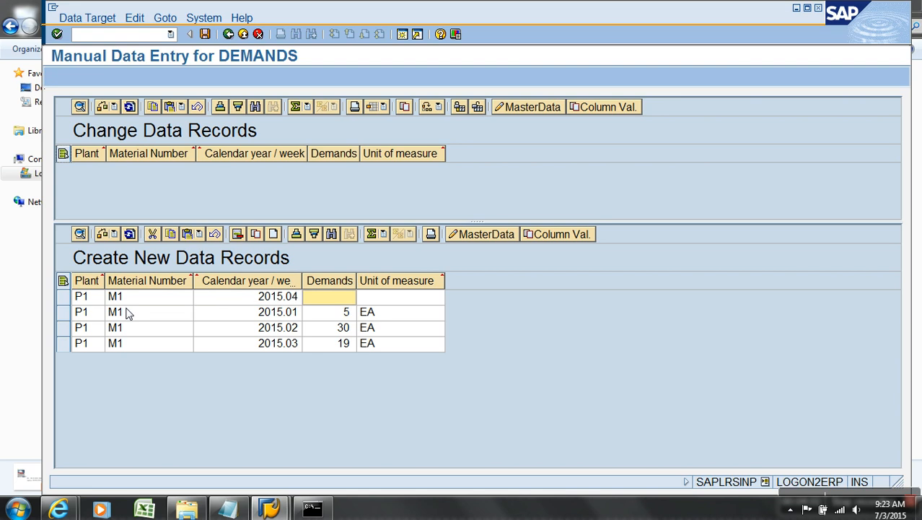
pyautogui.write('7')
pyautogui.press('Tab')
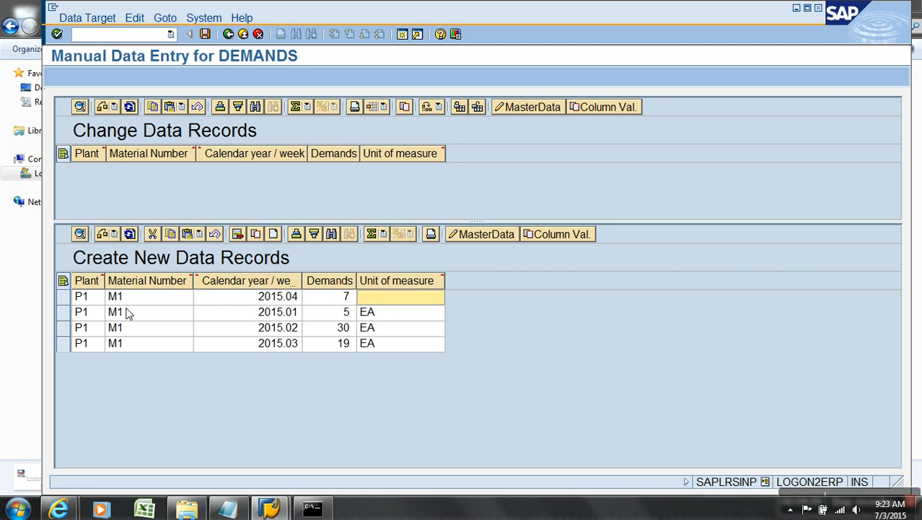
pyautogui.write('EA')
pyautogui.press('Return')
# - Add a P1/M1 record for calendar year/week 2015.05 with demand 9 and unit EA, and save all new records
pyautogui.click(275, 237)
pyautogui.write('P1')
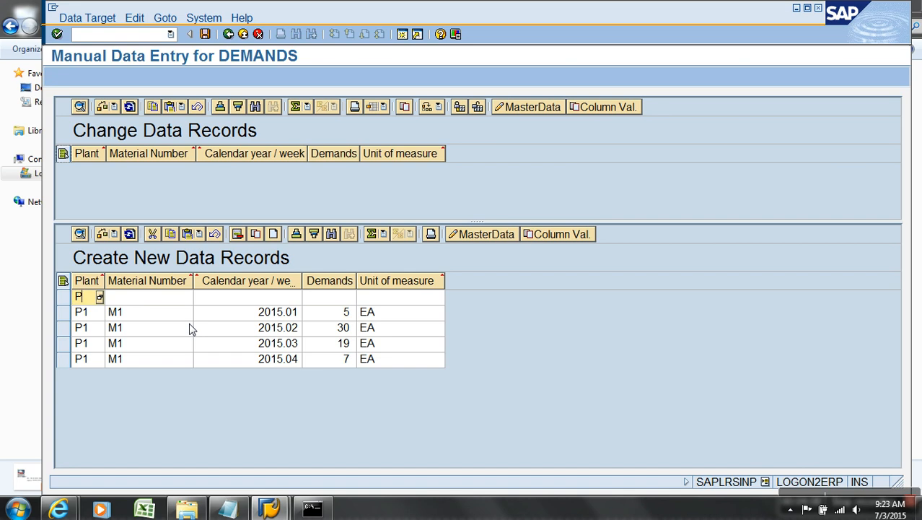
pyautogui.press('Tab')
pyautogui.write('M1')
pyautogui.press('Tab')
pyautogui.write('2')
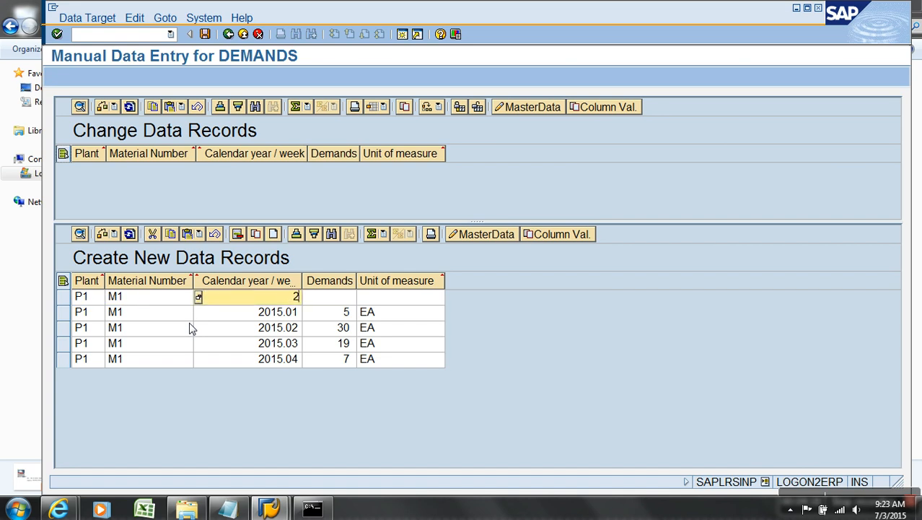
pyautogui.write('015.05')
pyautogui.press('Tab')
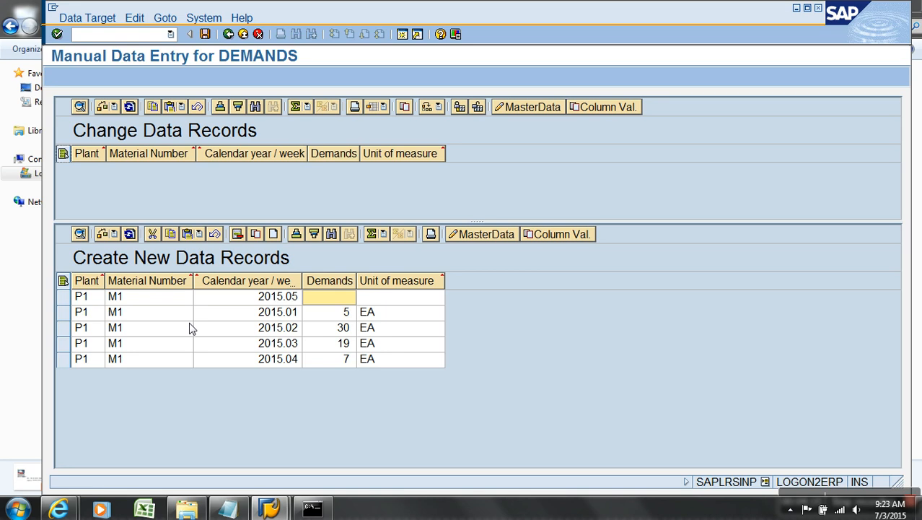
pyautogui.write('9')
pyautogui.press('Tab')
pyautogui.write('EA')
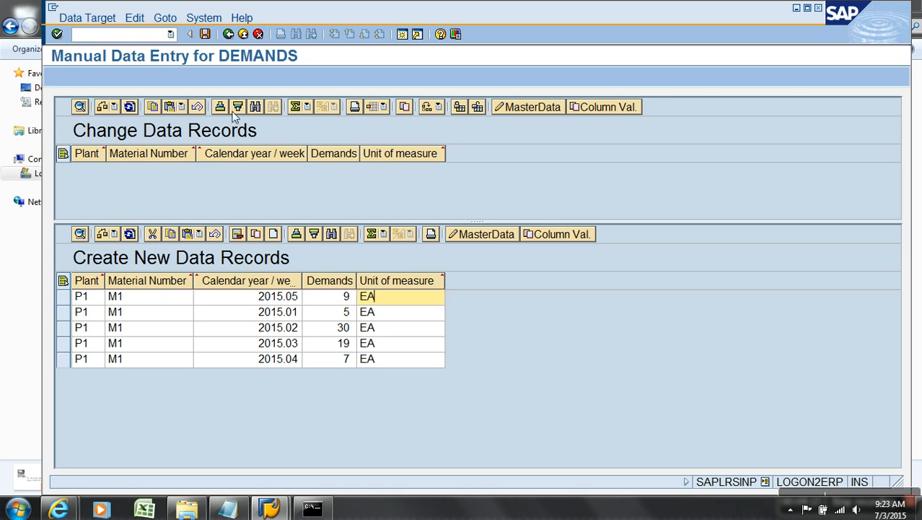
pyautogui.click(207, 34)
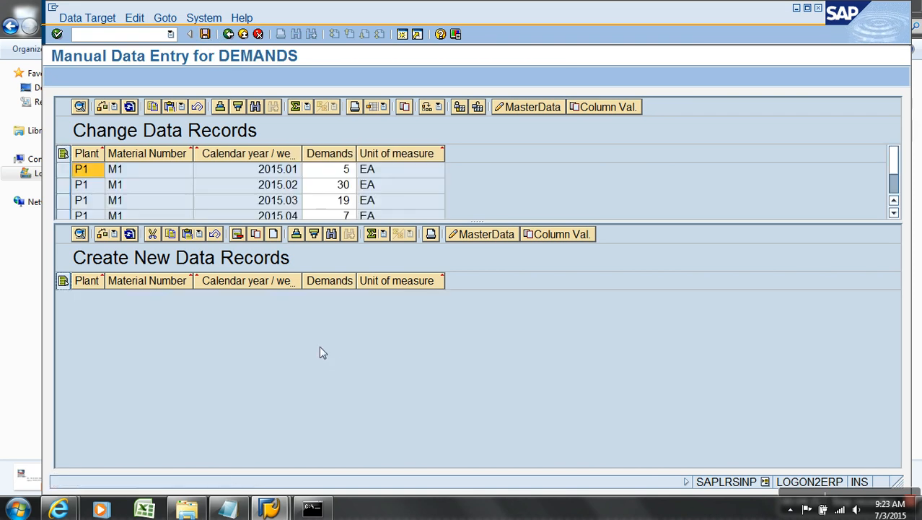
# - Leave manual data entry for the Data Warehousing Workbench (RSA1) and expand Demo Inventory under Breverien Motor Works Munich, Germany
pyautogui.click(244, 34)
pyautogui.click(269, 508)
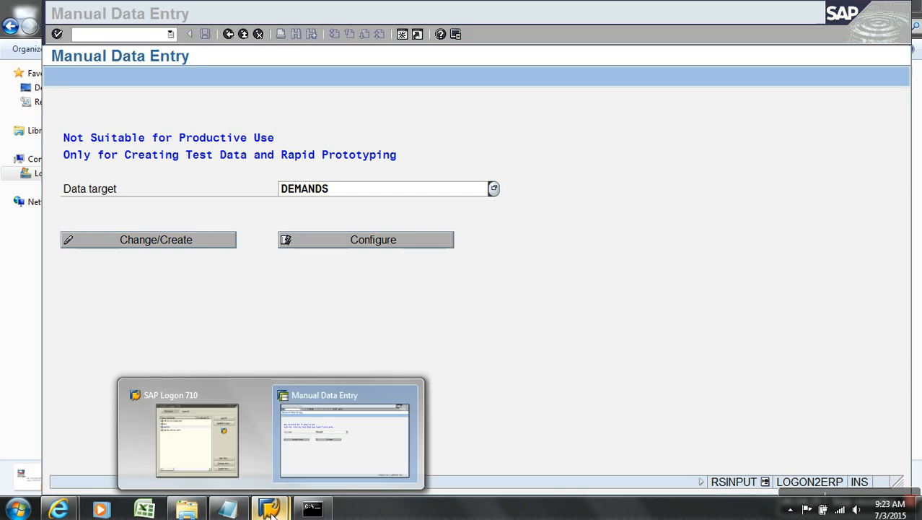
pyautogui.click(155, 38)
pyautogui.write('/NRSA1')
pyautogui.press('Return')
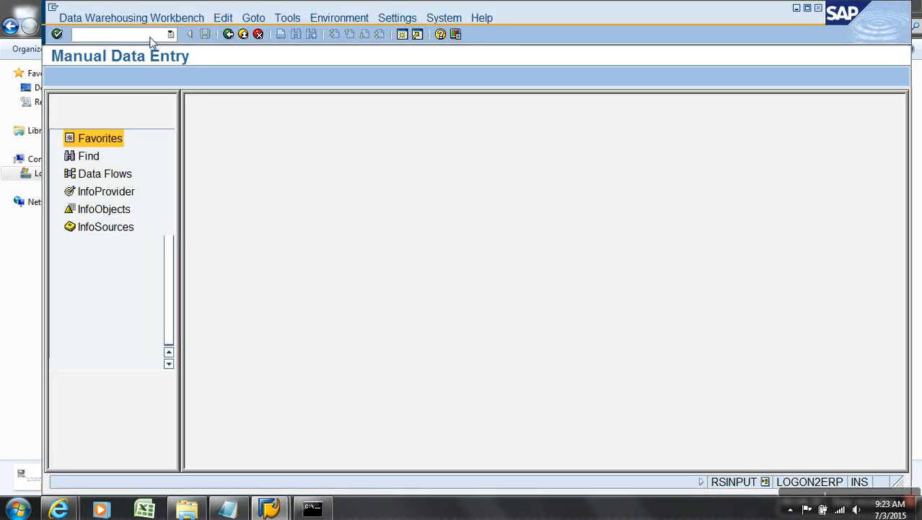
pyautogui.click(192, 162)
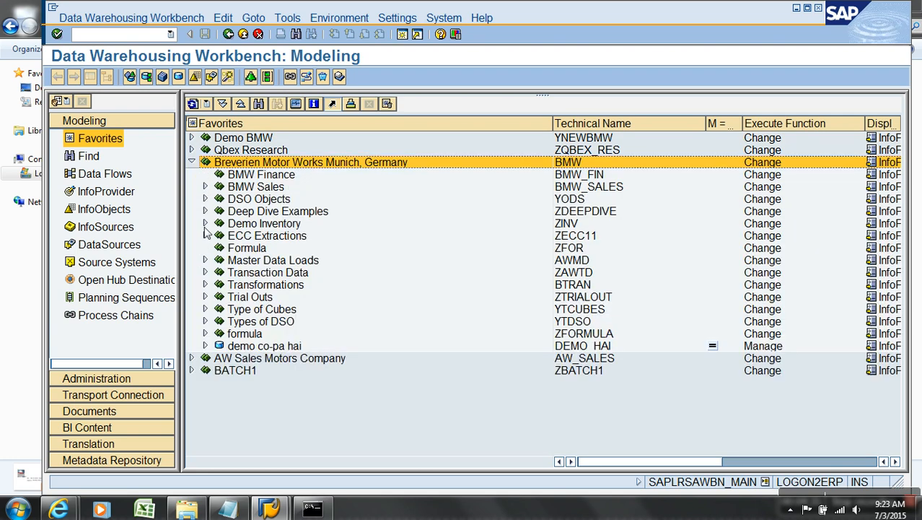
pyautogui.click(204, 222)
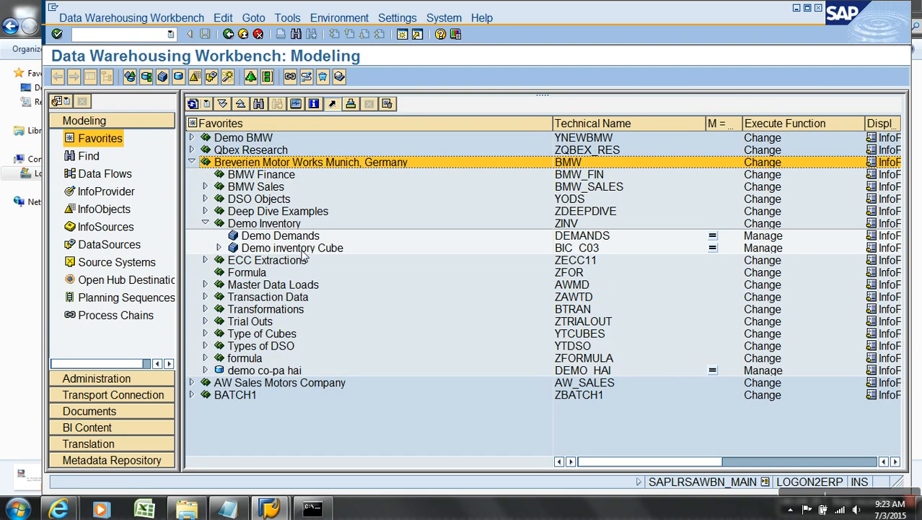
pyautogui.click(301, 249)
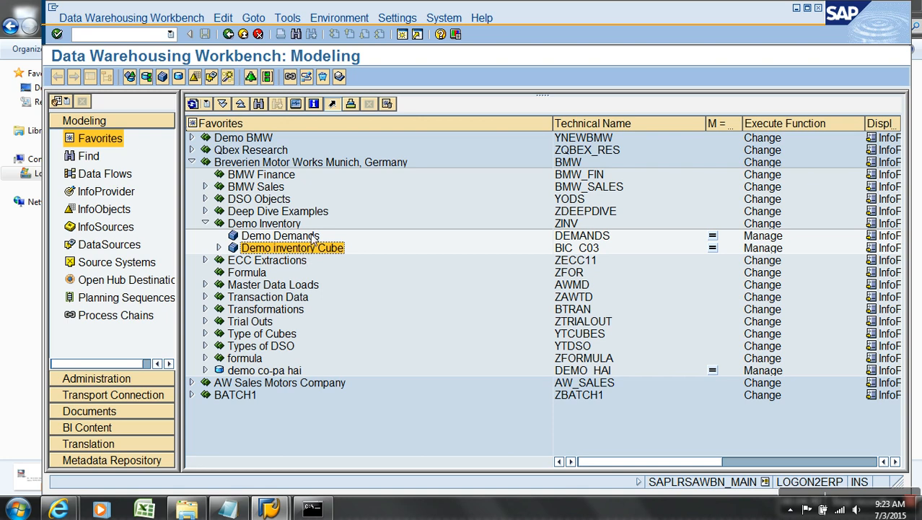
pyautogui.click(313, 238)
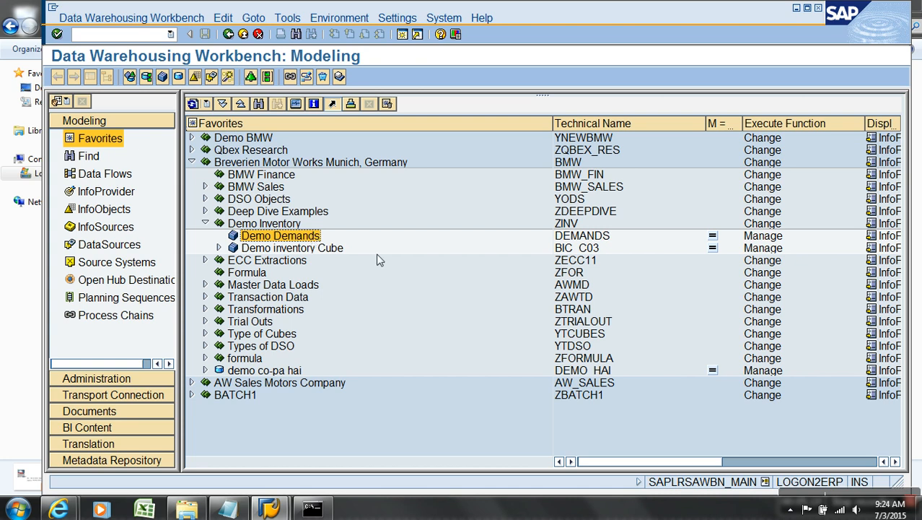
pyautogui.click(572, 249)
pyautogui.click(583, 238)
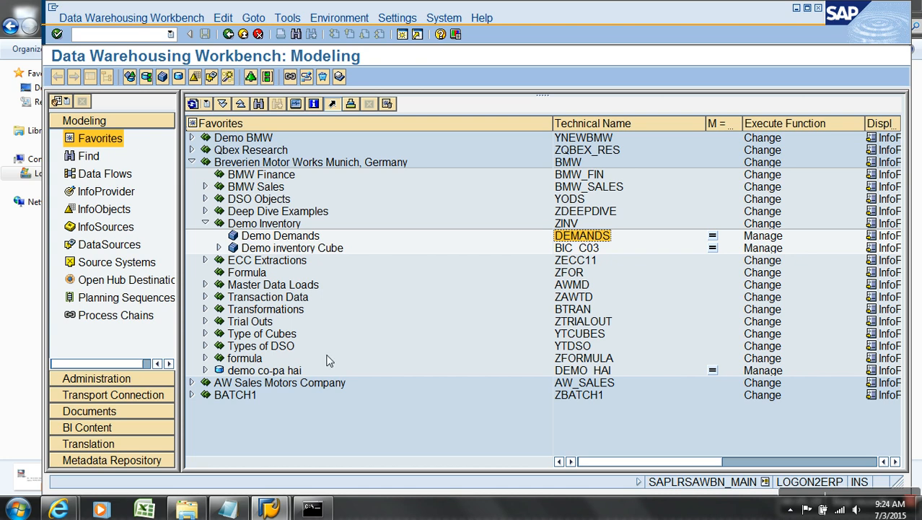
# - Display the data of the Demo inventory Cube without selection restrictions, going through its output field selection
pyautogui.rightClick(301, 254)
pyautogui.click(361, 391)
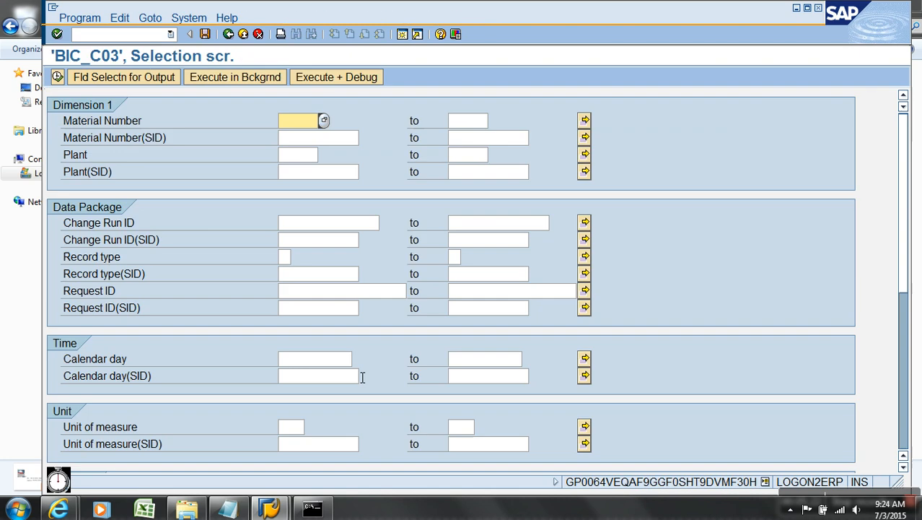
pyautogui.click(137, 78)
pyautogui.click(57, 77)
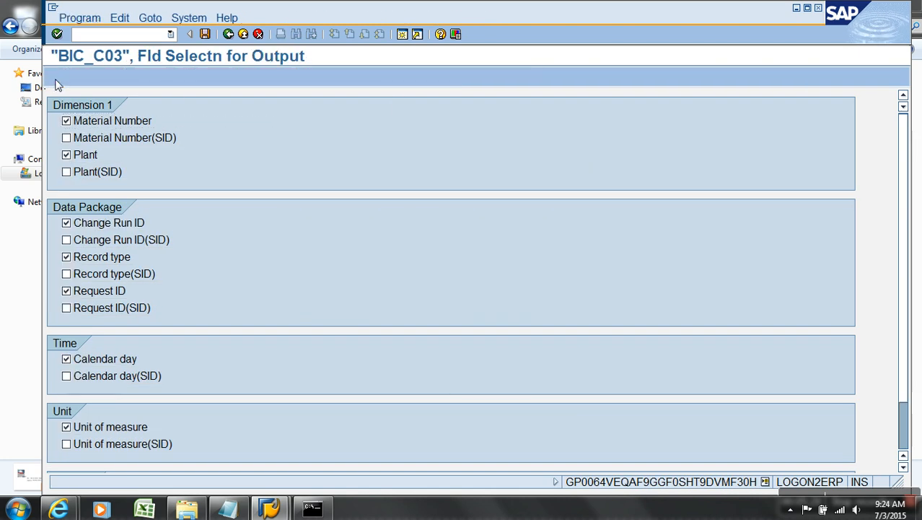
pyautogui.click(57, 77)
pyautogui.moveTo(145, 106); pyautogui.dragTo(320, 111)
pyautogui.rightClick(311, 105)
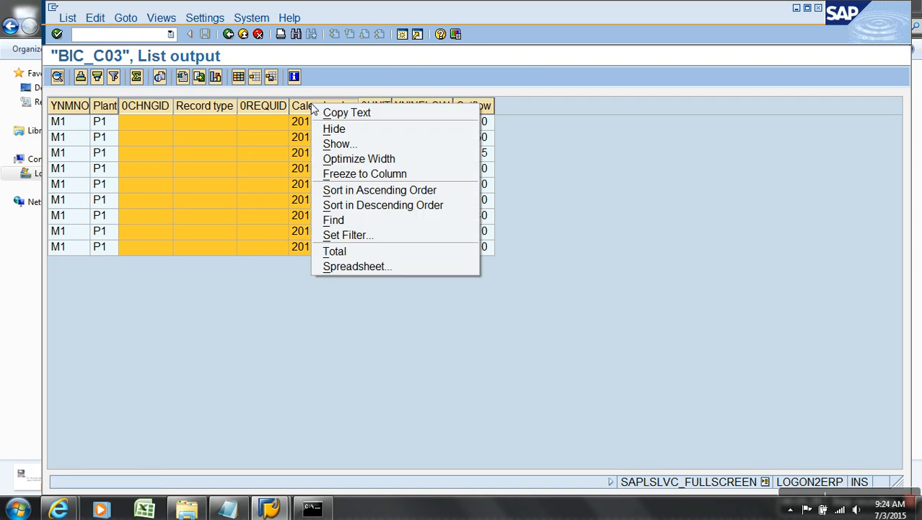
pyautogui.click(282, 106)
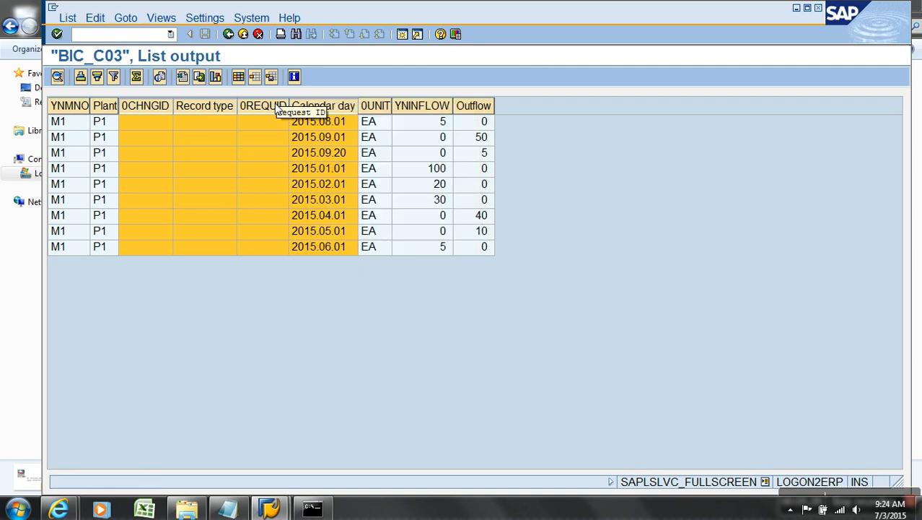
pyautogui.click(152, 126)
# - Hide the 0CHNGID, Record type and 0REQUID columns in the list output and total the YNINFLOW and Outflow columns
pyautogui.moveTo(148, 107); pyautogui.dragTo(260, 106)
pyautogui.rightClick(254, 106)
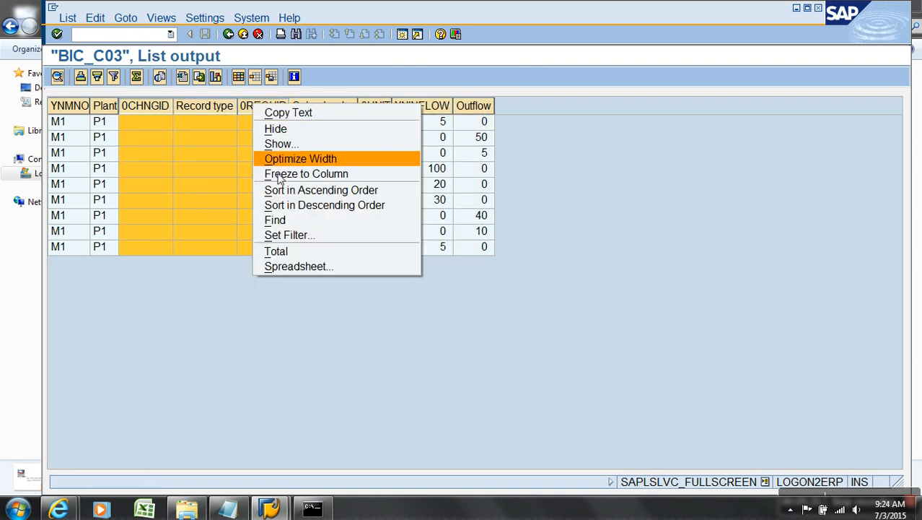
pyautogui.click(276, 129)
pyautogui.moveTo(247, 105); pyautogui.dragTo(299, 106)
pyautogui.click(136, 76)
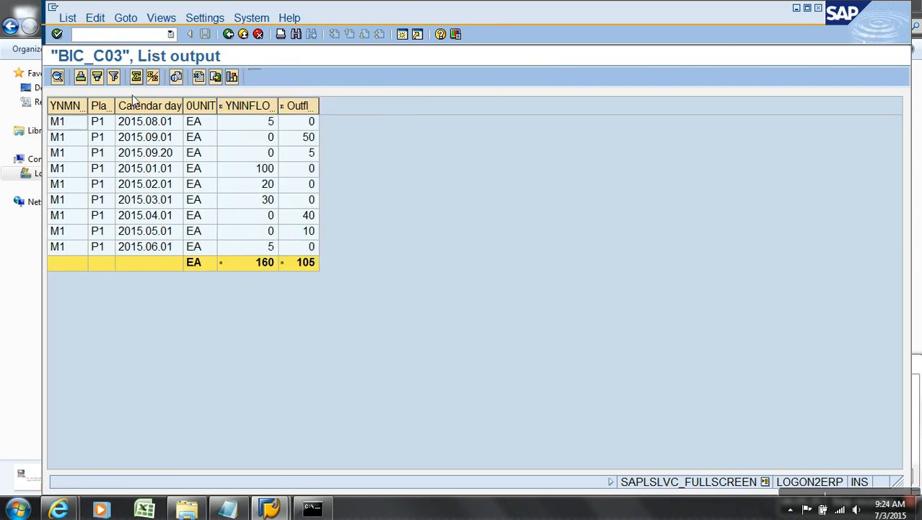
# - Open RSA1 in an additional session and expand Demo Inventory under Breverien Motor Works Munich, Germany
pyautogui.click(133, 38)
pyautogui.write('/Orsa1')
pyautogui.press('Return')
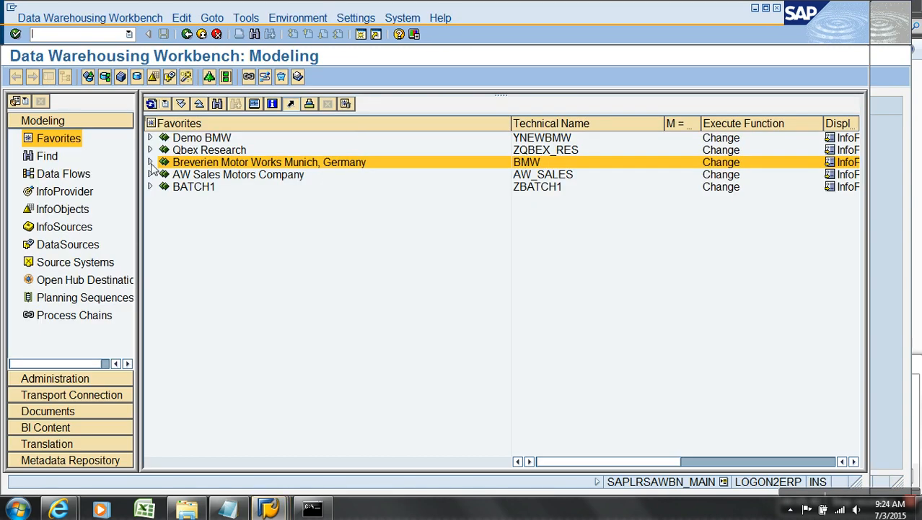
pyautogui.click(150, 163)
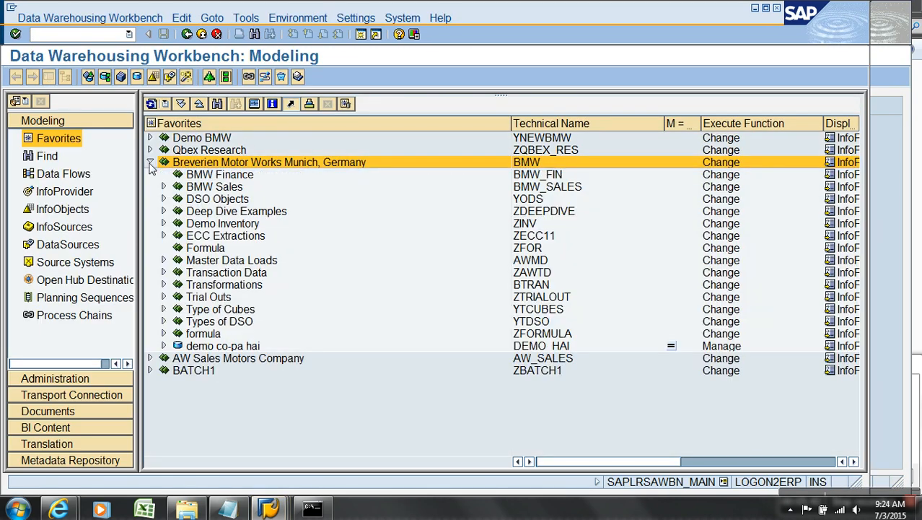
pyautogui.click(164, 224)
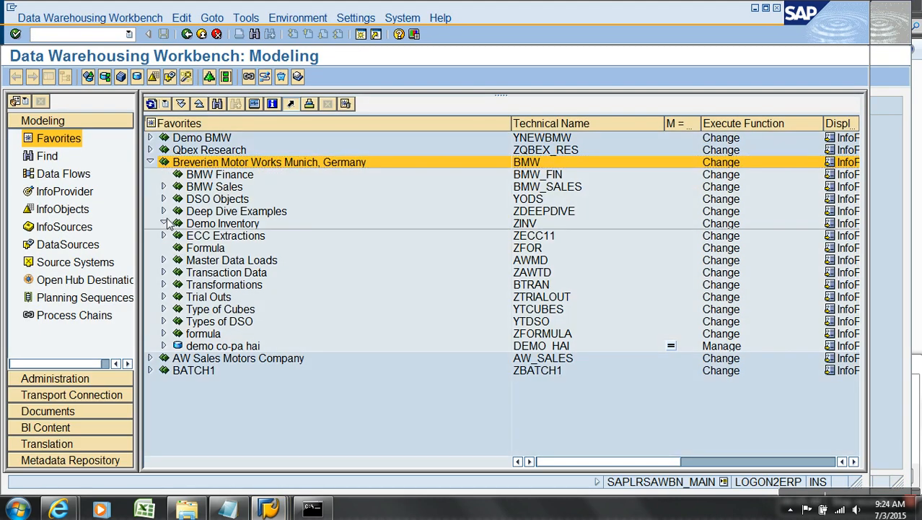
# - Display the data of the Demo Demands cube without selection restrictions, going through its output field selection
pyautogui.rightClick(227, 236)
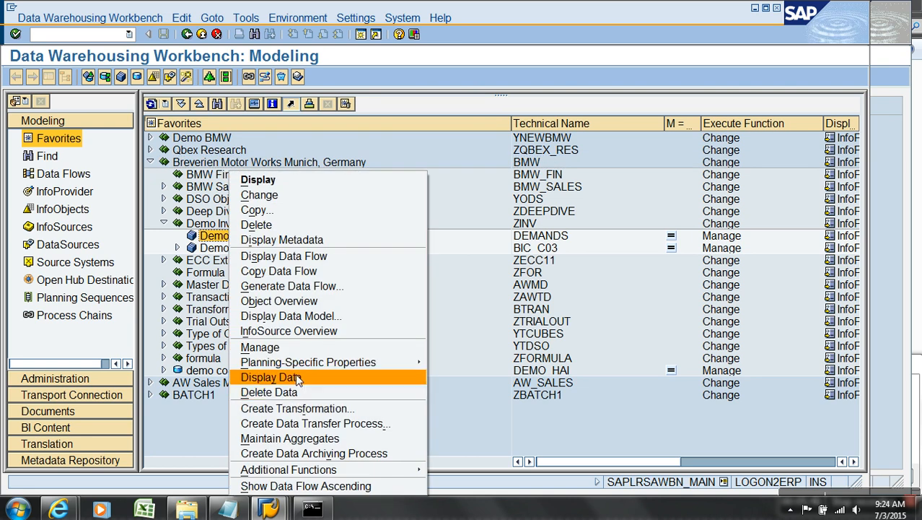
pyautogui.click(296, 375)
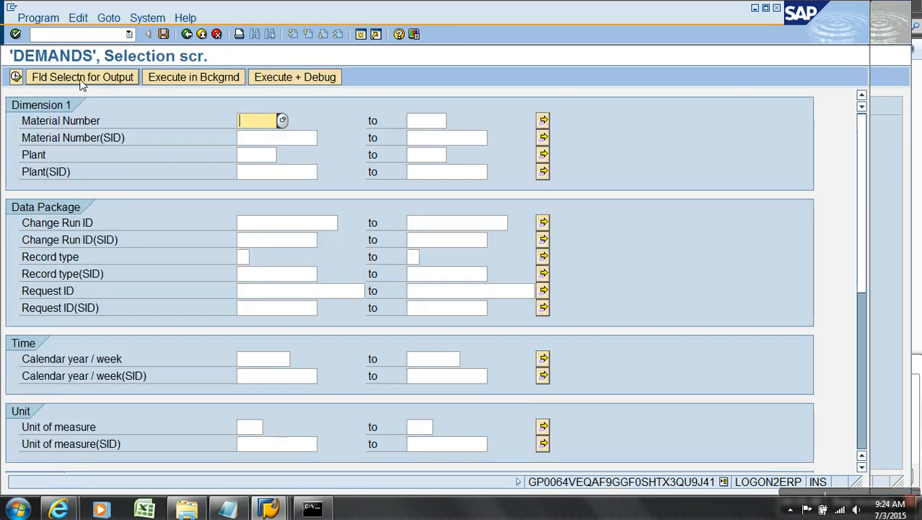
pyautogui.click(82, 81)
pyautogui.click(283, 82)
pyautogui.click(240, 82)
pyautogui.click(16, 79)
pyautogui.click(16, 76)
# - Hide the 0CHNGID, Record type and Request ID columns in the DEMANDS list output and sort it ascending by 0CALWEEK
pyautogui.moveTo(114, 106); pyautogui.dragTo(238, 108)
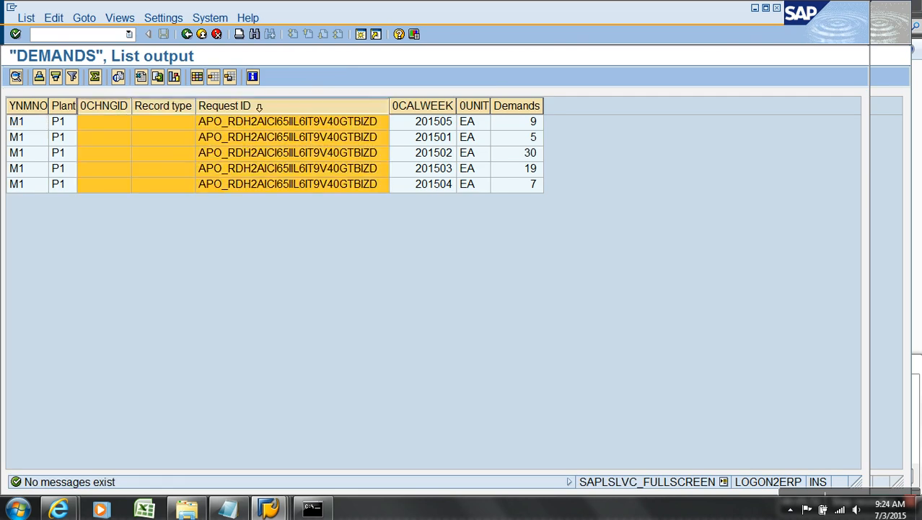
pyautogui.rightClick(253, 108)
pyautogui.click(286, 126)
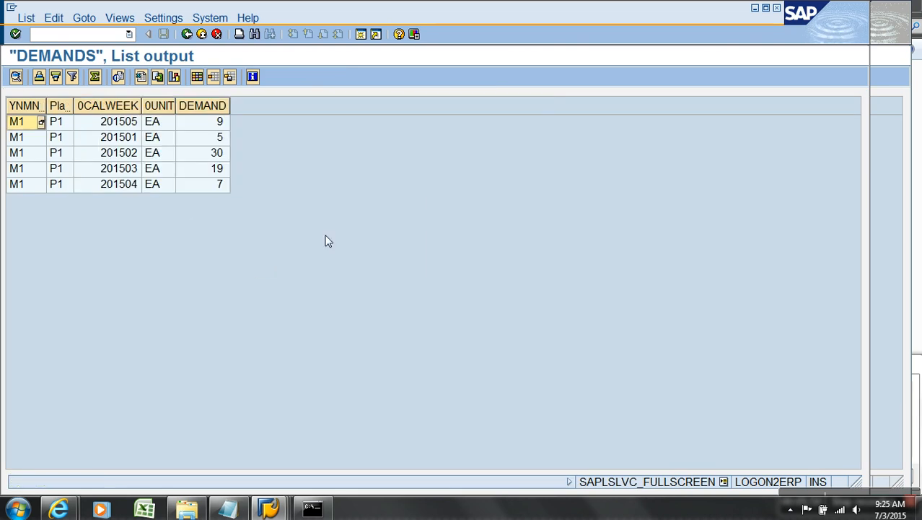
pyautogui.click(131, 106)
pyautogui.click(39, 76)
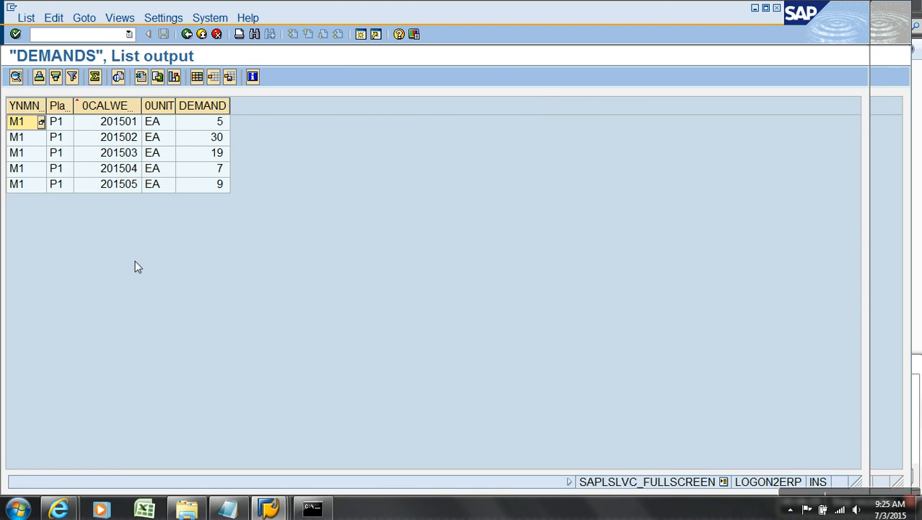
# - Switch to the BIC_C03 list output, widen its Outflow column to show the full heading, and return to the DEMANDS list
pyautogui.hotkey('alt', 'Tab')
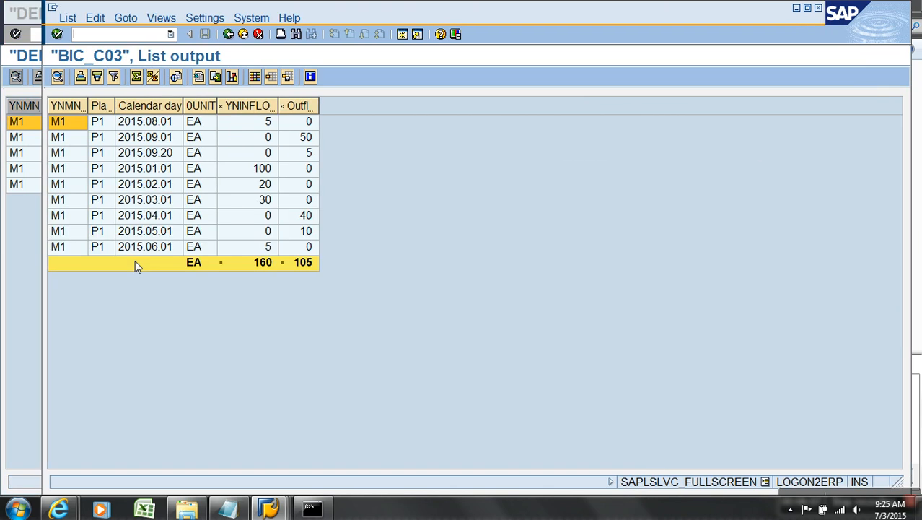
pyautogui.moveTo(320, 108); pyautogui.dragTo(340, 112)
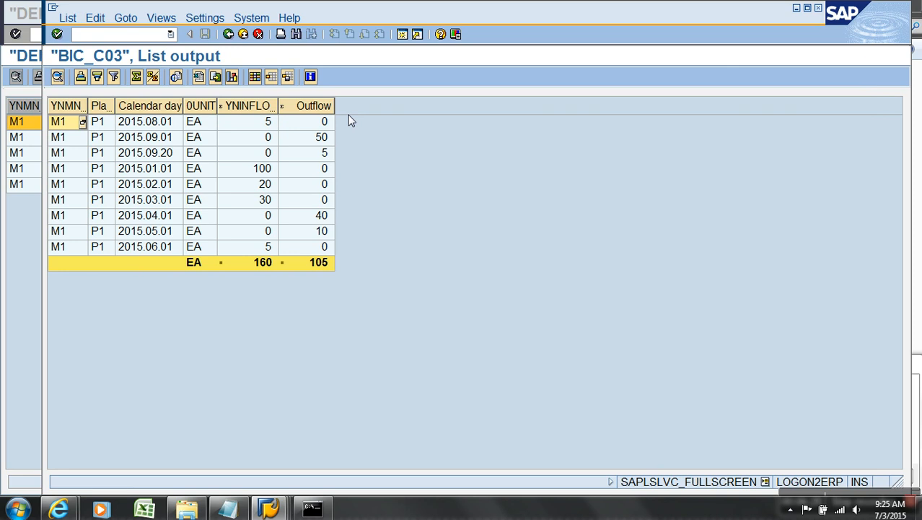
pyautogui.press('F3')
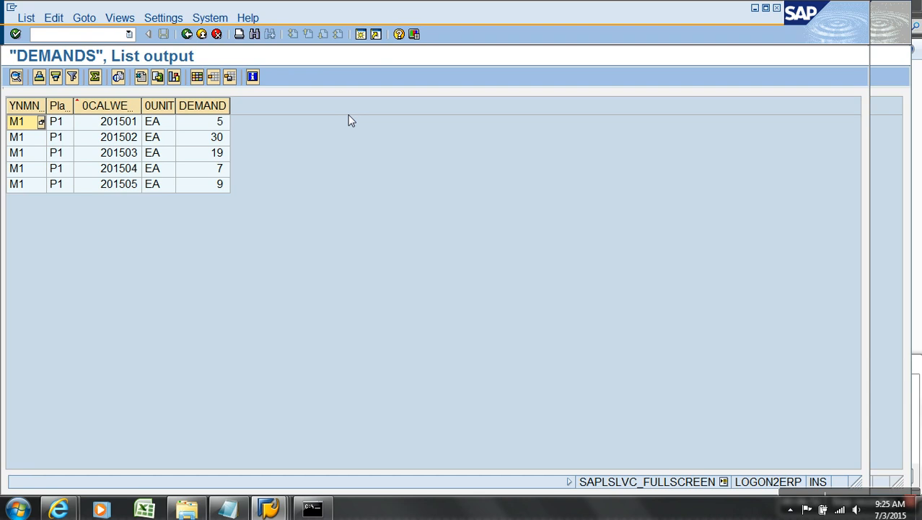
# - Switch to Notepad, clear the existing text, shrink the window over the demand list, and write "Stock = 55"
pyautogui.click(227, 509)
pyautogui.hotkey('ctrl', 'a')
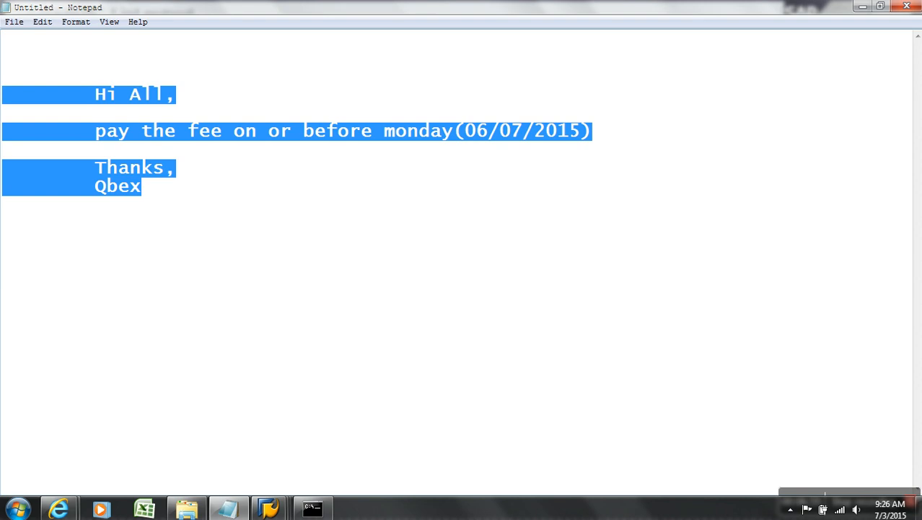
pyautogui.press('Delete')
pyautogui.moveTo(127, 7); pyautogui.dragTo(294, 18)
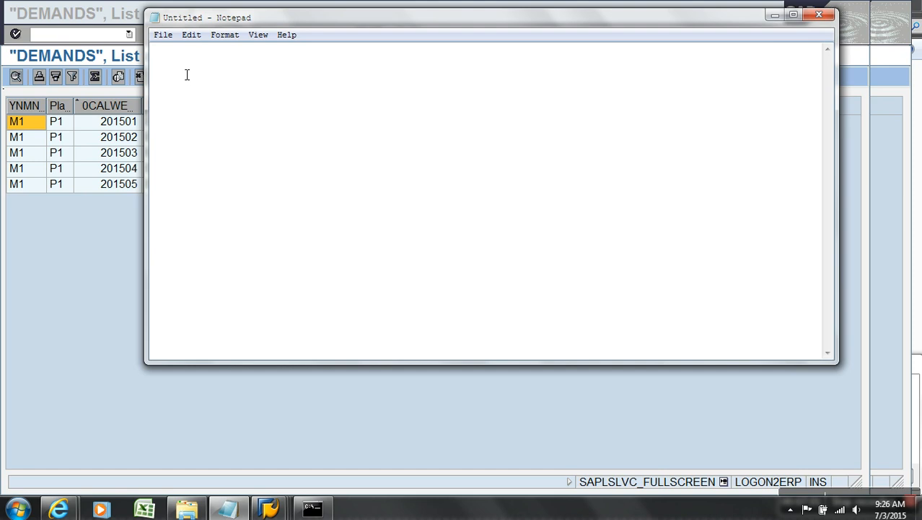
pyautogui.write('Stock = 55')
pyautogui.press('Return')
pyautogui.press('Return')
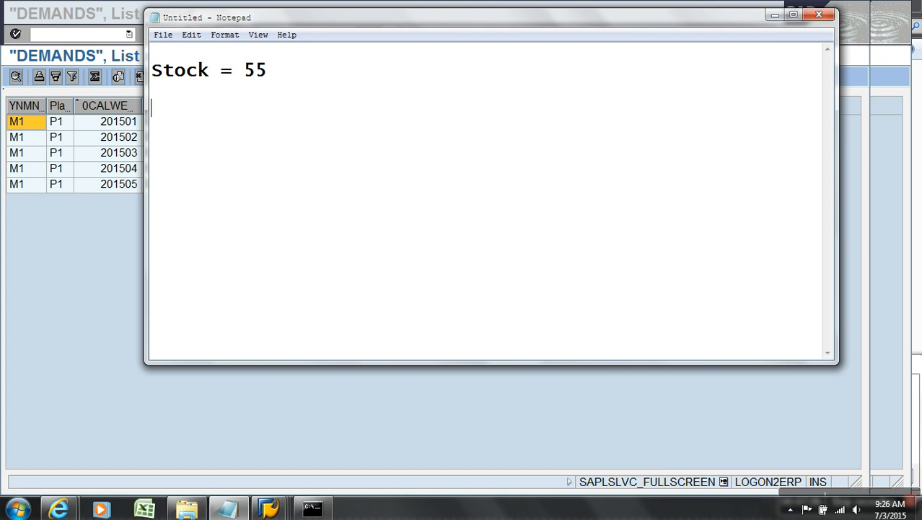
# - Place Notepad beside the demand list, compare week 201501's demand with the stock, and enter 1 below the stock line
pyautogui.moveTo(315, 21); pyautogui.dragTo(465, 49)
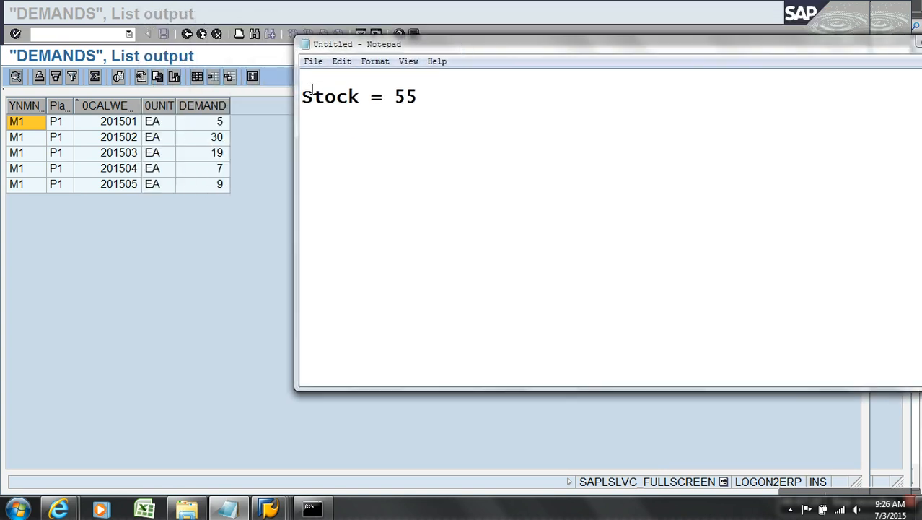
pyautogui.click(420, 97)
pyautogui.press('Return')
pyautogui.press('Return')
pyautogui.click(134, 127)
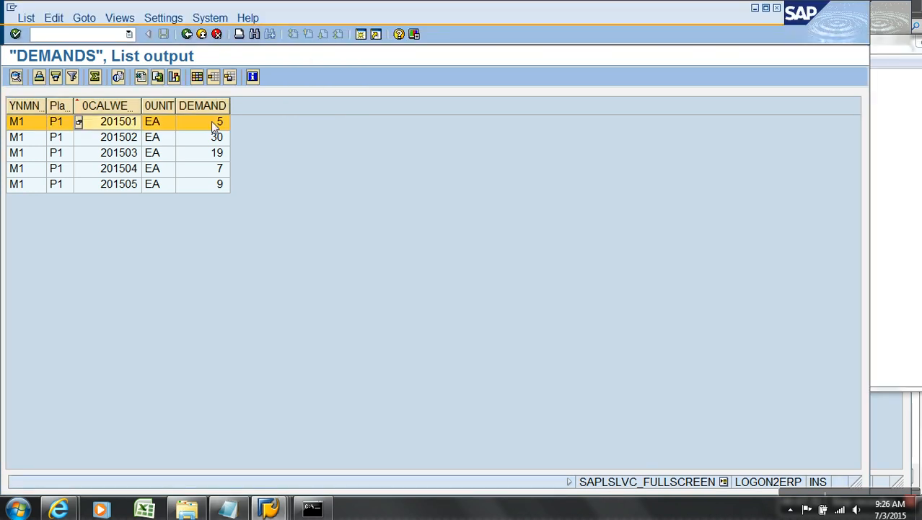
pyautogui.hotkey('alt', 'Tab')
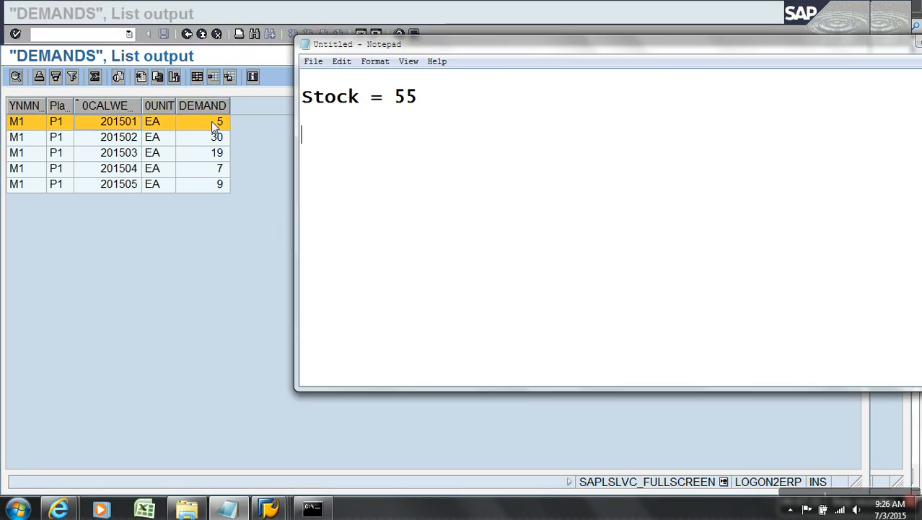
pyautogui.moveTo(420, 101); pyautogui.dragTo(393, 99)
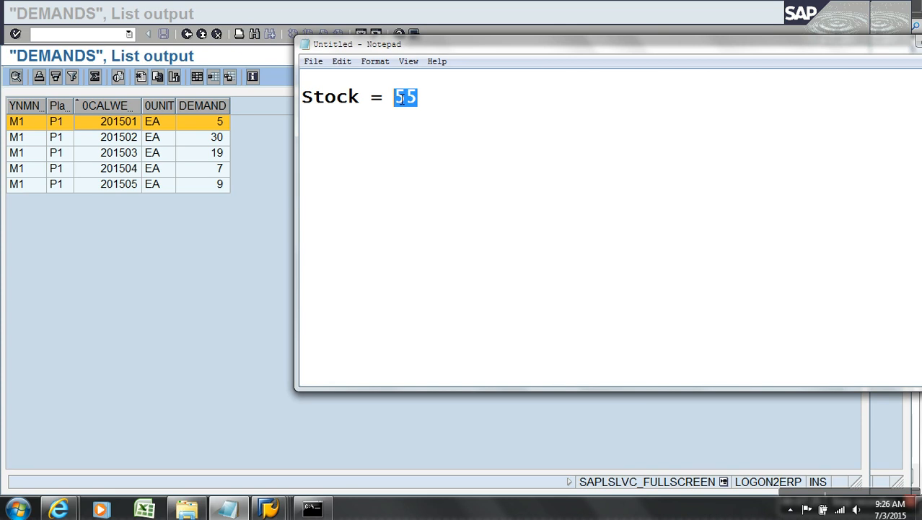
pyautogui.click(345, 151)
pyautogui.write('1')
# - Check the demand of week 201502 in the list and add another 1 to the Notepad coverage line
pyautogui.click(134, 145)
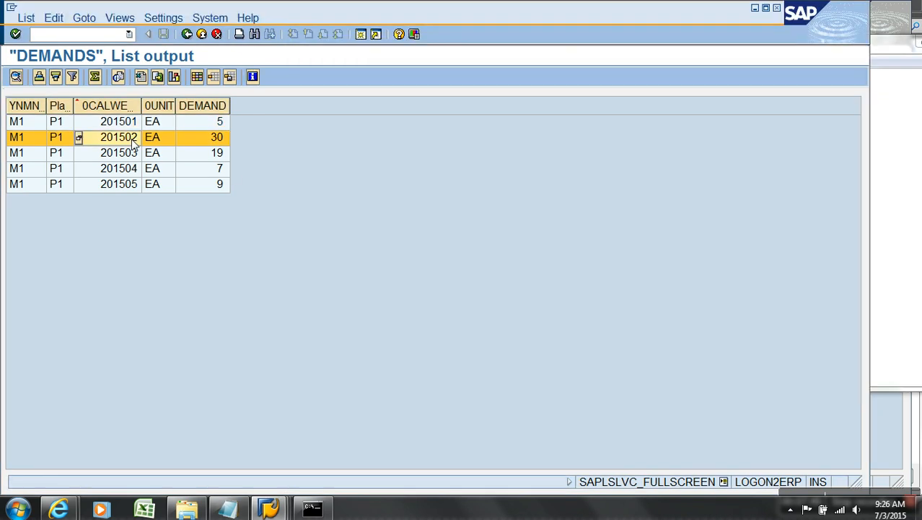
pyautogui.click(225, 122)
pyautogui.click(215, 139)
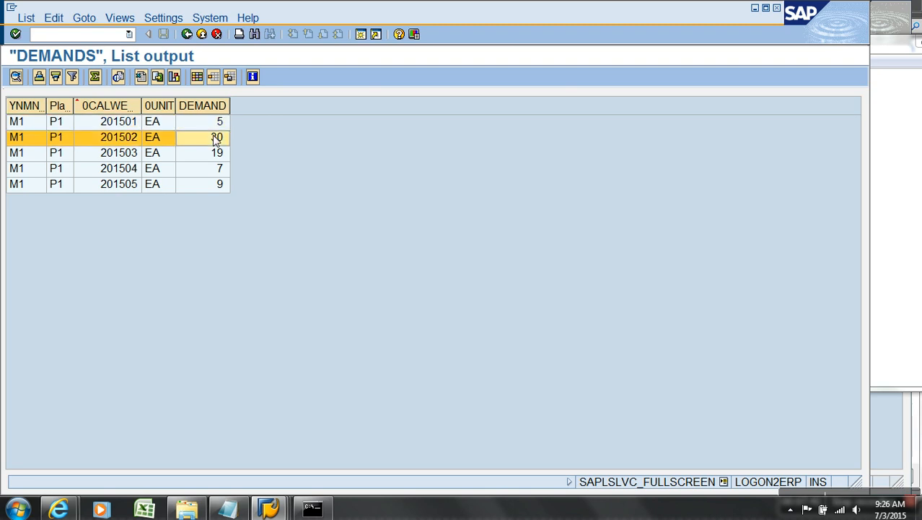
pyautogui.hotkey('alt', 'Tab')
pyautogui.write('1')
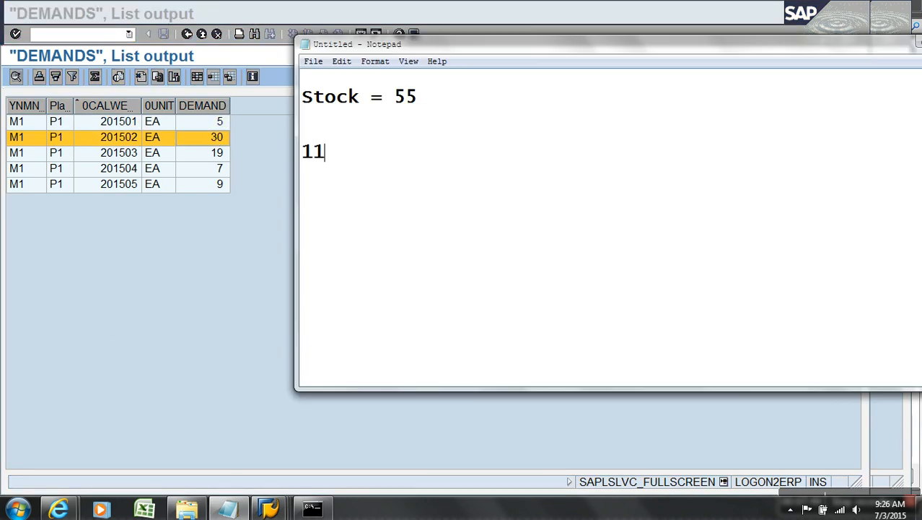
# - Compare week 201503's demand with the stock figure and append a third 1 to the Notepad coverage line
pyautogui.hotkey('alt', 'Tab')
pyautogui.click(222, 153)
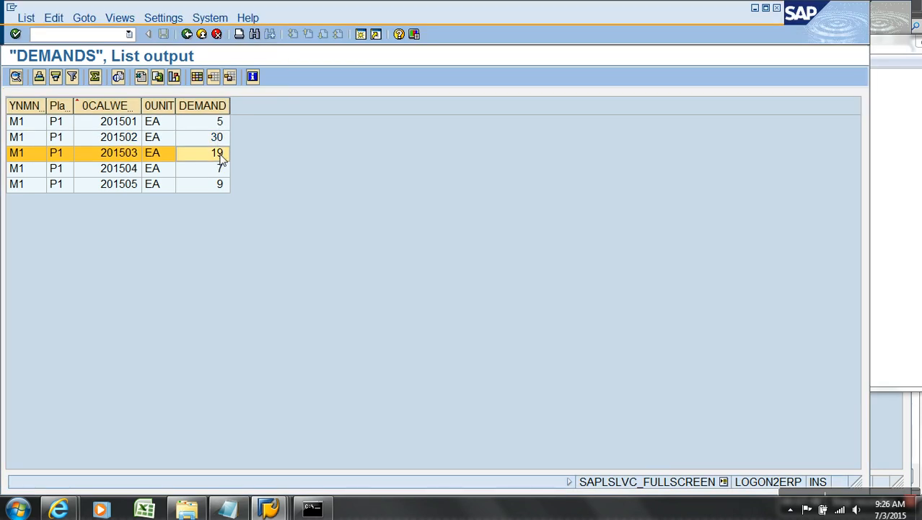
pyautogui.hotkey('alt', 'Tab')
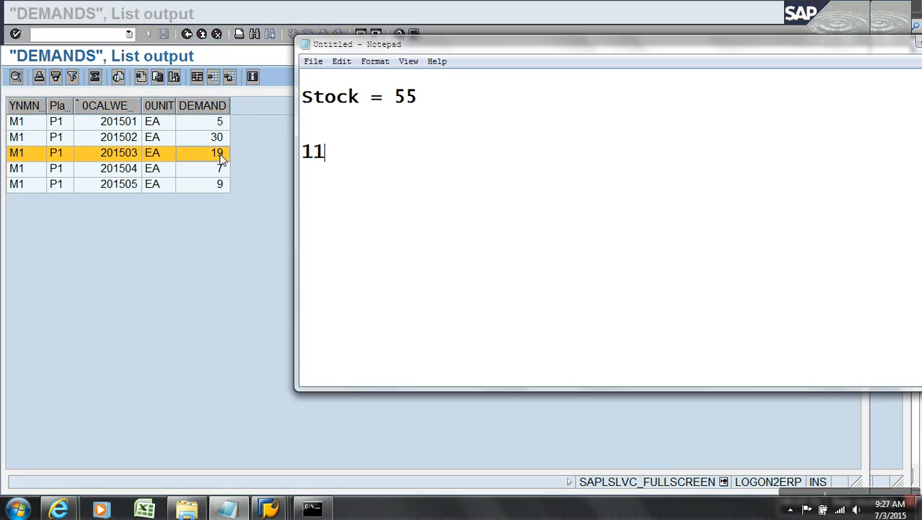
pyautogui.moveTo(394, 107); pyautogui.dragTo(422, 109)
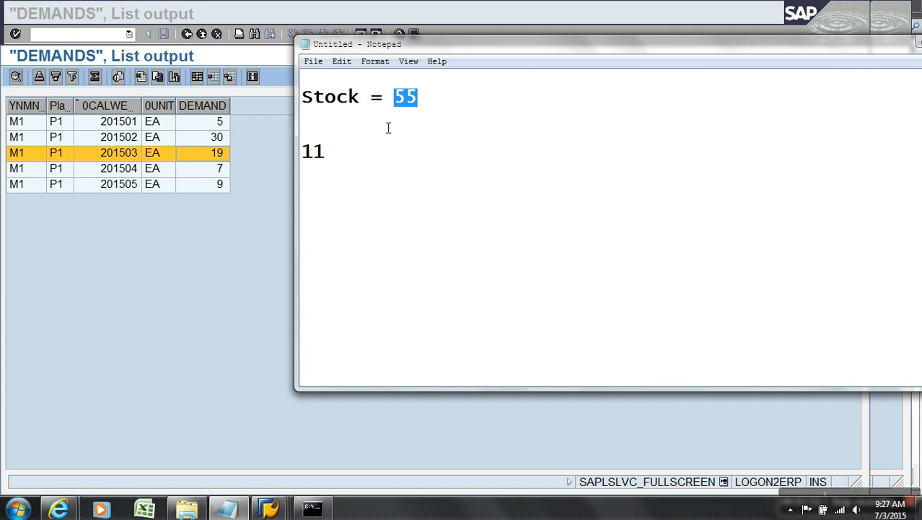
pyautogui.click(336, 155)
pyautogui.write('1')
# - Select the demand of week 201504 and append .1 to the Notepad line for its partial coverage
pyautogui.click(216, 169)
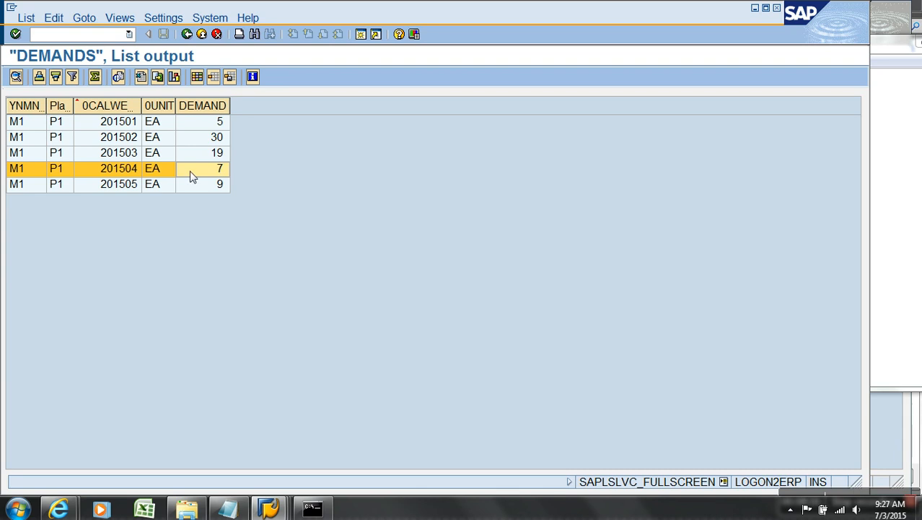
pyautogui.hotkey('alt', 'Tab')
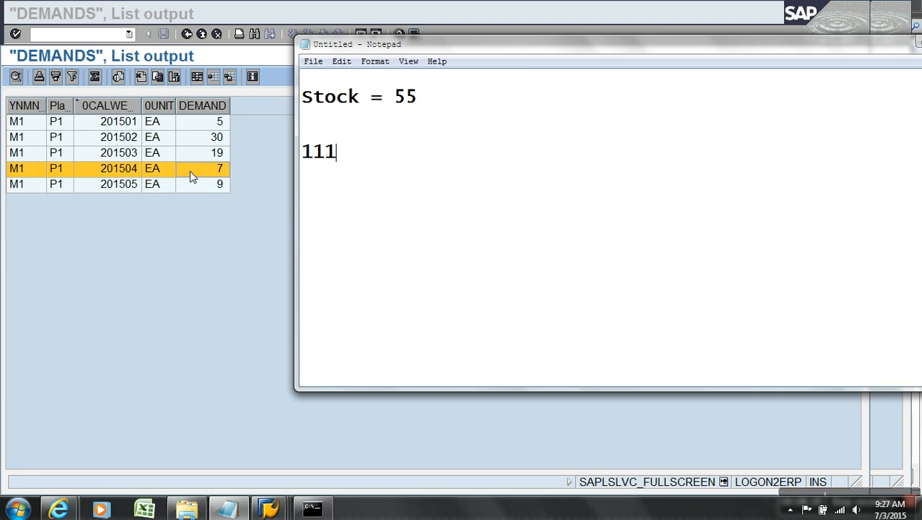
pyautogui.write('.1')
# - Write "3.1 = Demand Aggregation Ratio" below the coverage line in Notepad and underline it with a row of dashes
pyautogui.press('Return')
pyautogui.write('3.1')
pyautogui.write('= Demand ')
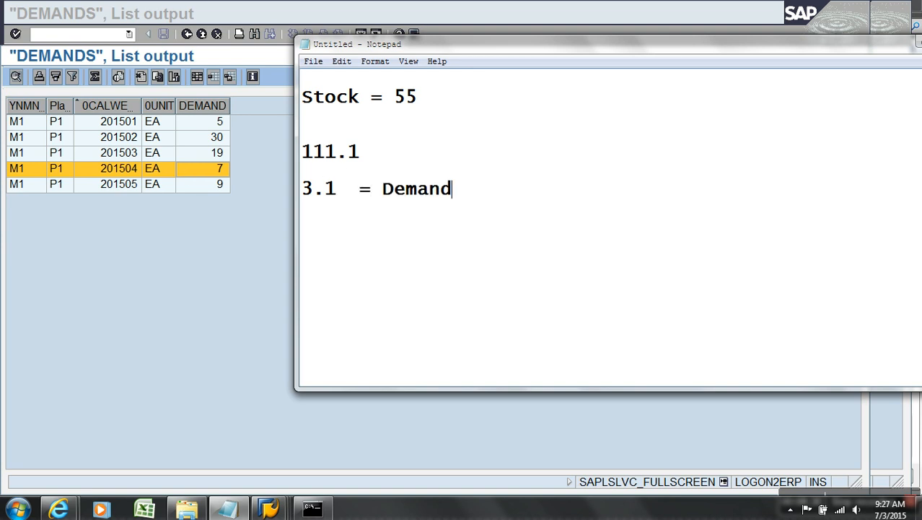
pyautogui.write('Aggregat')
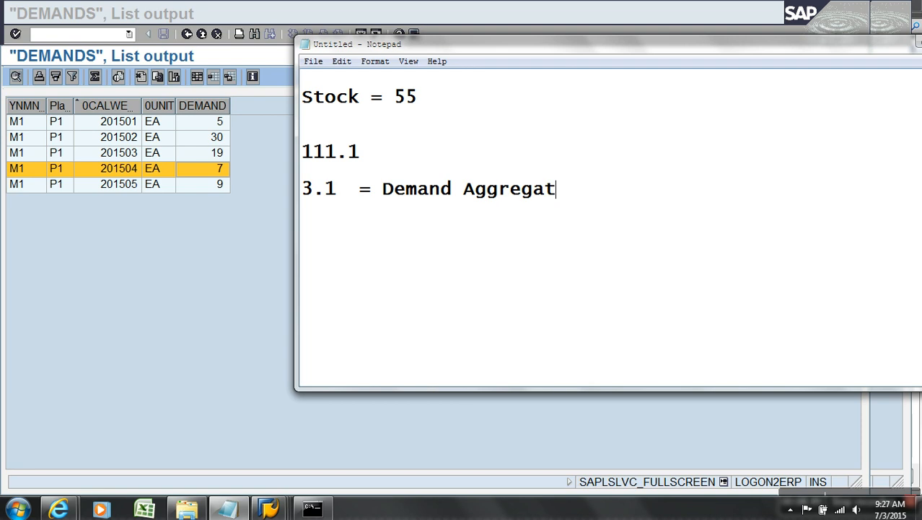
pyautogui.write('ion Ration')
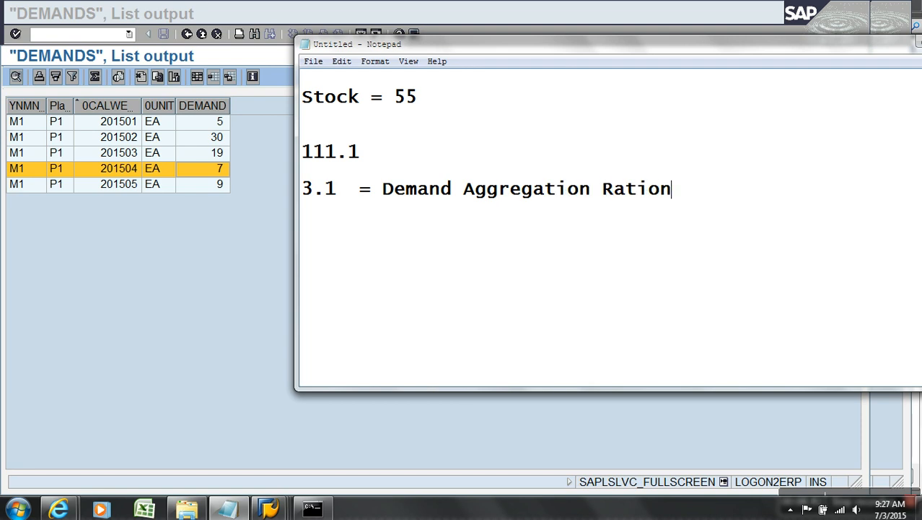
pyautogui.press('BackSpace')
pyautogui.press('Return')
pyautogui.write('-------------------------------')
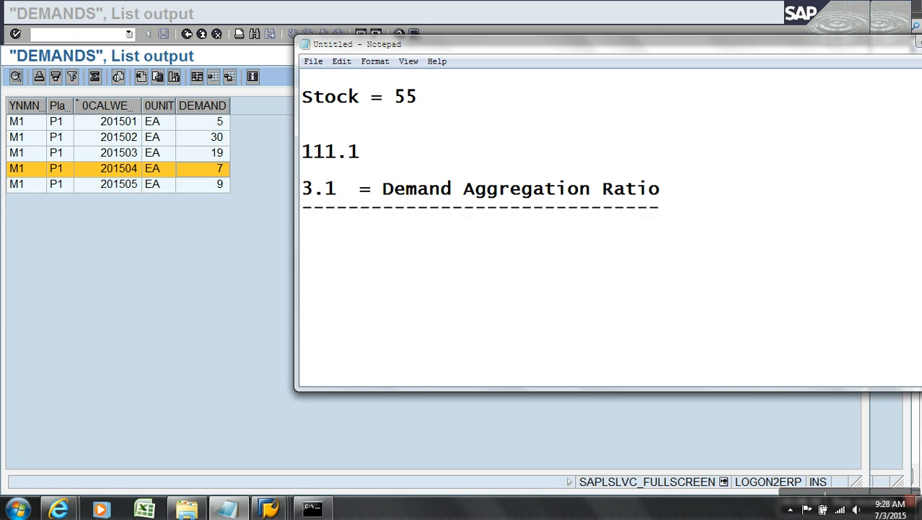
# - Return to SAP, start a further RSA1 session moved off the demand list, and expand and select Demo Inventory under Breverien Motor Works
pyautogui.click(112, 37)
pyautogui.write('/nse16')
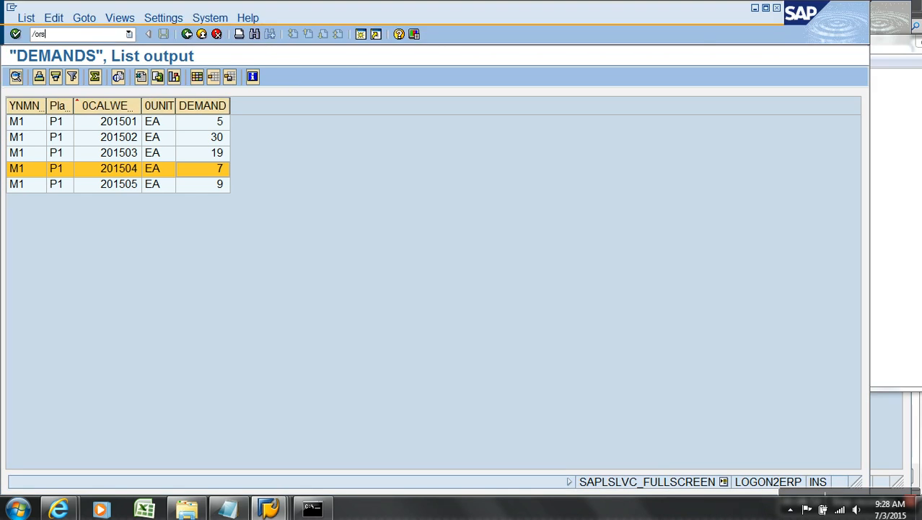
pyautogui.press('Return')
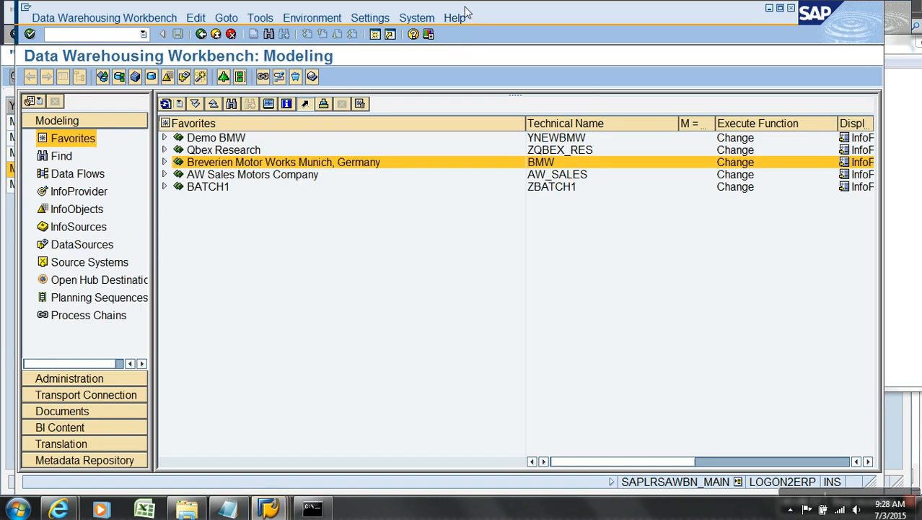
pyautogui.moveTo(465, 5); pyautogui.dragTo(492, 6)
pyautogui.click(189, 164)
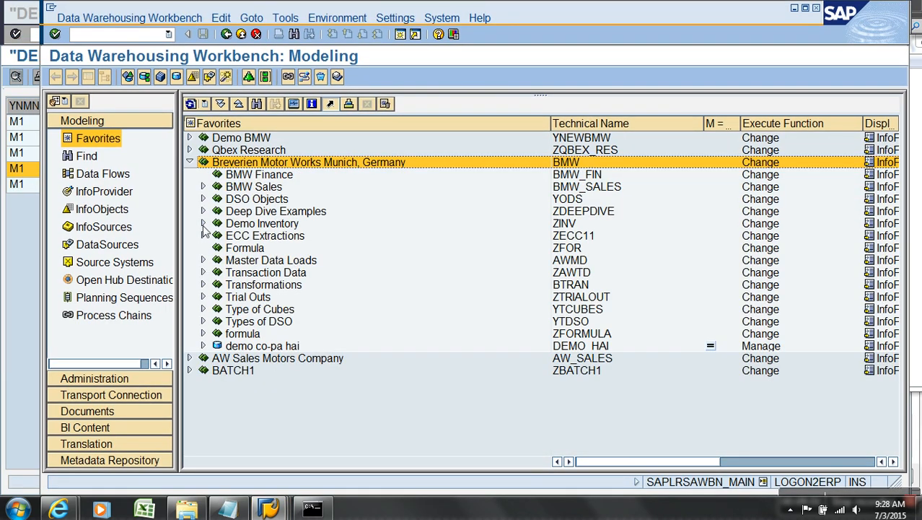
pyautogui.click(202, 224)
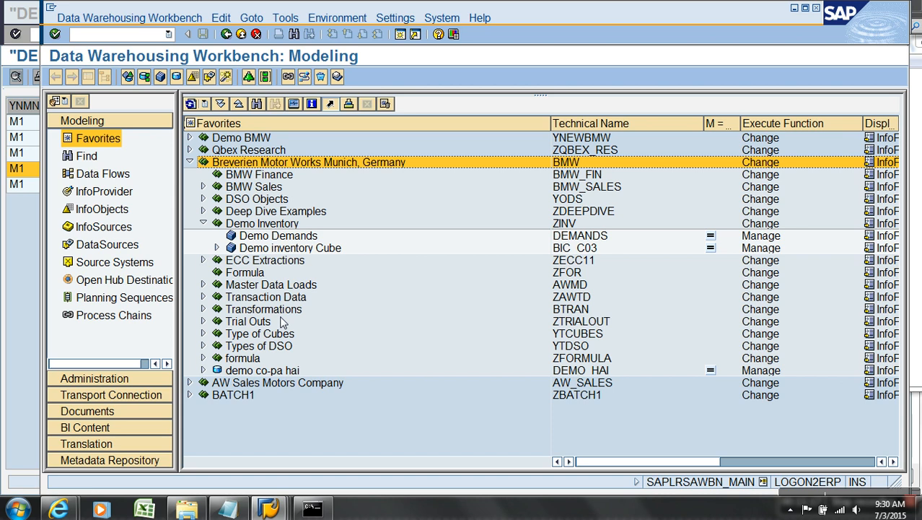
pyautogui.click(272, 230)
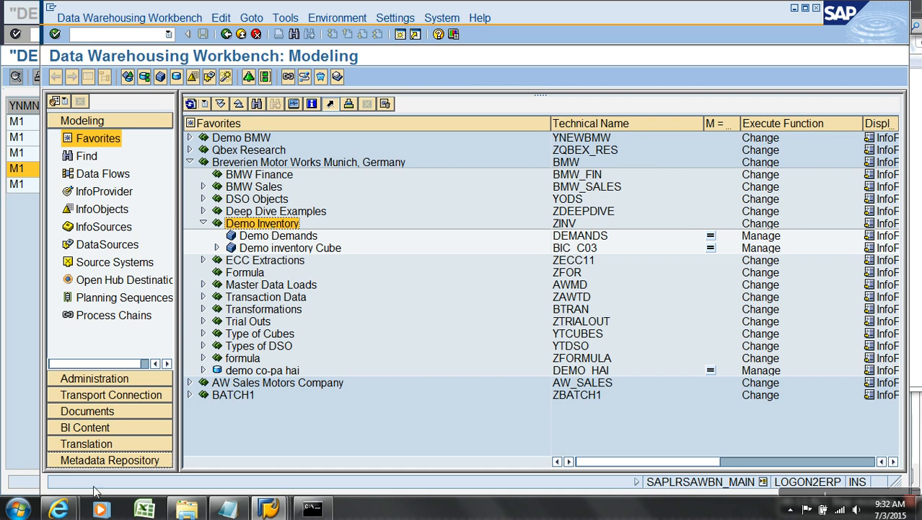
# - Switch to Notepad, add a tab-separated line with M1, P1 and 3.1 below the dashes, and select its 3.1 value
pyautogui.click(226, 509)
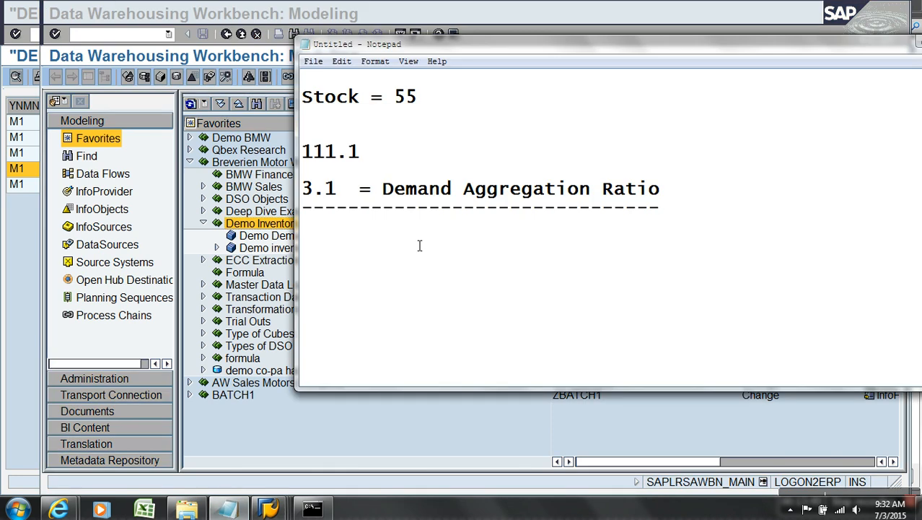
pyautogui.write('M1')
pyautogui.press('Tab')
pyautogui.write('P1')
pyautogui.press('Tab')
pyautogui.write('3.1')
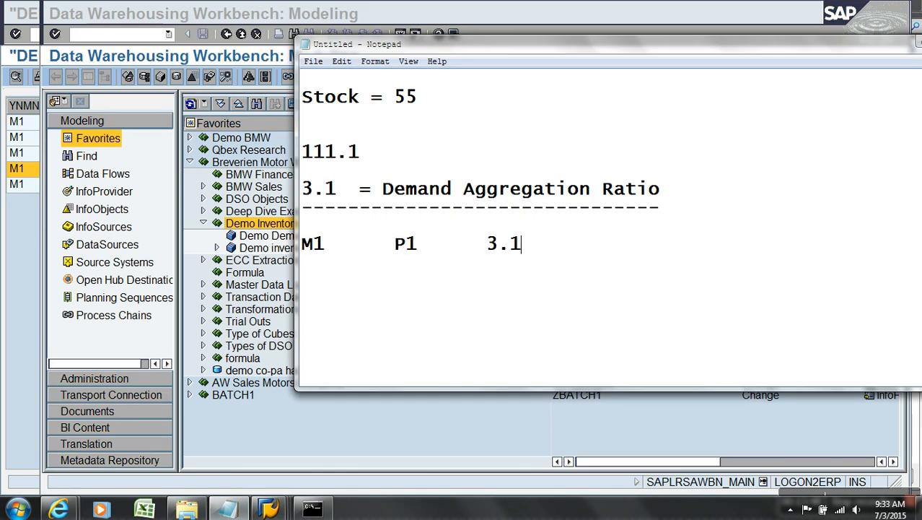
pyautogui.hotkey('shift', 'Home')
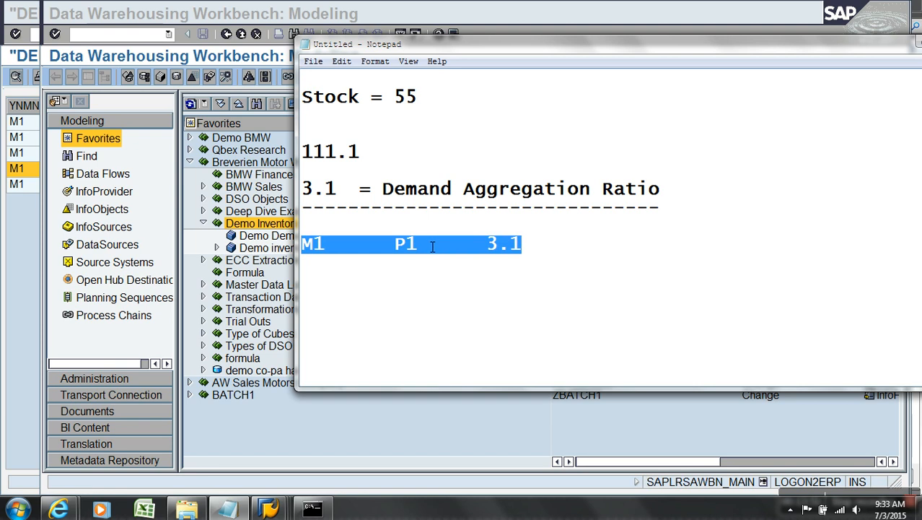
pyautogui.click(435, 248)
pyautogui.moveTo(488, 244); pyautogui.dragTo(529, 247)
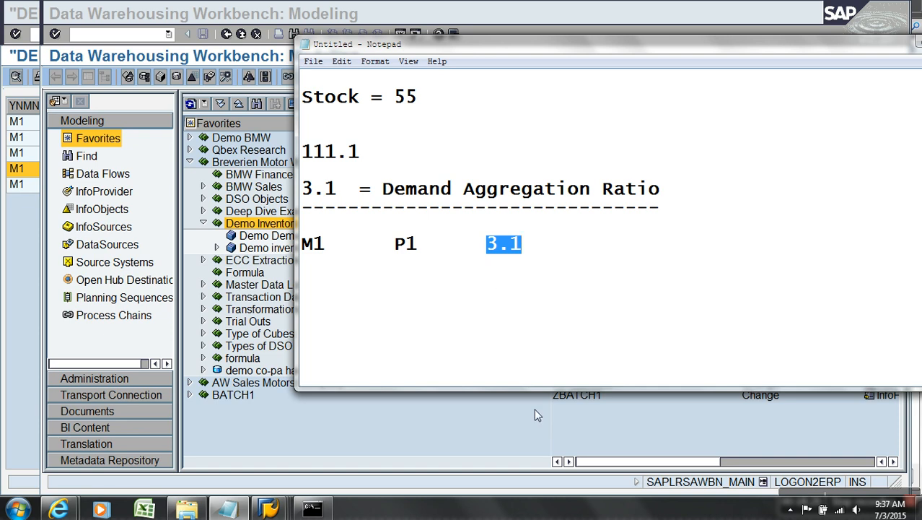
# - Return to SAP and create the MultiProvider ZRATIO with the description Demo Ration under the Demo Inventory InfoArea
pyautogui.click(495, 425)
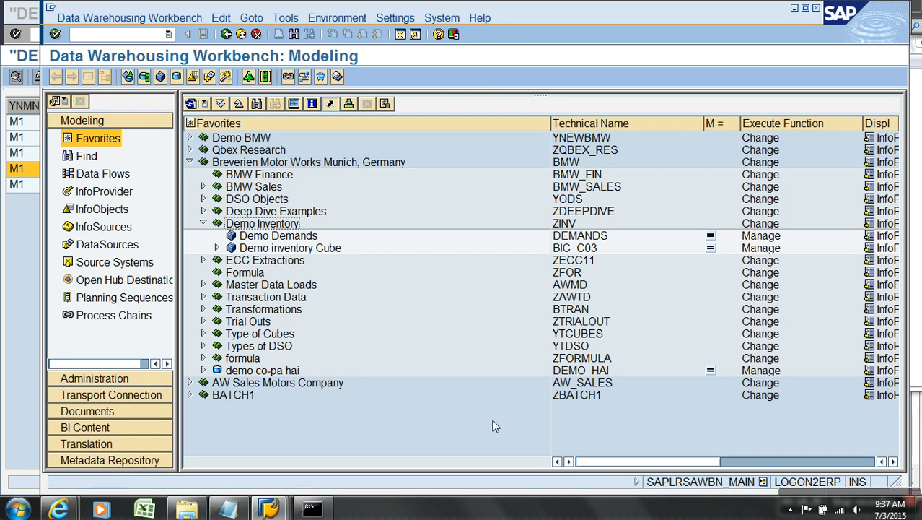
pyautogui.click(306, 251)
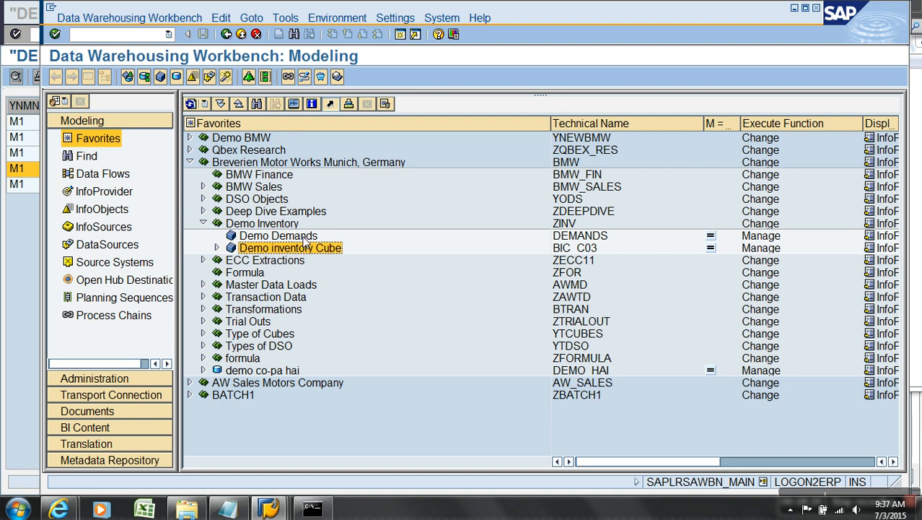
pyautogui.click(304, 238)
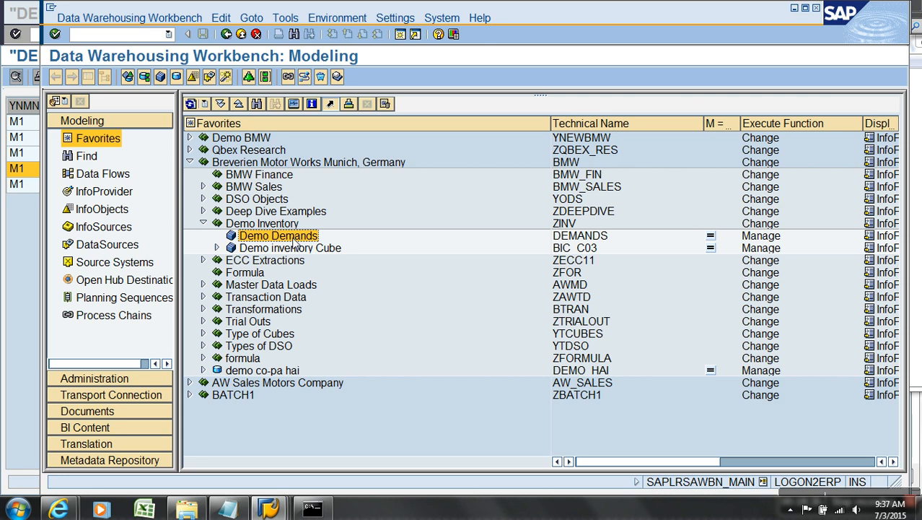
pyautogui.rightClick(279, 224)
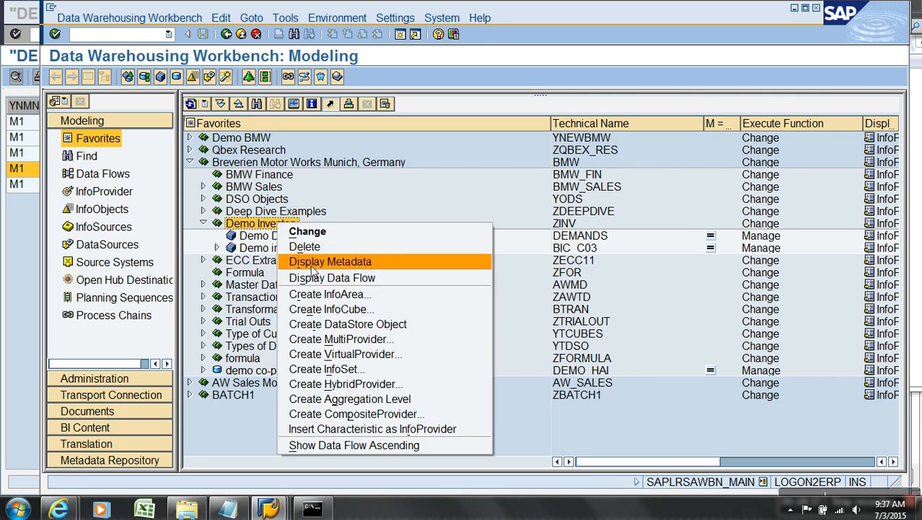
pyautogui.click(355, 338)
pyautogui.write('ZRATIO')
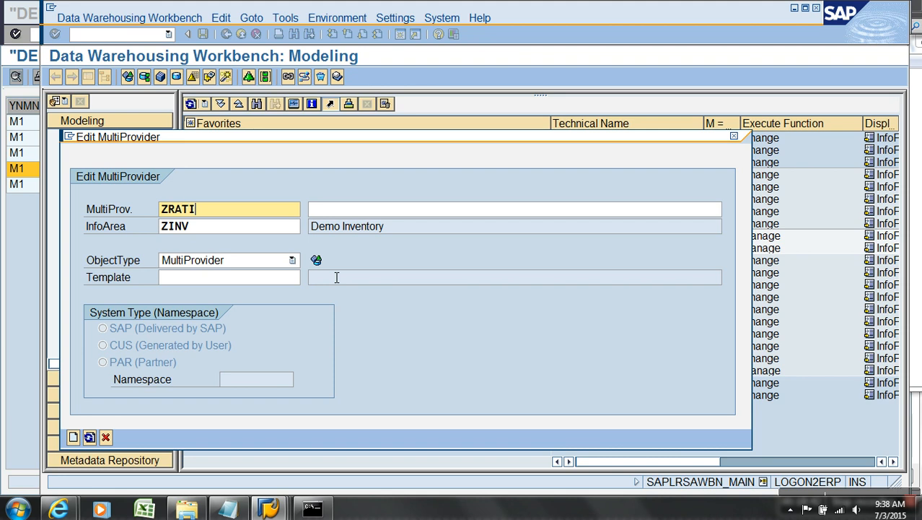
pyautogui.press('Tab')
pyautogui.write('Dem')
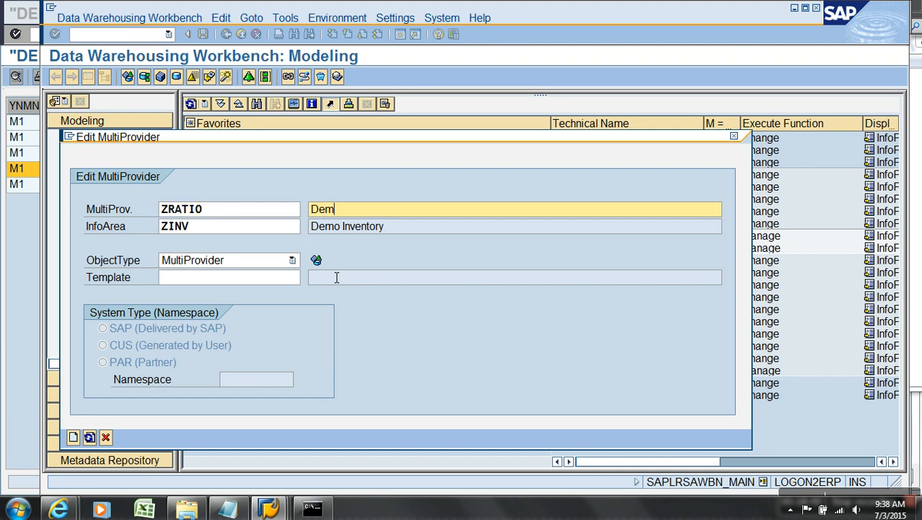
pyautogui.write('o Ration')
pyautogui.click(73, 436)
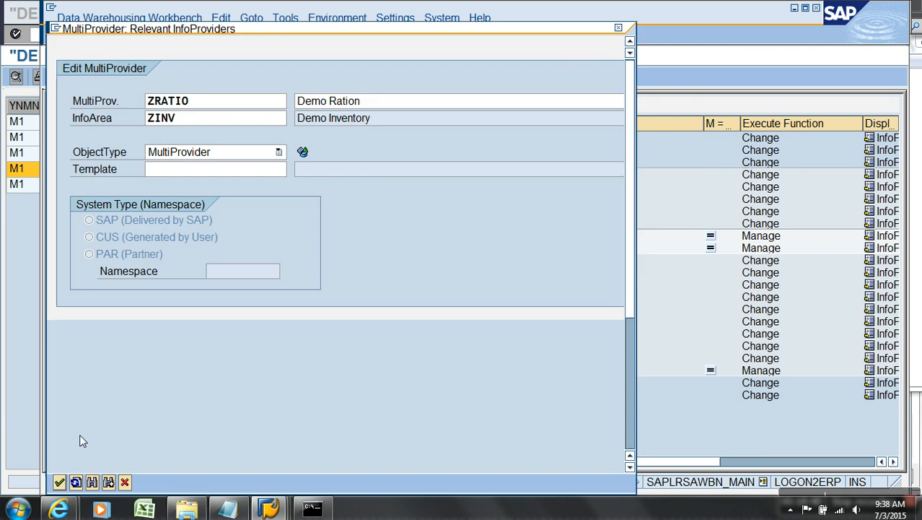
# - Find the InfoCube BIC_C03 by object name and include it in the MultiProvider
pyautogui.click(92, 482)
pyautogui.write('BIC_C03')
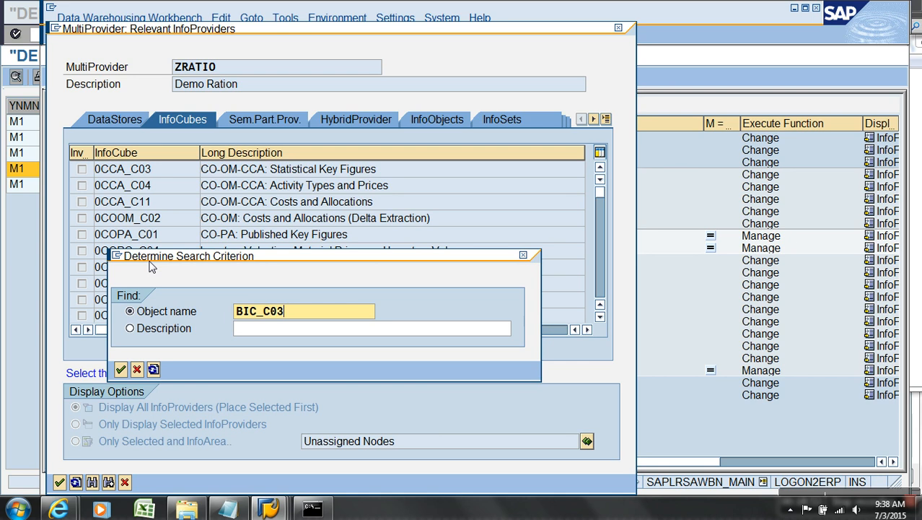
pyautogui.press('Return')
pyautogui.click(80, 185)
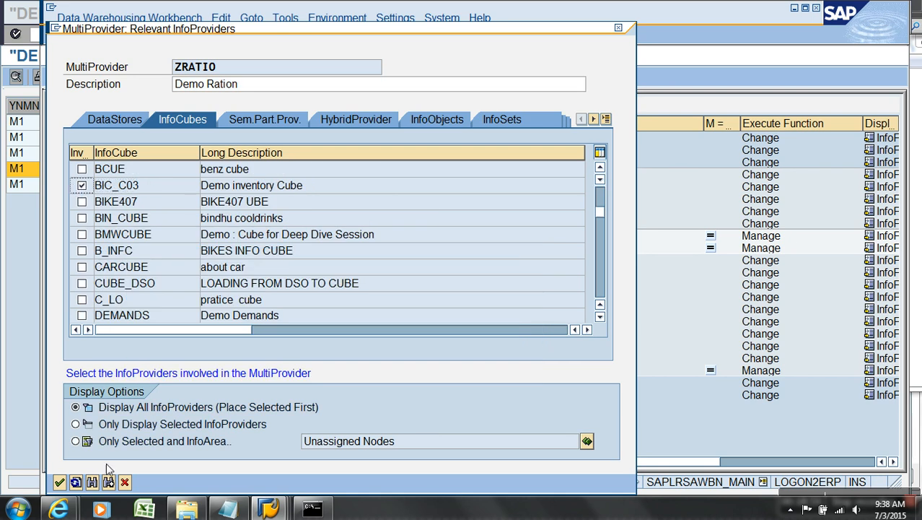
# - Find the InfoCube DEMANDS by object name, include it as well, and confirm the relevant InfoProviders
pyautogui.click(92, 482)
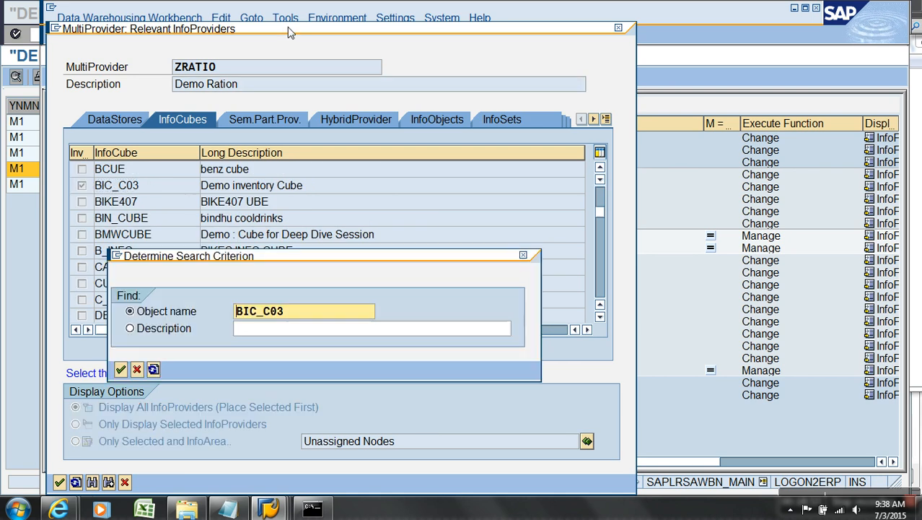
pyautogui.press('Return')
pyautogui.moveTo(310, 29); pyautogui.dragTo(396, 8)
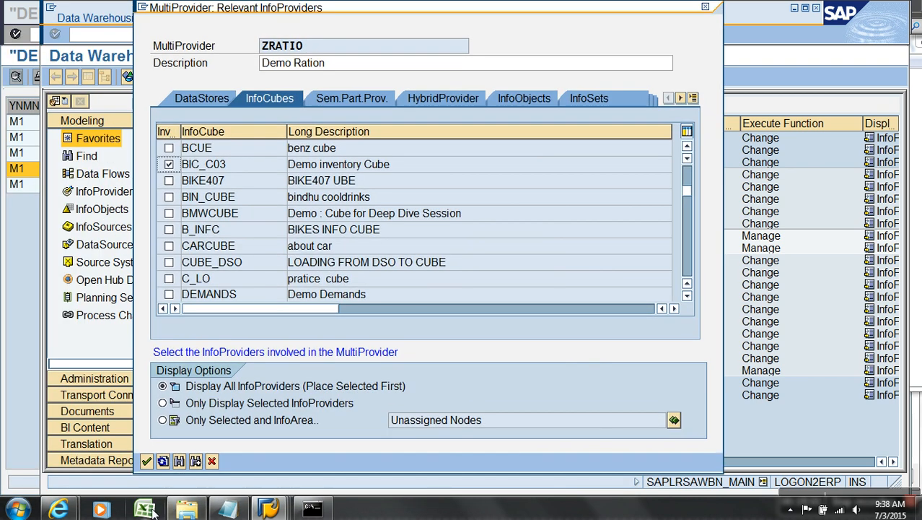
pyautogui.click(179, 460)
pyautogui.press('Delete')
pyautogui.press('Delete')
pyautogui.press('Delete')
pyautogui.press('Delete')
pyautogui.press('Delete')
pyautogui.press('Delete')
pyautogui.press('Delete')
pyautogui.write('DEMNA')
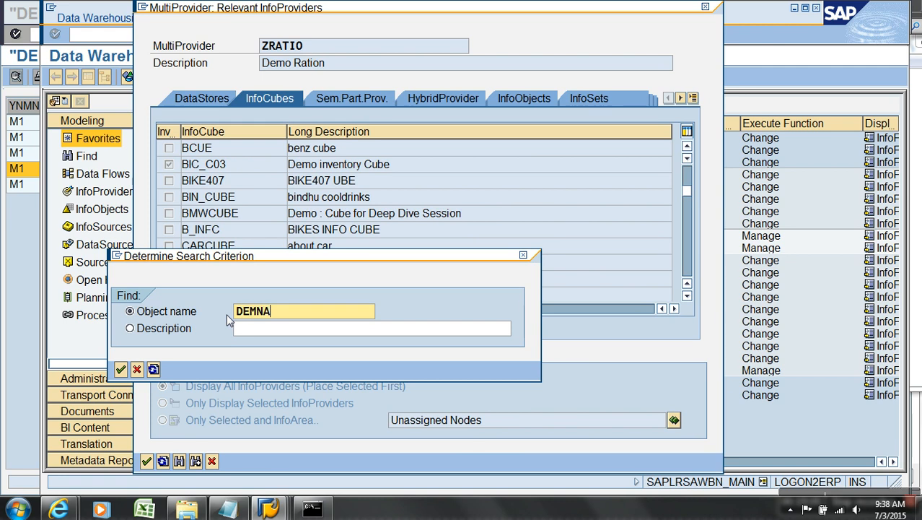
pyautogui.press('BackSpace')
pyautogui.press('BackSpace')
pyautogui.press('BackSpace')
pyautogui.write('MANDS')
pyautogui.press('Return')
pyautogui.click(168, 148)
pyautogui.click(146, 460)
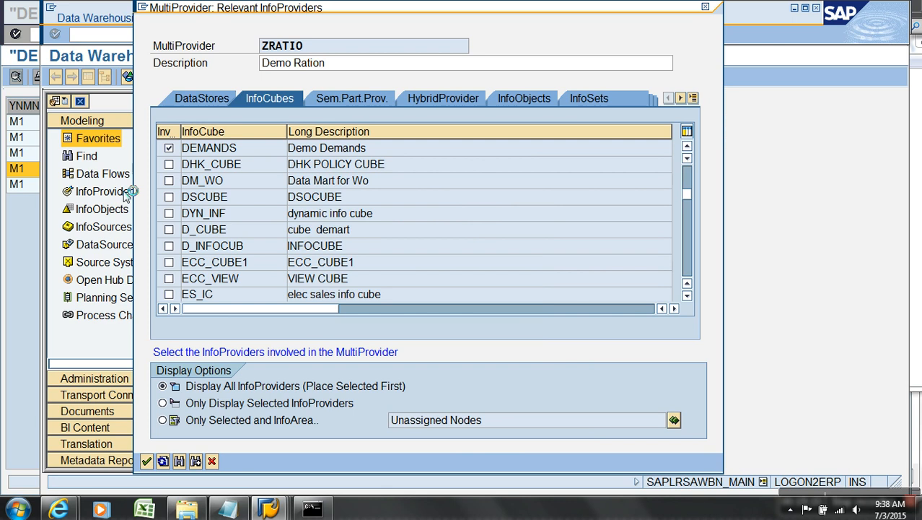
# - Add Material Number and Plant from Dimension 1 of Demo inventory Cube to Dimension 1 of the MultiProvider
pyautogui.click(88, 77)
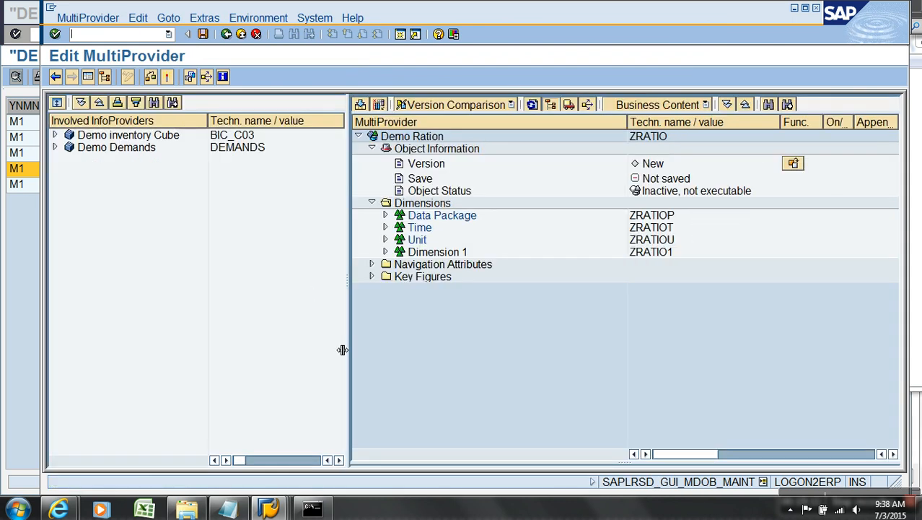
pyautogui.click(57, 135)
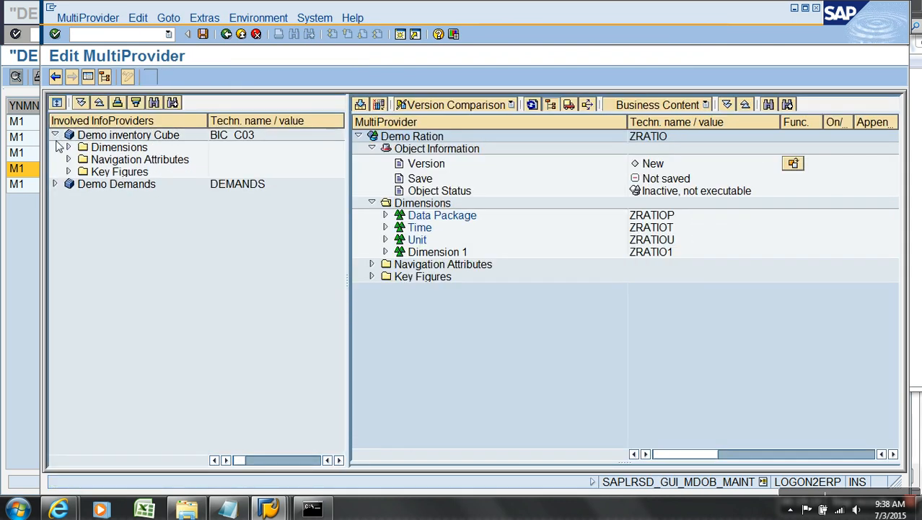
pyautogui.click(69, 148)
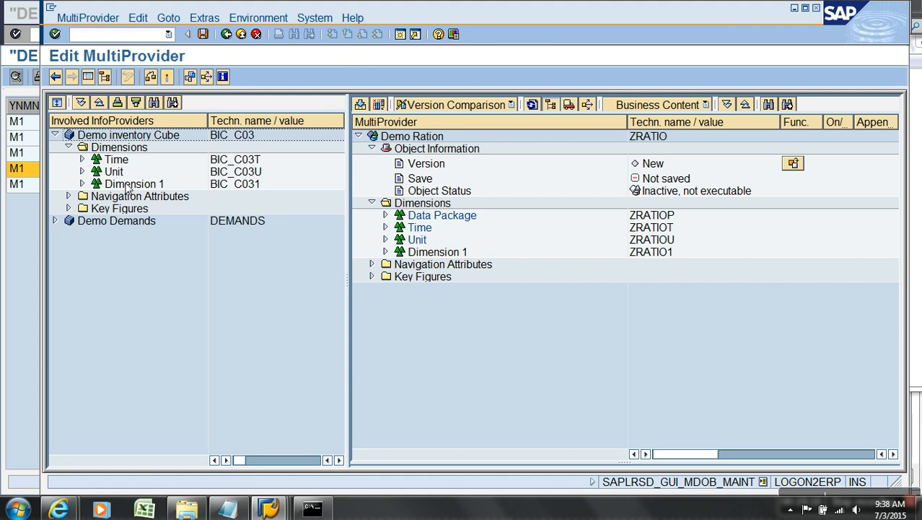
pyautogui.click(81, 184)
pyautogui.click(148, 196)
pyautogui.keyDown('ctrl'); pyautogui.click(134, 209); pyautogui.keyUp('ctrl')
pyautogui.moveTo(133, 209); pyautogui.dragTo(408, 253)
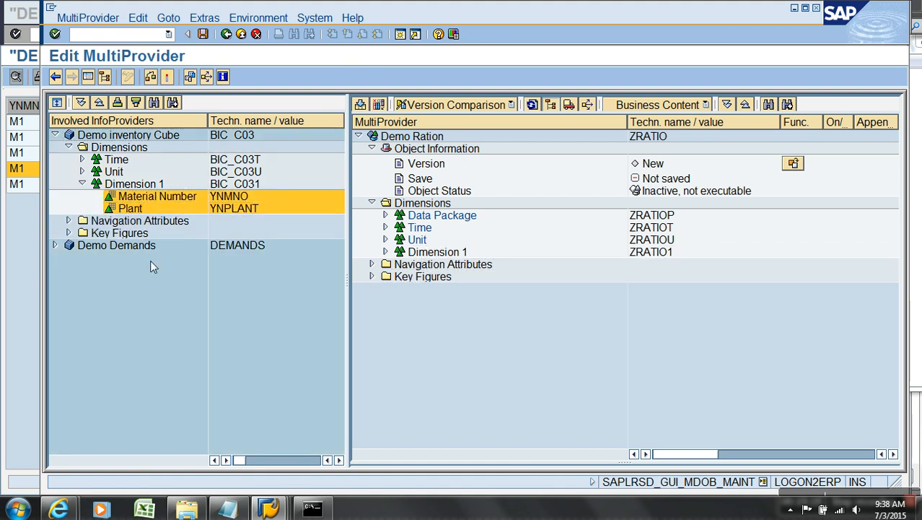
# - Add the key figures Total Stock, Inflow Stock and Outflow from Demo inventory Cube and Demands from Demo Demands to the MultiProvider
pyautogui.click(68, 232)
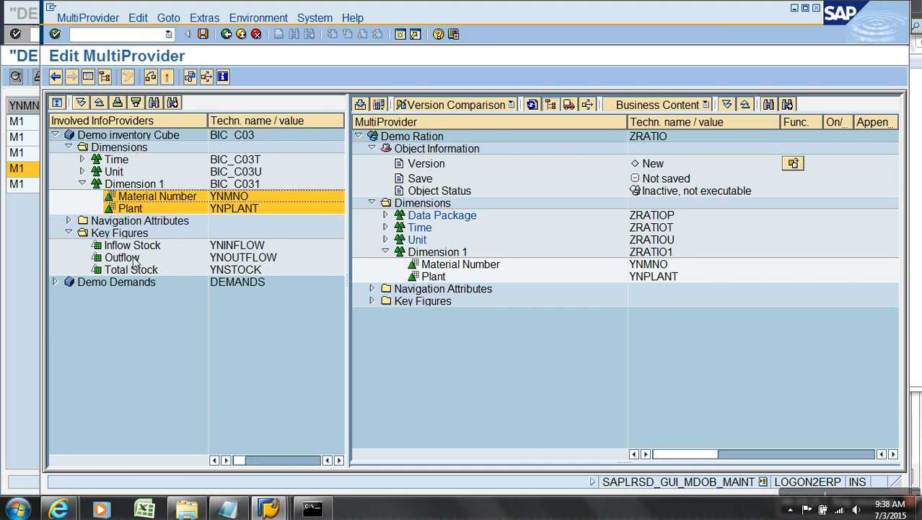
pyautogui.moveTo(136, 270); pyautogui.dragTo(53, 282)
pyautogui.click(54, 282)
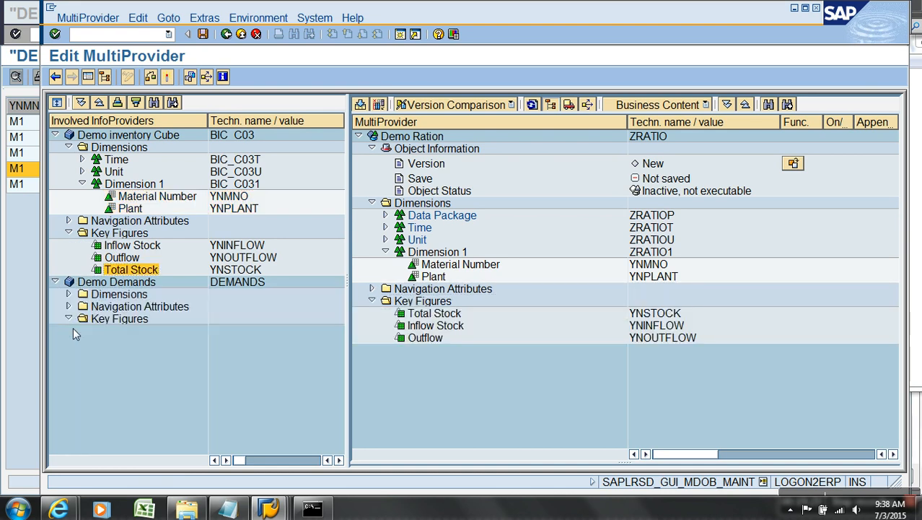
pyautogui.click(68, 318)
pyautogui.moveTo(123, 331); pyautogui.dragTo(448, 307)
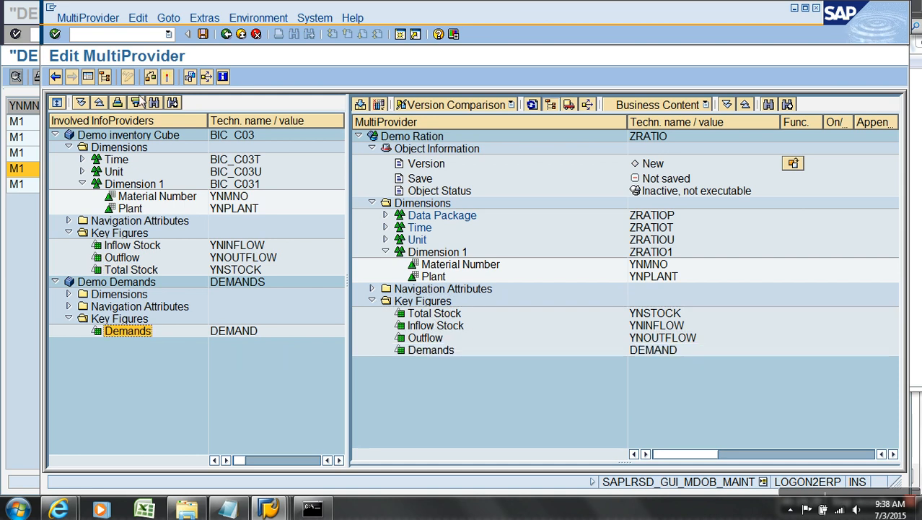
# - Try to activate the MultiProvider ZRATIO and close the check log and the information message
pyautogui.click(189, 76)
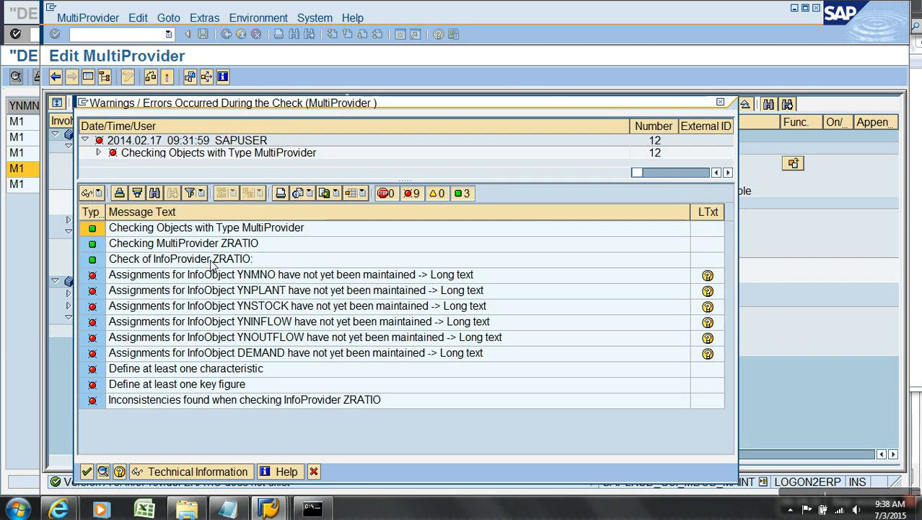
pyautogui.click(87, 471)
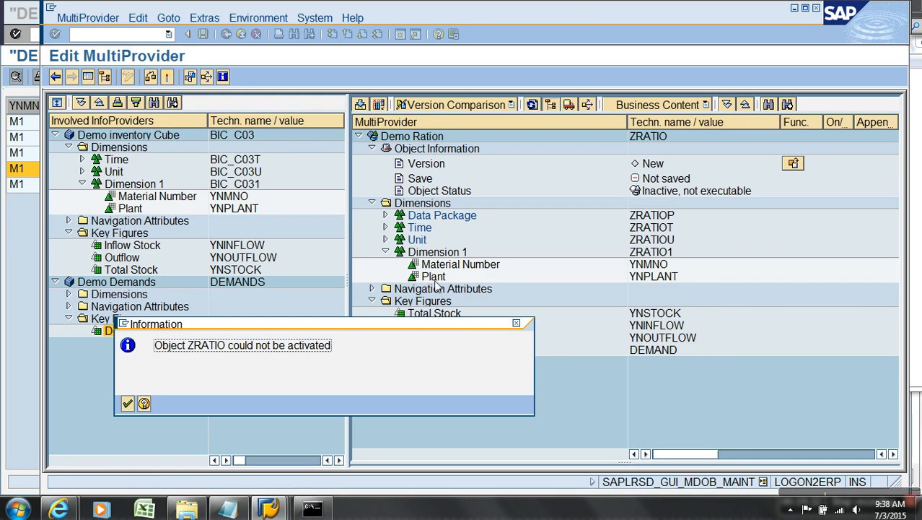
pyautogui.click(126, 405)
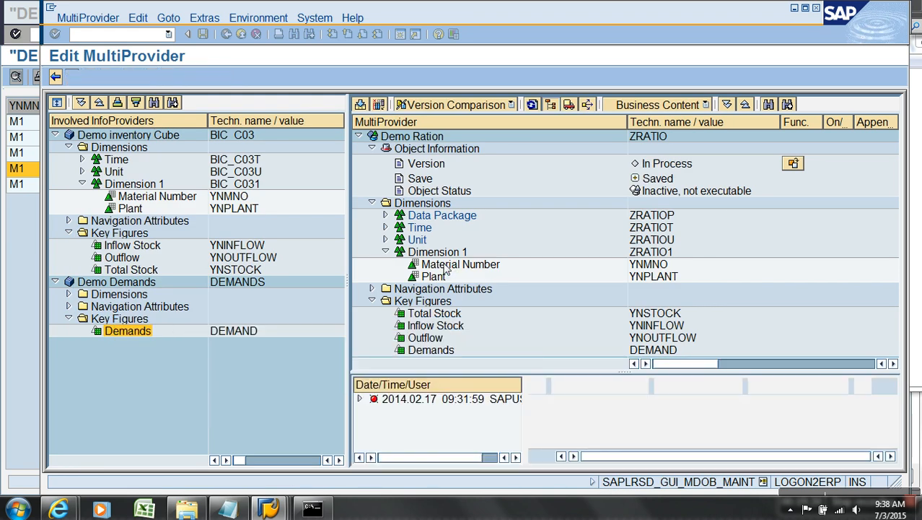
# - Identify the participating characteristics by creating a proposal for all InfoObjects, confirm the assignments, and close the message log
pyautogui.click(446, 267)
pyautogui.rightClick(446, 267)
pyautogui.click(478, 288)
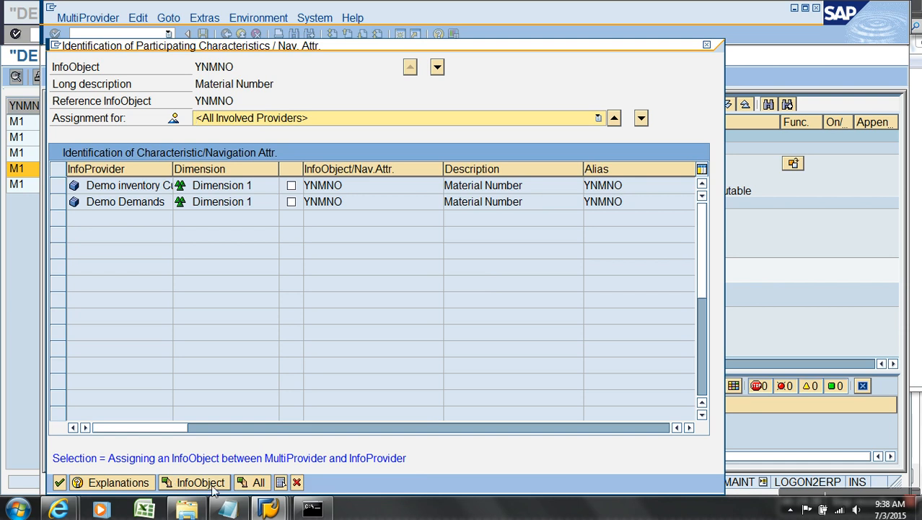
pyautogui.click(245, 483)
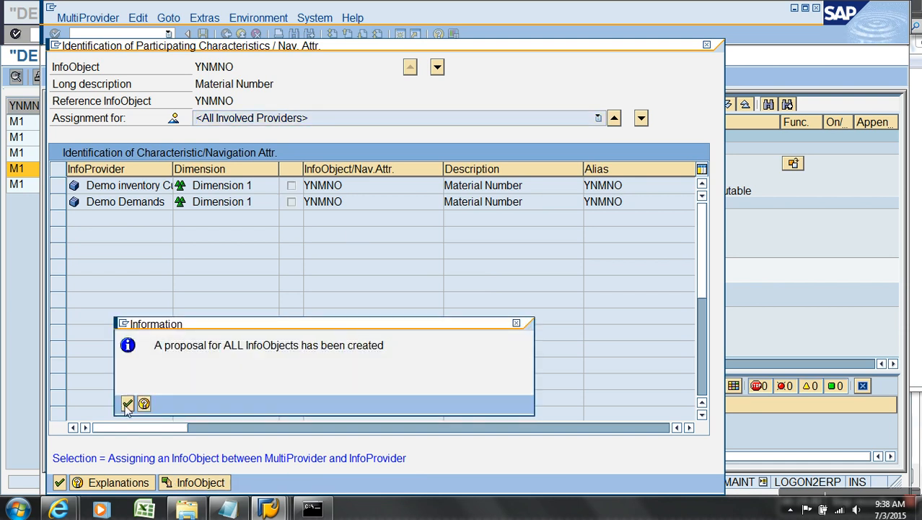
pyautogui.click(126, 400)
pyautogui.click(437, 67)
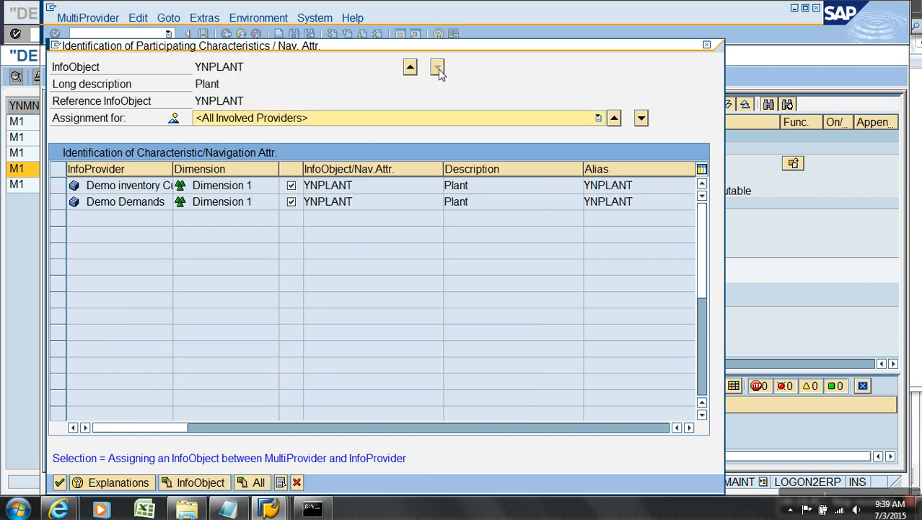
pyautogui.press('Return')
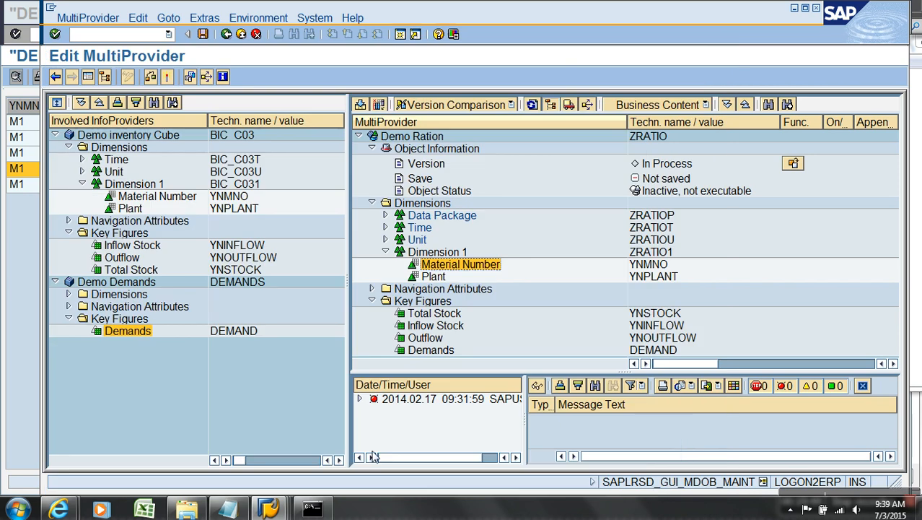
pyautogui.click(863, 385)
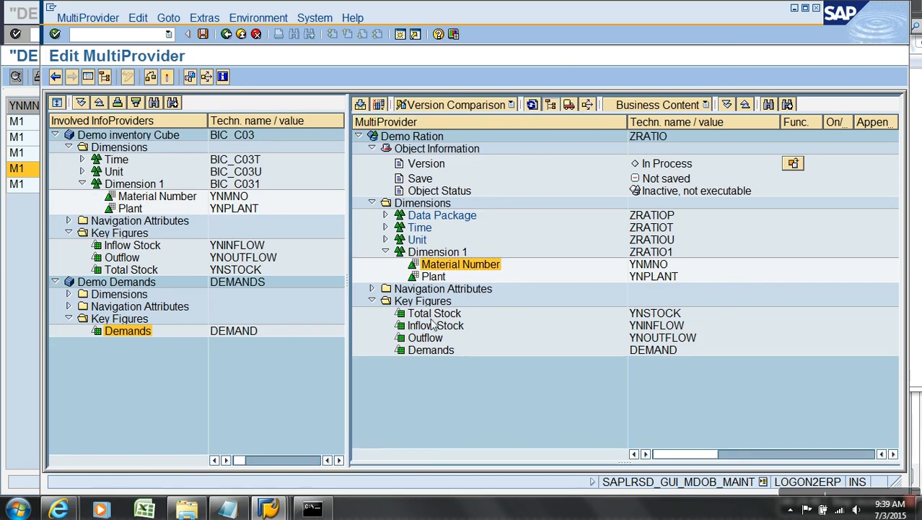
# - Assign the key figures Total Stock, Inflow Stock and Outflow to Demo inventory Cube and Demands to Demo Demands, and confirm the selection
pyautogui.rightClick(436, 315)
pyautogui.click(477, 334)
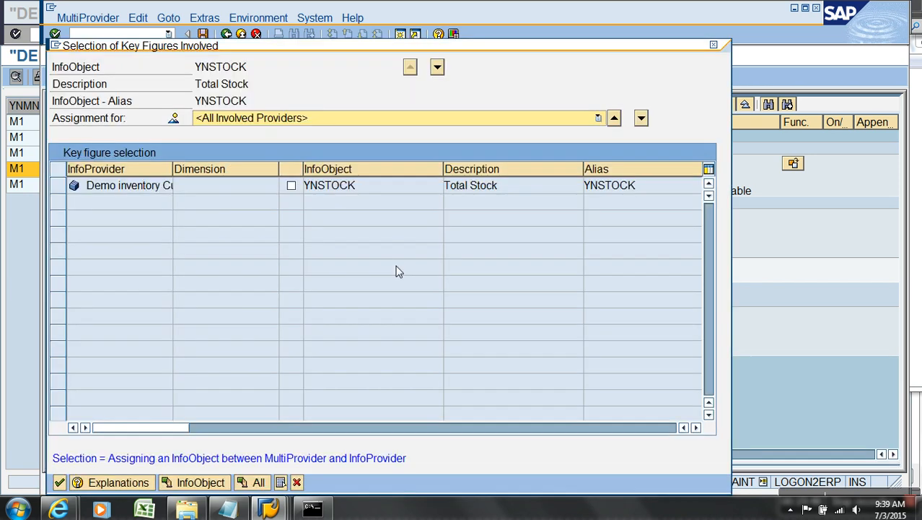
pyautogui.click(292, 186)
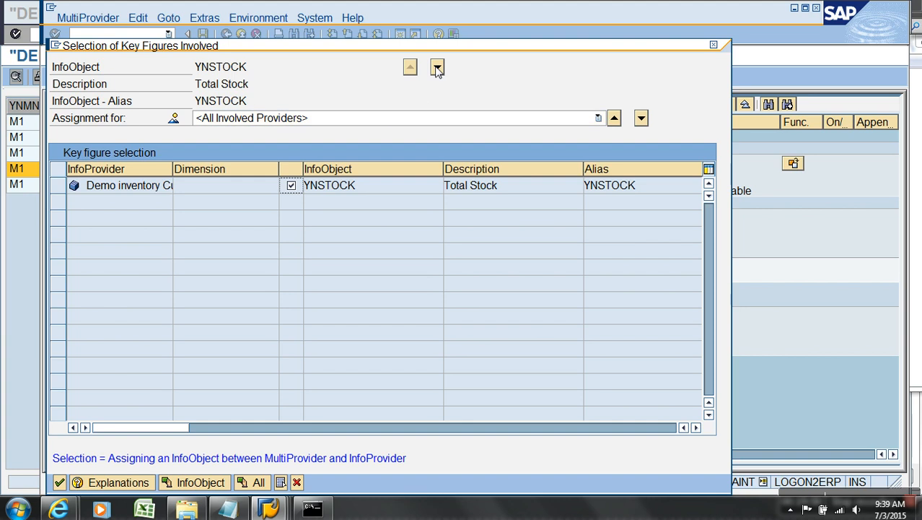
pyautogui.click(437, 68)
pyautogui.click(289, 186)
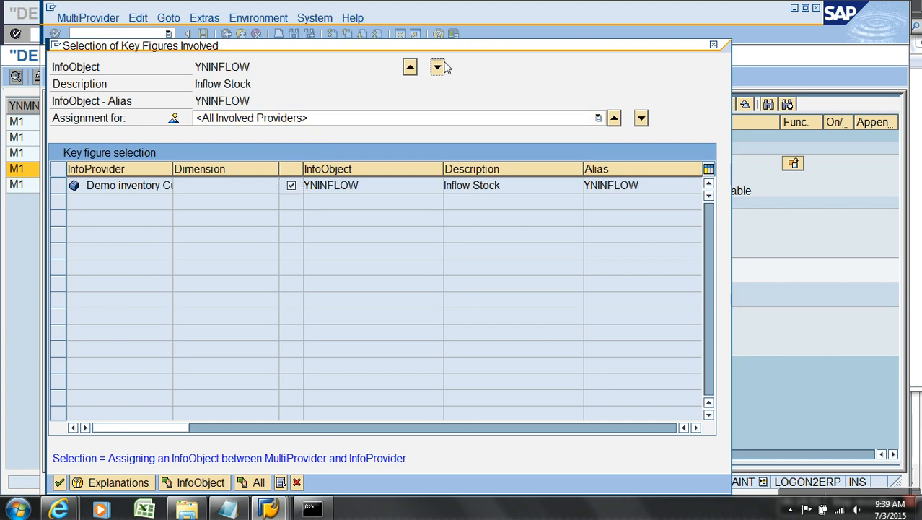
pyautogui.click(437, 67)
pyautogui.click(291, 186)
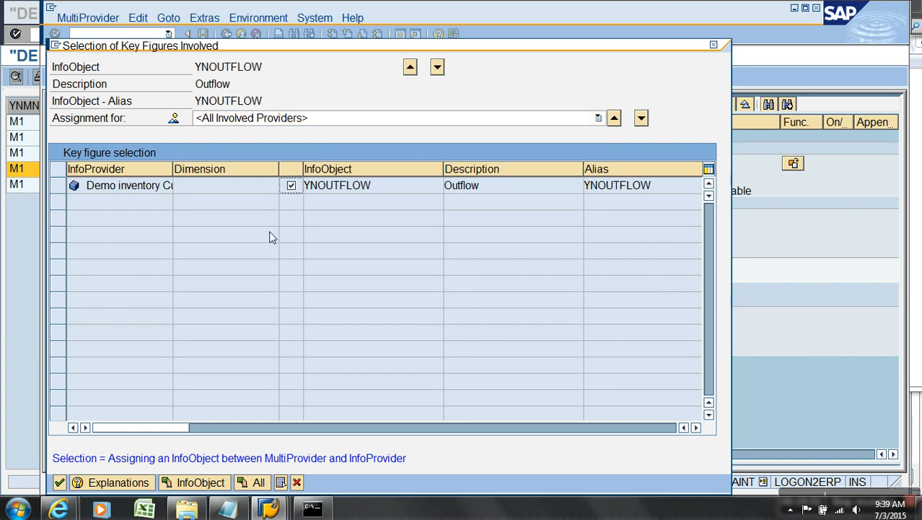
pyautogui.click(437, 68)
pyautogui.click(291, 186)
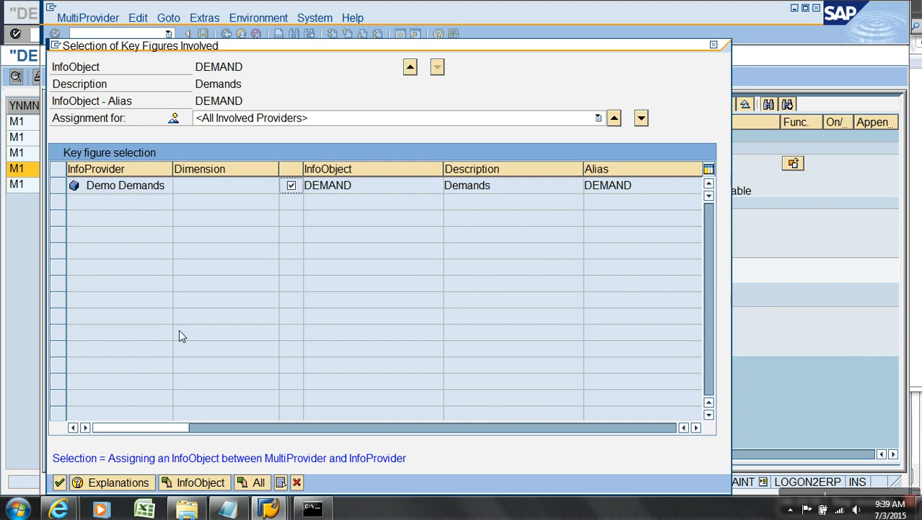
pyautogui.click(62, 484)
# - Activate the MultiProvider ZRATIO, choose its Active version and leave the MultiProvider editor
pyautogui.click(167, 77)
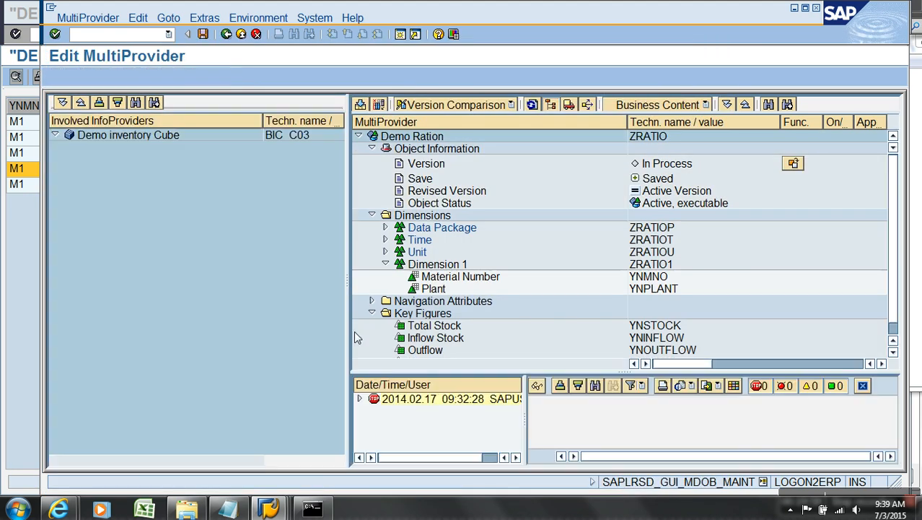
pyautogui.click(793, 164)
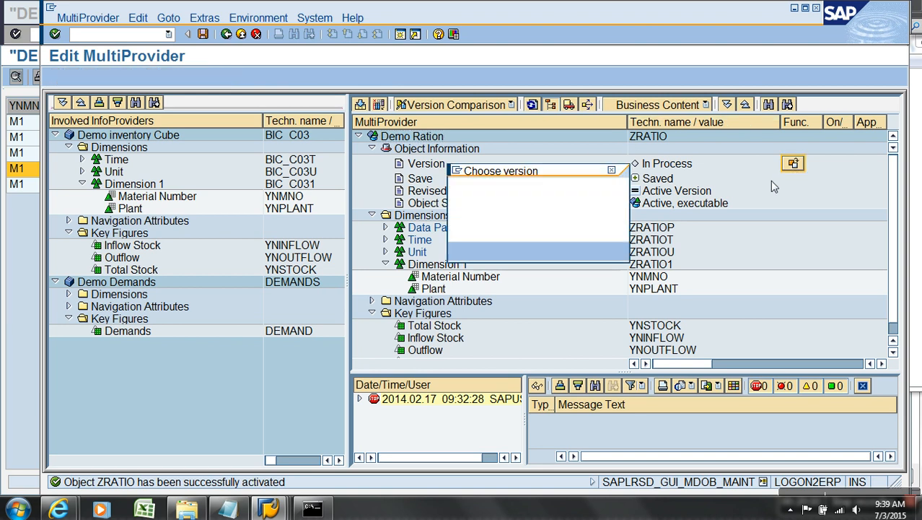
pyautogui.click(547, 227)
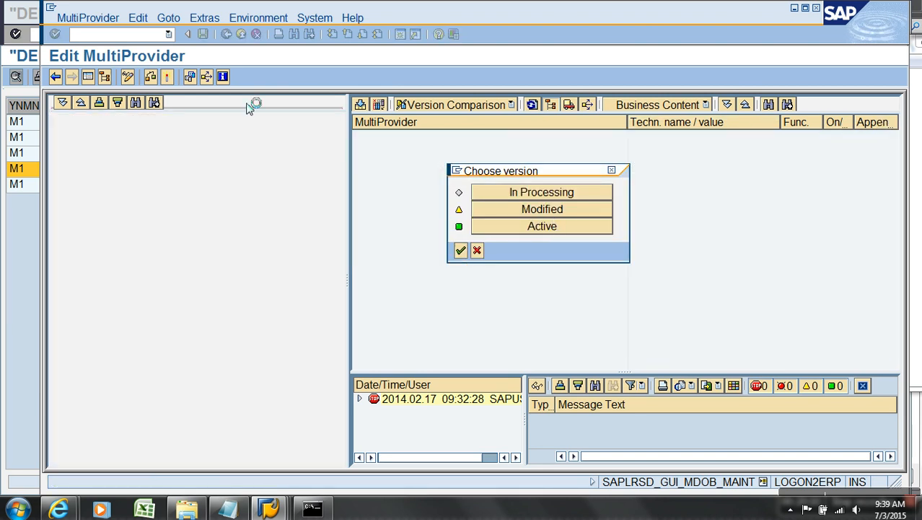
pyautogui.click(241, 35)
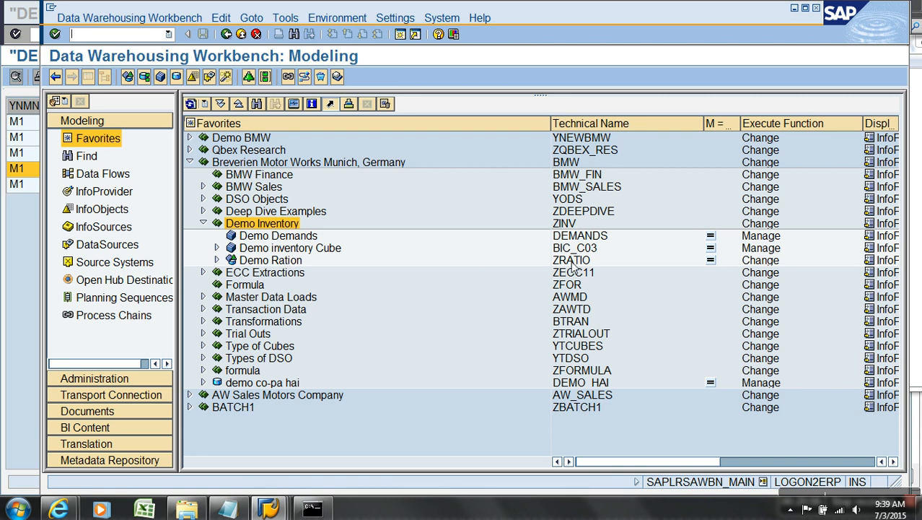
# - Try to display the data of the MultiProvider Demo Ration
pyautogui.rightClick(296, 264)
pyautogui.click(367, 408)
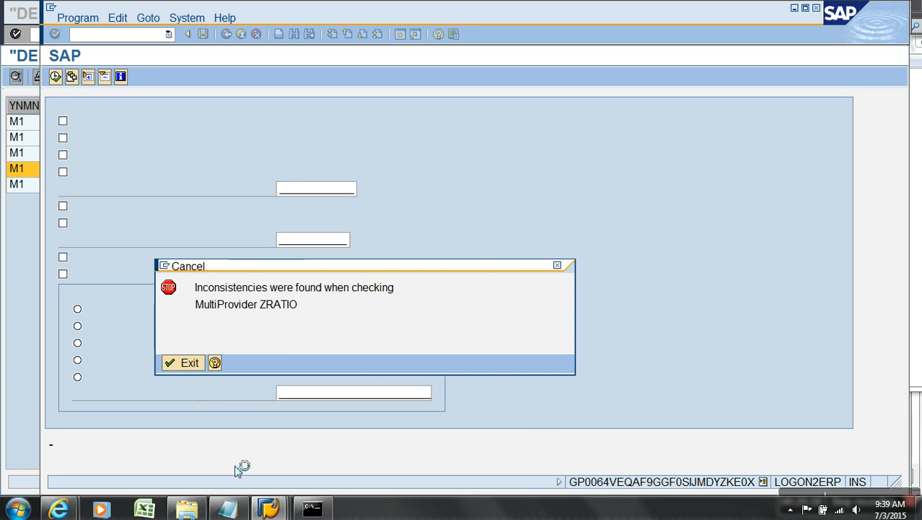
pyautogui.hotkey('alt', 'space')
pyautogui.click(225, 327)
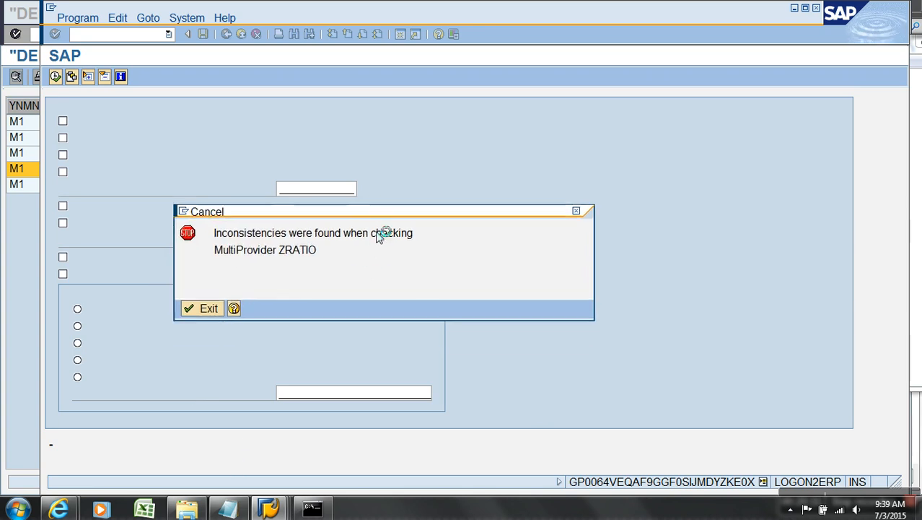
# - Start Query Designer, choose the system sap bw and log on with the account password
pyautogui.click(20, 510)
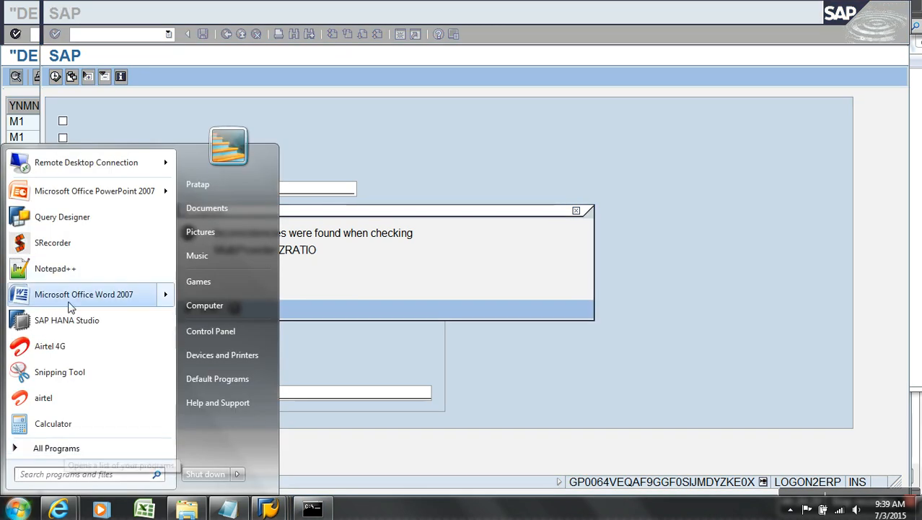
pyautogui.click(75, 217)
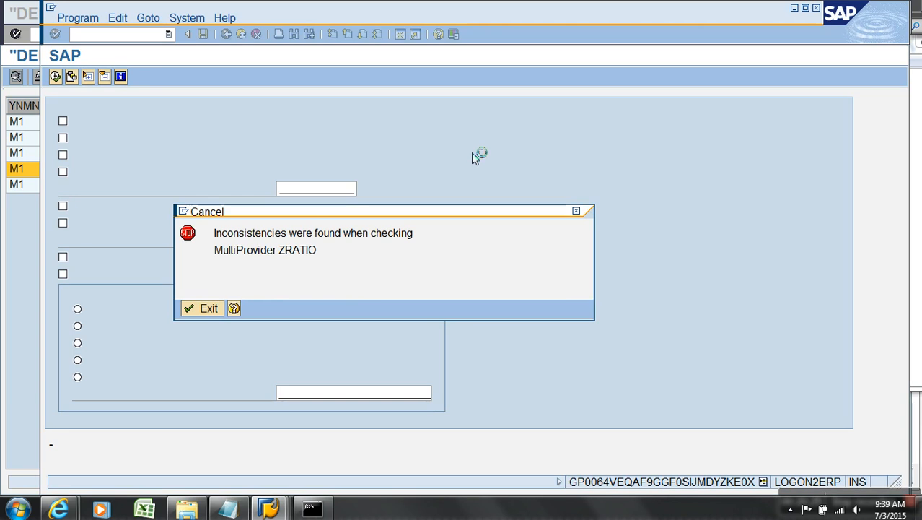
pyautogui.rightClick(376, 214)
pyautogui.click(264, 279)
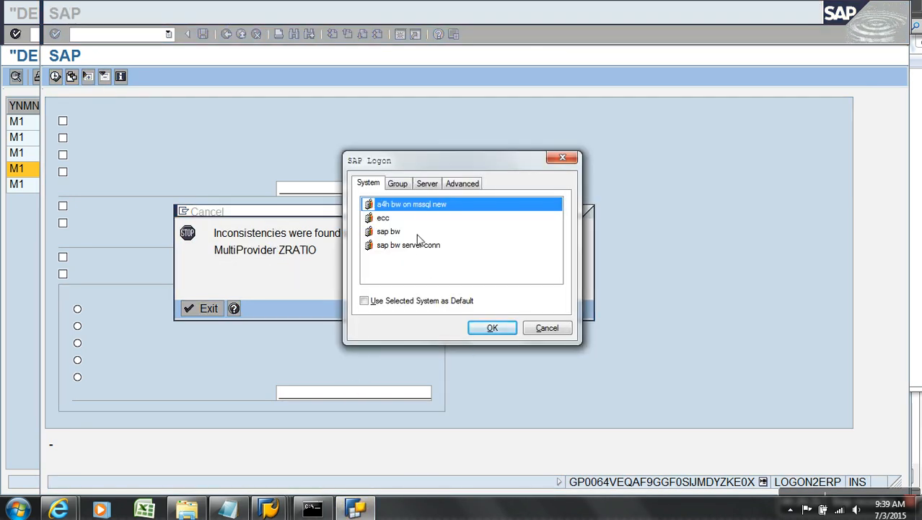
pyautogui.click(419, 232)
pyautogui.click(483, 327)
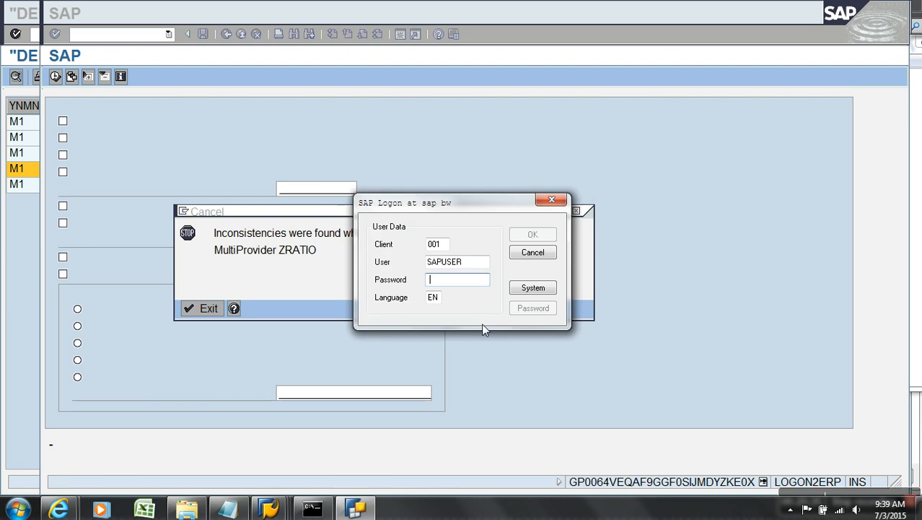
pyautogui.write('••')
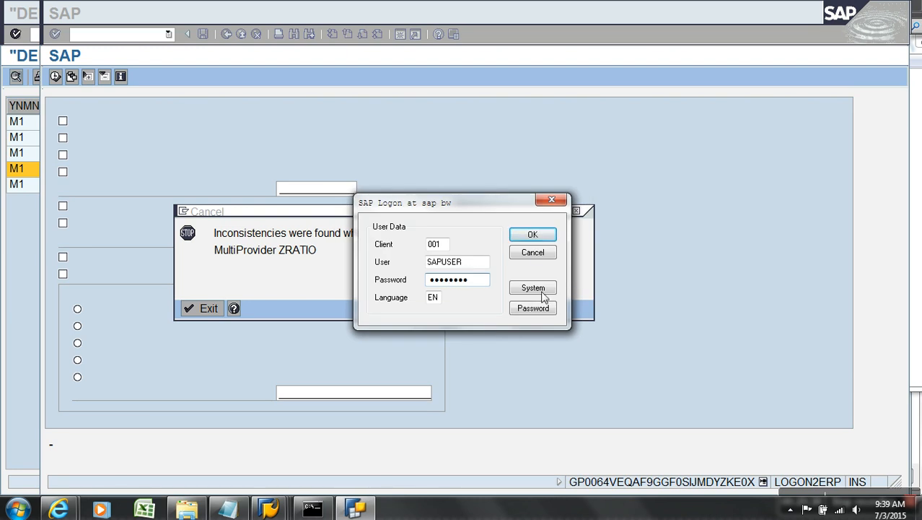
pyautogui.click(533, 234)
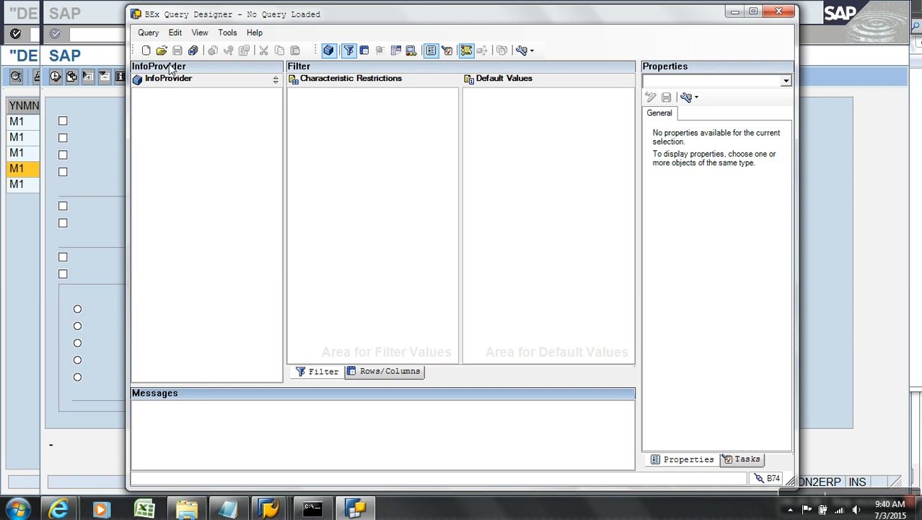
# - Try to create a new query on the MultiProvider ZRATIO, searching for "zrati" and dismissing the system message
pyautogui.click(146, 49)
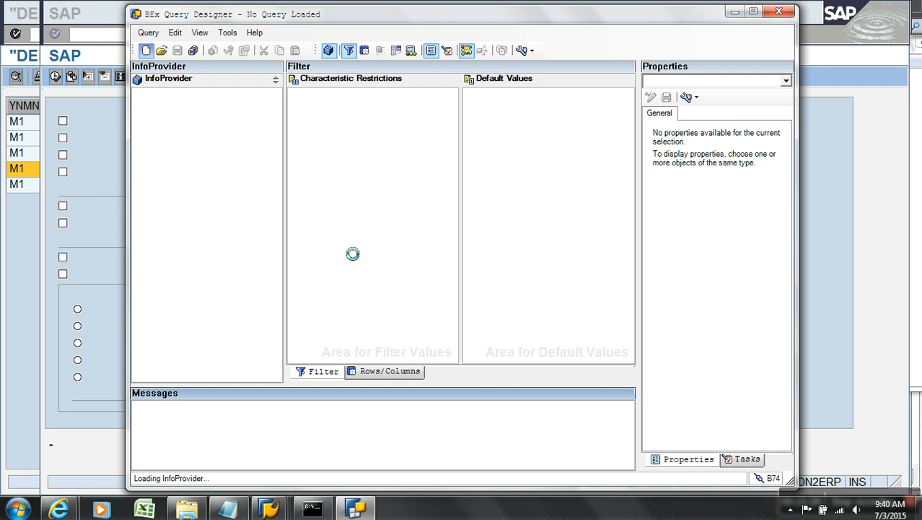
pyautogui.click(308, 175)
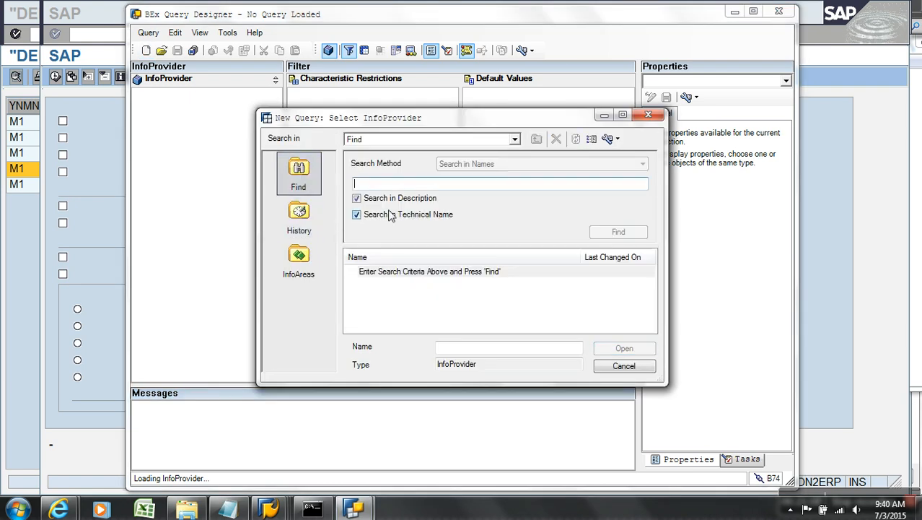
pyautogui.write('zrati')
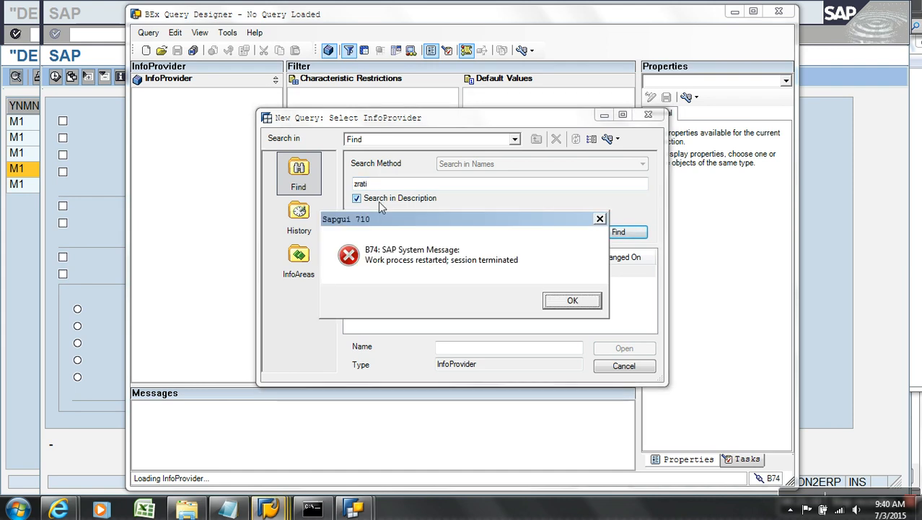
pyautogui.click(570, 300)
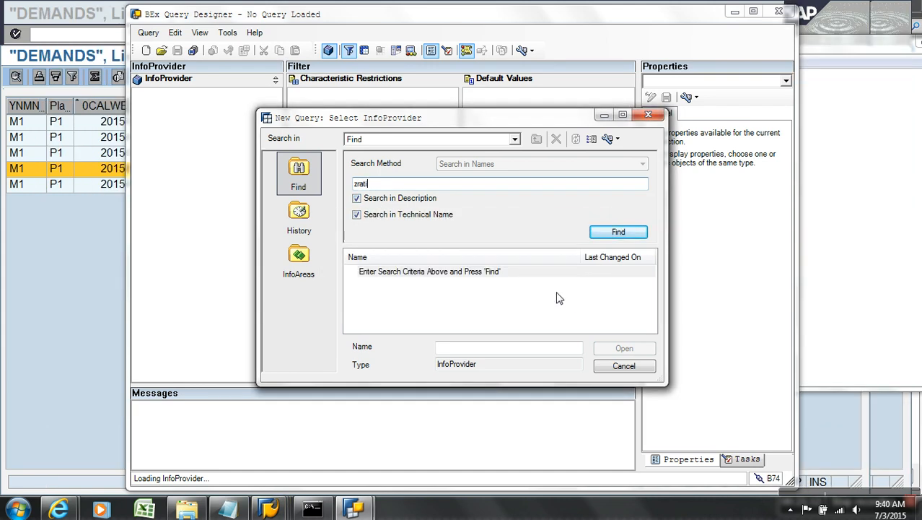
pyautogui.press('Return')
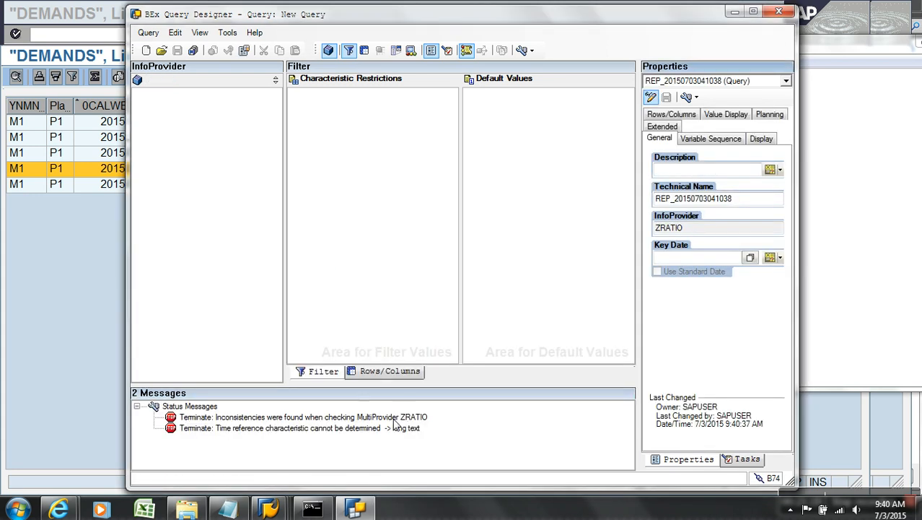
# - Switch to SAP GUI, start /orsa1 in a new session and expand Breverien Motor Works Munich, Germany down to Demo Inventory
pyautogui.click(105, 323)
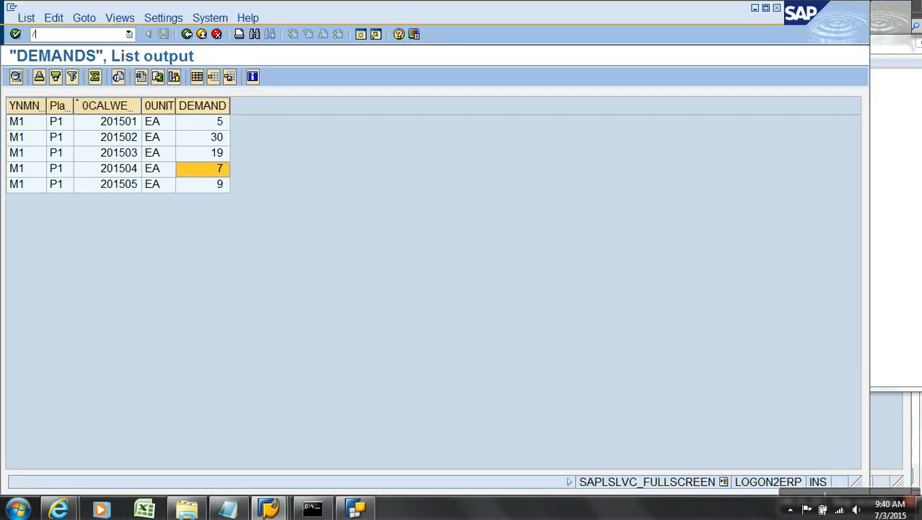
pyautogui.write('/orsa1')
pyautogui.press('Return')
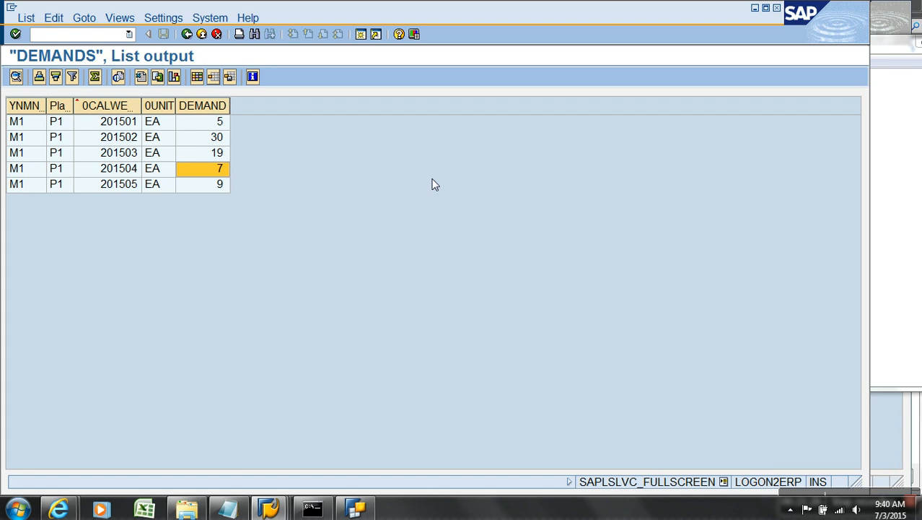
pyautogui.click(164, 162)
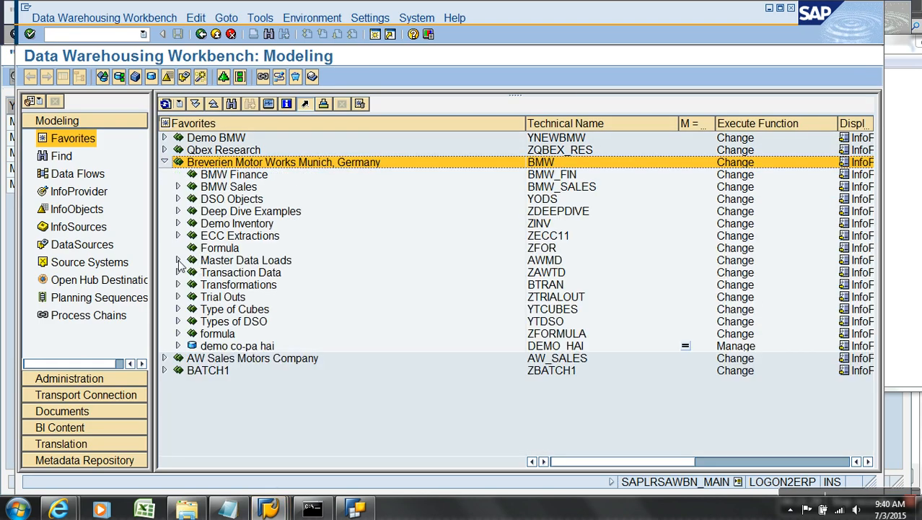
pyautogui.click(178, 224)
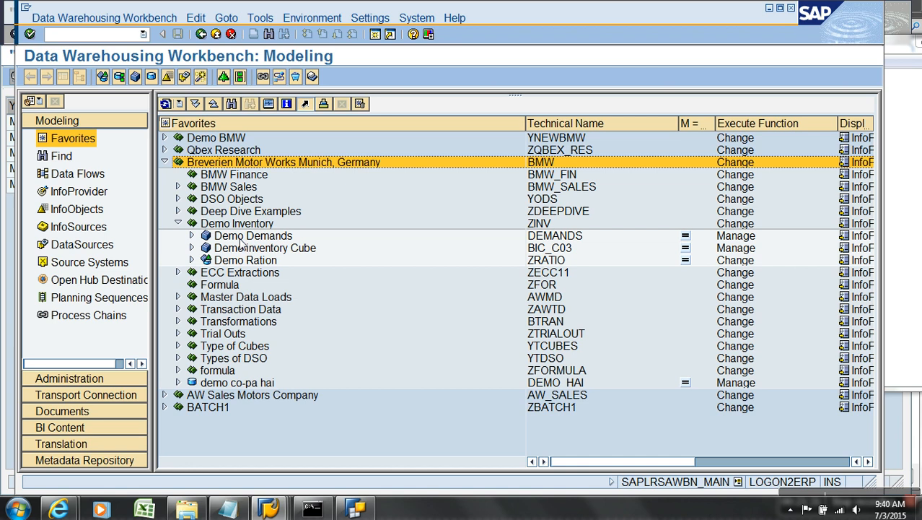
# - Open the MultiProvider Demo Ration for change, confirm its relevant InfoProviders and hide the modeling tree
pyautogui.rightClick(244, 261)
pyautogui.click(286, 283)
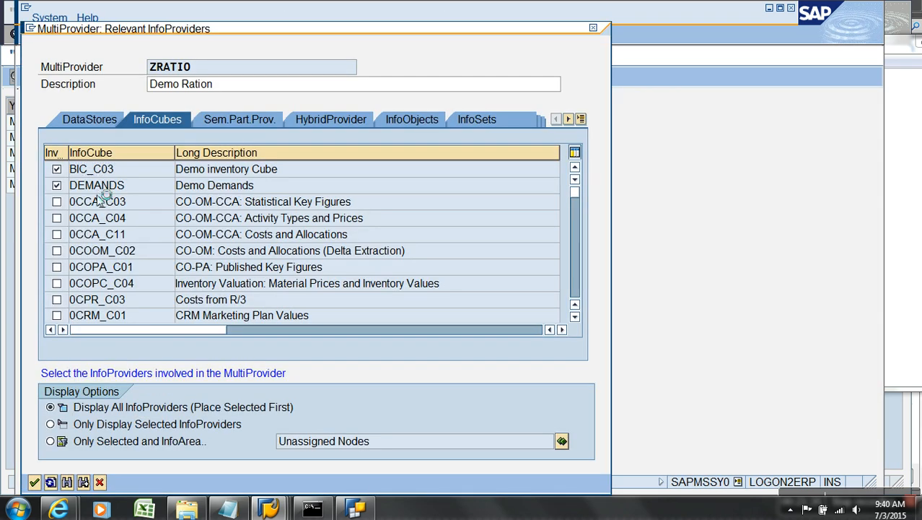
pyautogui.press('Return')
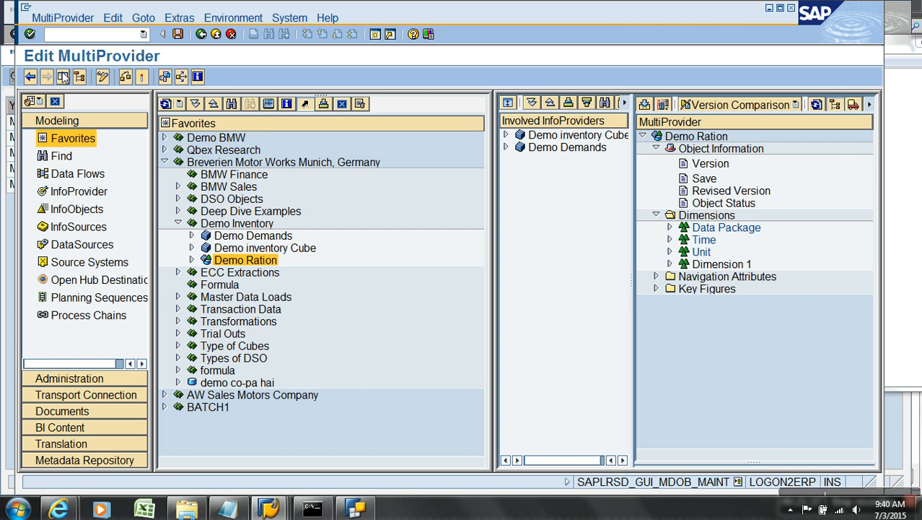
pyautogui.click(78, 77)
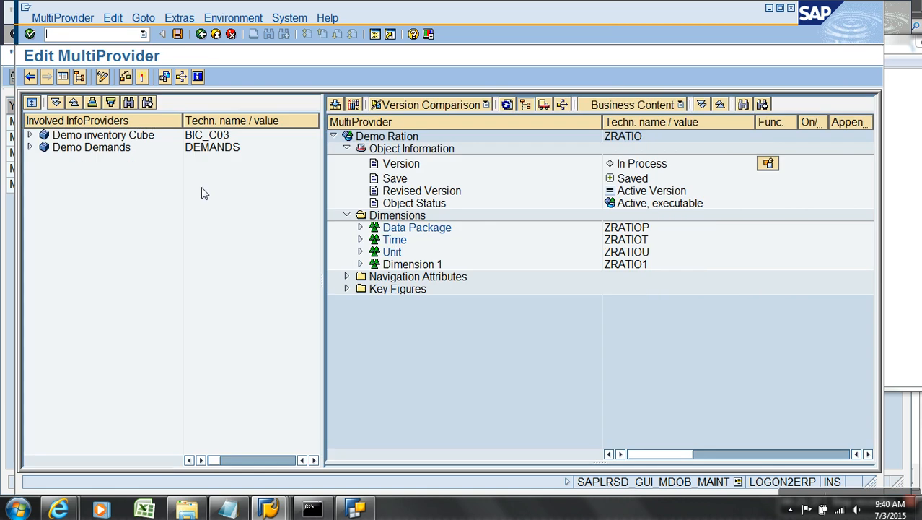
# - Add Calendar day from the Time dimension of Demo inventory Cube to the Time dimension of the MultiProvider
pyautogui.click(359, 240)
pyautogui.click(31, 136)
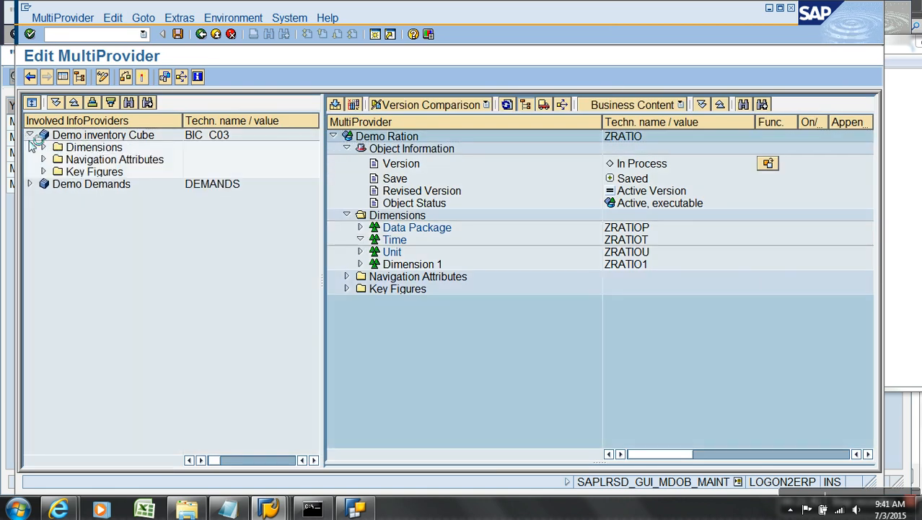
pyautogui.click(42, 148)
pyautogui.click(57, 160)
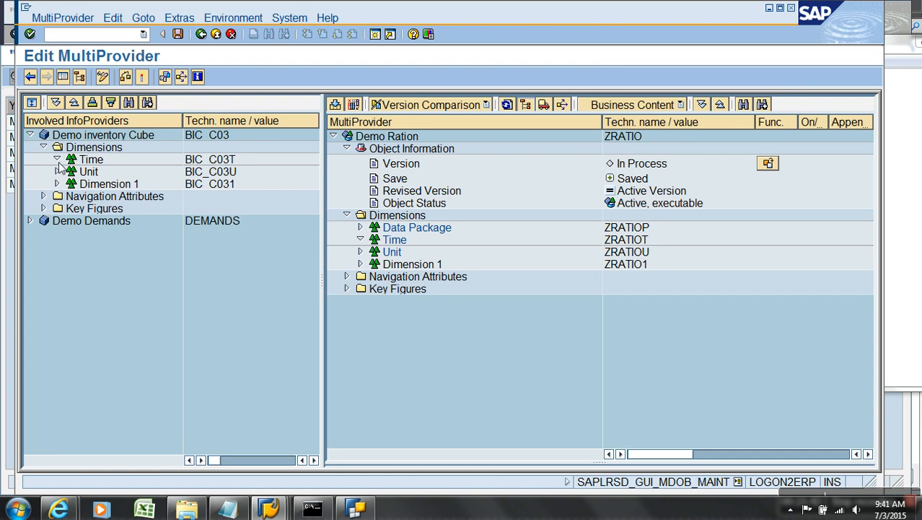
pyautogui.moveTo(97, 175); pyautogui.dragTo(394, 241)
# - Try to activate the changed MultiProvider ZRATIO and close the check log and the information message
pyautogui.click(180, 20)
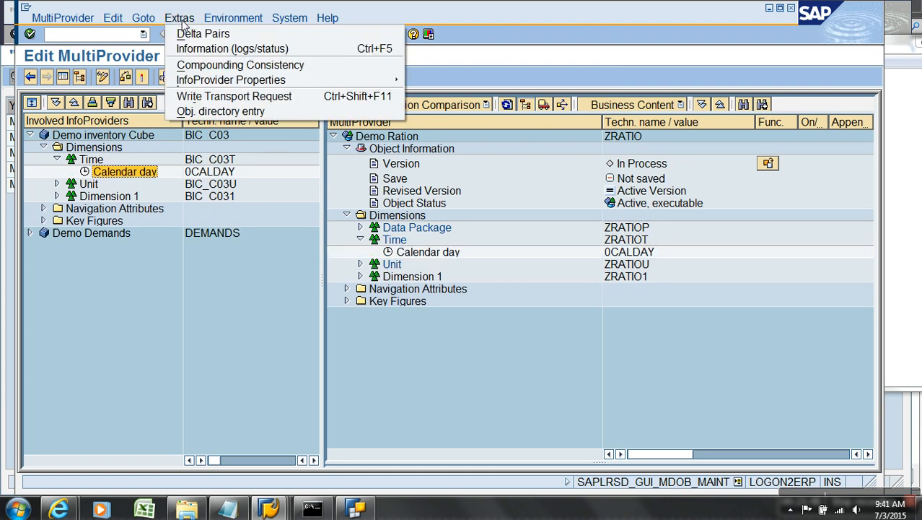
pyautogui.click(266, 236)
pyautogui.click(143, 77)
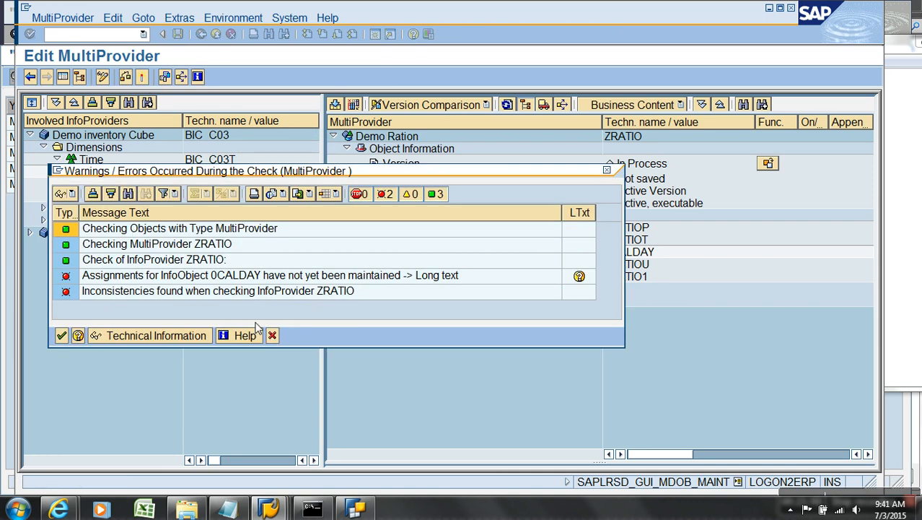
pyautogui.click(62, 334)
pyautogui.click(102, 404)
# - Assign the MultiProvider's Calendar day to 0CALDAY of Demo inventory Cube, activate ZRATIO and return to the modeling tree
pyautogui.click(407, 257)
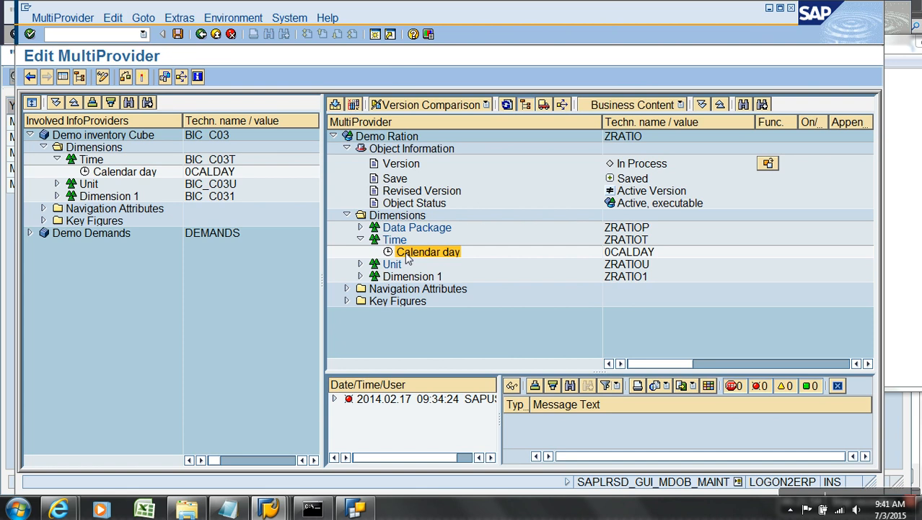
pyautogui.rightClick(409, 260)
pyautogui.click(442, 280)
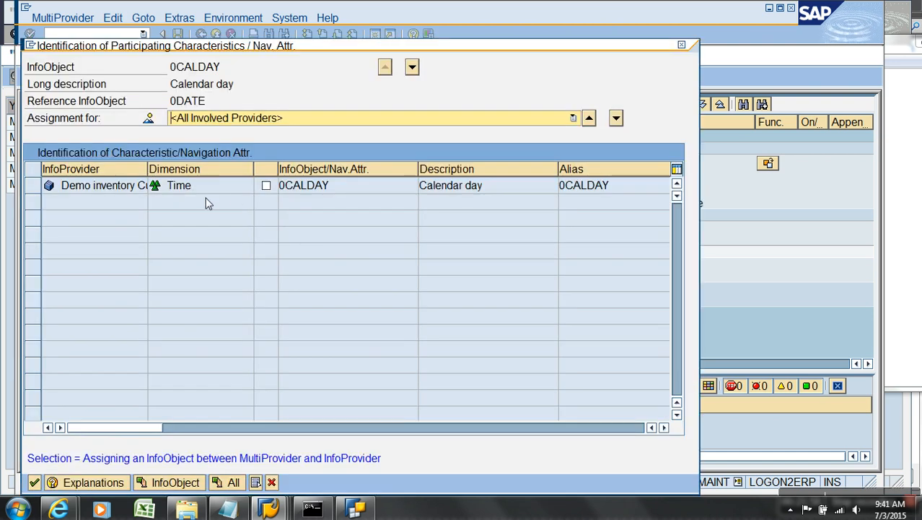
pyautogui.click(266, 186)
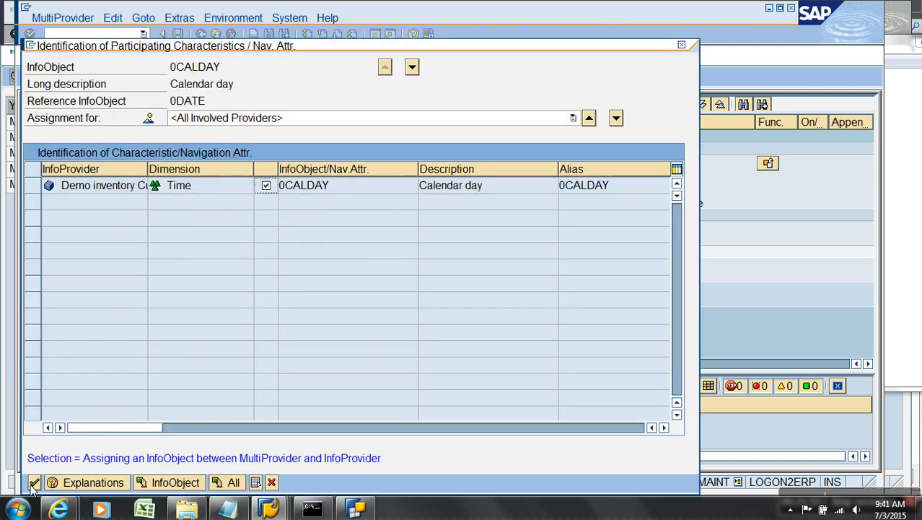
pyautogui.press('Return')
pyautogui.click(141, 76)
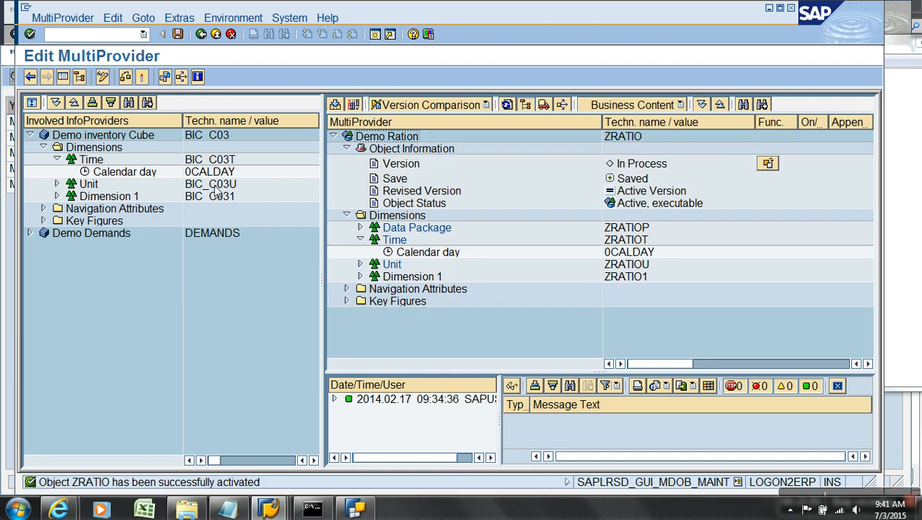
pyautogui.click(216, 34)
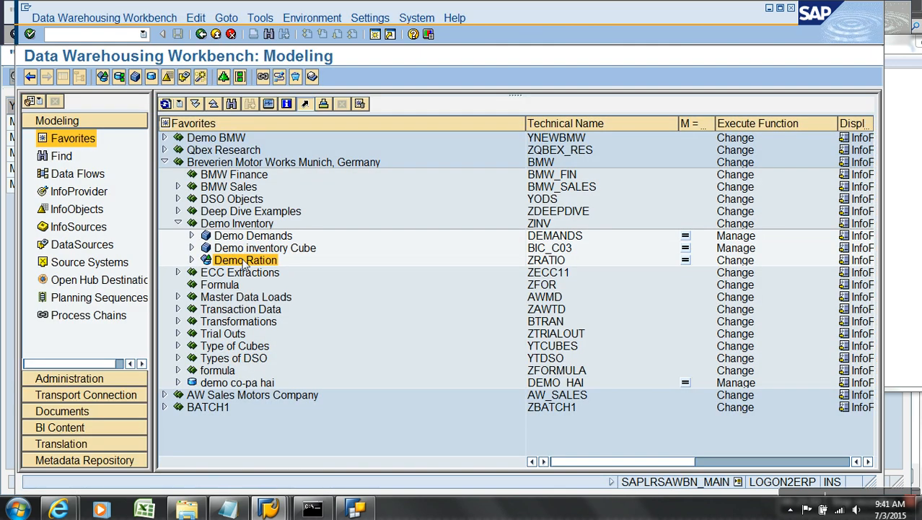
# - Display the data of the Demo Ration MultiProvider with the default output fields and no selection restrictions
pyautogui.rightClick(244, 260)
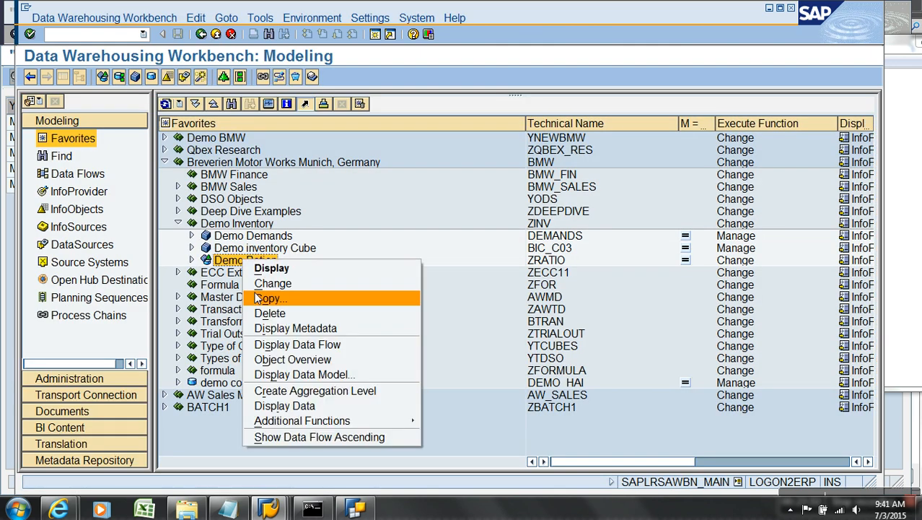
pyautogui.click(310, 405)
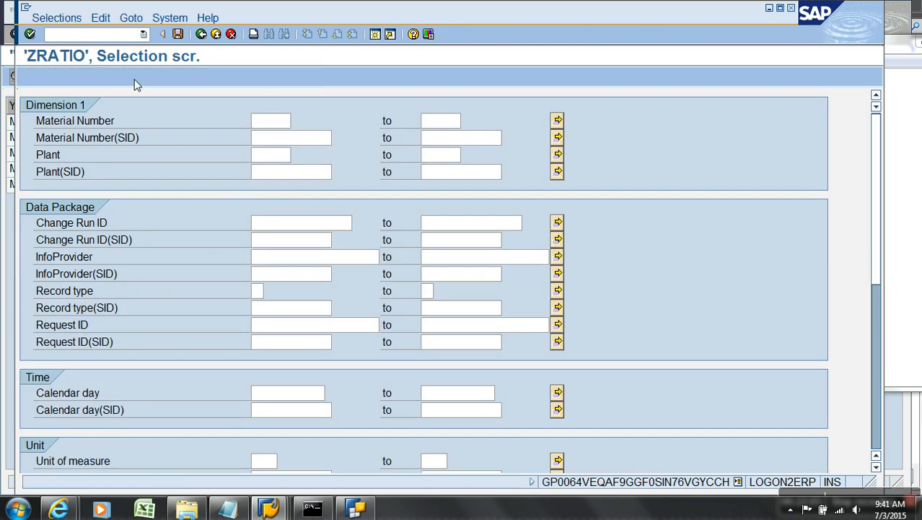
pyautogui.click(138, 77)
pyautogui.click(302, 78)
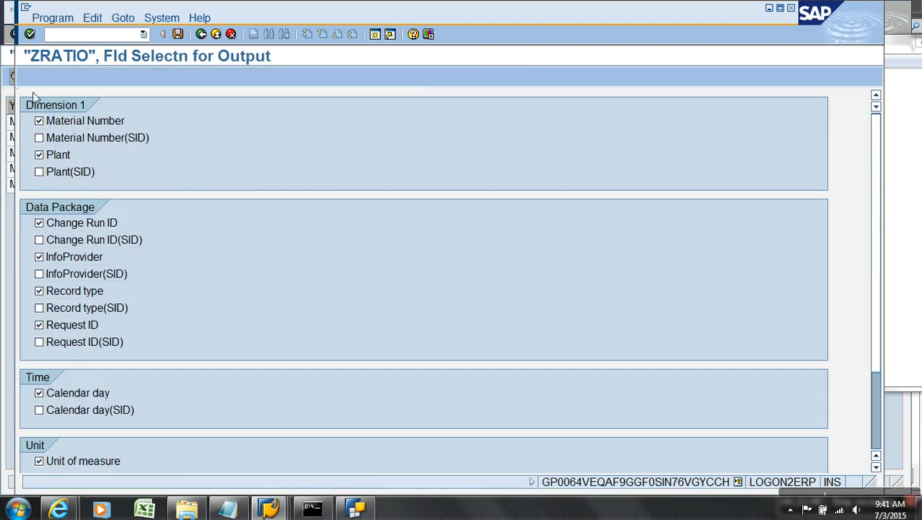
pyautogui.click(30, 77)
pyautogui.click(30, 77)
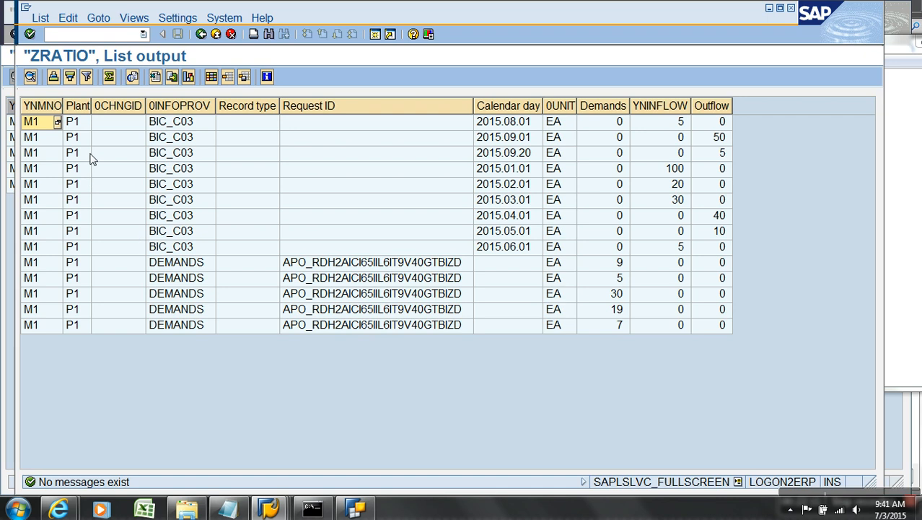
# - Hide the 0INFOPROV, Record type and Request ID columns in the ZRATIO list output
pyautogui.click(178, 116)
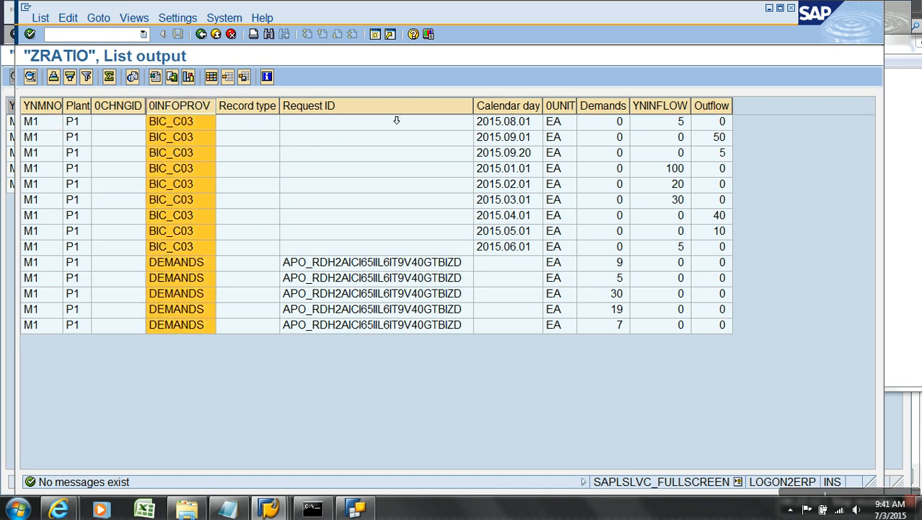
pyautogui.click(344, 117)
pyautogui.keyDown('shift'); pyautogui.click(216, 118); pyautogui.keyUp('shift')
pyautogui.rightClick(208, 106)
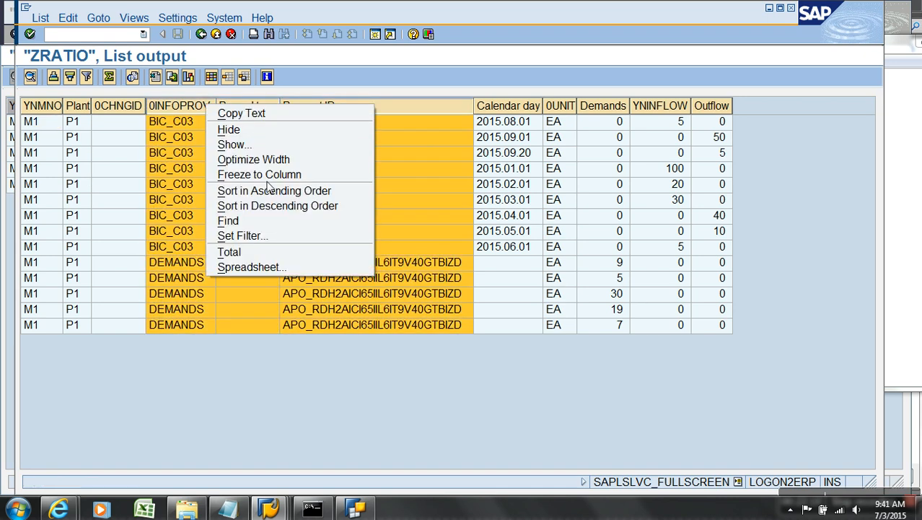
pyautogui.click(230, 130)
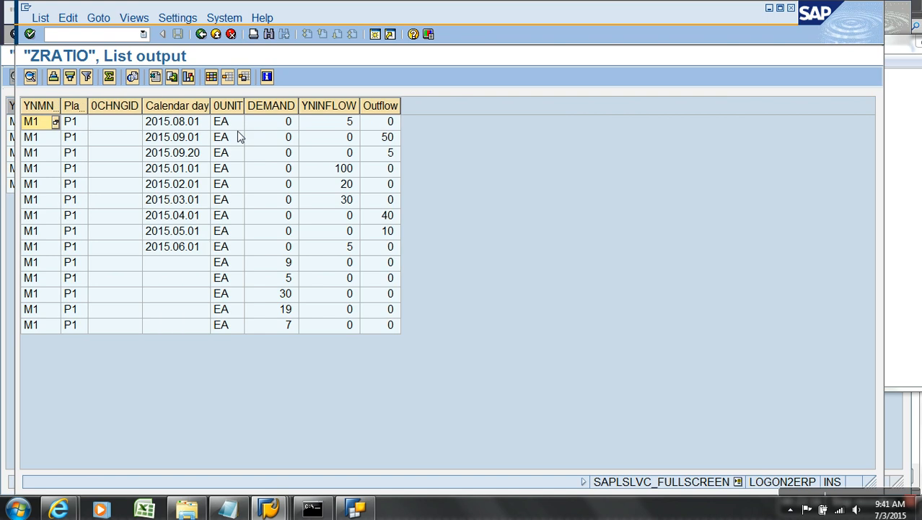
# - Hide the 0CHNGID, Calendar day and 0UNIT columns in the ZRATIO list output
pyautogui.click(199, 108)
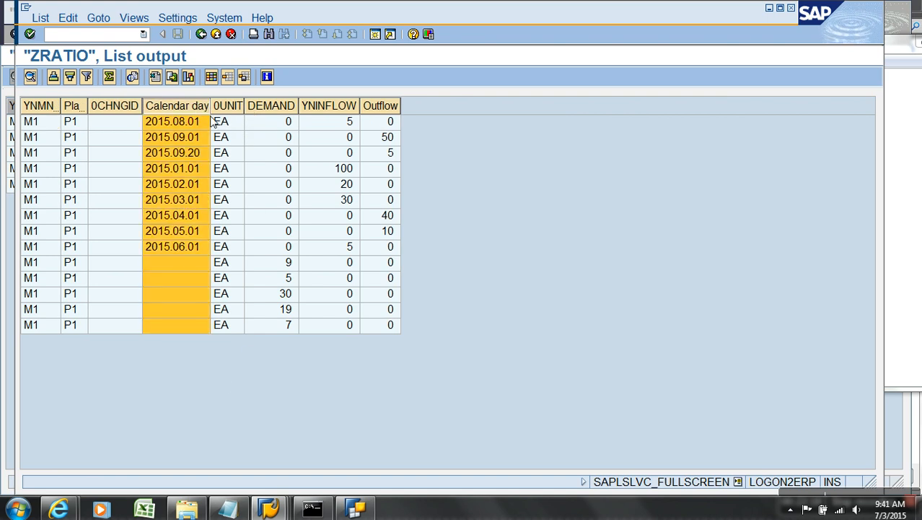
pyautogui.click(292, 108)
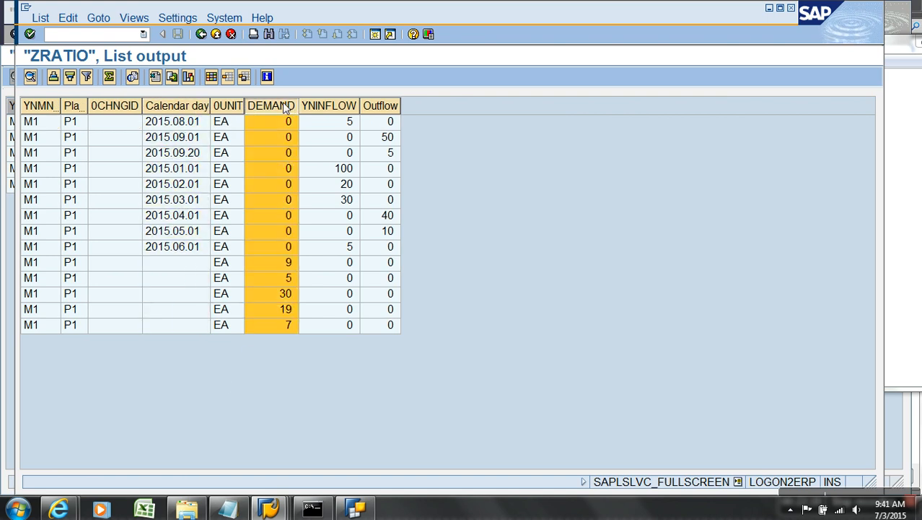
pyautogui.click(462, 124)
pyautogui.moveTo(138, 113); pyautogui.dragTo(218, 109)
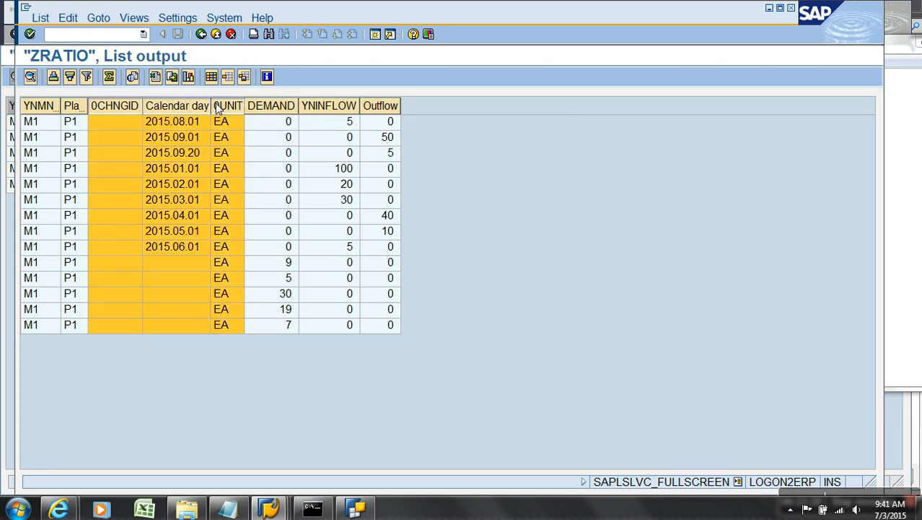
pyautogui.rightClick(218, 106)
pyautogui.click(224, 130)
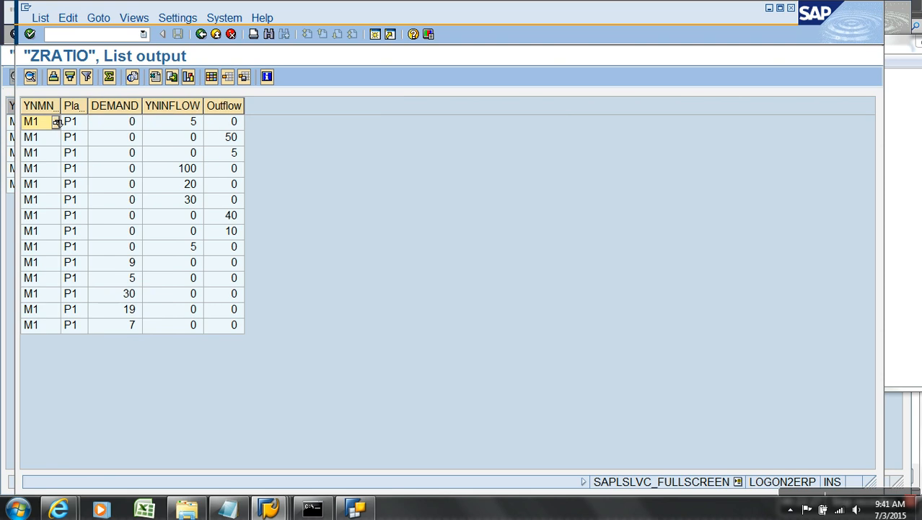
# - Sort the ZRATIO list in ascending order by material number and plant
pyautogui.moveTo(124, 112); pyautogui.dragTo(178, 113)
pyautogui.moveTo(52, 110); pyautogui.dragTo(72, 108)
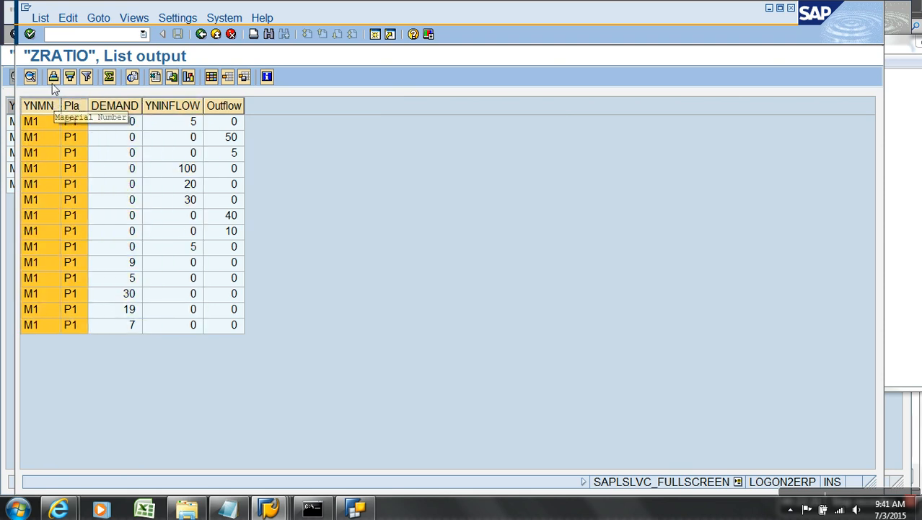
pyautogui.click(53, 77)
# - Total the Demands, YNINFLOW and Outflow columns, examine the totals row and leave the list output
pyautogui.moveTo(138, 115); pyautogui.dragTo(226, 109)
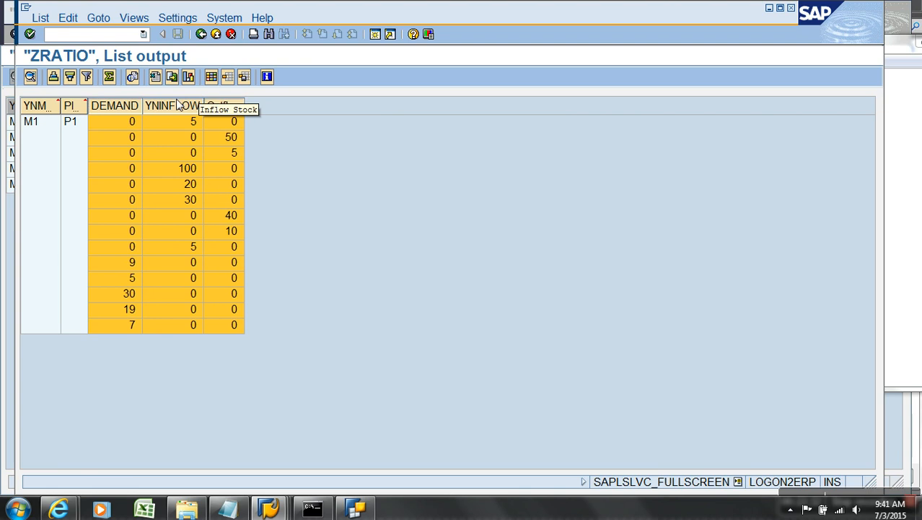
pyautogui.click(109, 77)
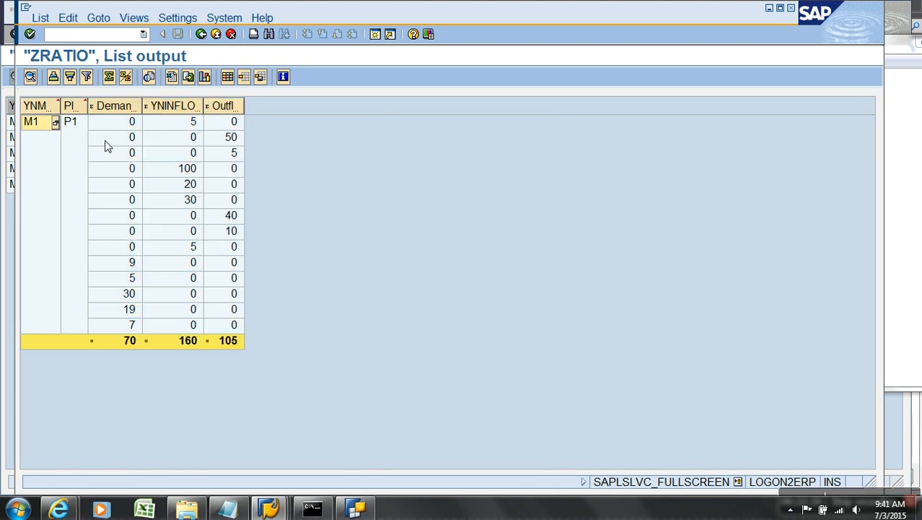
pyautogui.click(202, 347)
pyautogui.click(231, 347)
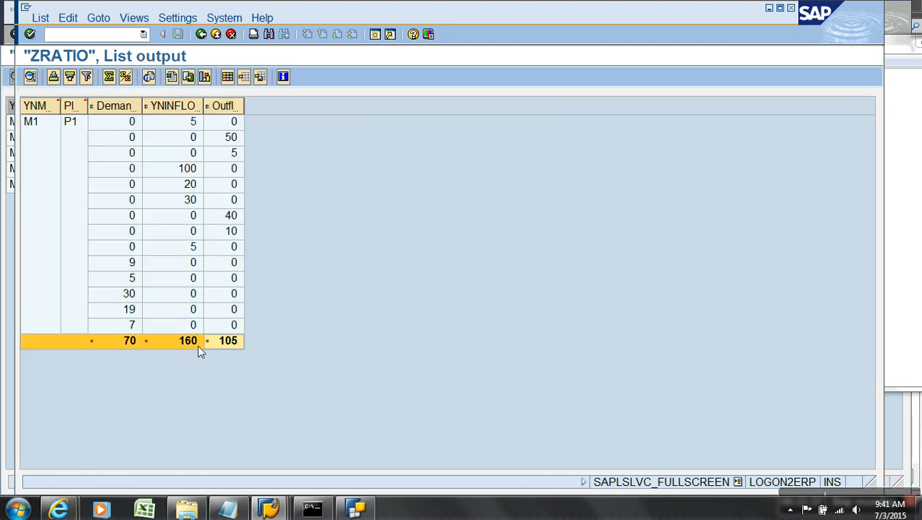
pyautogui.click(133, 343)
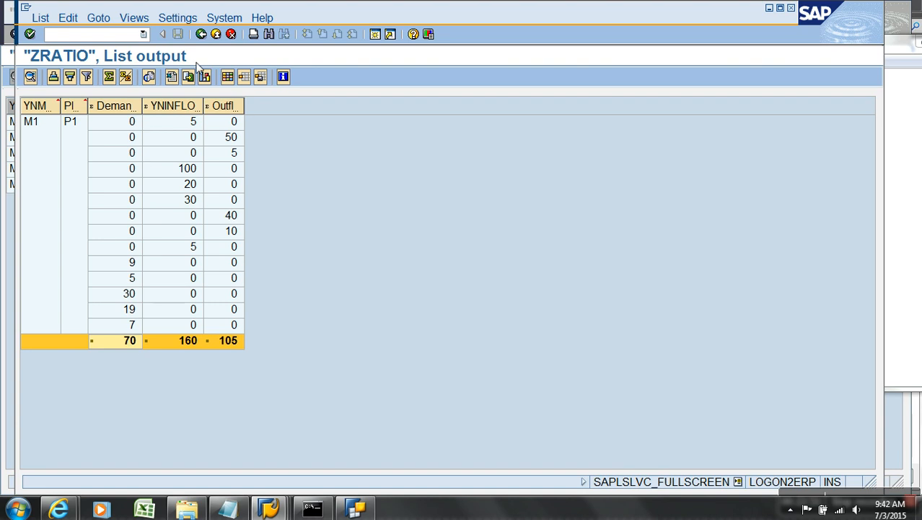
pyautogui.click(216, 35)
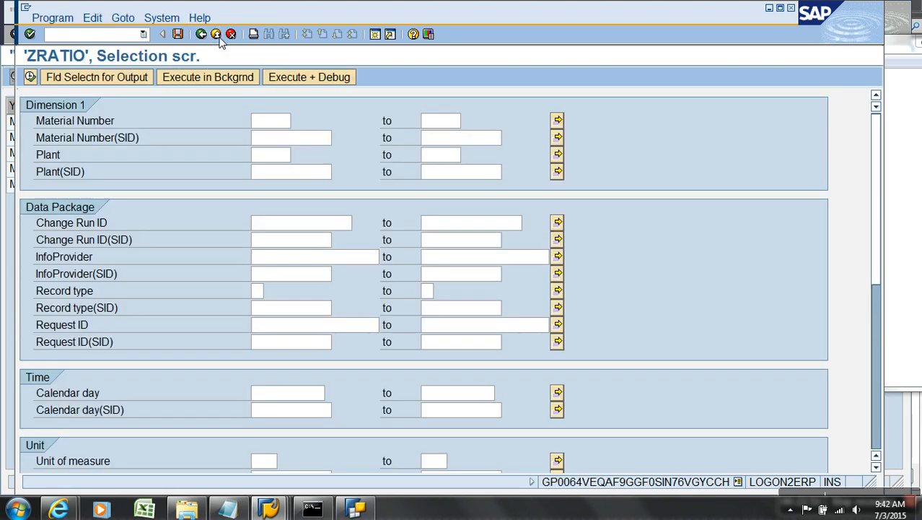
# - Reopen the MultiProvider Demo Ration for change, keep its involved InfoCubes and hide the modeling tree
pyautogui.rightClick(253, 265)
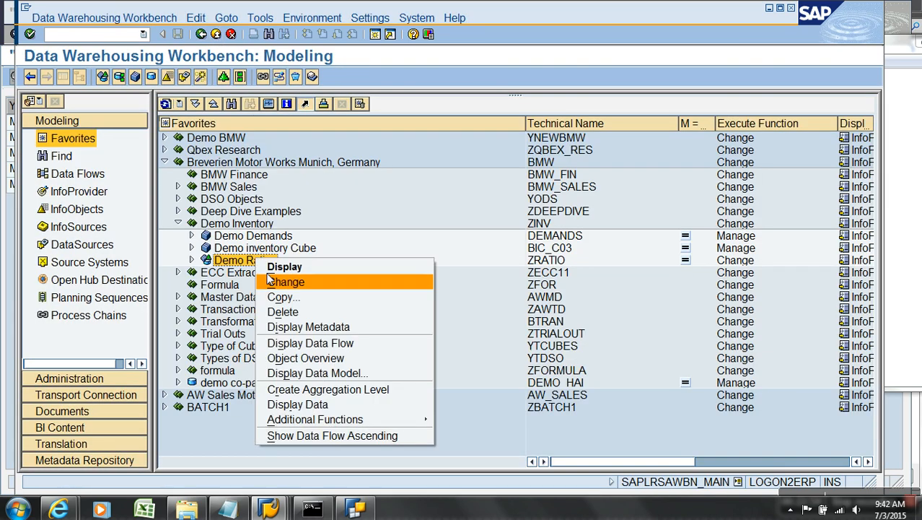
pyautogui.click(270, 280)
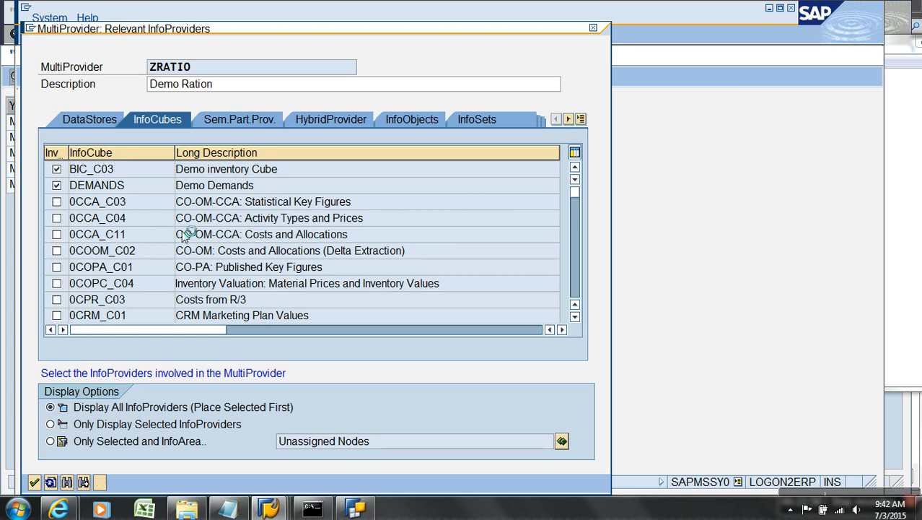
pyautogui.press('Return')
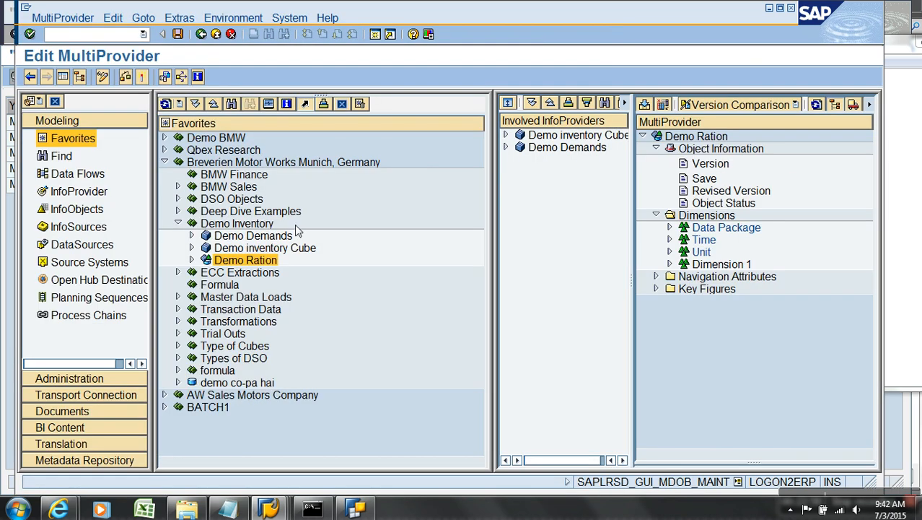
pyautogui.click(64, 76)
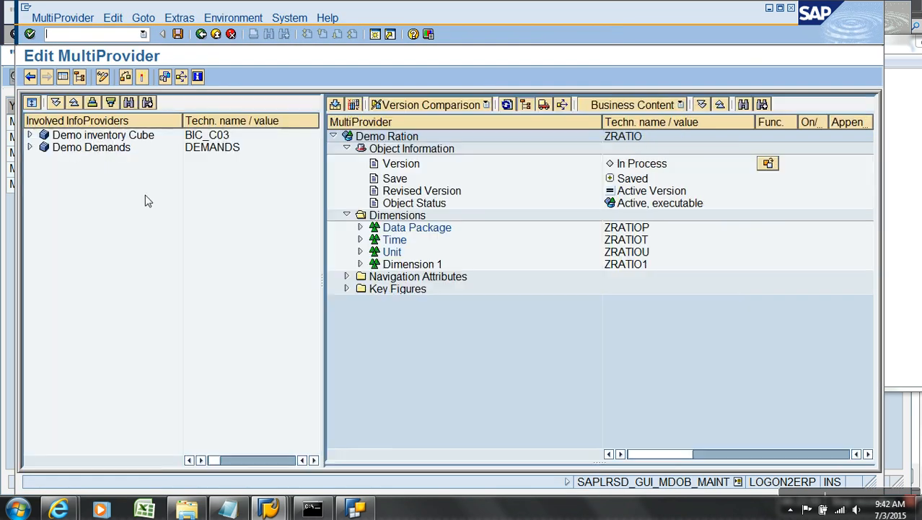
# - Add Calendar year / week from the Time dimension of Demo Demands to the MultiProvider's Time dimension
pyautogui.click(31, 148)
pyautogui.click(43, 159)
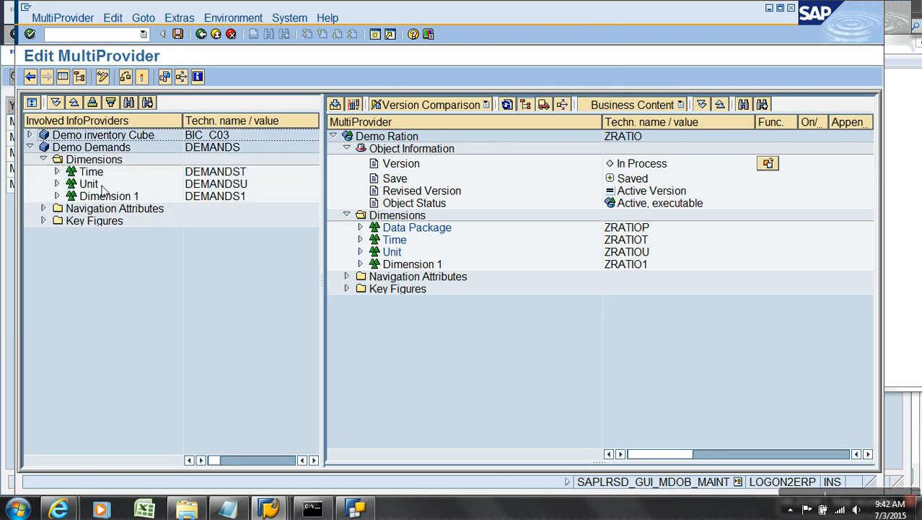
pyautogui.click(57, 172)
pyautogui.click(94, 184)
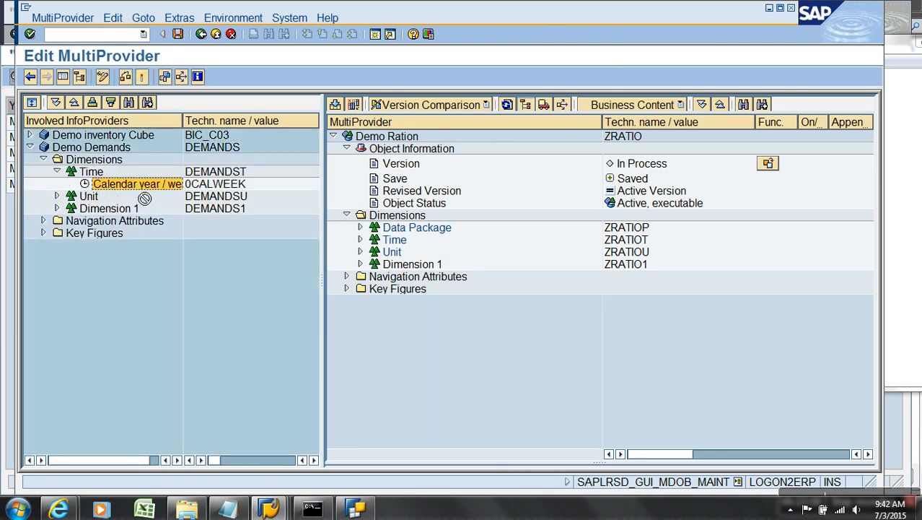
pyautogui.moveTo(390, 245); pyautogui.dragTo(393, 244)
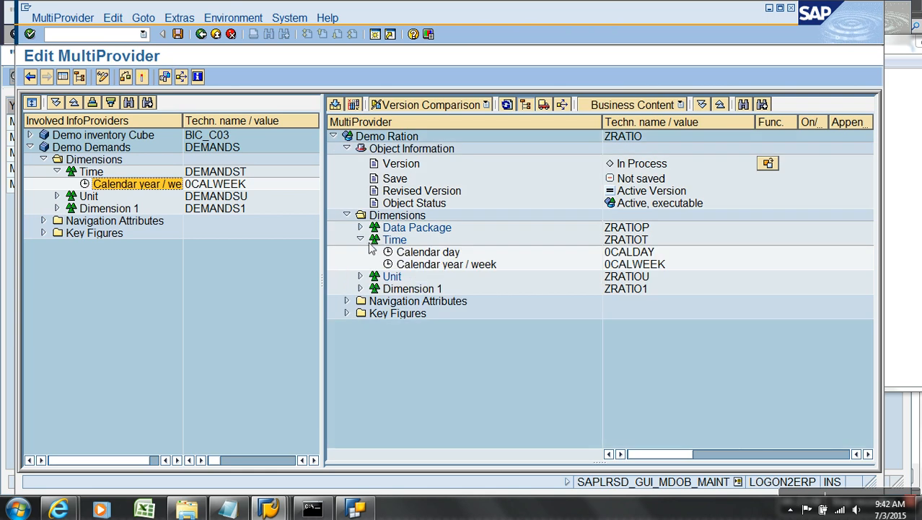
# - Assign the MultiProvider's Calendar year / week to 0CALWEEK of Demo Demands
pyautogui.rightClick(455, 268)
pyautogui.click(473, 286)
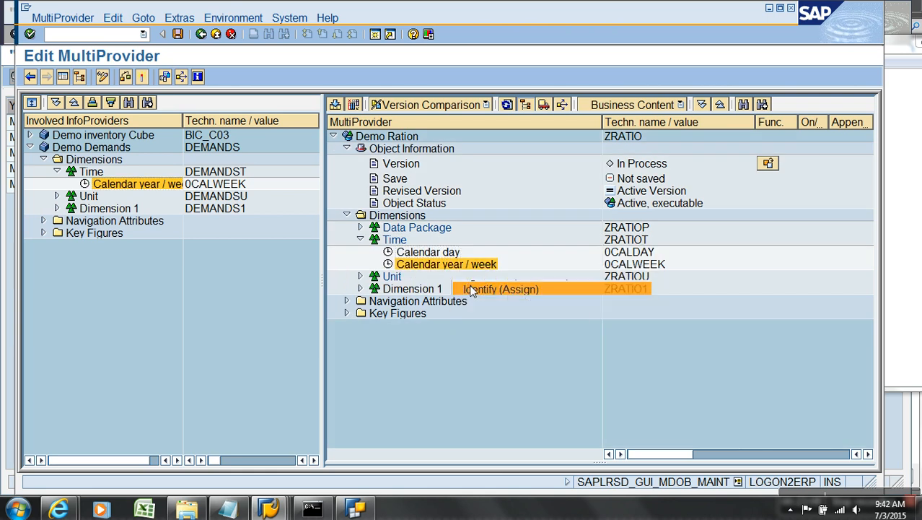
pyautogui.click(266, 186)
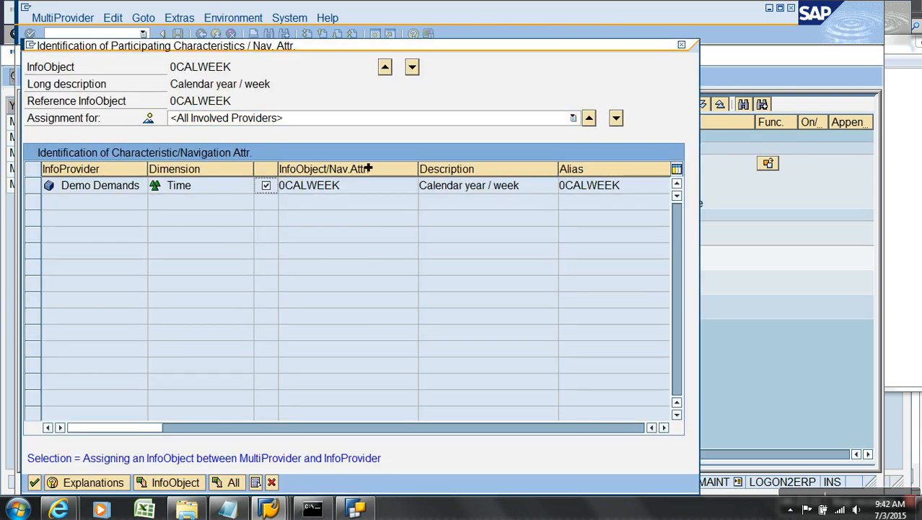
pyautogui.click(34, 482)
# - Activate the MultiProvider ZRATIO despite the check warnings and return to the modeling tree
pyautogui.click(124, 77)
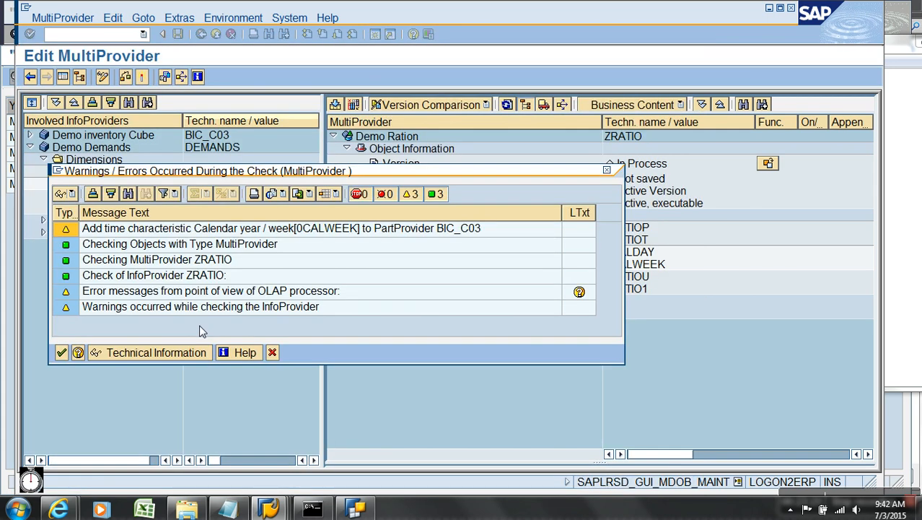
pyautogui.click(62, 353)
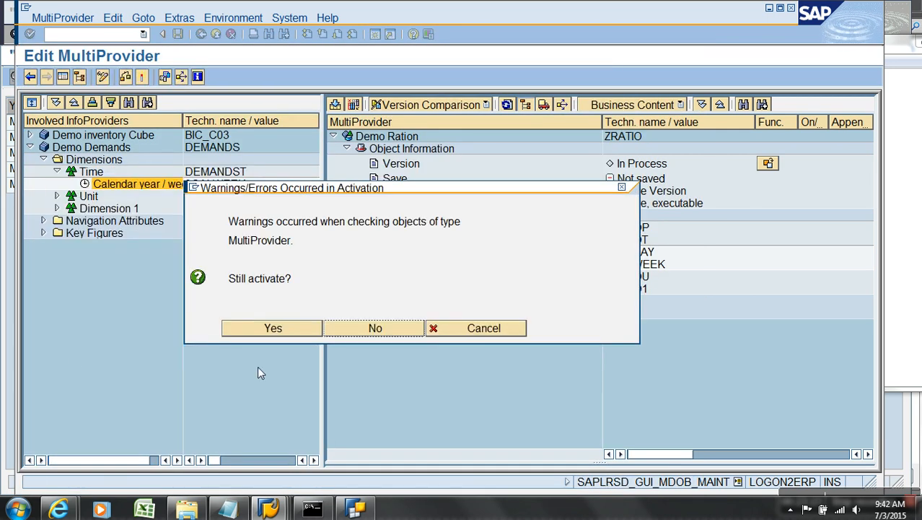
pyautogui.click(274, 330)
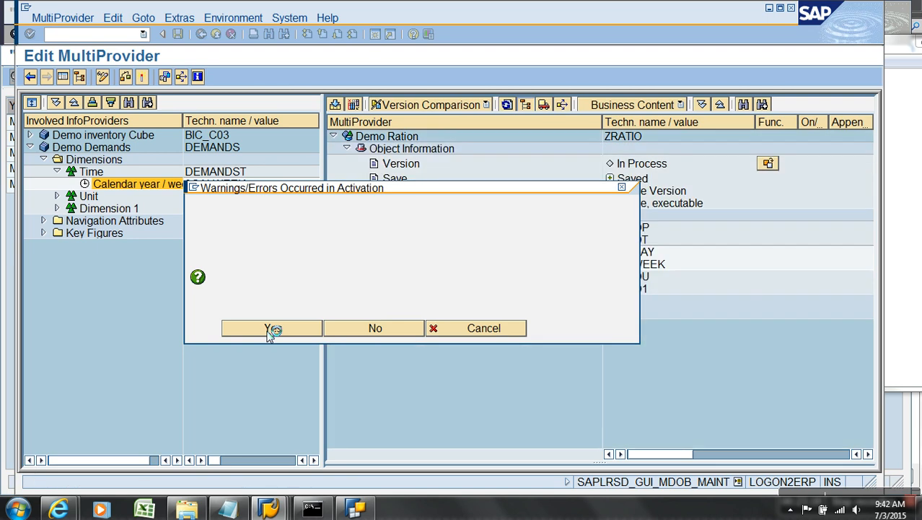
pyautogui.click(216, 34)
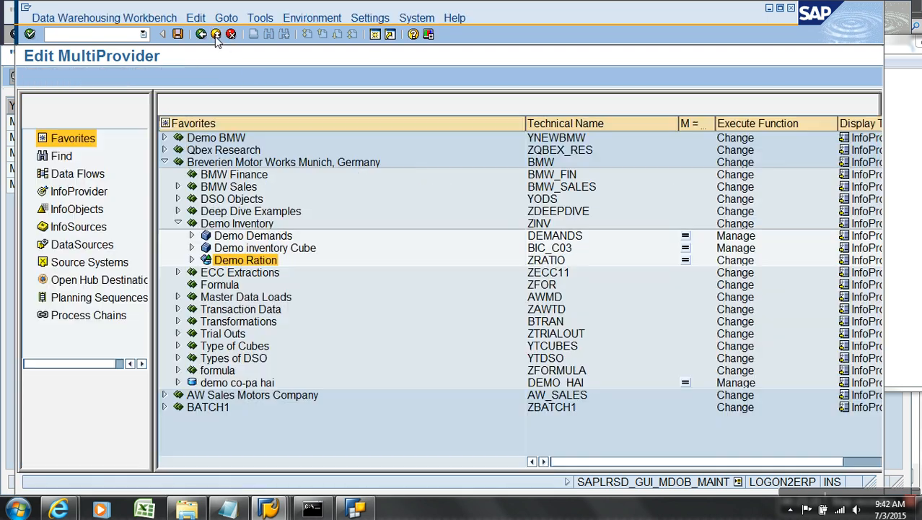
# - Display the data of MultiProvider Demo Ration with all characteristics selected as output fields
pyautogui.rightClick(259, 259)
pyautogui.click(323, 404)
pyautogui.click(122, 75)
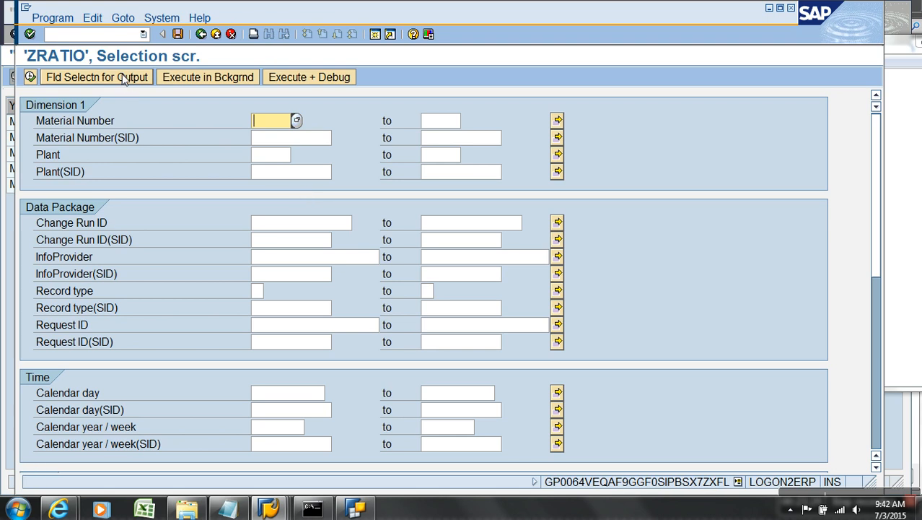
pyautogui.click(335, 80)
pyautogui.click(31, 77)
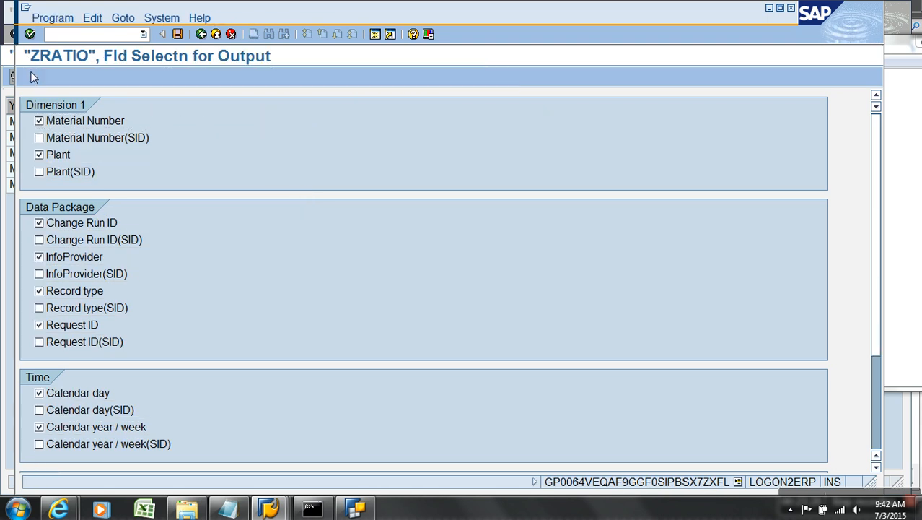
pyautogui.click(30, 77)
# - Optimize the width of all columns in the ZRATIO list output
pyautogui.moveTo(124, 110); pyautogui.dragTo(400, 106)
pyautogui.rightClick(400, 106)
pyautogui.click(435, 137)
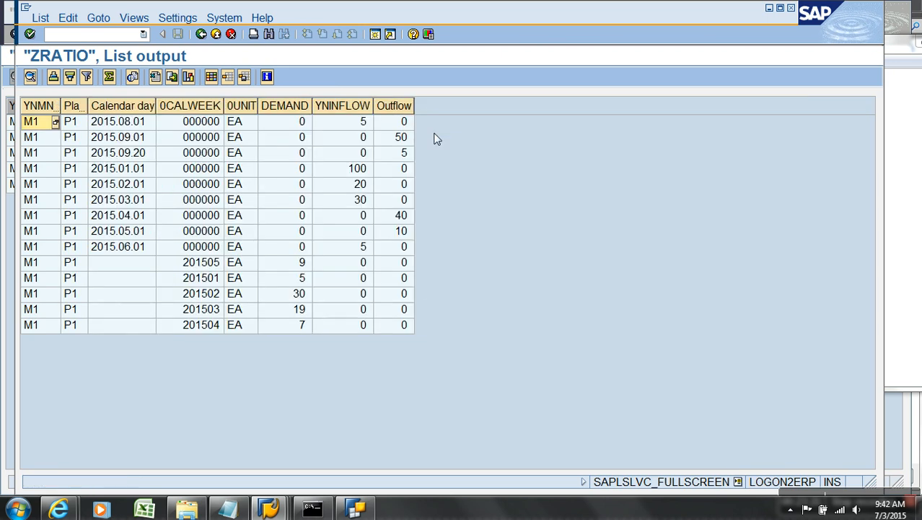
# - Sort the list ascending by material and plant, check the Calendar day and week values, and return to the selection screen
pyautogui.click(204, 266)
pyautogui.click(211, 326)
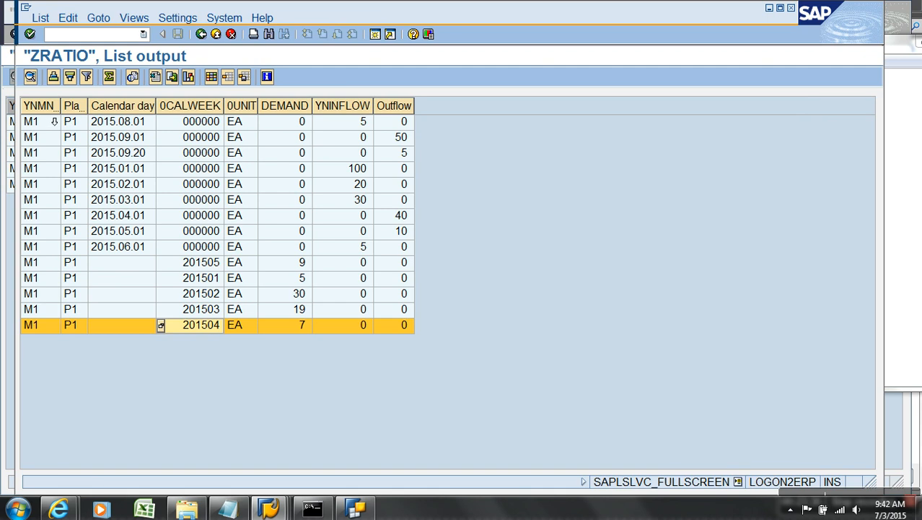
pyautogui.moveTo(42, 105); pyautogui.dragTo(72, 106)
pyautogui.click(54, 76)
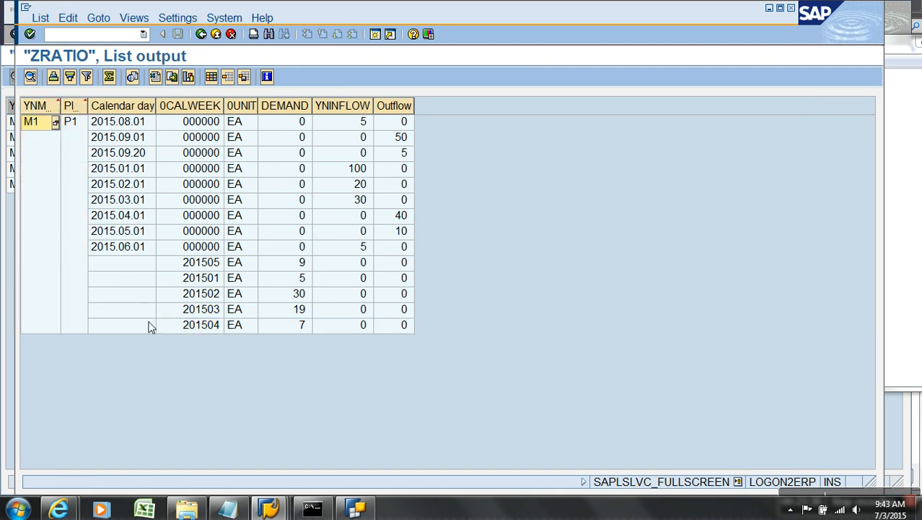
pyautogui.click(135, 114)
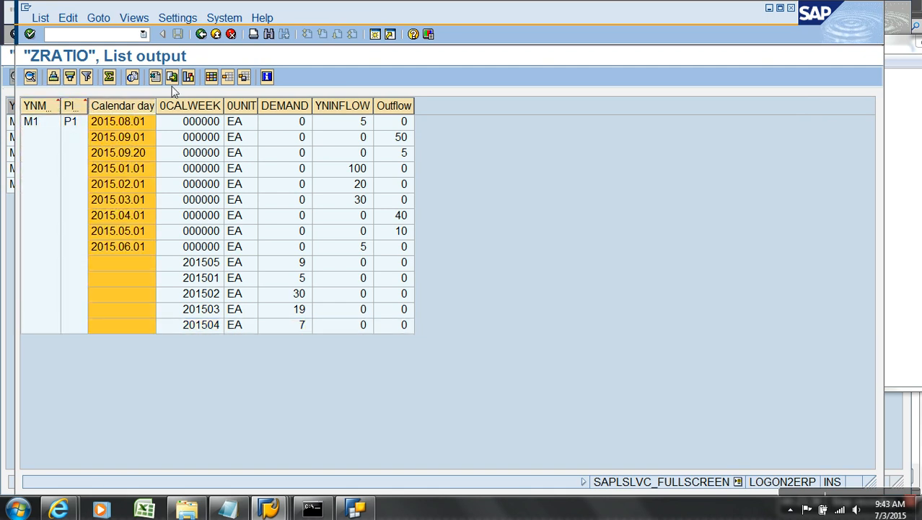
pyautogui.click(201, 35)
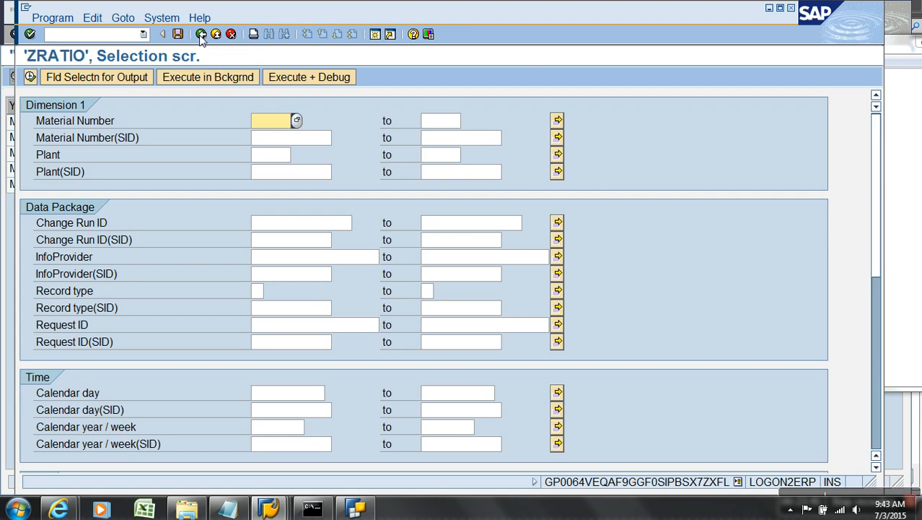
# - Clear all output fields of ZRATIO and select only Material Number, Plant and Calendar year / week
pyautogui.click(125, 76)
pyautogui.click(130, 78)
pyautogui.click(88, 121)
pyautogui.click(63, 156)
pyautogui.scroll(-5, 134, 325)
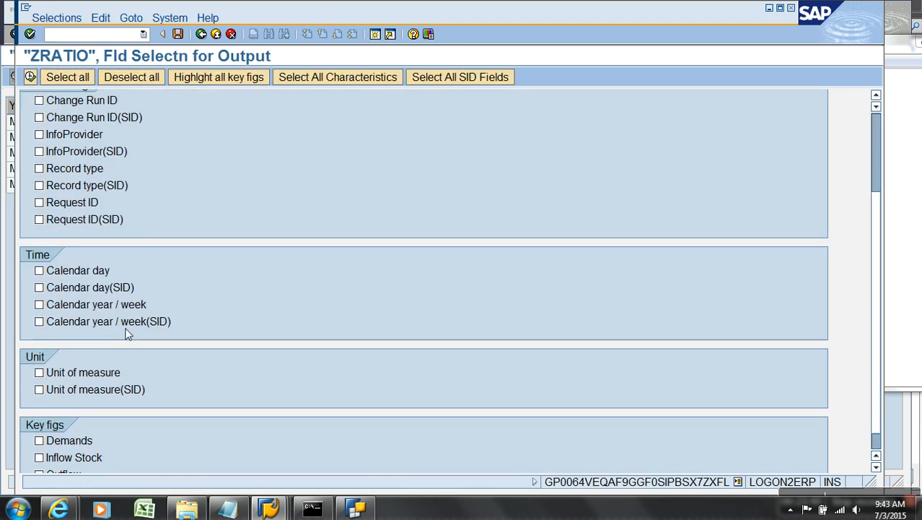
pyautogui.click(119, 306)
# - Add the key figures Demands, Inflow Stock and Outflow to the output fields and run the list
pyautogui.scroll(-1, 141, 361)
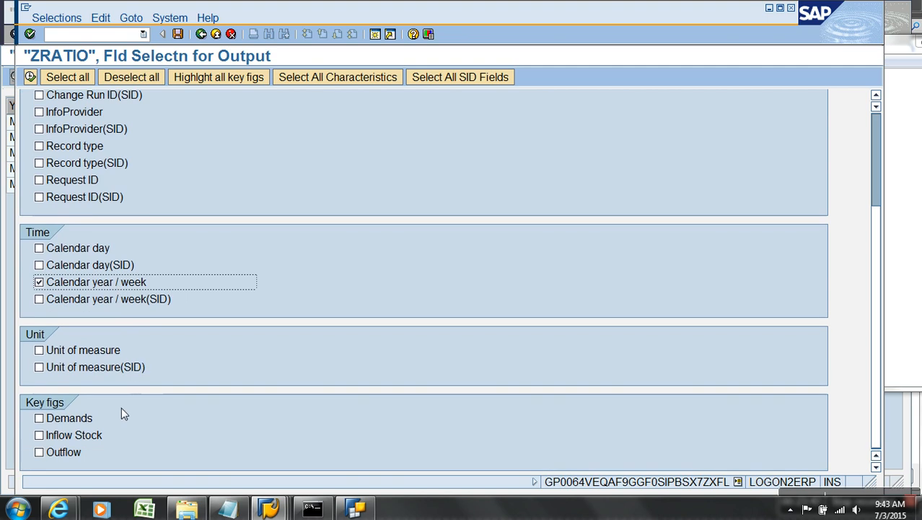
pyautogui.click(83, 420)
pyautogui.click(81, 436)
pyautogui.click(70, 453)
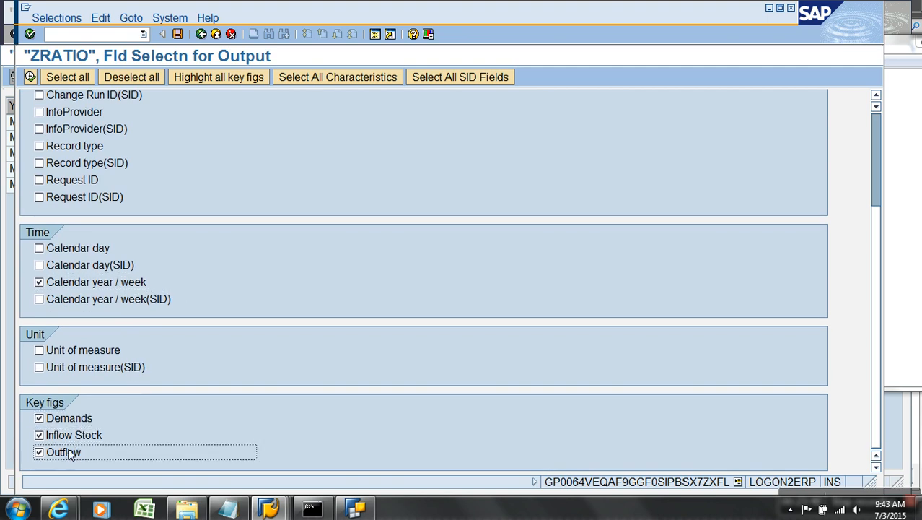
pyautogui.click(30, 77)
pyautogui.click(29, 77)
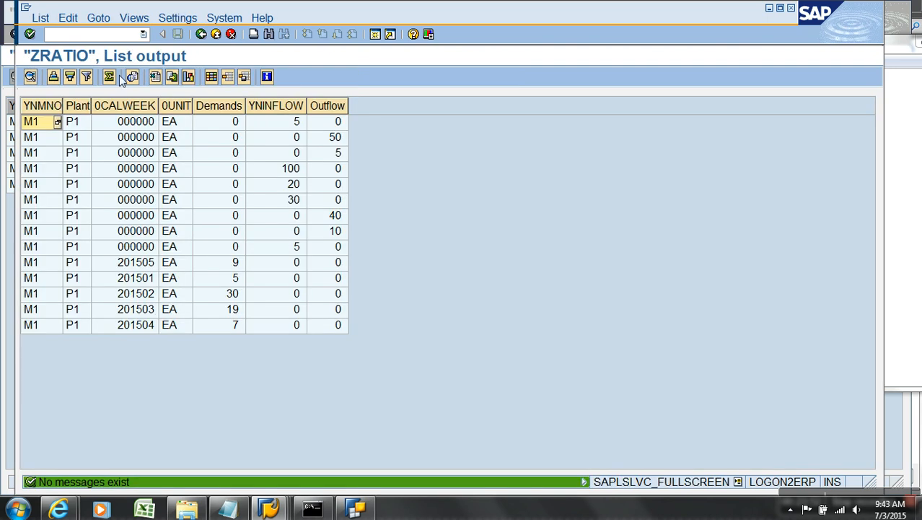
# - Rerun the ZRATIO list with aggregation switched on and examine the combined demand, inflow and outflow rows per week
pyautogui.click(200, 34)
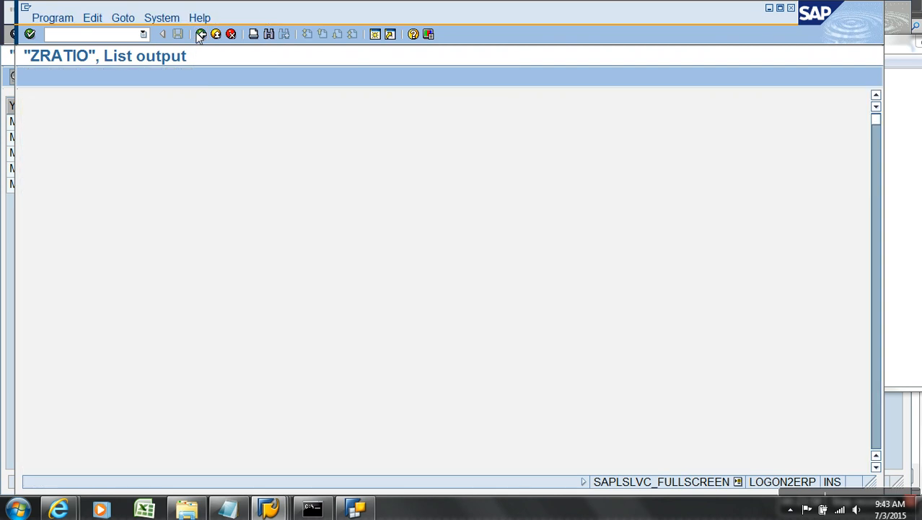
pyautogui.scroll(-5, 175, 375)
pyautogui.scroll(-1, 175, 381)
pyautogui.click(132, 344)
pyautogui.click(30, 76)
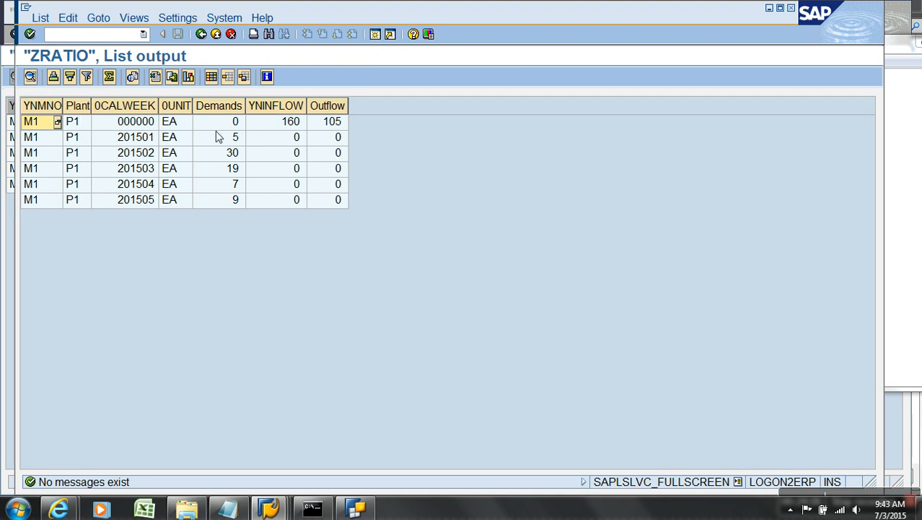
pyautogui.click(139, 128)
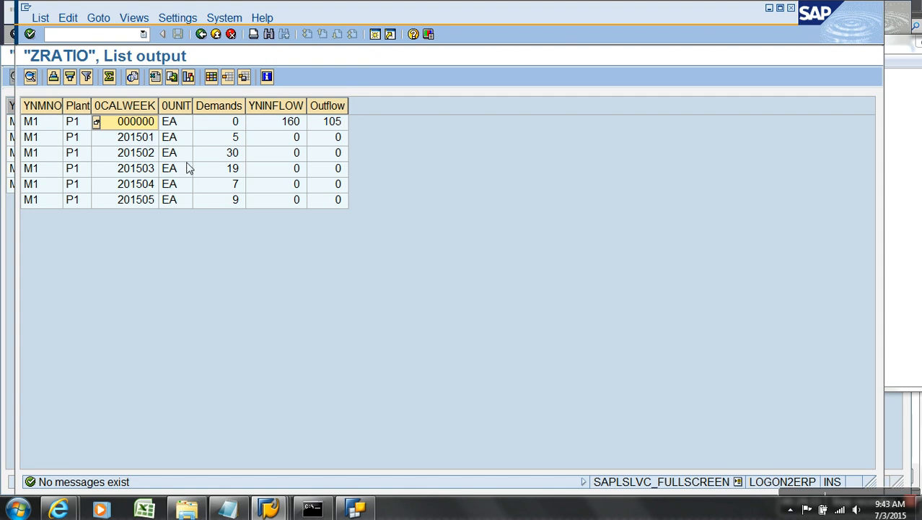
pyautogui.moveTo(52, 123); pyautogui.dragTo(332, 110)
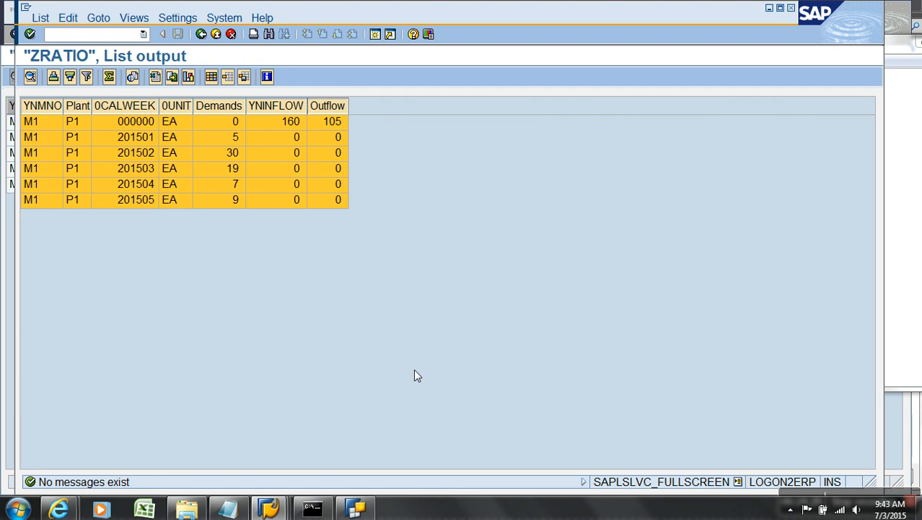
pyautogui.click(481, 298)
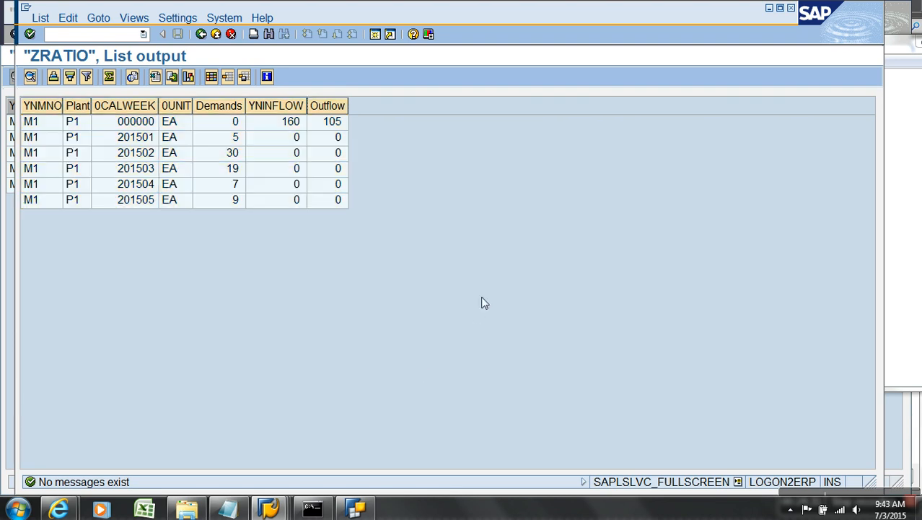
# - Switch to BEx Query Designer and create a new query on the InfoProvider Demo Ration (ZRATIO)
pyautogui.click(355, 509)
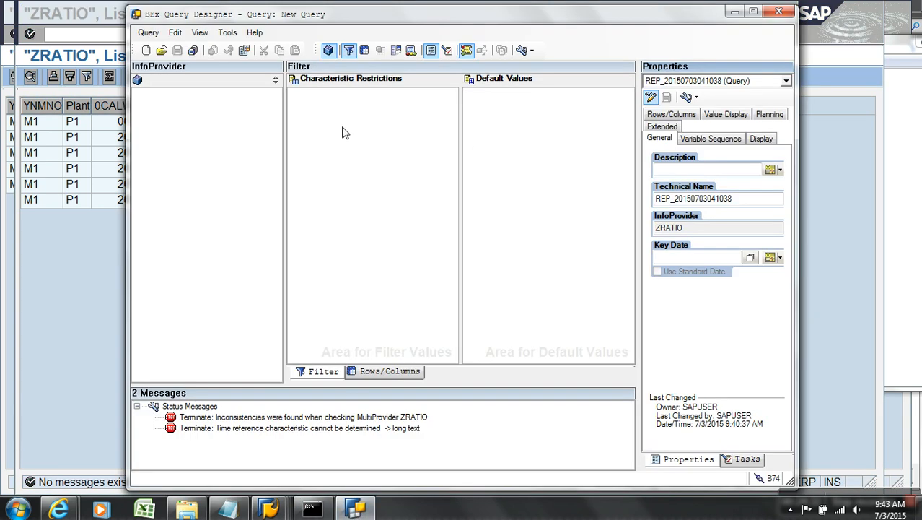
pyautogui.click(146, 51)
pyautogui.click(393, 272)
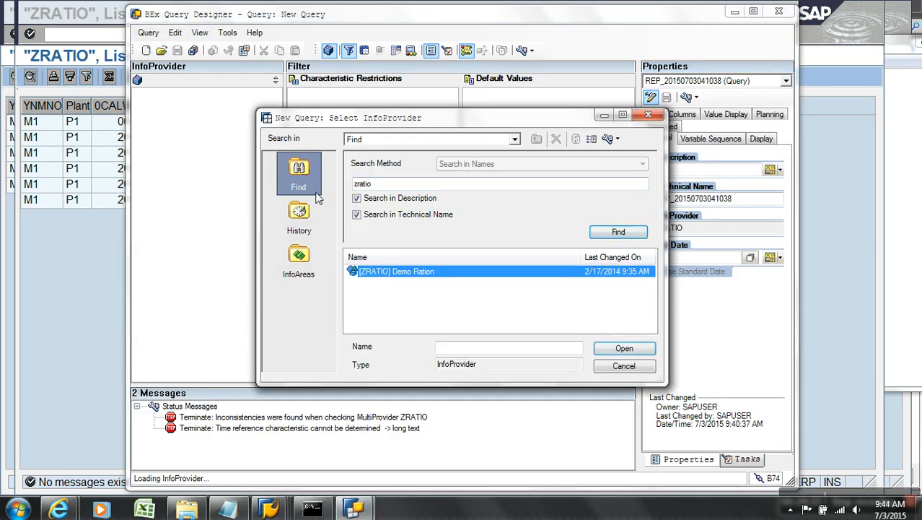
pyautogui.doubleClick(415, 271)
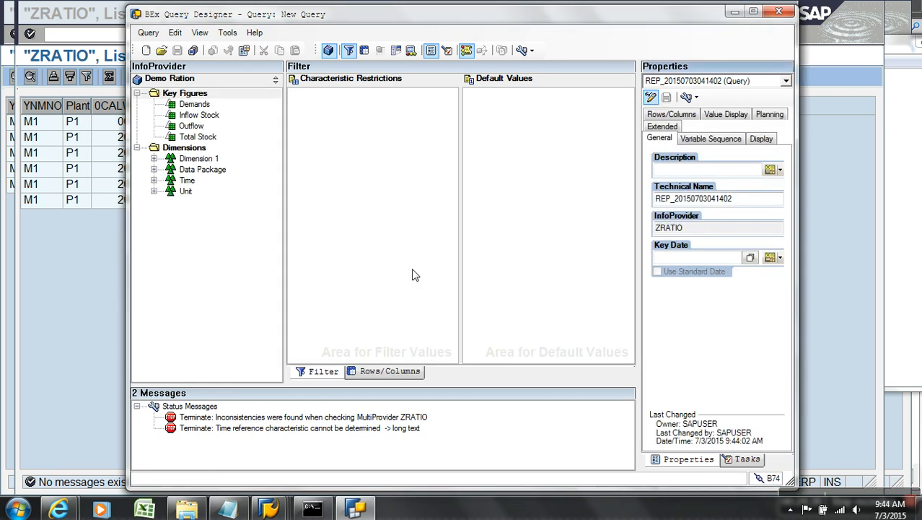
# - Place Plant, Material Number and Calendar year / week in the rows of the new query
pyautogui.click(386, 371)
pyautogui.click(153, 159)
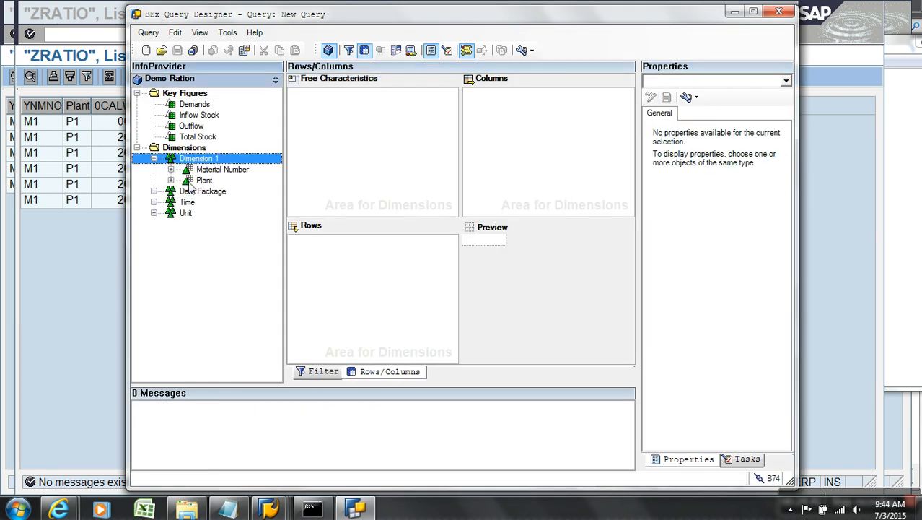
pyautogui.moveTo(206, 180); pyautogui.dragTo(296, 235)
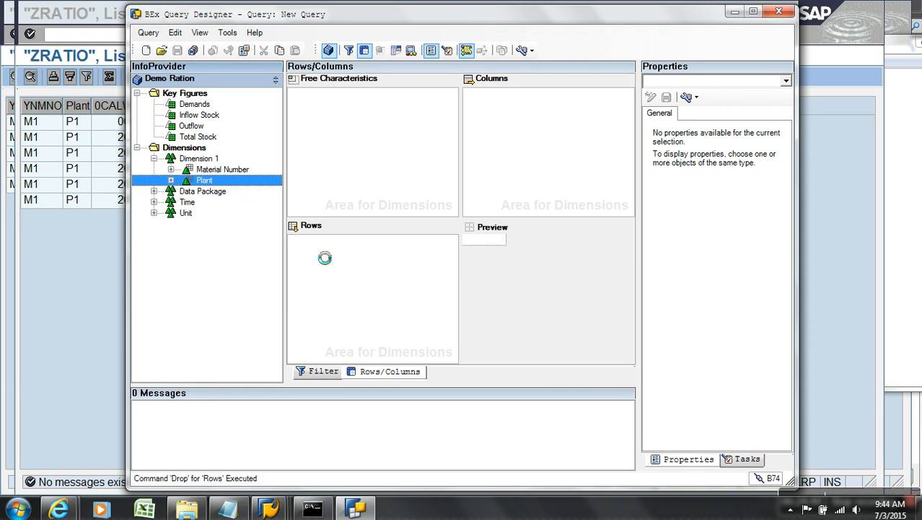
pyautogui.moveTo(216, 170); pyautogui.dragTo(308, 247)
pyautogui.click(154, 202)
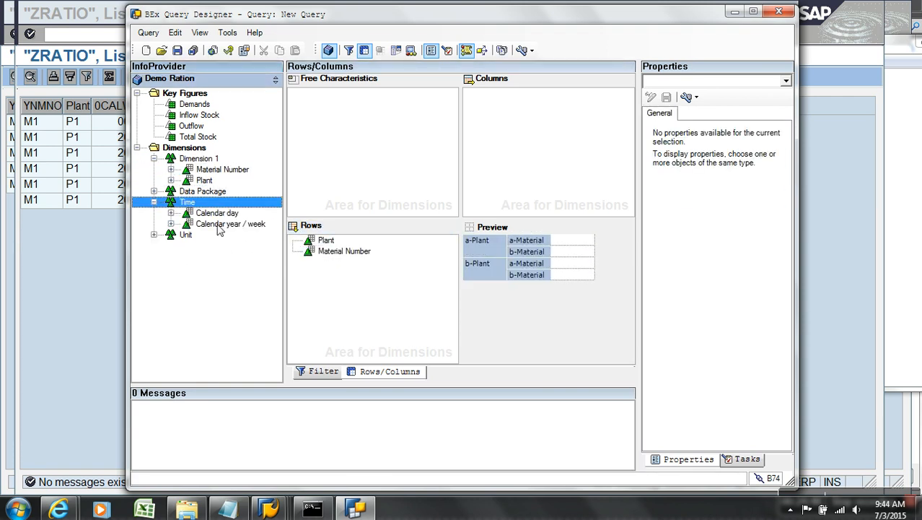
pyautogui.moveTo(221, 227); pyautogui.dragTo(329, 264)
# - Add the key figures Total Stock and Demands to the query's columns, and recheck the ZRATIO list output
pyautogui.moveTo(197, 137); pyautogui.dragTo(483, 127)
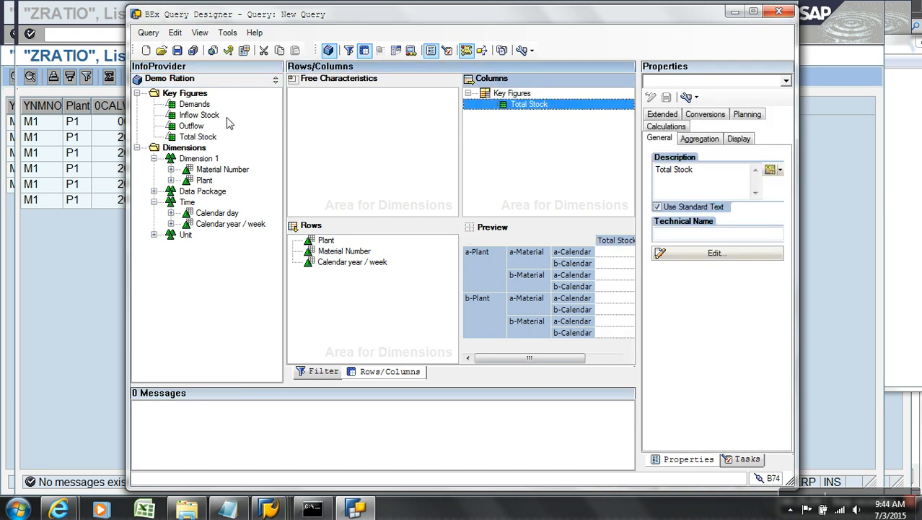
pyautogui.moveTo(204, 106); pyautogui.dragTo(516, 112)
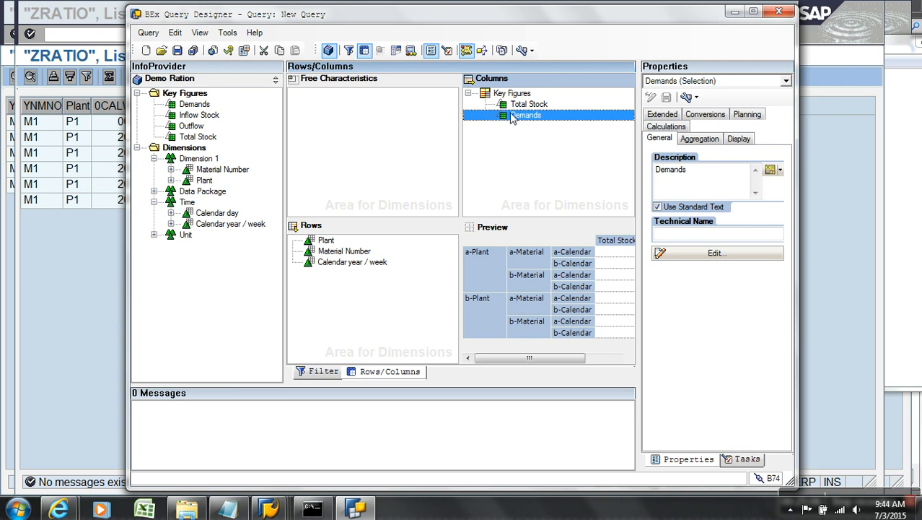
pyautogui.click(82, 255)
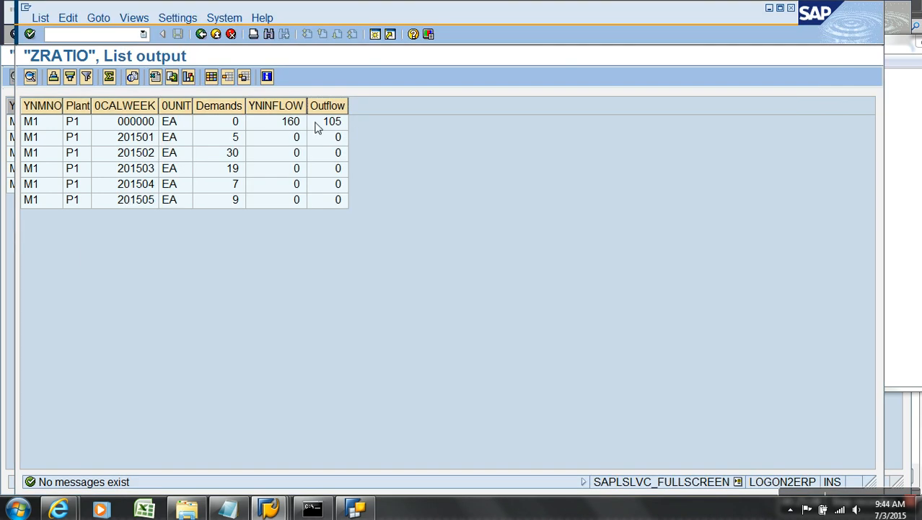
pyautogui.hotkey('alt', 'Tab')
# - Try to save the query with description demand and technical name DEMAND
pyautogui.click(177, 50)
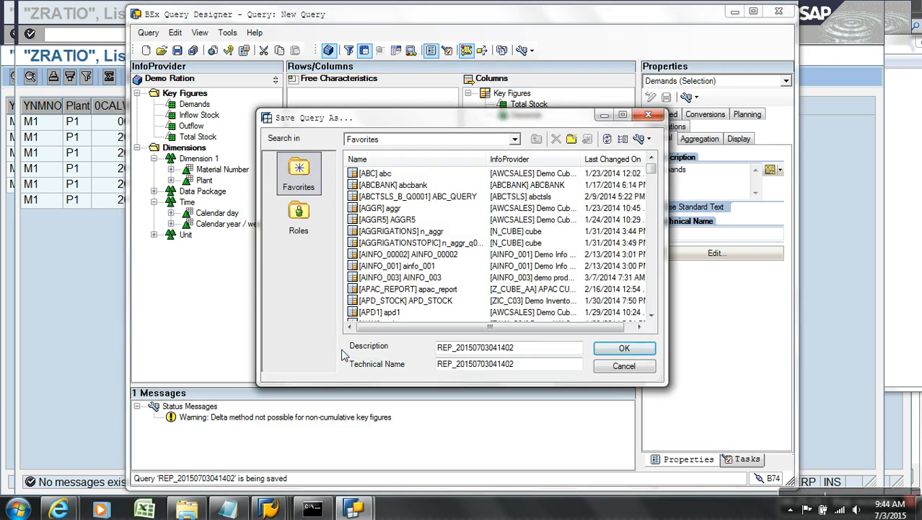
pyautogui.moveTo(534, 356); pyautogui.dragTo(397, 354)
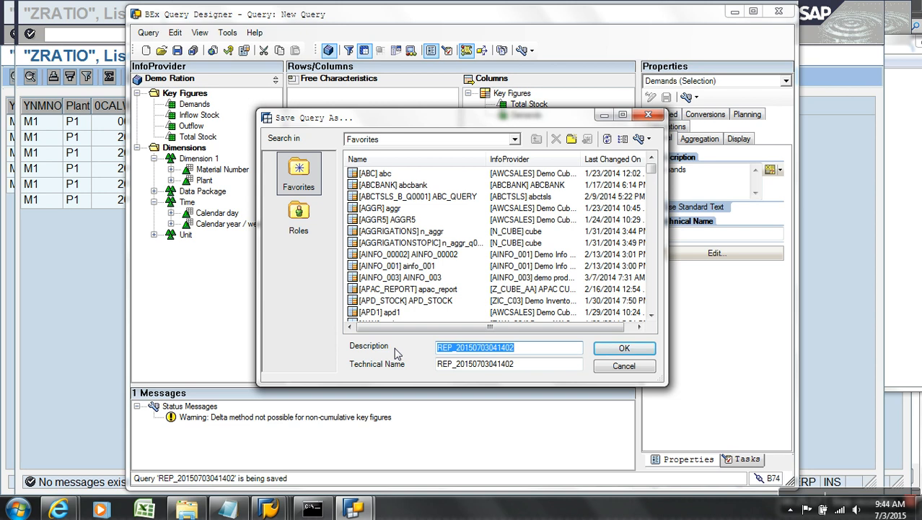
pyautogui.write('d')
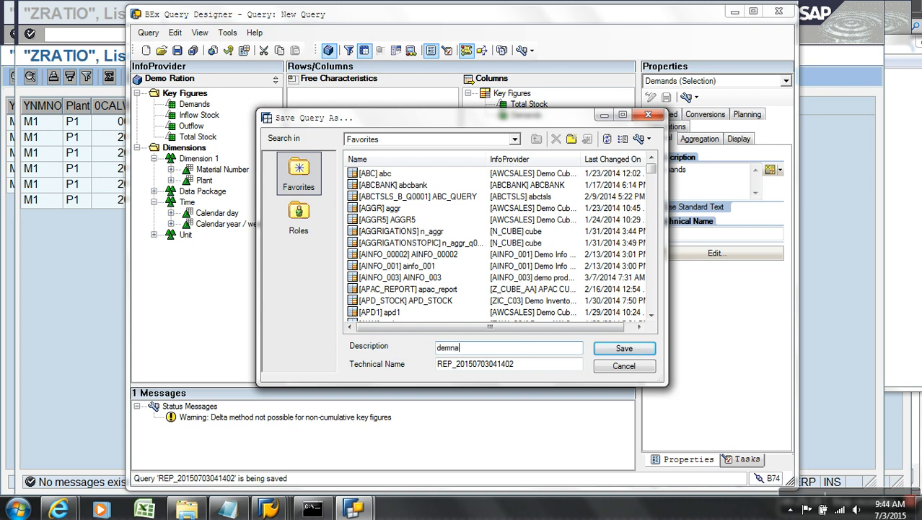
pyautogui.write('emand')
pyautogui.press('Tab')
pyautogui.write('DEM')
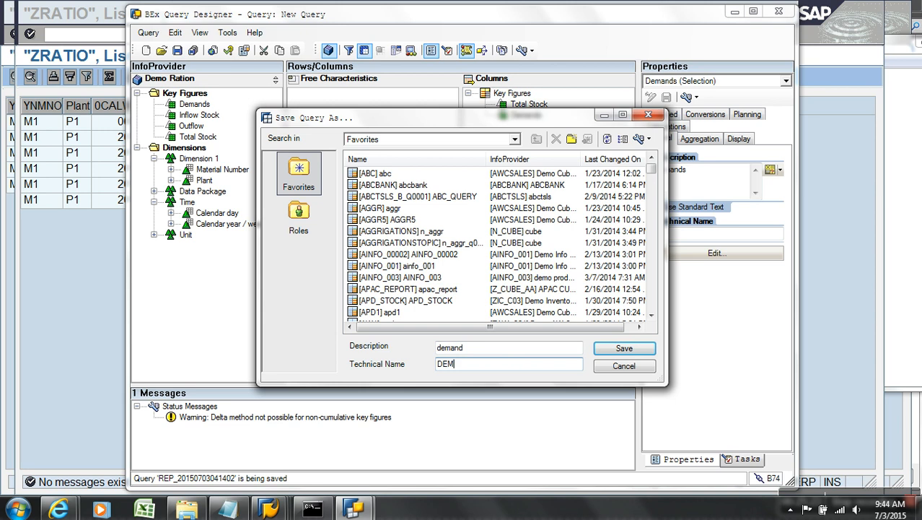
pyautogui.click(624, 349)
pyautogui.click(575, 308)
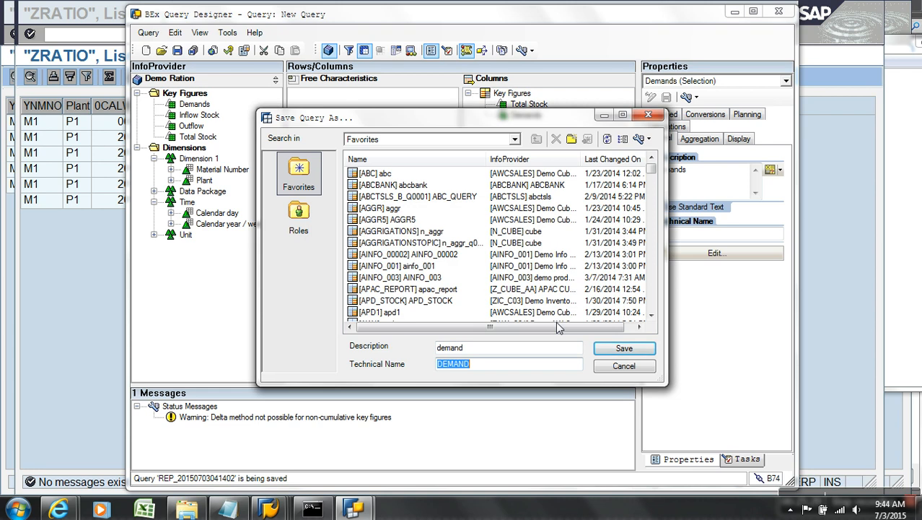
# - Change the query's technical name to DEMAND9 and save it
pyautogui.click(576, 372)
pyautogui.write('9')
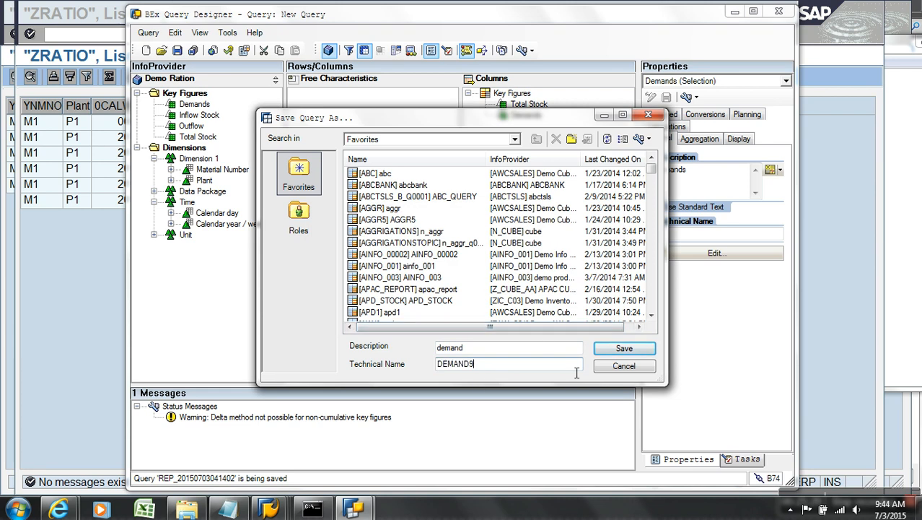
pyautogui.click(624, 349)
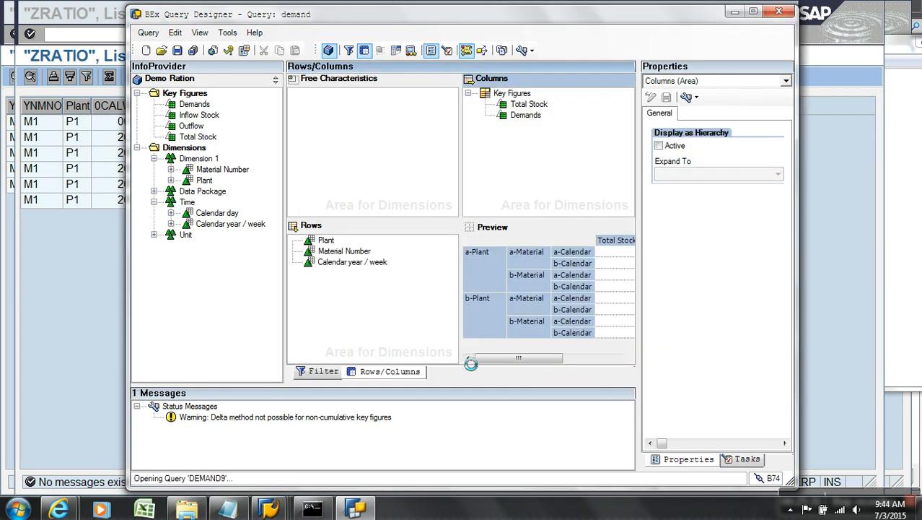
# - Set the results rows of Material Number and Calendar year / week to Always Suppress
pyautogui.click(360, 253)
pyautogui.keyDown('ctrl'); pyautogui.click(363, 263); pyautogui.keyUp('ctrl')
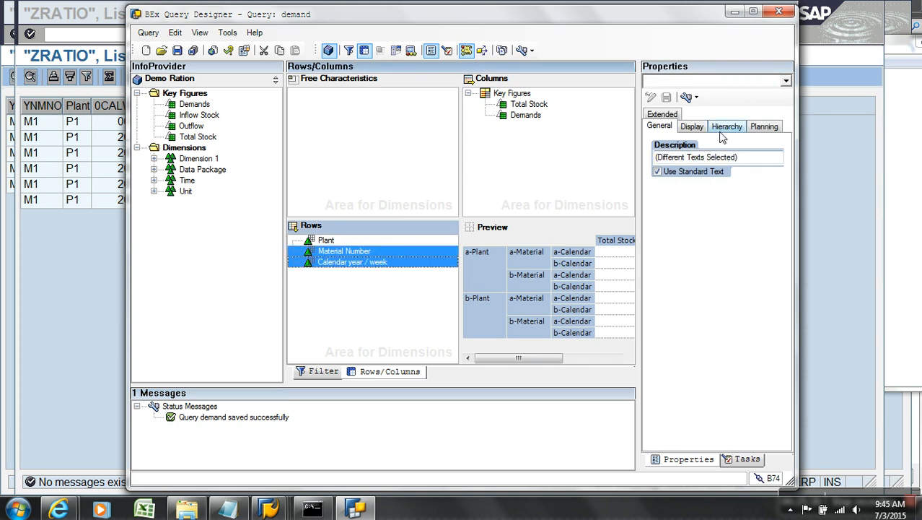
pyautogui.click(692, 126)
pyautogui.click(733, 343)
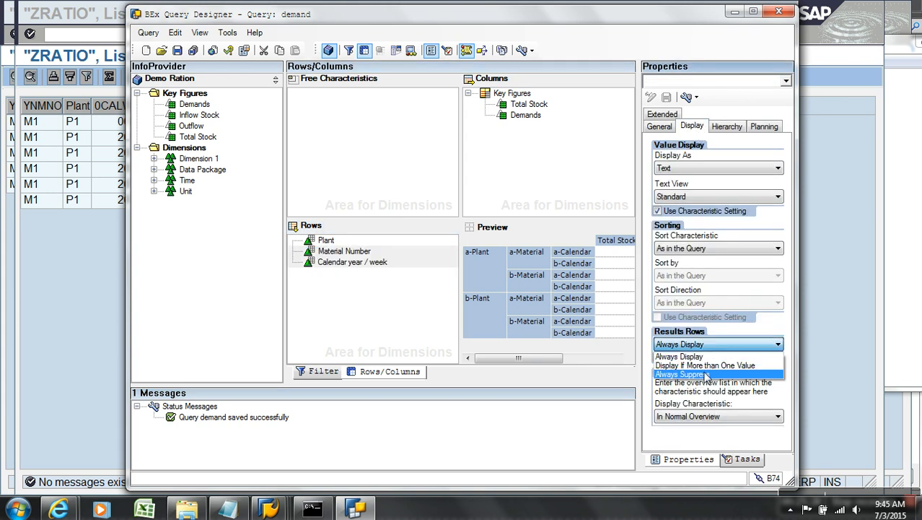
pyautogui.click(706, 374)
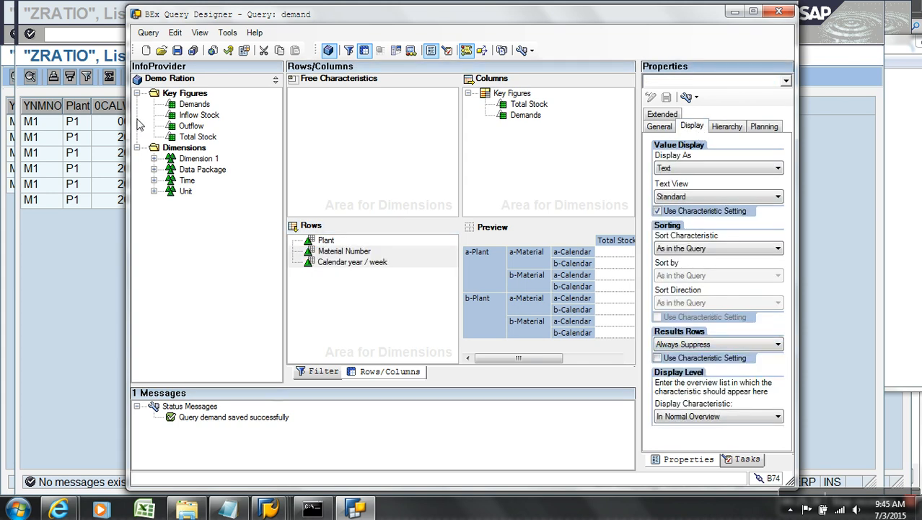
# - Save the demand query, execute it on the web and bring up its report page in Internet Explorer
pyautogui.click(176, 51)
pyautogui.click(212, 50)
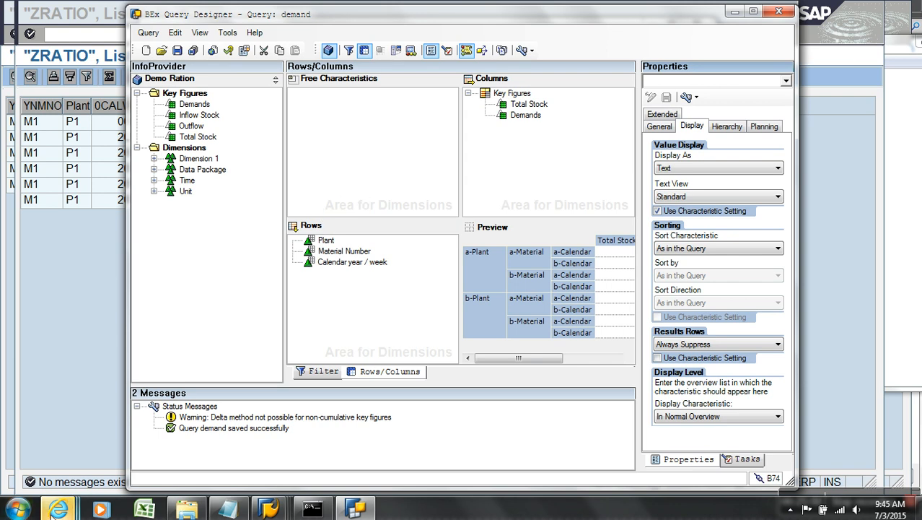
pyautogui.moveTo(58, 509)
pyautogui.click(343, 449)
# - Replace the host name in the report's web address with 192.168.0.6, keeping port 50000, and load the page
pyautogui.click(246, 46)
pyautogui.rightClick(247, 48)
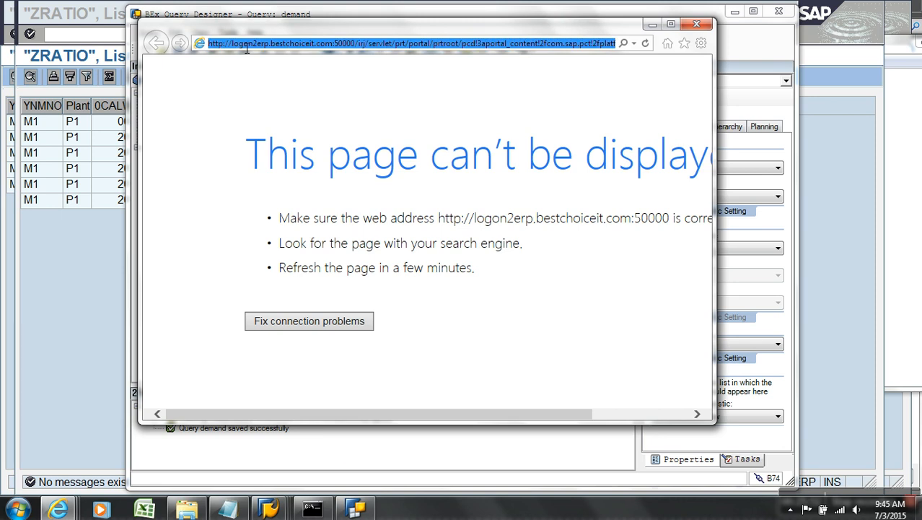
pyautogui.click(247, 48)
pyautogui.press('Delete')
pyautogui.press('Delete')
pyautogui.press('Delete')
pyautogui.press('Delete')
pyautogui.press('Delete')
pyautogui.press('Delete')
pyautogui.press('Delete')
pyautogui.press('Delete')
pyautogui.press('Delete')
pyautogui.press('Delete')
pyautogui.press('Delete')
pyautogui.press('Delete')
pyautogui.press('Delete')
pyautogui.press('Delete')
pyautogui.press('Delete')
pyautogui.press('Delete')
pyautogui.press('Delete')
pyautogui.press('Delete')
pyautogui.press('Delete')
pyautogui.press('Delete')
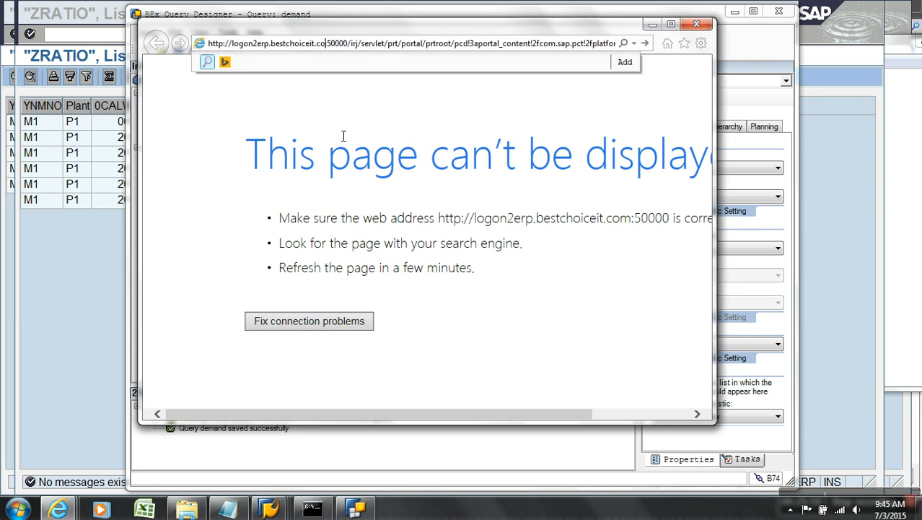
pyautogui.press('BackSpace')
pyautogui.press('BackSpace')
pyautogui.press('BackSpace')
pyautogui.press('BackSpace')
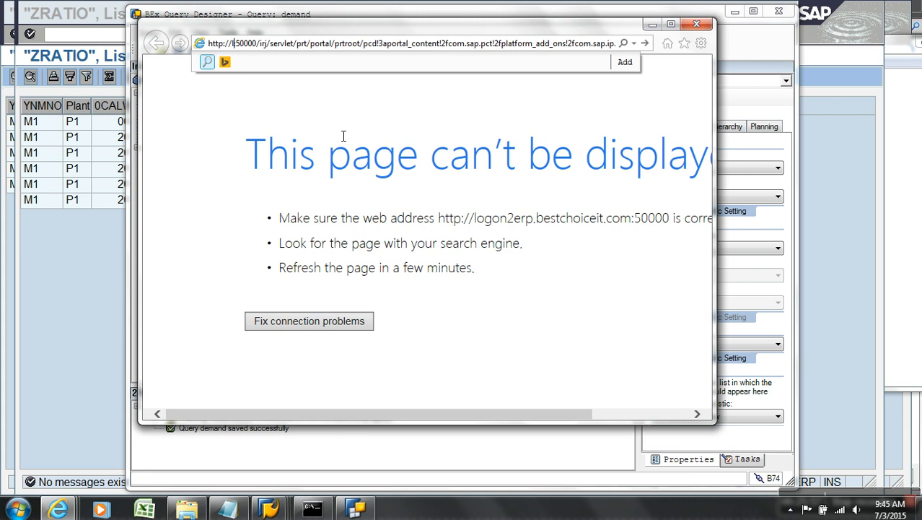
pyautogui.write('192')
pyautogui.write('.168.')
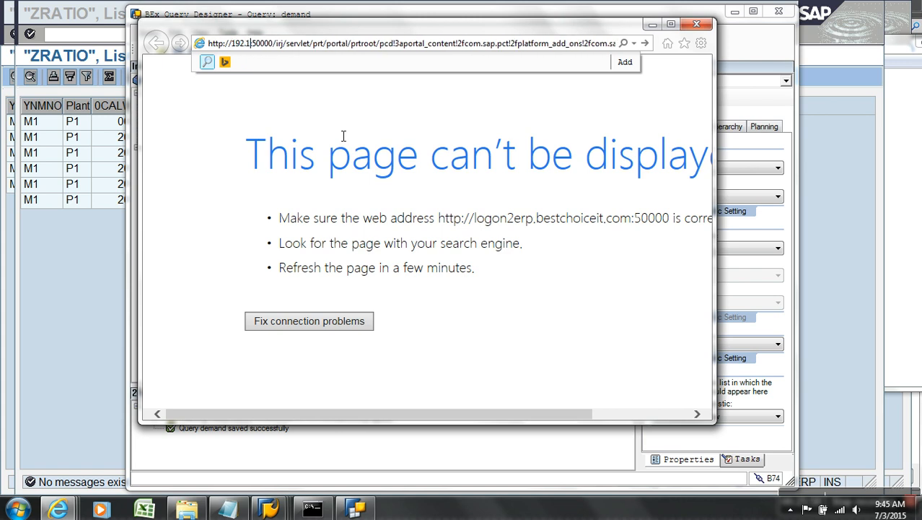
pyautogui.write('0.6:')
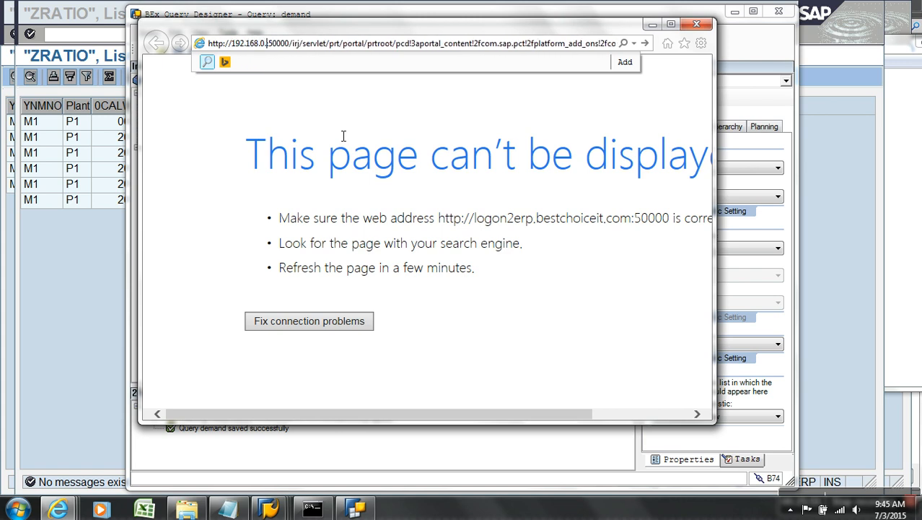
pyautogui.press('Return')
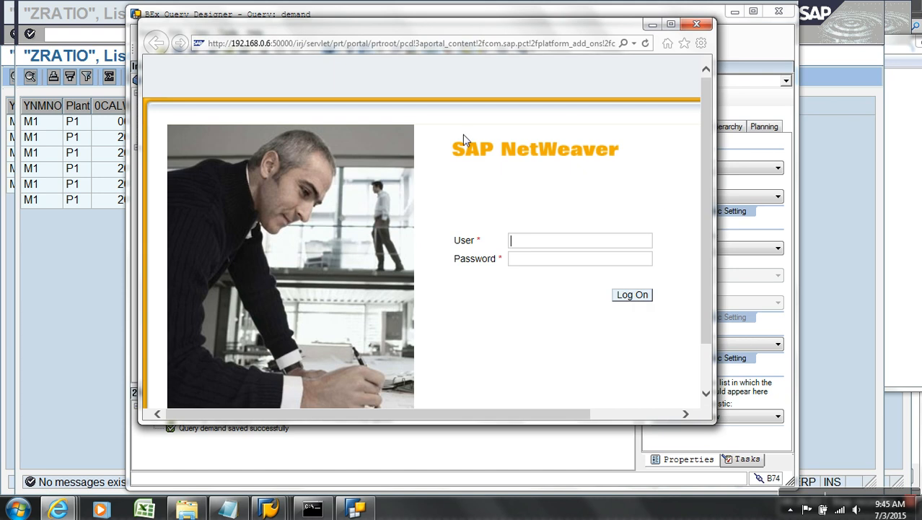
# - Log on to the SAP NetWeaver portal with the user name and account password
pyautogui.write('sapuser')
pyautogui.press('Tab')
pyautogui.press('Return')
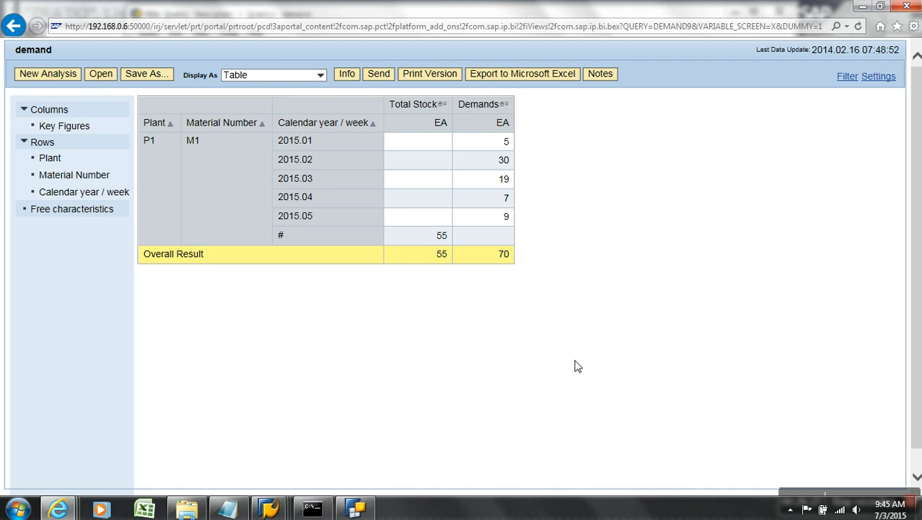
# - Switch to BEx Query Designer and enable Constant Selection for the Total Stock key figure in the columns
pyautogui.moveTo(421, 233); pyautogui.dragTo(444, 236)
pyautogui.click(356, 509)
pyautogui.click(529, 114)
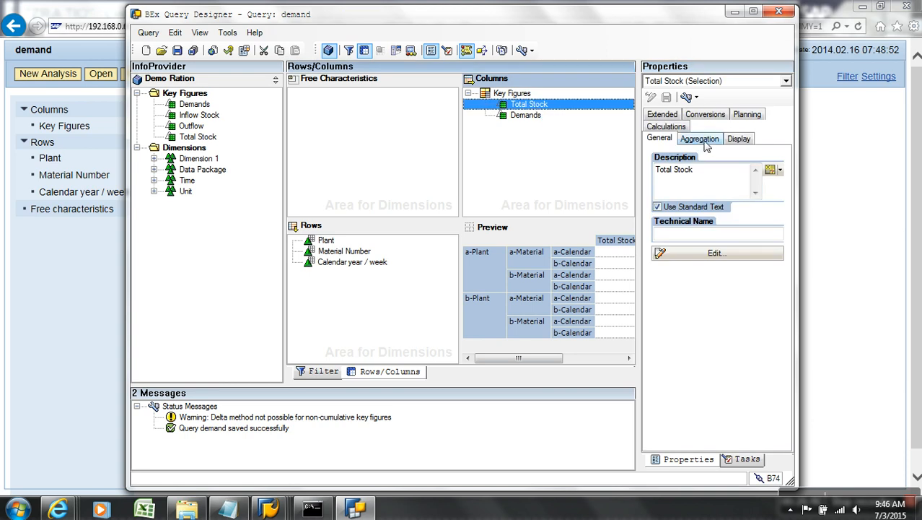
pyautogui.click(738, 140)
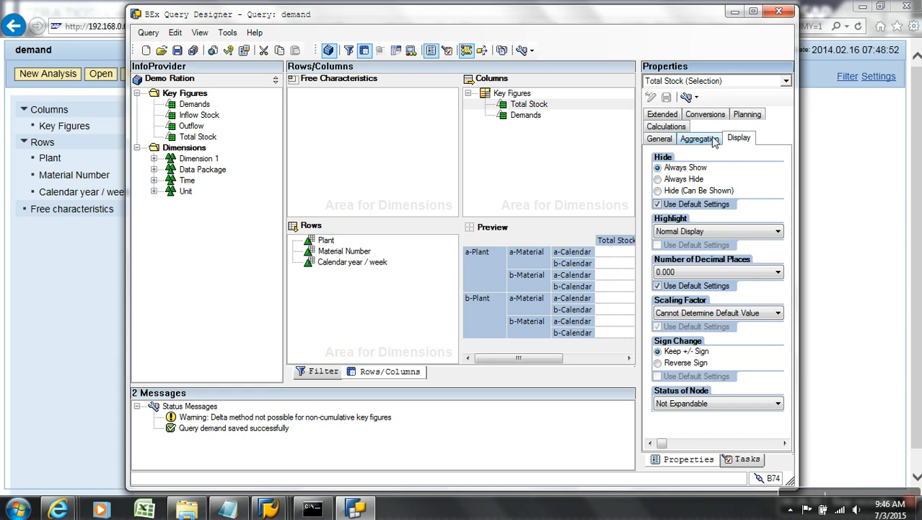
pyautogui.click(665, 115)
pyautogui.click(704, 244)
# - Save the query and refresh the web report to apply the Total Stock constant selection
pyautogui.click(177, 49)
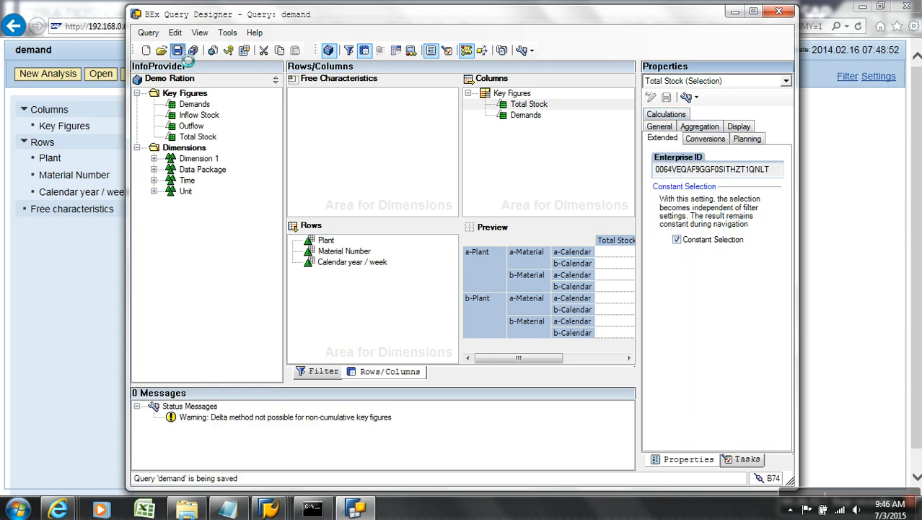
pyautogui.click(95, 325)
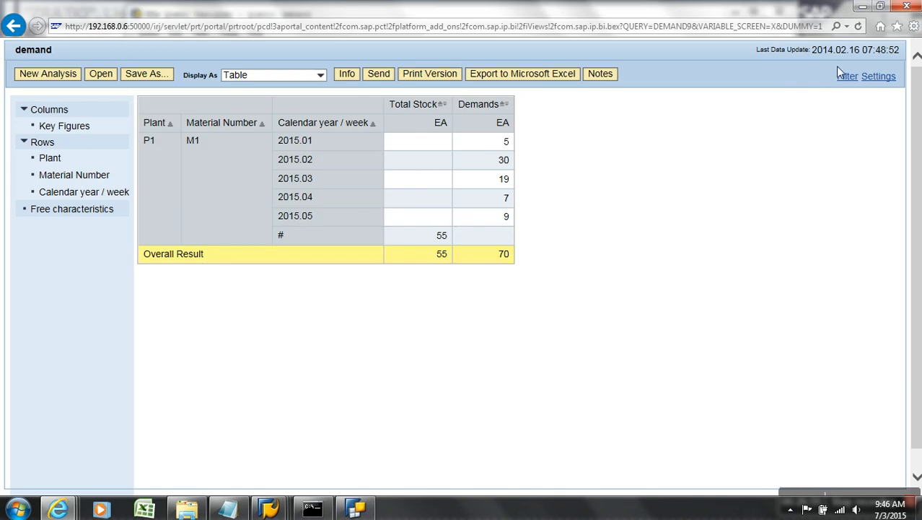
pyautogui.click(858, 26)
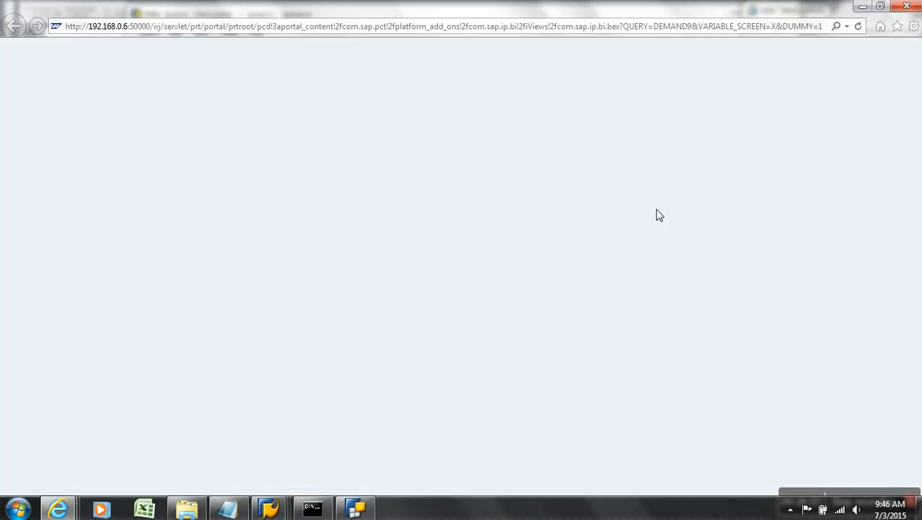
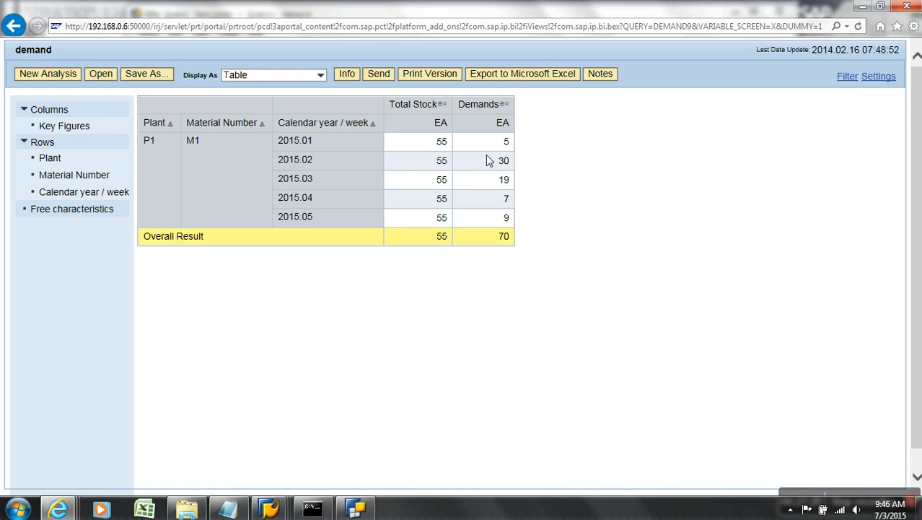
# - Return to BEx Query Designer and set the Demands key figure in the columns to be Cumulated
pyautogui.click(355, 509)
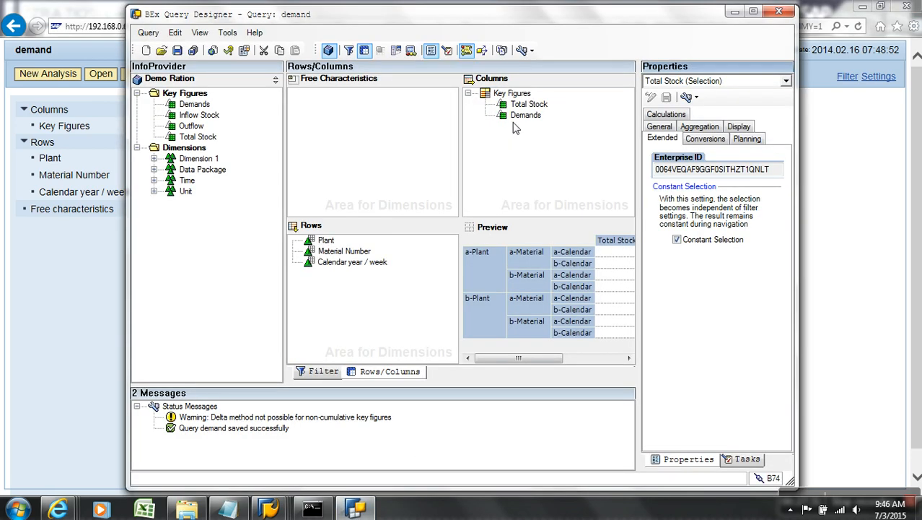
pyautogui.click(521, 115)
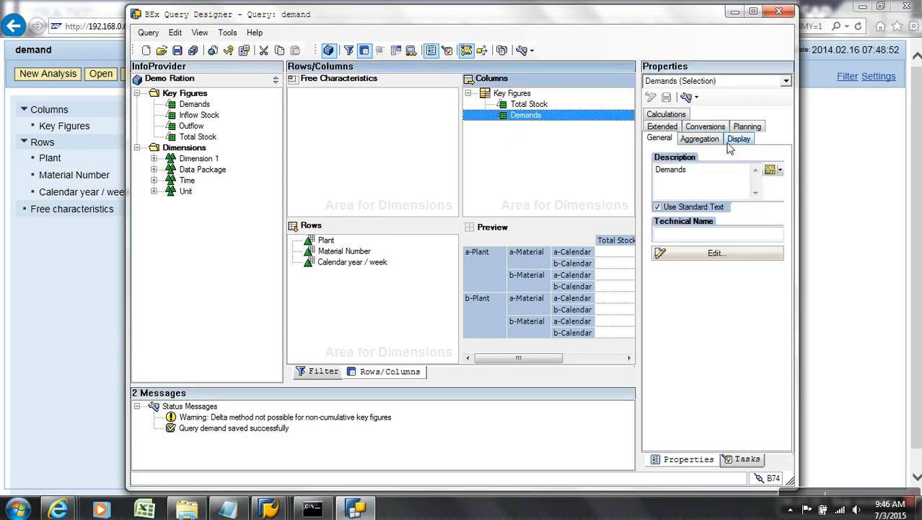
pyautogui.click(666, 115)
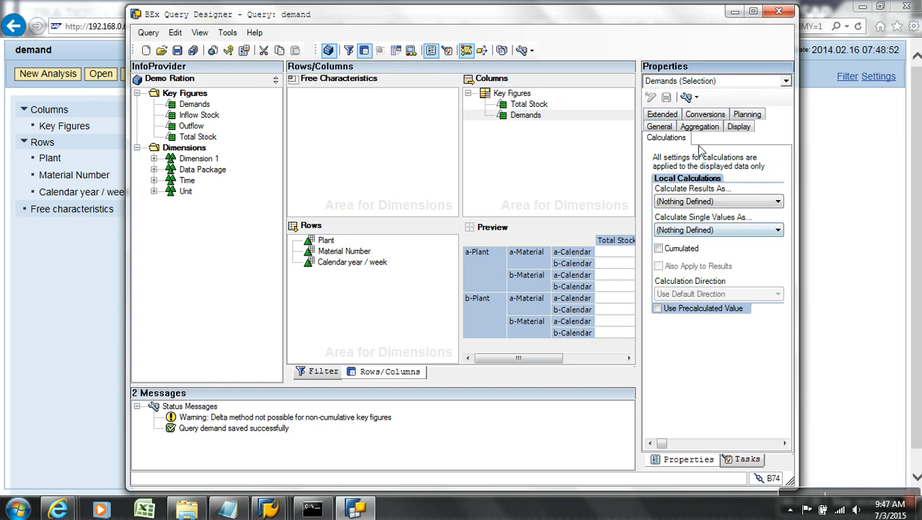
pyautogui.click(730, 128)
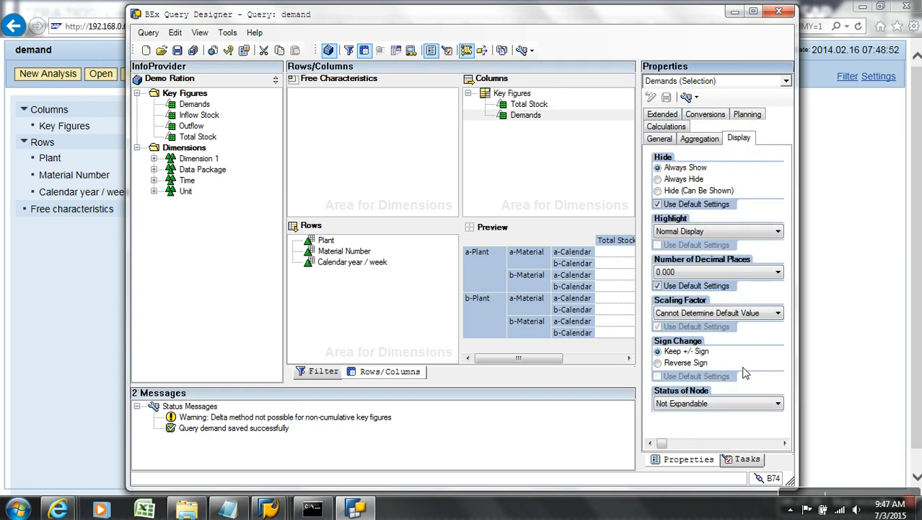
pyautogui.click(666, 127)
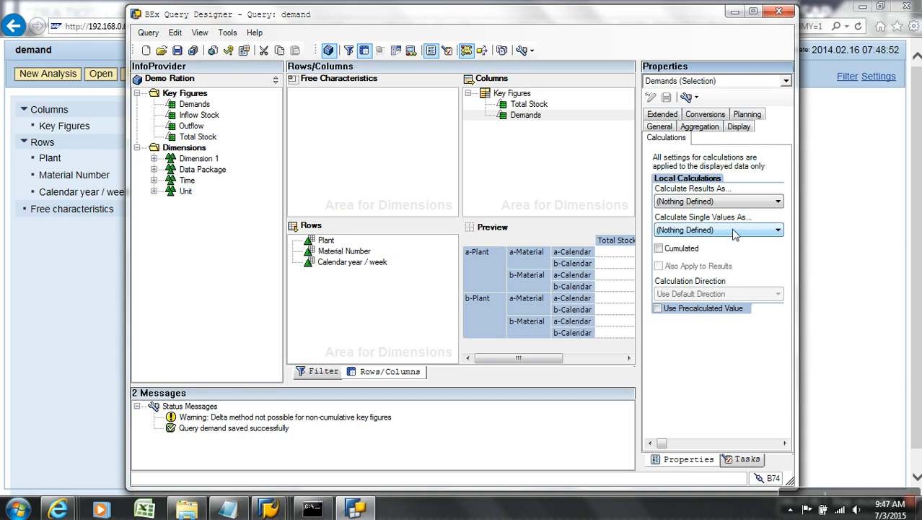
pyautogui.click(688, 249)
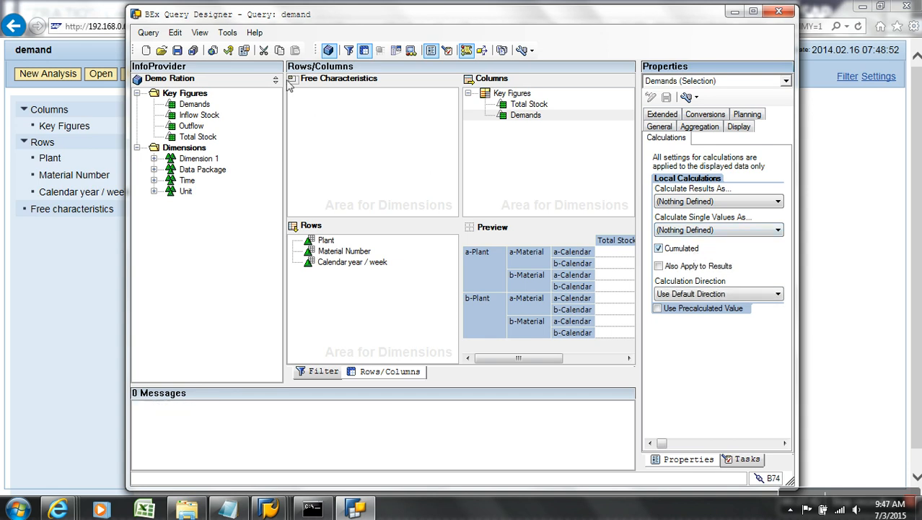
# - Save the query and refresh the web report to apply the cumulated Demands
pyautogui.click(177, 50)
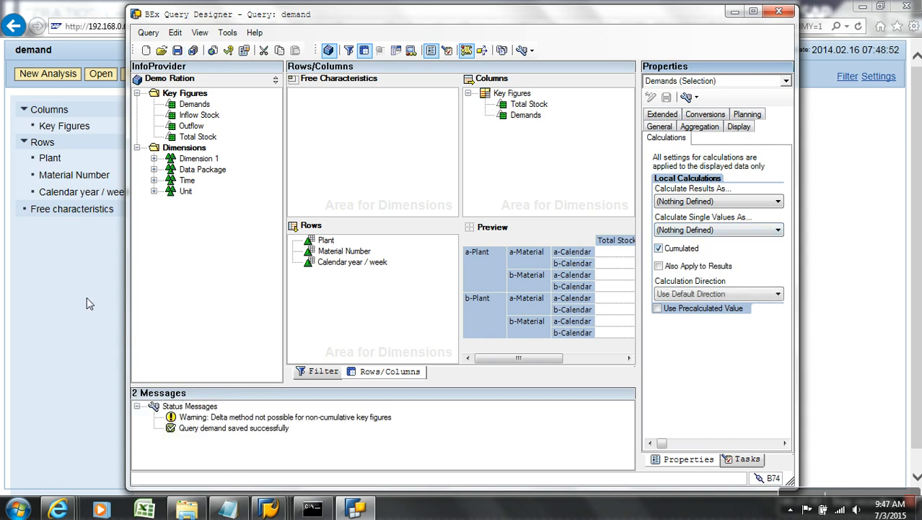
pyautogui.click(87, 297)
pyautogui.click(858, 26)
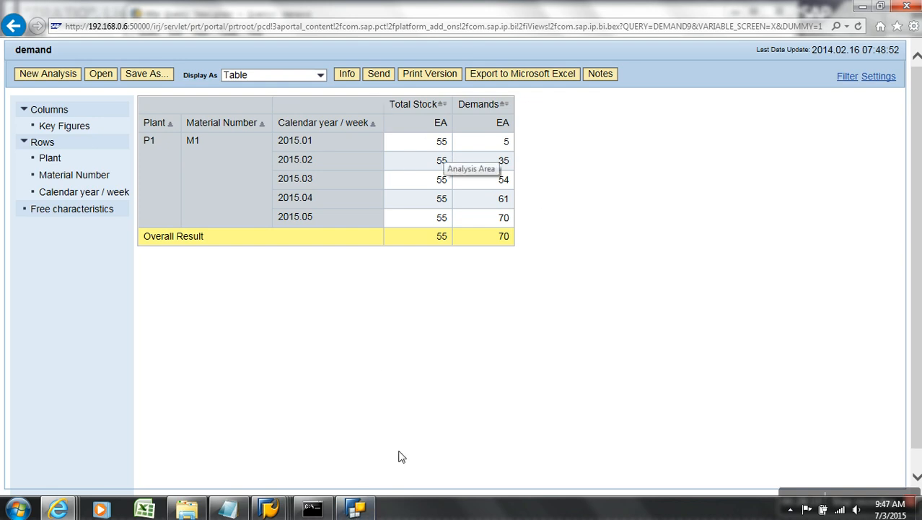
# - In BEx Query Designer, add a new formula to the Key Figures structure in the columns with the description Ration
pyautogui.click(360, 510)
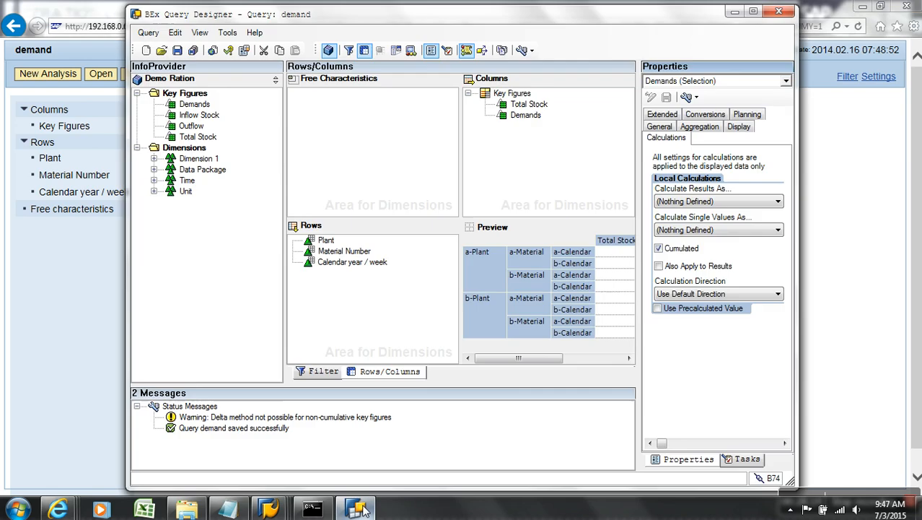
pyautogui.rightClick(517, 95)
pyautogui.click(568, 134)
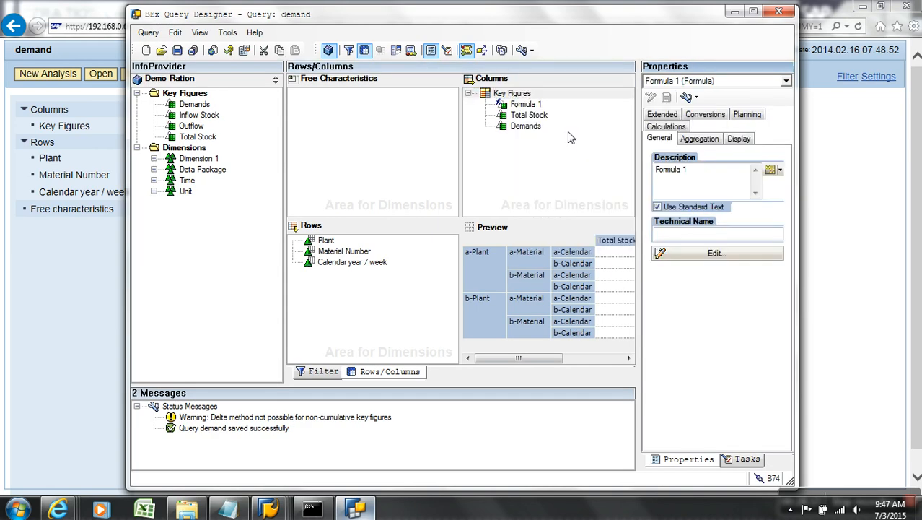
pyautogui.rightClick(536, 109)
pyautogui.click(562, 113)
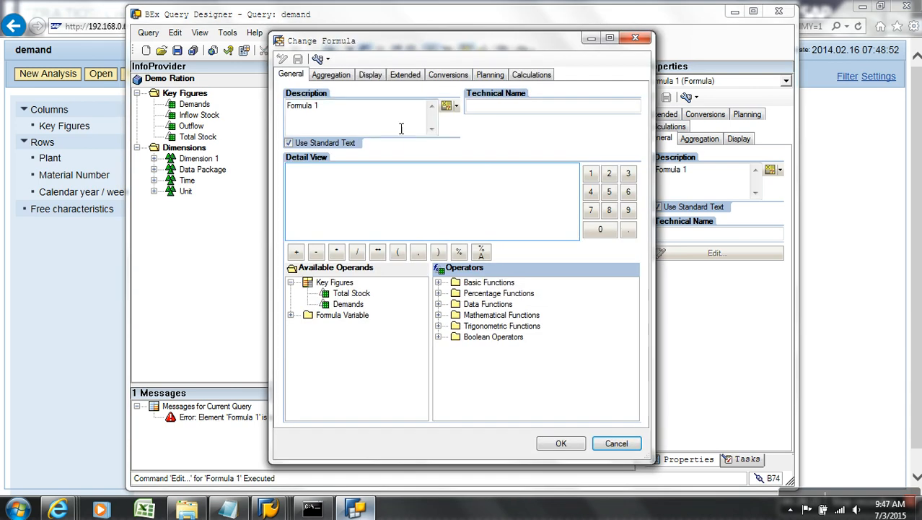
pyautogui.moveTo(342, 113); pyautogui.dragTo(247, 106)
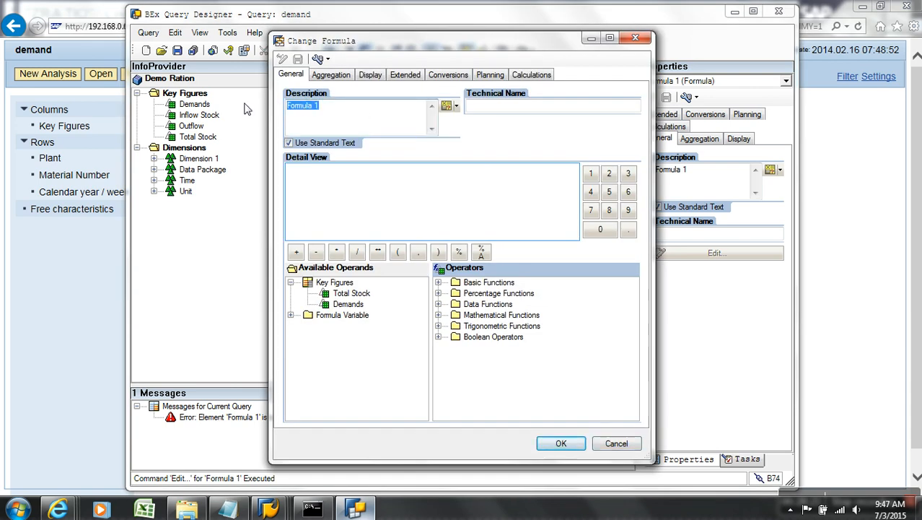
pyautogui.write('Ration')
# - Begin the Ration formula with NODIM( 'Demands' ) followed by the is less than operator
pyautogui.click(383, 208)
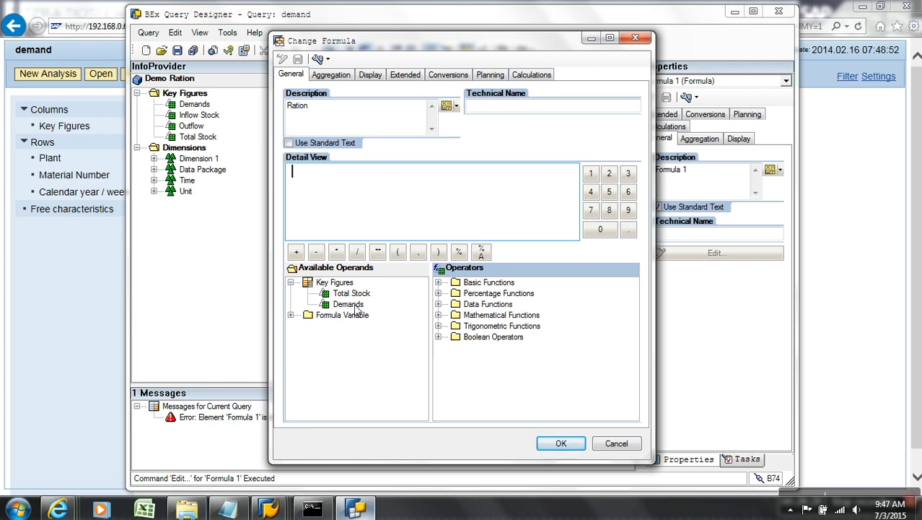
pyautogui.click(438, 304)
pyautogui.doubleClick(532, 359)
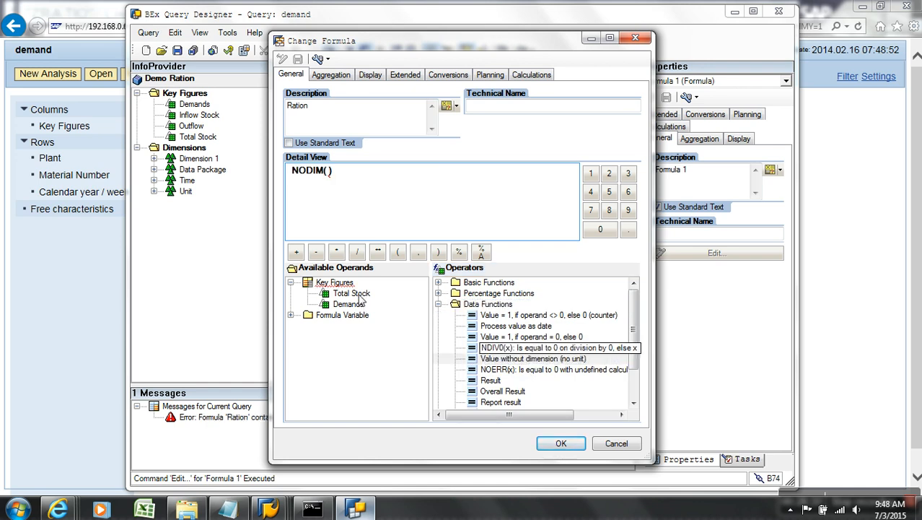
pyautogui.doubleClick(354, 304)
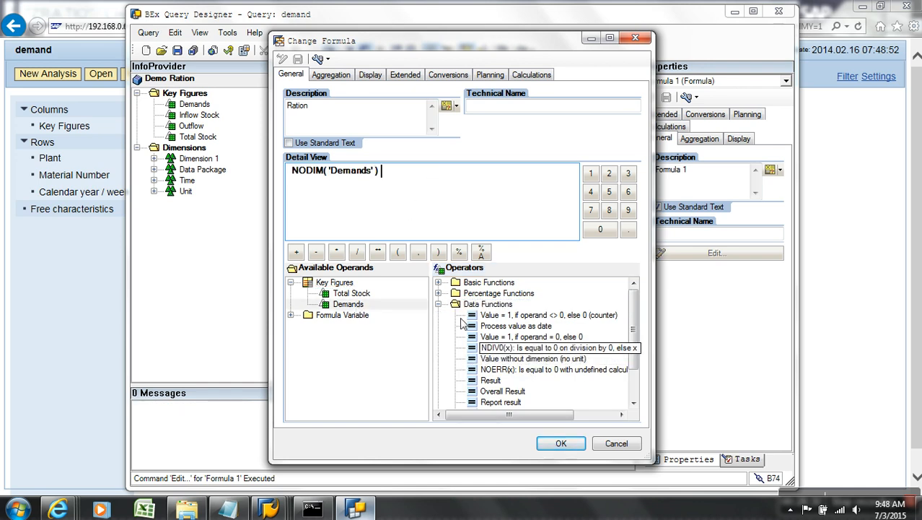
pyautogui.click(438, 303)
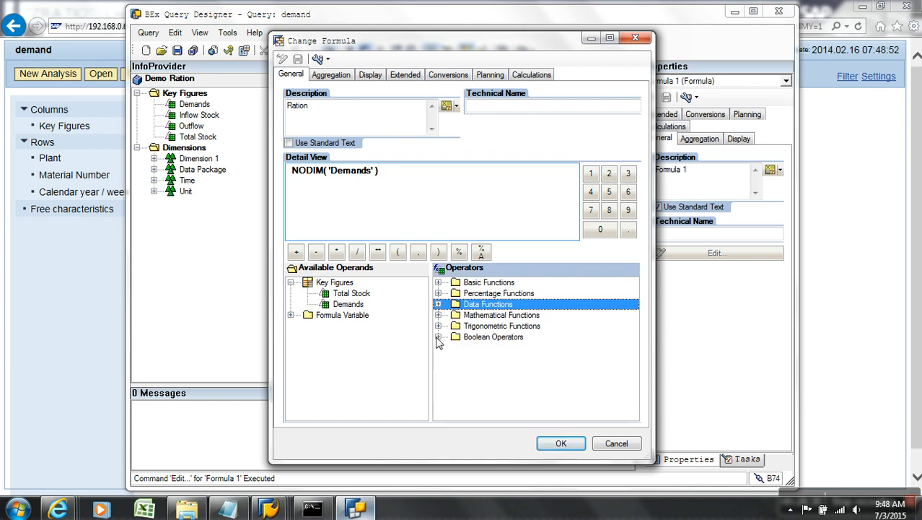
pyautogui.click(438, 336)
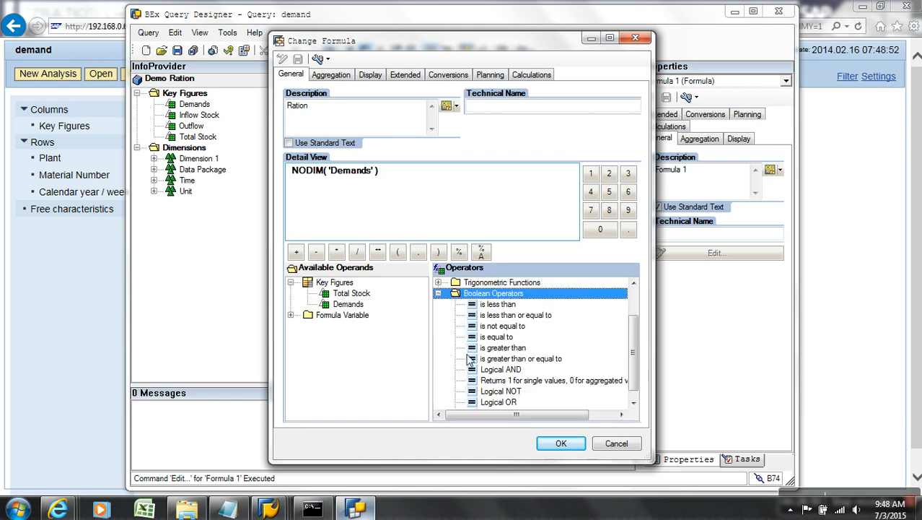
pyautogui.doubleClick(503, 305)
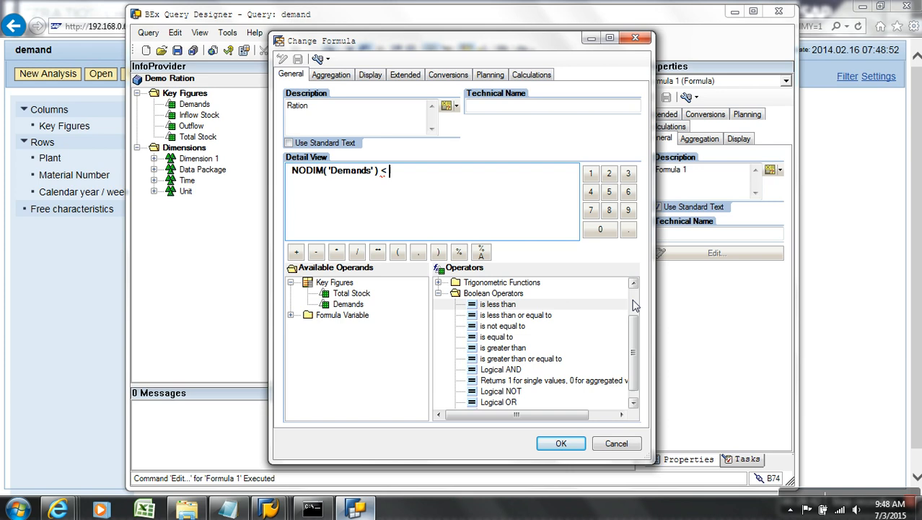
# - Complete the Ration comparison with NODIM( 'Demands' ) as its second operand, then accept the formula and save the query
pyautogui.scroll(2, 633, 305)
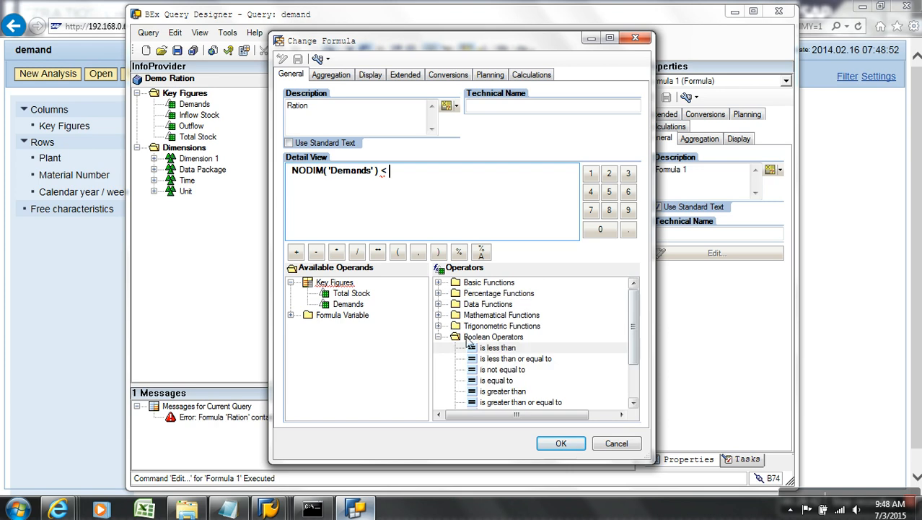
pyautogui.click(438, 303)
pyautogui.doubleClick(505, 348)
pyautogui.doubleClick(348, 304)
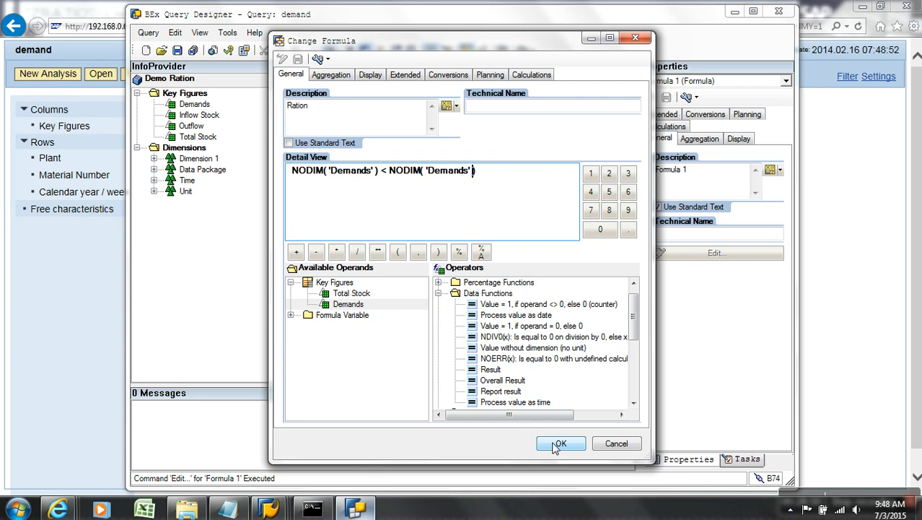
pyautogui.click(554, 446)
pyautogui.click(177, 50)
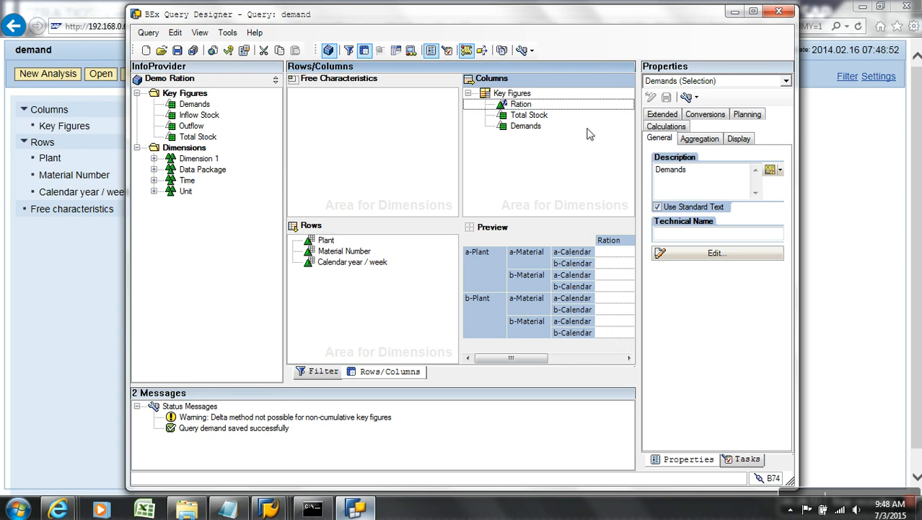
# - Try to move the Ration formula below Demands in the query columns, and refresh the web report
pyautogui.moveTo(516, 108); pyautogui.dragTo(522, 140)
pyautogui.click(867, 159)
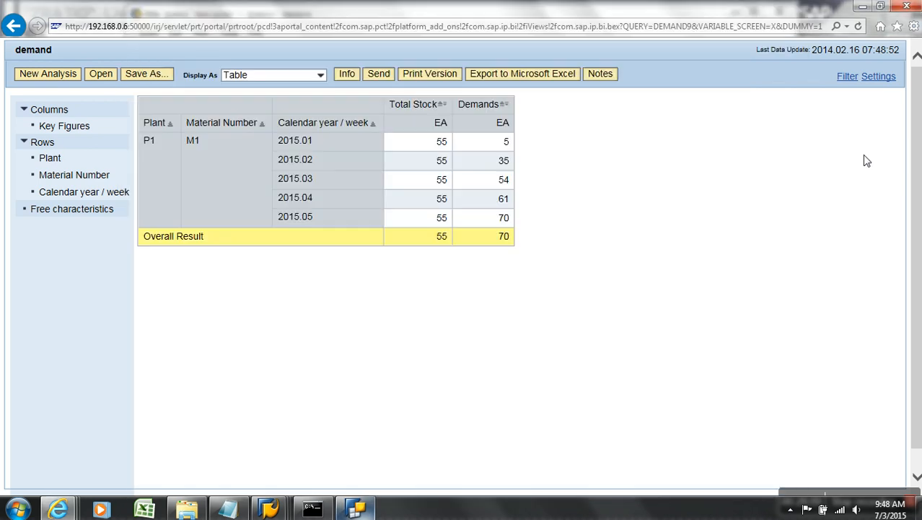
pyautogui.click(858, 27)
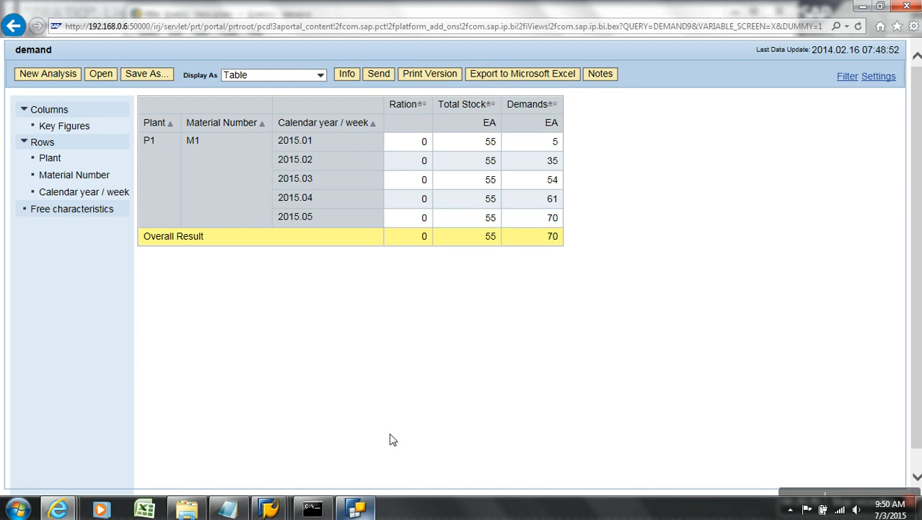
# - Remove Calendar year / week, Total Stock and Demands from the web report table, leaving only Ration by plant and material
pyautogui.moveTo(329, 127); pyautogui.dragTo(148, 336)
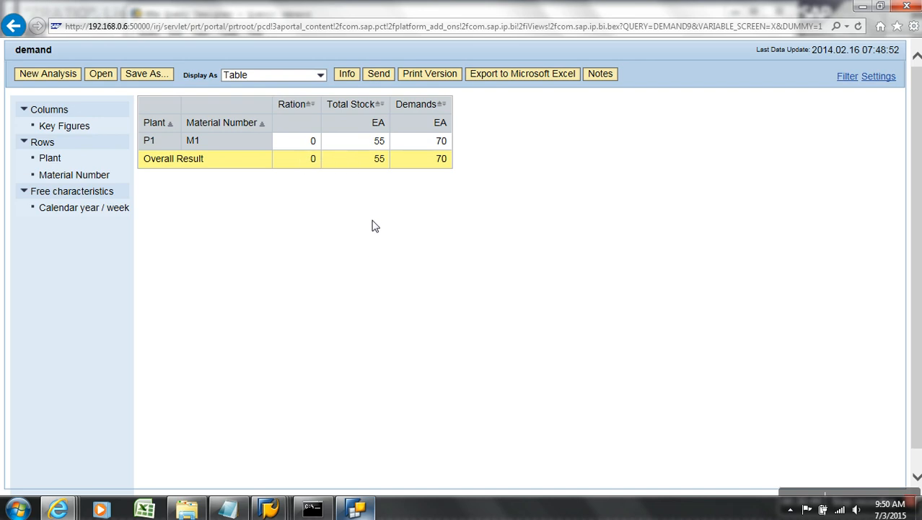
pyautogui.moveTo(353, 107); pyautogui.dragTo(126, 276)
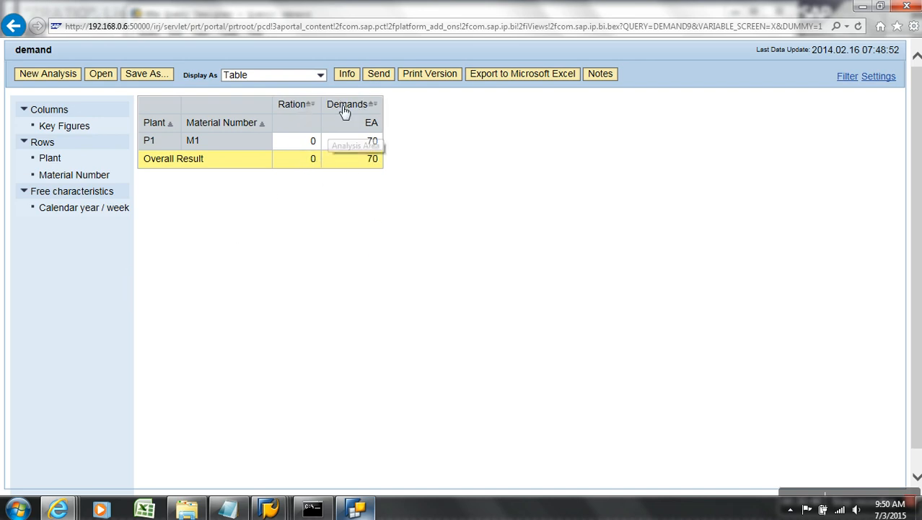
pyautogui.moveTo(343, 104); pyautogui.dragTo(111, 242)
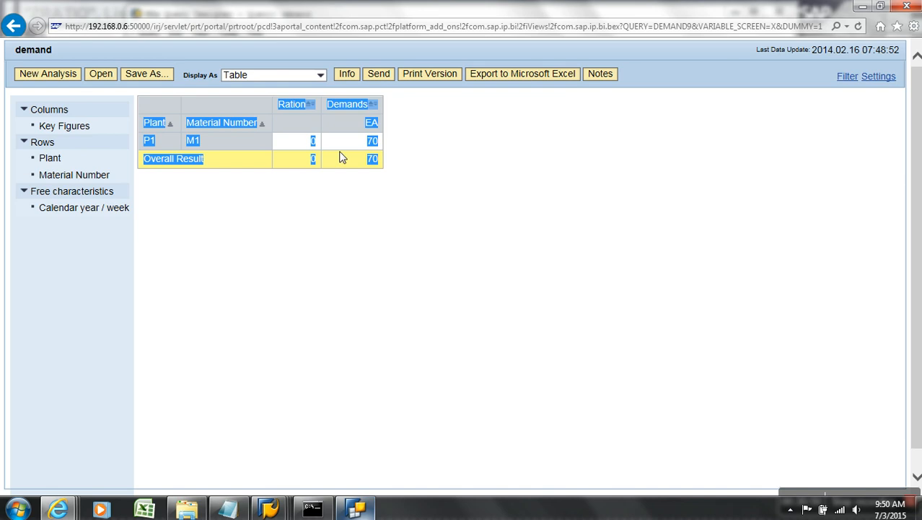
pyautogui.click(529, 137)
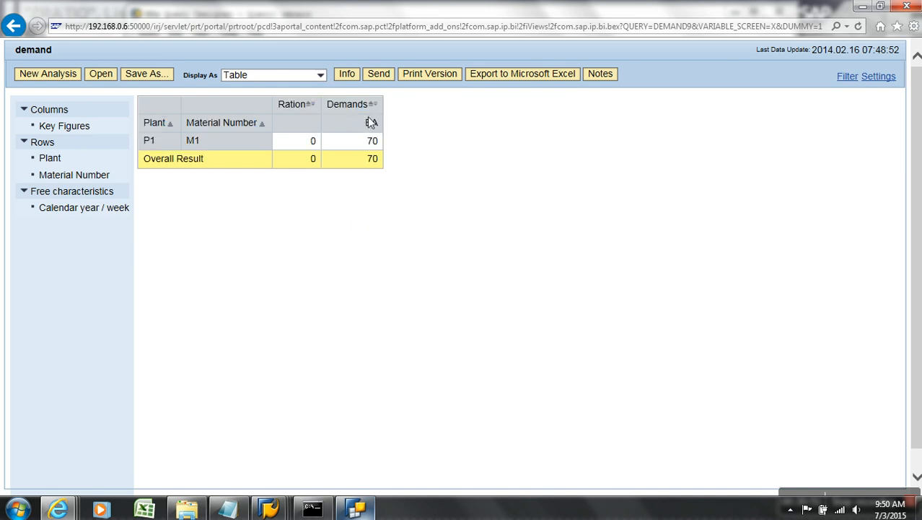
pyautogui.moveTo(364, 108); pyautogui.dragTo(210, 294)
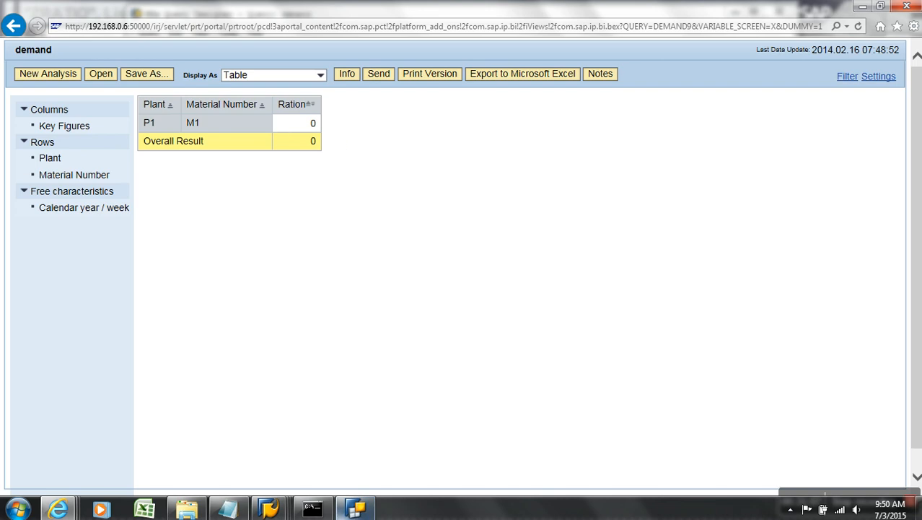
# - Switch to the SAP session with the ZRATIO list output and return to the Data Warehousing Workbench
pyautogui.moveTo(272, 511)
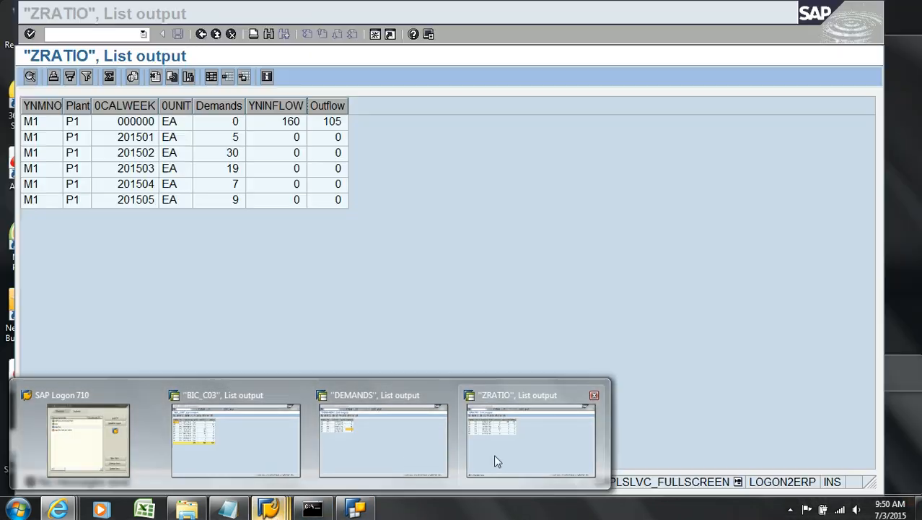
pyautogui.click(495, 459)
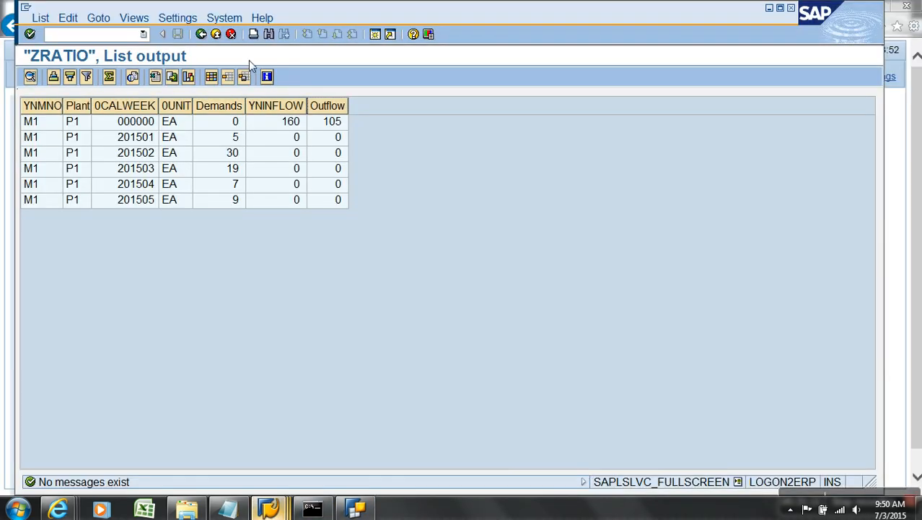
pyautogui.click(215, 34)
pyautogui.click(215, 35)
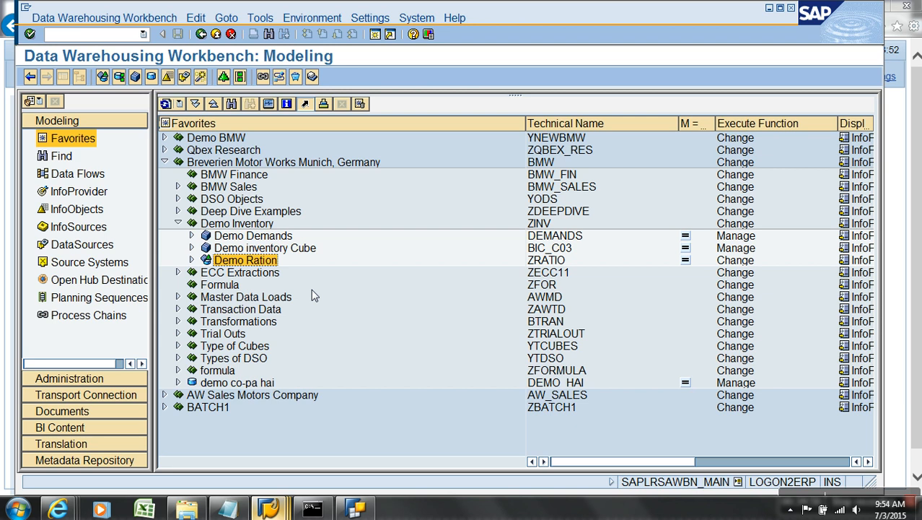
pyautogui.rightClick(272, 240)
pyautogui.click(360, 408)
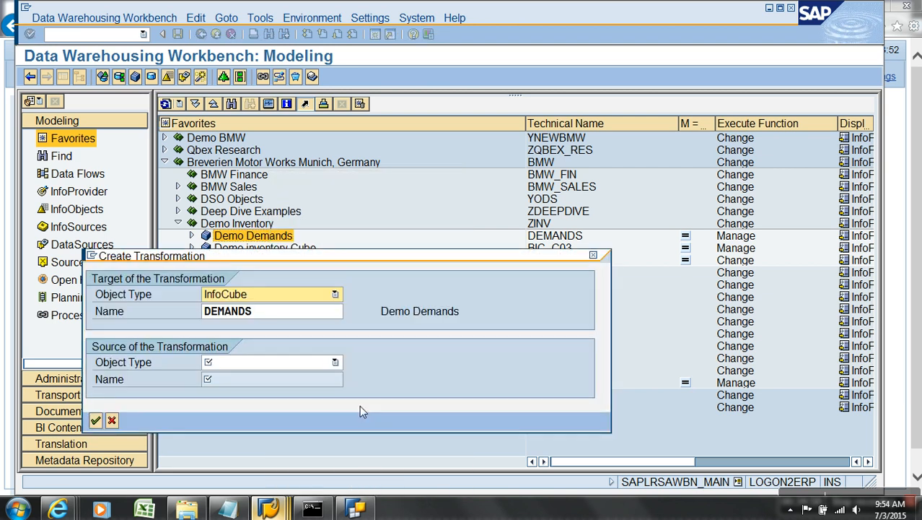
pyautogui.click(282, 366)
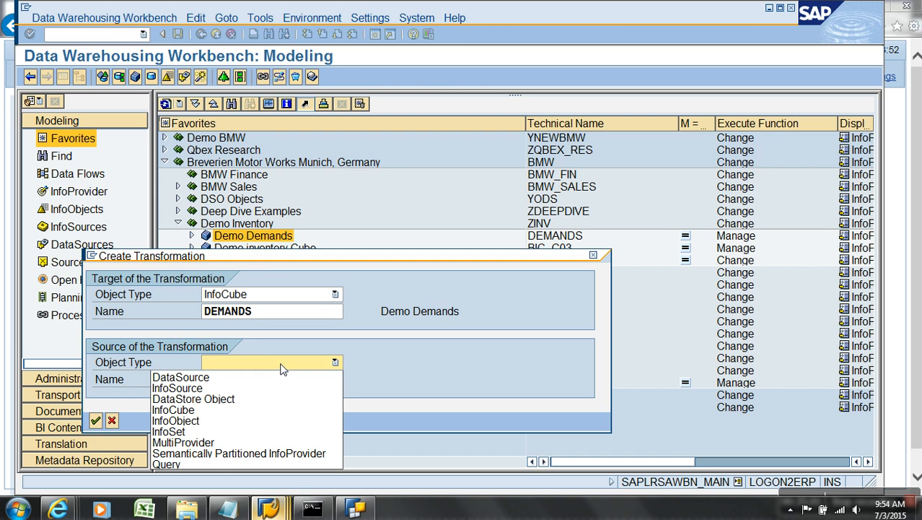
pyautogui.click(203, 464)
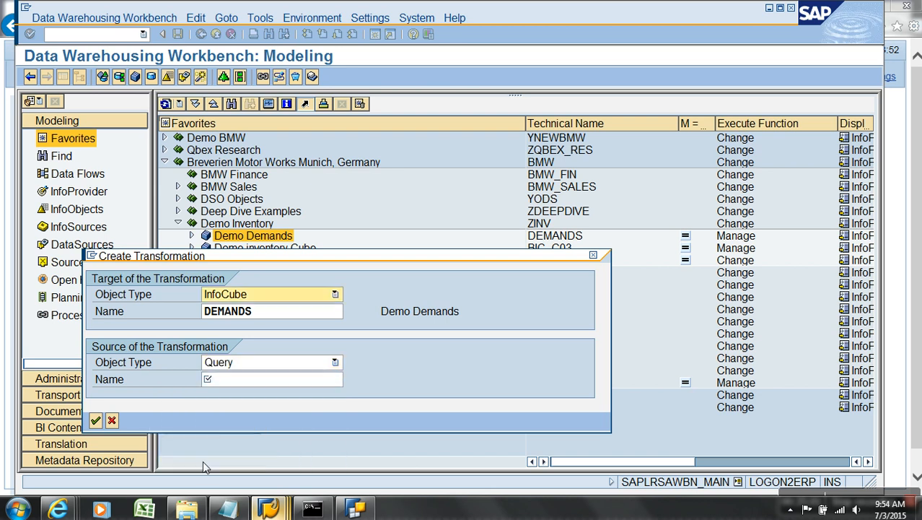
pyautogui.click(336, 363)
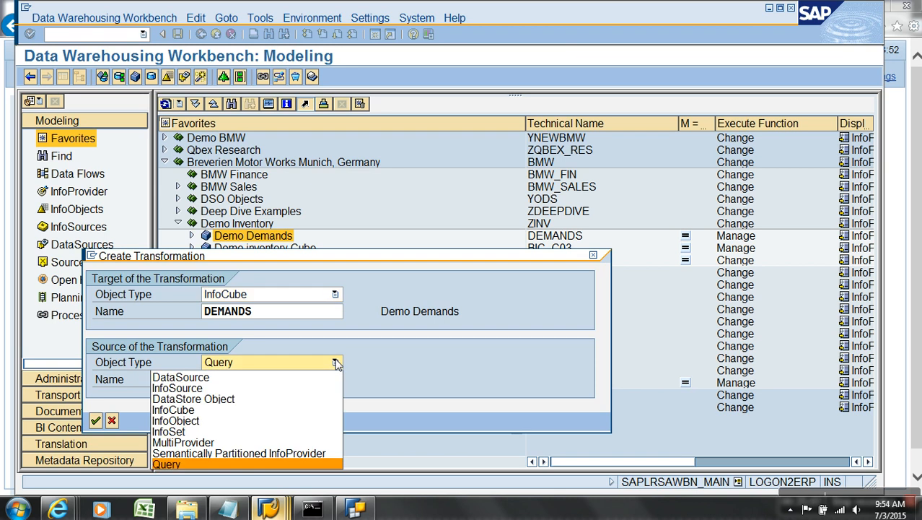
pyautogui.click(337, 364)
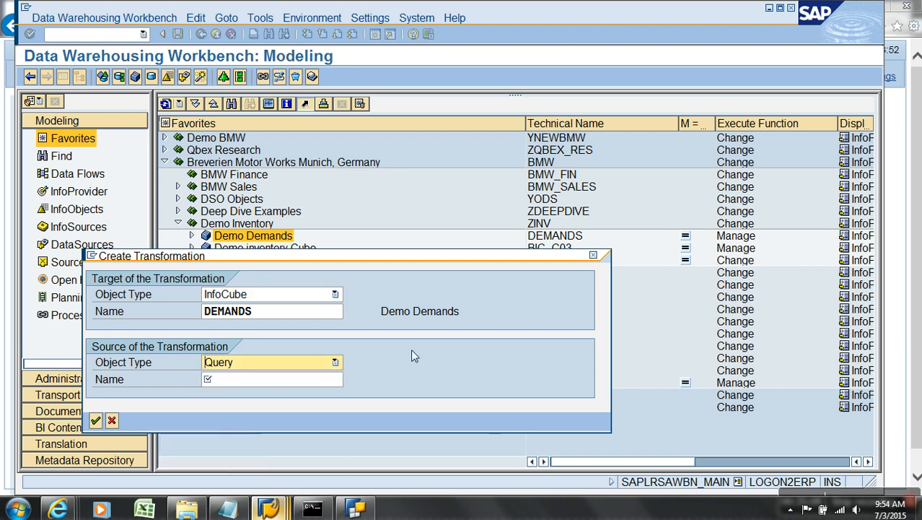
pyautogui.click(316, 383)
pyautogui.moveTo(357, 509)
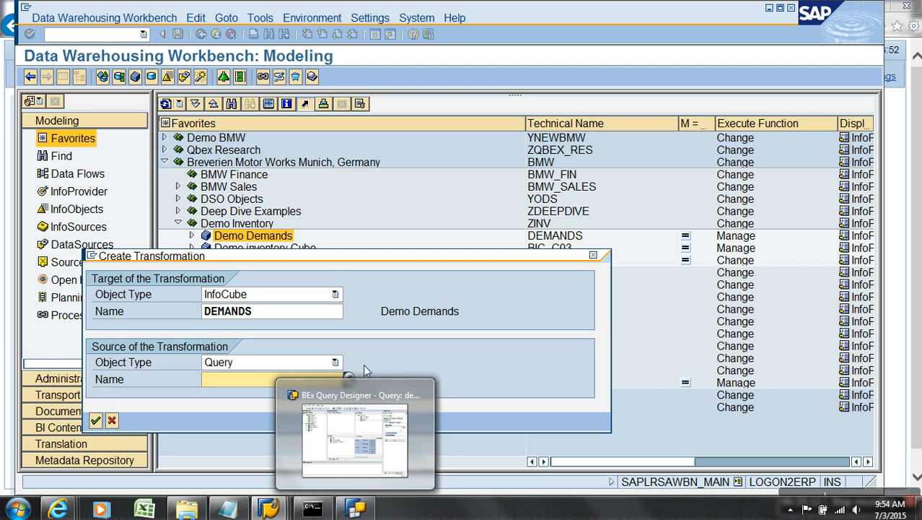
pyautogui.click(345, 379)
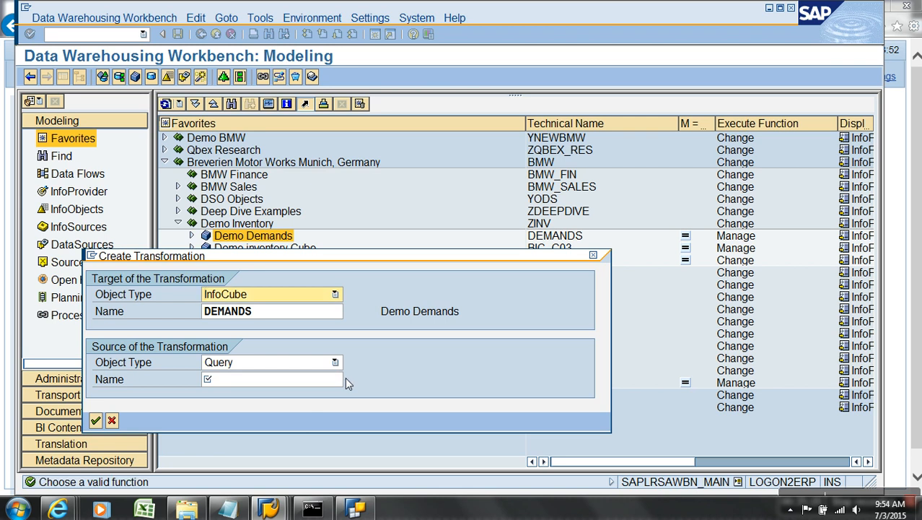
pyautogui.click(111, 420)
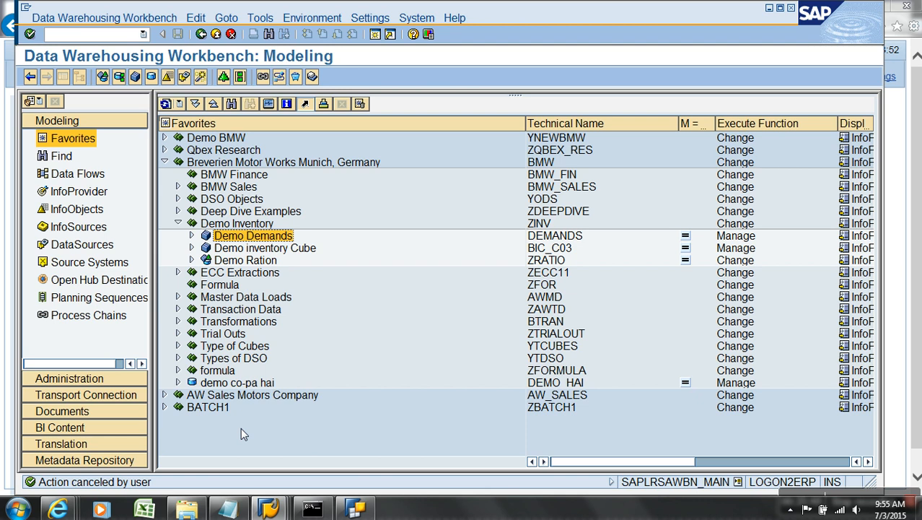
pyautogui.moveTo(314, 508)
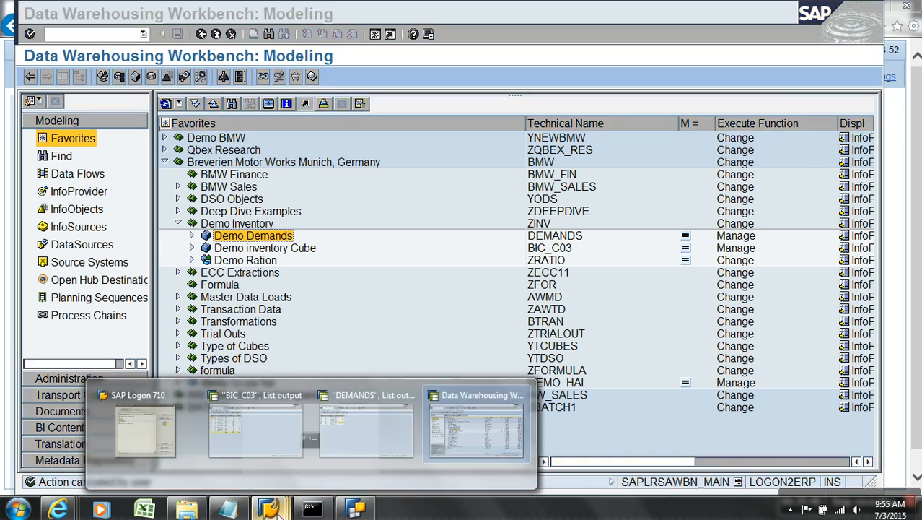
pyautogui.click(491, 462)
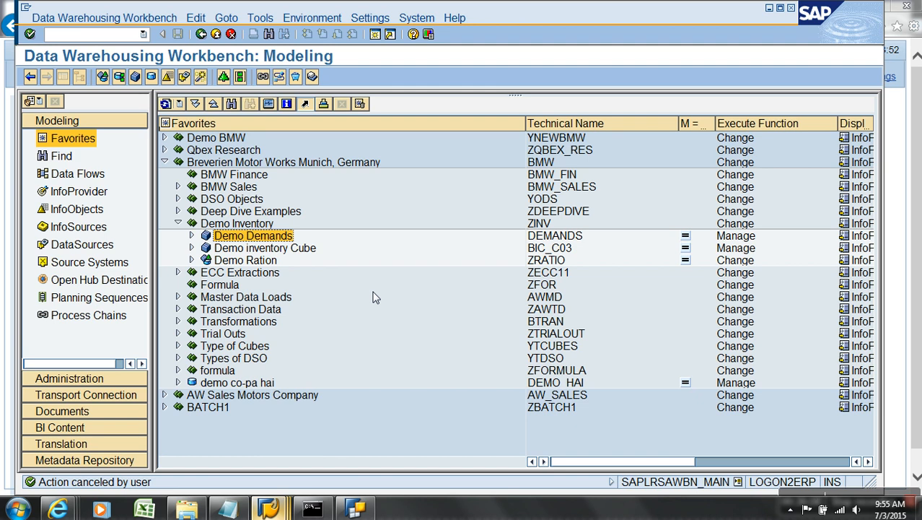
# - Create a DataStore object actratio with the description Demand Ratio in the Demo Inventory InfoArea
pyautogui.rightClick(261, 224)
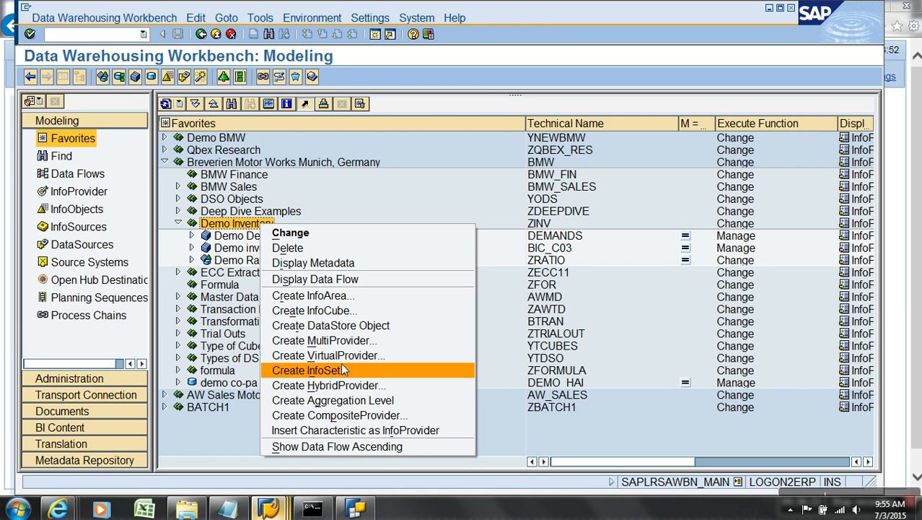
pyautogui.click(363, 326)
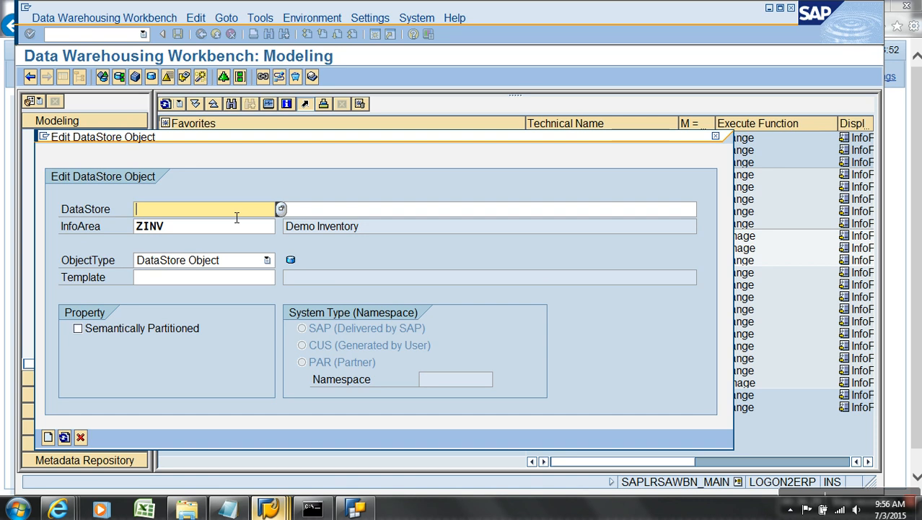
pyautogui.write('actratio')
pyautogui.click(382, 215)
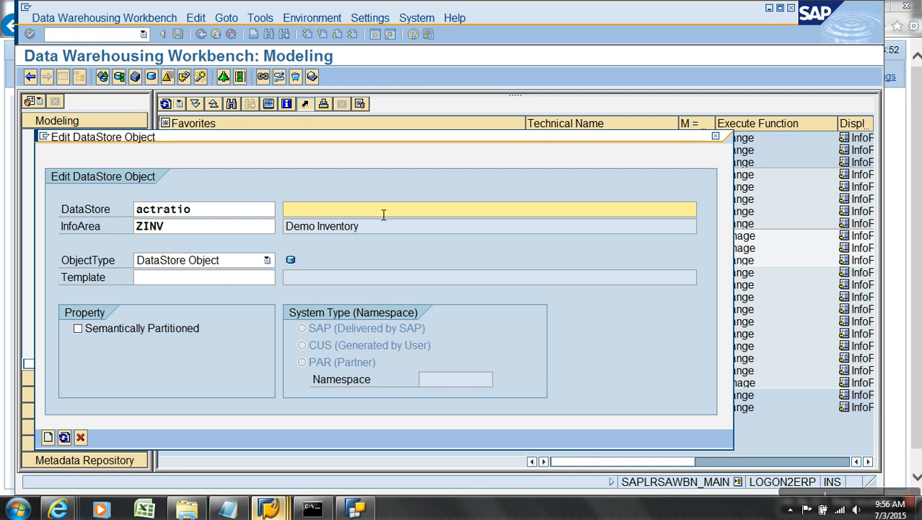
pyautogui.write('Ratio')
pyautogui.write('Demand')
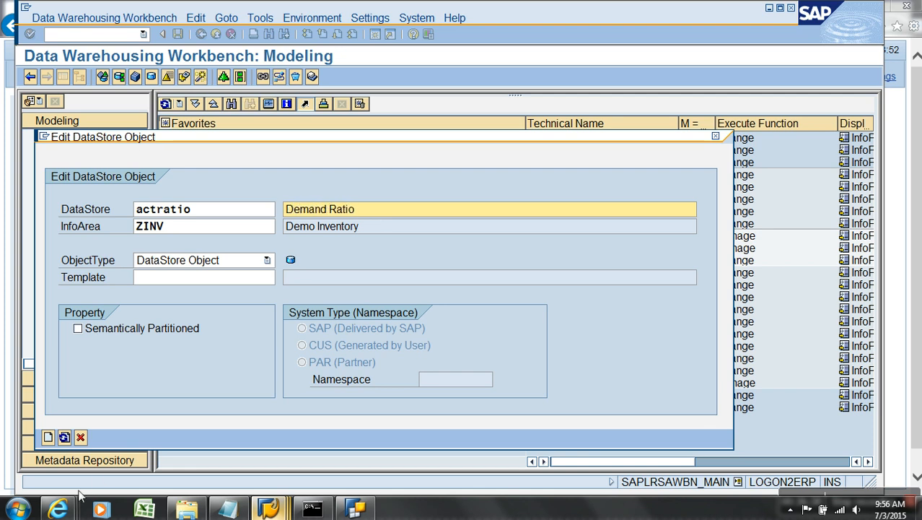
pyautogui.click(47, 437)
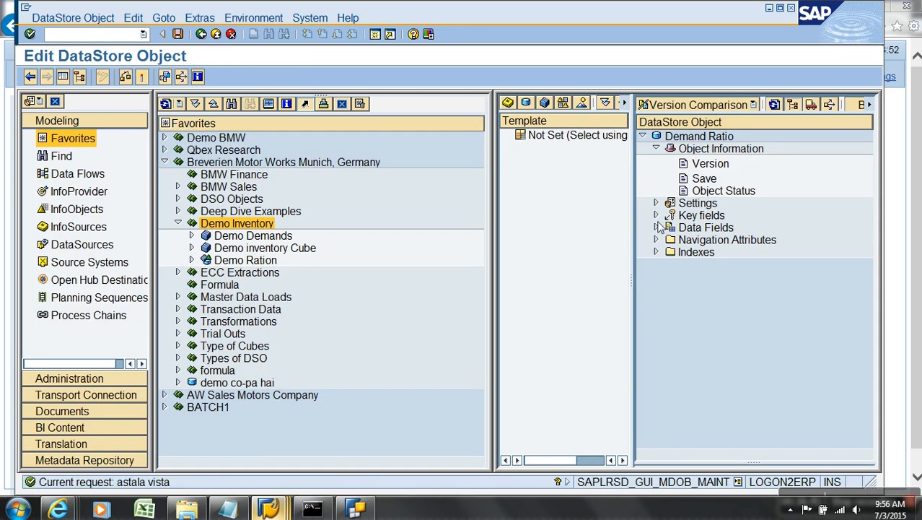
# - Insert the InfoObjects ynmno and ynplant into the key fields of the Demand Ratio DataStore object
pyautogui.rightClick(704, 216)
pyautogui.click(733, 257)
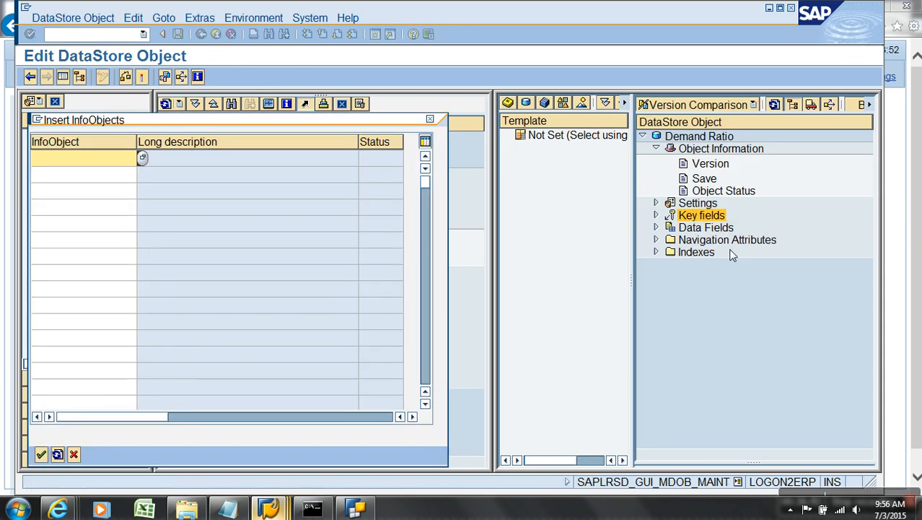
pyautogui.write('ynmno')
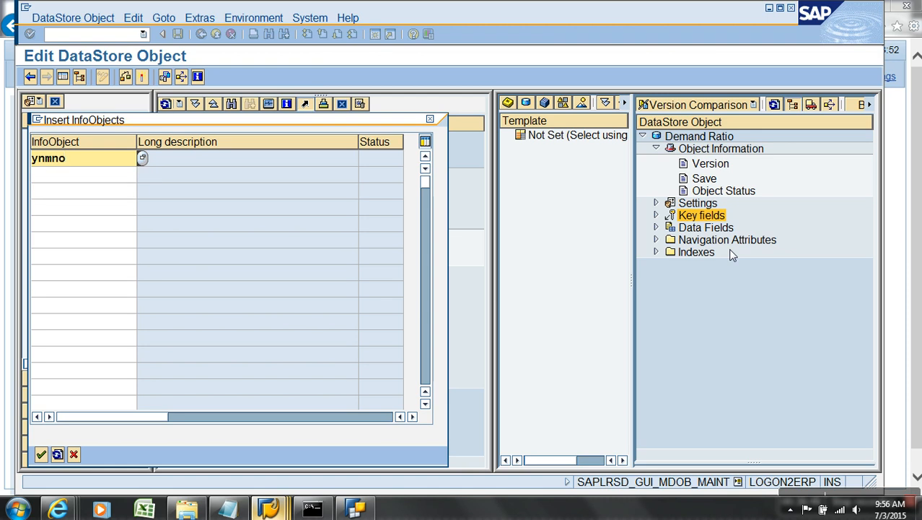
pyautogui.press('Down')
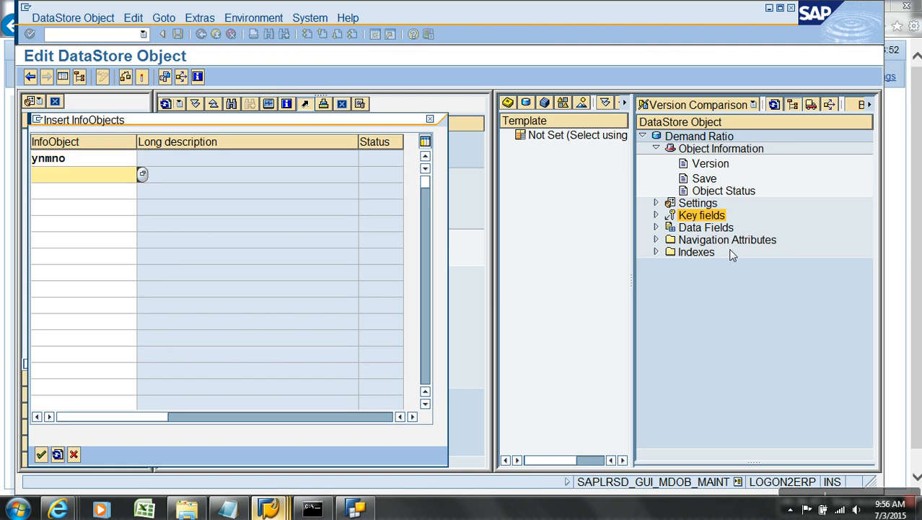
pyautogui.write('ynpl')
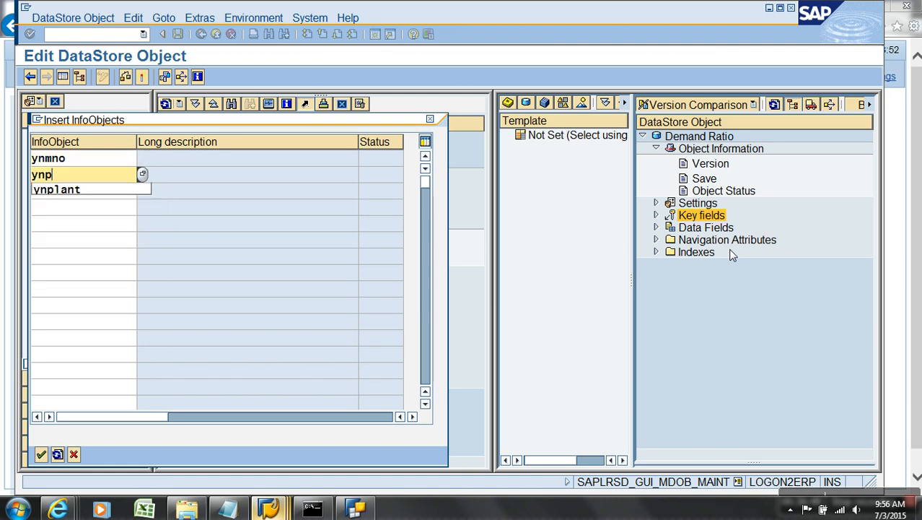
pyautogui.press('Down')
pyautogui.press('Return')
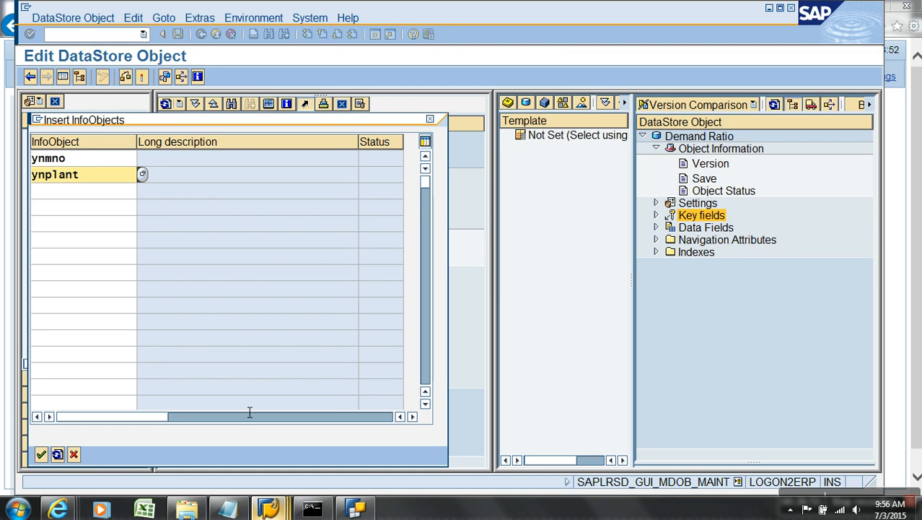
pyautogui.click(41, 455)
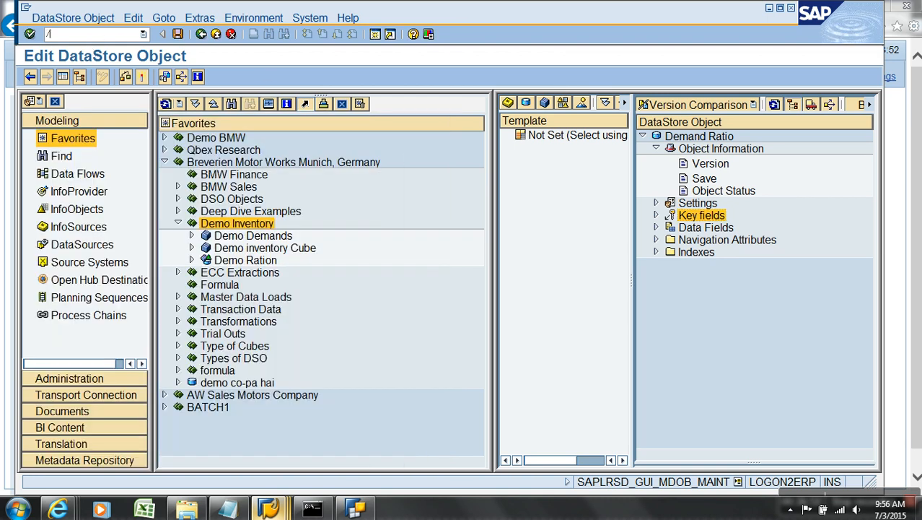
# - Open transaction RSD1 in a new session and create characteristic ZDRATIO with the long description Demand Ratio
pyautogui.write('/orsd1')
pyautogui.press('Return')
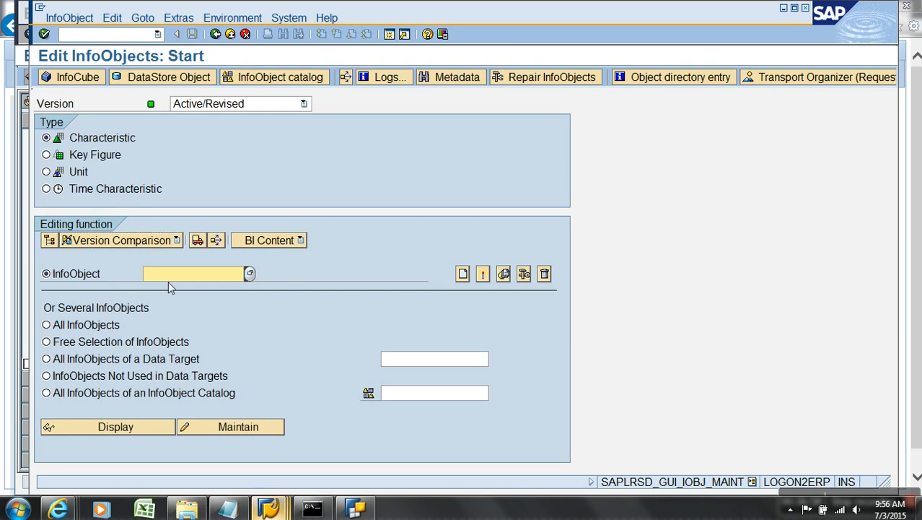
pyautogui.write('zdra')
pyautogui.moveTo(198, 280); pyautogui.dragTo(139, 278)
pyautogui.hotkey('ctrl', 'c')
pyautogui.click(463, 274)
pyautogui.write('Demand Ratio')
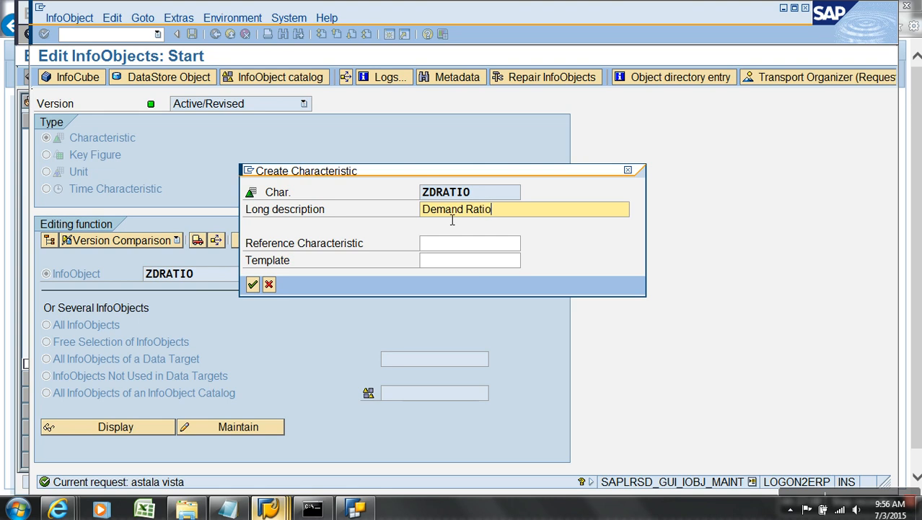
pyautogui.press('Return')
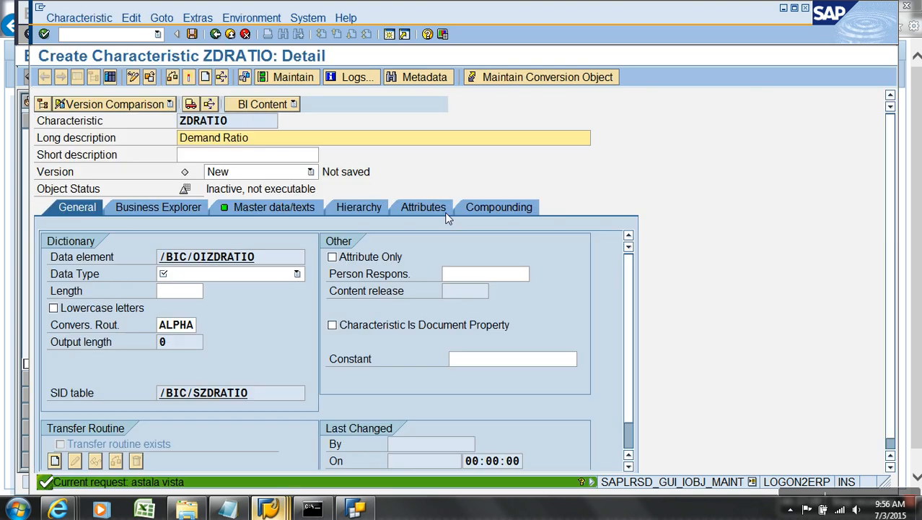
# - Cancel the creation of characteristic ZDRATIO and confirm removing the unsaved InfoObject
pyautogui.click(239, 273)
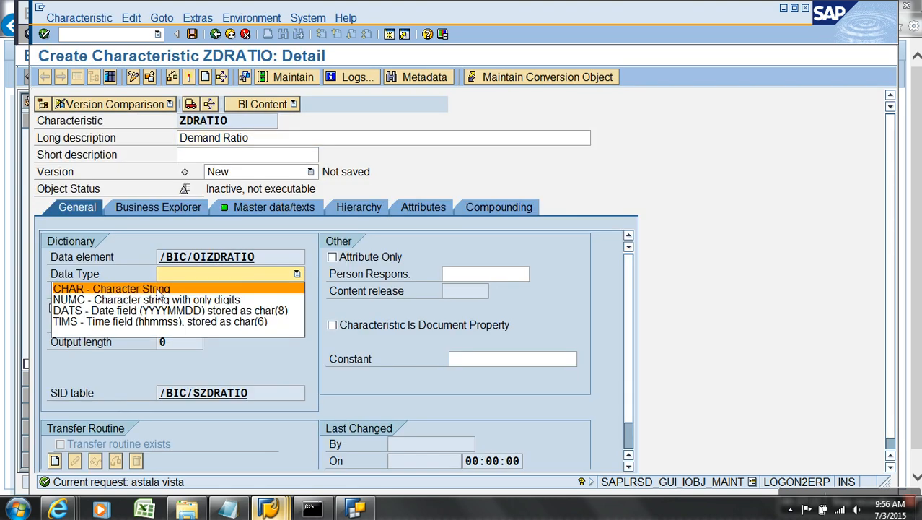
pyautogui.click(230, 34)
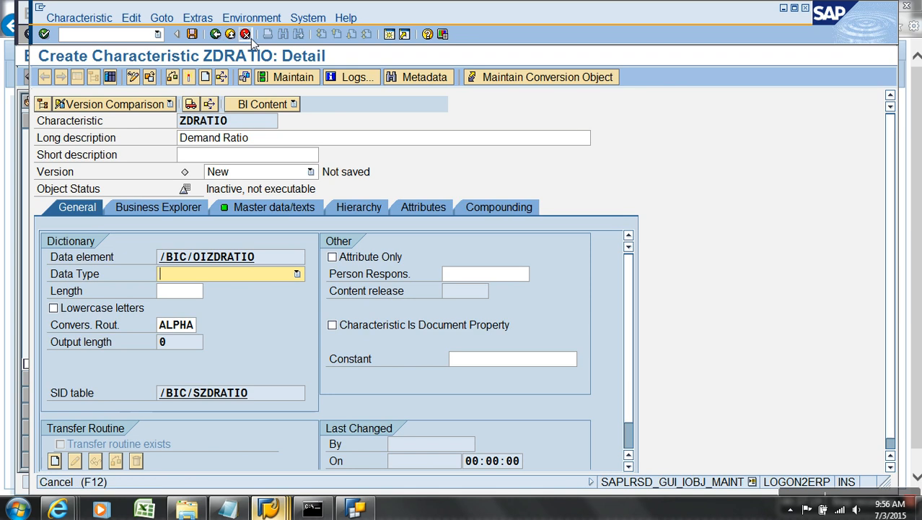
pyautogui.click(246, 36)
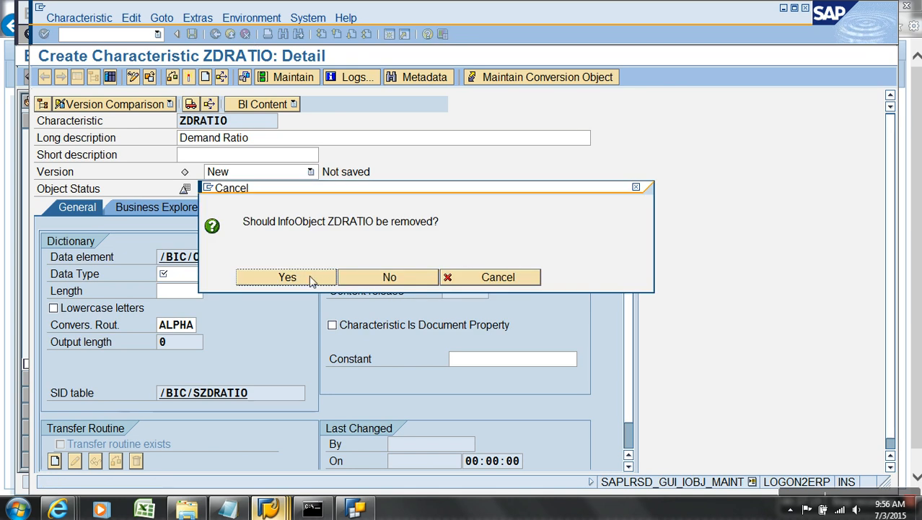
pyautogui.click(288, 277)
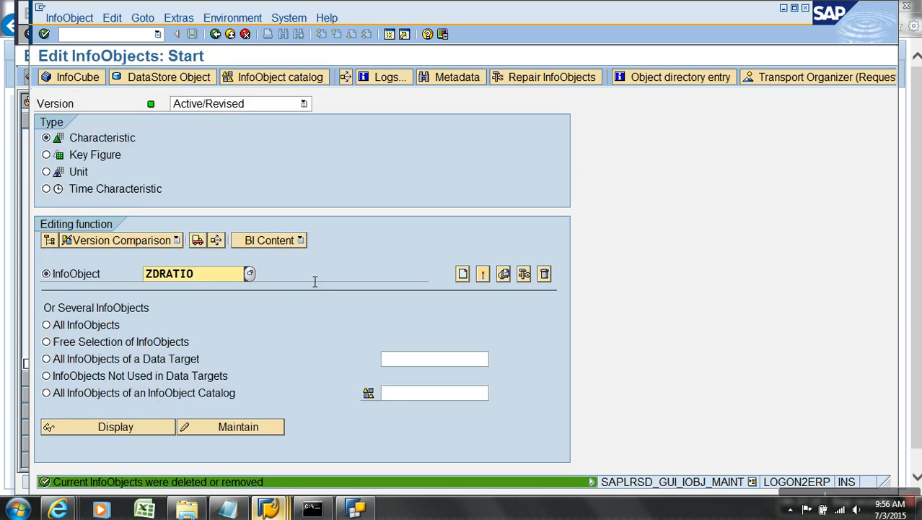
# - Create key figure ZDRATIO with the long description Demand Ratio and set its type to Integer
pyautogui.click(87, 155)
pyautogui.click(463, 273)
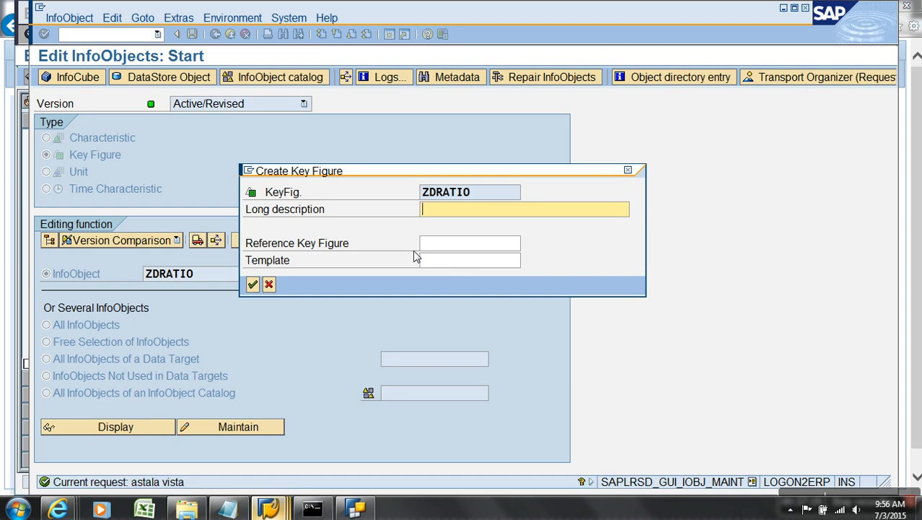
pyautogui.write('Demand Ratio')
pyautogui.press('Return')
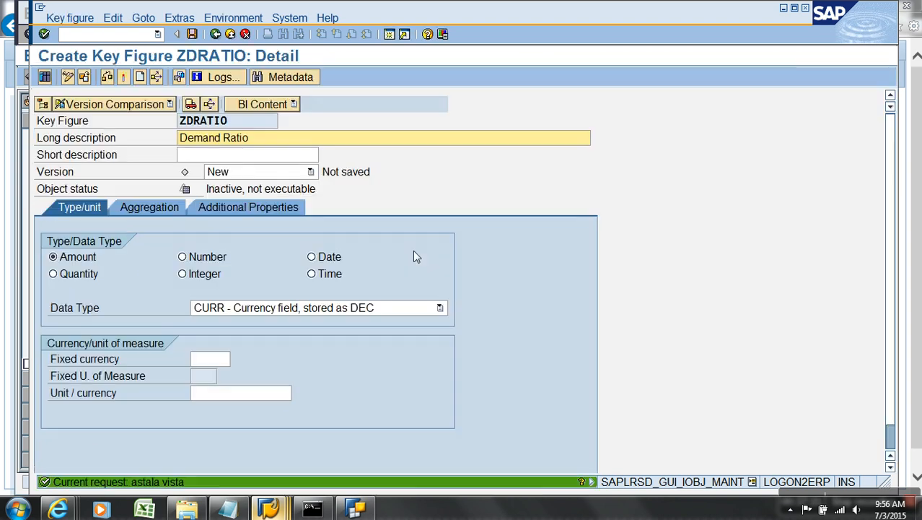
pyautogui.click(193, 275)
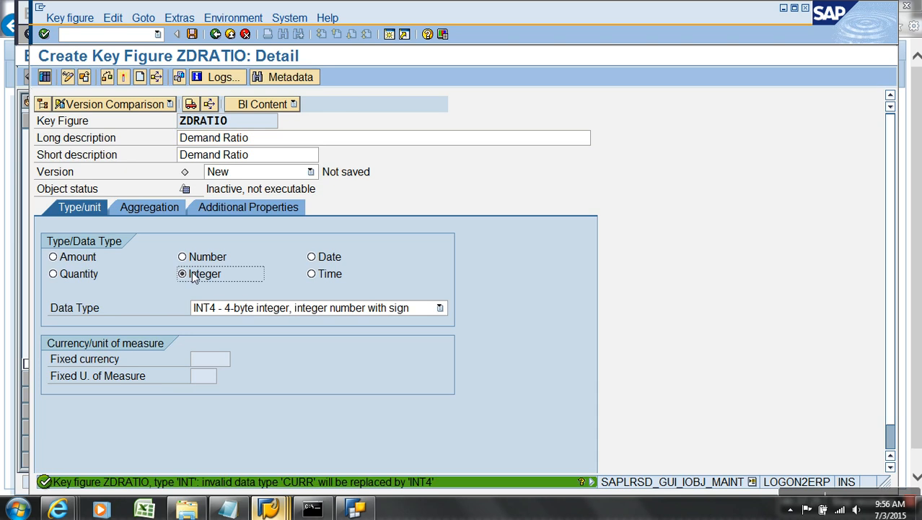
# - Set the type of key figure ZDRATIO to Number, activate it and return to the DataStore object
pyautogui.click(196, 260)
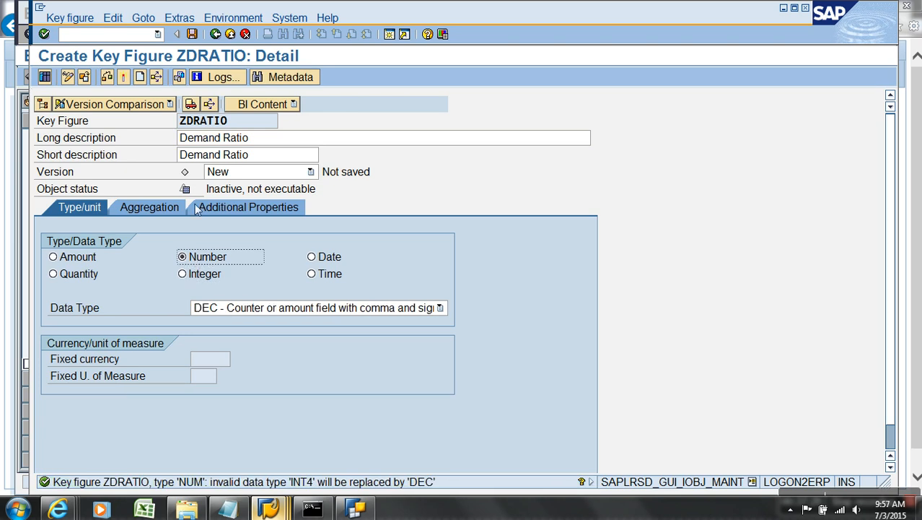
pyautogui.click(124, 76)
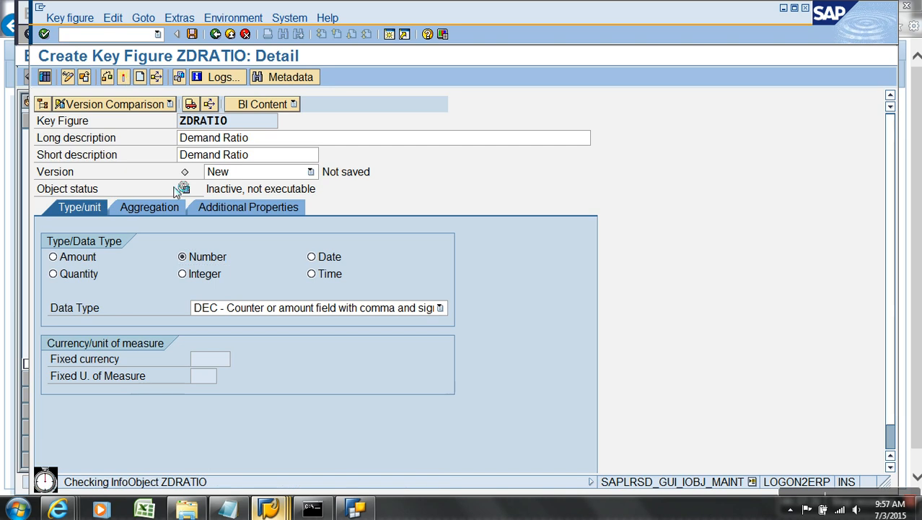
pyautogui.press('F3')
# - Insert the InfoObject ZDRATIO directly into the DataStore object's data fields, and expand the data fields and key fields
pyautogui.rightClick(686, 228)
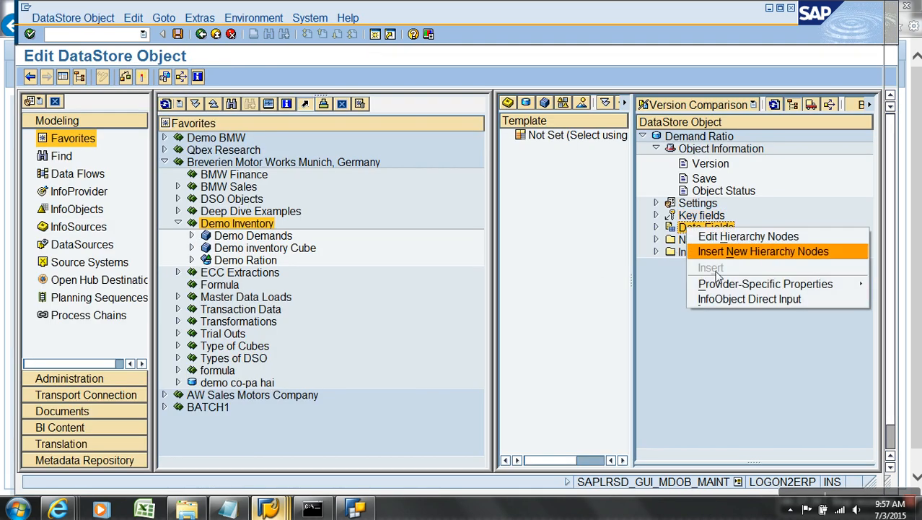
pyautogui.click(729, 298)
pyautogui.write('zdratio')
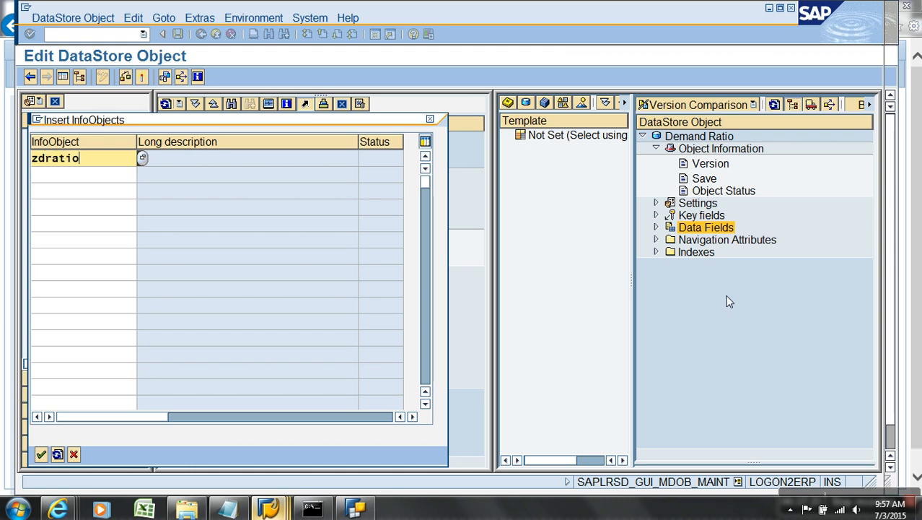
pyautogui.press('Return')
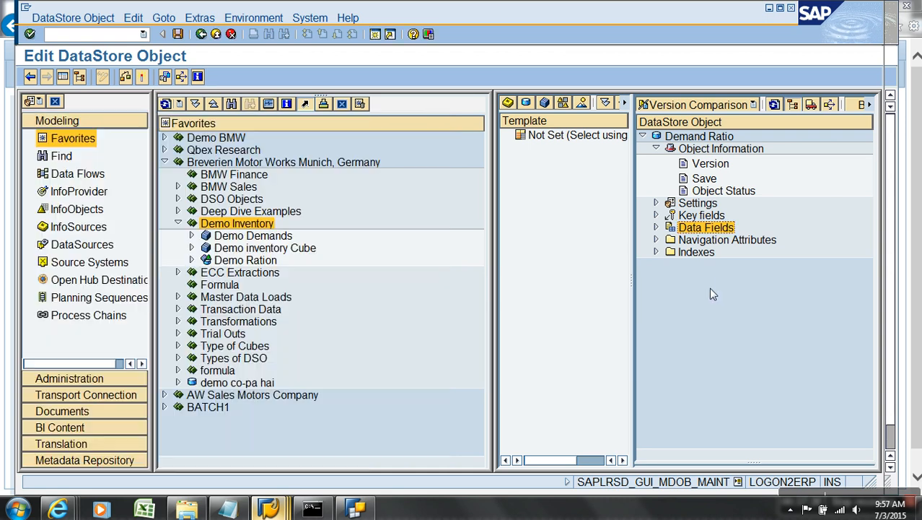
pyautogui.click(656, 227)
pyautogui.click(656, 215)
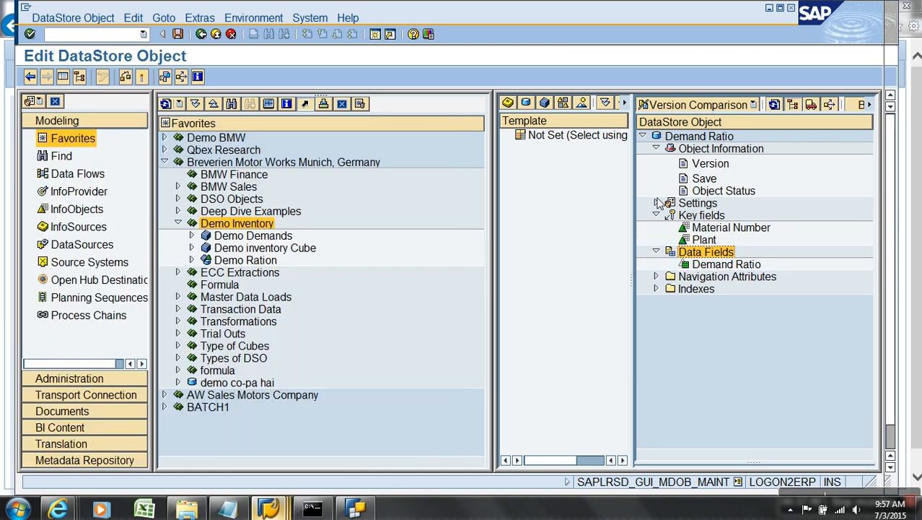
# - Change the type of DataStore object ACTRATIO to Direct Update, activate it and return to the modeling overview
pyautogui.click(656, 203)
pyautogui.click(62, 77)
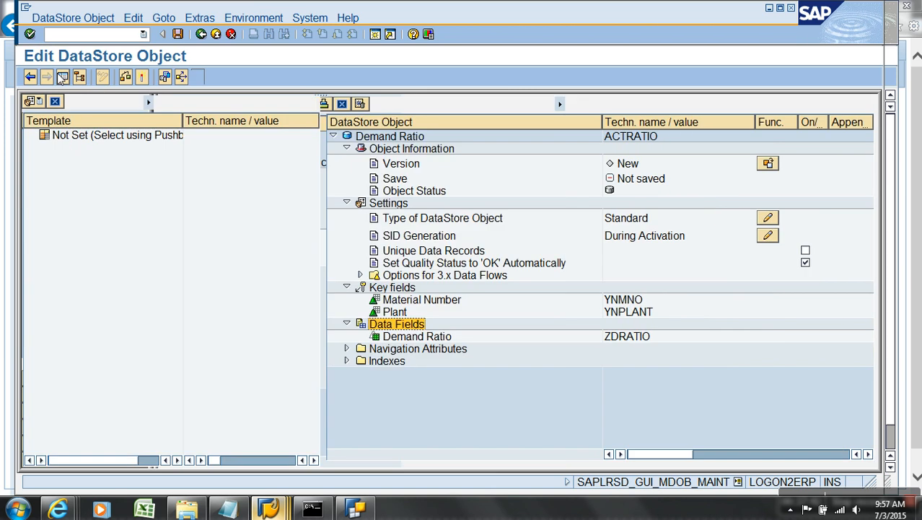
pyautogui.click(768, 217)
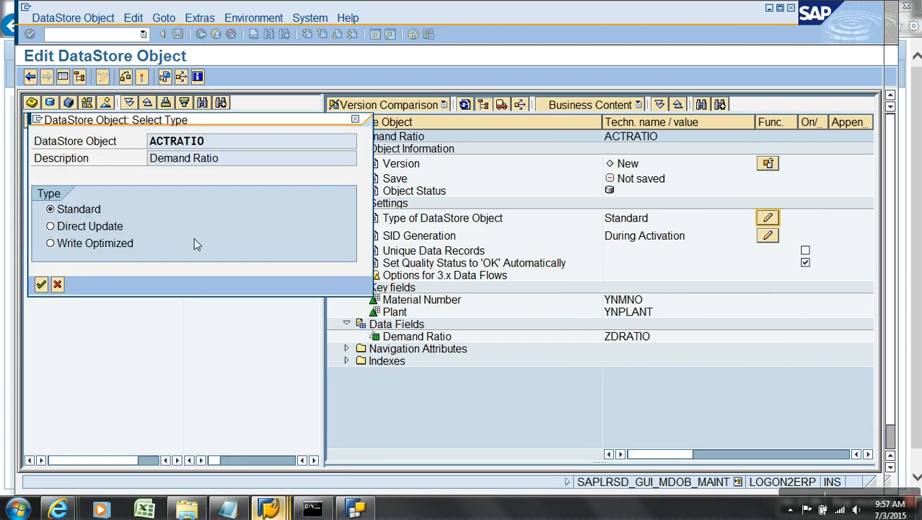
pyautogui.click(109, 227)
pyautogui.click(41, 285)
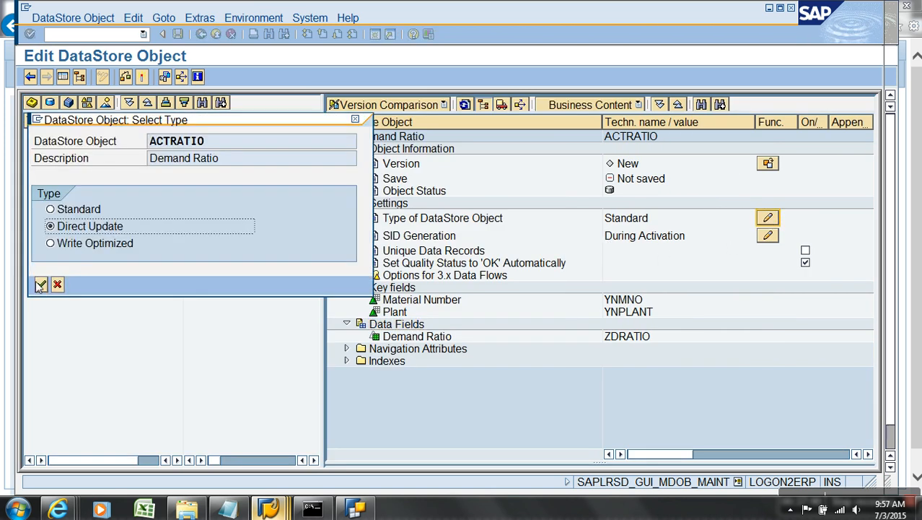
pyautogui.click(142, 77)
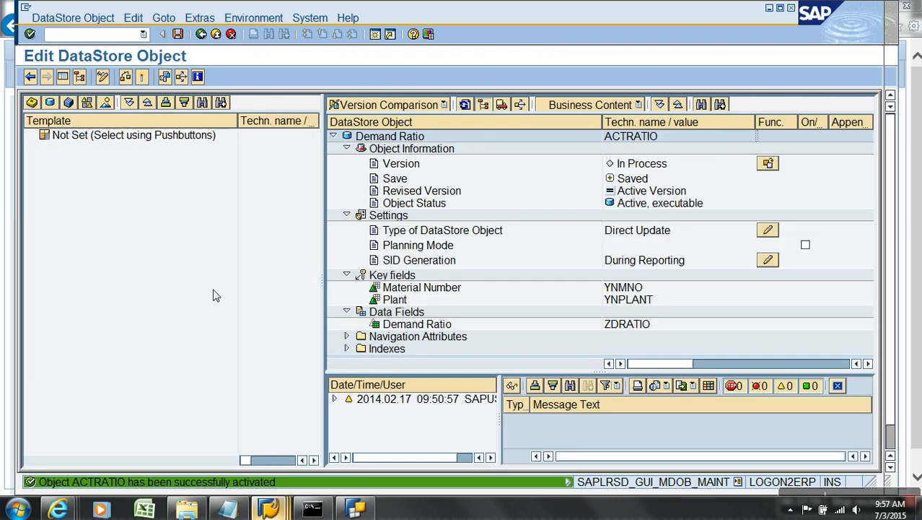
pyautogui.click(216, 34)
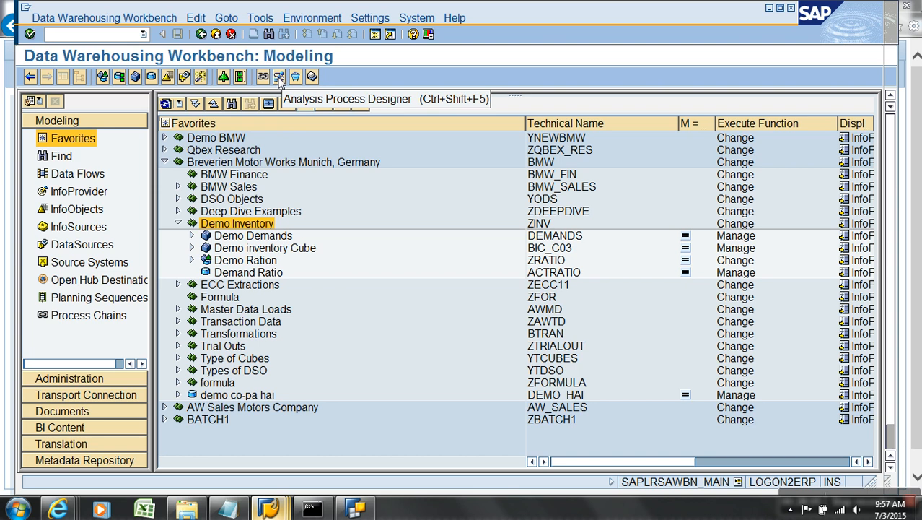
# - Open the Analysis Process Designer in a new session with the transaction command /oRSANWB
pyautogui.click(125, 42)
pyautogui.write('/oRSA')
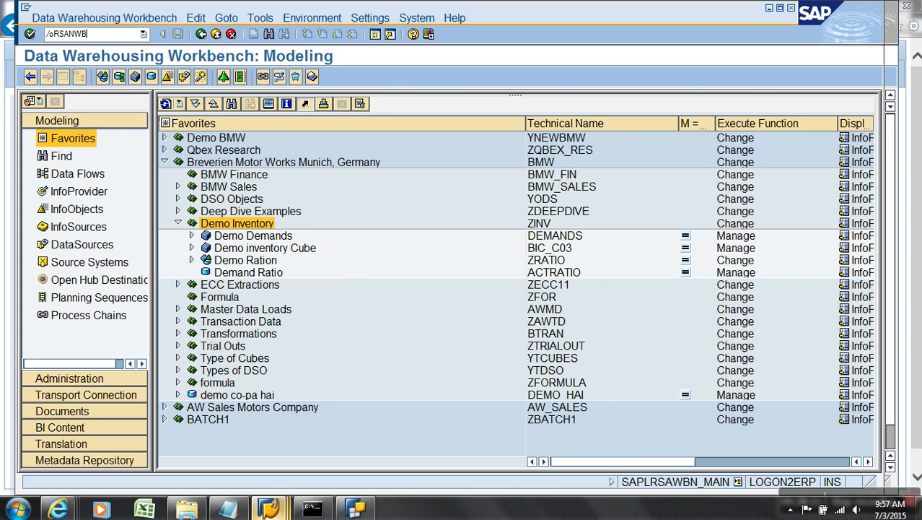
pyautogui.write('NWB')
pyautogui.press('Return')
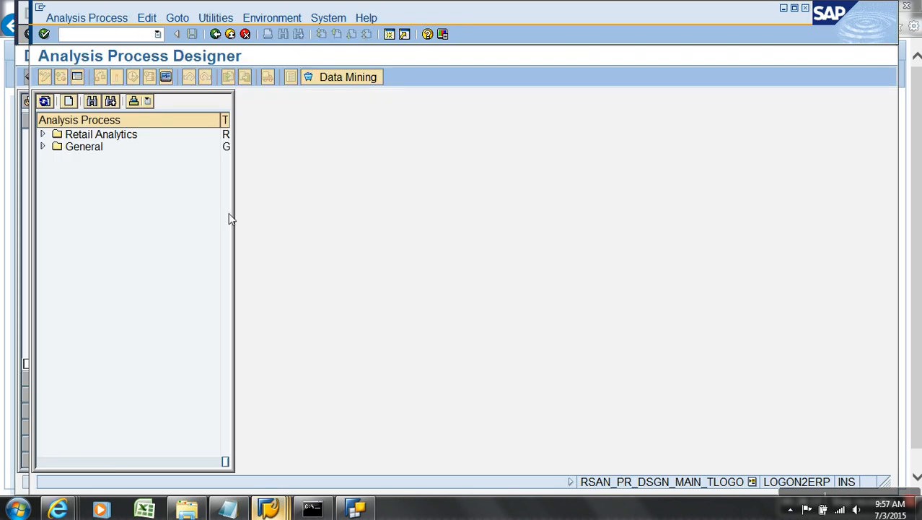
# - Create an analysis process in the General application with the description "Calculate Demand Ratio"
pyautogui.click(69, 101)
pyautogui.click(324, 283)
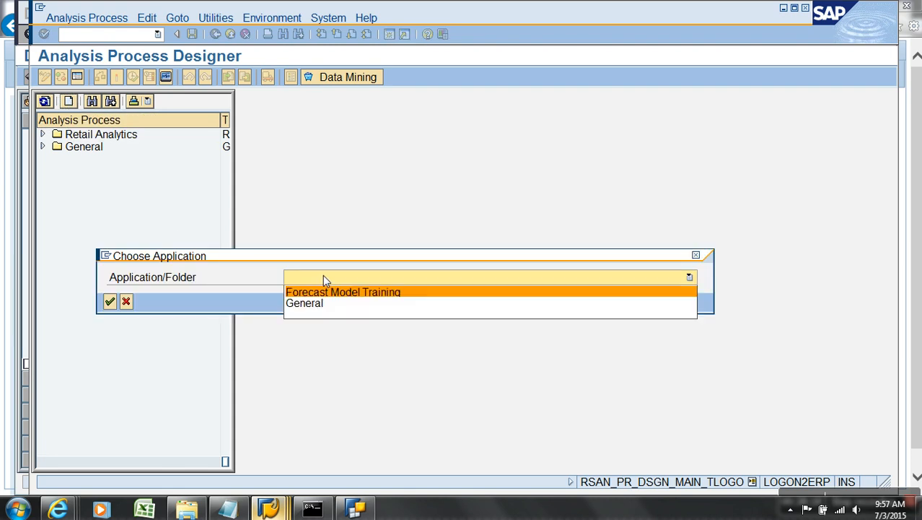
pyautogui.click(307, 304)
pyautogui.click(109, 301)
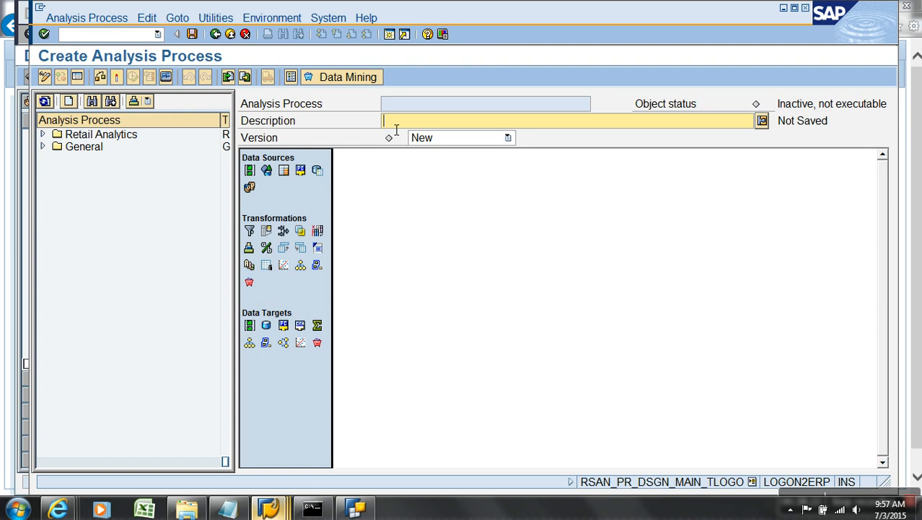
pyautogui.write('Calculate Demand Ratio')
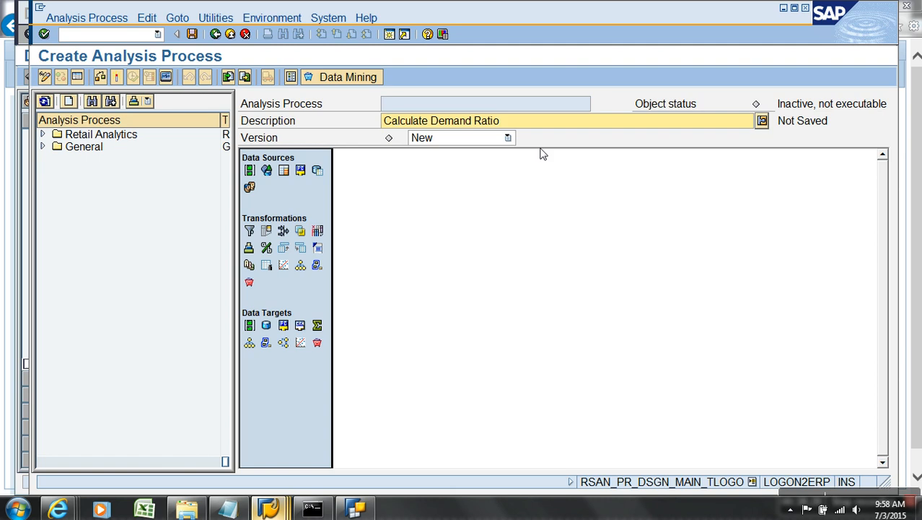
pyautogui.click(505, 215)
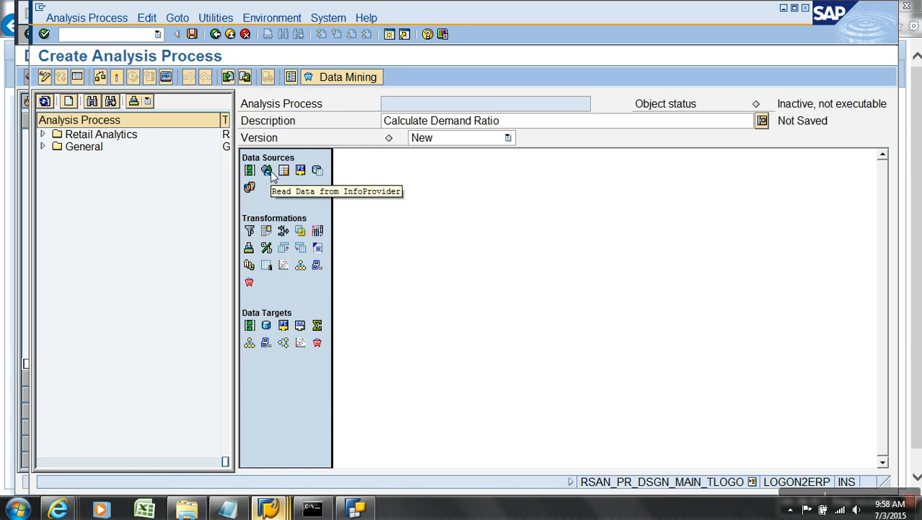
# - Add a data source that reads from an InfoProvider, check the DEMANDS list output, and set the InfoProvider to DEMANDS
pyautogui.moveTo(273, 175); pyautogui.dragTo(377, 192)
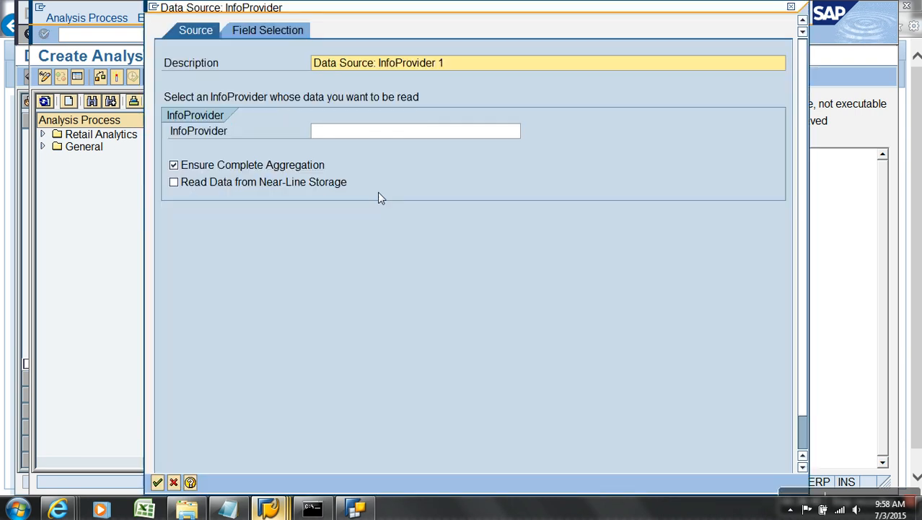
pyautogui.click(269, 509)
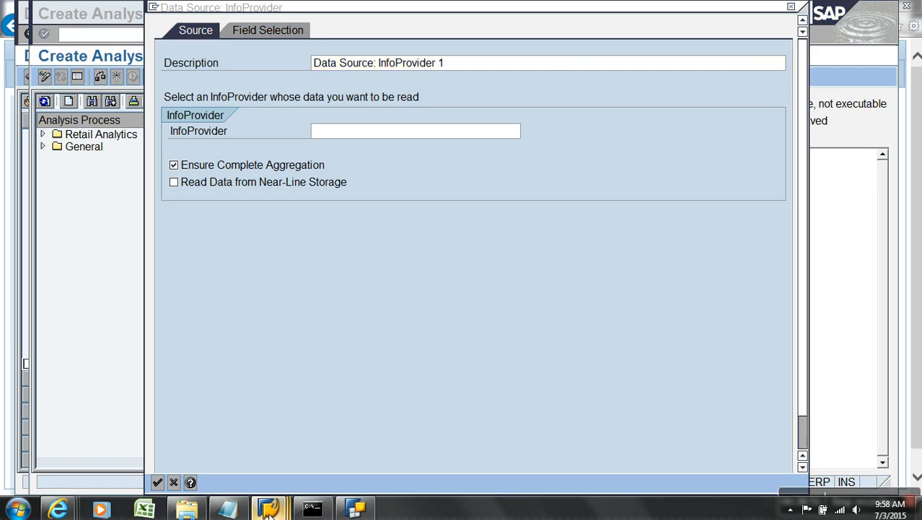
pyautogui.click(342, 456)
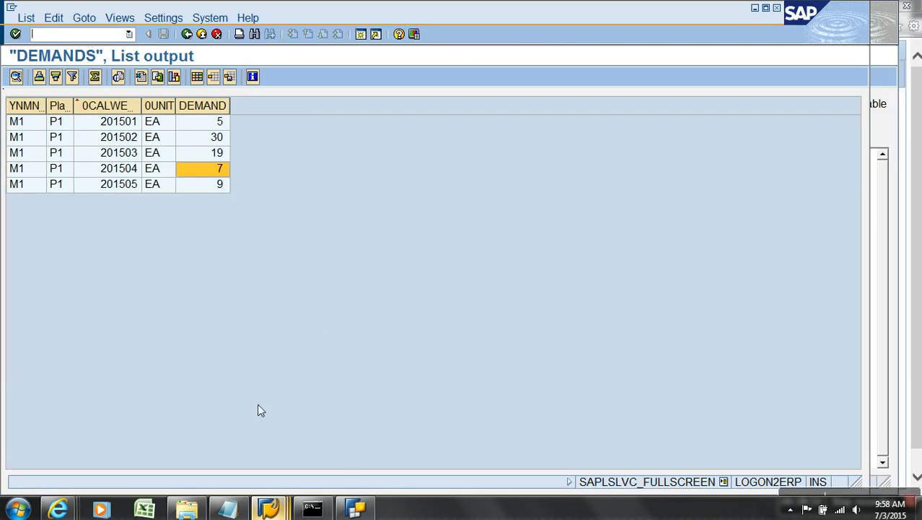
pyautogui.moveTo(309, 509)
pyautogui.click(268, 509)
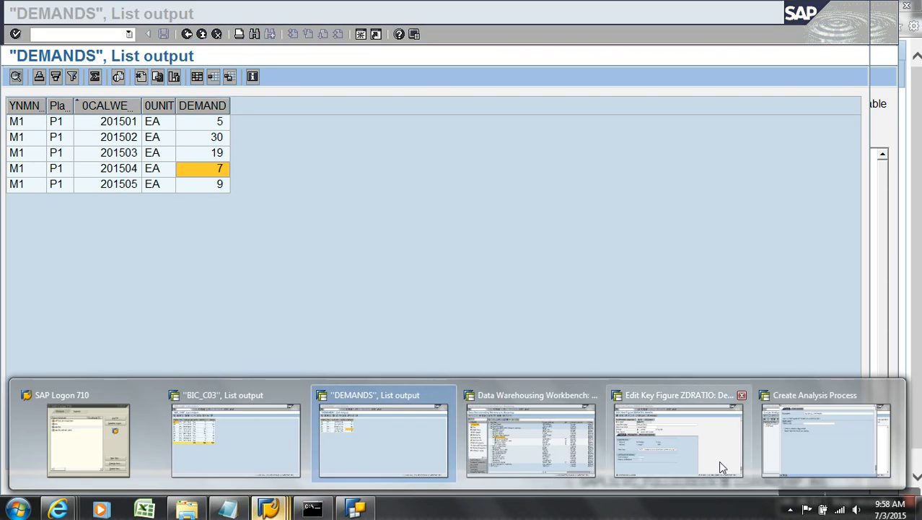
pyautogui.click(791, 460)
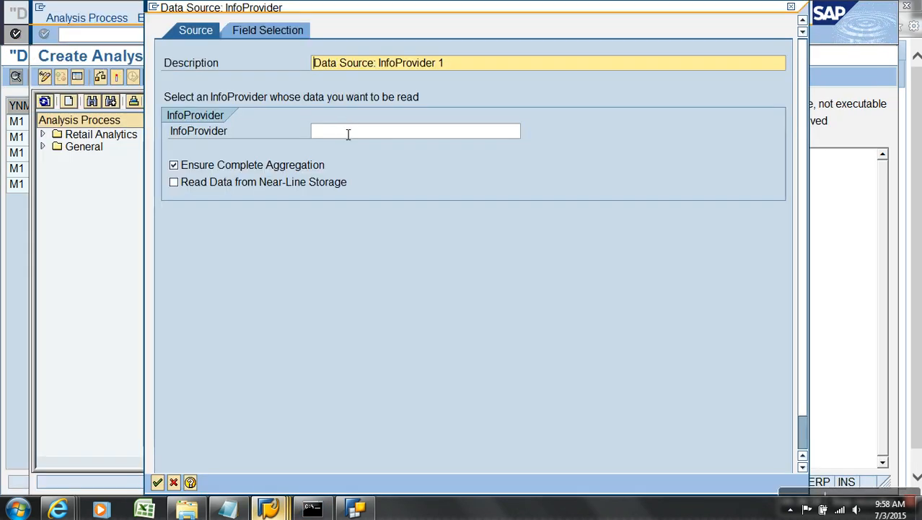
pyautogui.click(347, 132)
pyautogui.write('DEMANDS')
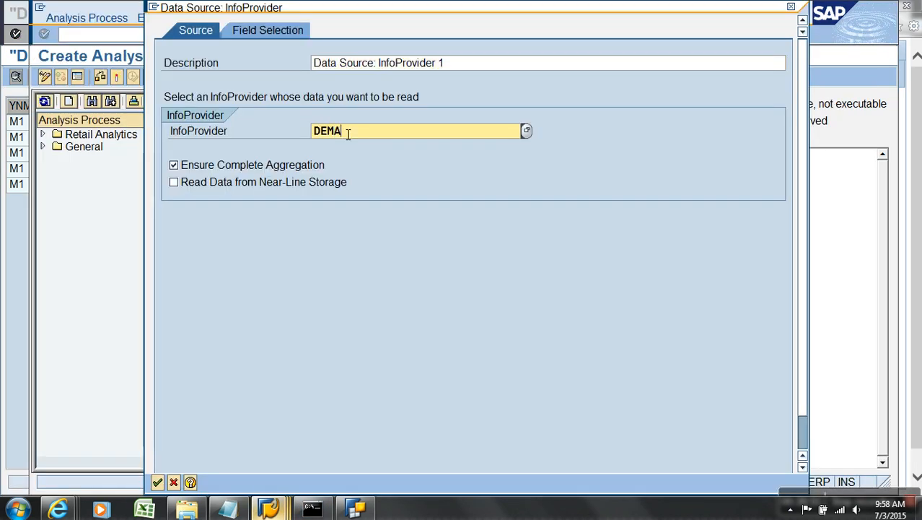
# - Select calendar year/week, unit of measure, material number, plant and the Demands key figure as source fields, and confirm the data source
pyautogui.click(277, 36)
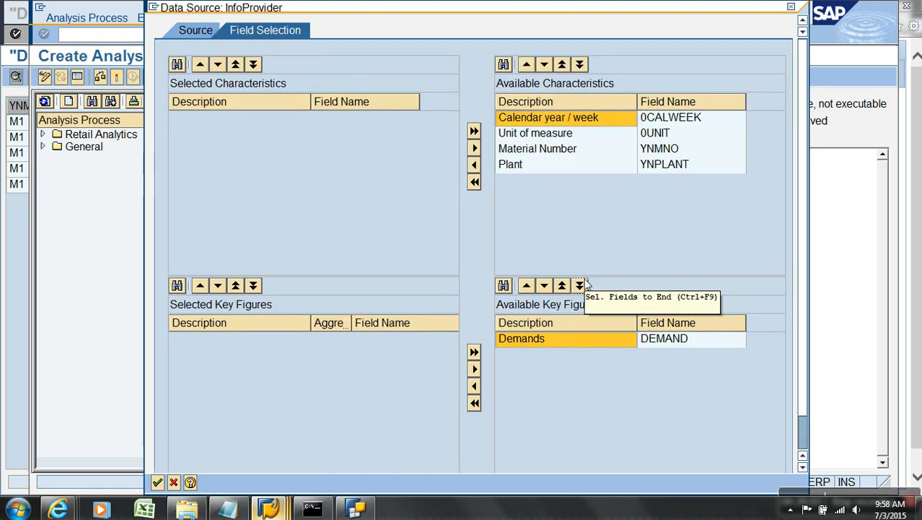
pyautogui.keyDown('shift'); pyautogui.click(525, 164); pyautogui.keyUp('shift')
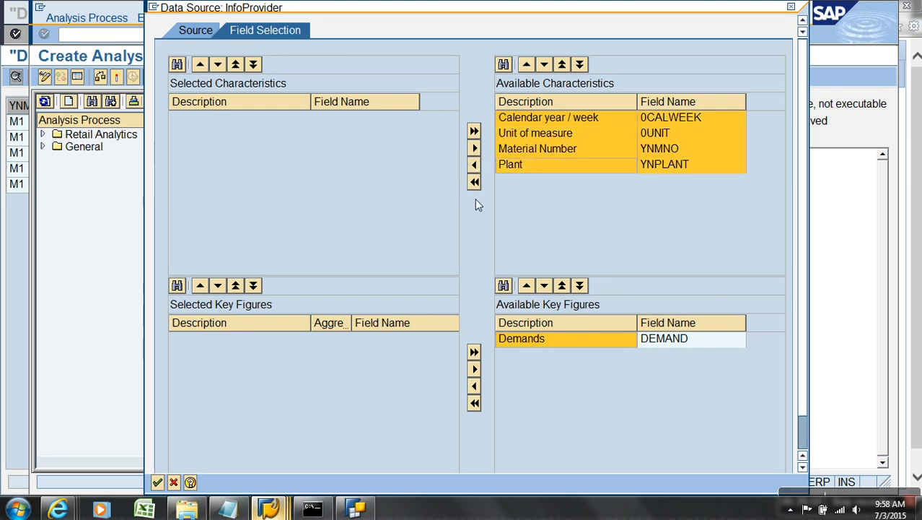
pyautogui.click(474, 165)
pyautogui.click(527, 340)
pyautogui.click(474, 385)
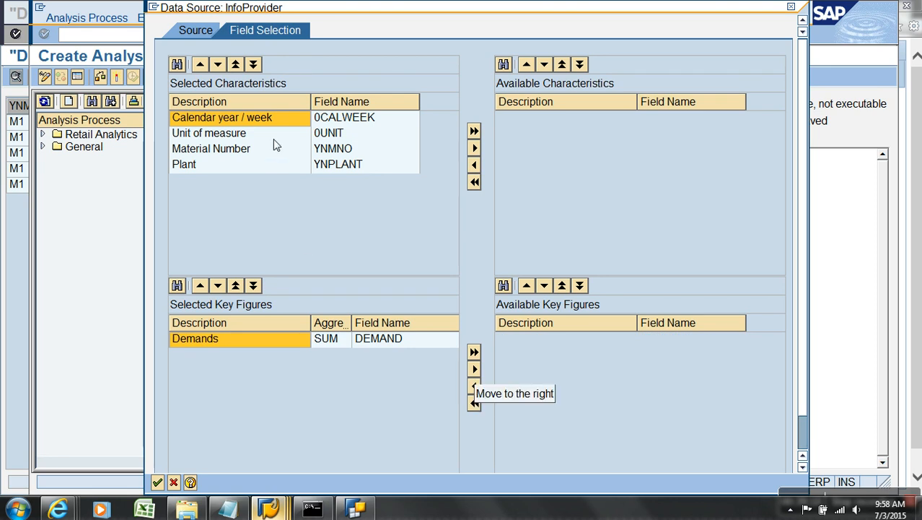
pyautogui.click(254, 138)
pyautogui.click(233, 168)
pyautogui.click(244, 119)
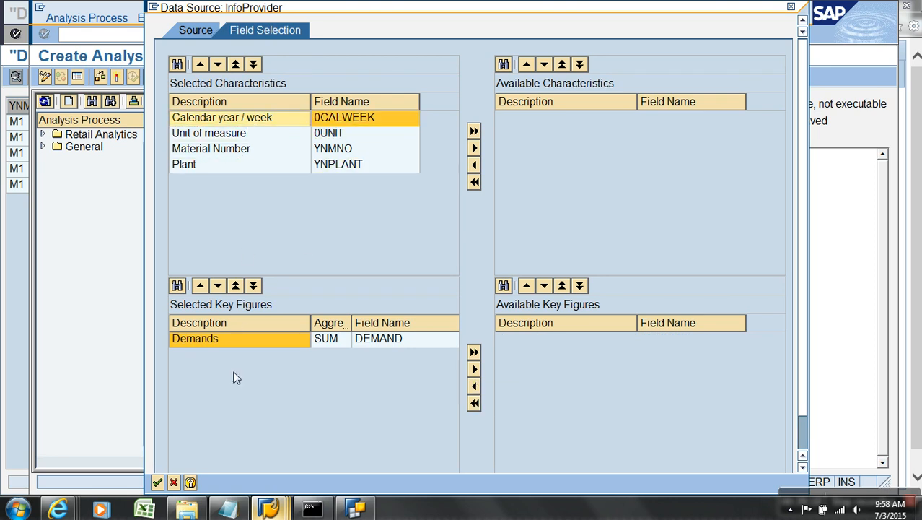
pyautogui.click(232, 345)
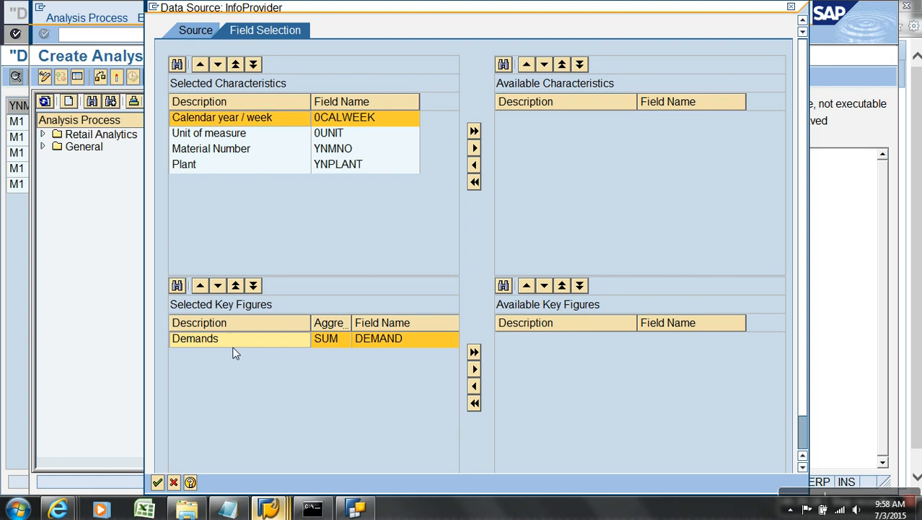
pyautogui.click(158, 481)
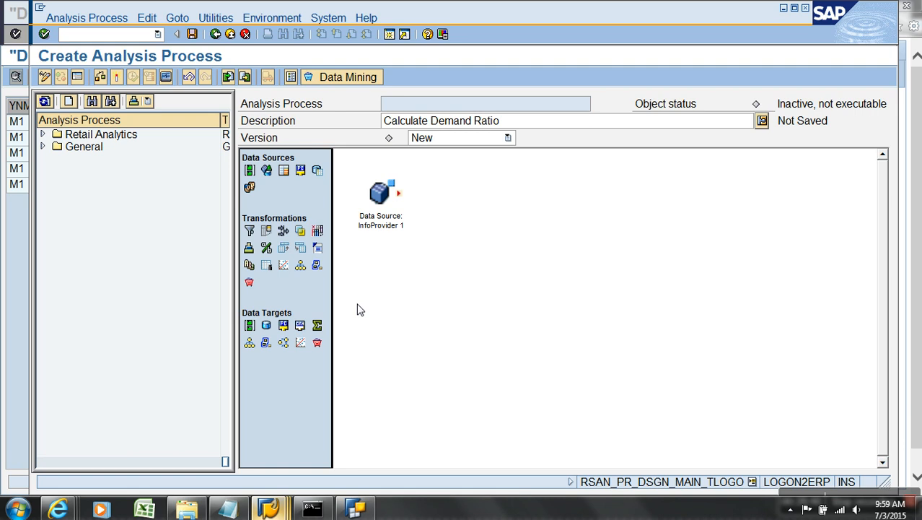
# - Switch to BEx Query Designer and create a new query on the InfoProvider BIC_C03, Demo inventory Cube
pyautogui.click(349, 509)
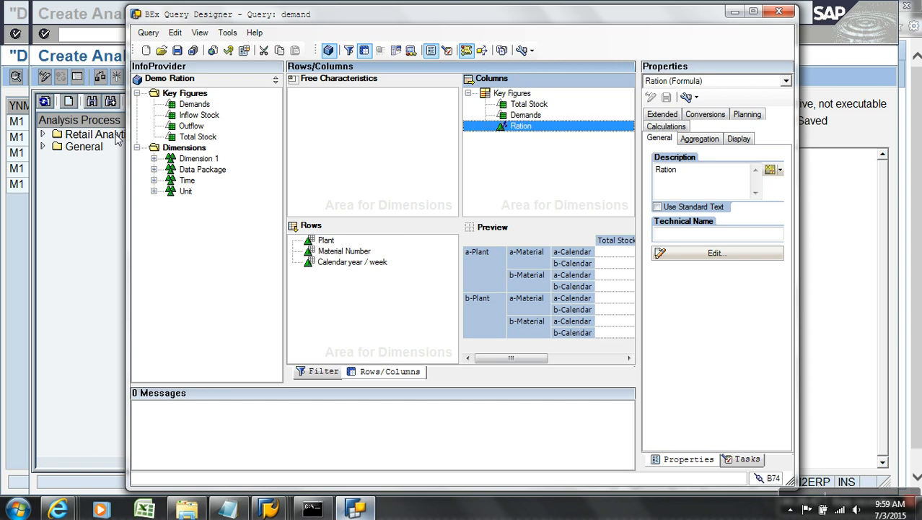
pyautogui.click(146, 50)
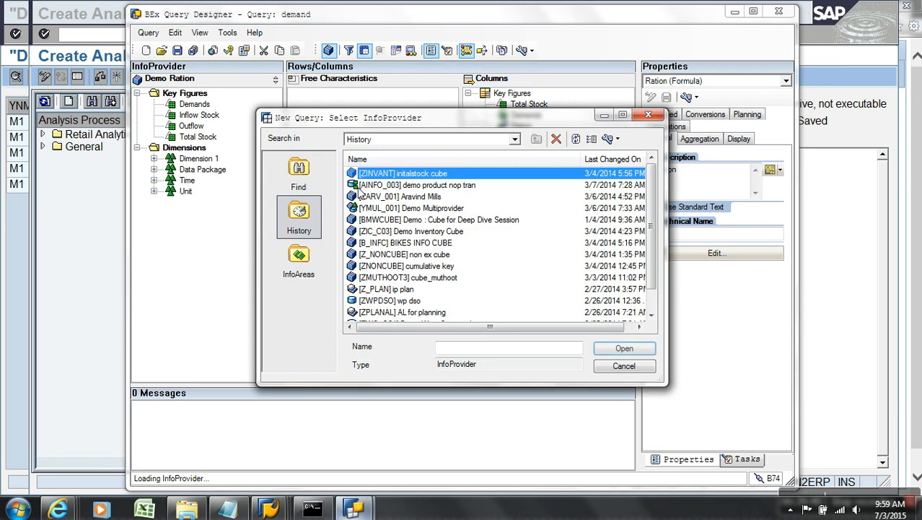
pyautogui.click(299, 186)
pyautogui.write('BIC_C03')
pyautogui.press('Return')
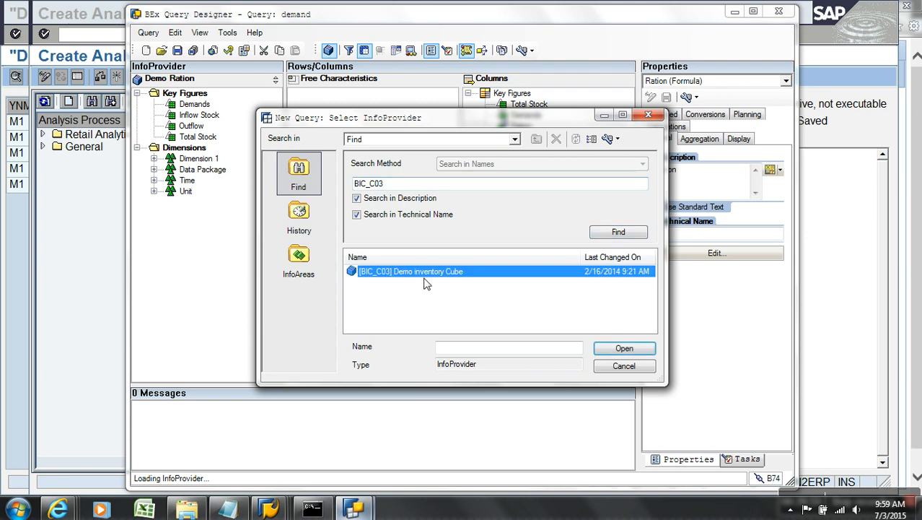
pyautogui.doubleClick(426, 283)
pyautogui.click(455, 276)
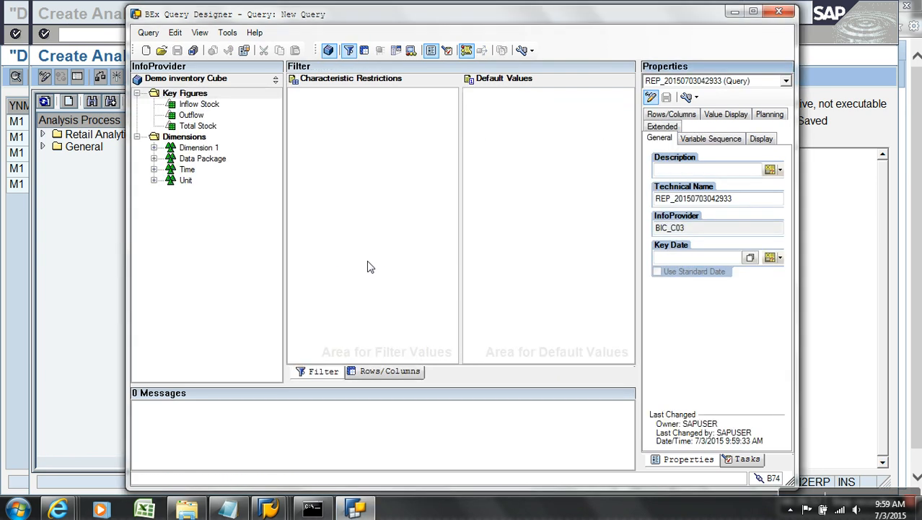
# - Place Plant and Material Number from Dimension 1 in the query's rows
pyautogui.click(403, 373)
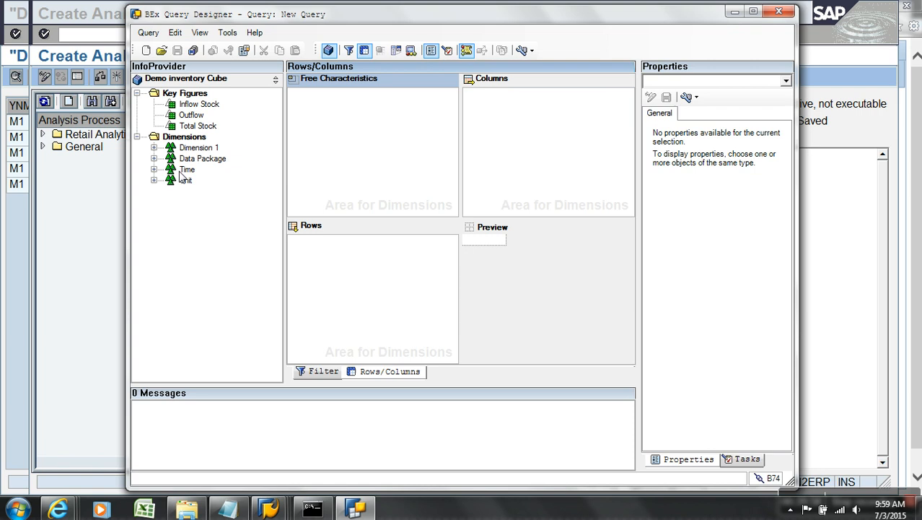
pyautogui.click(154, 147)
pyautogui.moveTo(205, 170); pyautogui.dragTo(323, 262)
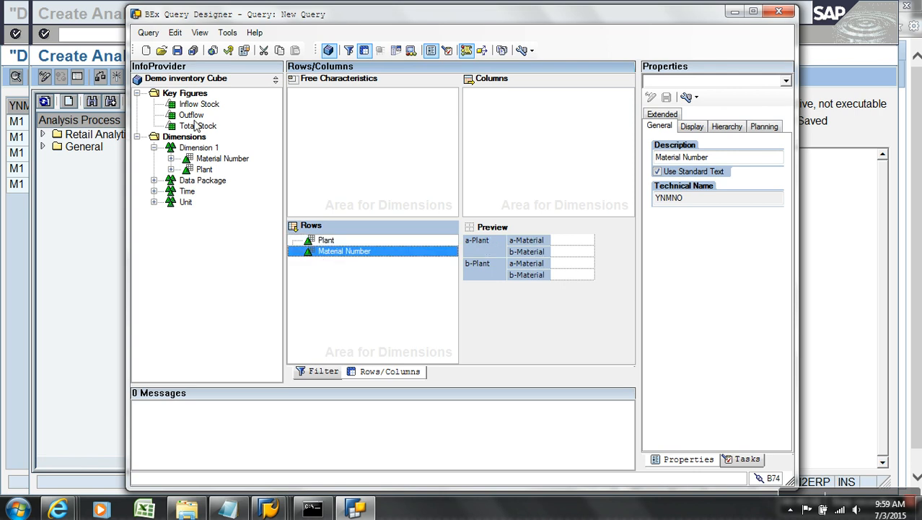
# - Place Total Stock in the query's columns and set the results rows of Plant and Material Number to Always Suppress
pyautogui.moveTo(206, 127); pyautogui.dragTo(500, 138)
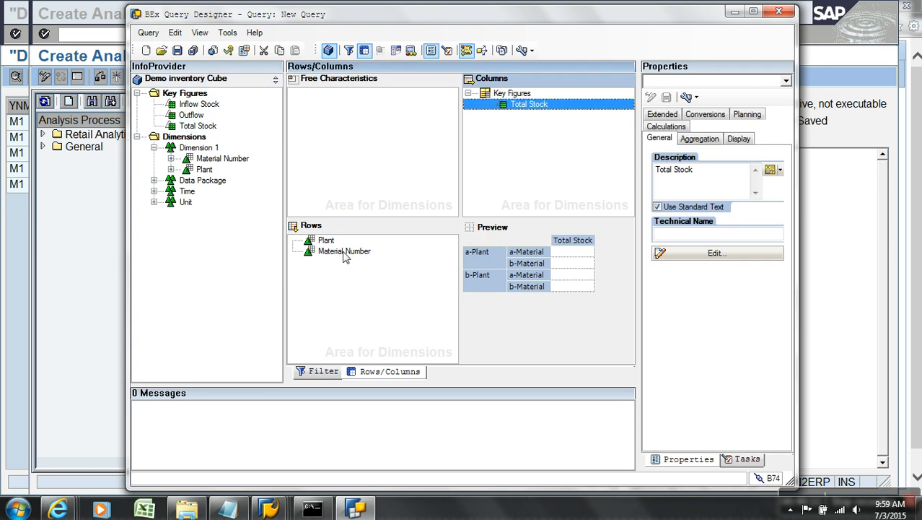
pyautogui.click(344, 252)
pyautogui.click(697, 128)
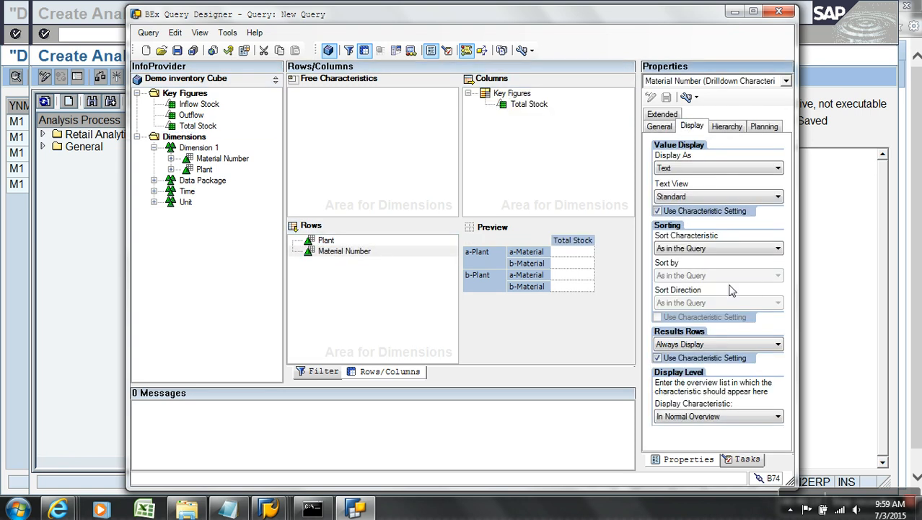
pyautogui.keyDown('shift'); pyautogui.click(328, 243); pyautogui.keyUp('shift')
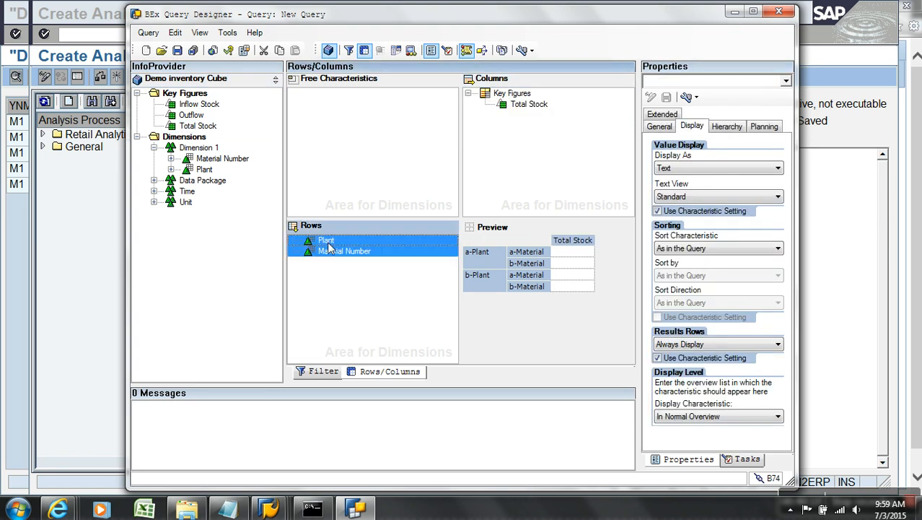
pyautogui.click(740, 344)
pyautogui.click(705, 375)
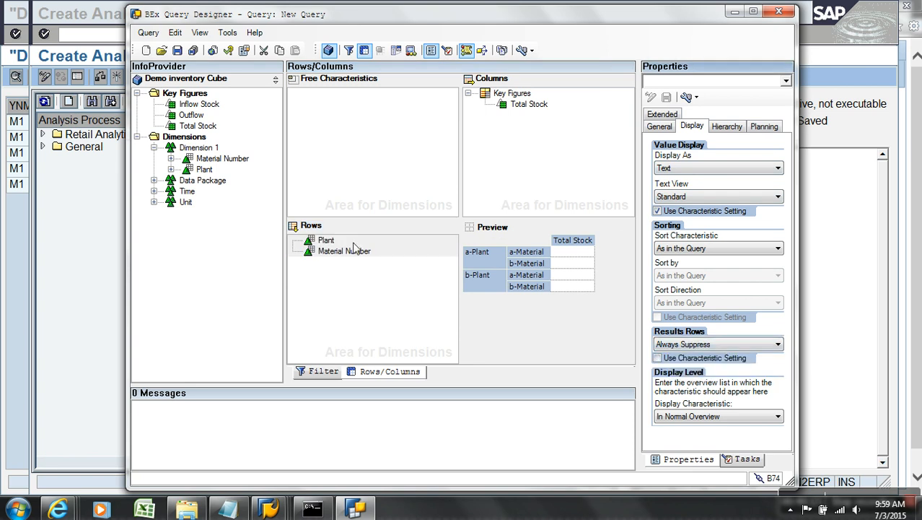
# - Save the query with both the description and technical name APDSTOCK
pyautogui.click(177, 51)
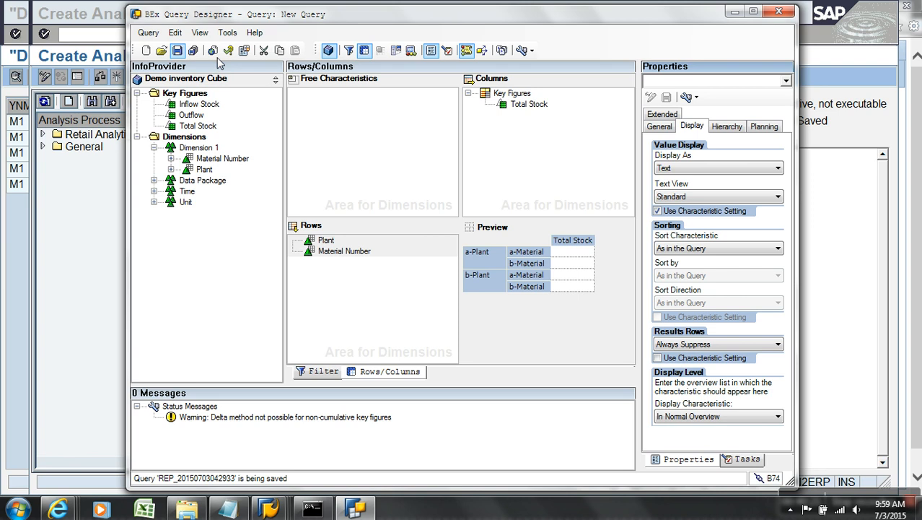
pyautogui.moveTo(538, 350); pyautogui.dragTo(384, 349)
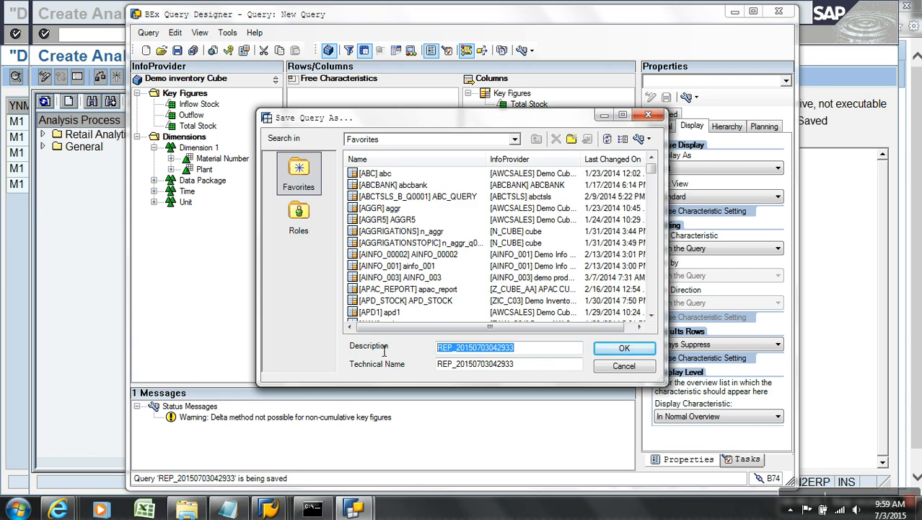
pyautogui.write('APDS')
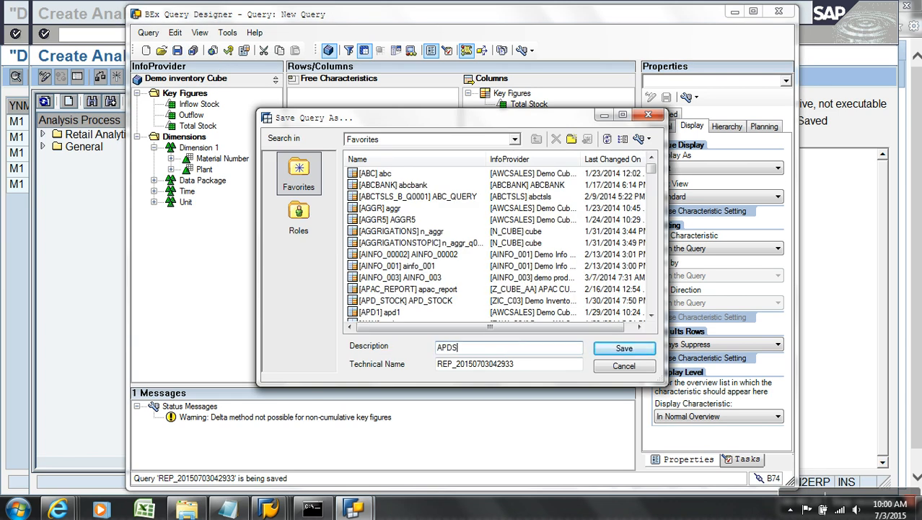
pyautogui.write('TOCK')
pyautogui.press('Tab')
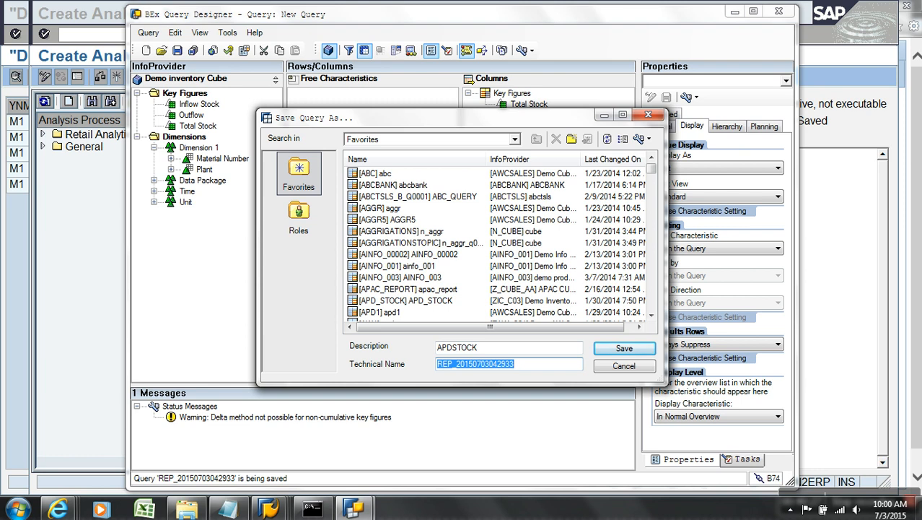
pyautogui.write('APDSTOCK')
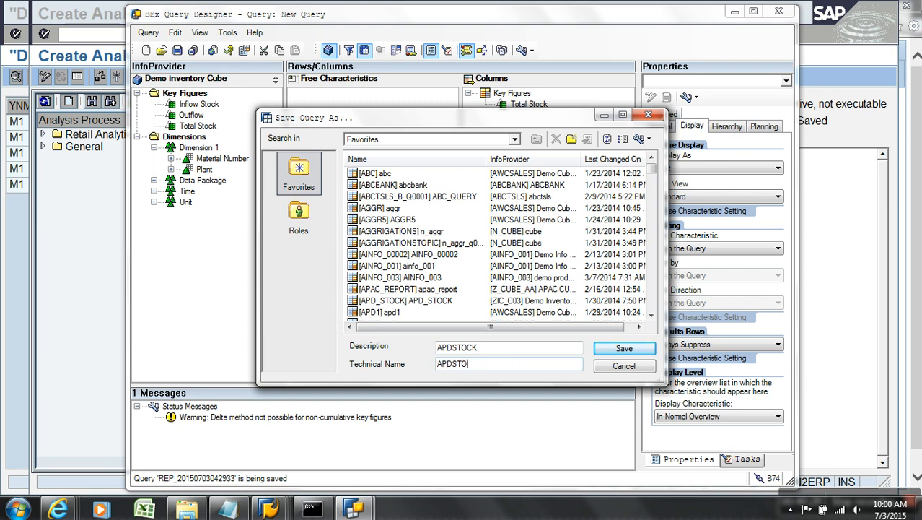
pyautogui.click(610, 349)
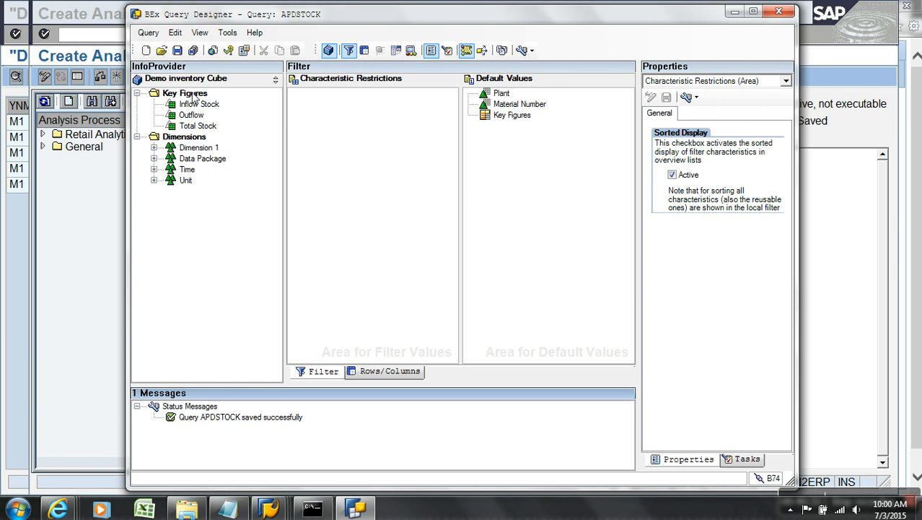
# - Execute the query in the web browser and load its page with the host name replaced by 192.168.0.6, keeping port 50000
pyautogui.click(213, 50)
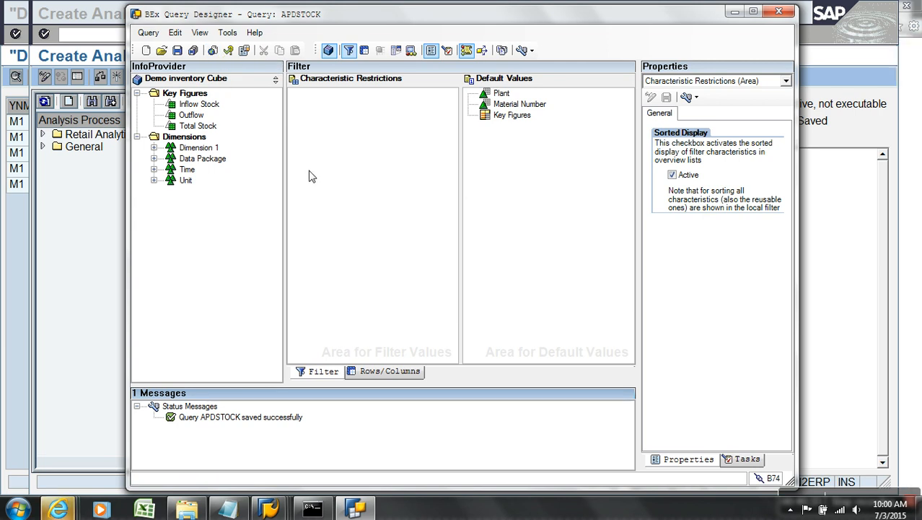
pyautogui.moveTo(64, 509)
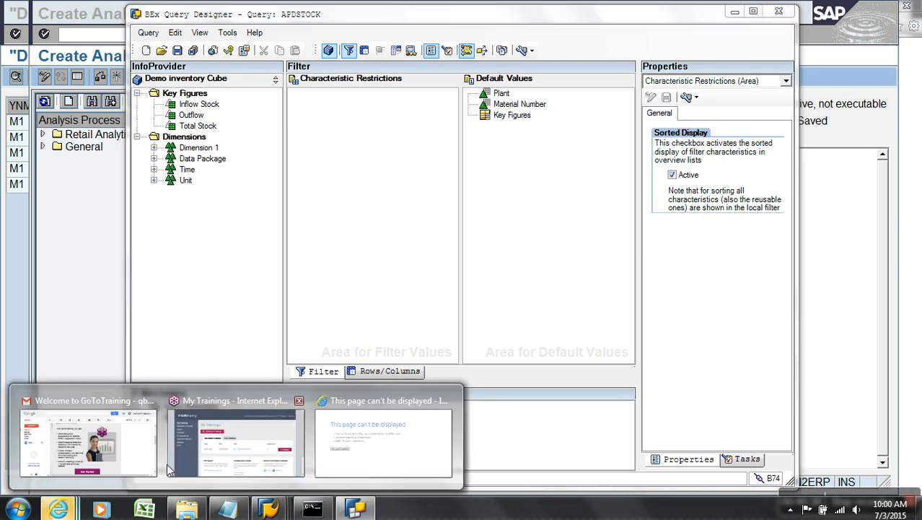
pyautogui.click(371, 457)
pyautogui.click(190, 29)
pyautogui.click(201, 27)
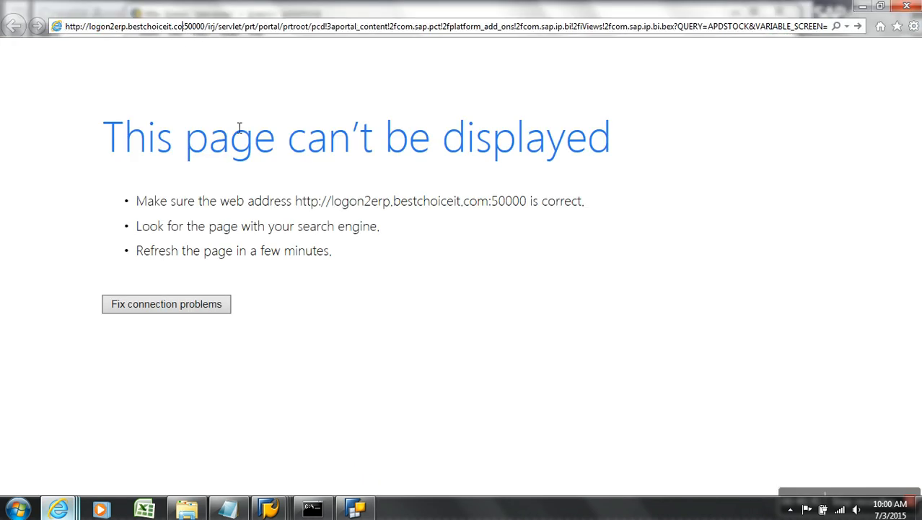
pyautogui.press('BackSpace')
pyautogui.press('BackSpace')
pyautogui.press('BackSpace')
pyautogui.press('BackSpace')
pyautogui.press('BackSpace')
pyautogui.press('BackSpace')
pyautogui.press('BackSpace')
pyautogui.press('BackSpace')
pyautogui.press('BackSpace')
pyautogui.press('BackSpace')
pyautogui.press('BackSpace')
pyautogui.press('BackSpace')
pyautogui.press('BackSpace')
pyautogui.press('BackSpace')
pyautogui.press('BackSpace')
pyautogui.press('BackSpace')
pyautogui.press('BackSpace')
pyautogui.press('BackSpace')
pyautogui.press('BackSpace')
pyautogui.press('BackSpace')
pyautogui.press('BackSpace')
pyautogui.write('192.168')
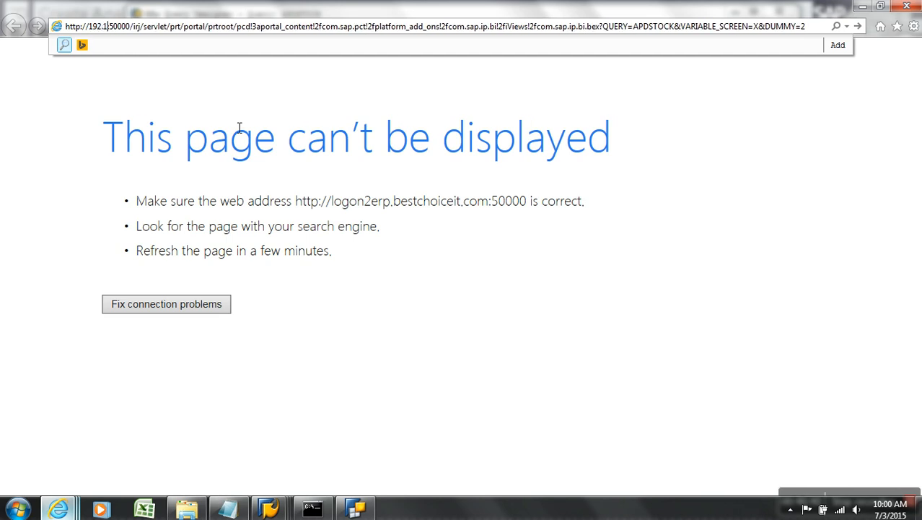
pyautogui.write('.0.6:')
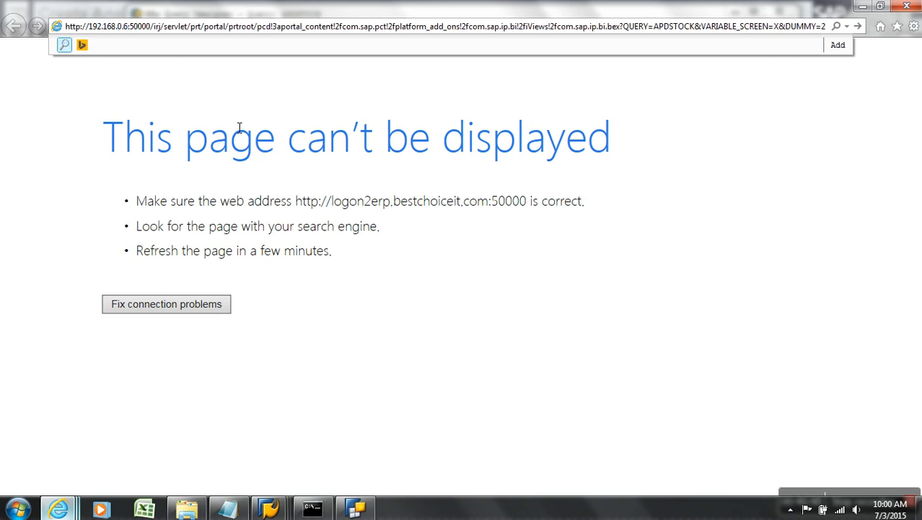
pyautogui.press('Return')
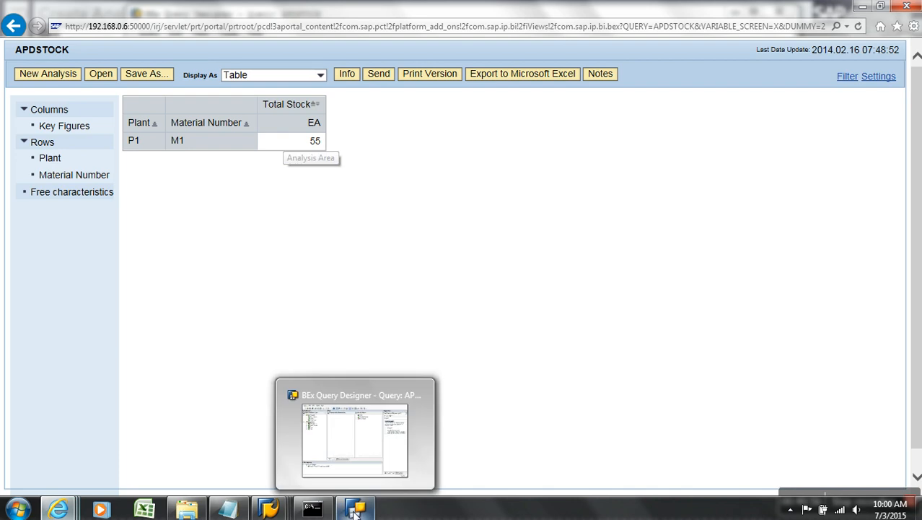
# - Switch to the SAP Create Analysis Process window and add a query data source below the InfoProvider source
pyautogui.moveTo(275, 508)
pyautogui.click(801, 444)
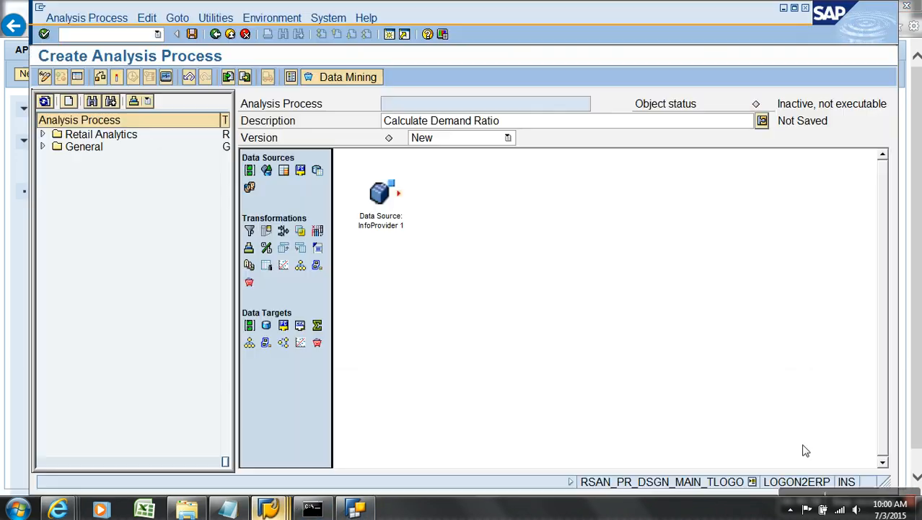
pyautogui.moveTo(283, 173); pyautogui.dragTo(384, 288)
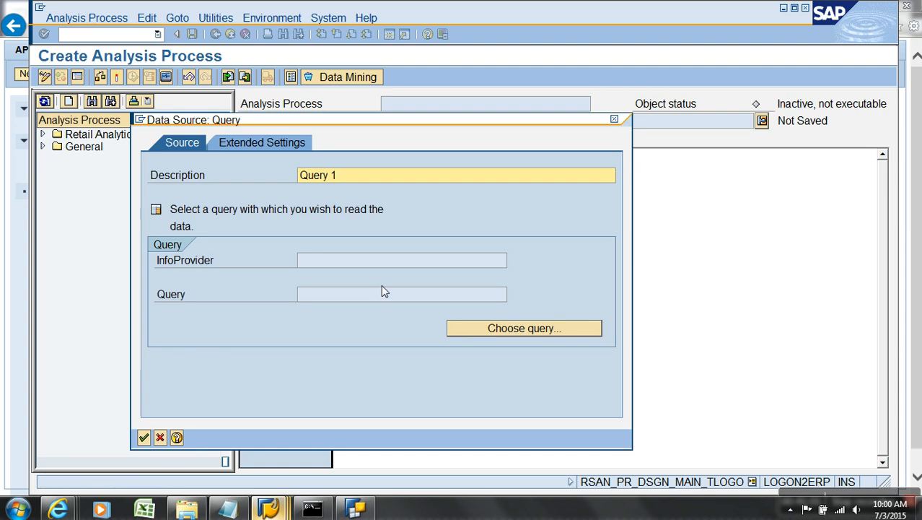
# - Choose the APDSTOCK query of Demo inventory Cube, found in the Demo Inventory InfoArea under Breverien Motor Works Munich, Germany
pyautogui.click(518, 331)
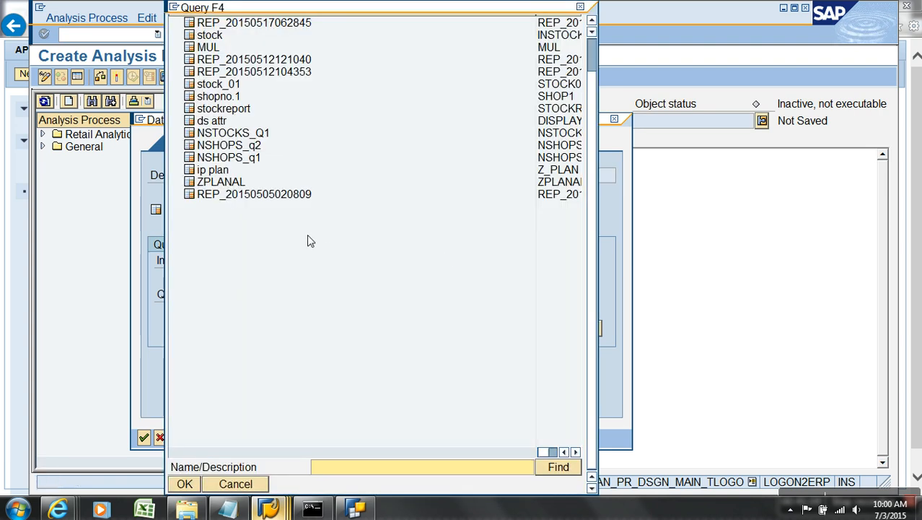
pyautogui.click(592, 54)
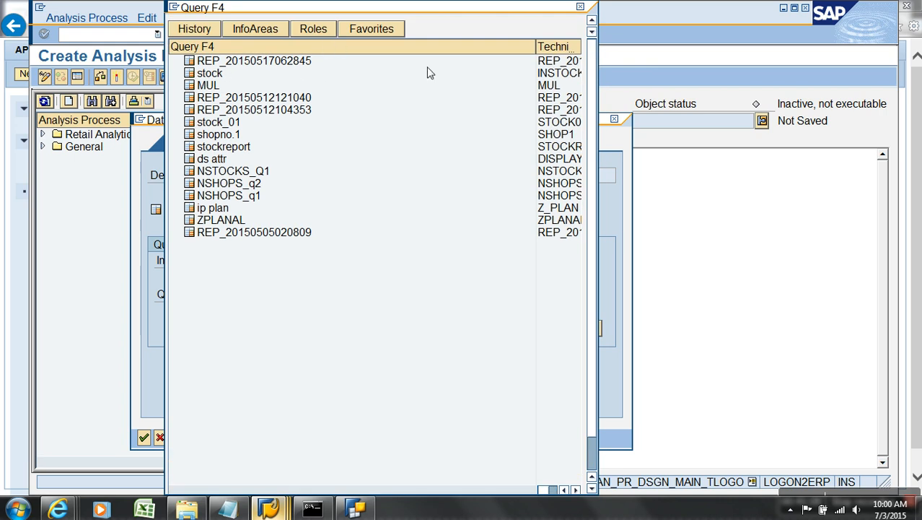
pyautogui.click(274, 29)
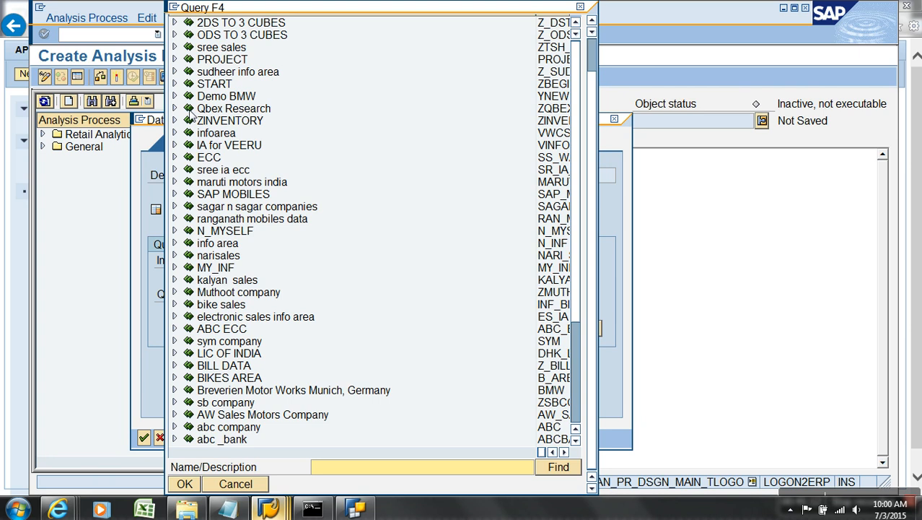
pyautogui.click(174, 391)
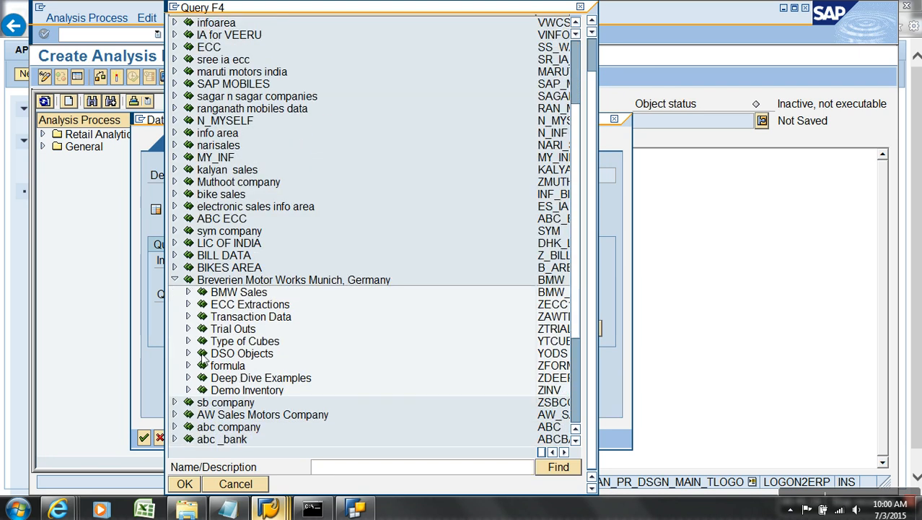
pyautogui.click(188, 389)
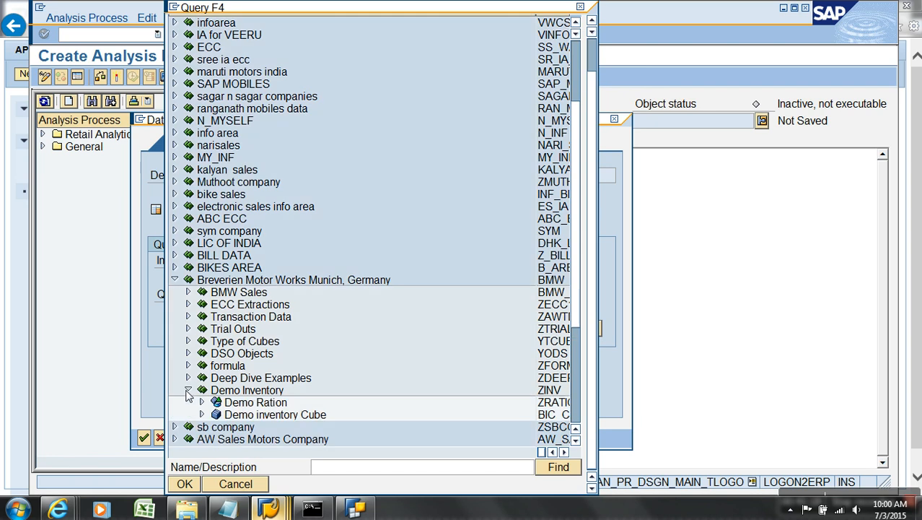
pyautogui.scroll(-2, 199, 375)
pyautogui.click(202, 353)
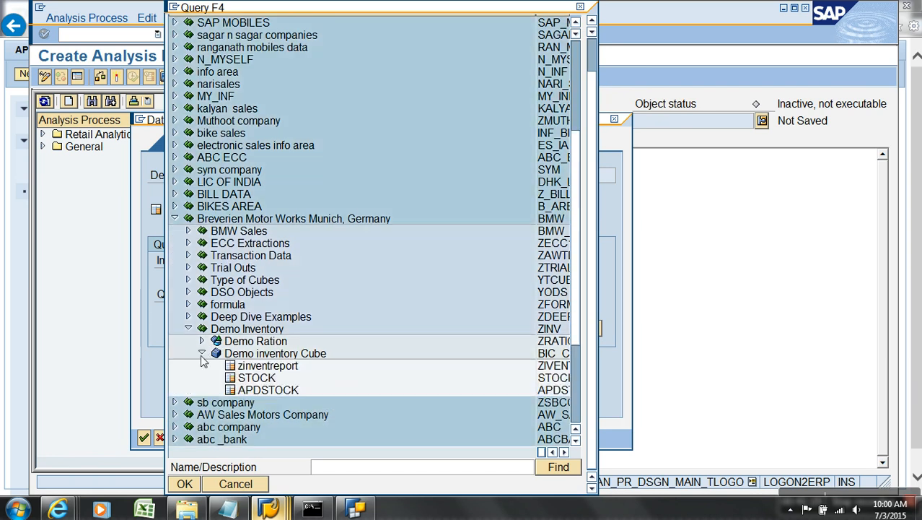
pyautogui.scroll(-2, 210, 346)
pyautogui.click(270, 319)
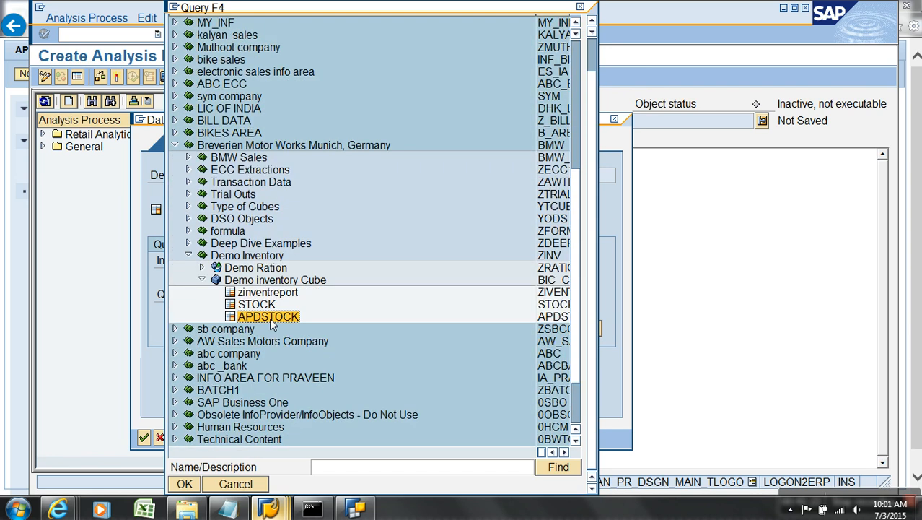
pyautogui.doubleClick(271, 321)
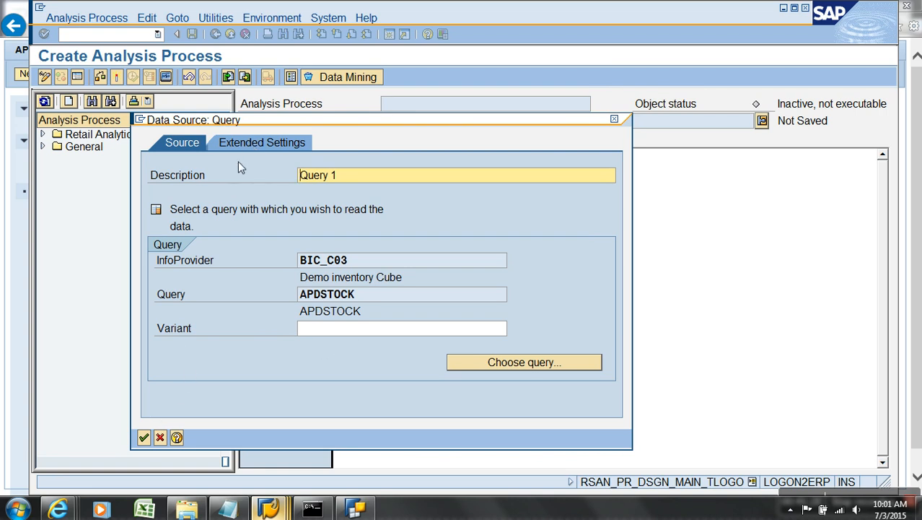
# - Try dividing the query's data collection into packages of 1001 partitioned by YNPLANT Plant, and switch the division off again
pyautogui.click(247, 145)
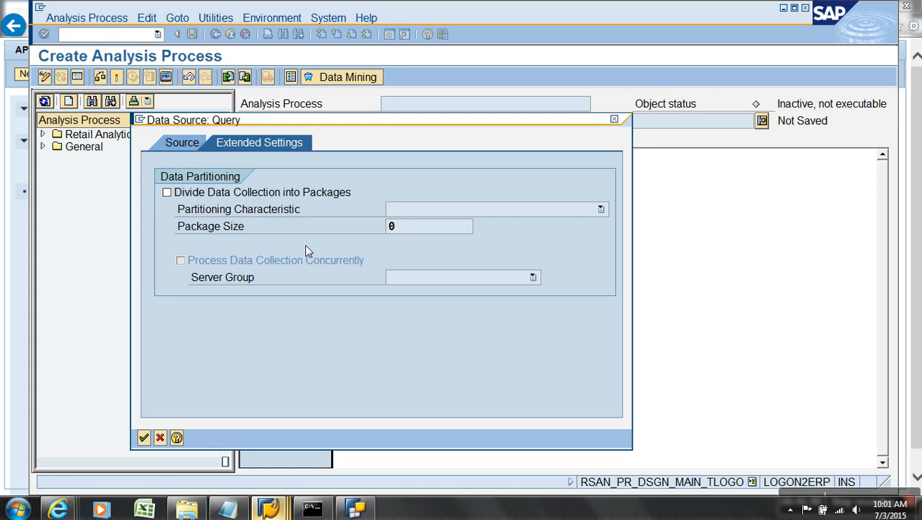
pyautogui.click(243, 192)
pyautogui.click(432, 211)
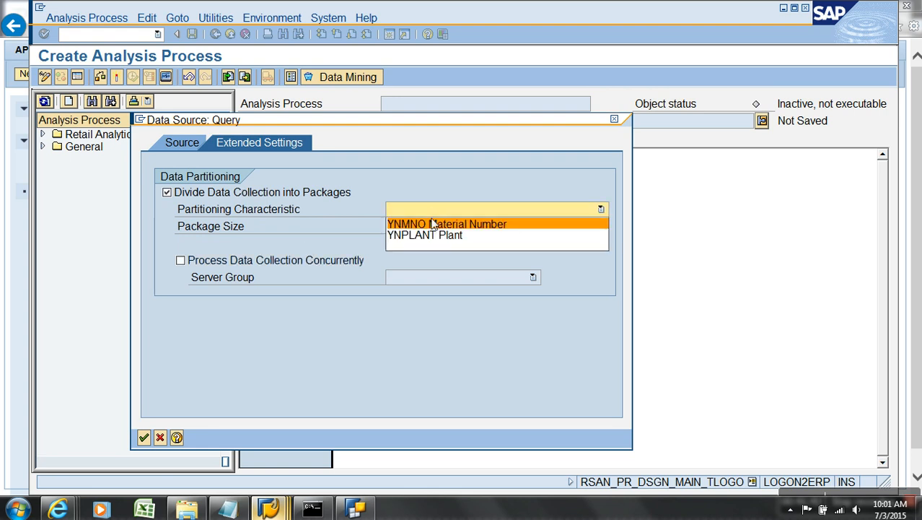
pyautogui.click(437, 236)
pyautogui.click(432, 228)
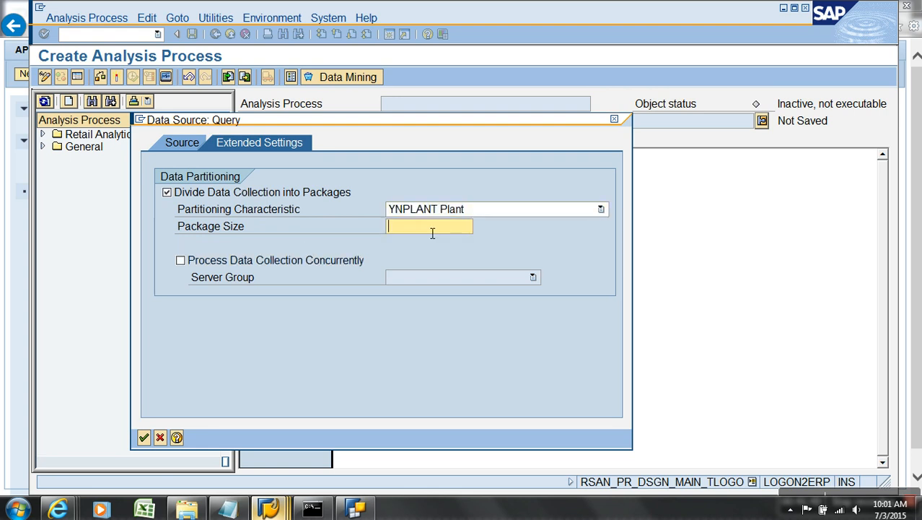
pyautogui.write('1001')
pyautogui.click(214, 194)
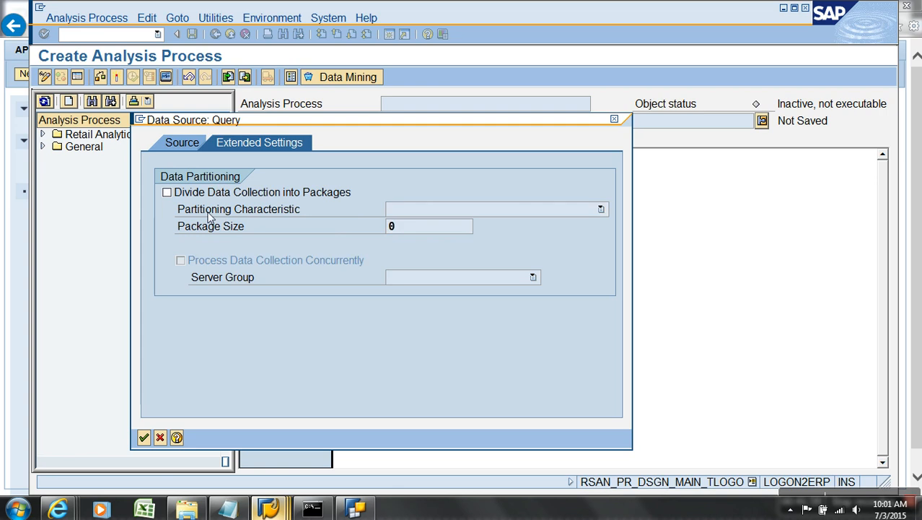
# - Confirm the query source and connect it and the InfoProvider source to a new Join transformation
pyautogui.click(144, 438)
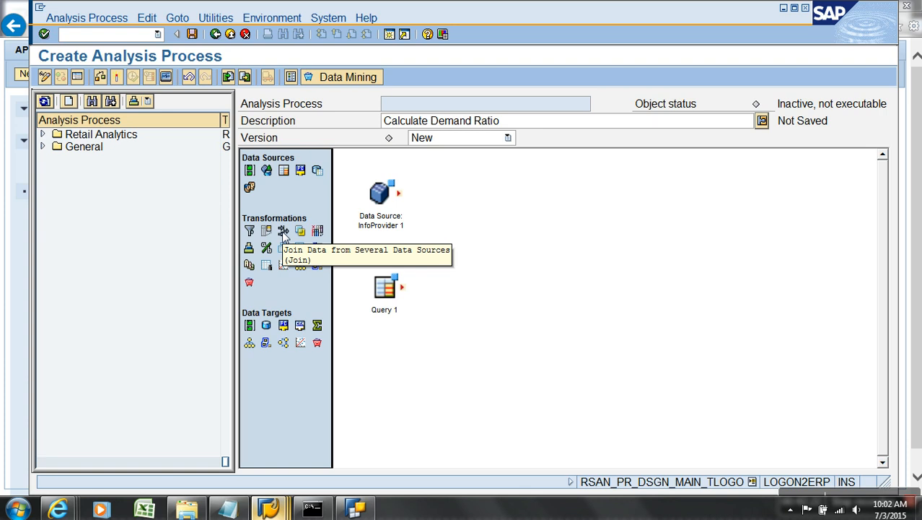
pyautogui.moveTo(283, 231); pyautogui.dragTo(507, 246)
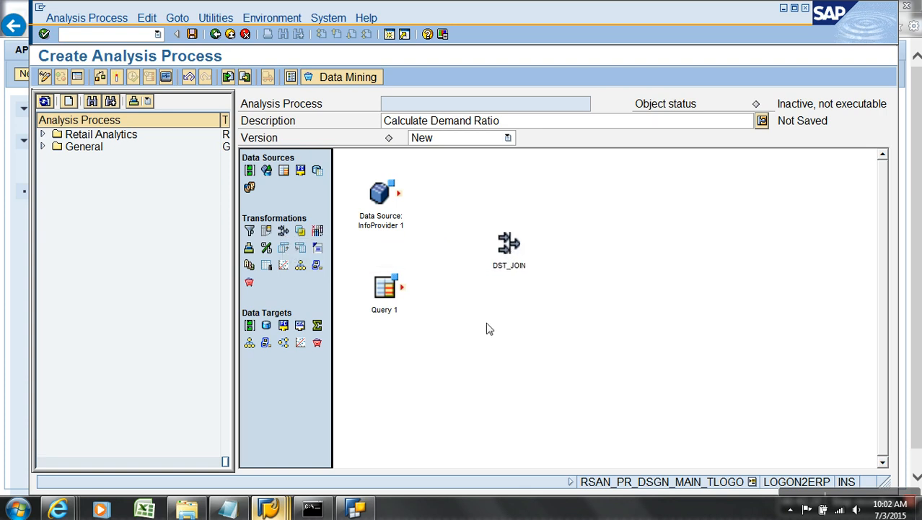
pyautogui.moveTo(401, 195); pyautogui.dragTo(495, 243)
pyautogui.moveTo(404, 288); pyautogui.dragTo(509, 248)
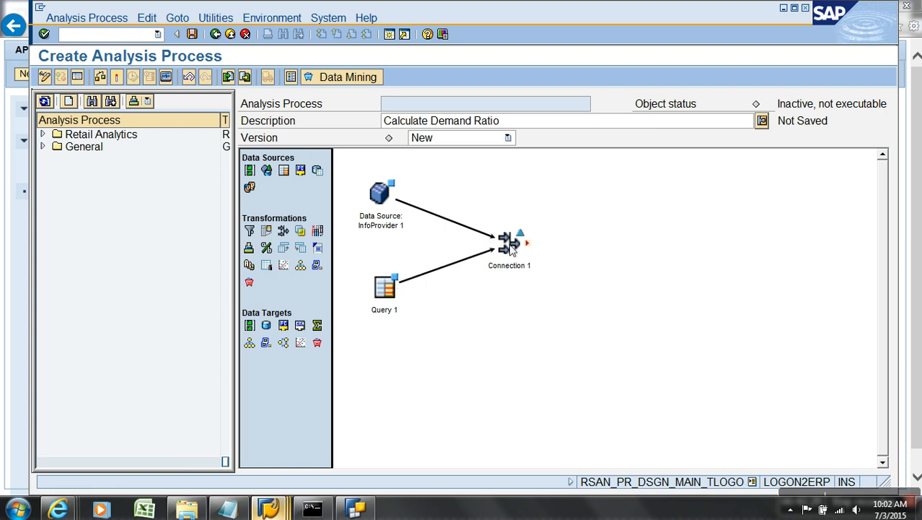
# - Open the properties of Connection 1 and link YNPLANT and YNMNO of the InfoProvider to the matching Query 1 fields
pyautogui.rightClick(510, 248)
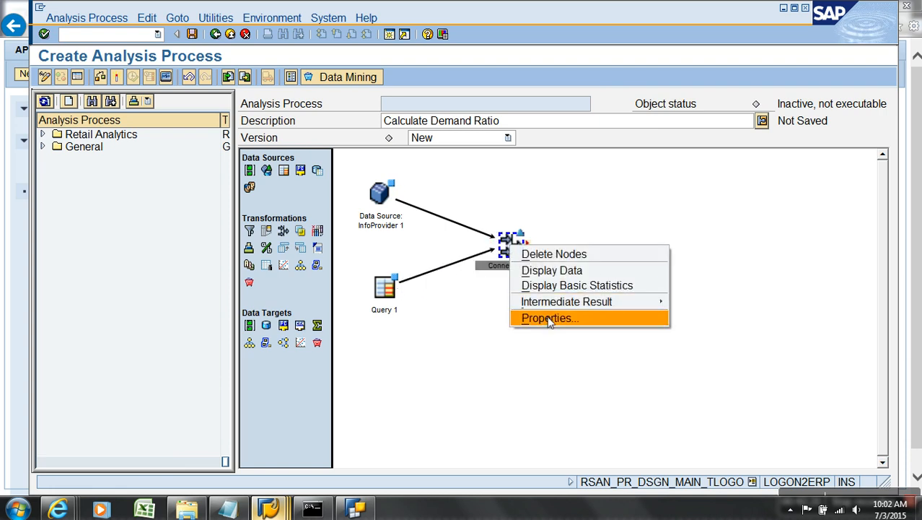
pyautogui.click(549, 318)
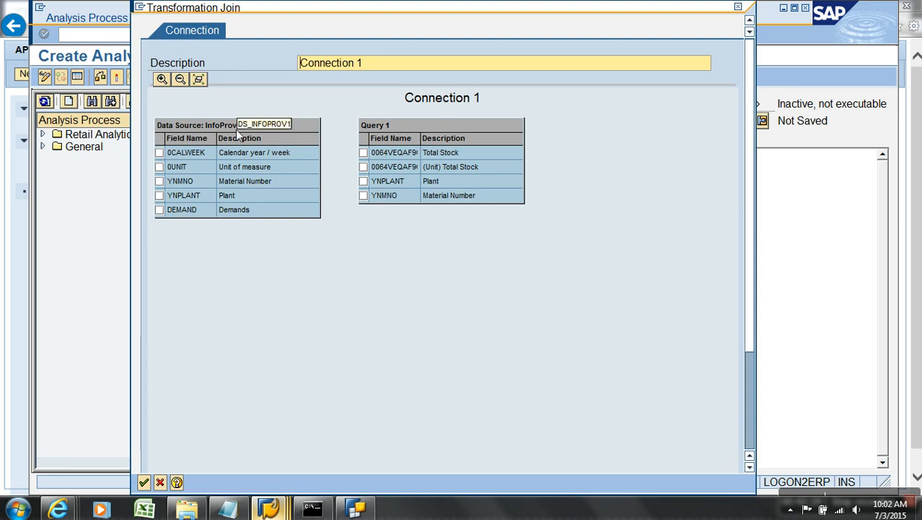
pyautogui.moveTo(383, 126); pyautogui.dragTo(438, 122)
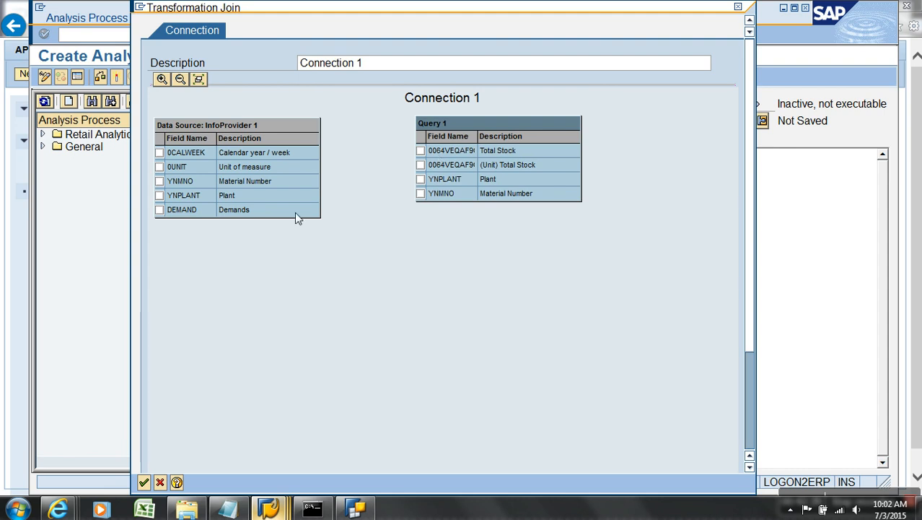
pyautogui.moveTo(301, 195); pyautogui.dragTo(441, 180)
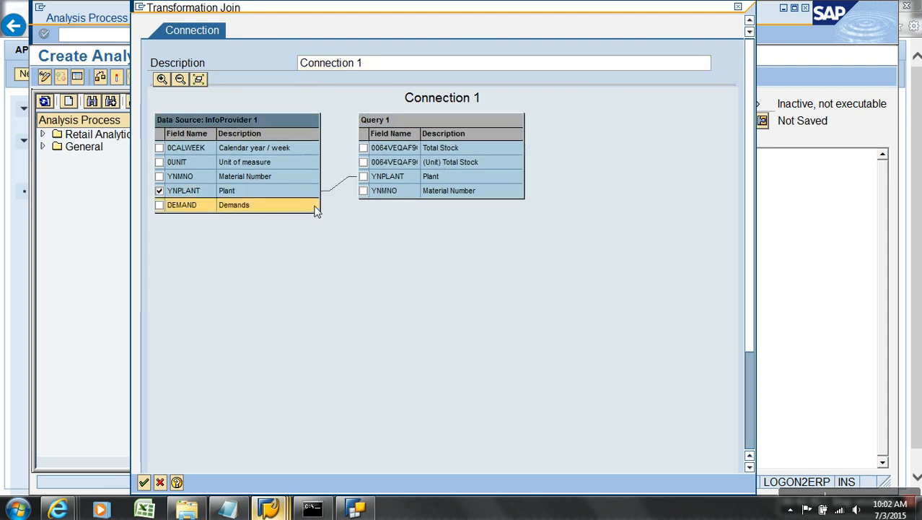
pyautogui.moveTo(315, 180); pyautogui.dragTo(363, 197)
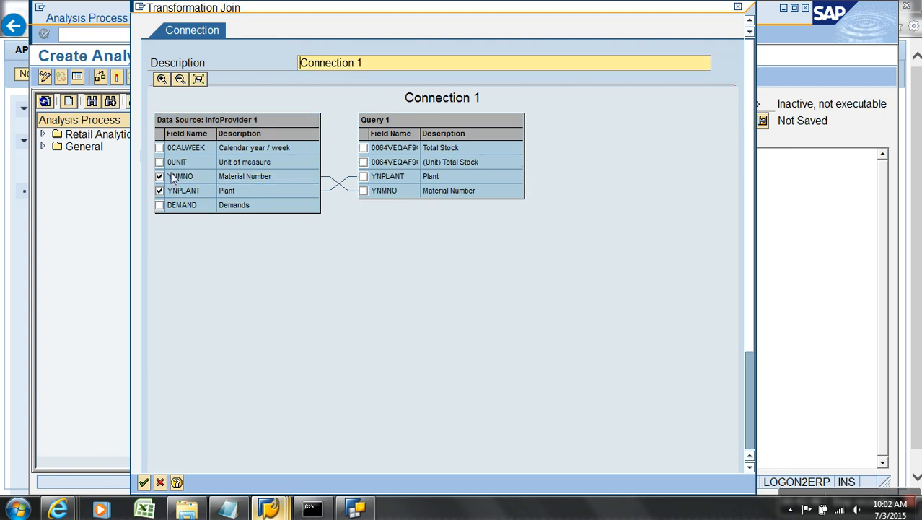
# - Include Demands and Calendar year / week from the InfoProvider and Total Stock from the query in the join, and confirm it
pyautogui.click(160, 205)
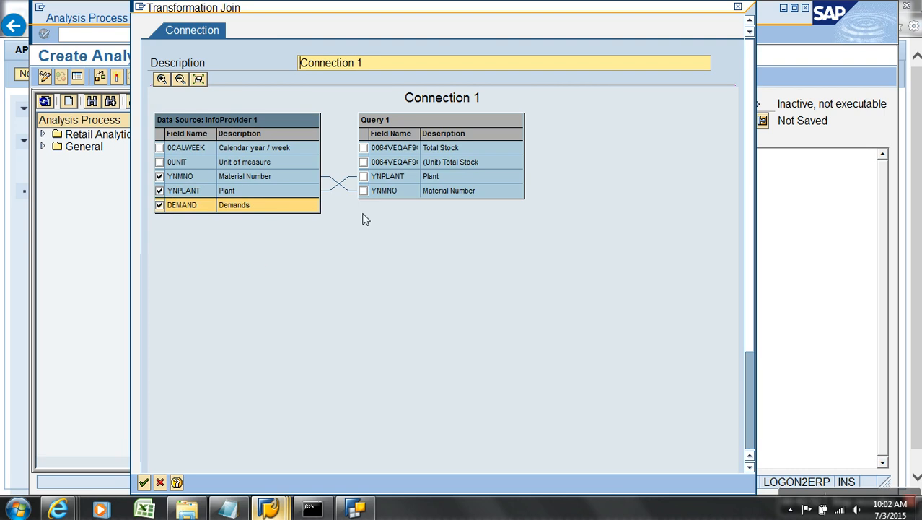
pyautogui.click(363, 148)
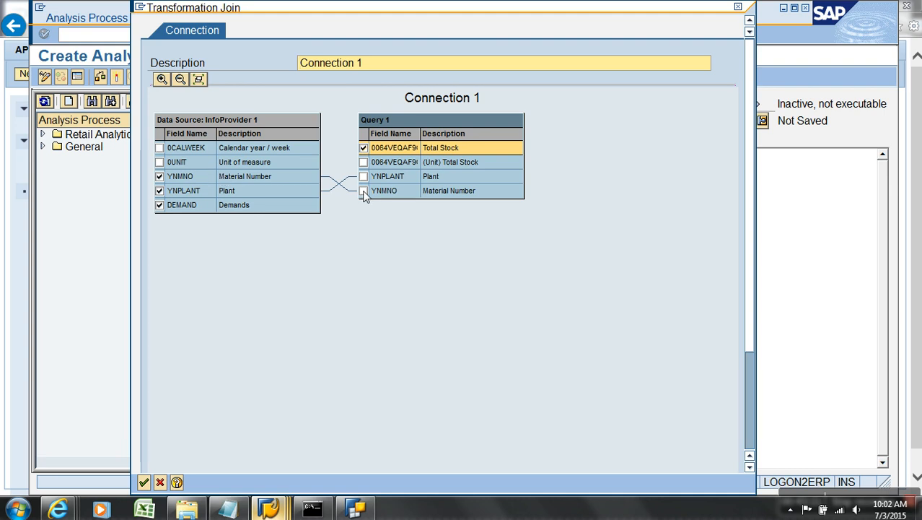
pyautogui.click(159, 147)
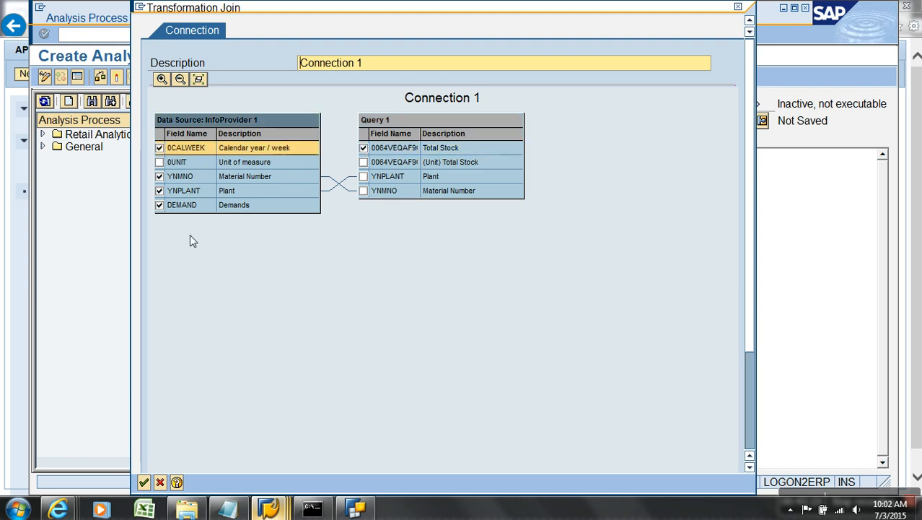
pyautogui.moveTo(268, 509)
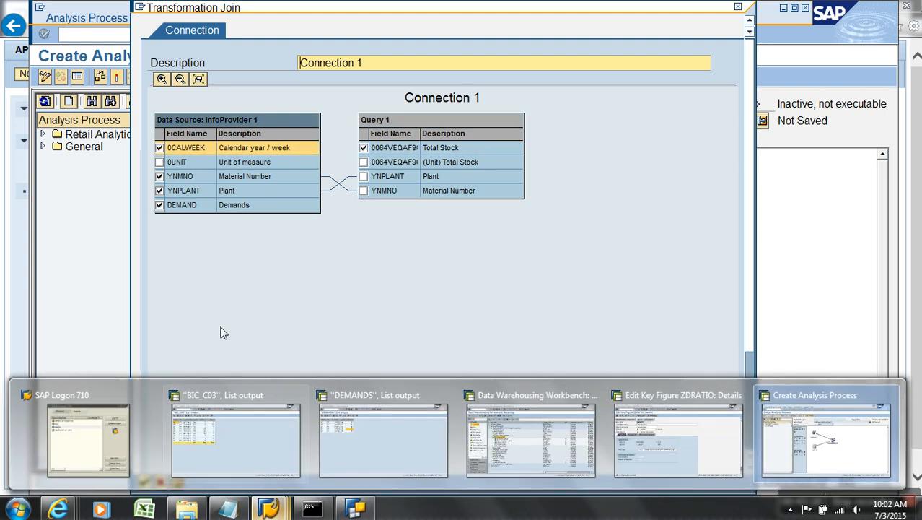
pyautogui.click(145, 481)
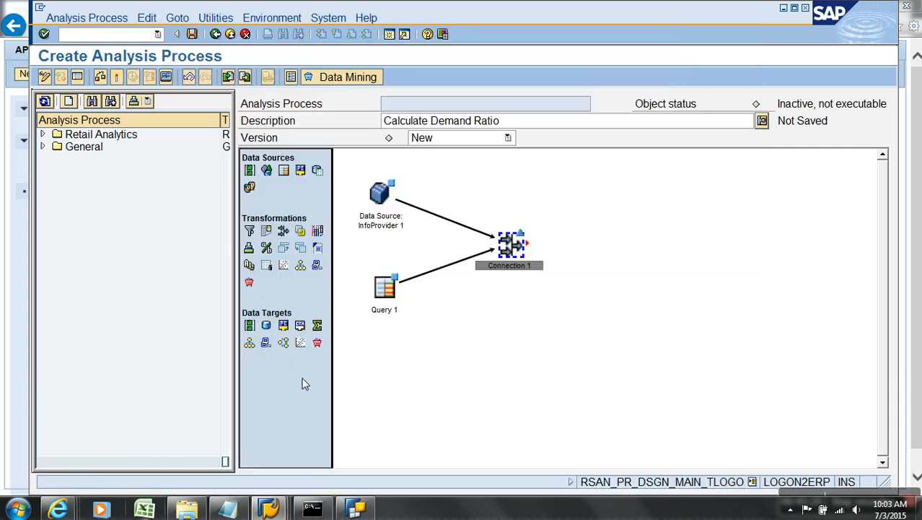
# - Try to activate the analysis process and dismiss the resulting message
pyautogui.click(542, 318)
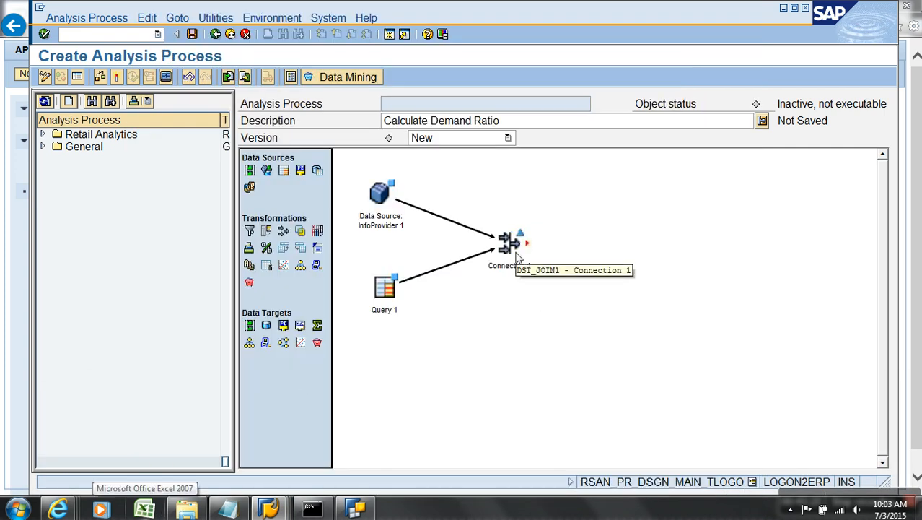
pyautogui.click(117, 77)
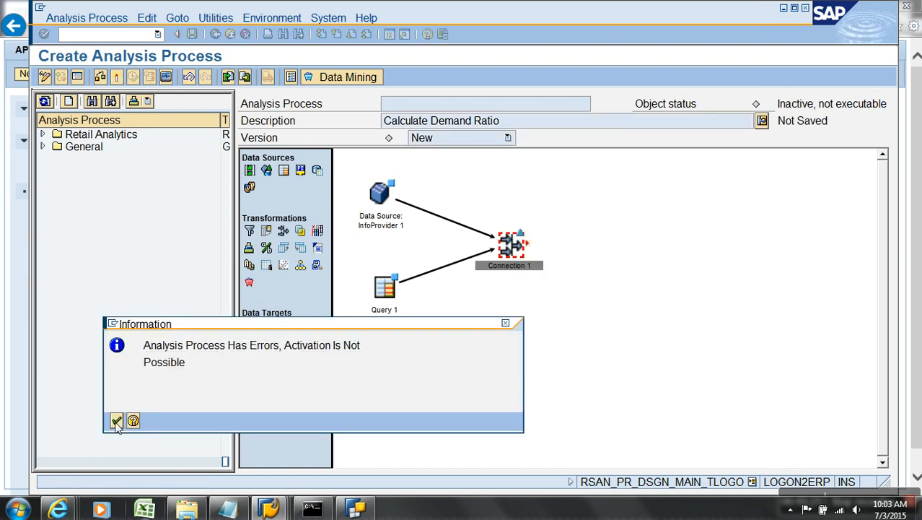
pyautogui.click(116, 421)
# - Calculate the intermediate result of Connection 1 directly, saving the analysis process as ZAPDDEMAND, and return from the log
pyautogui.rightClick(519, 247)
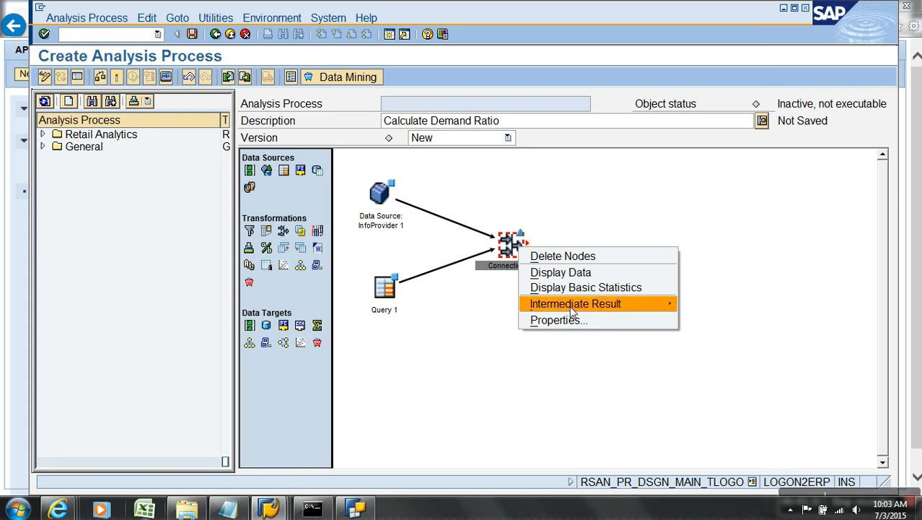
pyautogui.moveTo(569, 305)
pyautogui.click(711, 304)
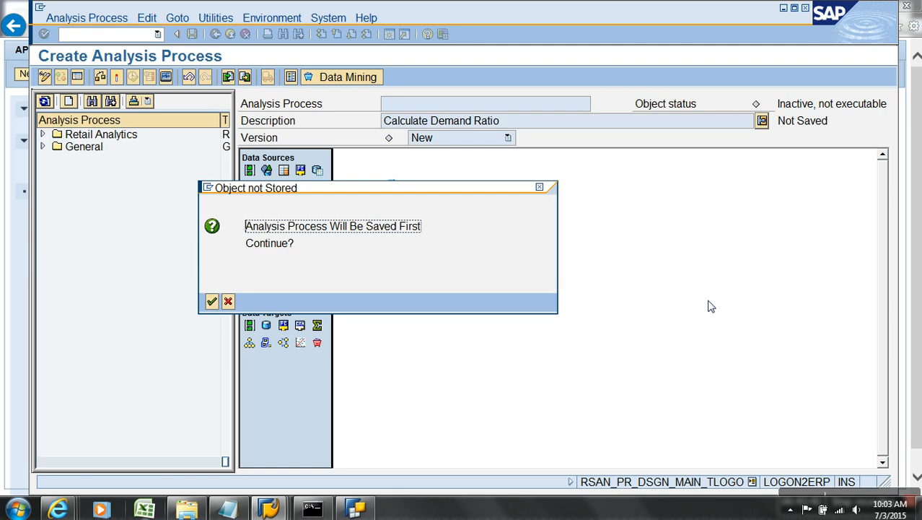
pyautogui.press('Return')
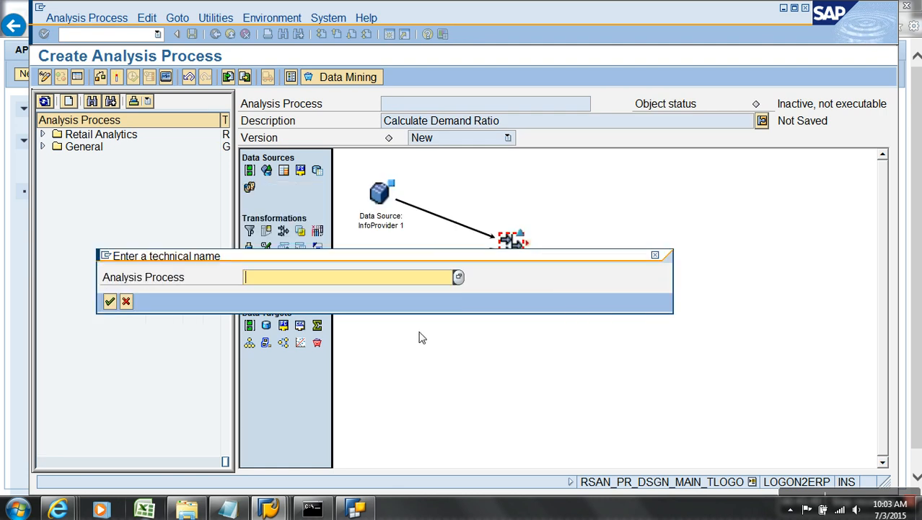
pyautogui.write('ZAPDDEMAND')
pyautogui.click(110, 301)
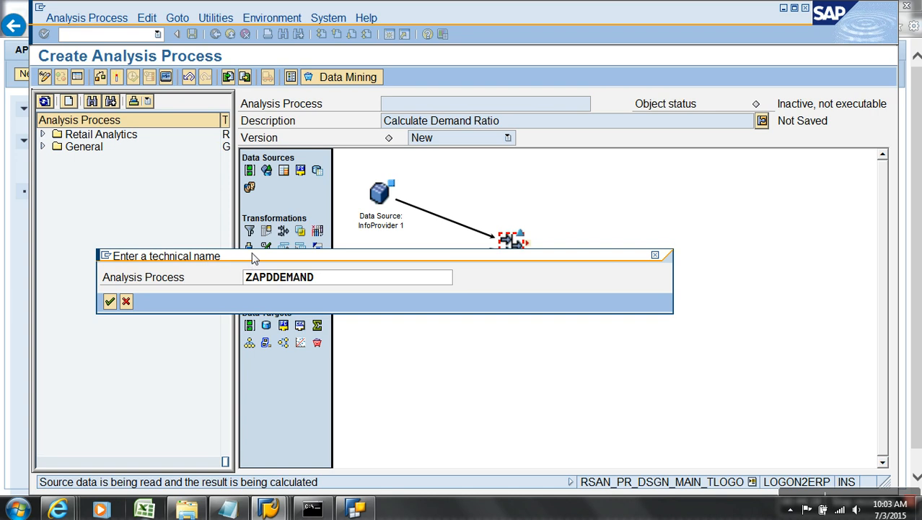
pyautogui.moveTo(253, 256); pyautogui.dragTo(280, 214)
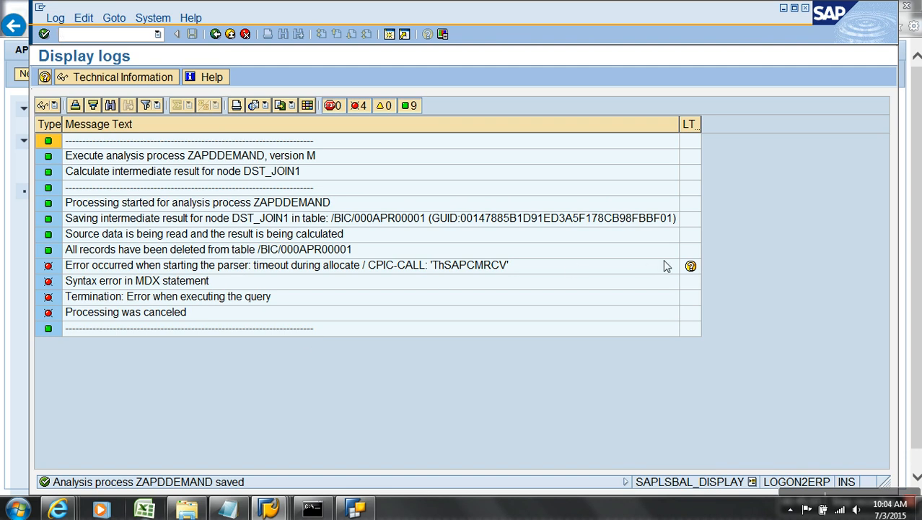
pyautogui.click(215, 34)
# - Calculate the intermediate result of Query 1 directly and return from its log to the analysis process
pyautogui.rightClick(392, 298)
pyautogui.moveTo(490, 354)
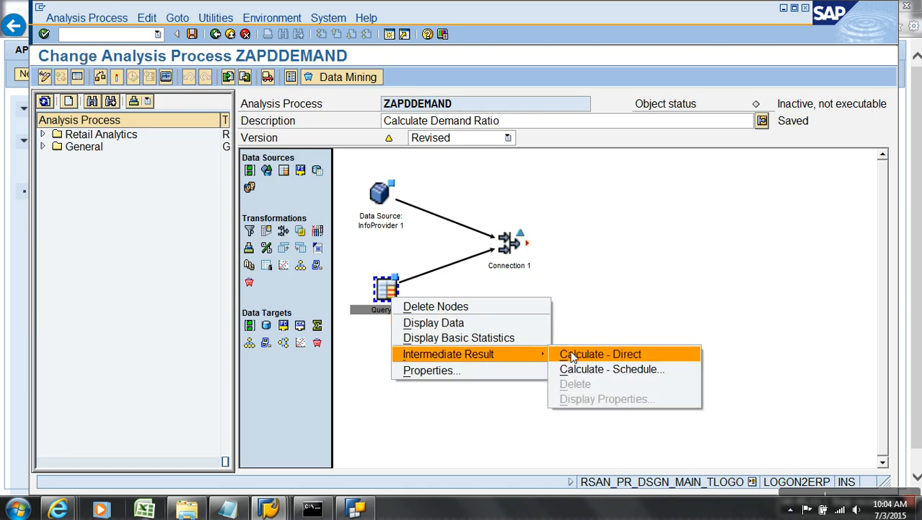
pyautogui.click(570, 352)
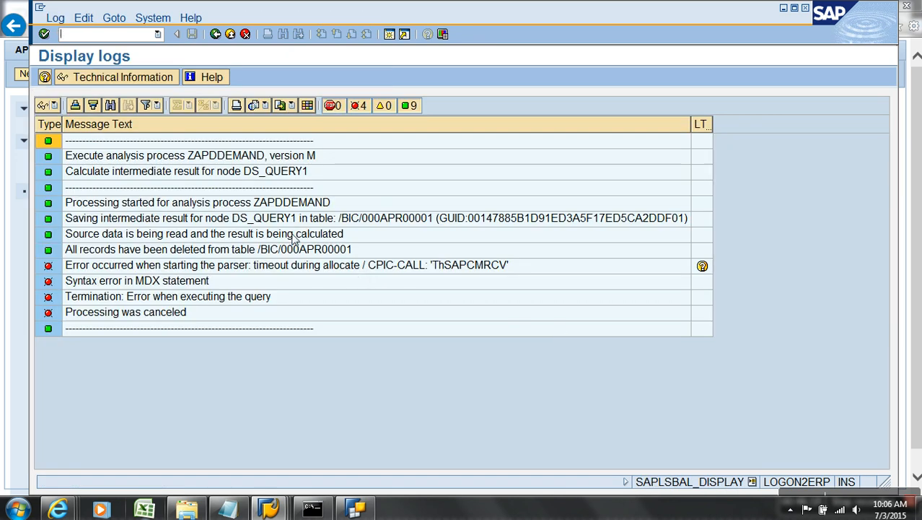
pyautogui.click(215, 34)
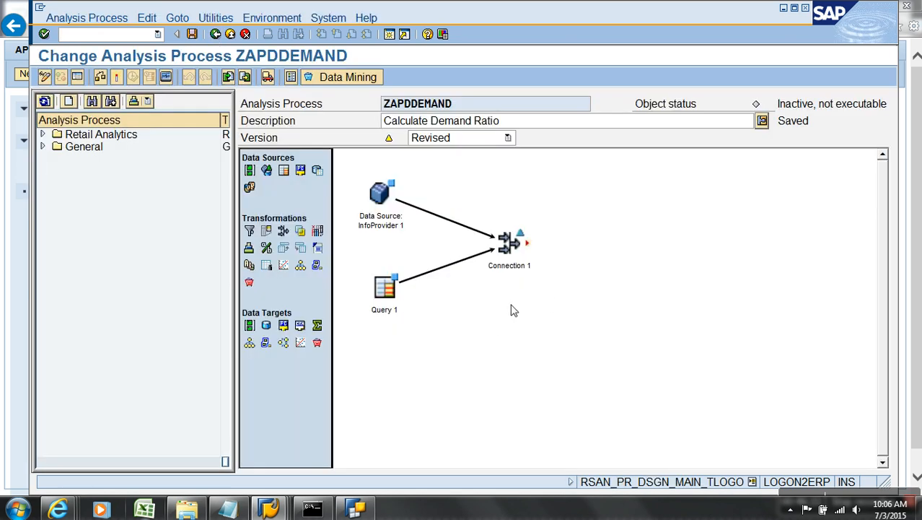
# - Delete the Query 1 node from the analysis process
pyautogui.click(394, 292)
pyautogui.rightClick(388, 297)
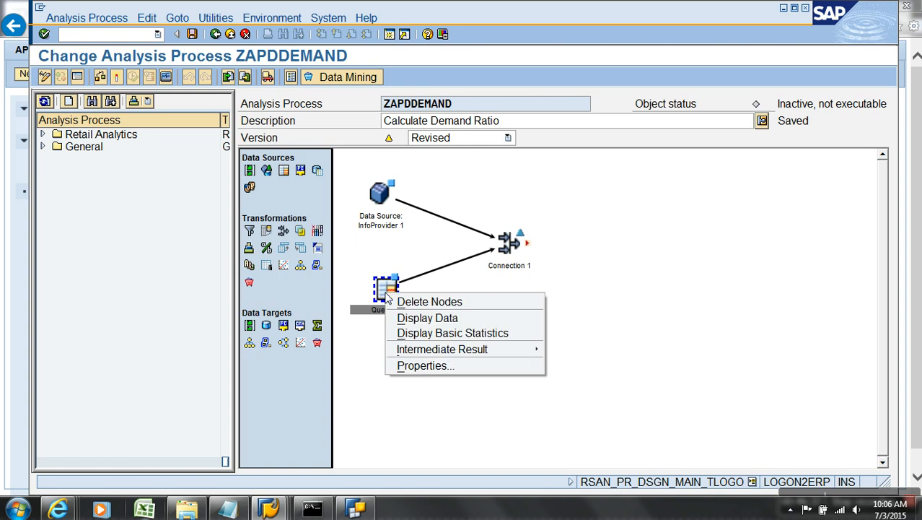
pyautogui.click(438, 302)
# - Switch to the Edit Key Figure ZDRATIO session and open the ABAP Dictionary with transaction SE11
pyautogui.moveTo(271, 508)
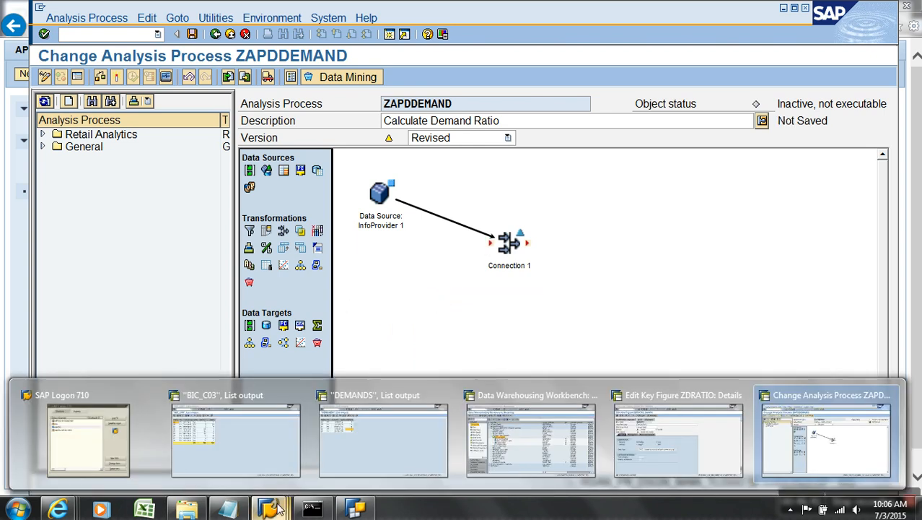
pyautogui.click(697, 446)
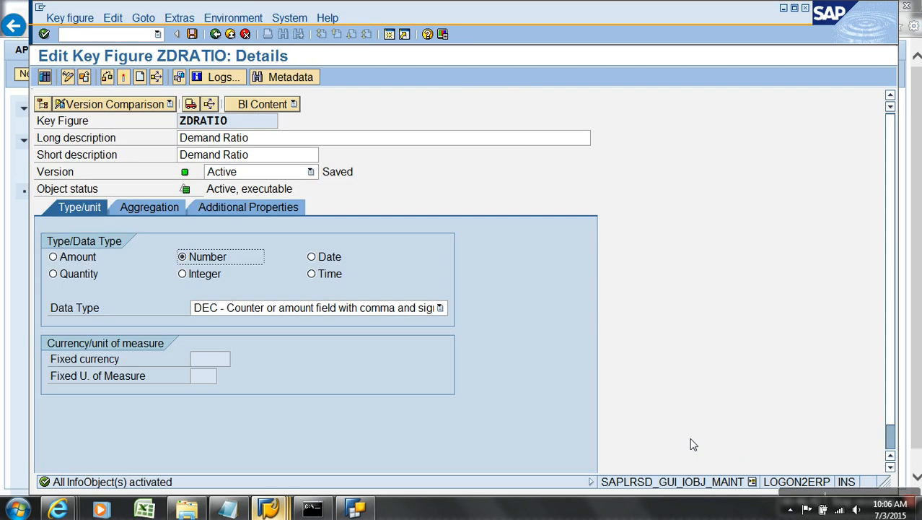
pyautogui.click(141, 36)
pyautogui.write('/NSE11')
pyautogui.press('Return')
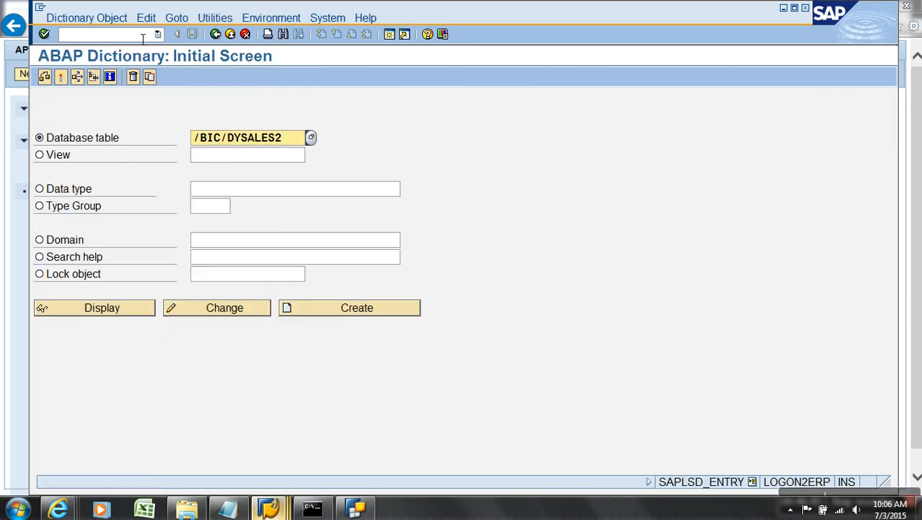
# - Enter YSTOCK as the database table name and start creating the table
pyautogui.moveTo(281, 137); pyautogui.dragTo(182, 147)
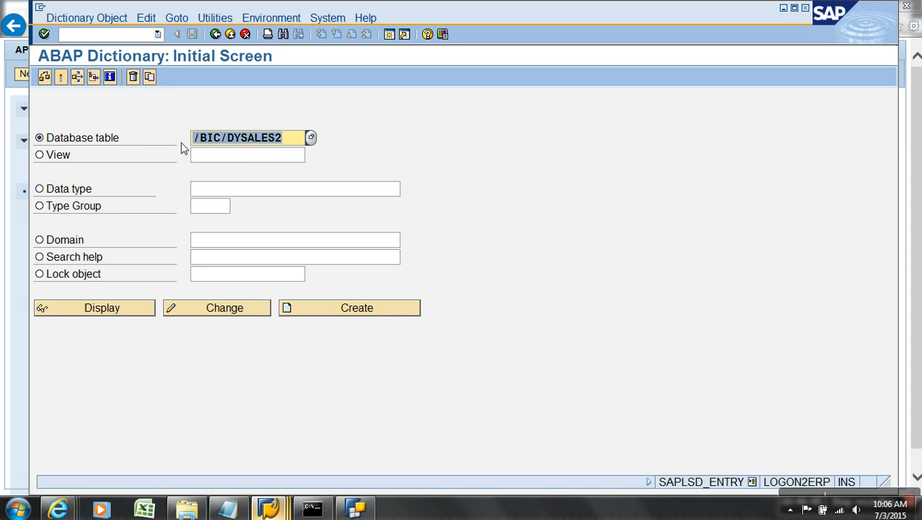
pyautogui.write('YST0CXK')
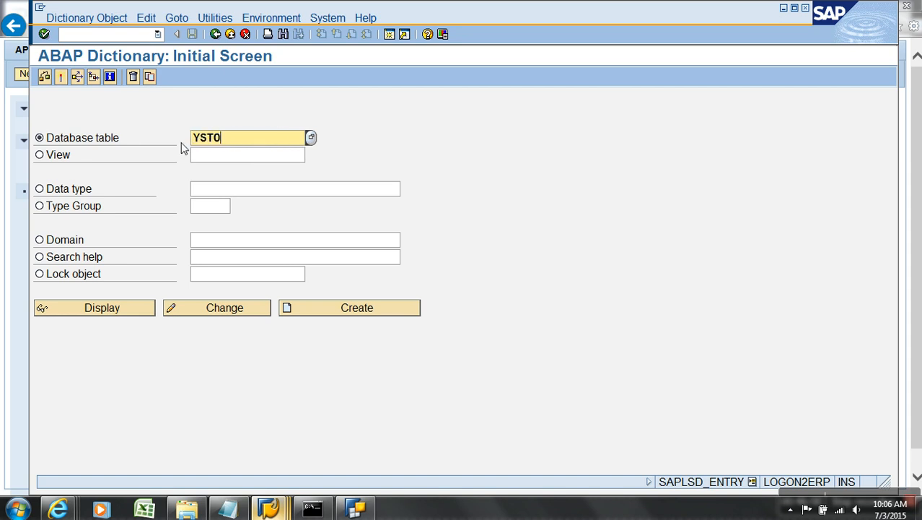
pyautogui.press('BackSpace')
pyautogui.press('BackSpace')
pyautogui.write('K')
pyautogui.click(324, 318)
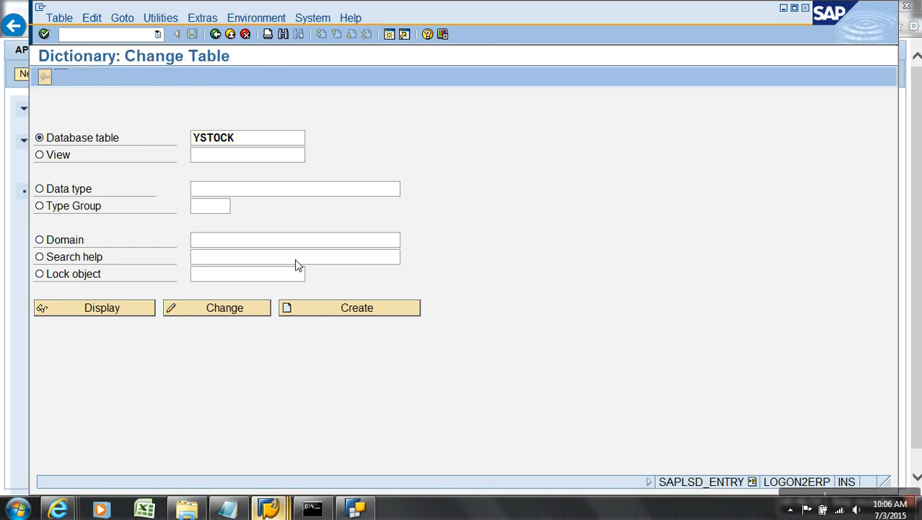
# - Describe the table as STOCKS, set delivery class A, and choose its Data Browser/Table View maintenance option
pyautogui.write('STOCKS')
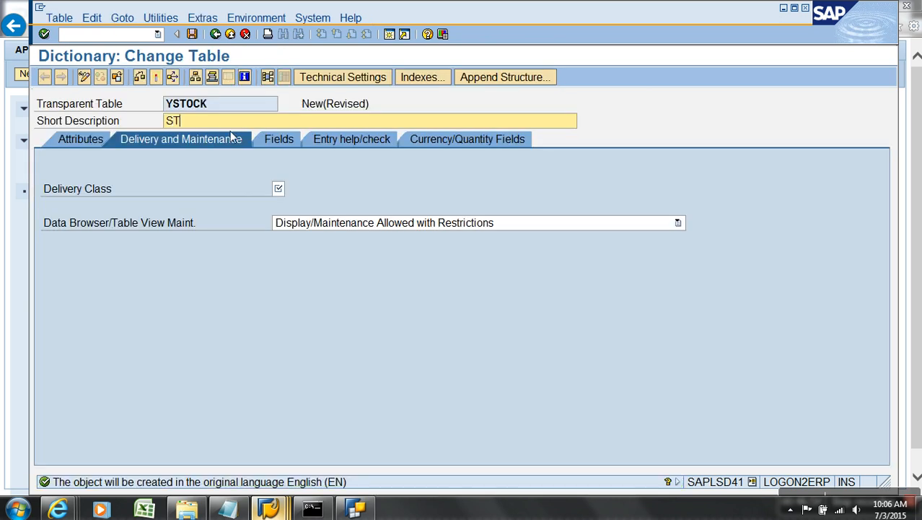
pyautogui.click(278, 189)
pyautogui.press('F4')
pyautogui.press('Return')
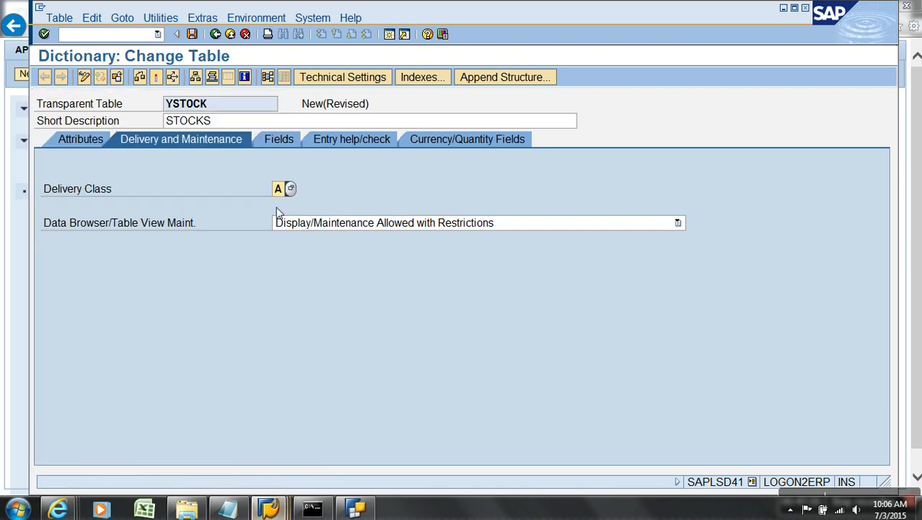
pyautogui.click(323, 221)
pyautogui.click(320, 247)
# - Add the field YNMNO with data element /BIC/OIYNMNO to the table's field list
pyautogui.click(278, 141)
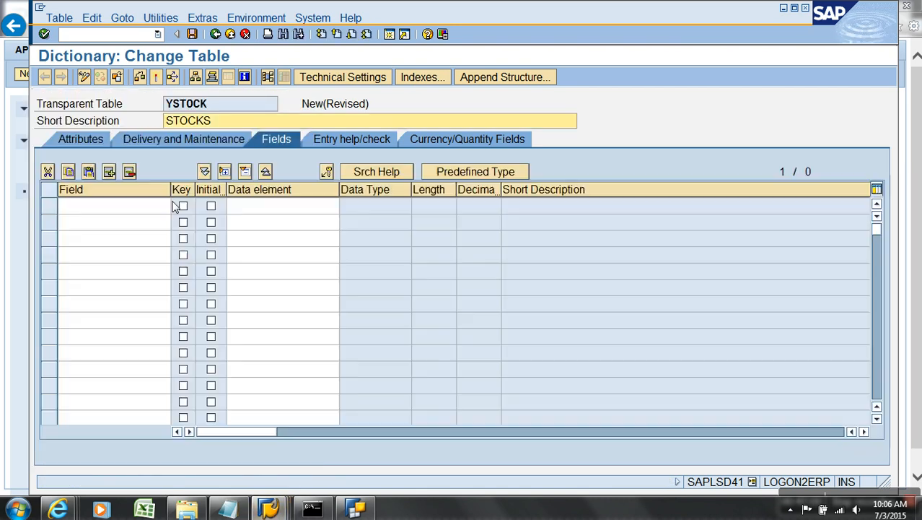
pyautogui.click(167, 207)
pyautogui.write('Y')
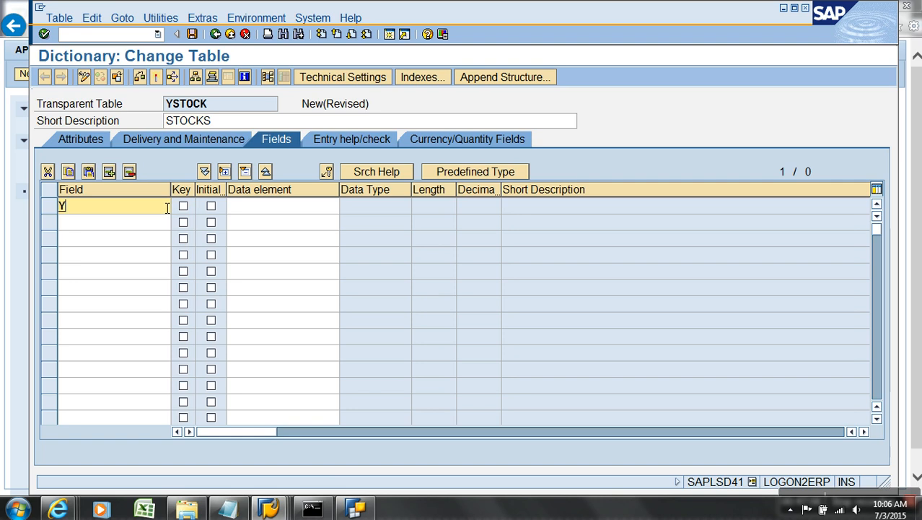
pyautogui.write('NMNO')
pyautogui.press('Tab')
pyautogui.press('Tab')
pyautogui.press('Tab')
pyautogui.write('/B')
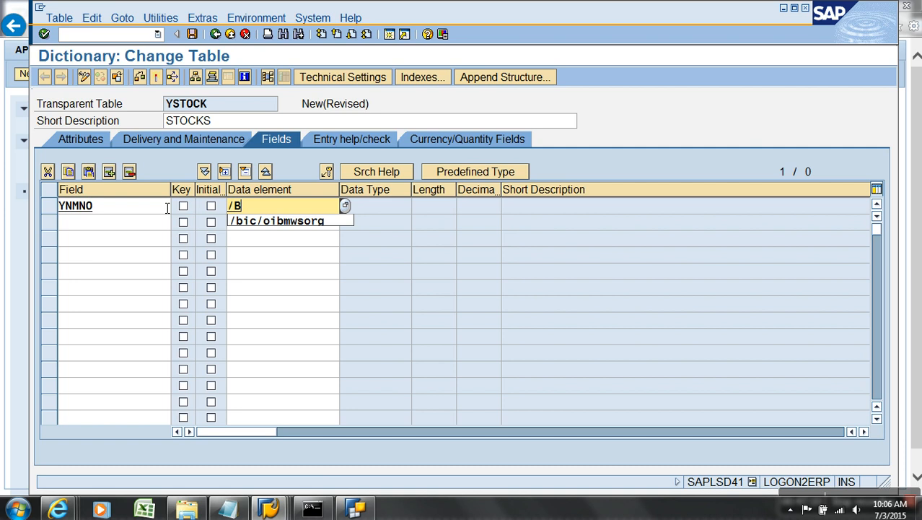
pyautogui.write('IC/OIYNMNO')
pyautogui.press('Return')
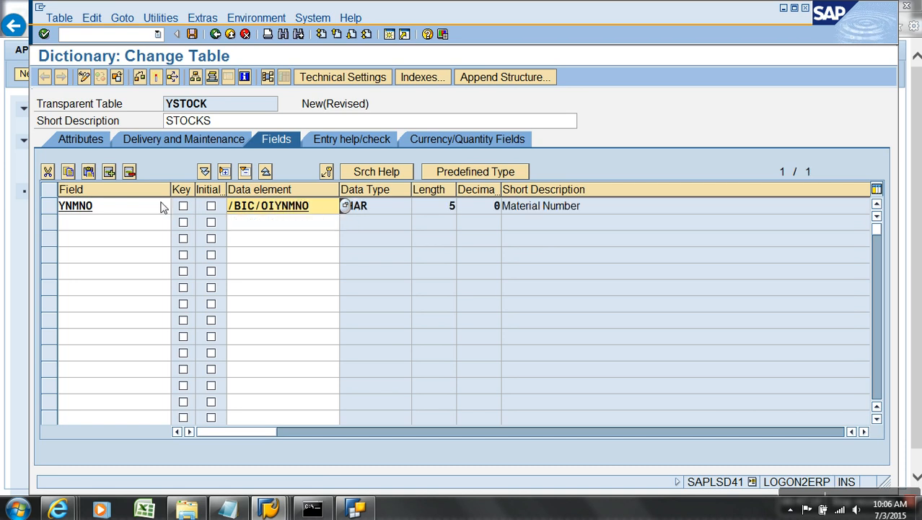
# - Add the field YNPLANT with data element /BIC/OIYNPLANT below YNMNO in the field list
pyautogui.click(132, 228)
pyautogui.write('YNPLANT')
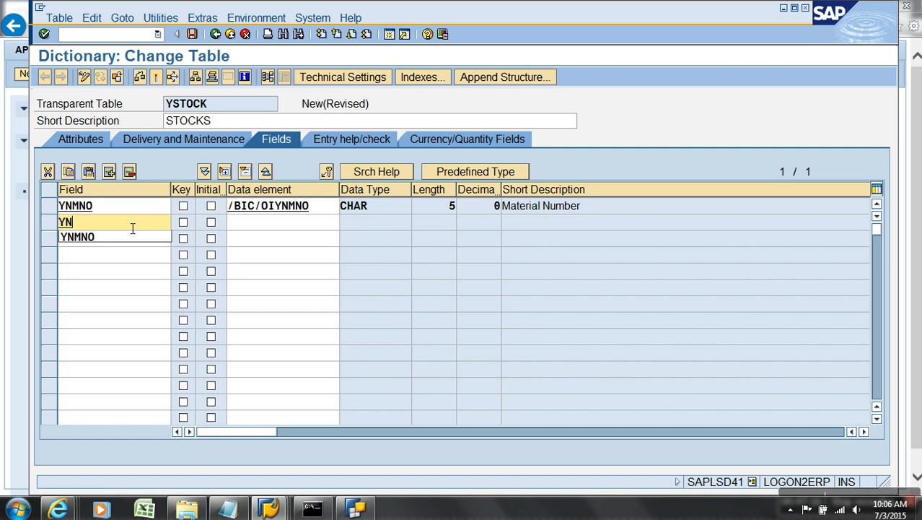
pyautogui.press('Tab')
pyautogui.press('Tab')
pyautogui.press('Tab')
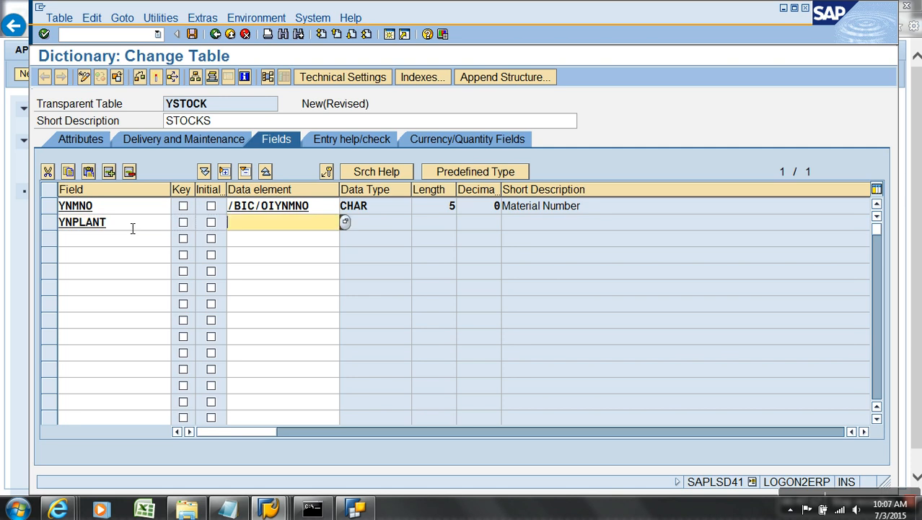
pyautogui.write('/BIC/')
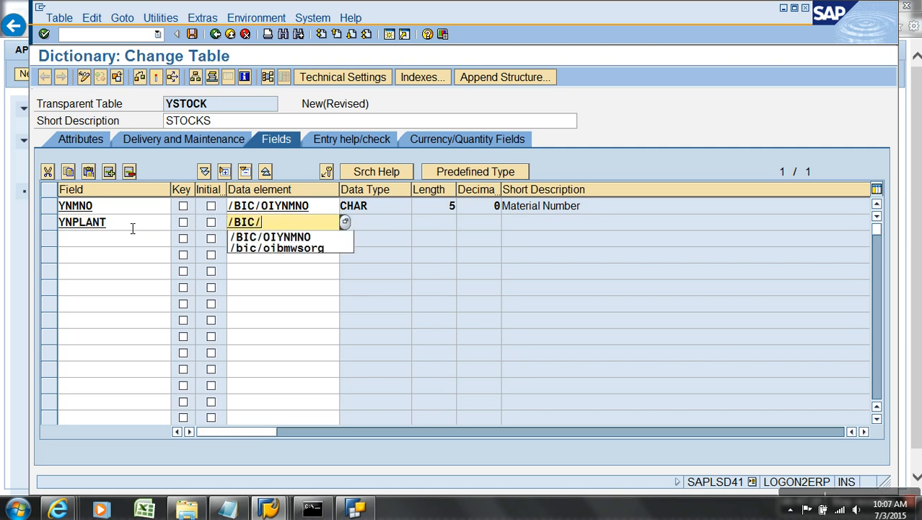
pyautogui.write('OIY')
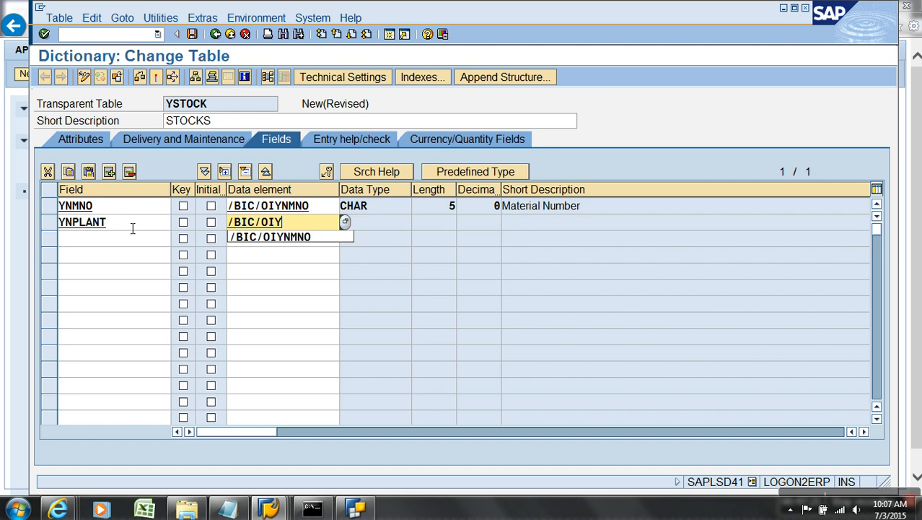
pyautogui.write('NPLANT')
pyautogui.press('Return')
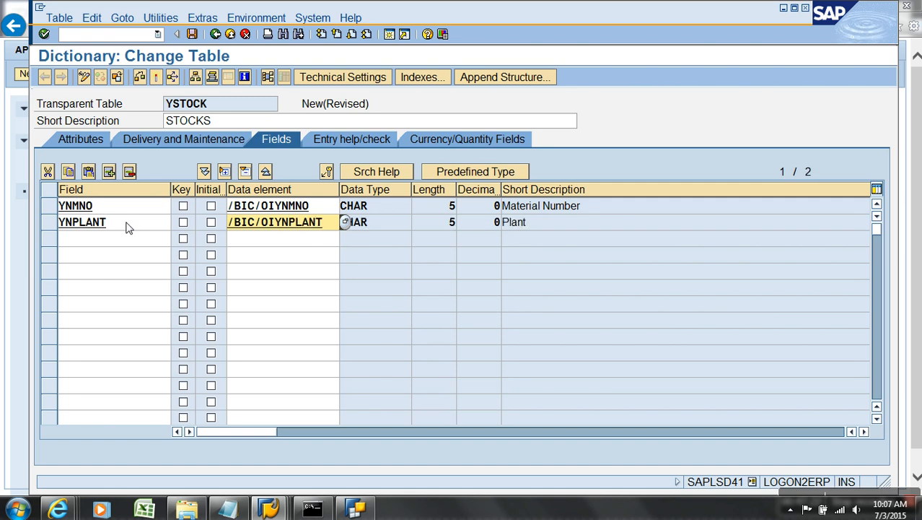
# - Add the field YSTOCK below YNPLANT and try data element /BIC/OIINFLOW for it
pyautogui.click(86, 243)
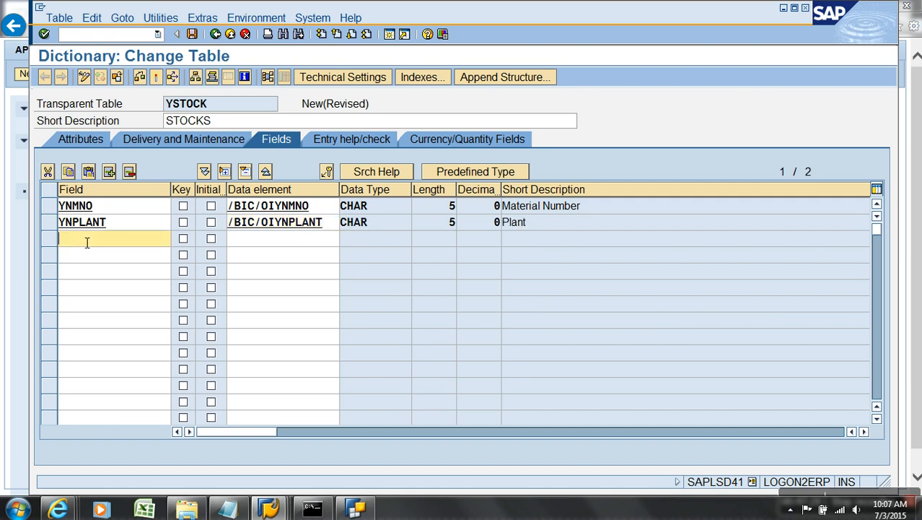
pyautogui.write('Y')
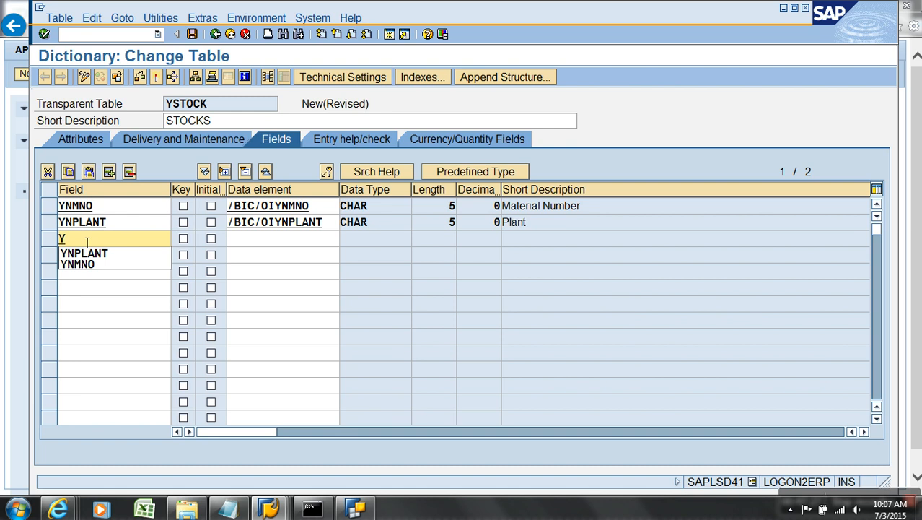
pyautogui.write('STOCK')
pyautogui.press('Tab')
pyautogui.press('Tab')
pyautogui.press('Tab')
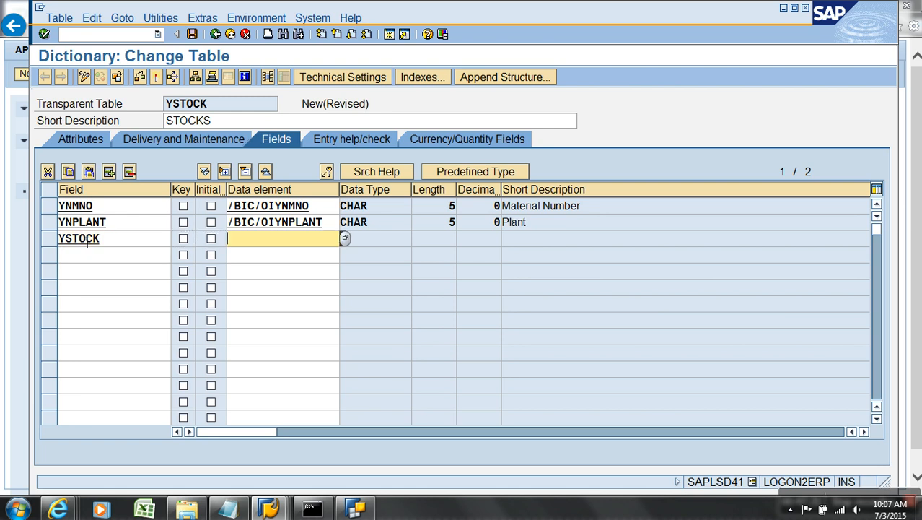
pyautogui.write('/BI')
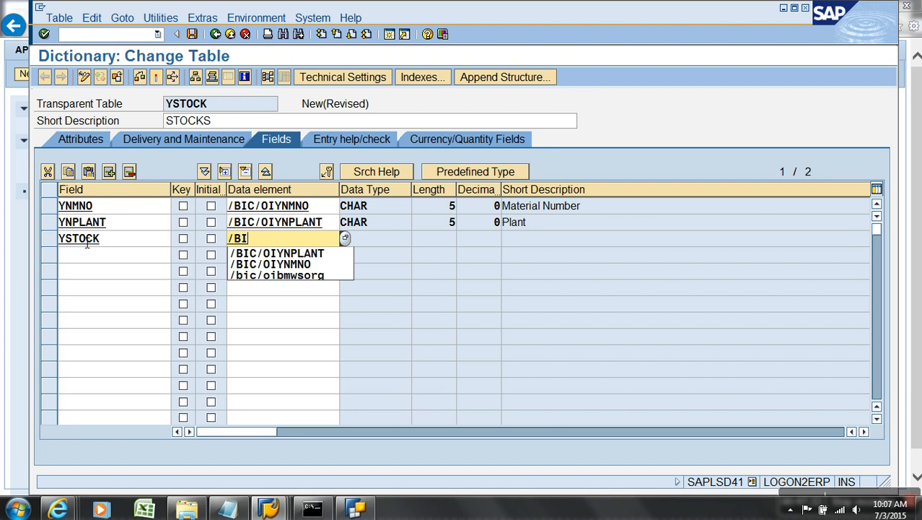
pyautogui.write('C/OIINFLOW')
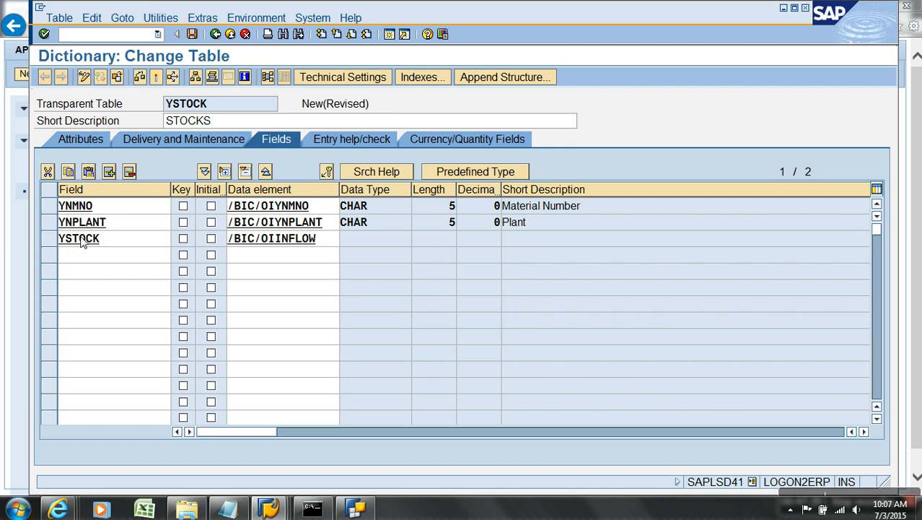
pyautogui.press('Return')
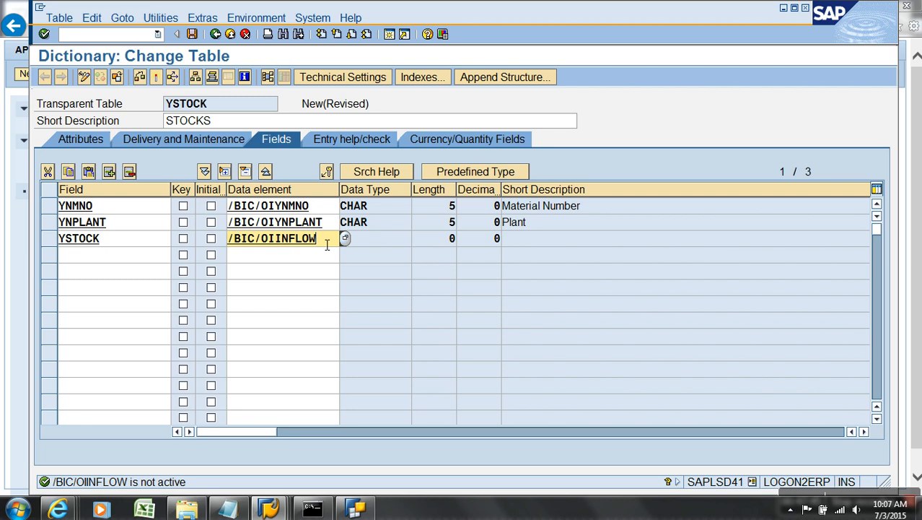
# - Try /BIC/OIOUTFLOW as the data element of the YSTOCK field
pyautogui.press('BackSpace')
pyautogui.press('BackSpace')
pyautogui.press('BackSpace')
pyautogui.press('BackSpace')
pyautogui.press('BackSpace')
pyautogui.press('BackSpace')
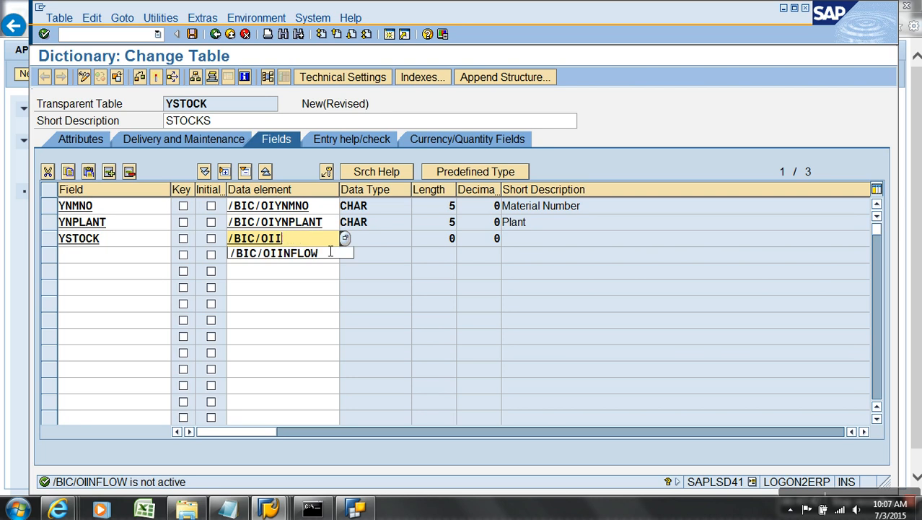
pyautogui.write('OUTFLOW')
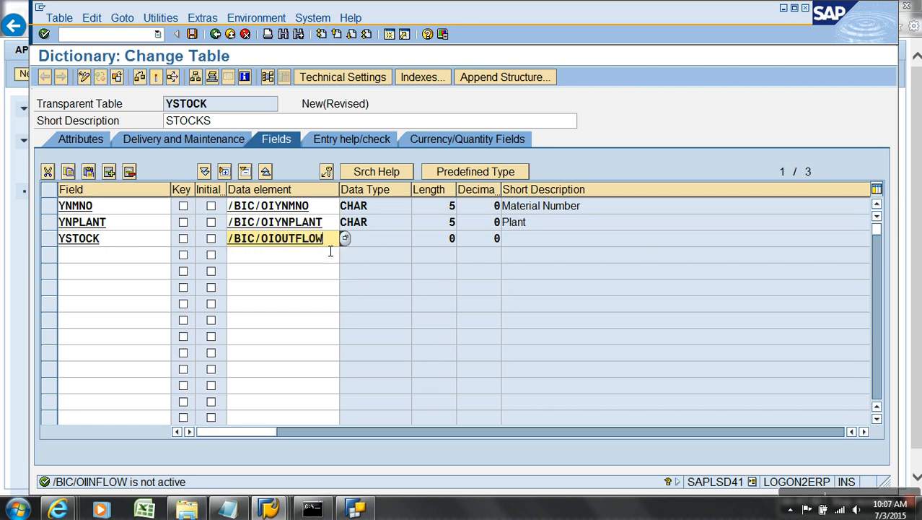
pyautogui.press('Return')
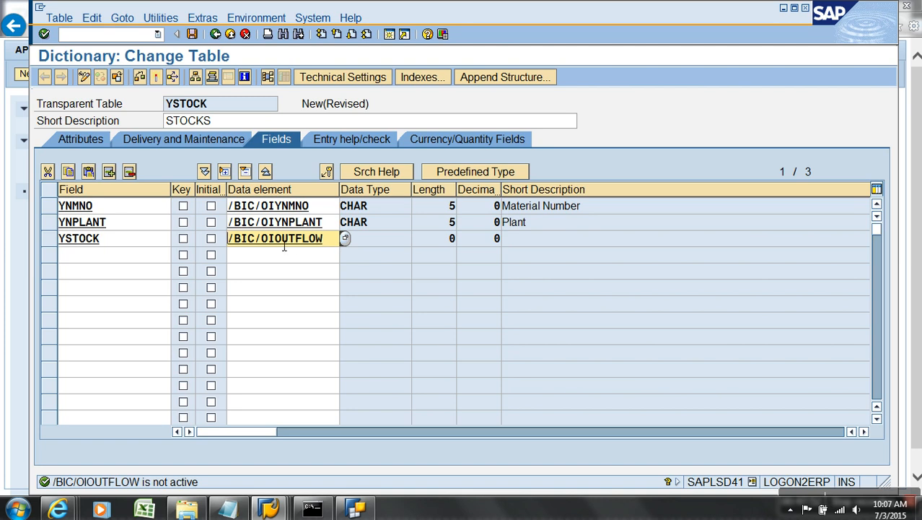
# - Try INT5 as the data element of the YSTOCK field
pyautogui.moveTo(275, 246); pyautogui.dragTo(343, 241)
pyautogui.press('BackSpace')
pyautogui.press('BackSpace')
pyautogui.press('BackSpace')
pyautogui.press('BackSpace')
pyautogui.press('BackSpace')
pyautogui.press('BackSpace')
pyautogui.press('BackSpace')
pyautogui.press('BackSpace')
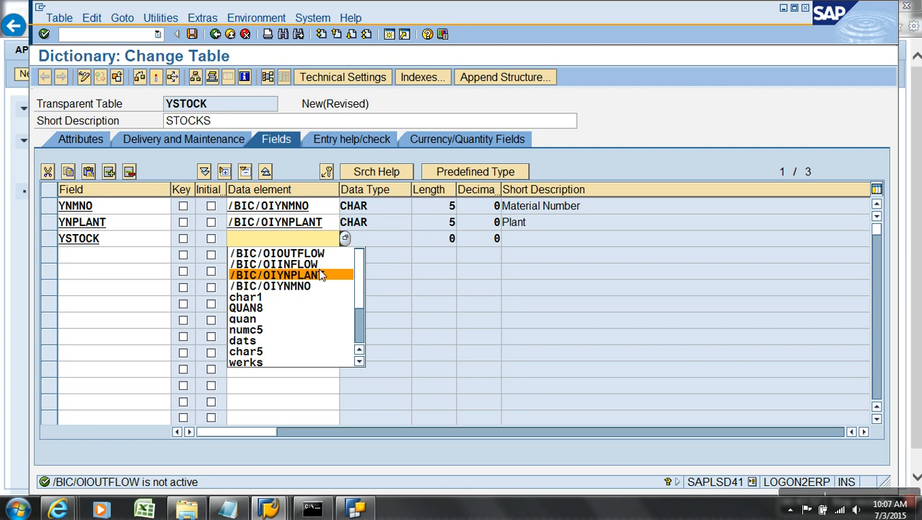
pyautogui.write('INT')
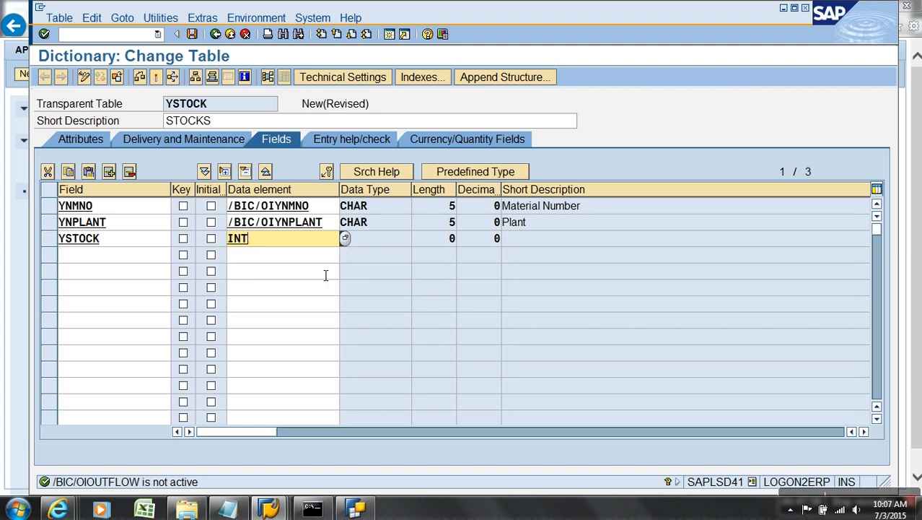
pyautogui.write('5')
pyautogui.press('Return')
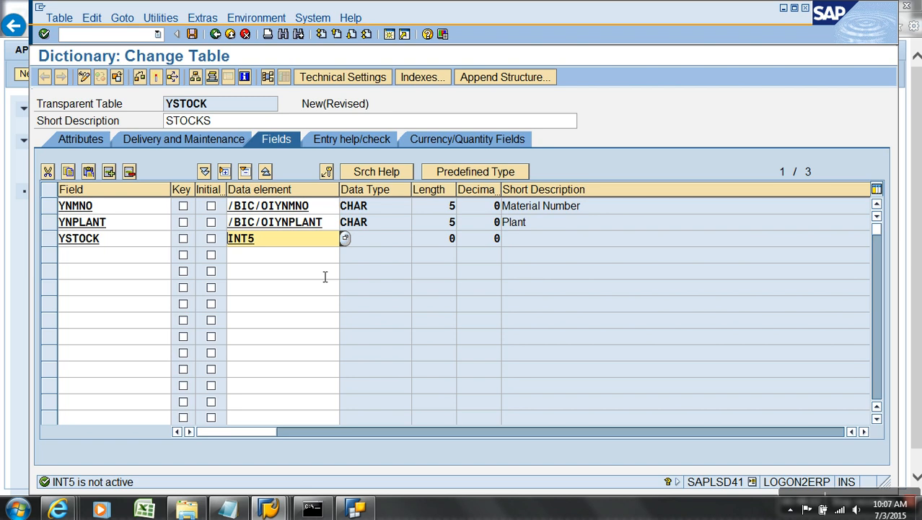
# - Clear the YSTOCK field's data element and define it with predefined type INT4 and short description Stock
pyautogui.click(311, 243)
pyautogui.press('BackSpace')
pyautogui.press('BackSpace')
pyautogui.press('BackSpace')
pyautogui.press('BackSpace')
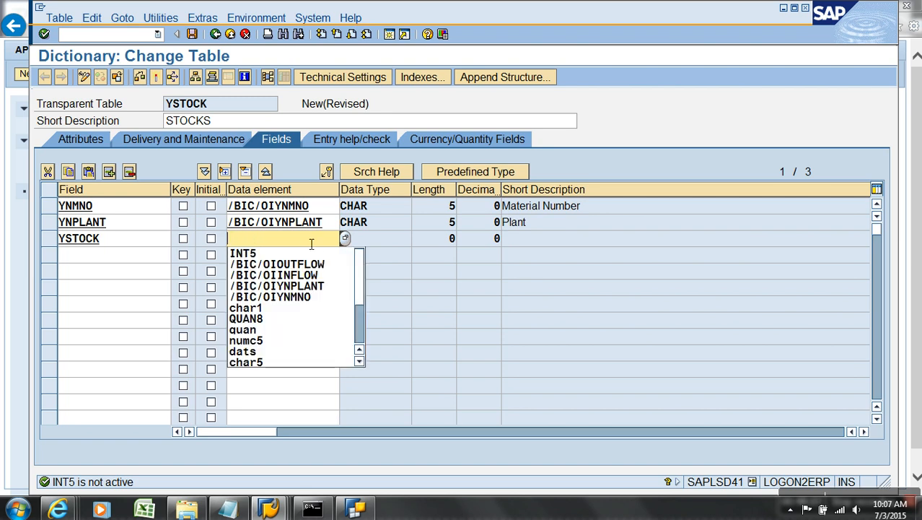
pyautogui.click(442, 171)
pyautogui.write('INT4')
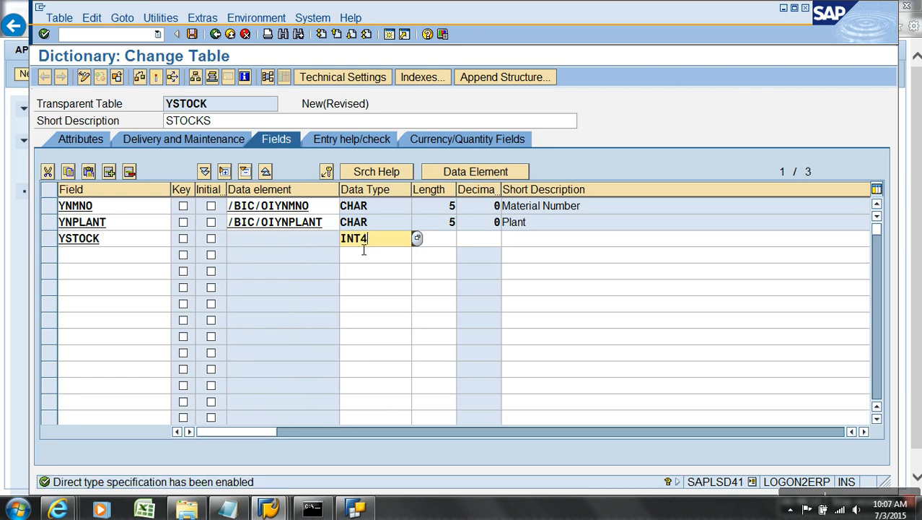
pyautogui.press('Return')
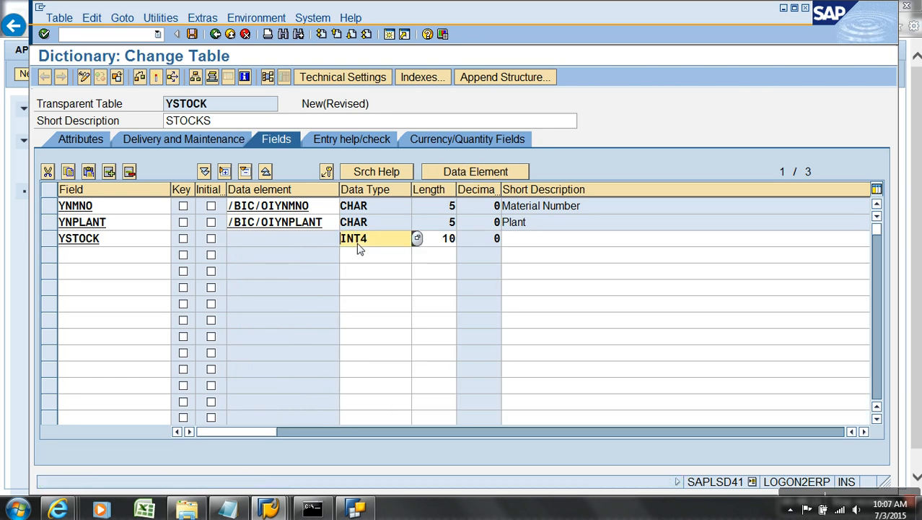
pyautogui.click(573, 245)
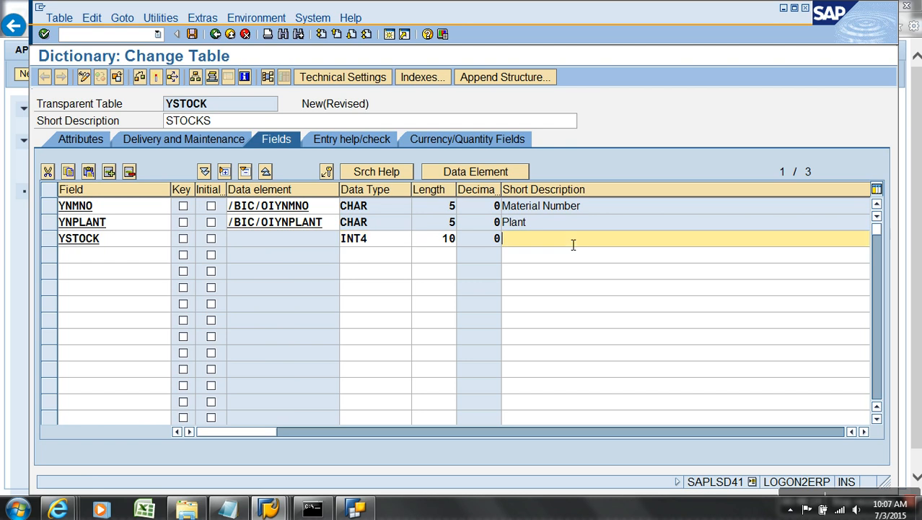
pyautogui.write('Stock')
# - Mark YNMNO and YNPLANT as key fields and flag both for initial values
pyautogui.click(183, 206)
pyautogui.click(183, 222)
pyautogui.click(210, 206)
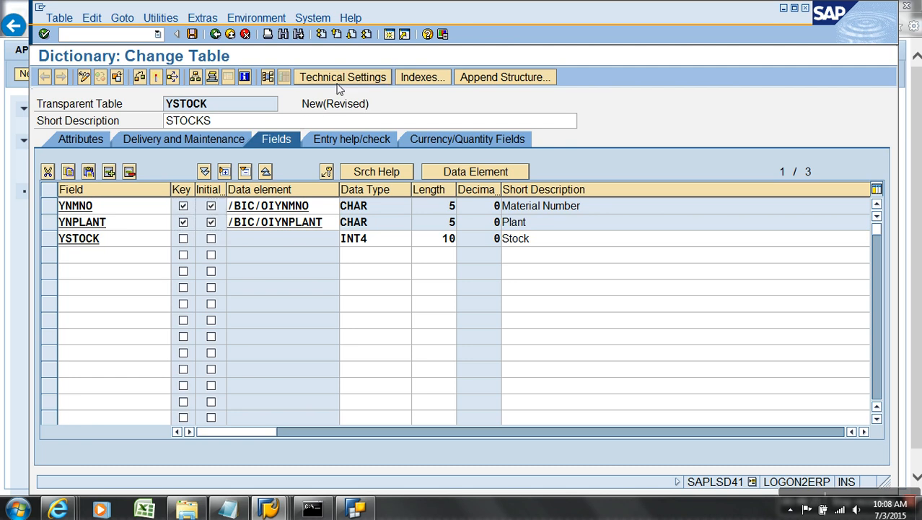
# - Save the YSTOCK table as a local object and open its technical settings
pyautogui.click(336, 80)
pyautogui.click(290, 292)
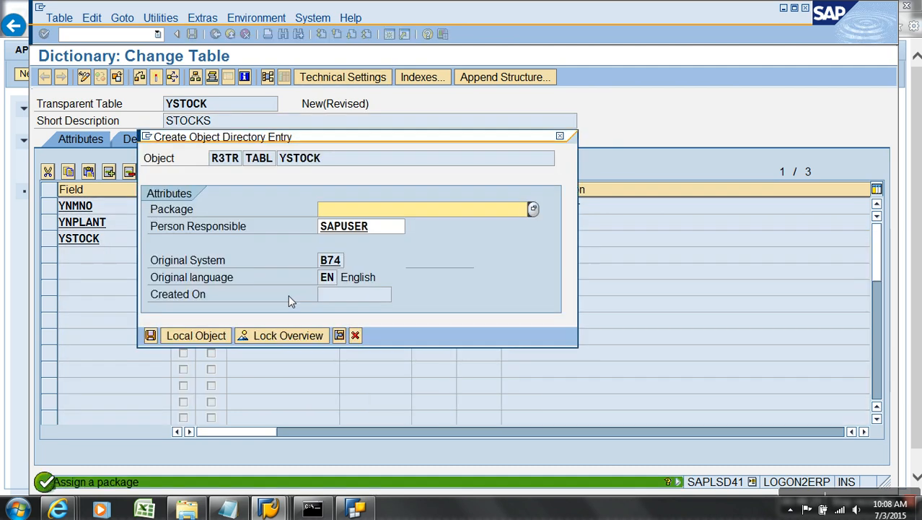
pyautogui.click(186, 336)
pyautogui.click(116, 401)
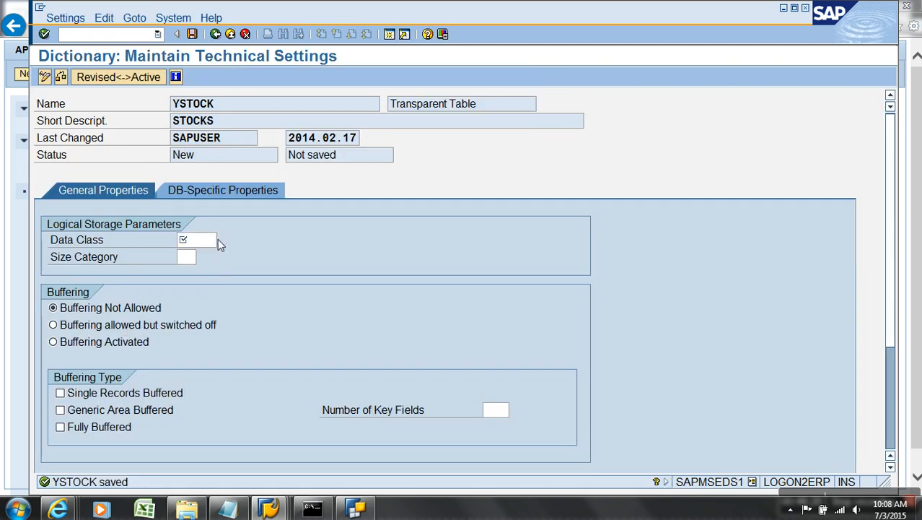
# - Set data class APPL0 and size category 0, save the technical settings and return to the table definition
pyautogui.click(222, 239)
pyautogui.click(232, 252)
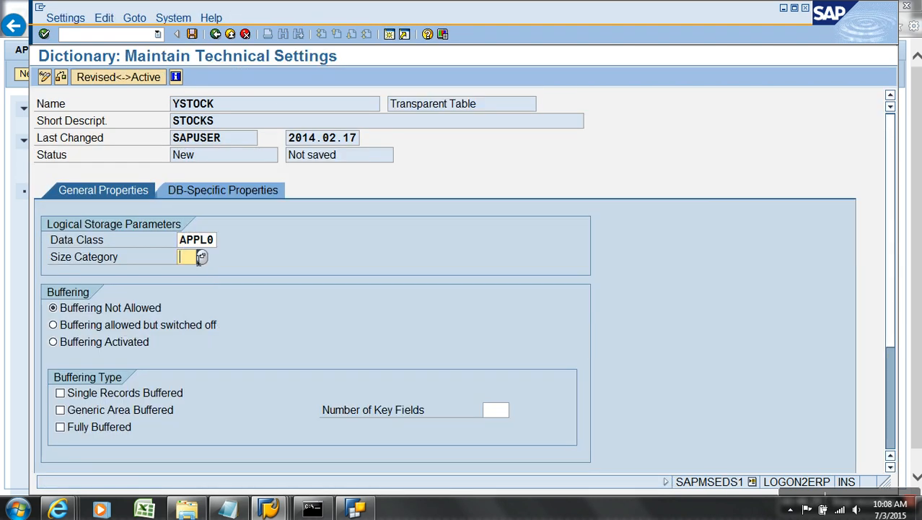
pyautogui.click(204, 254)
pyautogui.click(218, 249)
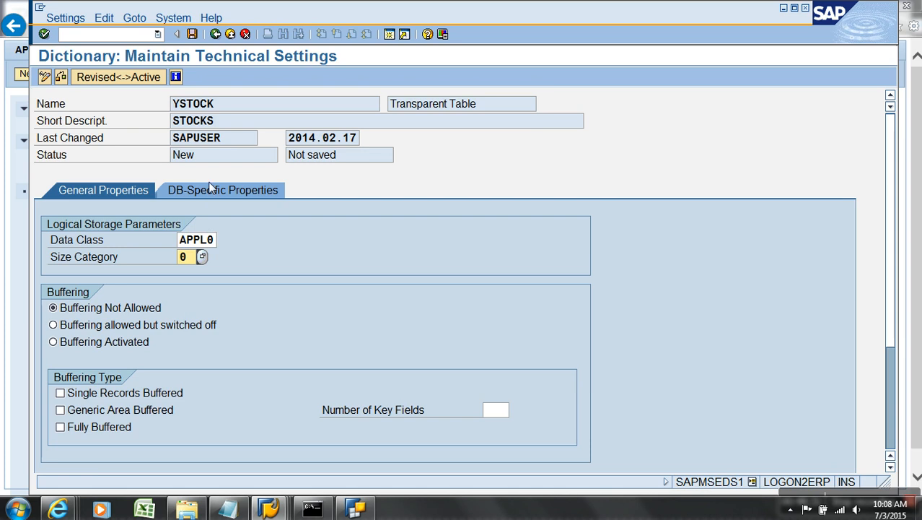
pyautogui.click(192, 34)
pyautogui.click(216, 34)
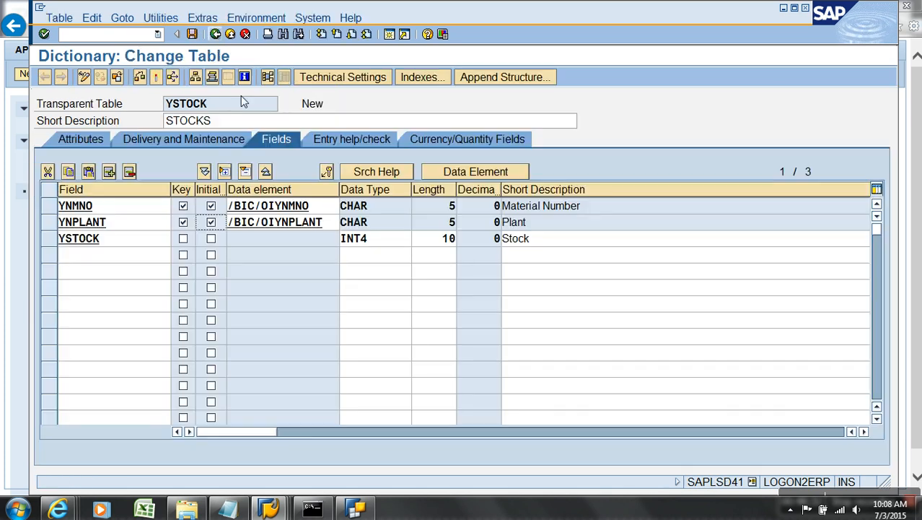
# - Activate the YSTOCK table, display its activation log and return to the table definition
pyautogui.click(163, 75)
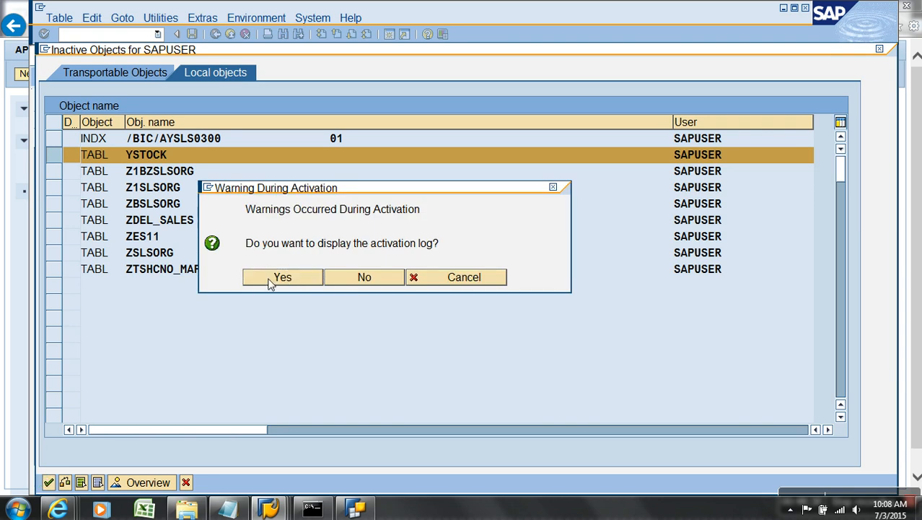
pyautogui.click(271, 281)
pyautogui.click(215, 33)
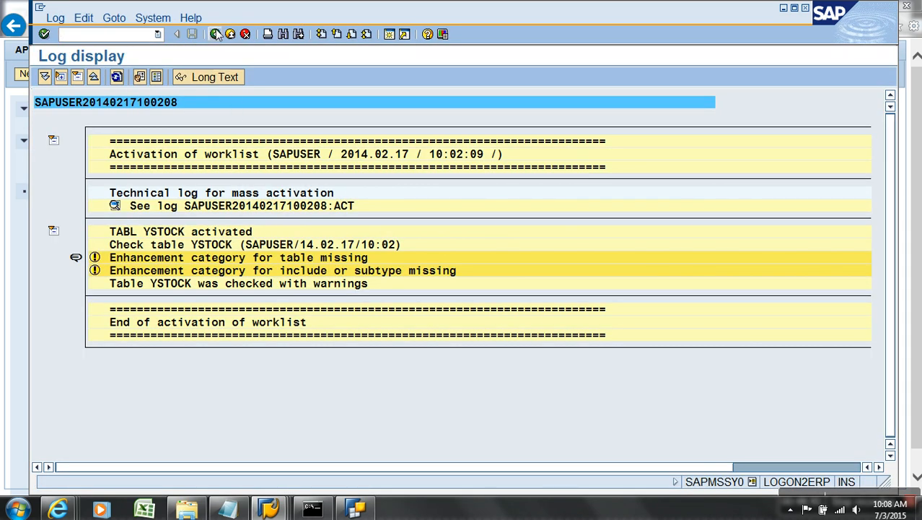
# - Create and save a YSTOCK table entry with material number M1, plant P1 and stock 55
pyautogui.click(166, 22)
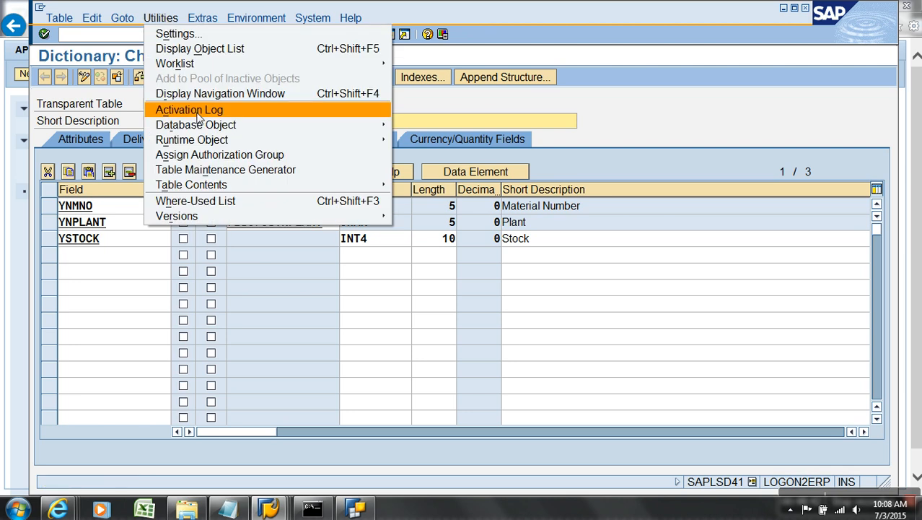
pyautogui.moveTo(366, 182)
pyautogui.click(406, 199)
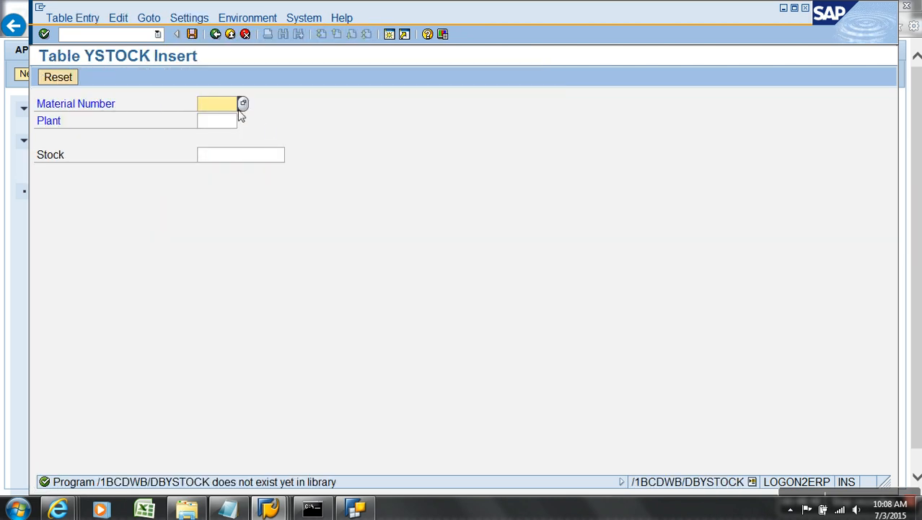
pyautogui.write('M1')
pyautogui.press('Tab')
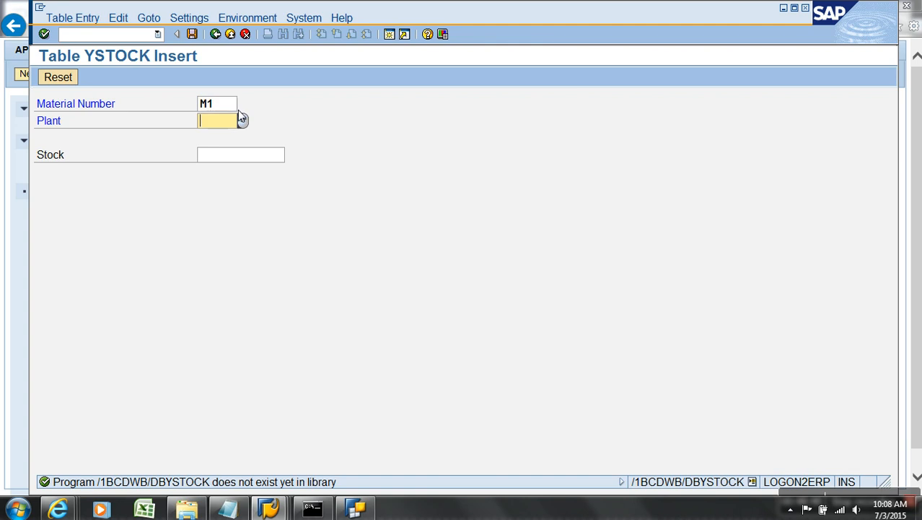
pyautogui.write('P1')
pyautogui.press('Tab')
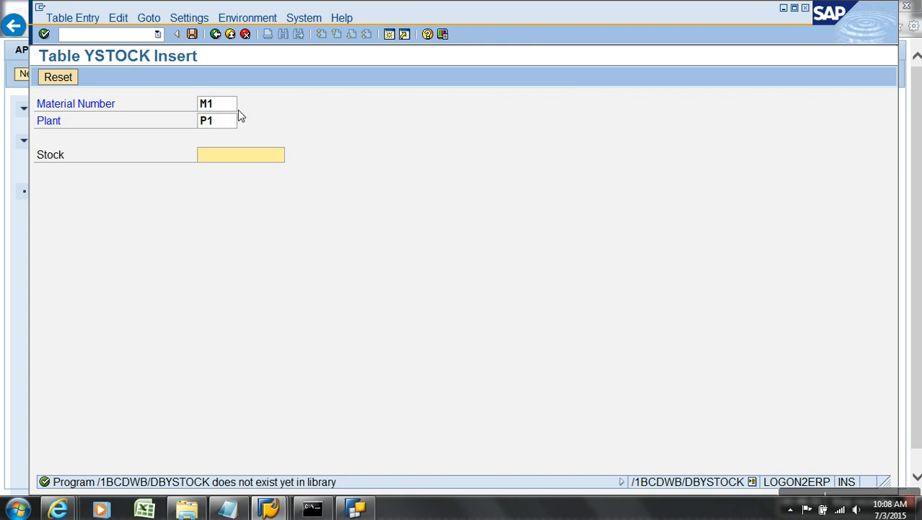
pyautogui.write('55')
pyautogui.click(191, 34)
# - Switch to the Change Analysis Process ZAPDDEMAND session
pyautogui.moveTo(269, 509)
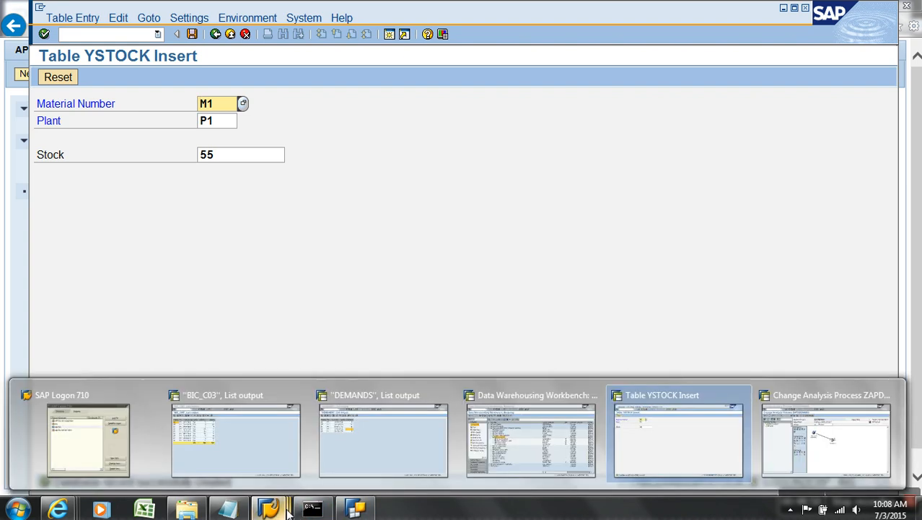
pyautogui.click(829, 462)
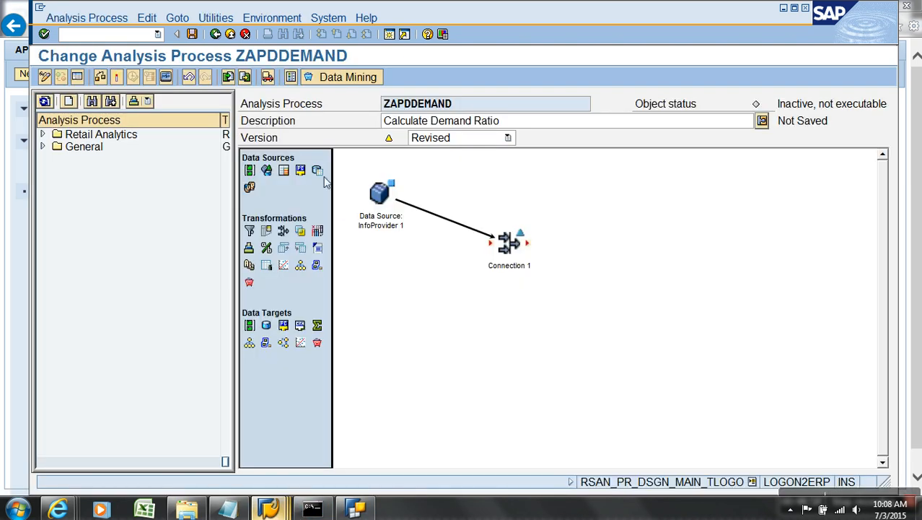
# - Add a database table data source reading YSTOCK below InfoProvider 1 and link it to Connection 1
pyautogui.moveTo(321, 171); pyautogui.dragTo(395, 287)
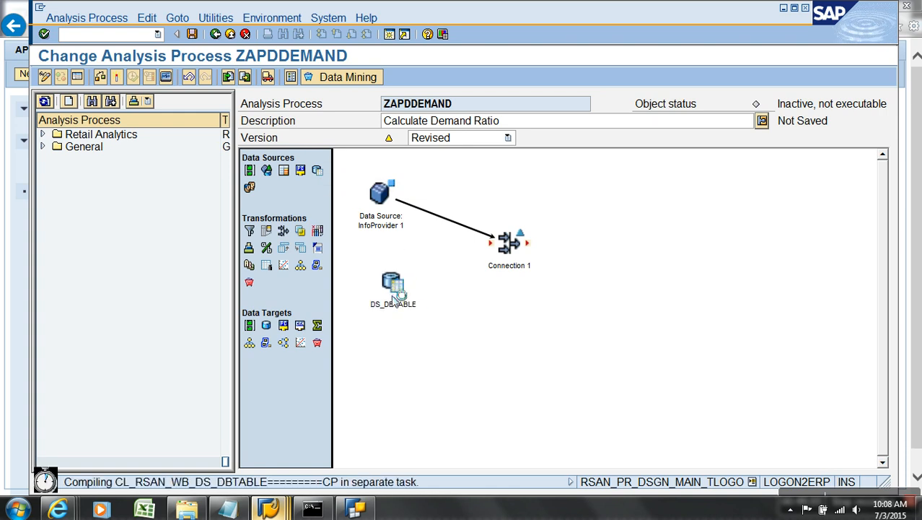
pyautogui.click(367, 282)
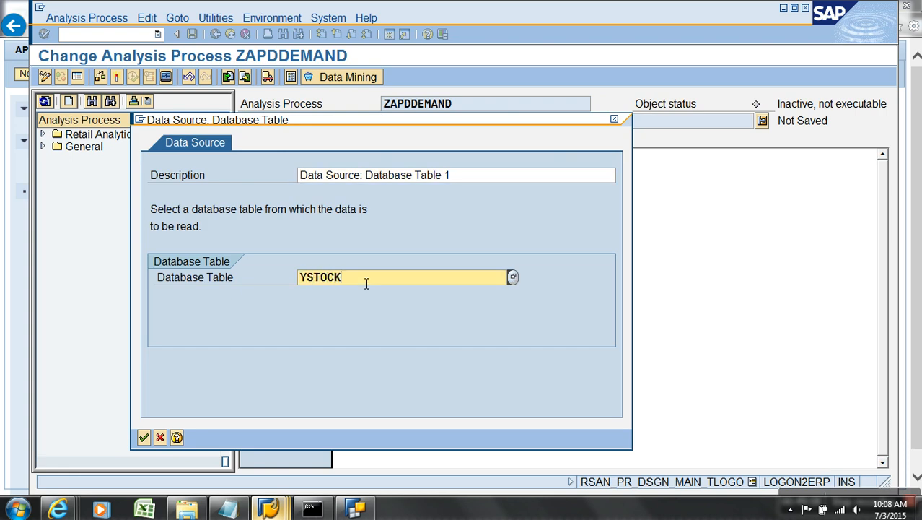
pyautogui.click(143, 436)
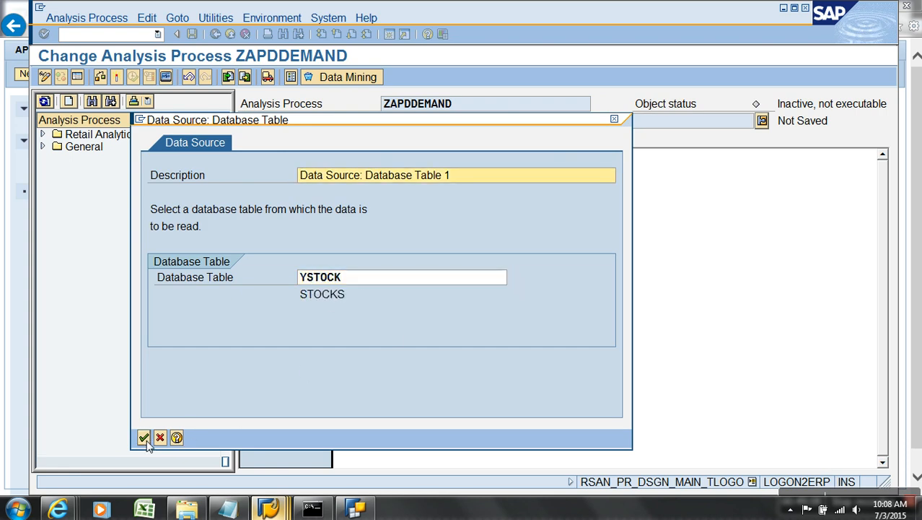
pyautogui.click(144, 437)
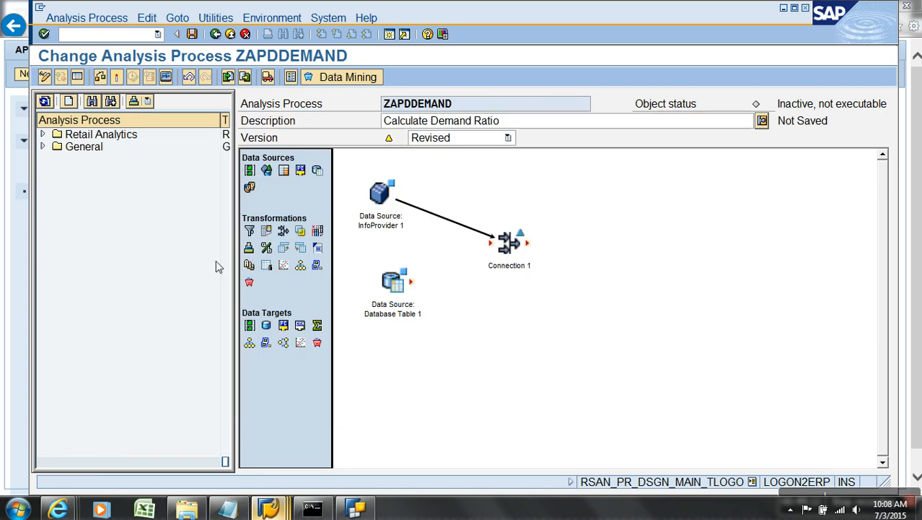
pyautogui.moveTo(415, 284); pyautogui.dragTo(507, 247)
# - Join the InfoProvider and database table on Plant and Material Number in Connection 1, and include the YSTOCK stock field in the output
pyautogui.rightClick(510, 243)
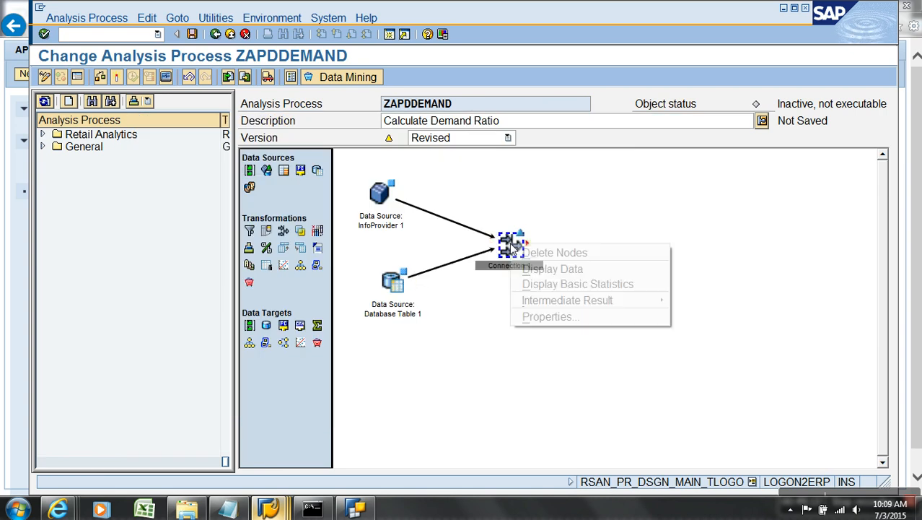
pyautogui.click(551, 317)
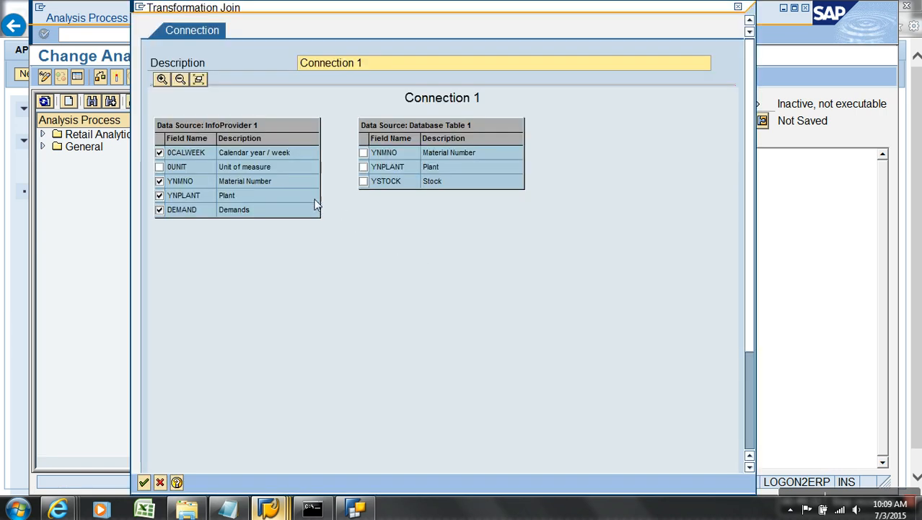
pyautogui.moveTo(314, 203); pyautogui.dragTo(376, 167)
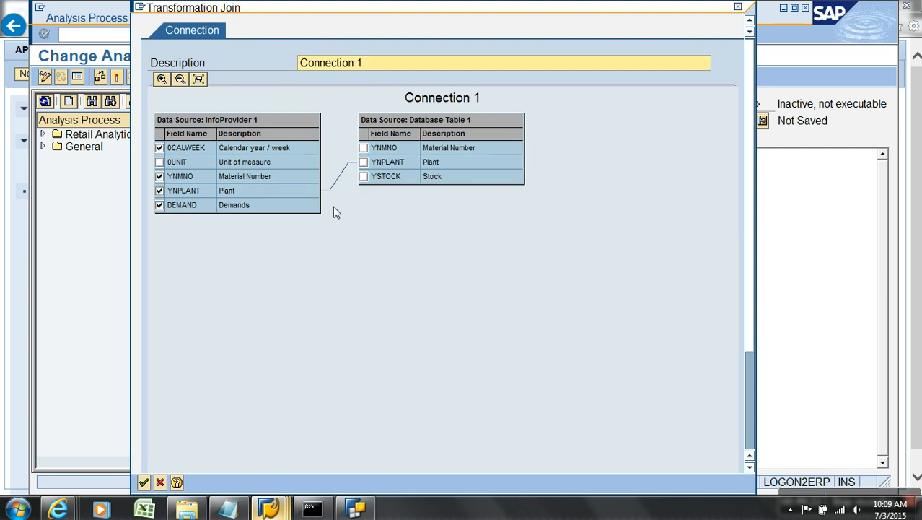
pyautogui.moveTo(315, 177); pyautogui.dragTo(384, 148)
pyautogui.click(363, 176)
pyautogui.click(144, 482)
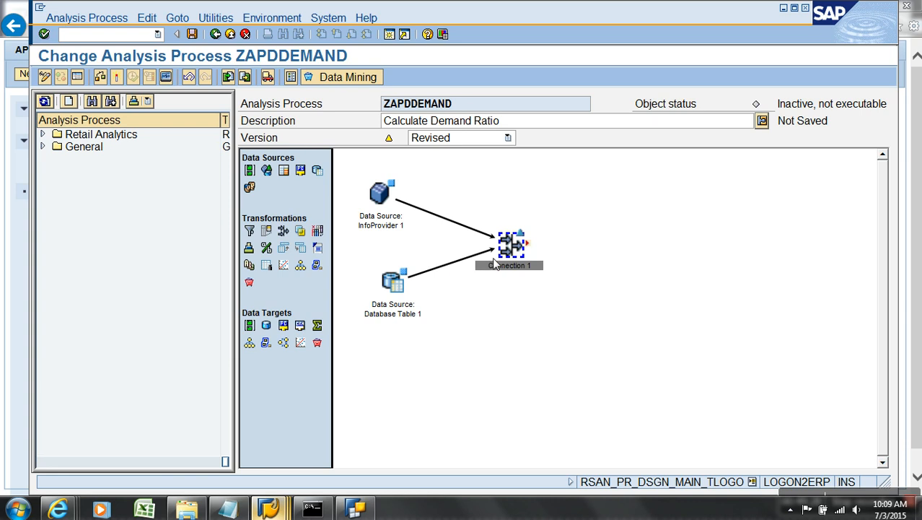
# - Calculate the intermediate result for Connection 1, agreeing to save the analysis process first
pyautogui.rightClick(502, 252)
pyautogui.moveTo(626, 309)
pyautogui.click(711, 310)
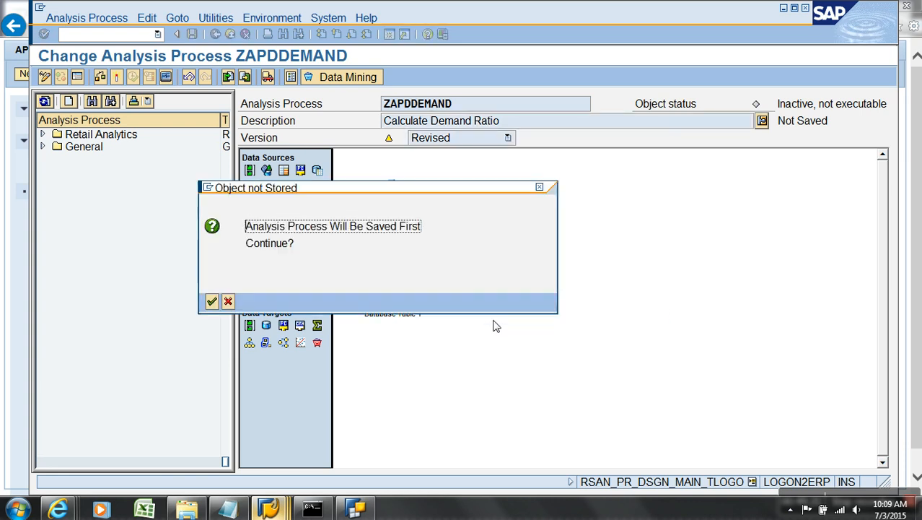
pyautogui.click(212, 301)
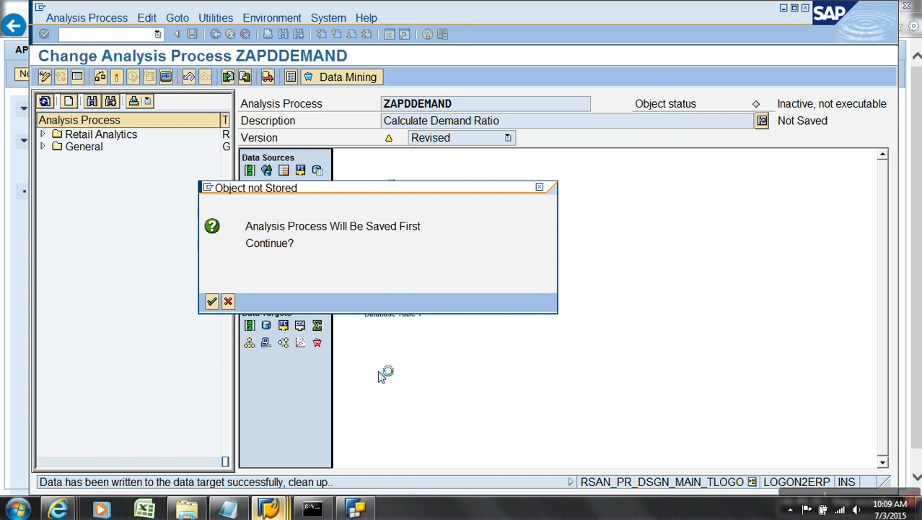
# - Paste the log message about records added into the Notepad notes and copy the table name /BIC/000APR00001 from it
pyautogui.click(268, 269)
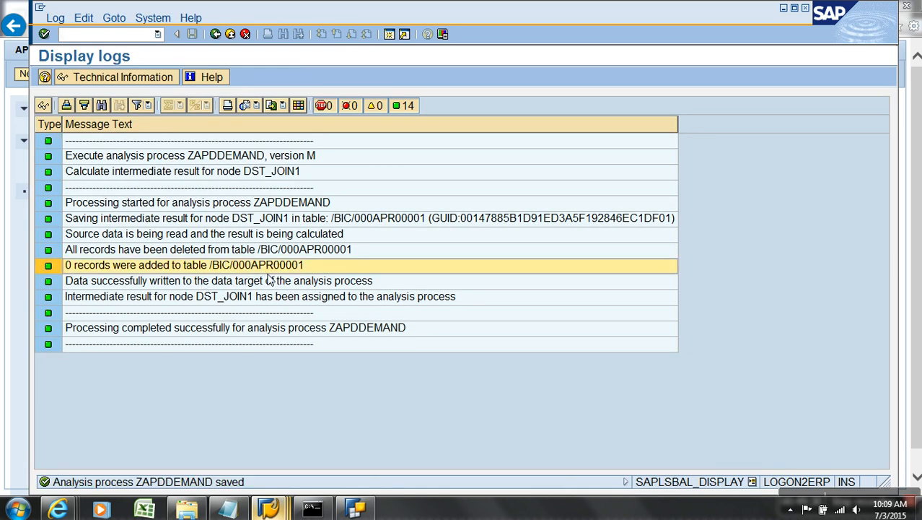
pyautogui.click(240, 508)
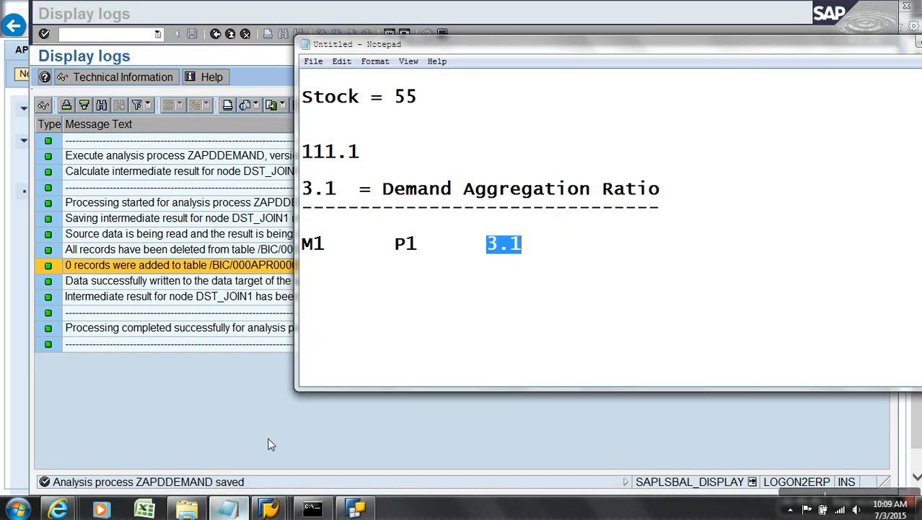
pyautogui.click(550, 268)
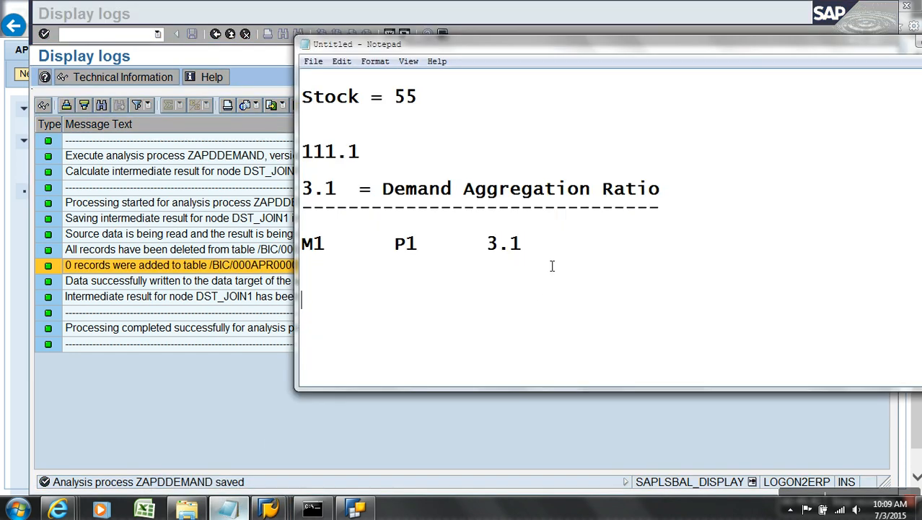
pyautogui.write('@5B\\QInformation@\t0 records were added to table /BIC/000APR00001')
pyautogui.moveTo(506, 323); pyautogui.dragTo(272, 331)
pyautogui.hotkey('ctrl', 'c')
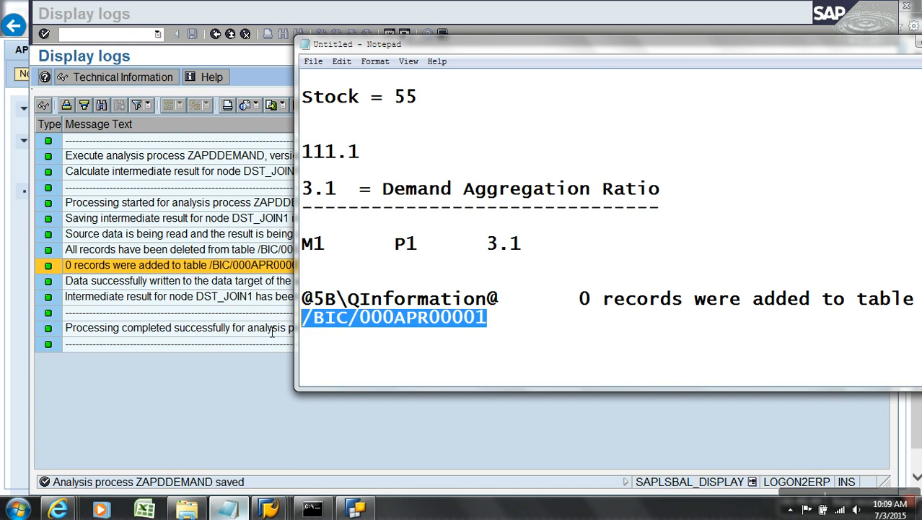
# - Switch to the SAP session with the Table YSTOCK Insert screen and start transaction SE11 there
pyautogui.click(261, 377)
pyautogui.moveTo(268, 509)
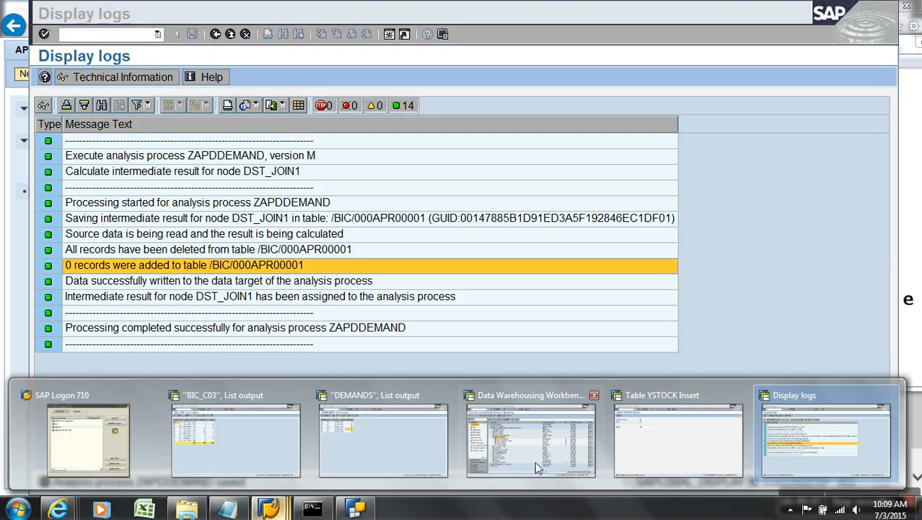
pyautogui.click(646, 456)
pyautogui.click(149, 39)
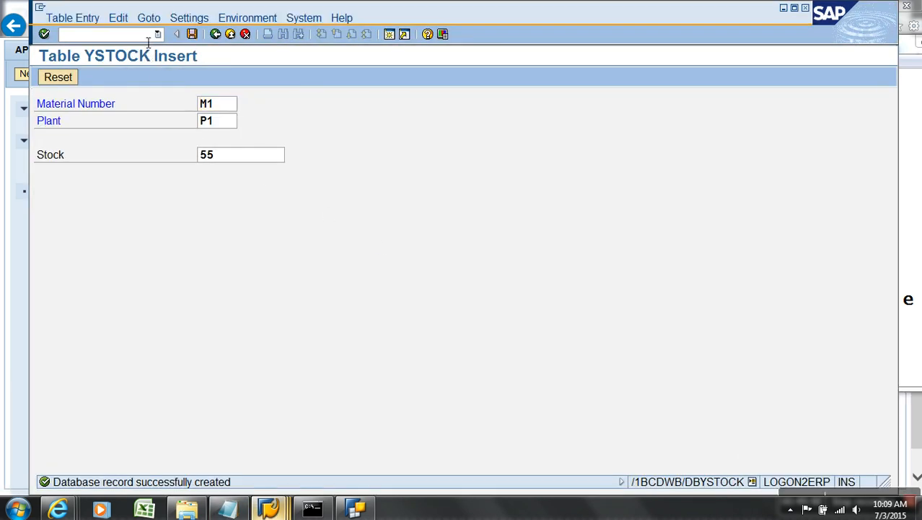
pyautogui.write('/NSE11')
pyautogui.press('Return')
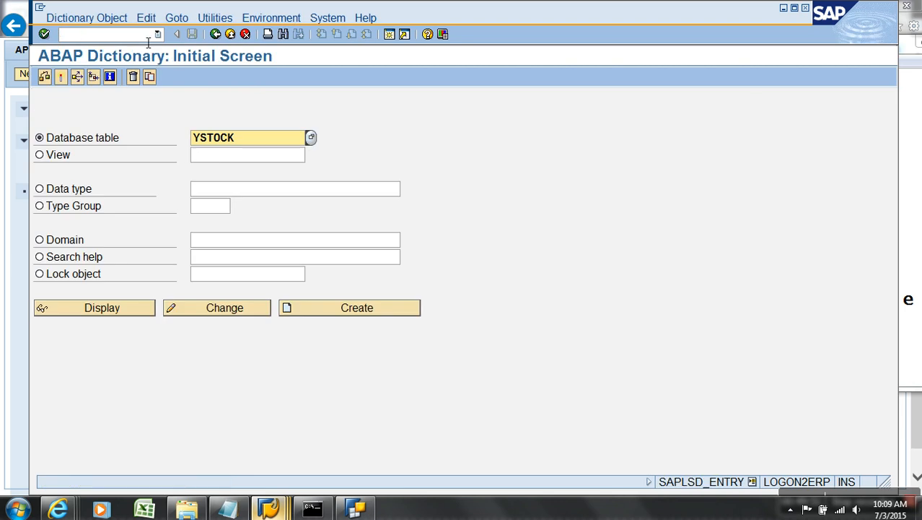
# - Open table /BIC/000APR00001 in the ABAP Dictionary, query its entries without restrictions and compare with the process log
pyautogui.press('Delete')
pyautogui.press('Delete')
pyautogui.press('Delete')
pyautogui.press('Delete')
pyautogui.press('Delete')
pyautogui.press('Delete')
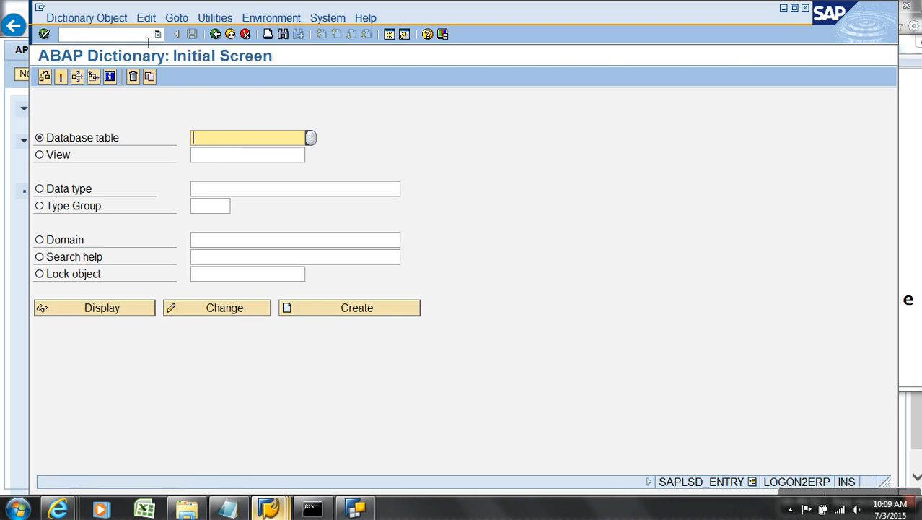
pyautogui.hotkey('ctrl', 'v')
pyautogui.click(145, 312)
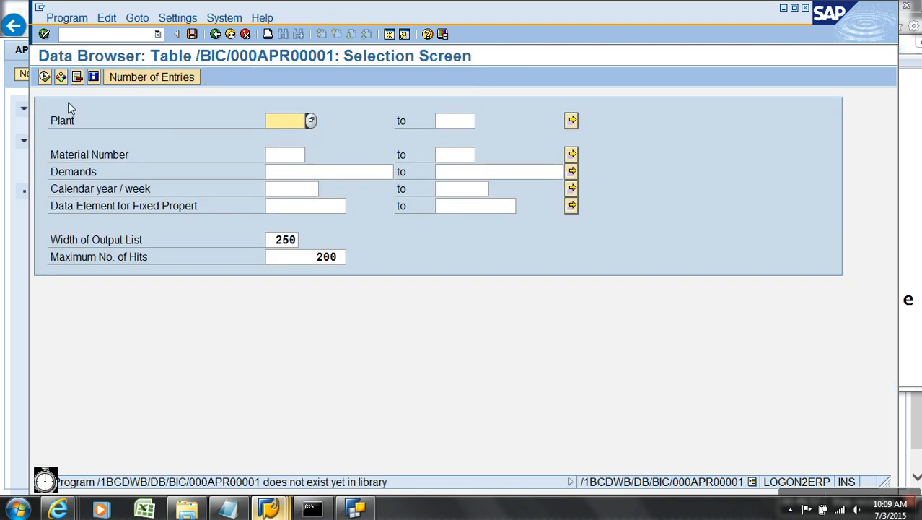
pyautogui.click(43, 76)
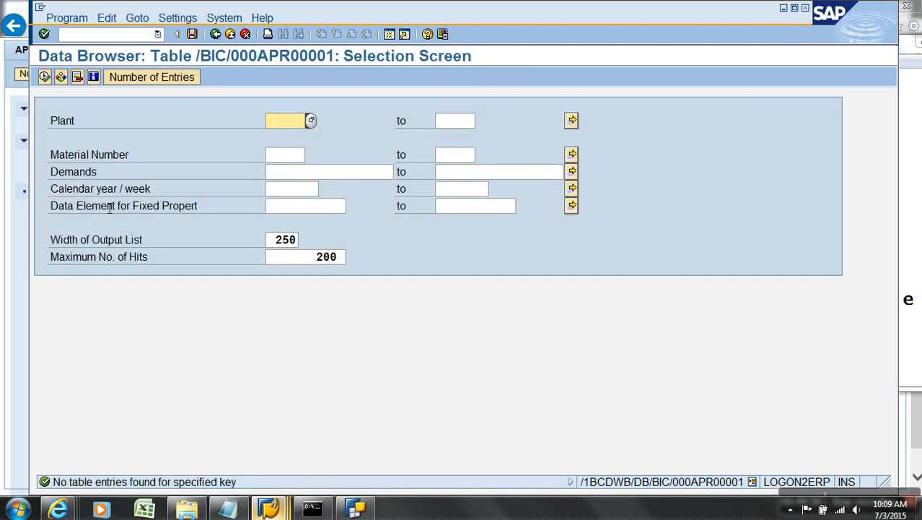
pyautogui.hotkey('alt', 'Tab')
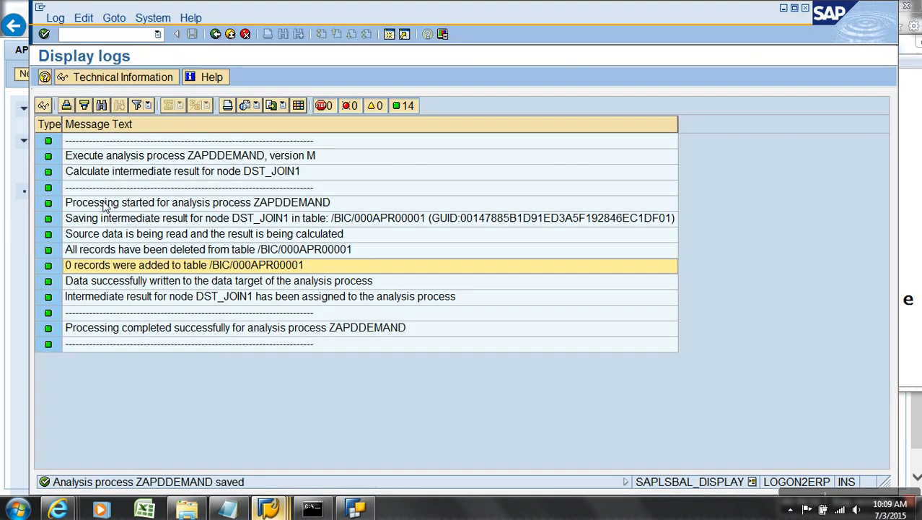
pyautogui.hotkey('alt', 'Tab')
# - Return to the ABAP Dictionary initial screen, open table YSTOCK and list all its entries
pyautogui.click(215, 34)
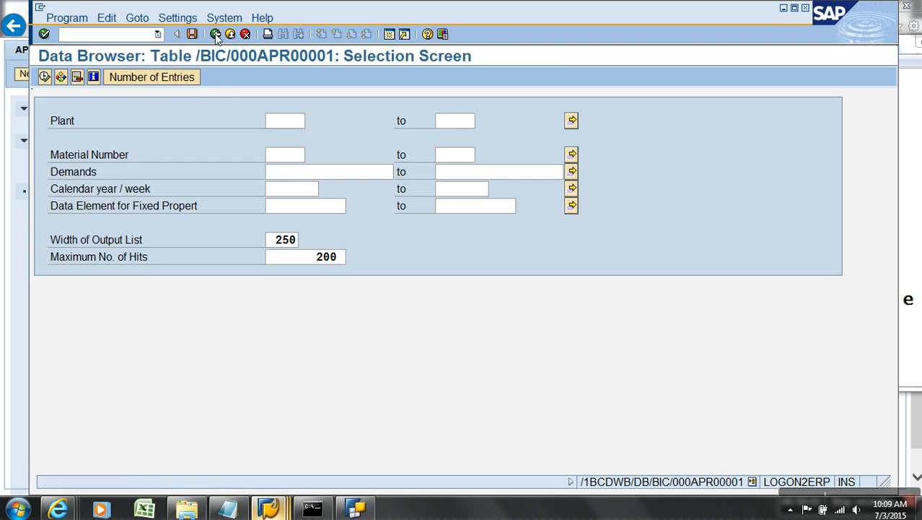
pyautogui.click(215, 34)
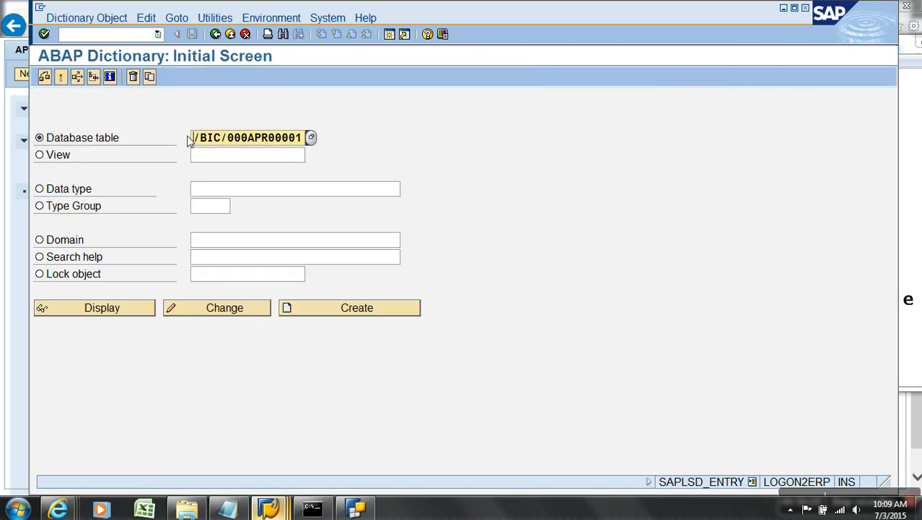
pyautogui.moveTo(192, 138); pyautogui.dragTo(323, 136)
pyautogui.press('Delete')
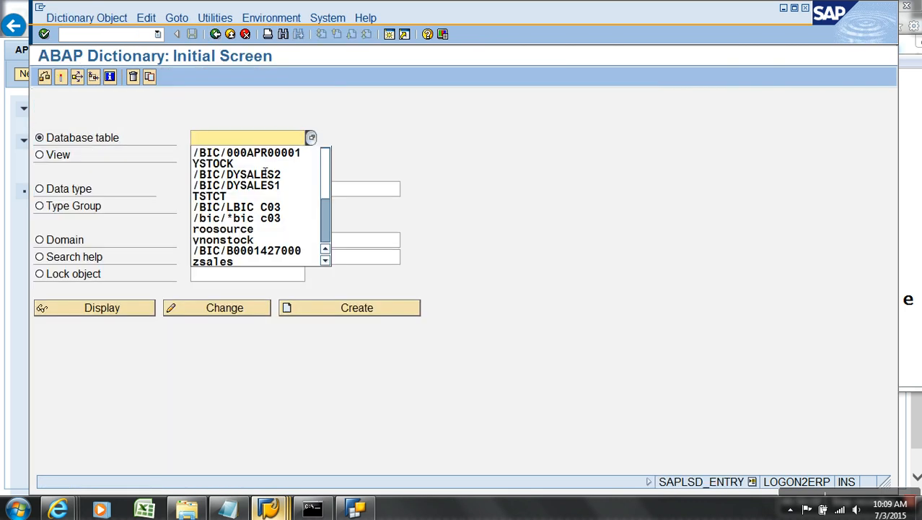
pyautogui.click(231, 164)
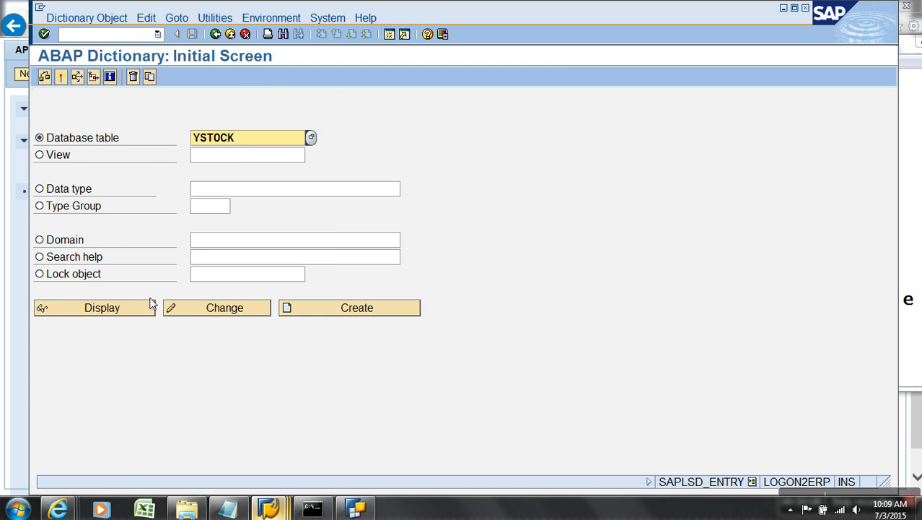
pyautogui.click(142, 313)
pyautogui.click(282, 75)
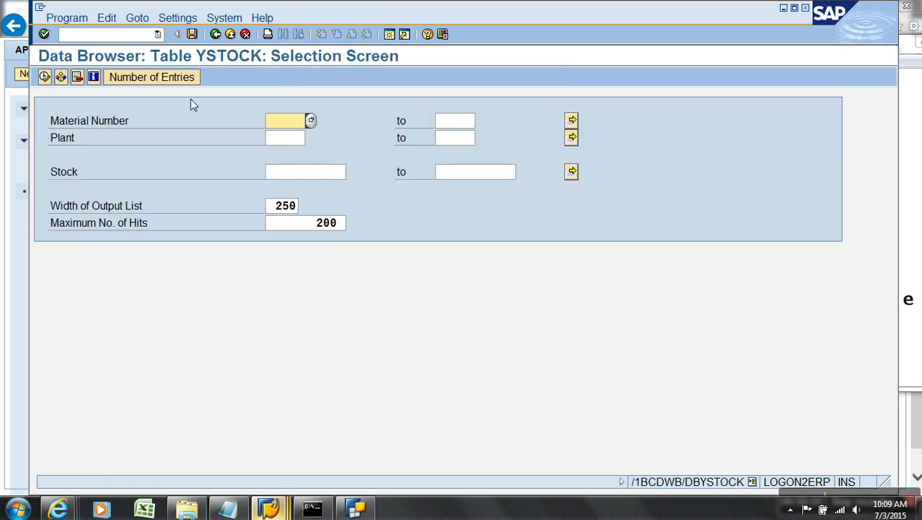
pyautogui.click(44, 77)
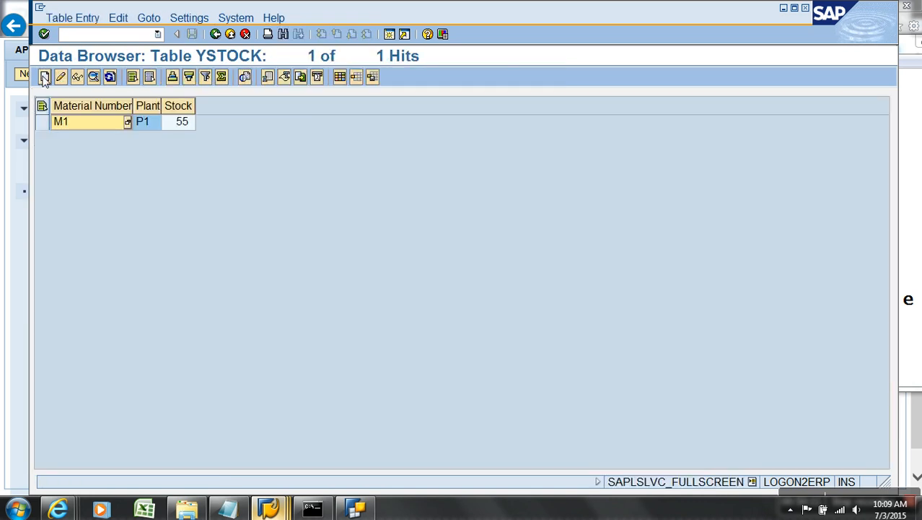
pyautogui.click(143, 123)
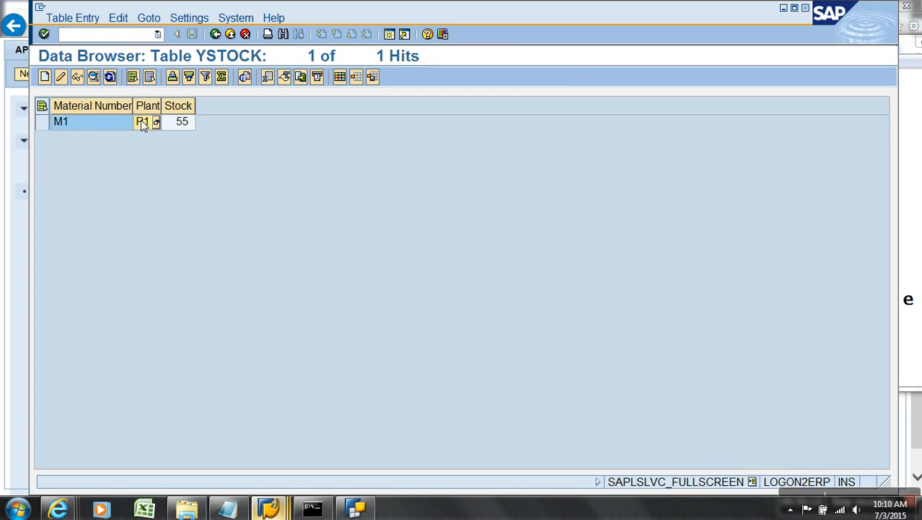
# - Switch back to the analysis process log, check the message about deleted records and return to the ZAPDDEMAND design
pyautogui.click(268, 503)
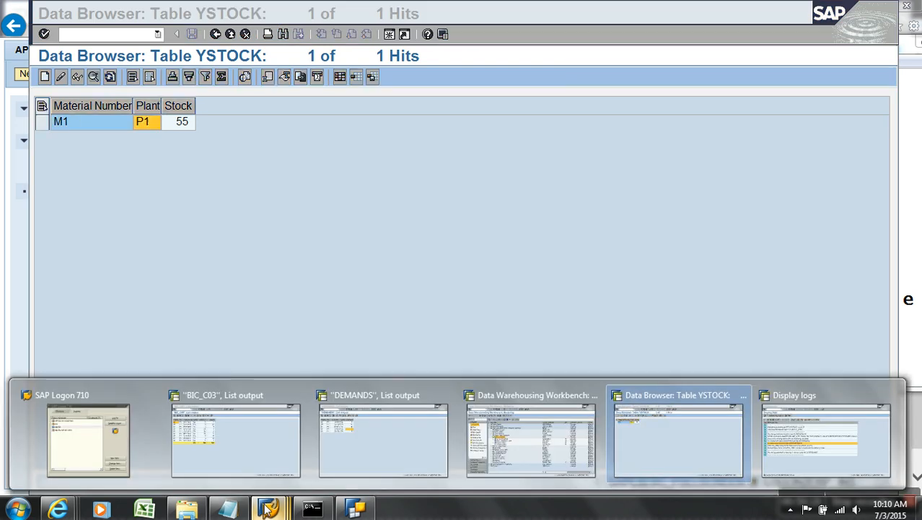
pyautogui.click(772, 455)
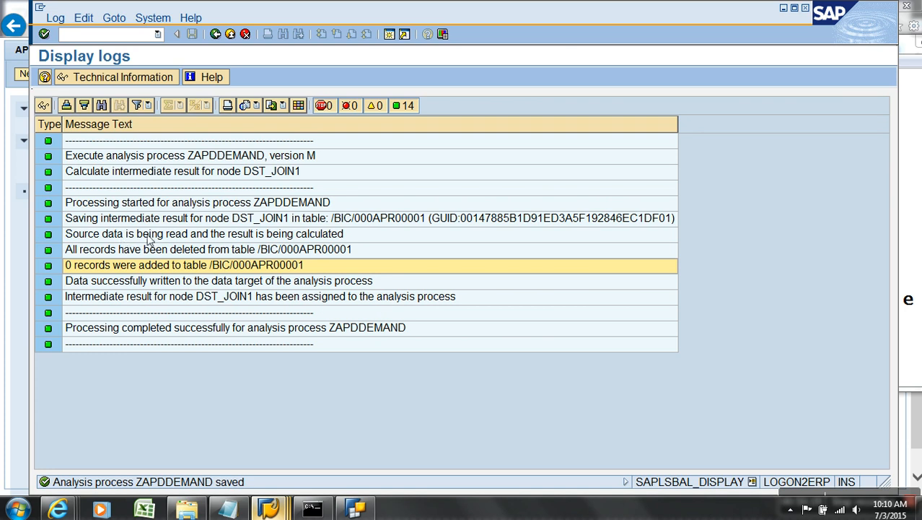
pyautogui.click(204, 251)
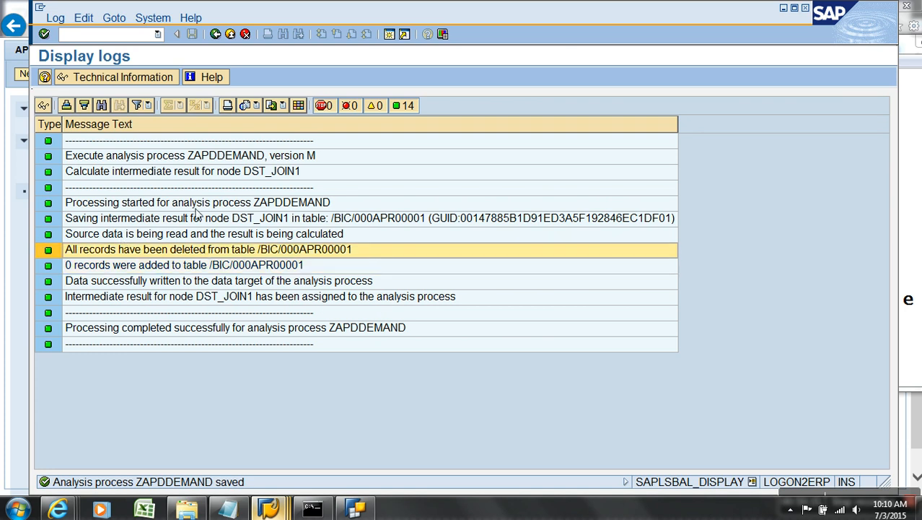
pyautogui.click(215, 34)
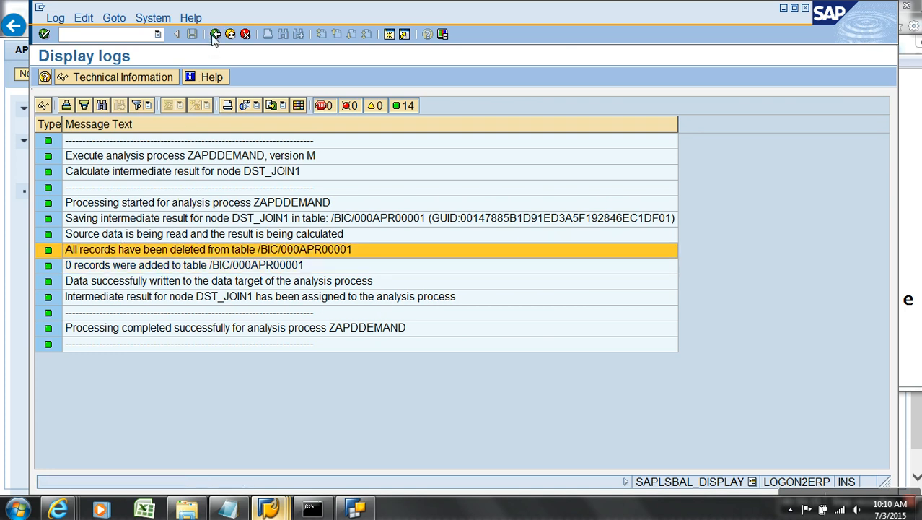
# - Display the data of the Database Table 1 source node and return to the process design
pyautogui.rightClick(403, 306)
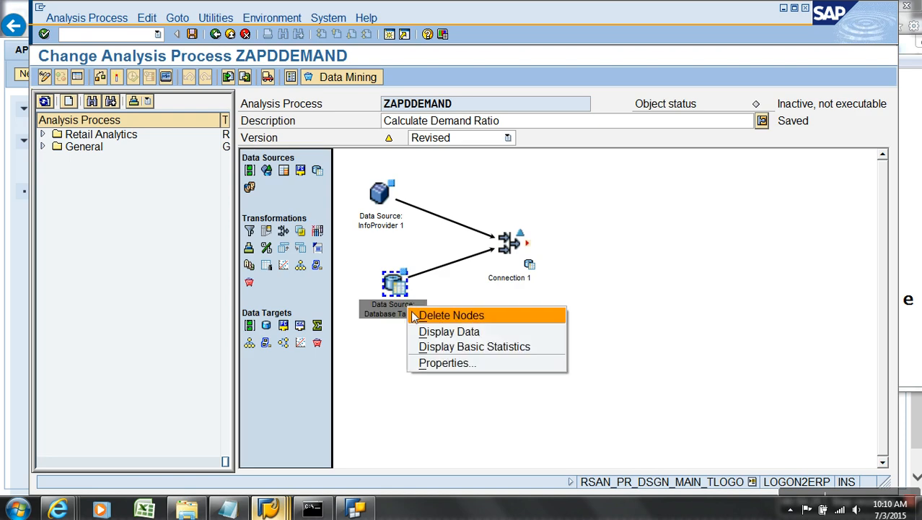
pyautogui.click(464, 336)
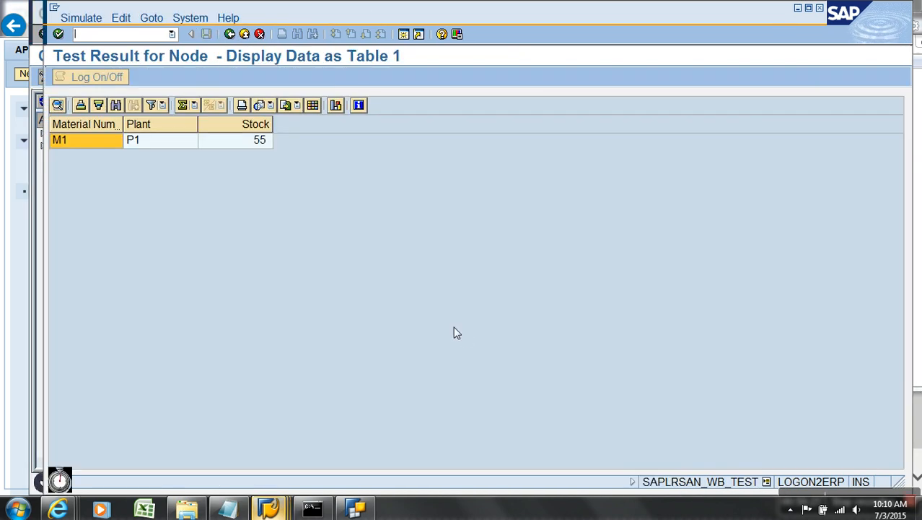
pyautogui.click(230, 34)
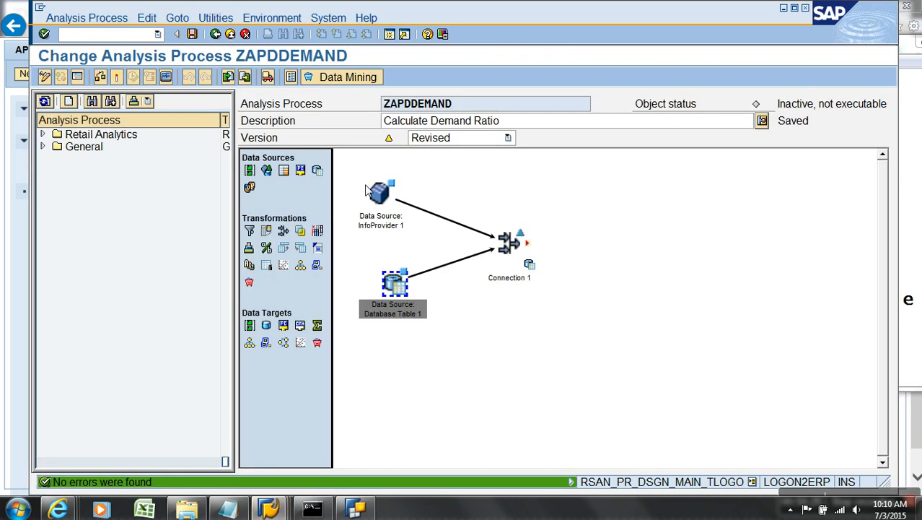
# - Display the data of the InfoProvider 1 source node and return to the ZAPDDEMAND design
pyautogui.rightClick(378, 218)
pyautogui.click(420, 239)
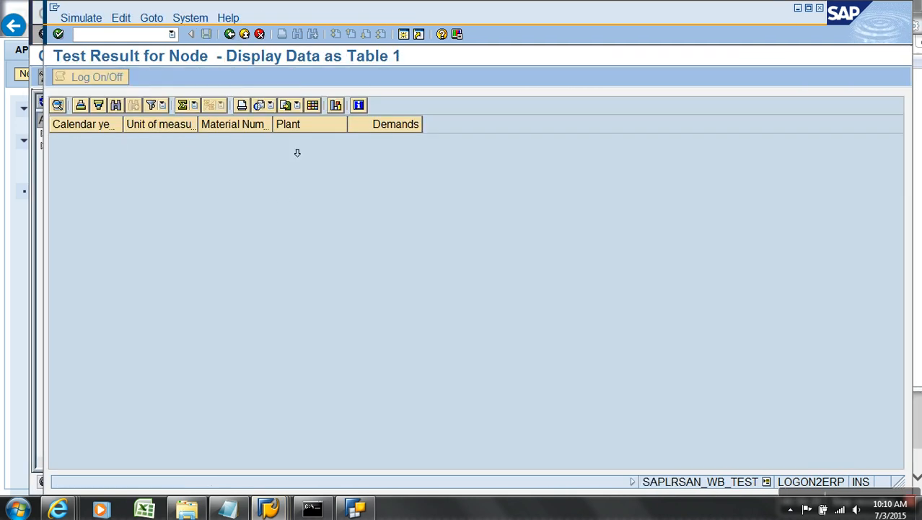
pyautogui.click(229, 34)
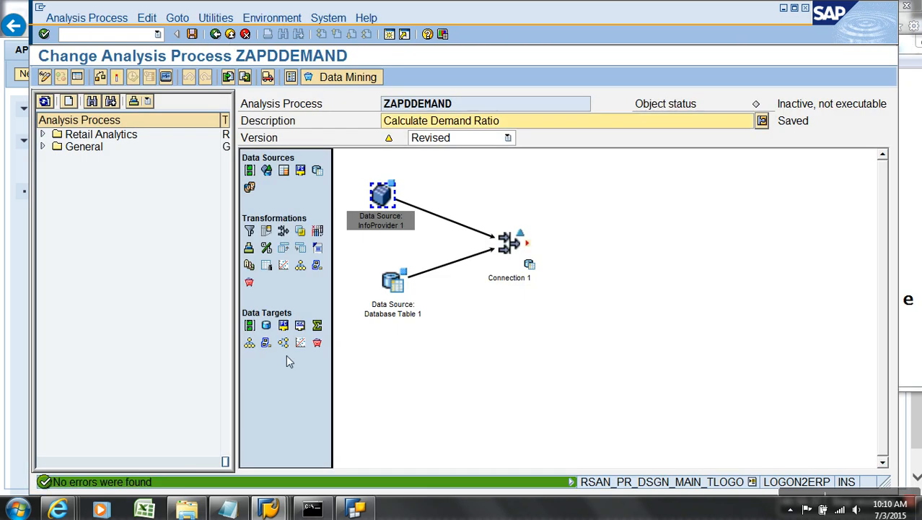
# - Switch to the DEMANDS list output session and go back to the modeling overview of the Data Warehousing Workbench
pyautogui.moveTo(268, 508)
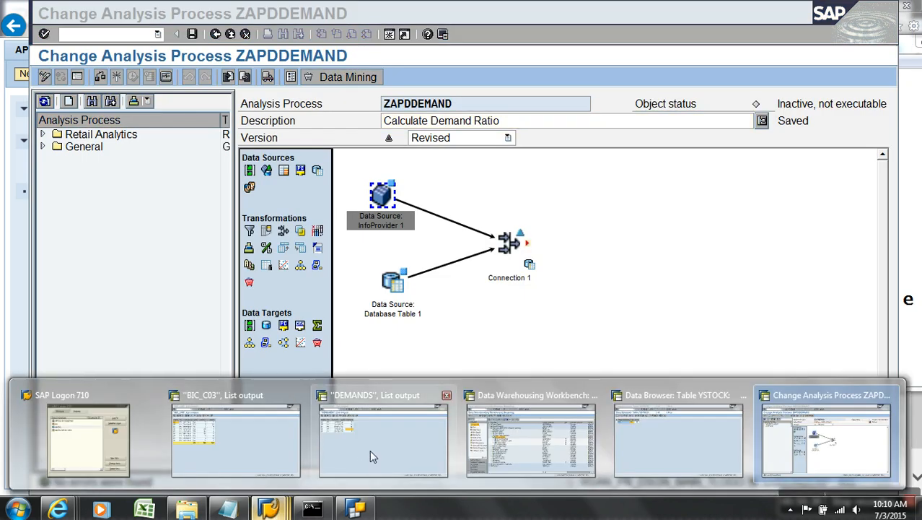
pyautogui.click(369, 449)
pyautogui.click(187, 34)
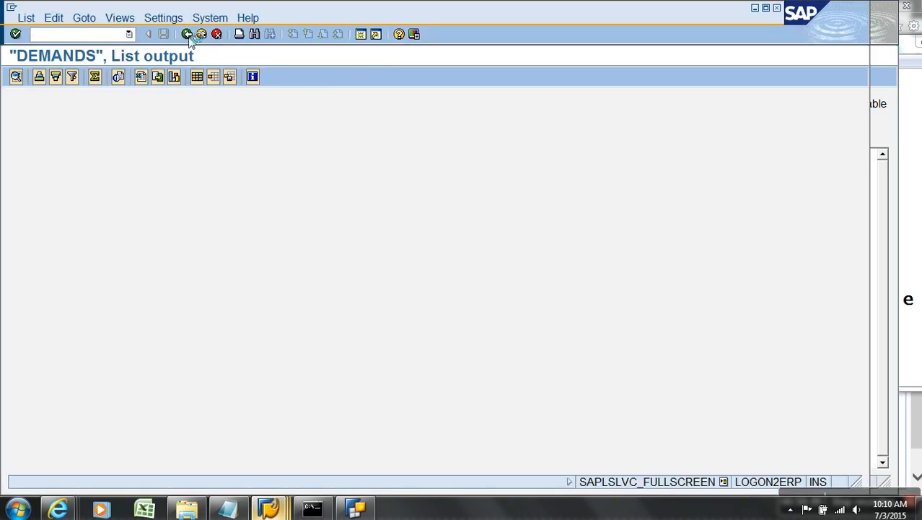
pyautogui.click(187, 34)
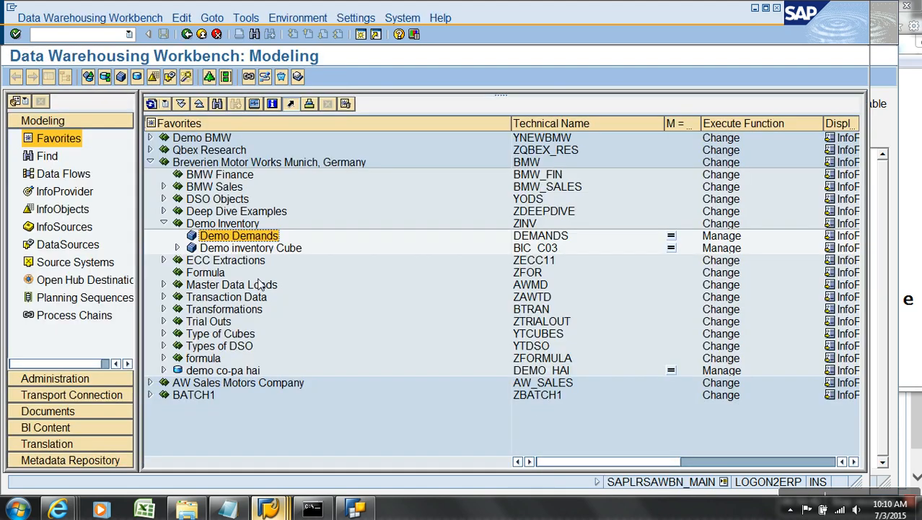
# - Change the real-time load behavior of the Demo Demands InfoCube to loading mode and agree to write the transport request
pyautogui.rightClick(248, 240)
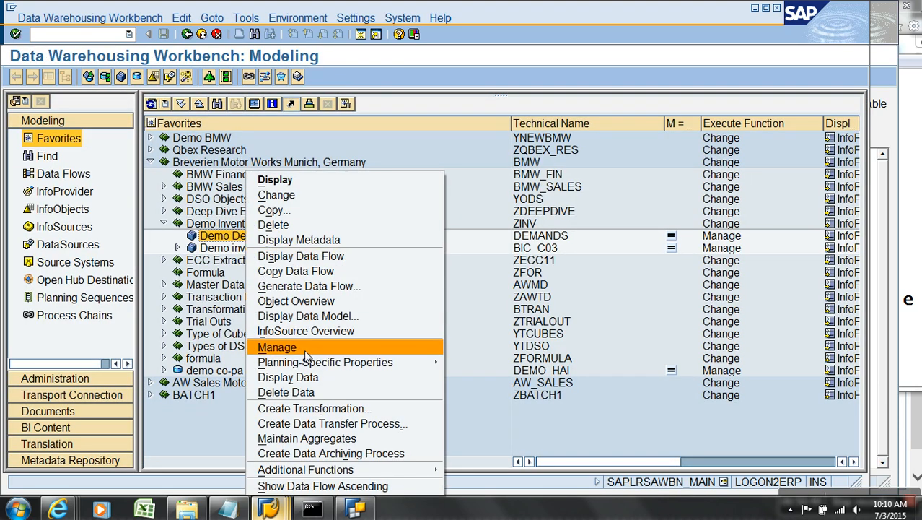
pyautogui.moveTo(338, 364)
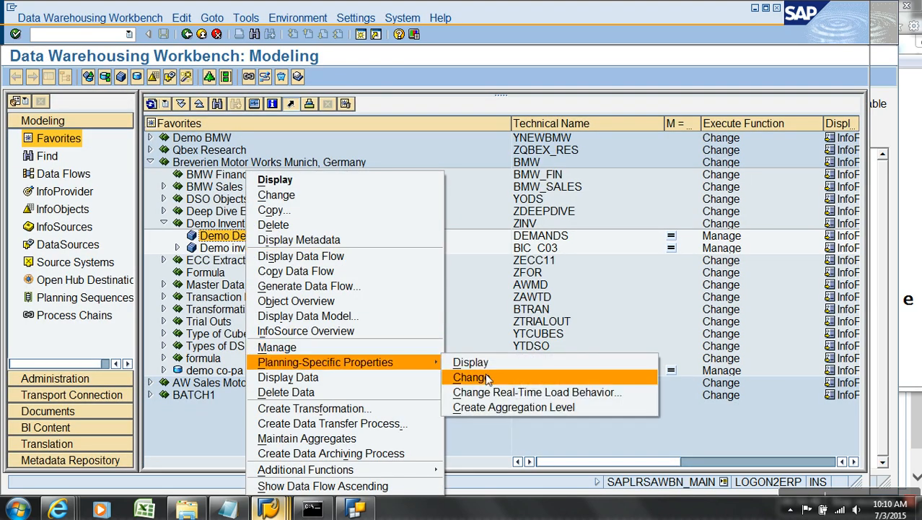
pyautogui.click(501, 393)
pyautogui.click(176, 176)
pyautogui.press('Return')
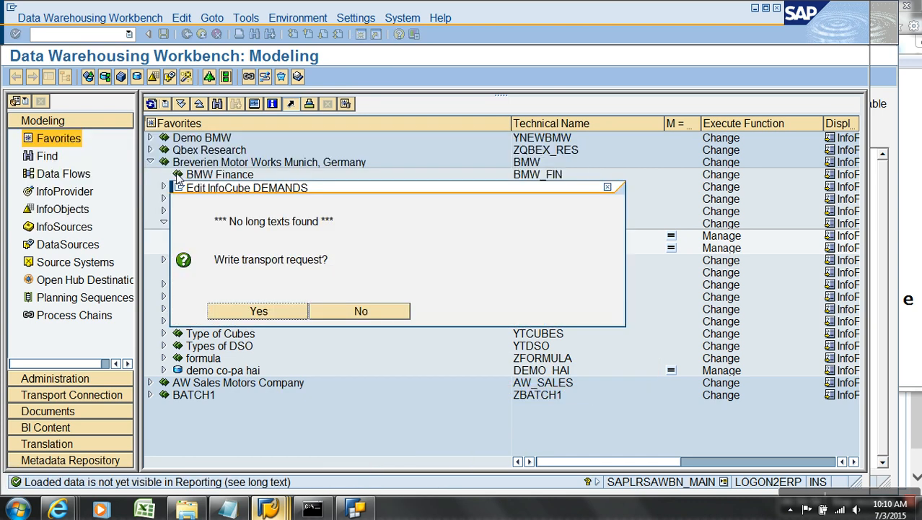
pyautogui.click(233, 310)
# - Switch back to the ZAPDDEMAND analysis process and recheck the data of the InfoProvider 1 node
pyautogui.hotkey('alt', 'Tab')
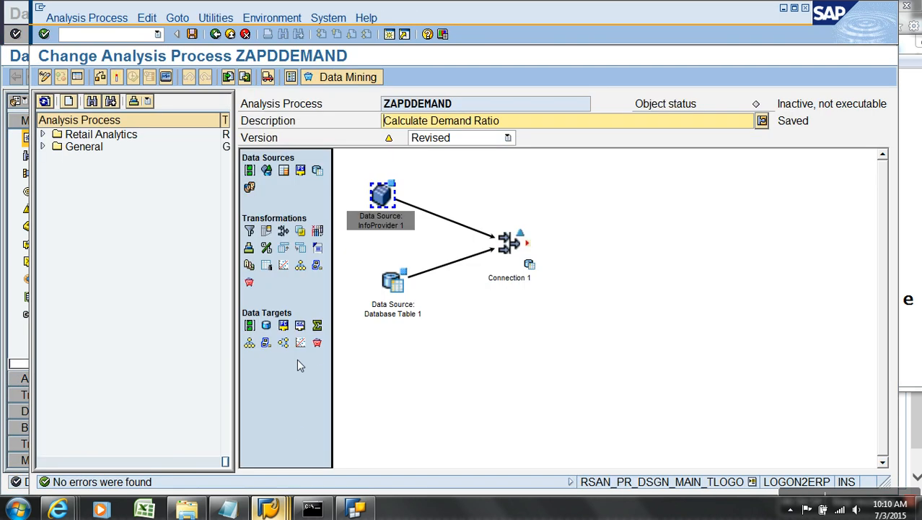
pyautogui.rightClick(395, 220)
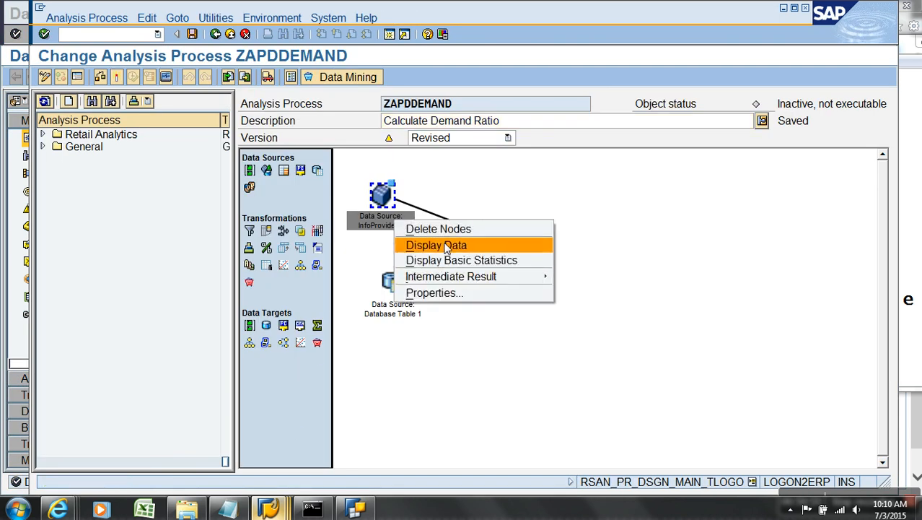
pyautogui.click(436, 245)
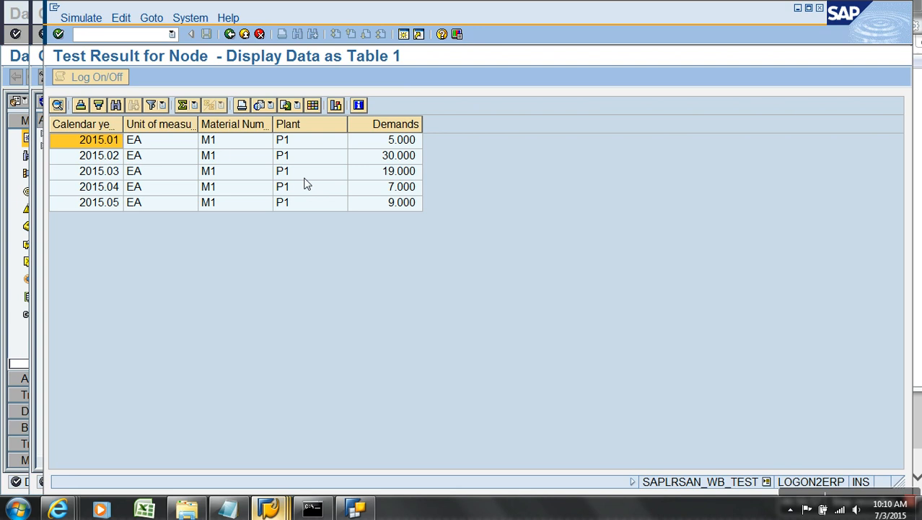
pyautogui.click(229, 34)
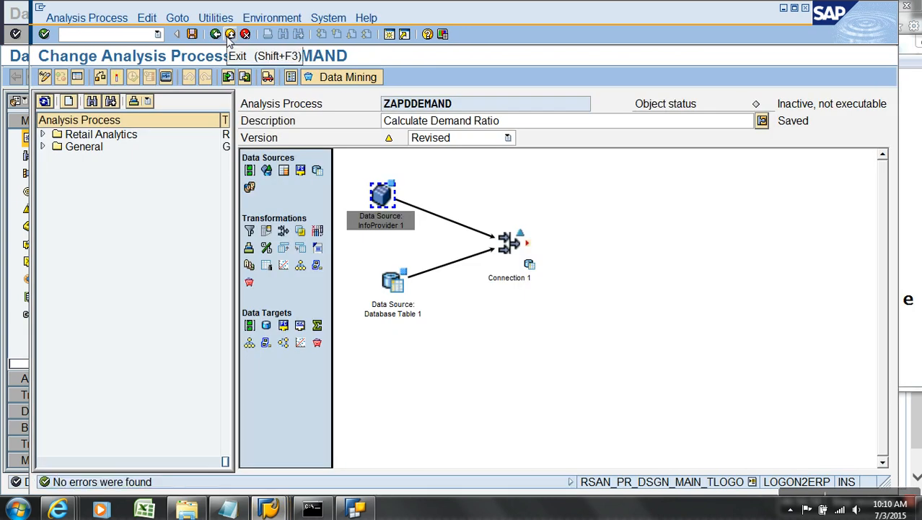
# - Delete the intermediate result of the Connection 1 join node and return from the log to the process design
pyautogui.rightClick(519, 247)
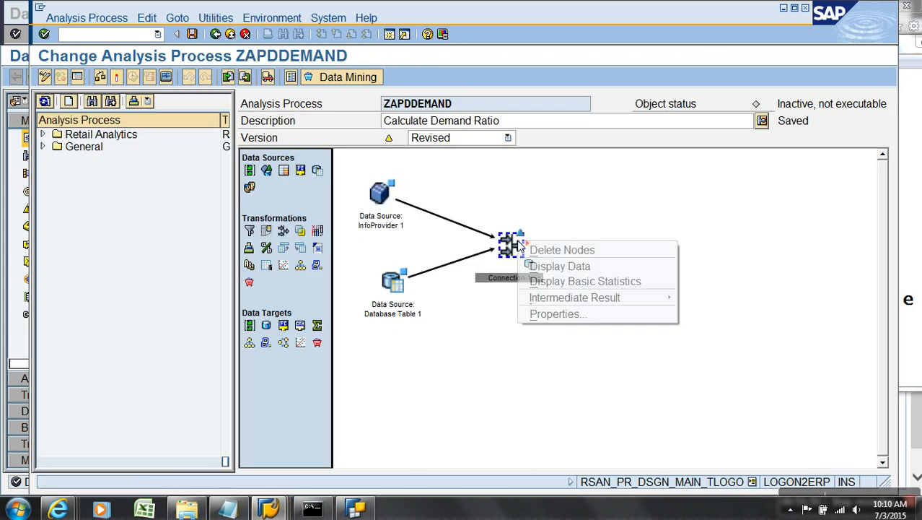
pyautogui.moveTo(597, 297)
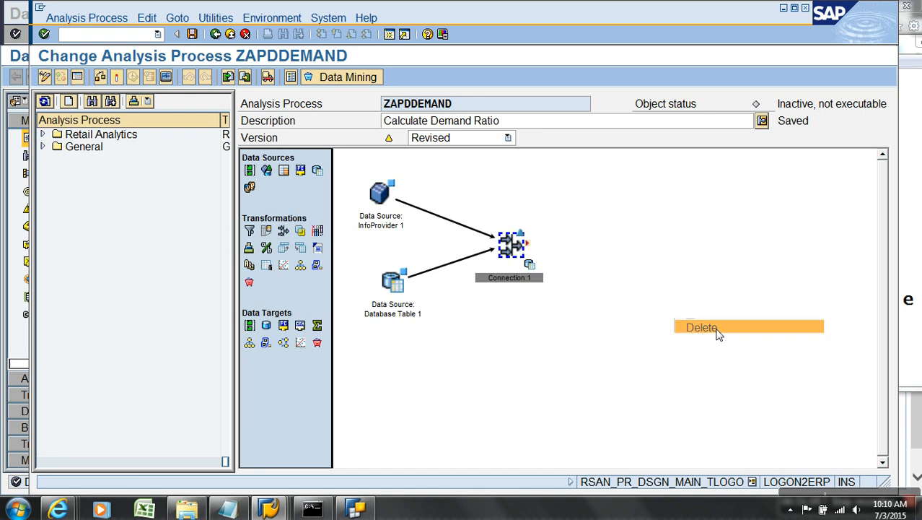
pyautogui.click(719, 330)
pyautogui.click(277, 275)
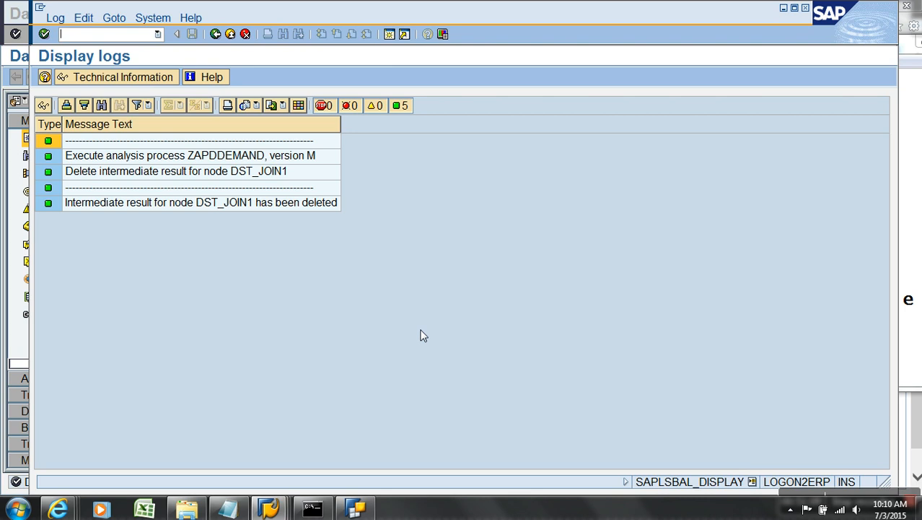
pyautogui.click(228, 34)
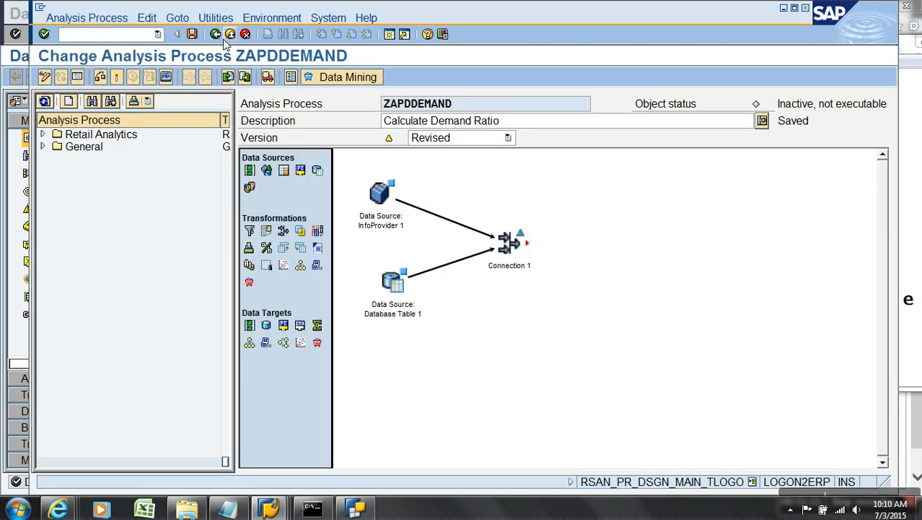
# - Calculate a new intermediate result for the Connection 1 join node
pyautogui.rightClick(506, 247)
pyautogui.moveTo(599, 303)
pyautogui.click(702, 303)
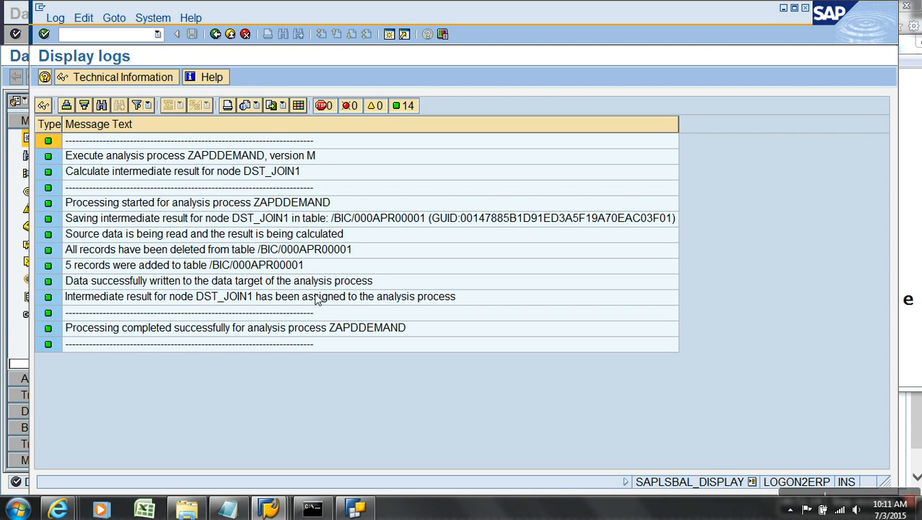
# - Switch to the YSTOCK data browser session and go back to the ABAP Dictionary initial screen
pyautogui.hotkey('alt', 'Tab')
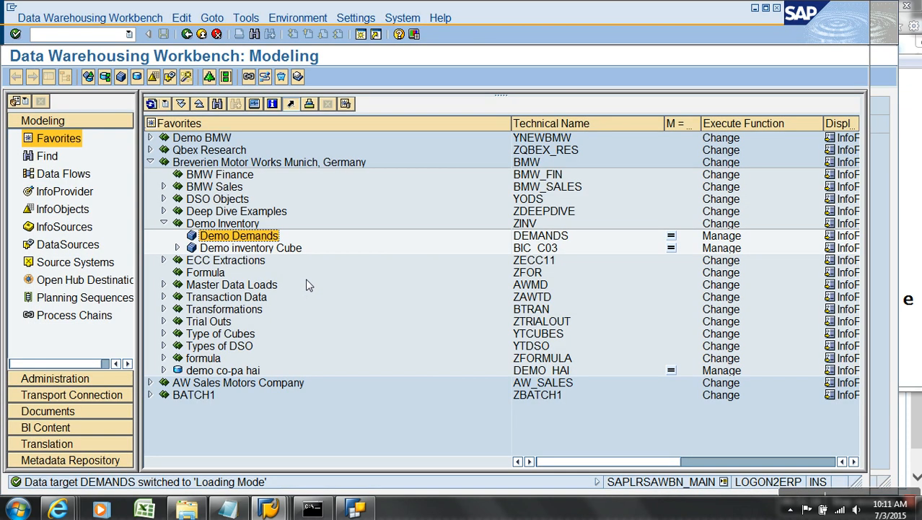
pyautogui.hotkey('alt', 'Tab')
pyautogui.hotkey('alt', 'Tab')
pyautogui.click(140, 39)
pyautogui.press('F3')
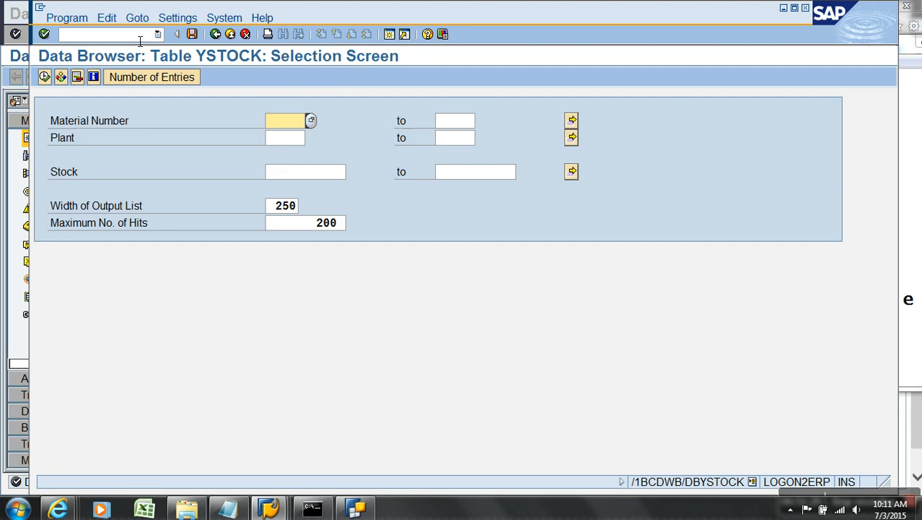
pyautogui.press('F3')
pyautogui.press('F3')
# - Display database table /BIC/000APR00001 in the ABAP Dictionary and list its entries without restrictions
pyautogui.moveTo(258, 140); pyautogui.dragTo(148, 138)
pyautogui.press('BackSpace')
pyautogui.click(247, 164)
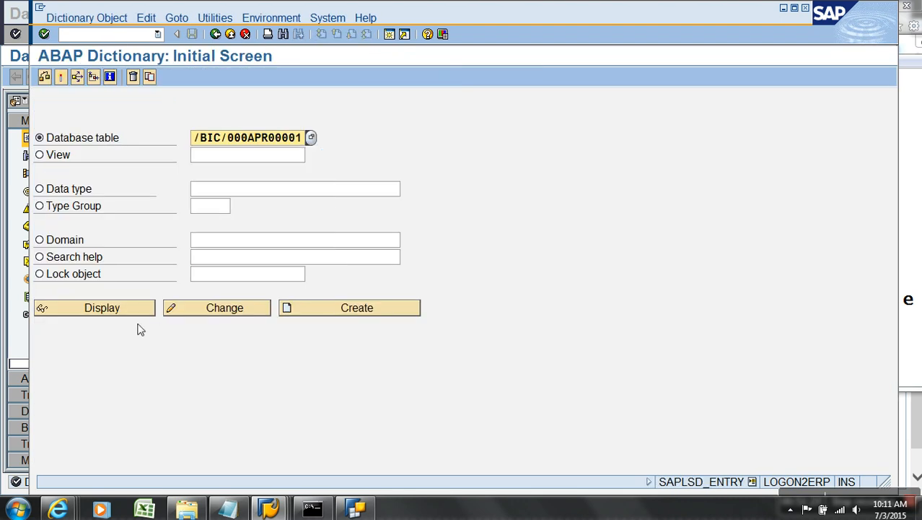
pyautogui.click(134, 312)
pyautogui.click(283, 76)
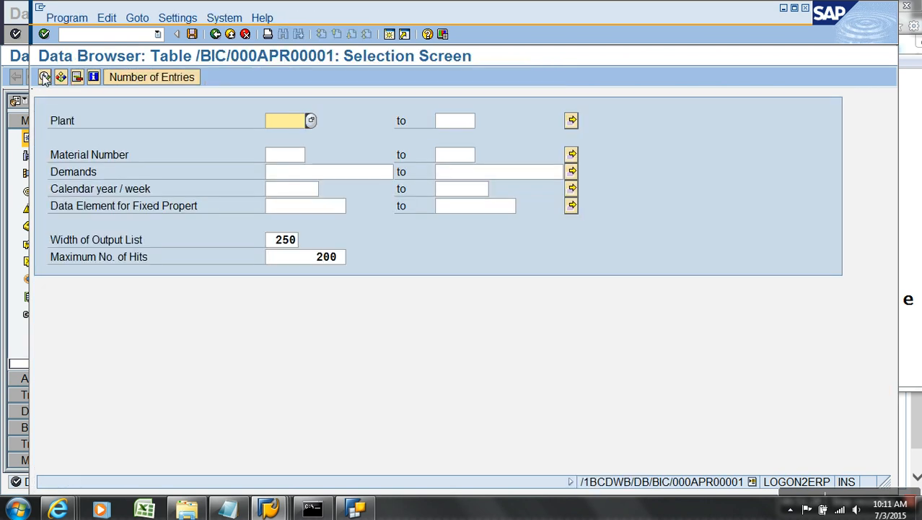
pyautogui.click(45, 77)
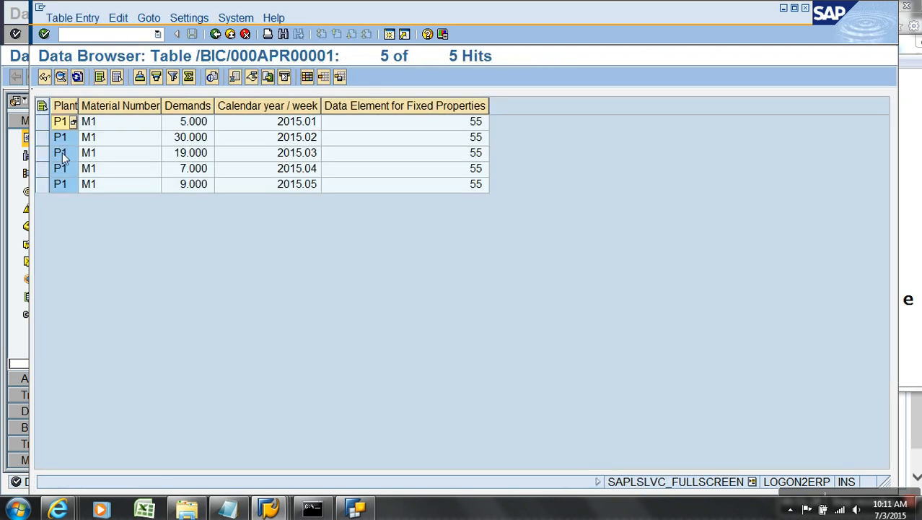
# - Widen the Plant column, examine the Plant, Material Number, Demands and Calendar year / week columns, and narrow the Data Element column
pyautogui.moveTo(81, 107); pyautogui.dragTo(121, 108)
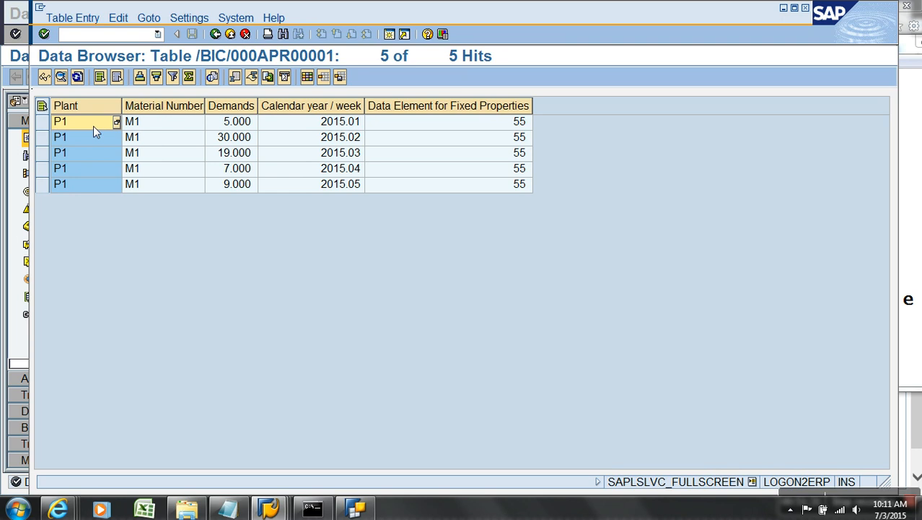
pyautogui.click(90, 106)
pyautogui.click(140, 106)
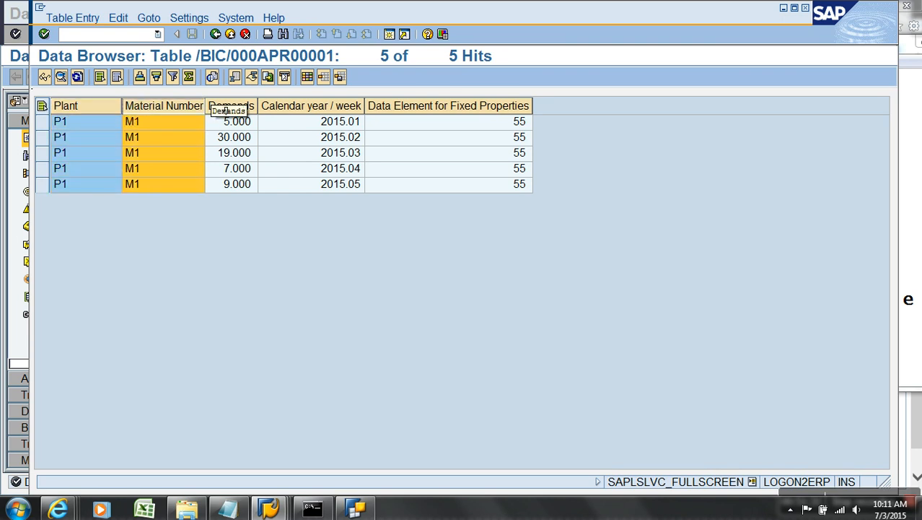
pyautogui.click(220, 106)
pyautogui.click(354, 108)
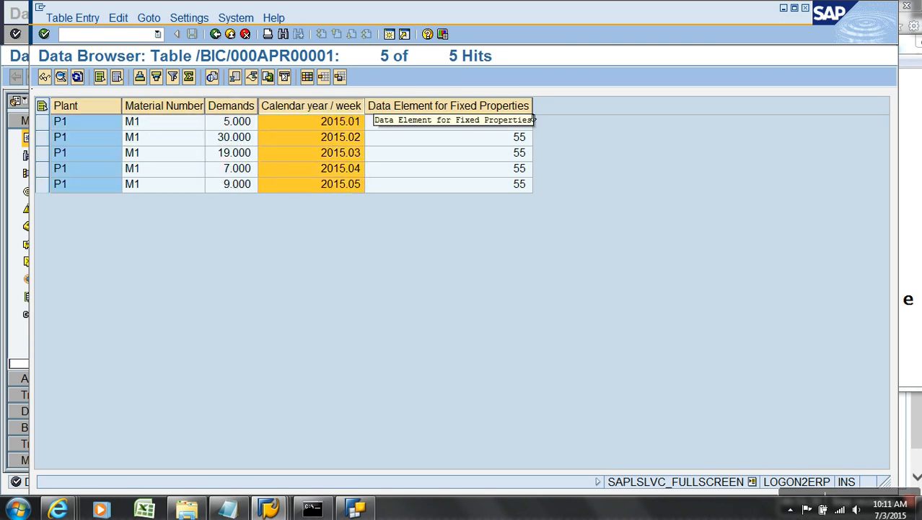
pyautogui.moveTo(540, 111); pyautogui.dragTo(438, 112)
pyautogui.click(468, 241)
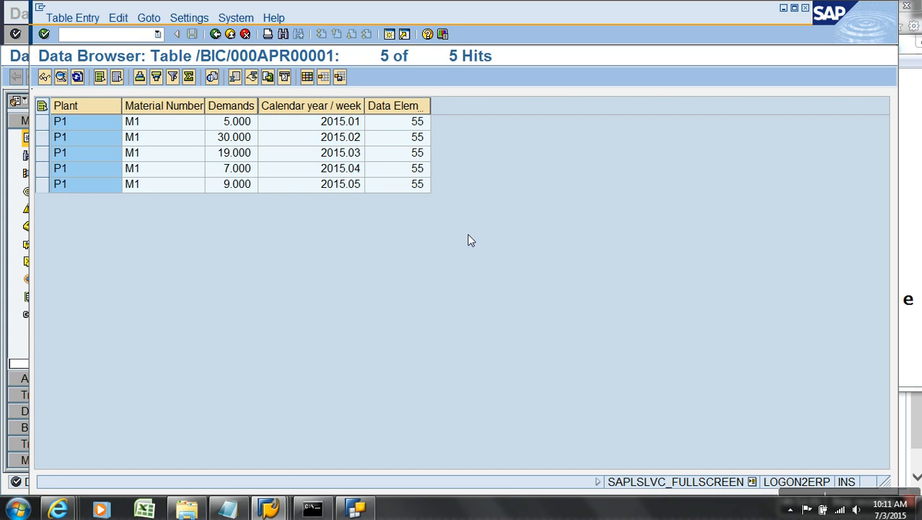
# - Return to the ZAPDDEMAND design from its log and delete the Connection 1 node's intermediate result again
pyautogui.hotkey('alt', 'Tab')
pyautogui.moveTo(284, 511)
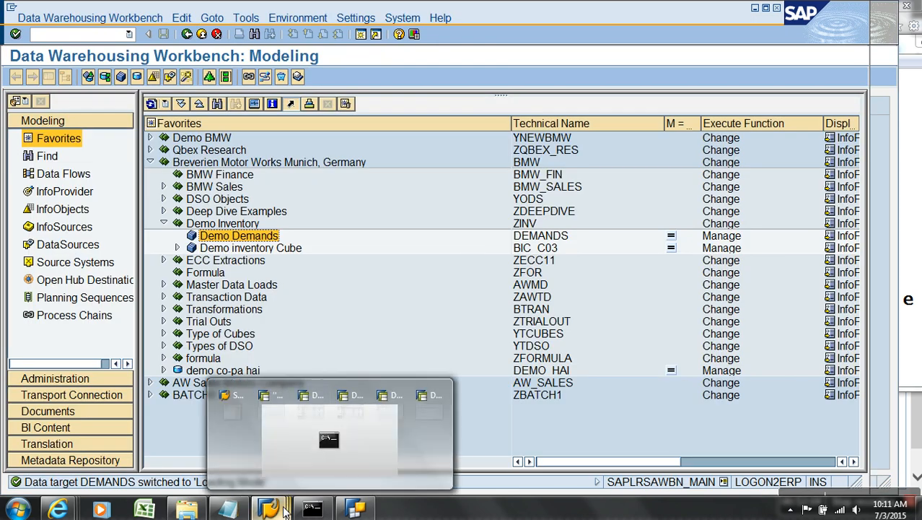
pyautogui.click(772, 451)
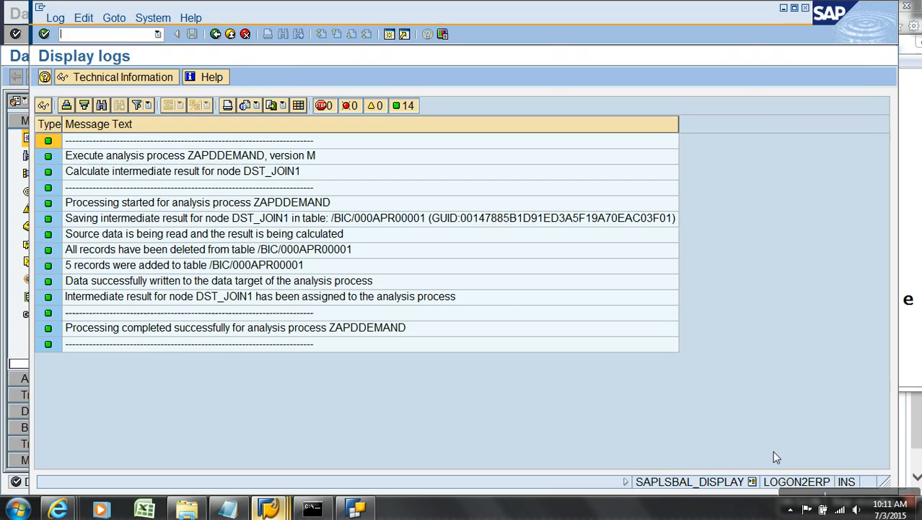
pyautogui.click(215, 34)
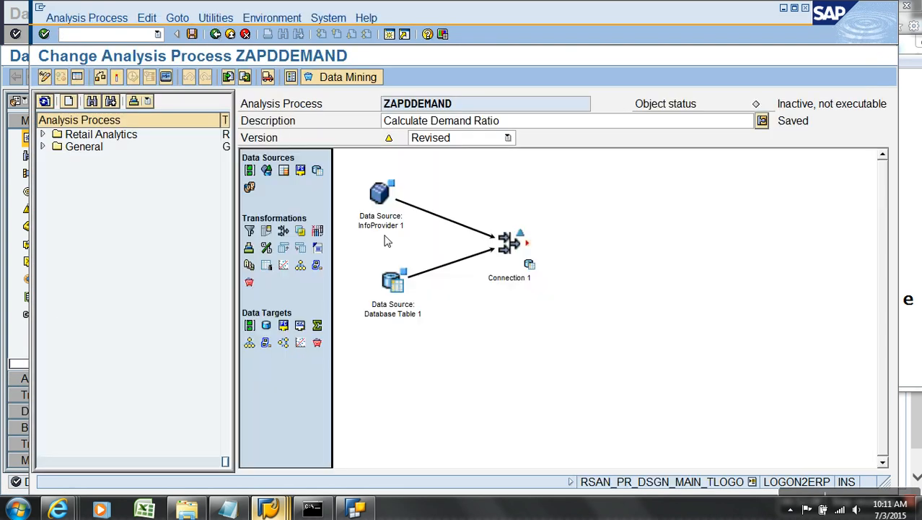
pyautogui.rightClick(505, 245)
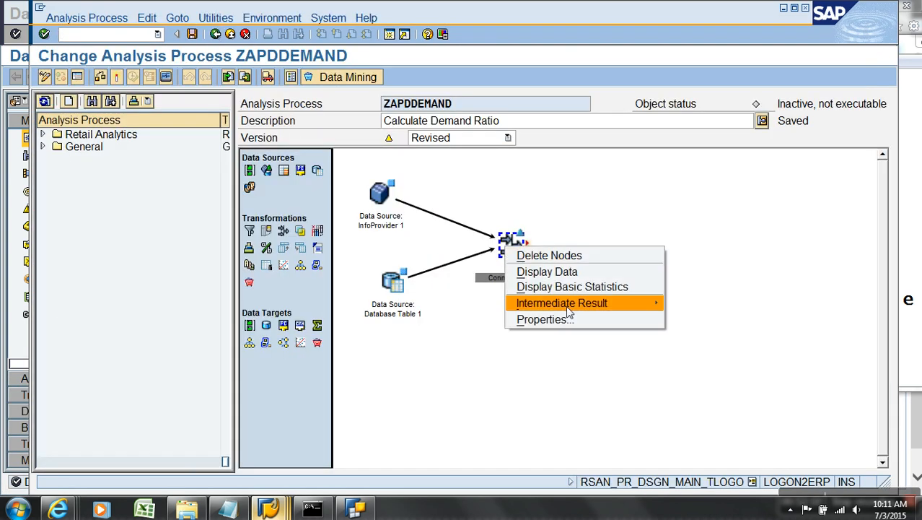
pyautogui.moveTo(558, 309)
pyautogui.click(703, 333)
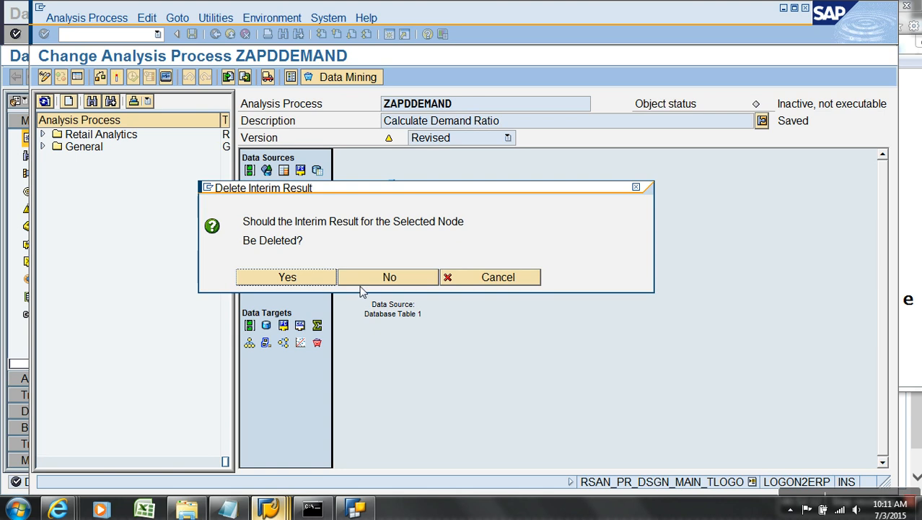
pyautogui.click(314, 280)
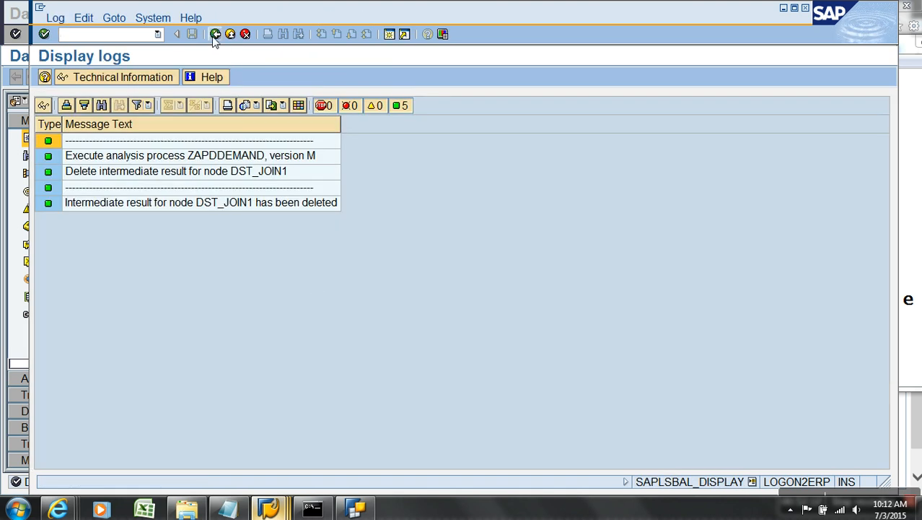
pyautogui.click(215, 33)
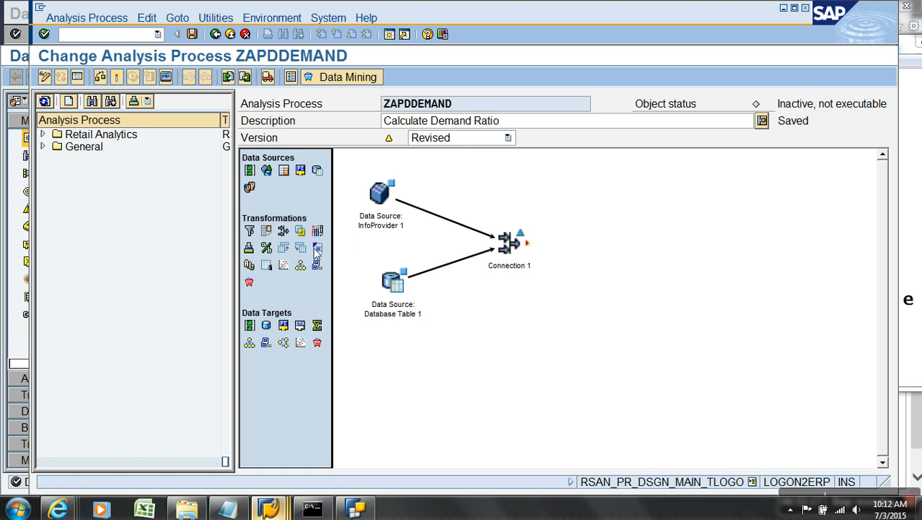
# - Add a Routine transformation beside Connection 1 in the process design and link Connection 1 to it
pyautogui.moveTo(317, 249); pyautogui.dragTo(641, 250)
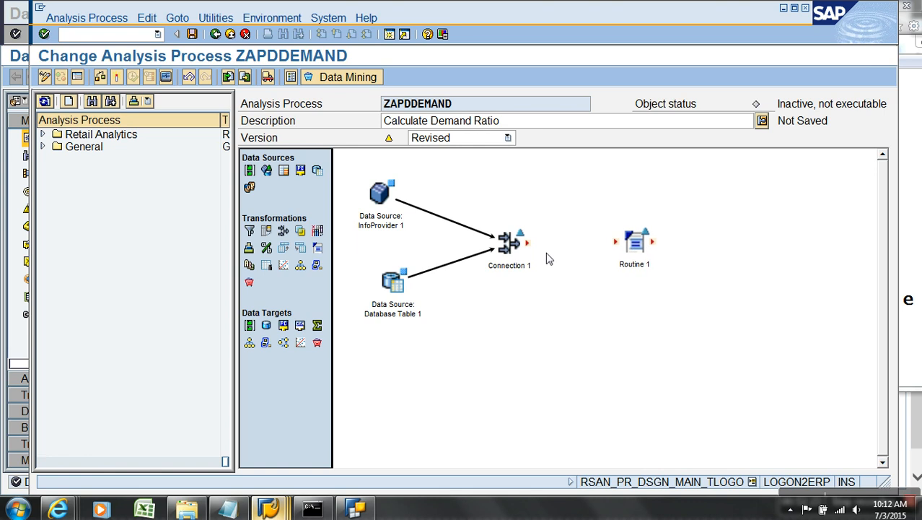
pyautogui.moveTo(528, 247); pyautogui.dragTo(620, 244)
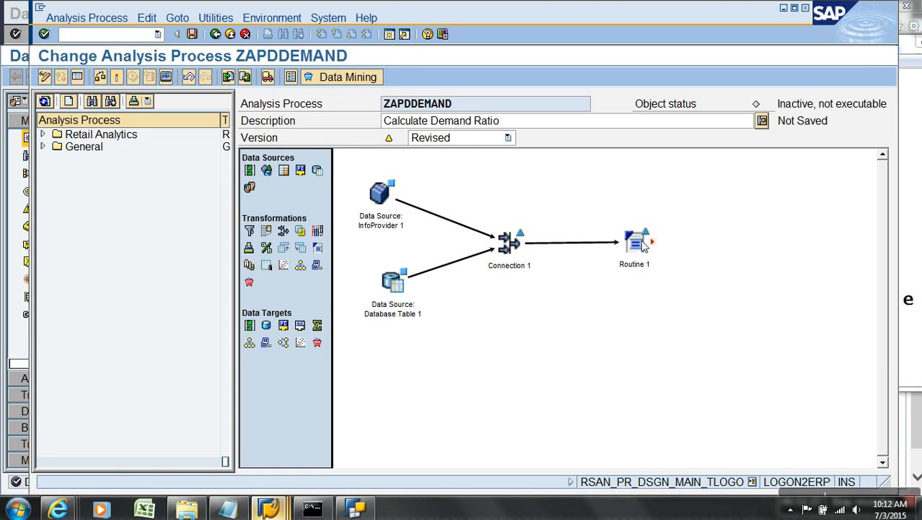
# - Open the Routine 1 node's settings, set its description to Calculate Demand Ratio, and show its source fields
pyautogui.rightClick(639, 244)
pyautogui.click(682, 314)
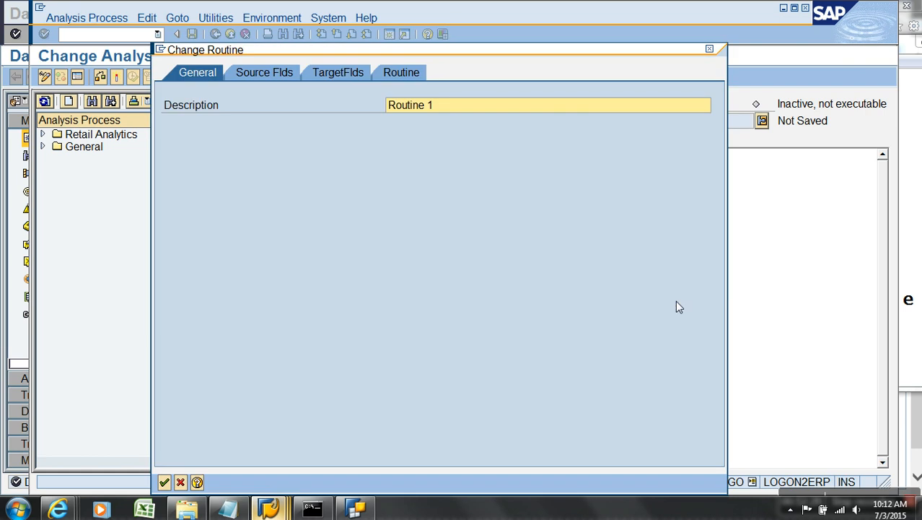
pyautogui.moveTo(397, 103); pyautogui.dragTo(322, 95)
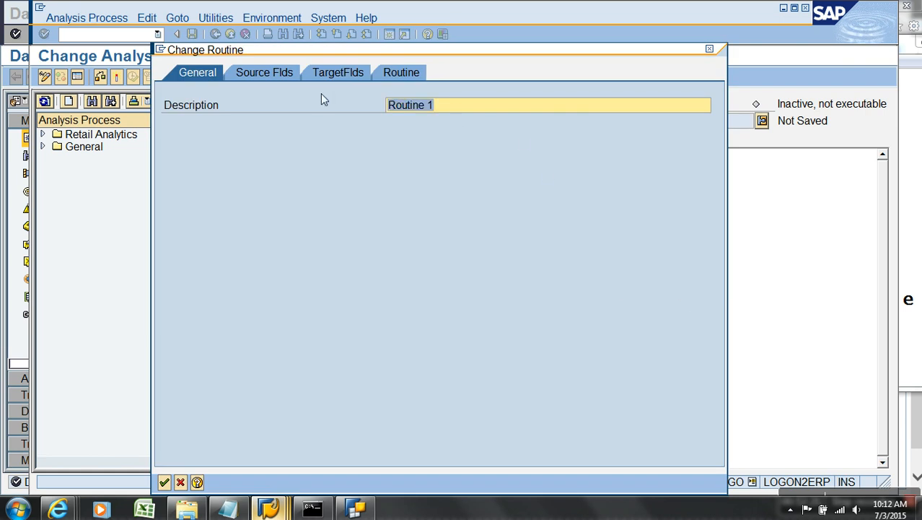
pyautogui.write('Calcula')
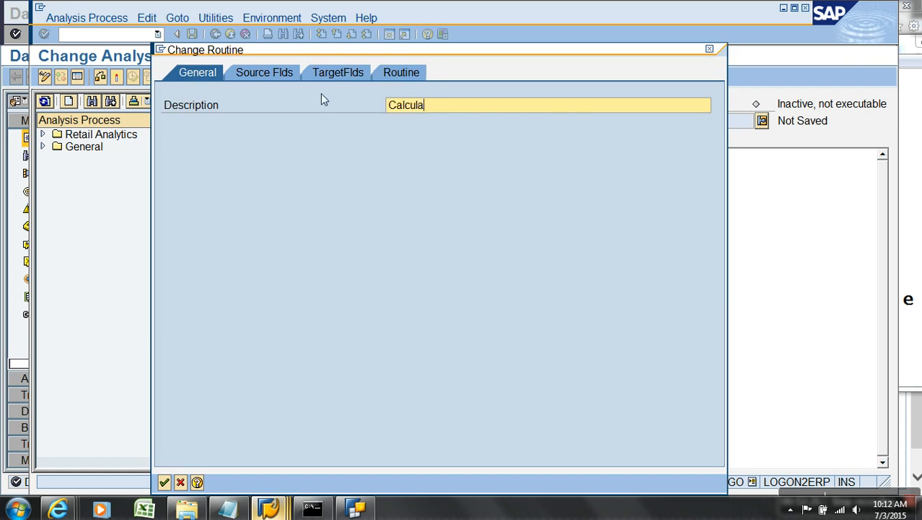
pyautogui.write('te Demand Ration')
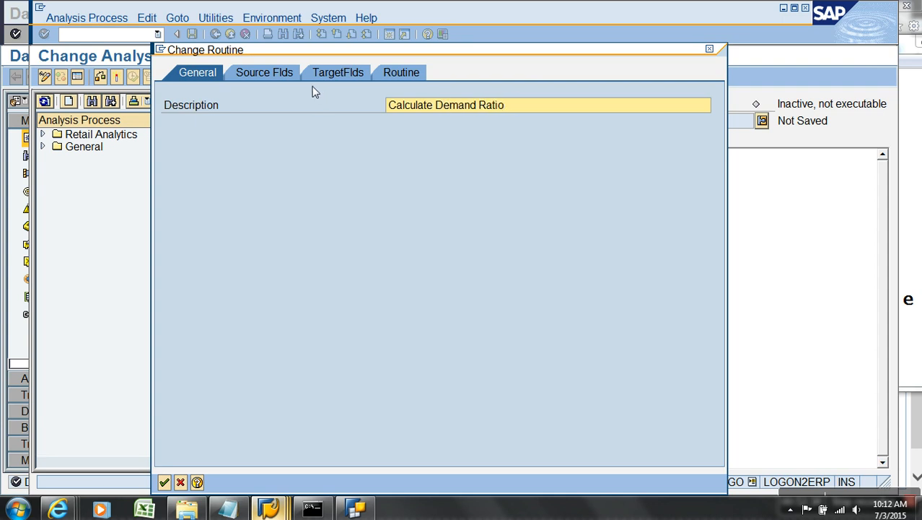
pyautogui.click(290, 75)
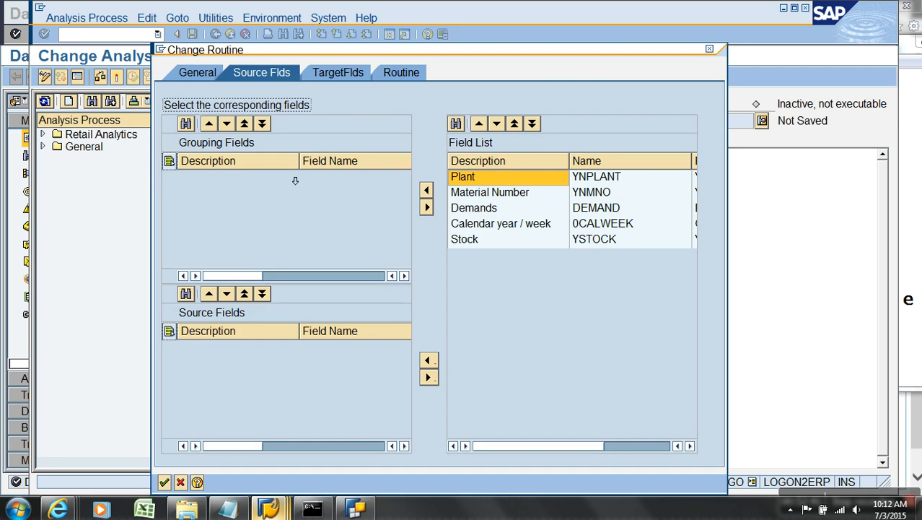
pyautogui.keyDown('shift'); pyautogui.click(472, 239); pyautogui.keyUp('shift')
pyautogui.click(427, 190)
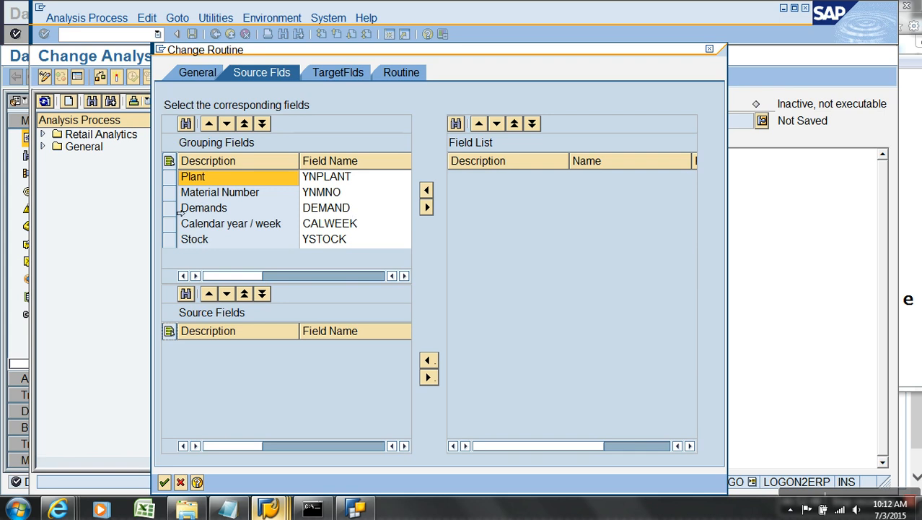
pyautogui.click(171, 178)
pyautogui.keyDown('shift'); pyautogui.click(171, 239); pyautogui.keyUp('shift')
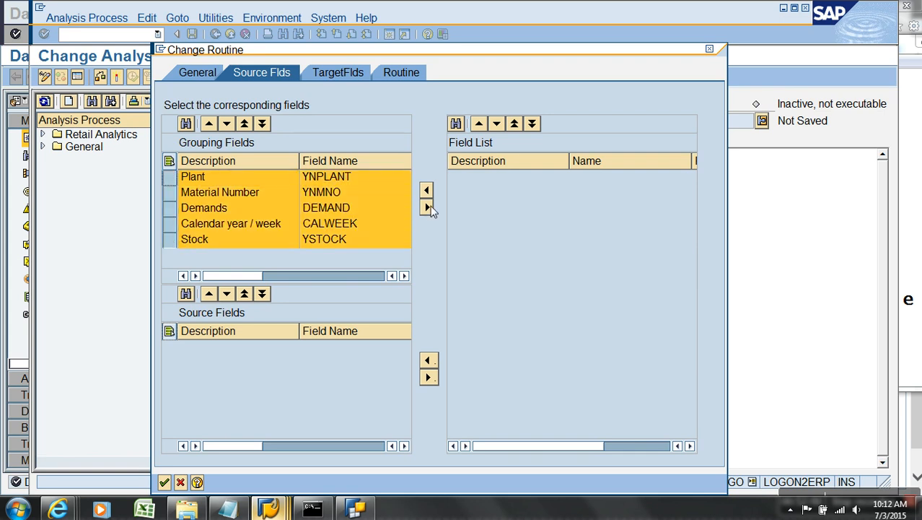
pyautogui.click(428, 207)
# - Assign Plant, Material Number, Demands, Calendar year / week and Stock as the routine's source fields, leaving the grouping fields empty
pyautogui.keyDown('shift'); pyautogui.click(471, 238); pyautogui.keyUp('shift')
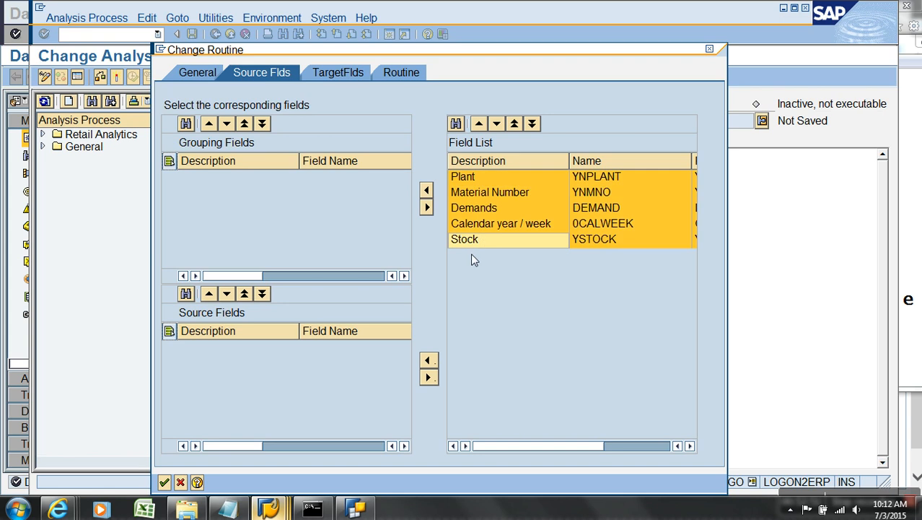
pyautogui.click(427, 360)
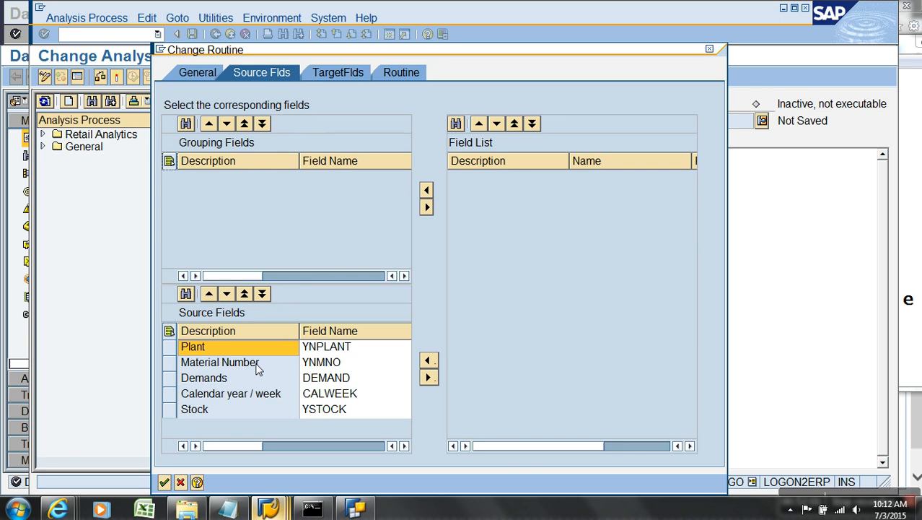
pyautogui.click(332, 409)
# - Remove DEMAND, CALWEEK and YSTOCK from the routine's target fields and insert an empty row between YNPLANT and YNMNO
pyautogui.click(326, 72)
pyautogui.moveTo(186, 195); pyautogui.dragTo(190, 230)
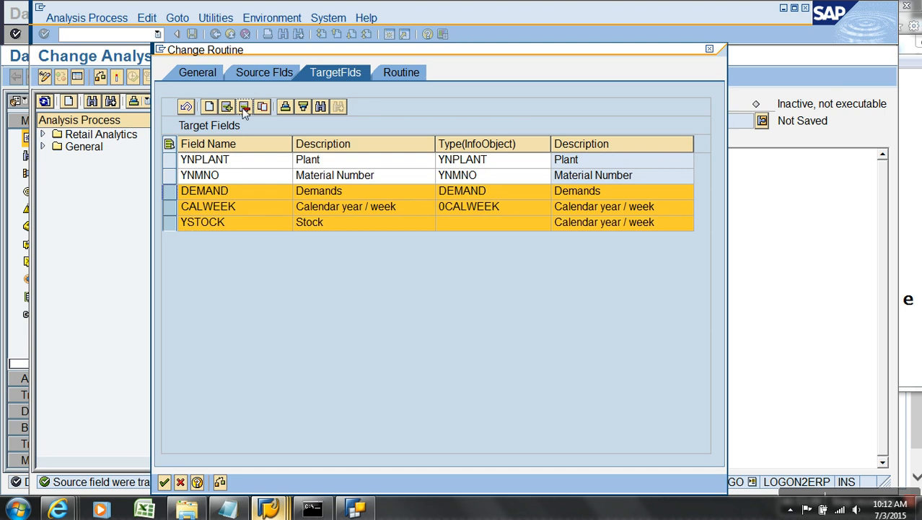
pyautogui.click(244, 107)
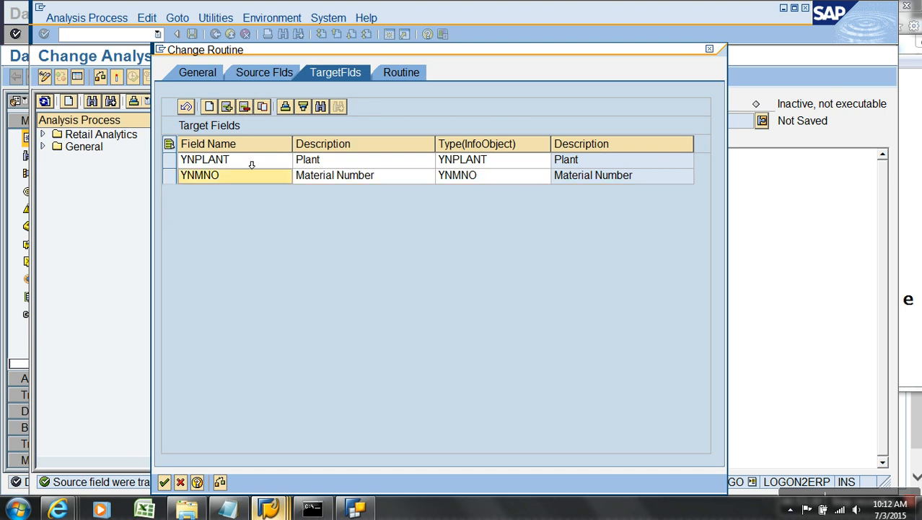
pyautogui.click(210, 107)
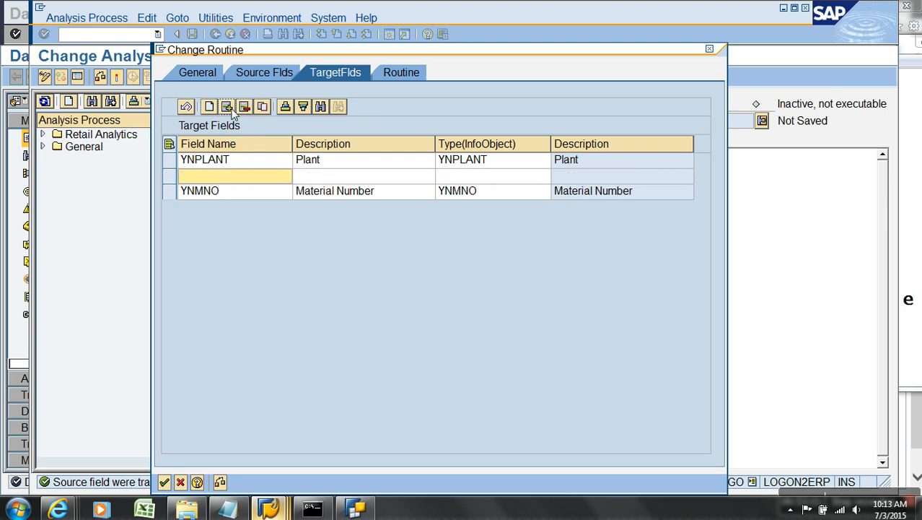
pyautogui.click(169, 178)
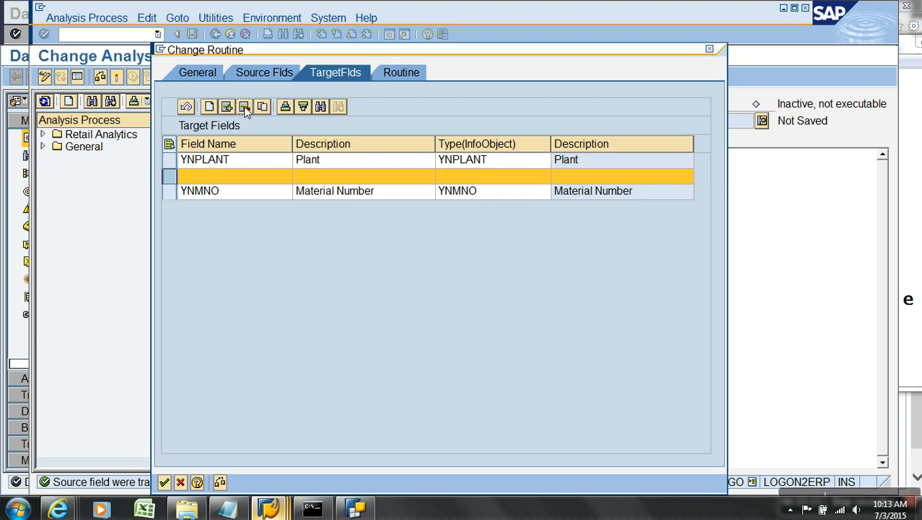
pyautogui.click(222, 181)
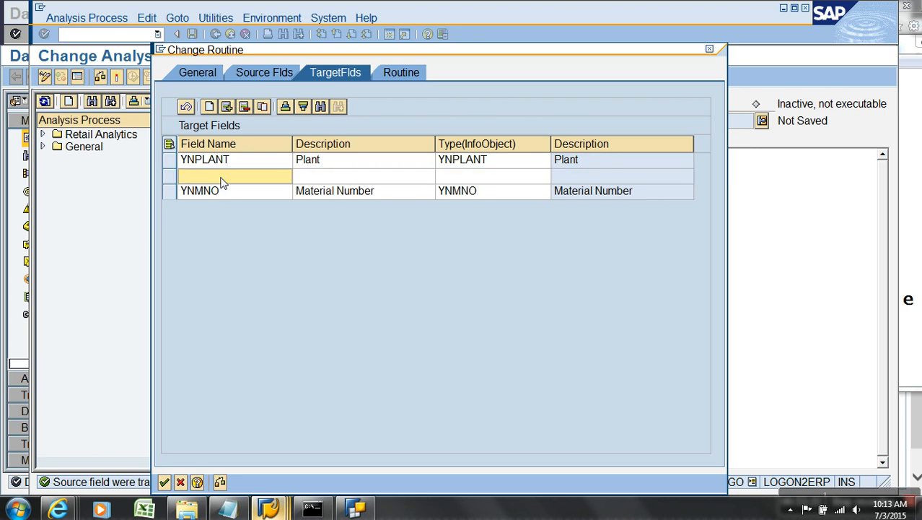
# - From the Data Browser session, start transaction RSD1 in a new session and copy the InfoObject name ZDRATIO
pyautogui.moveTo(268, 509)
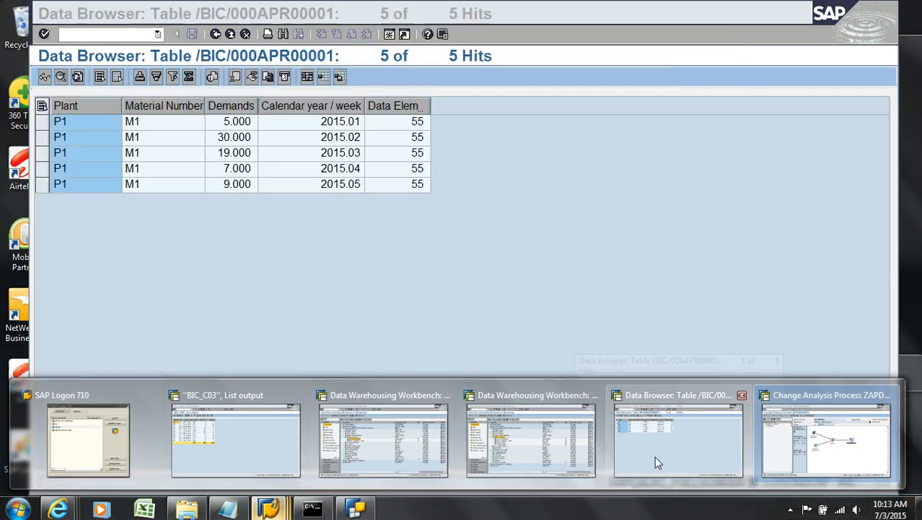
pyautogui.click(656, 462)
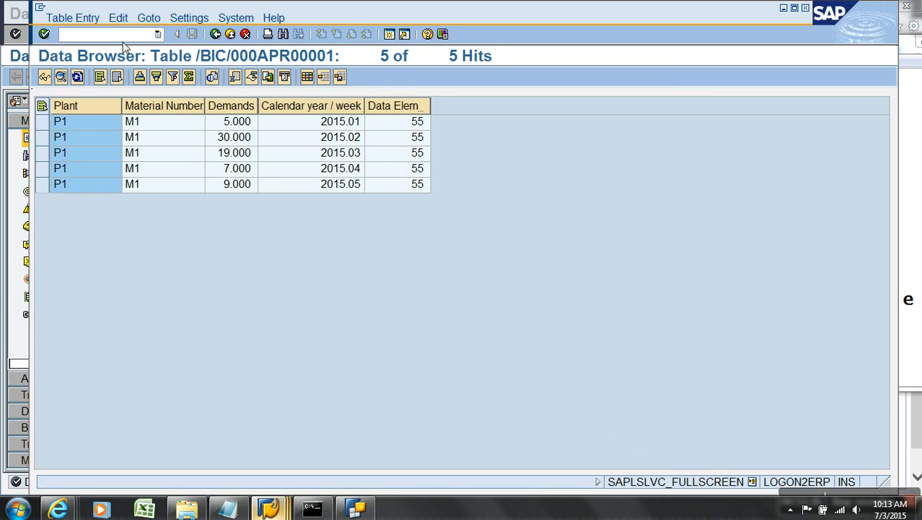
pyautogui.write('/orsd1')
pyautogui.press('Return')
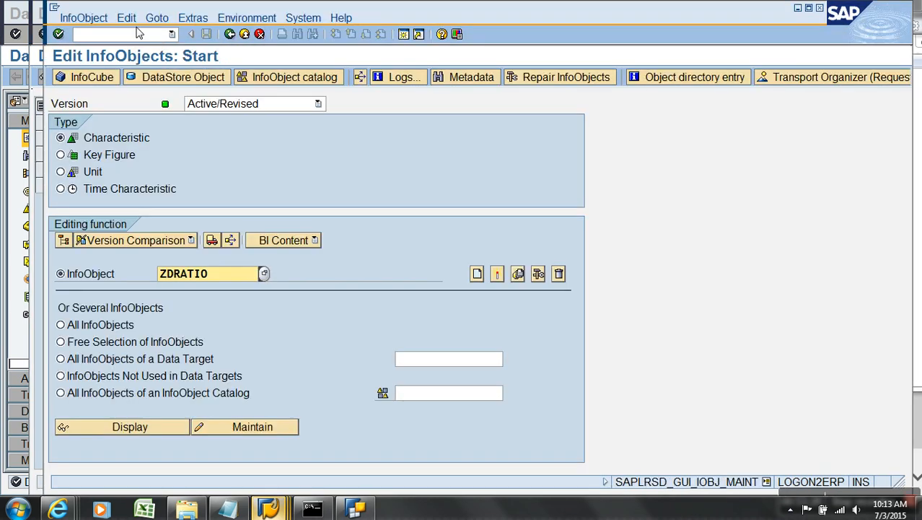
pyautogui.moveTo(224, 285); pyautogui.dragTo(141, 282)
pyautogui.hotkey('ctrl', 'c')
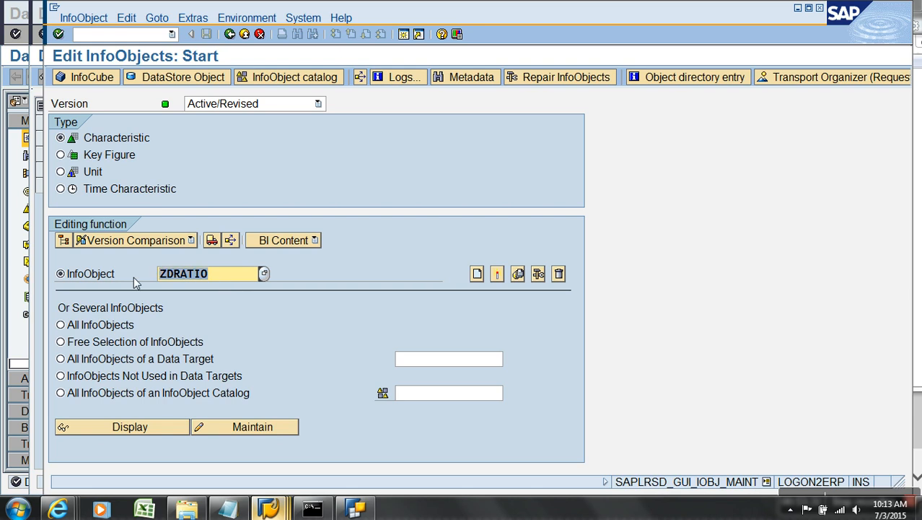
# - Back in the routine's target fields, fill the empty row with InfoObject ZDRATIO, field name ZDRATIO and description Demand Ratio
pyautogui.hotkey('alt', 'Tab')
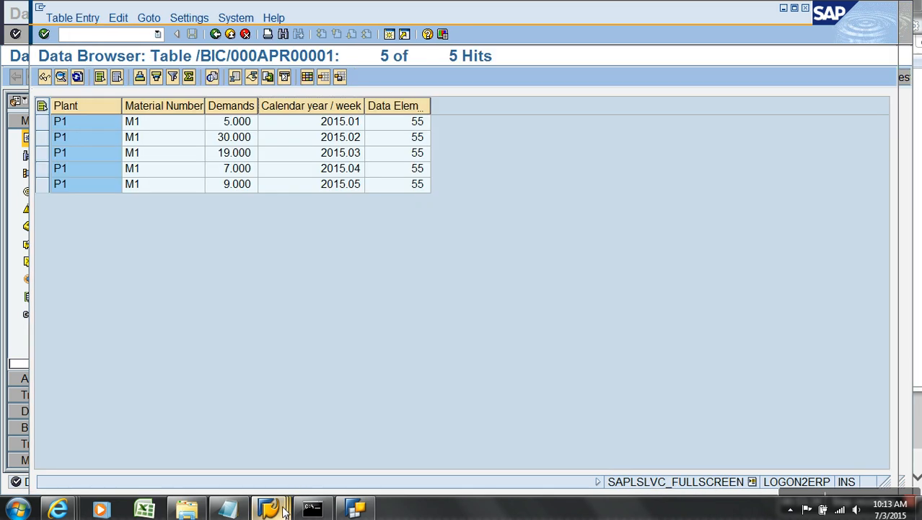
pyautogui.moveTo(285, 509)
pyautogui.click(702, 466)
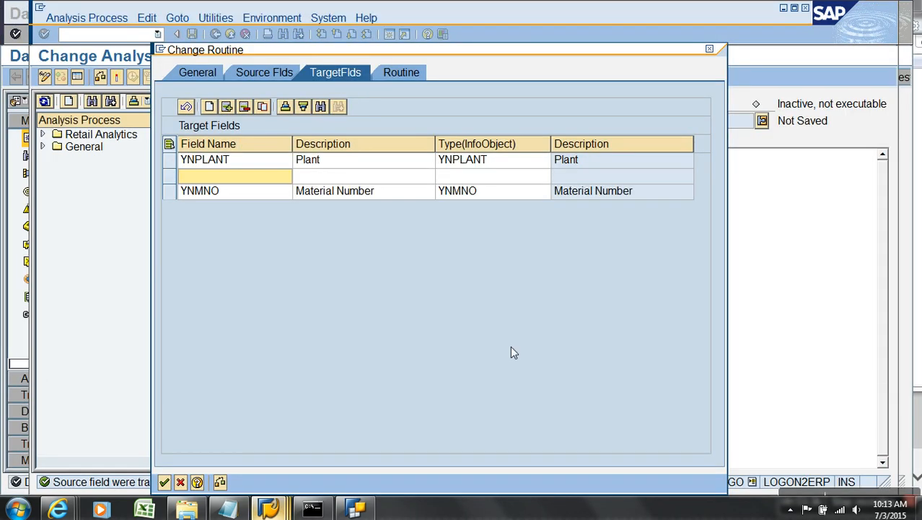
pyautogui.click(462, 180)
pyautogui.hotkey('ctrl', 'v')
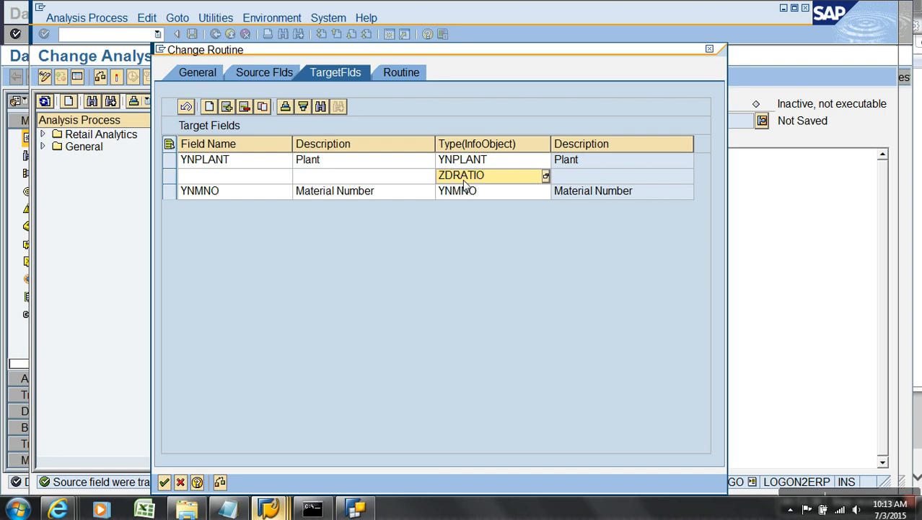
pyautogui.press('Return')
pyautogui.click(253, 182)
pyautogui.hotkey('ctrl', 'v')
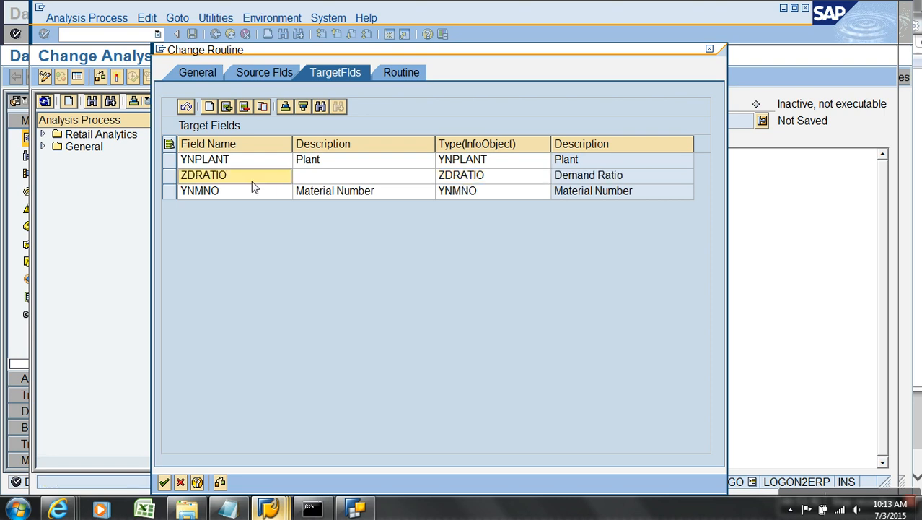
pyautogui.click(313, 181)
pyautogui.write('De')
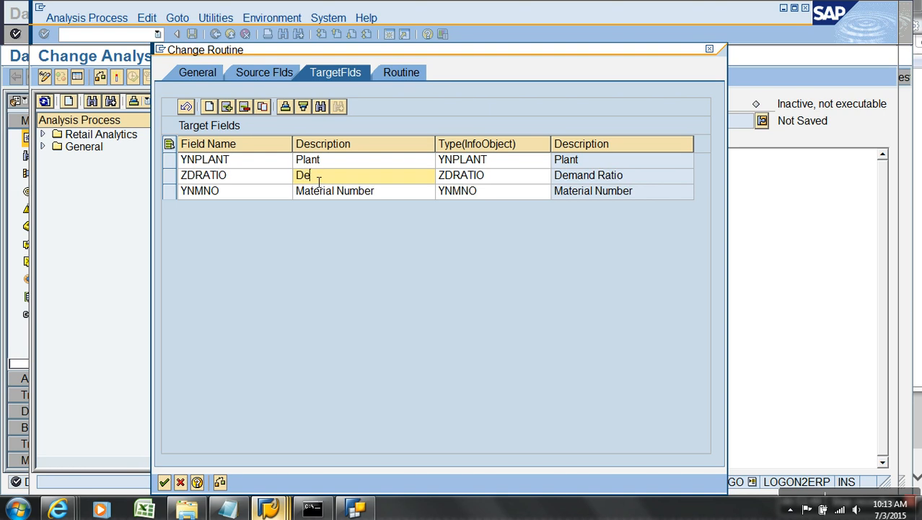
pyautogui.write('mand Ratio')
# - Review the routine's source and target fields, and examine how its ABAP code uses it_source and et_target
pyautogui.click(270, 72)
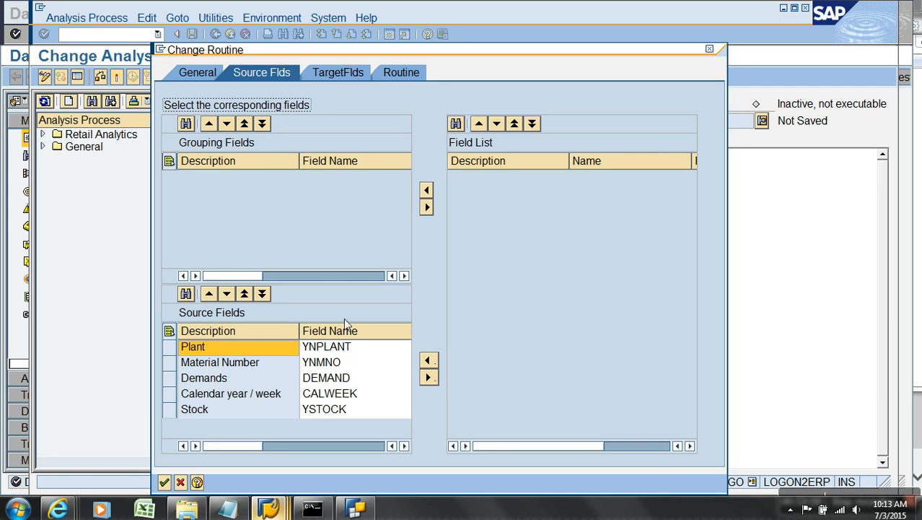
pyautogui.click(344, 72)
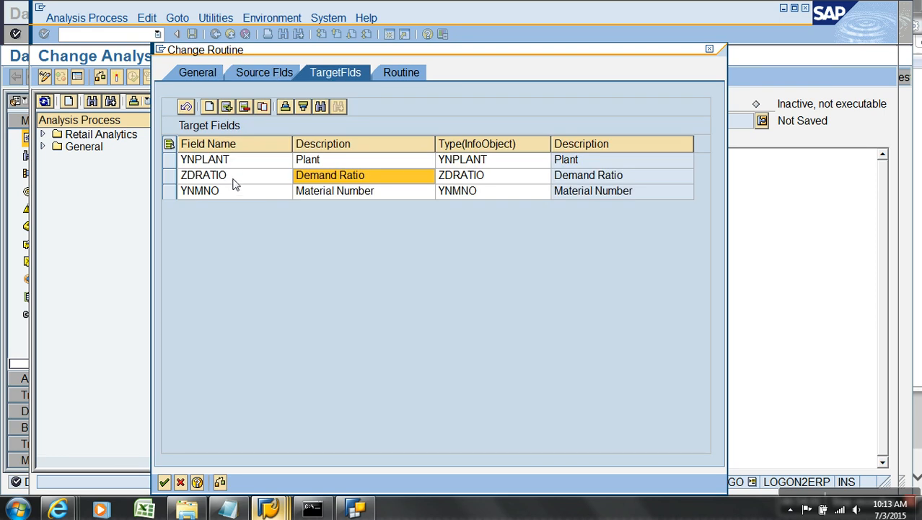
pyautogui.click(399, 74)
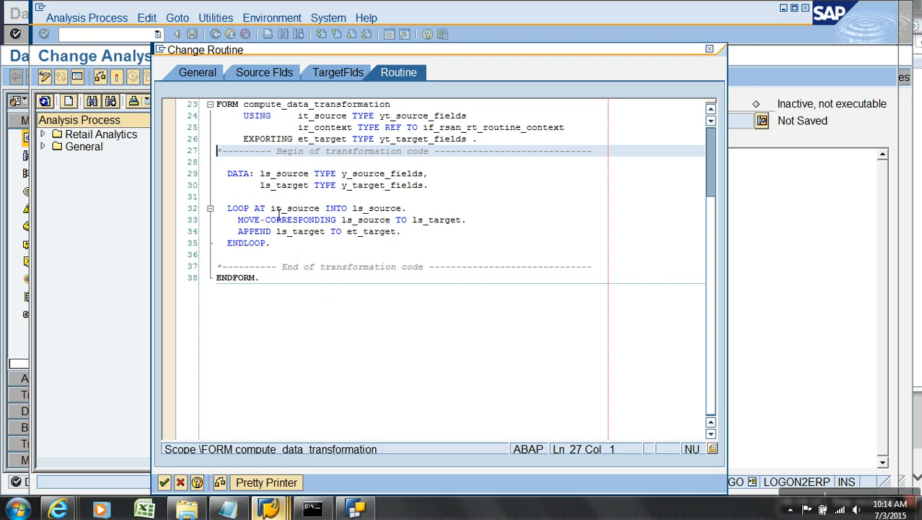
pyautogui.moveTo(272, 209); pyautogui.dragTo(322, 211)
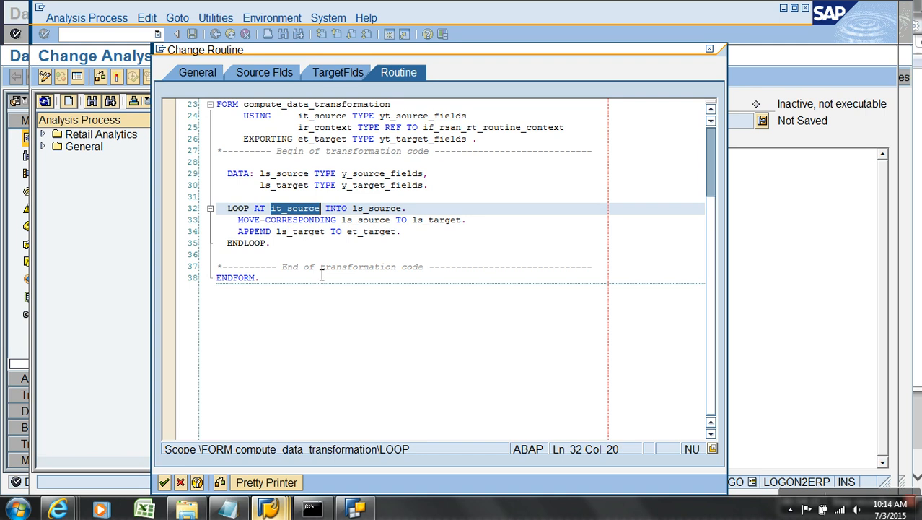
pyautogui.moveTo(348, 232); pyautogui.dragTo(400, 234)
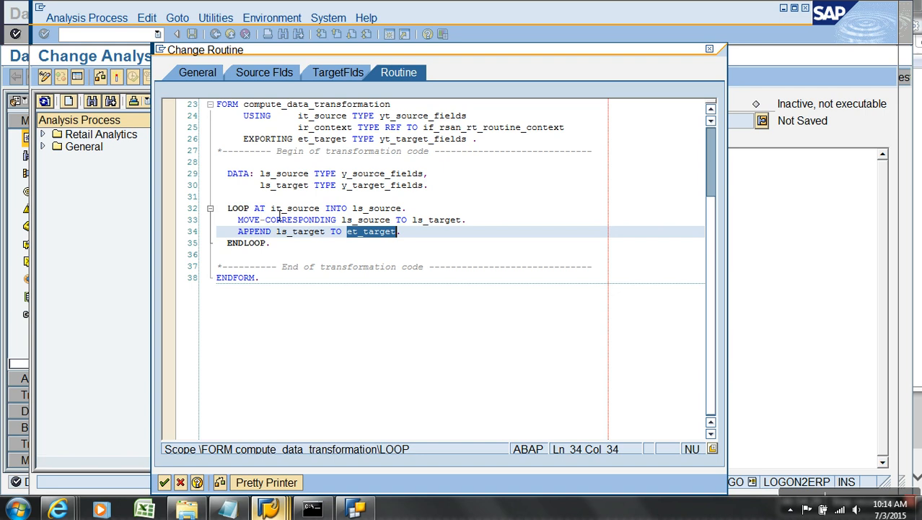
# - Copy the table name it_source from the routine code into cell E5 of a new Excel workbook
pyautogui.moveTo(270, 208); pyautogui.dragTo(321, 208)
pyautogui.hotkey('ctrl', 'c')
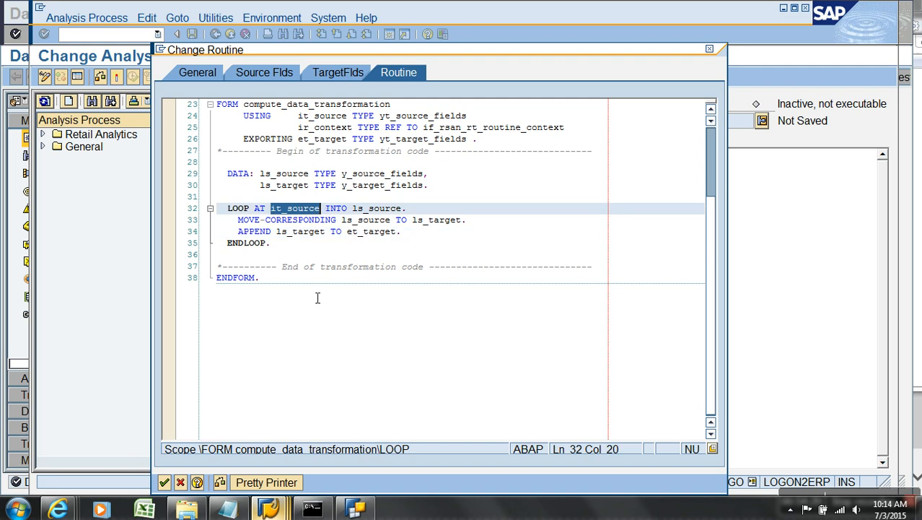
pyautogui.click(145, 509)
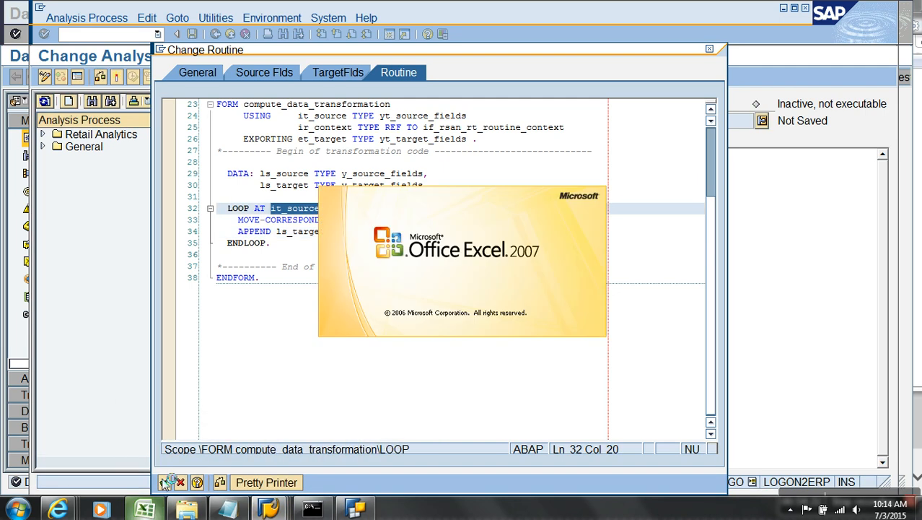
pyautogui.click(214, 192)
pyautogui.hotkey('ctrl', 'v')
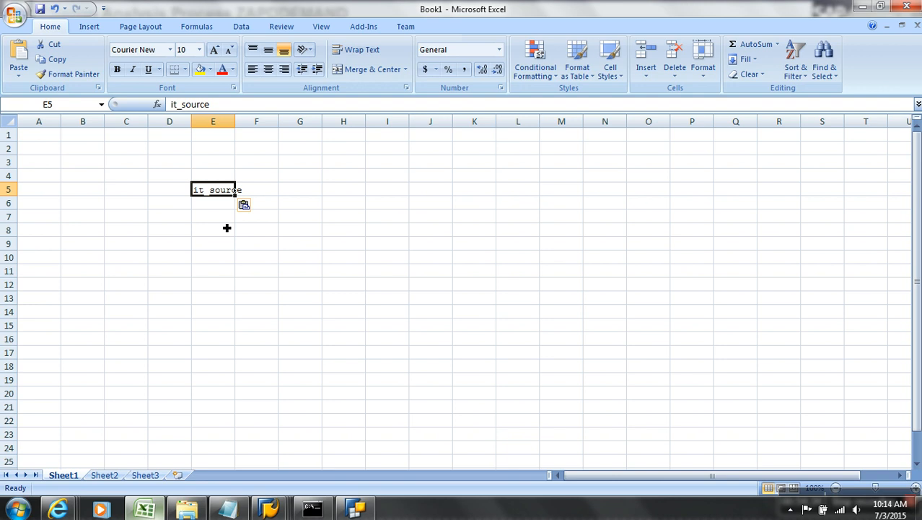
# - Copy all five source field rows, YNPLANT through YSTOCK, from the SAP routine into the Excel workbook starting at cell E7
pyautogui.hotkey('alt', 'Tab')
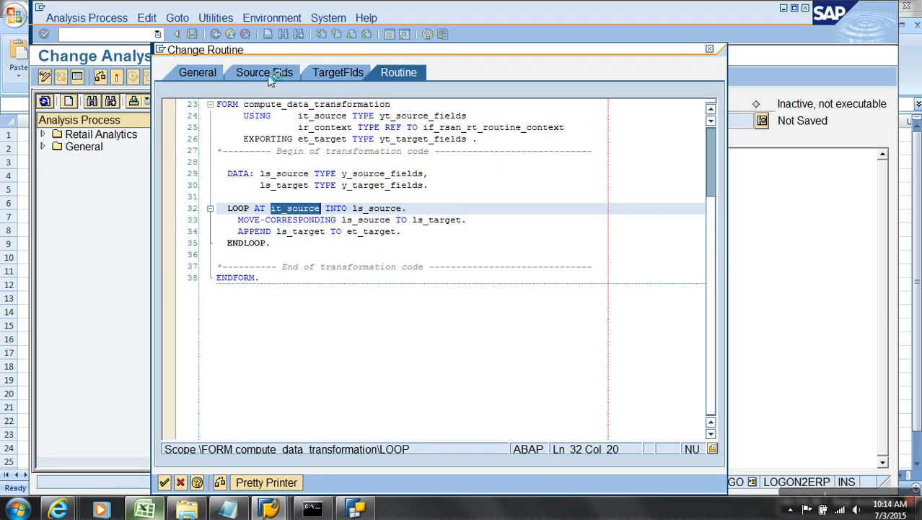
pyautogui.click(267, 74)
pyautogui.click(328, 348)
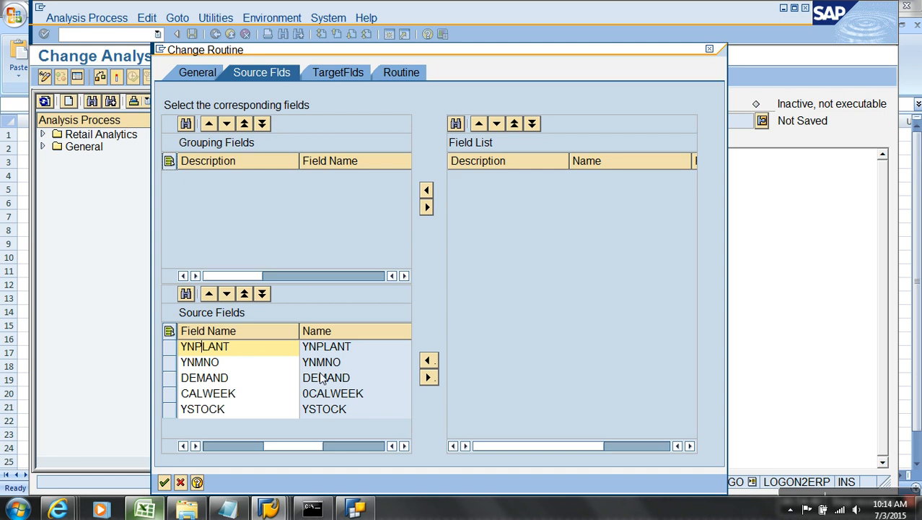
pyautogui.click(346, 407)
pyautogui.moveTo(288, 443); pyautogui.dragTo(246, 446)
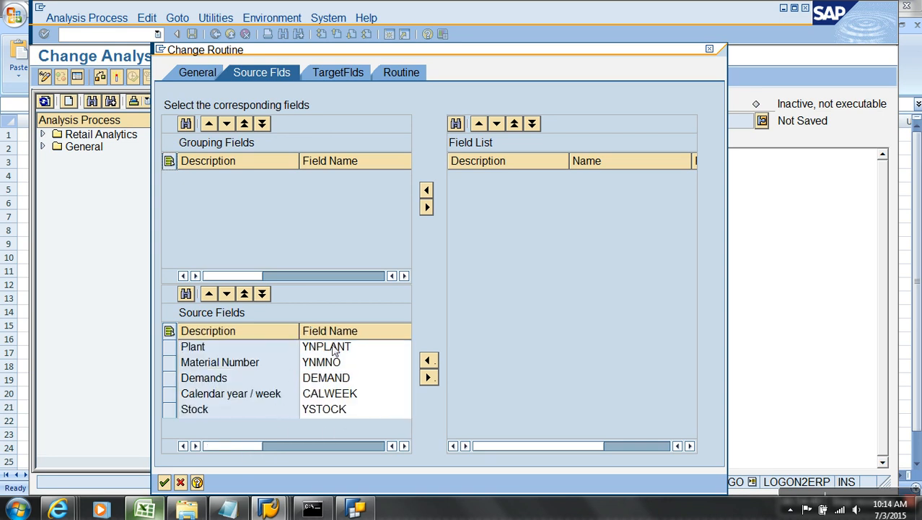
pyautogui.moveTo(170, 346); pyautogui.dragTo(198, 408)
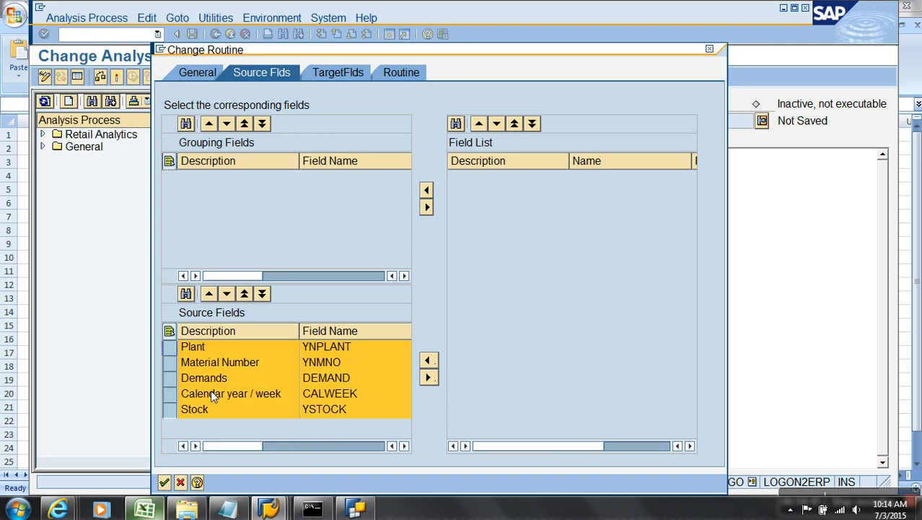
pyautogui.hotkey('alt', 'Tab')
pyautogui.click(221, 218)
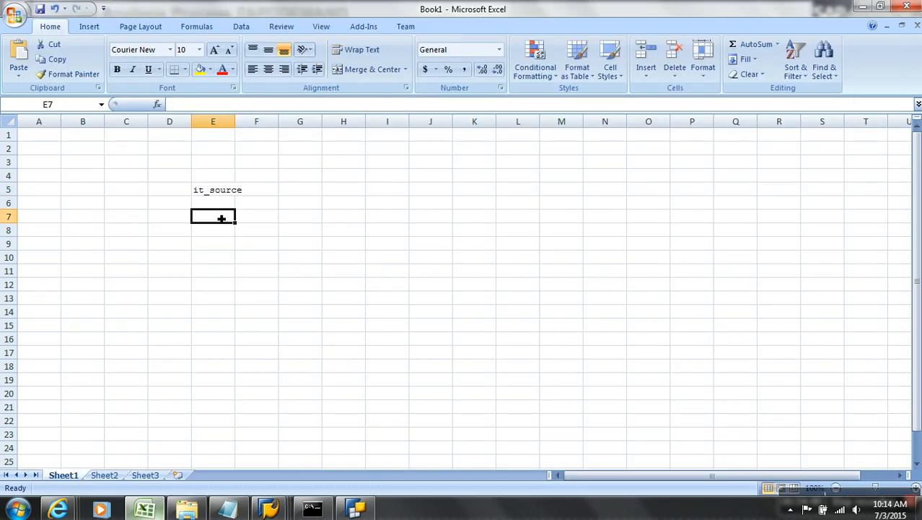
pyautogui.write('Plant\tYNPLANT\tYNPLANT Material\tYNMNO\tYNMNO Demands\tDEMAND\tDEMAND Calendar\tCALWEEK\t0CALWEEK Stock\tYSTOCK\tYSTOCK')
pyautogui.moveTo(230, 215); pyautogui.dragTo(224, 248)
pyautogui.hotkey('ctrl', 'c')
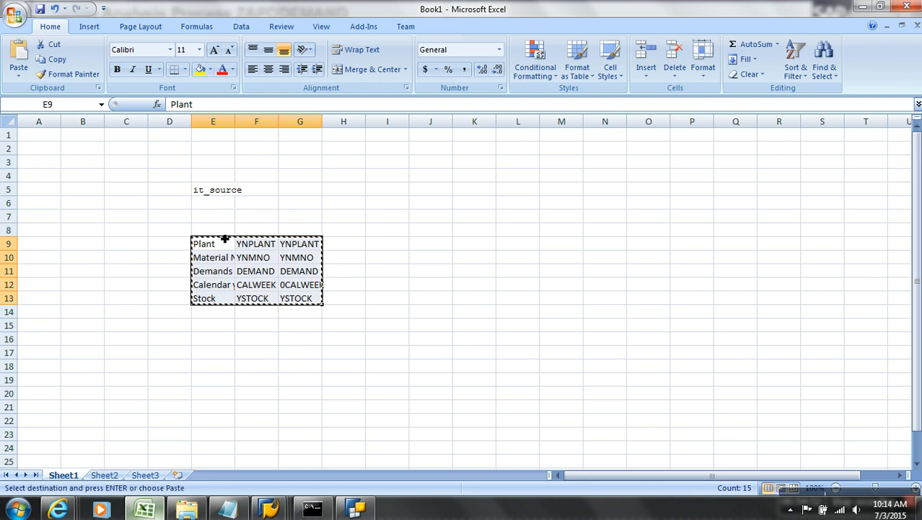
pyautogui.hotkey('ctrl', 'z')
# - Clear the description and InfoObject name columns of the pasted source field list, keeping only the field names
pyautogui.moveTo(223, 220); pyautogui.dragTo(228, 270)
pyautogui.press('Delete')
pyautogui.moveTo(303, 216); pyautogui.dragTo(316, 278)
pyautogui.press('Delete')
# - Copy the source field names and paste them transposed as a header row starting at cell E13
pyautogui.moveTo(260, 220); pyautogui.dragTo(274, 285)
pyautogui.hotkey('ctrl', 'c')
pyautogui.click(218, 301)
pyautogui.rightClick(218, 301)
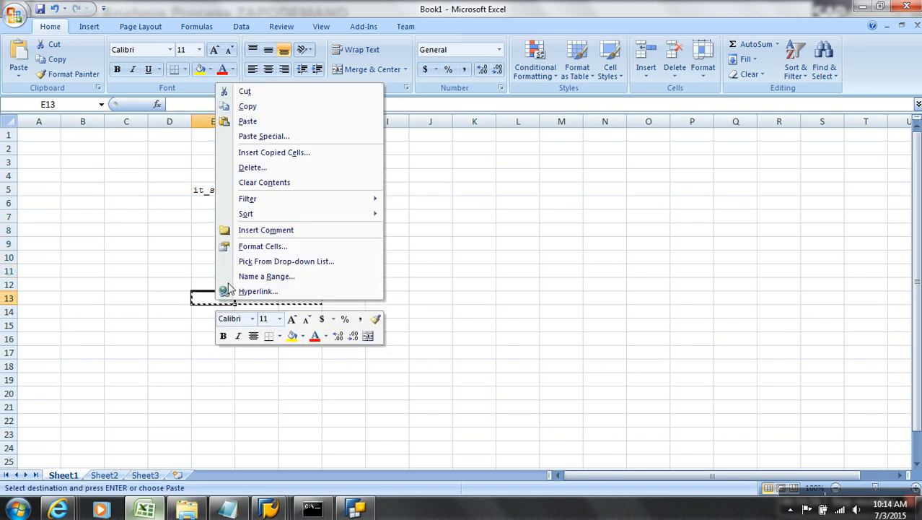
pyautogui.click(264, 135)
pyautogui.click(311, 202)
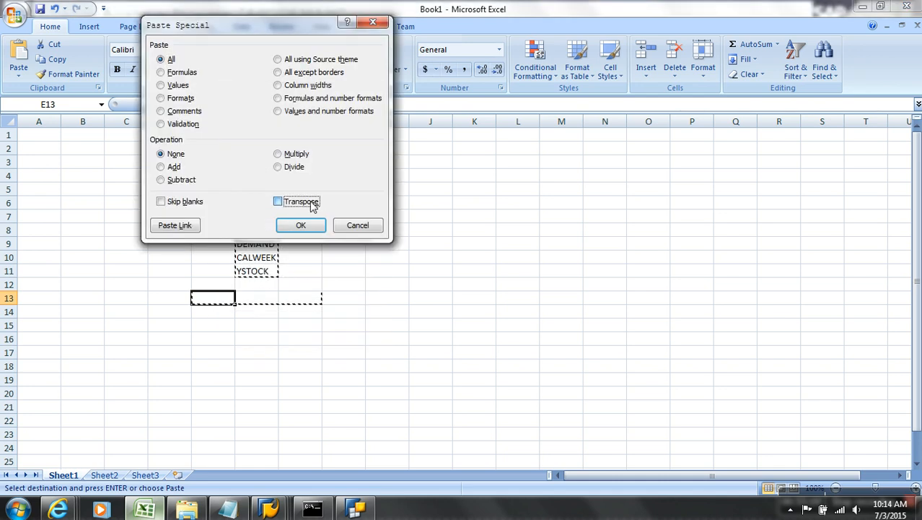
pyautogui.click(296, 226)
# - Delete rows 6 to 11 with the vertical field list and apply all borders to range E7:I12
pyautogui.moveTo(14, 205); pyautogui.dragTo(29, 280)
pyautogui.rightClick(21, 268)
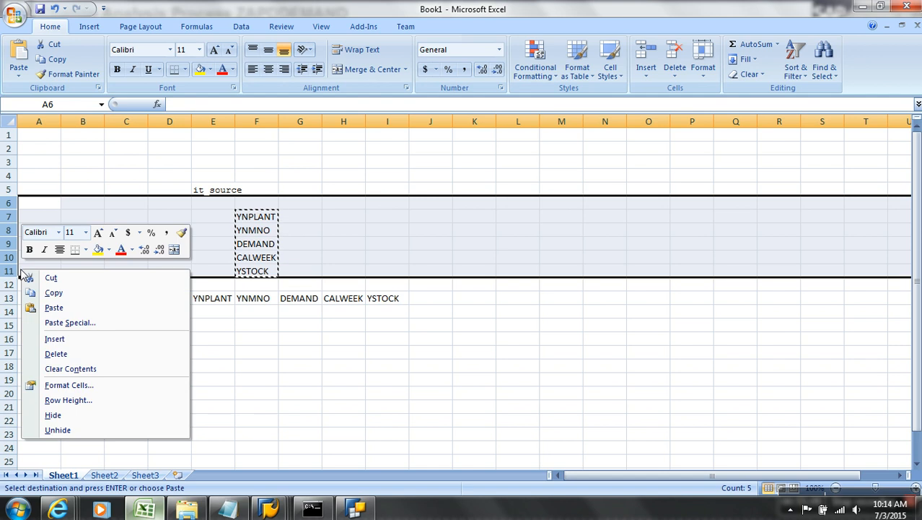
pyautogui.click(54, 353)
pyautogui.moveTo(215, 222); pyautogui.dragTo(400, 285)
pyautogui.click(186, 70)
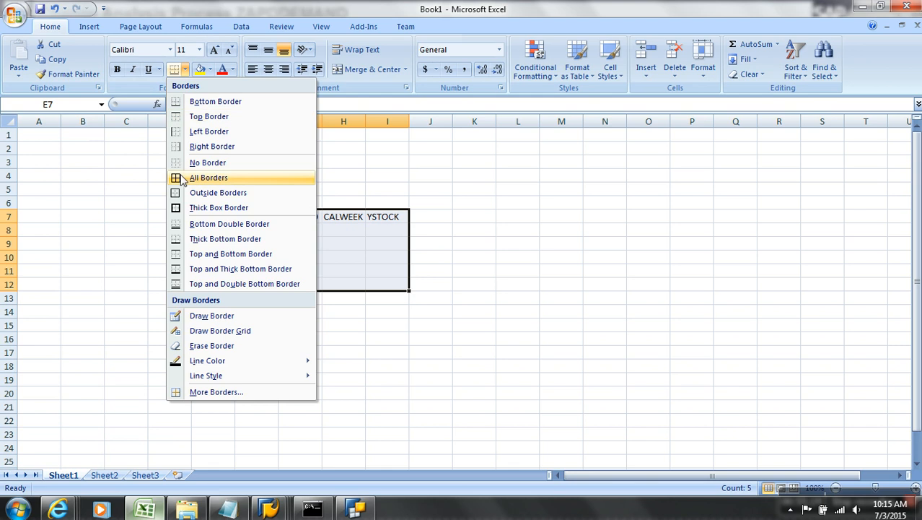
pyautogui.click(184, 177)
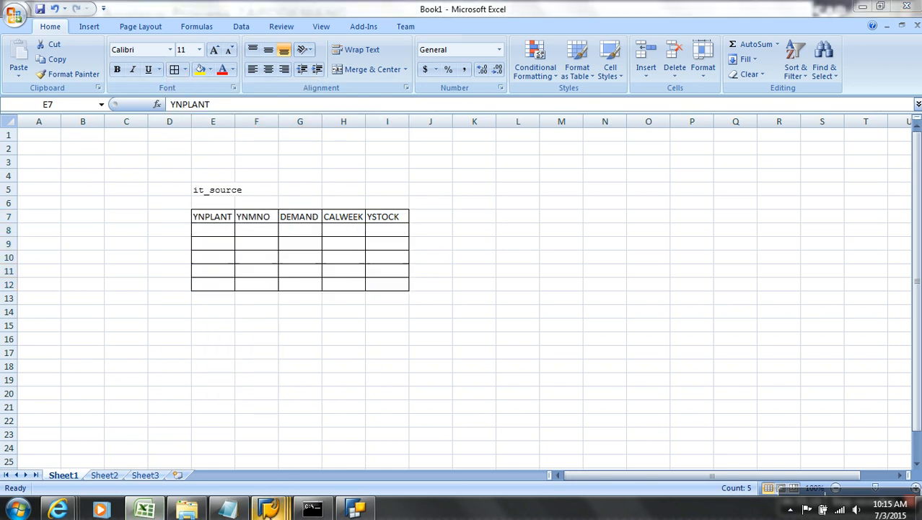
# - Copy the five data rows from SAP's Data Browser table /BIC/000APR00001 into the it_source table starting at cell E8
pyautogui.moveTo(268, 509)
pyautogui.click(601, 458)
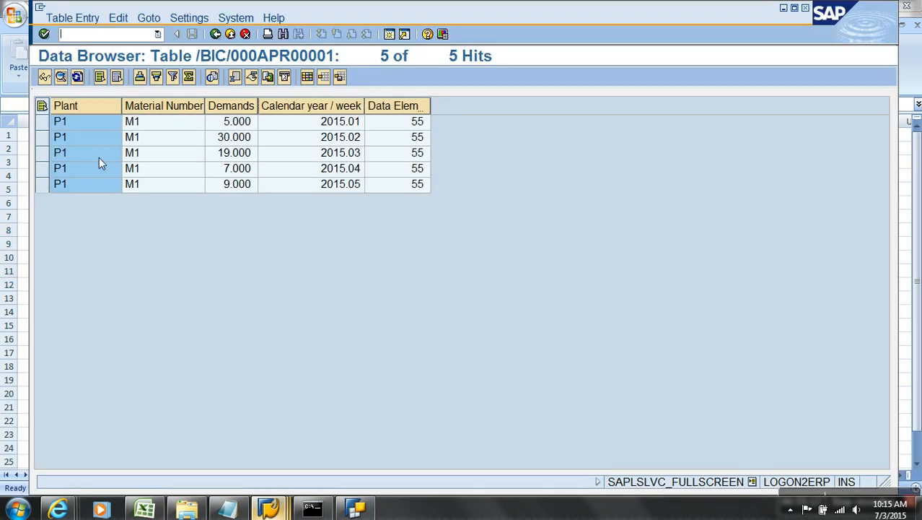
pyautogui.click(80, 123)
pyautogui.moveTo(81, 122); pyautogui.dragTo(428, 191)
pyautogui.hotkey('alt', 'Tab')
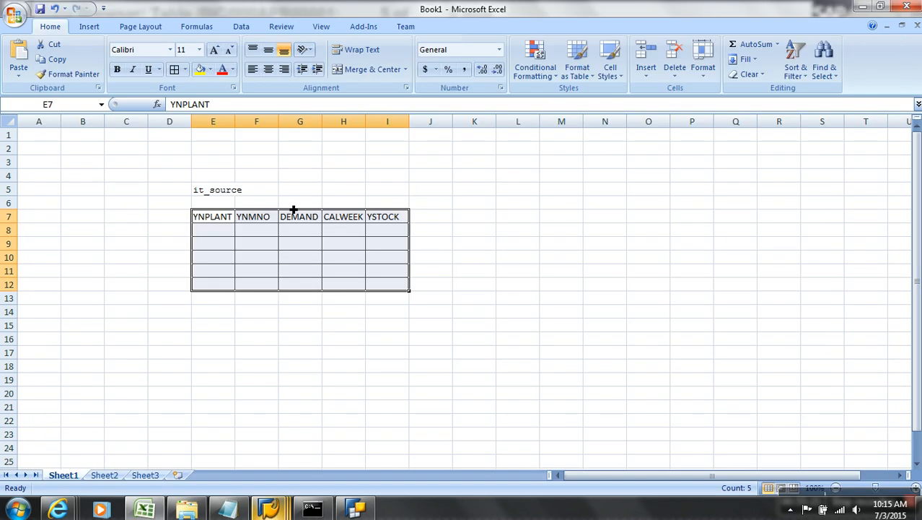
pyautogui.click(229, 231)
pyautogui.hotkey('ctrl', 'v')
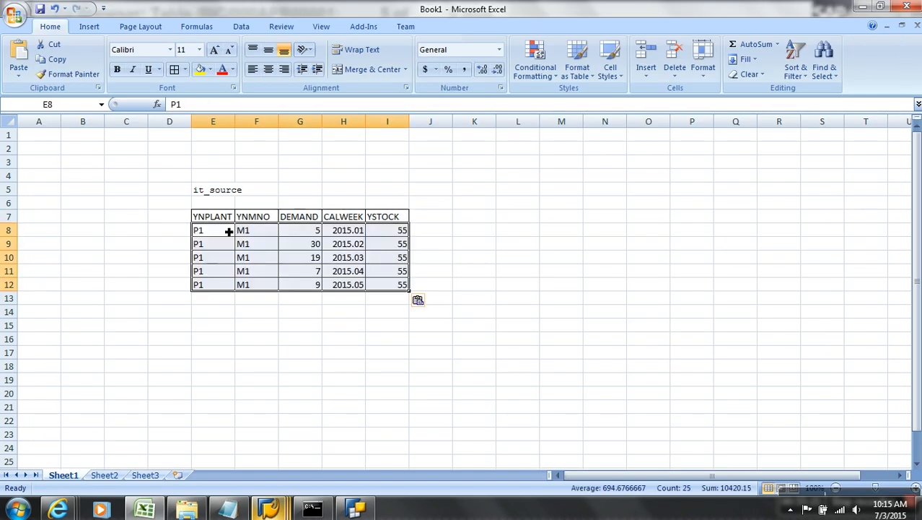
pyautogui.click(346, 340)
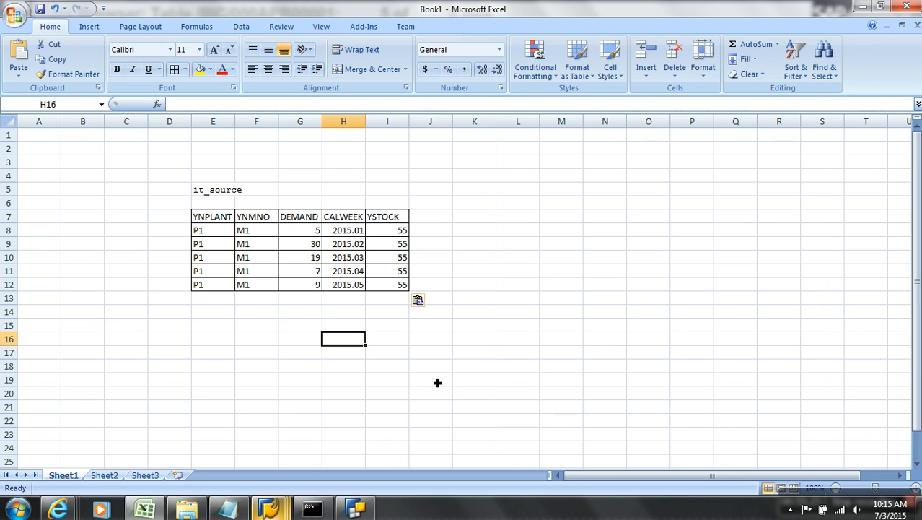
pyautogui.moveTo(217, 217); pyautogui.dragTo(379, 218)
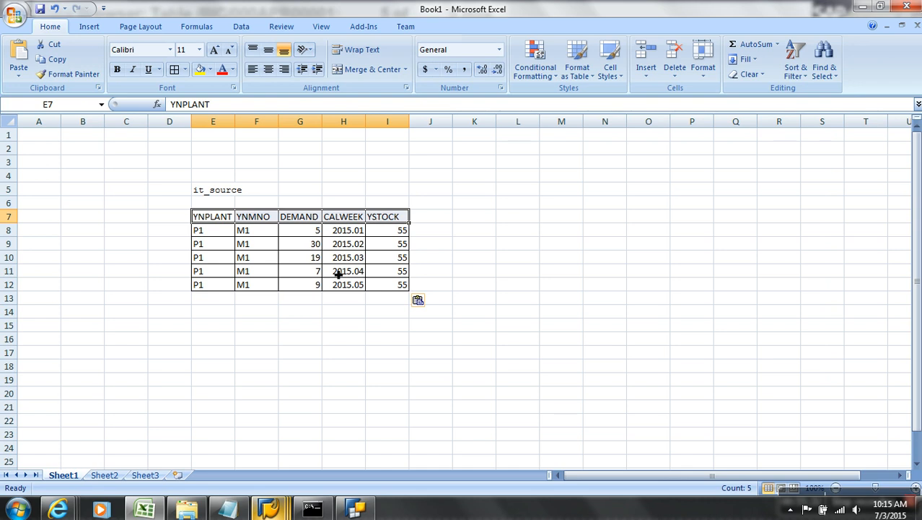
# - Copy the table name et_target from the SAP routine code into cell E19 of the Excel workbook
pyautogui.moveTo(295, 511)
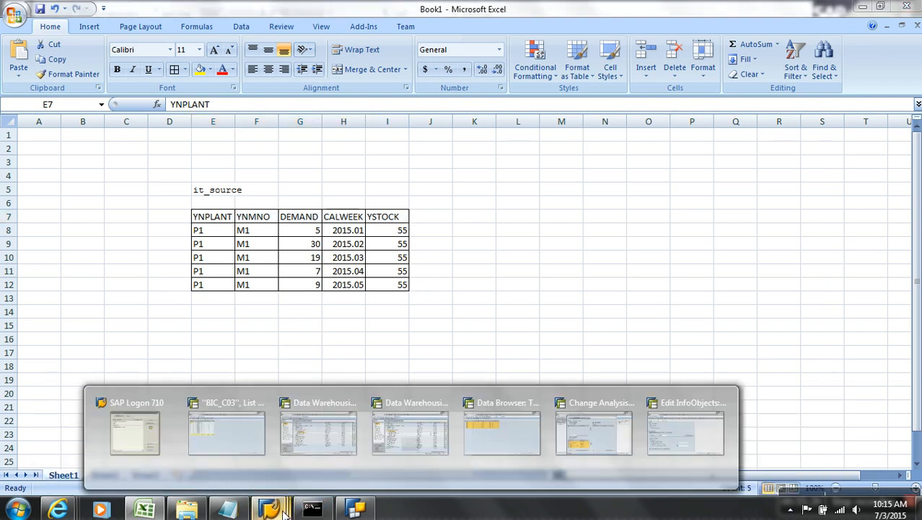
pyautogui.click(711, 451)
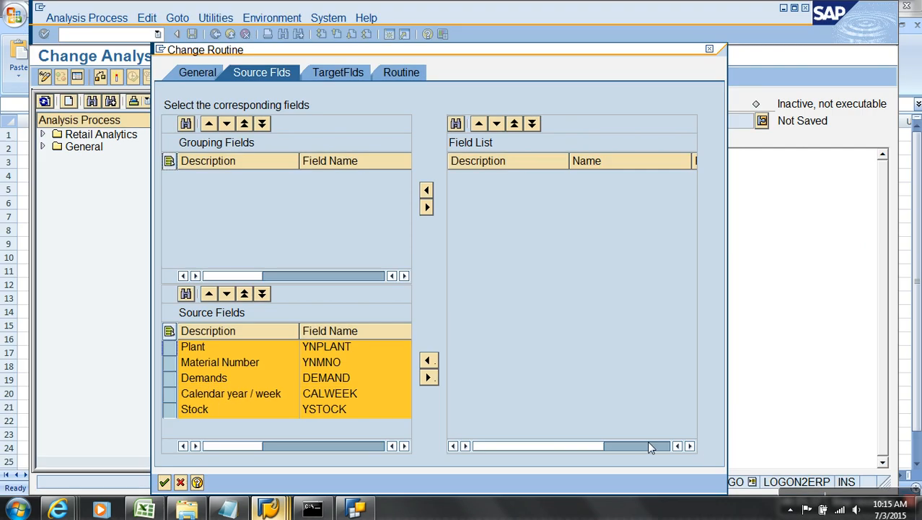
pyautogui.click(393, 73)
pyautogui.moveTo(396, 232); pyautogui.dragTo(354, 240)
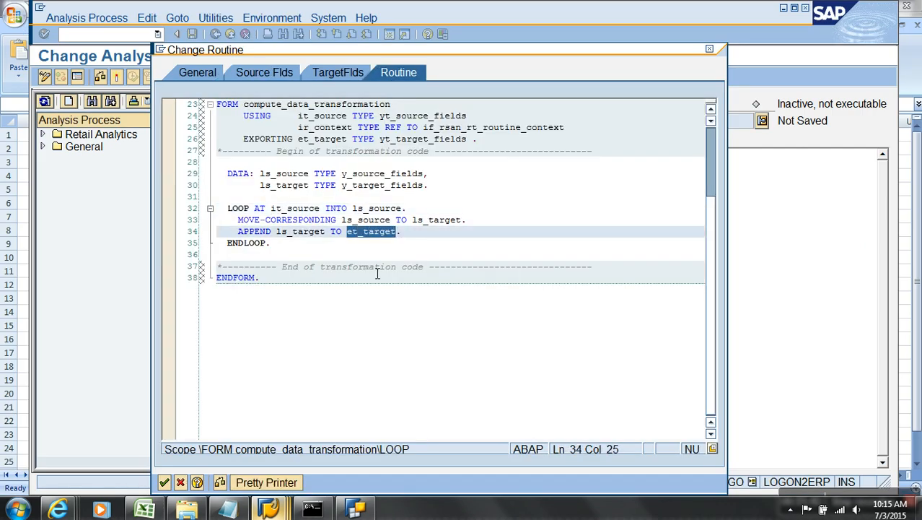
pyautogui.click(145, 510)
pyautogui.click(220, 382)
pyautogui.hotkey('ctrl', 'v')
# - Copy the three target field rows YNPLANT, ZDRATIO and YNMNO from the SAP routine into the Excel workbook starting at N8
pyautogui.hotkey('alt', 'Tab')
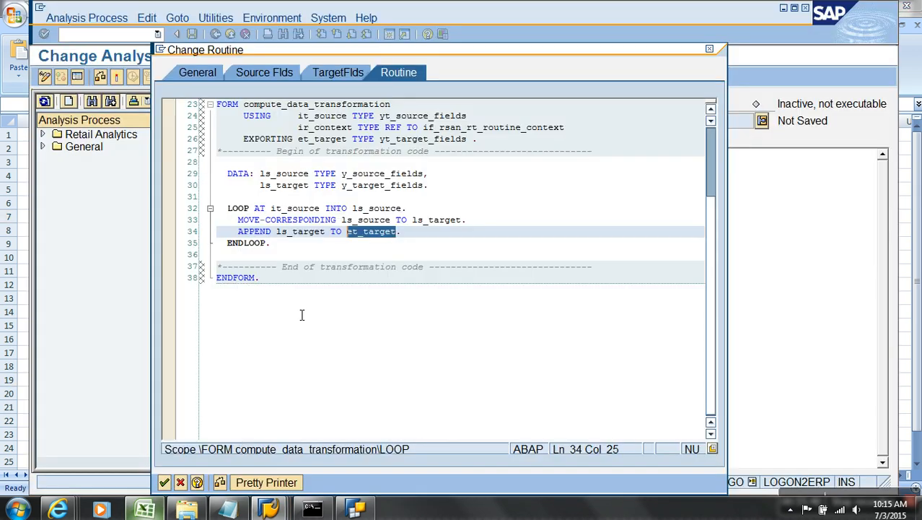
pyautogui.click(330, 72)
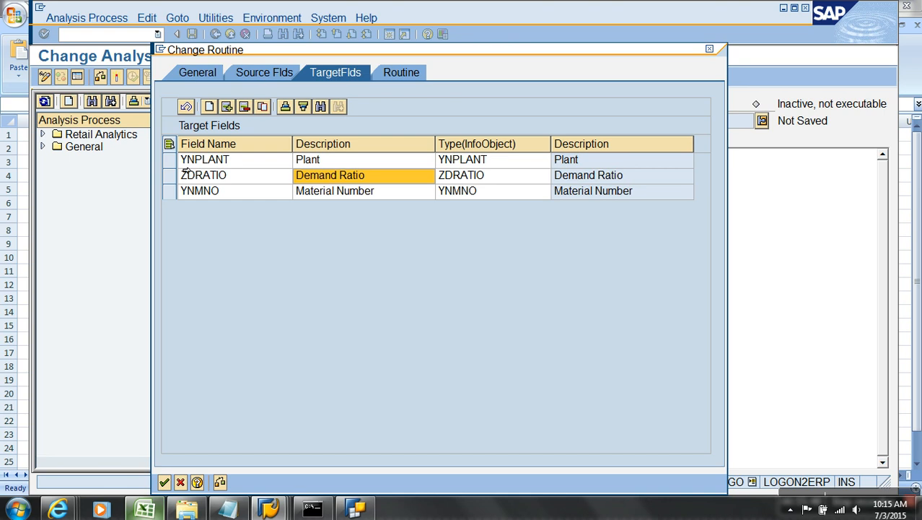
pyautogui.moveTo(171, 158); pyautogui.dragTo(174, 195)
pyautogui.hotkey('alt', 'Tab')
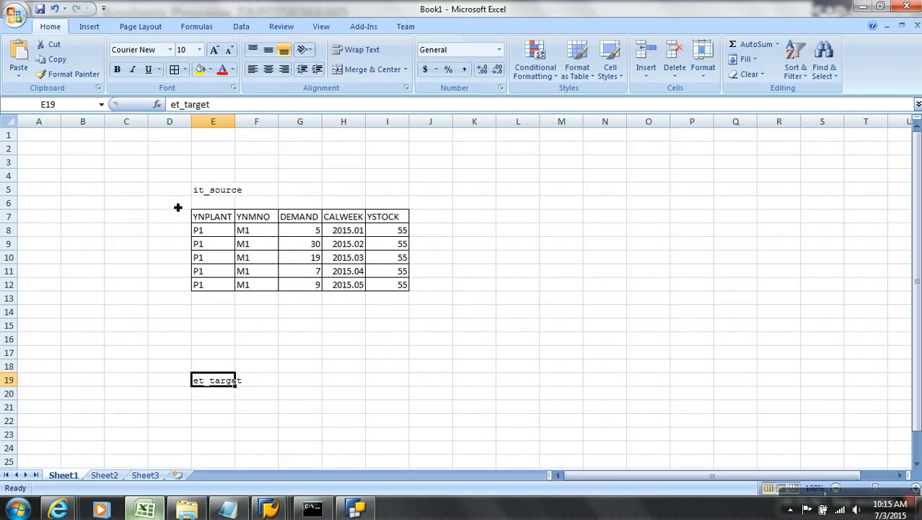
pyautogui.click(603, 231)
pyautogui.hotkey('ctrl', 'v')
# - Paste the InfoObject names from P8:P10 transposed as a header row at E21, and clear the helper list in columns N to S
pyautogui.moveTo(682, 231); pyautogui.dragTo(689, 263)
pyautogui.hotkey('ctrl', 'c')
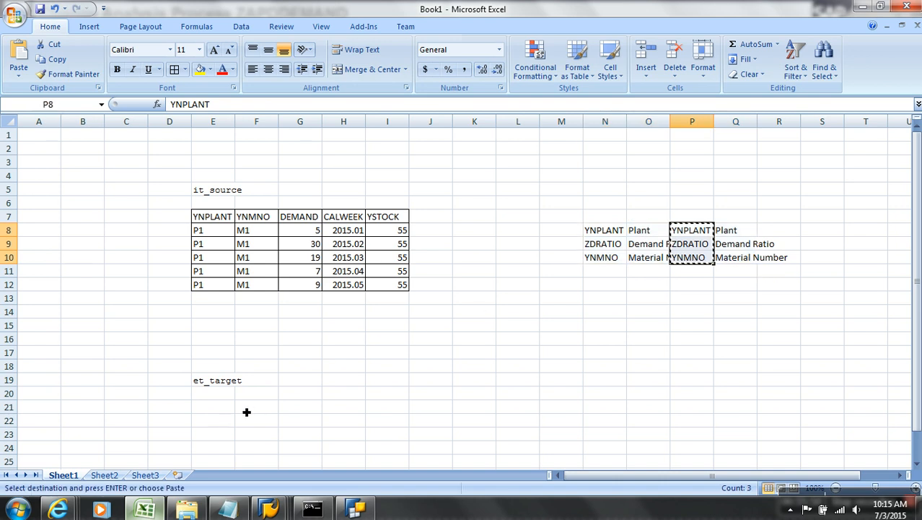
pyautogui.click(210, 406)
pyautogui.rightClick(219, 407)
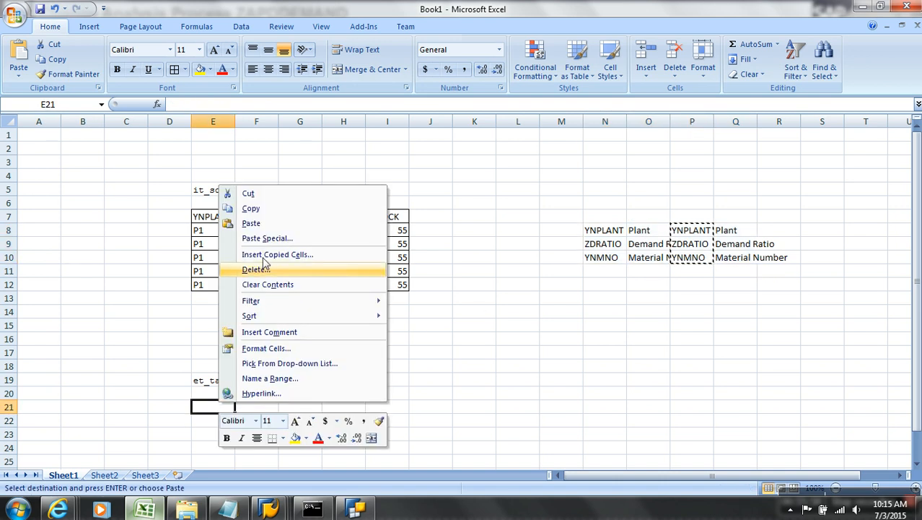
pyautogui.click(267, 238)
pyautogui.click(303, 301)
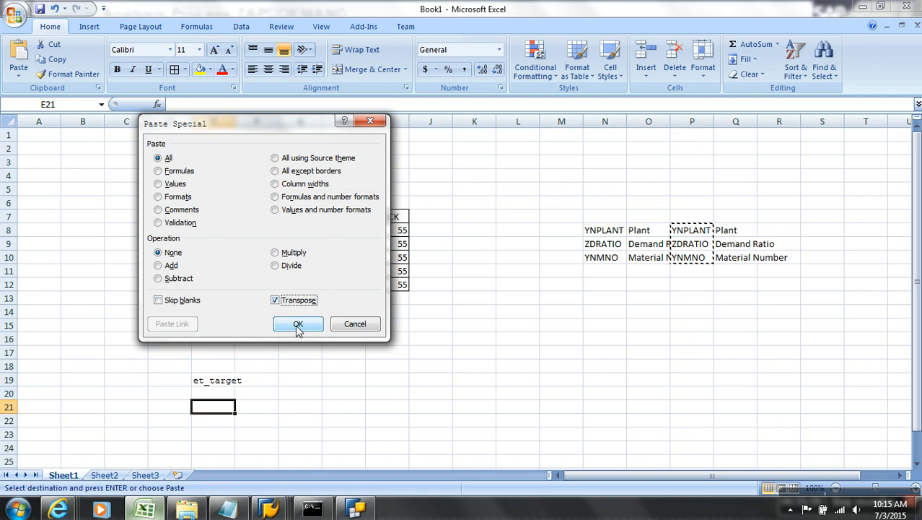
pyautogui.click(298, 323)
pyautogui.moveTo(590, 189); pyautogui.dragTo(817, 310)
pyautogui.press('Delete')
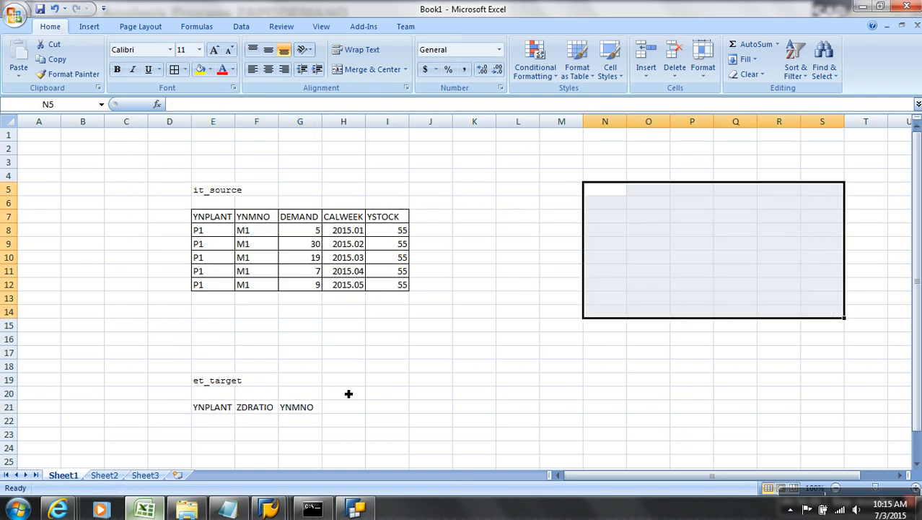
# - Apply all borders to the et_target table range E21:G24
pyautogui.moveTo(222, 423); pyautogui.dragTo(321, 457)
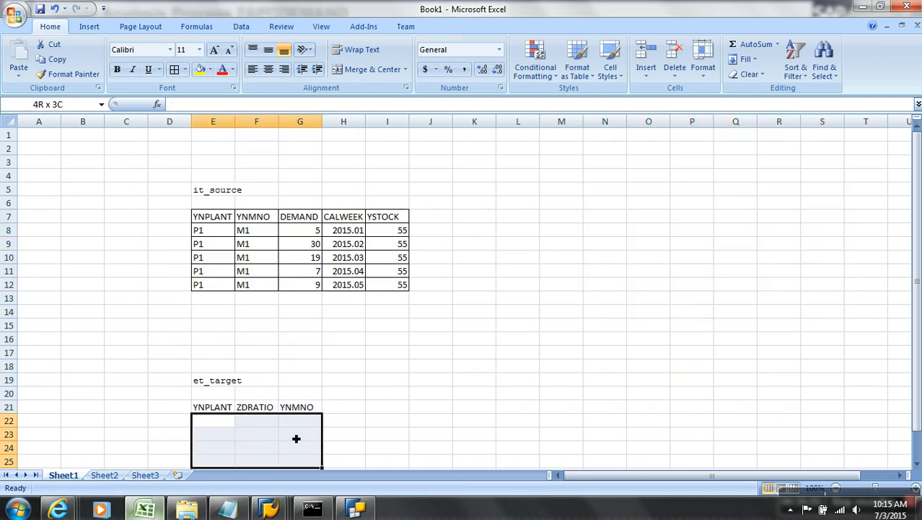
pyautogui.moveTo(215, 406); pyautogui.dragTo(312, 454)
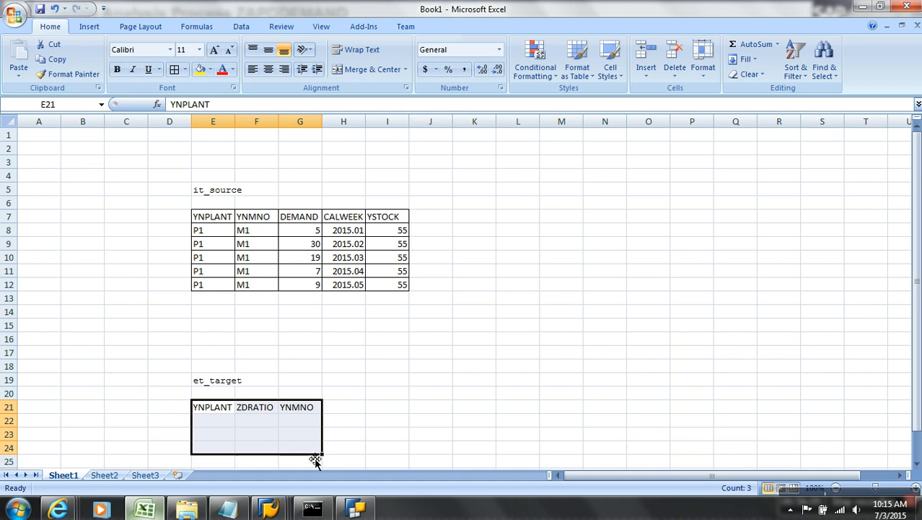
pyautogui.click(174, 69)
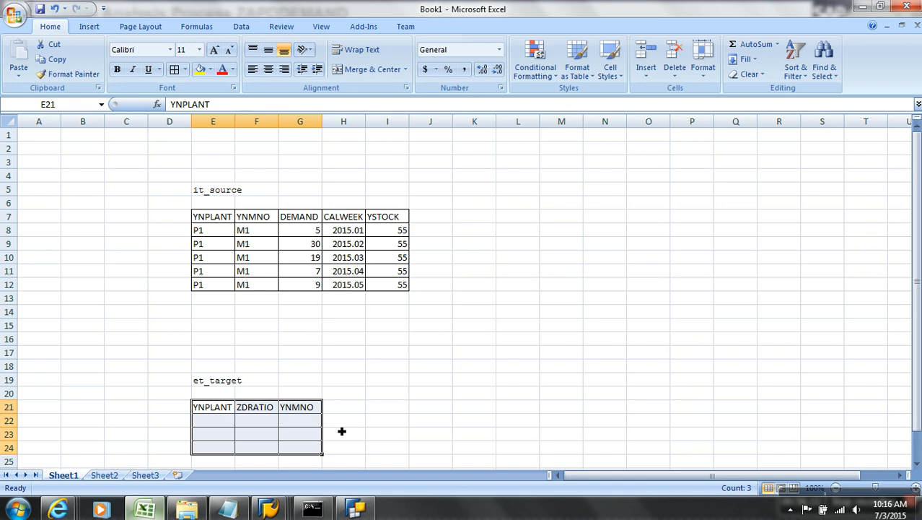
# - Copy the work area name ls_source from the SAP routine code into cell M5 of the Excel workbook
pyautogui.hotkey('alt', 'Tab')
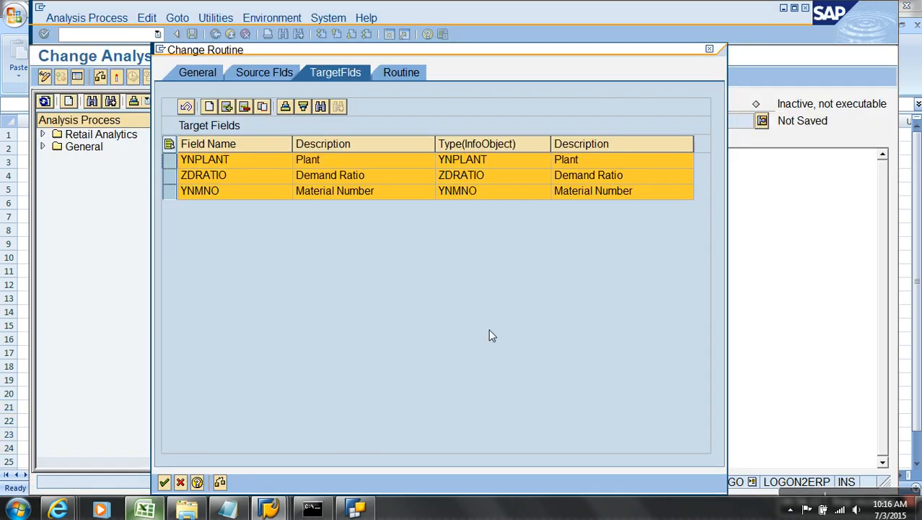
pyautogui.click(397, 73)
pyautogui.moveTo(402, 210); pyautogui.dragTo(352, 211)
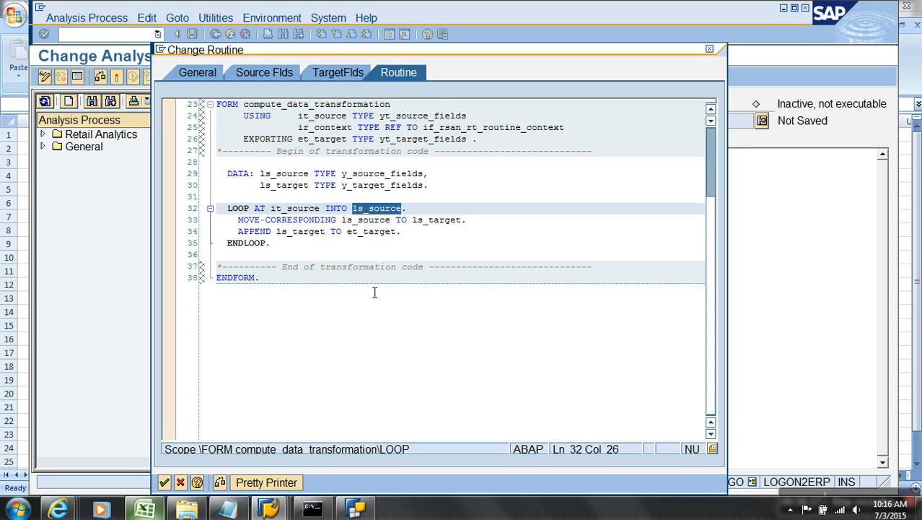
pyautogui.hotkey('alt', 'Tab')
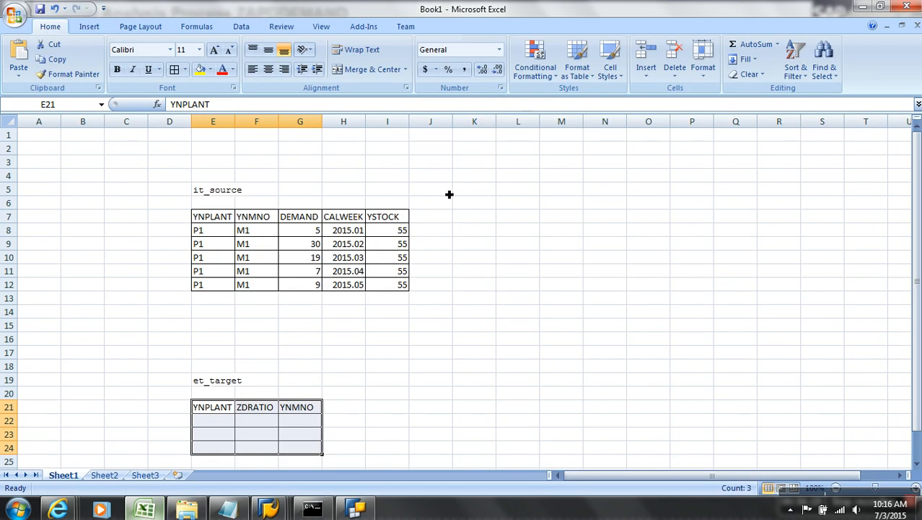
pyautogui.click(552, 192)
pyautogui.hotkey('ctrl', 'v')
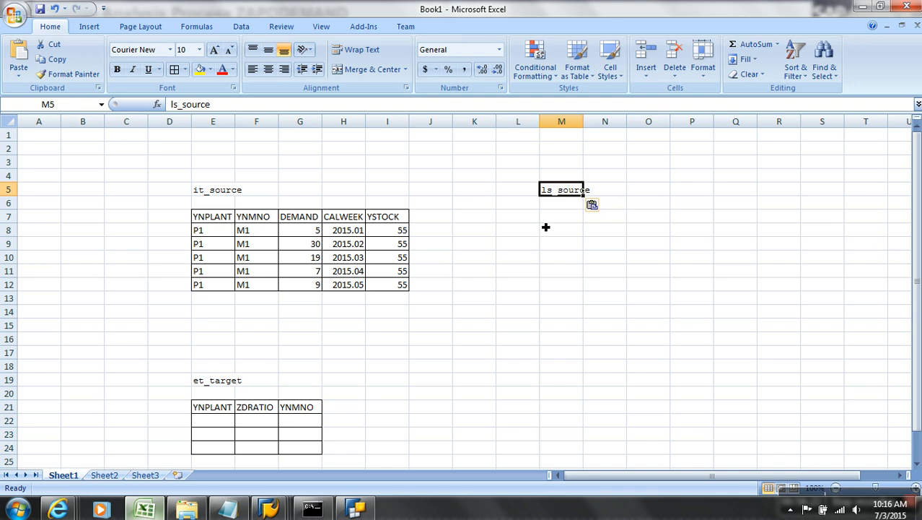
# - Copy the work area name ls_target from the SAP routine code into cell M19 of the Excel workbook
pyautogui.hotkey('alt', 'Tab')
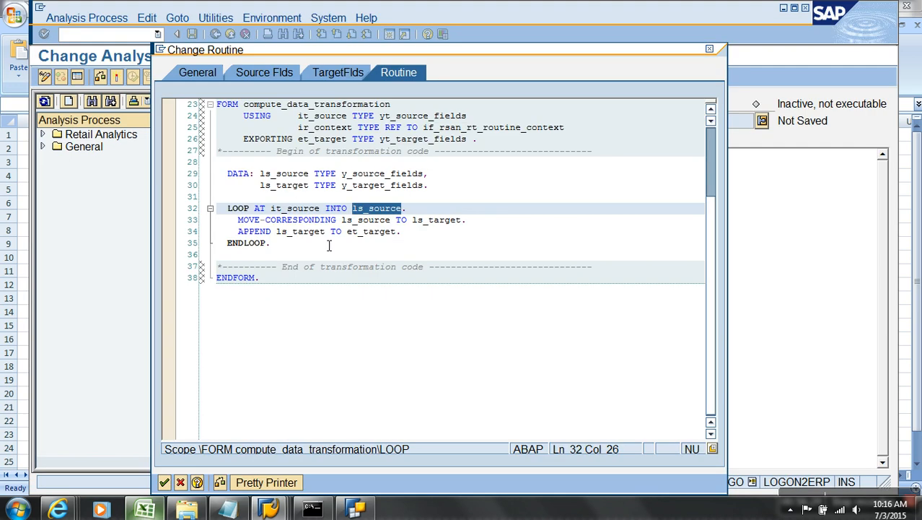
pyautogui.click(327, 235)
pyautogui.moveTo(329, 238); pyautogui.dragTo(281, 241)
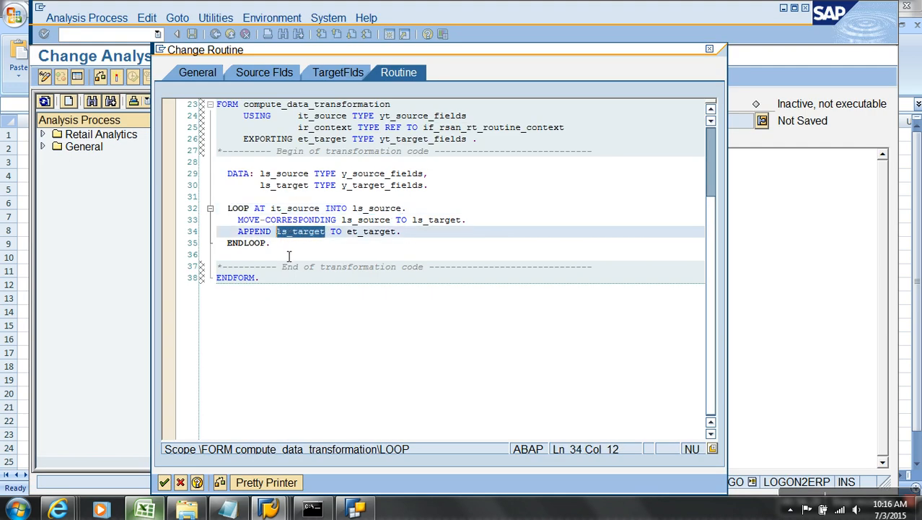
pyautogui.hotkey('alt', 'Tab')
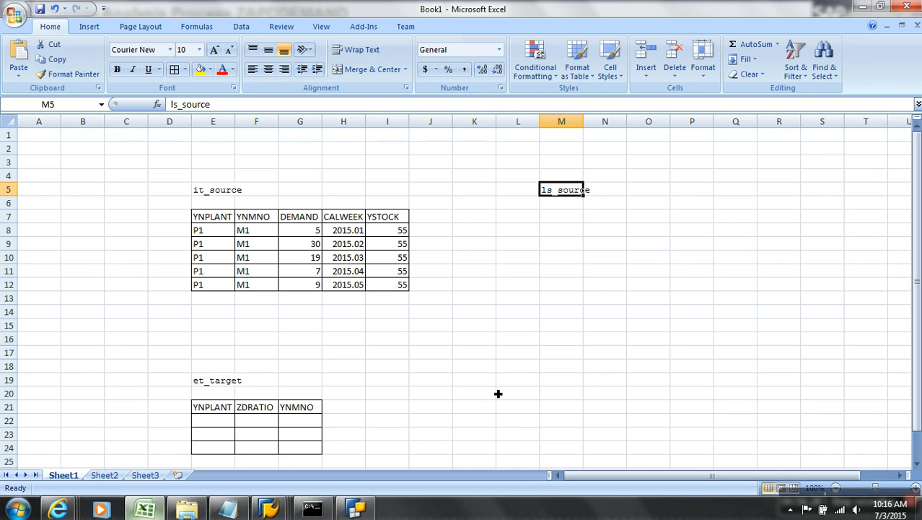
pyautogui.click(519, 387)
pyautogui.click(569, 382)
pyautogui.hotkey('ctrl', 'v')
# - Copy the it_source header row E7:I7 to M7 under ls_source and apply all borders to M7:Q8
pyautogui.moveTo(229, 220); pyautogui.dragTo(394, 221)
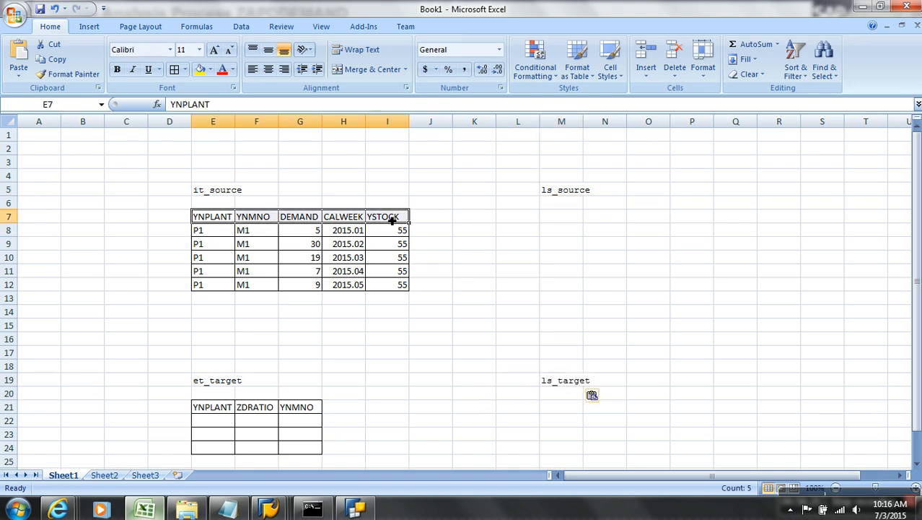
pyautogui.hotkey('ctrl', 'c')
pyautogui.click(562, 219)
pyautogui.hotkey('ctrl', 'v')
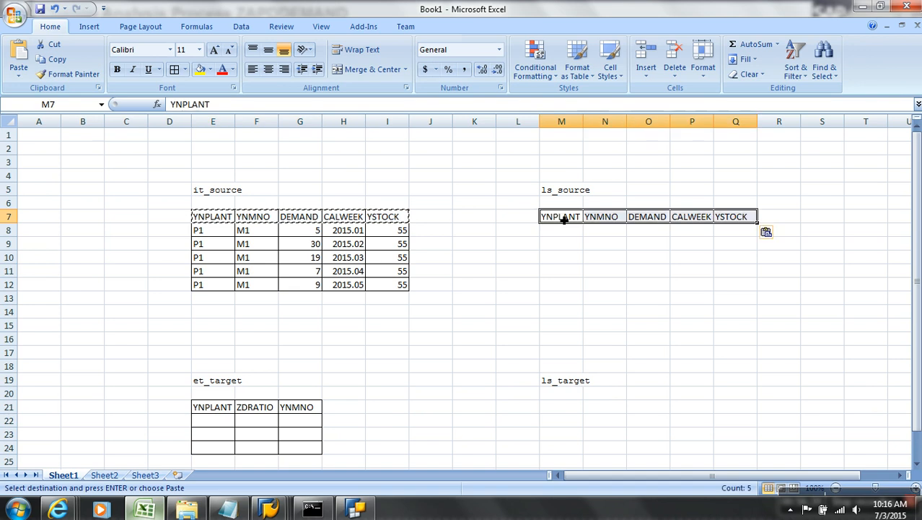
pyautogui.moveTo(564, 220); pyautogui.dragTo(731, 231)
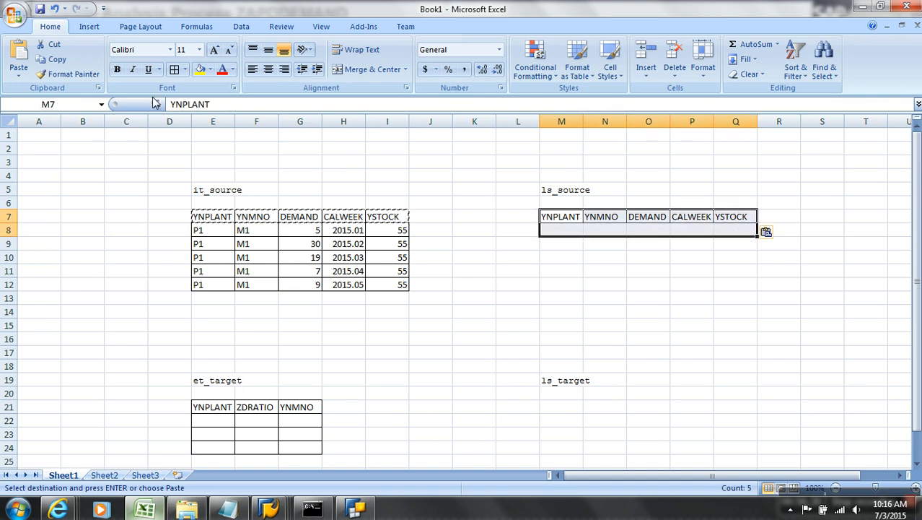
pyautogui.click(174, 68)
# - Copy the et_target header row E21:G21 to M21 under ls_target and apply all borders to M21:O22
pyautogui.moveTo(210, 410); pyautogui.dragTo(295, 408)
pyautogui.hotkey('ctrl', 'c')
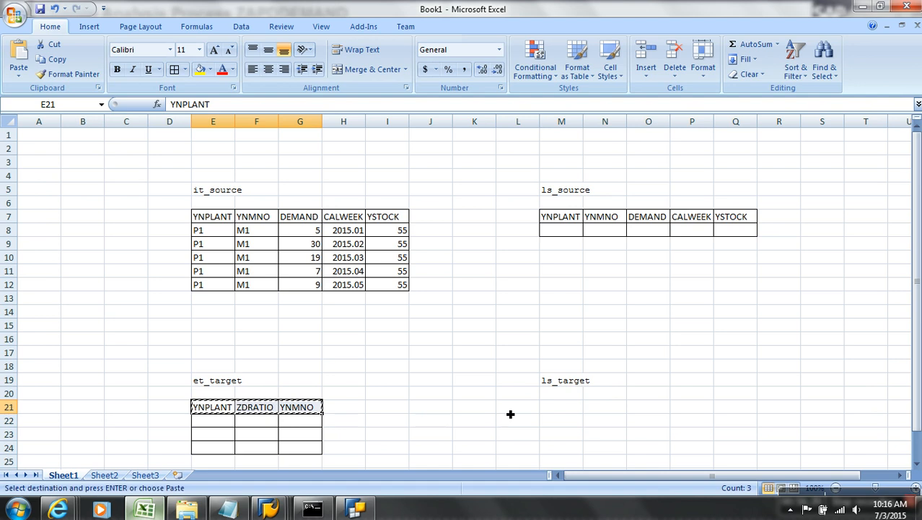
pyautogui.click(566, 396)
pyautogui.click(567, 410)
pyautogui.hotkey('ctrl', 'v')
pyautogui.moveTo(576, 411); pyautogui.dragTo(654, 419)
pyautogui.click(179, 70)
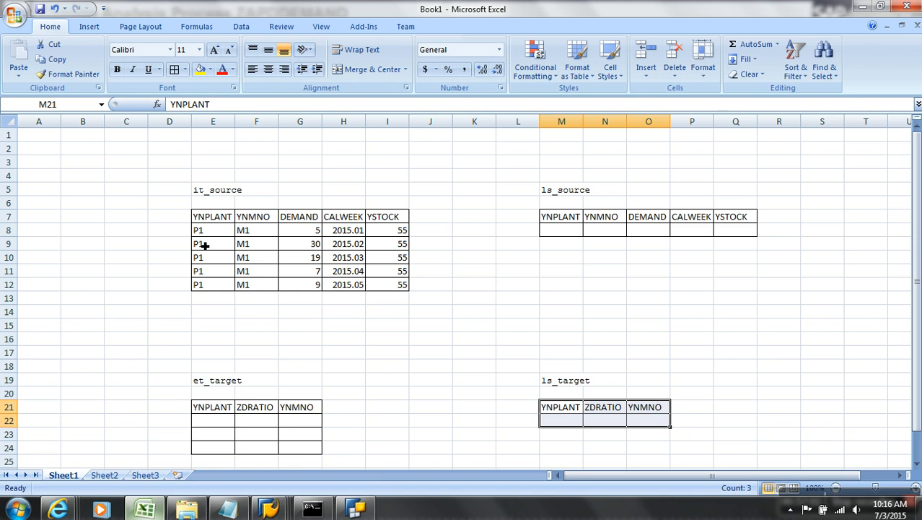
pyautogui.click(217, 222)
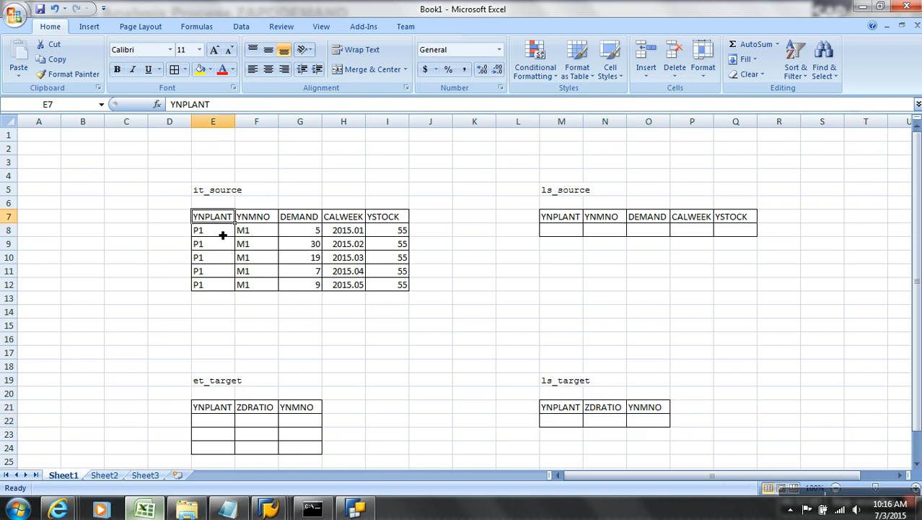
pyautogui.click(223, 235)
pyautogui.click(247, 232)
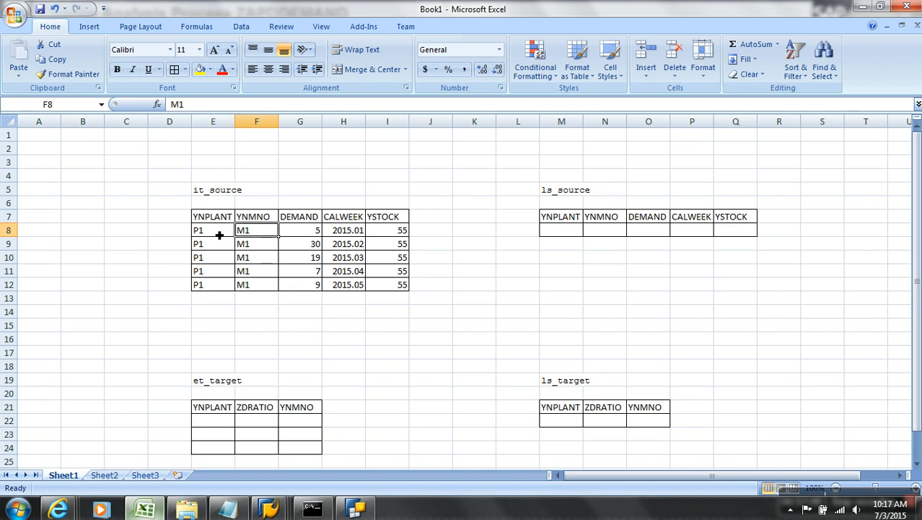
pyautogui.click(218, 232)
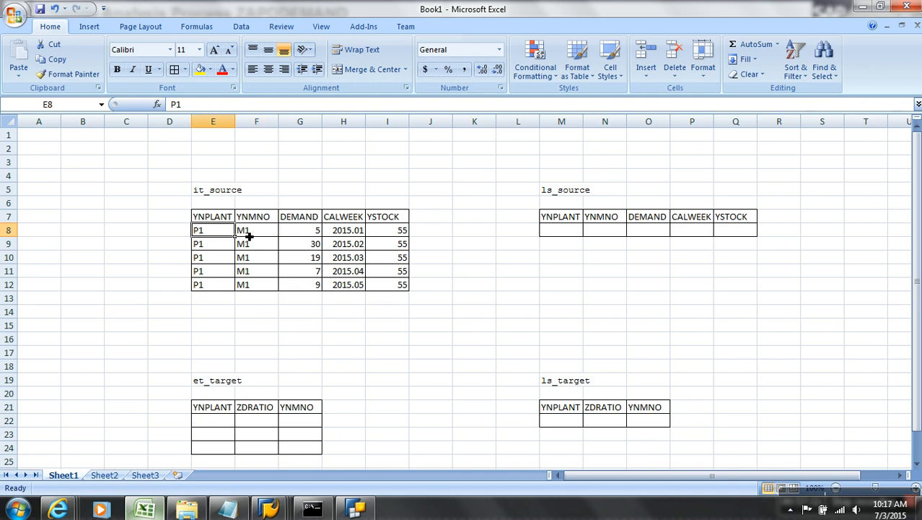
pyautogui.moveTo(230, 233); pyautogui.dragTo(249, 233)
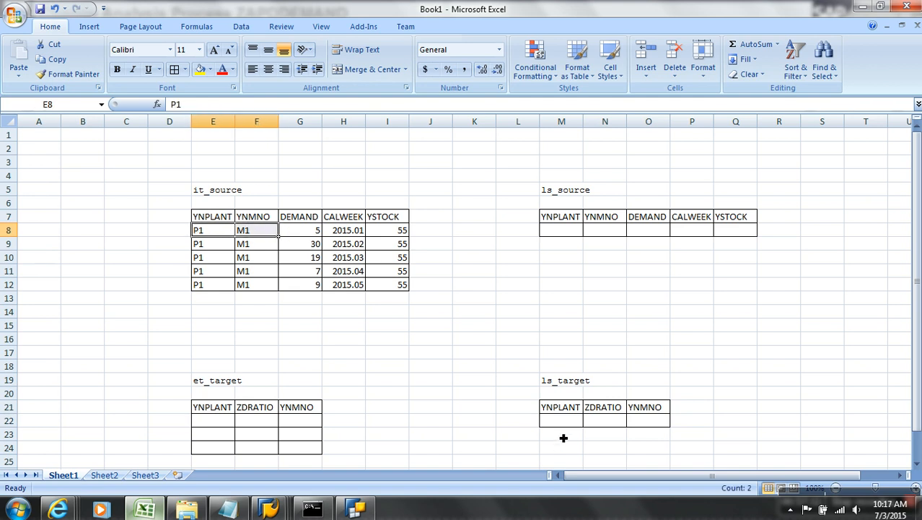
pyautogui.click(565, 424)
pyautogui.write('p1')
pyautogui.press('Tab')
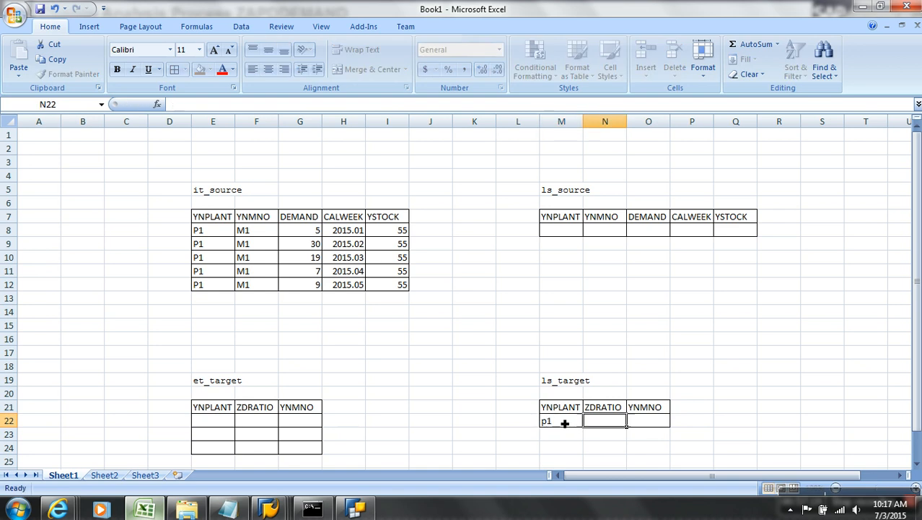
# - Fill the ls_target row 22 with P1 under YNPLANT and M1 under YNMNO, leaving ZDRATIO empty
pyautogui.click(565, 423)
pyautogui.press('Delete')
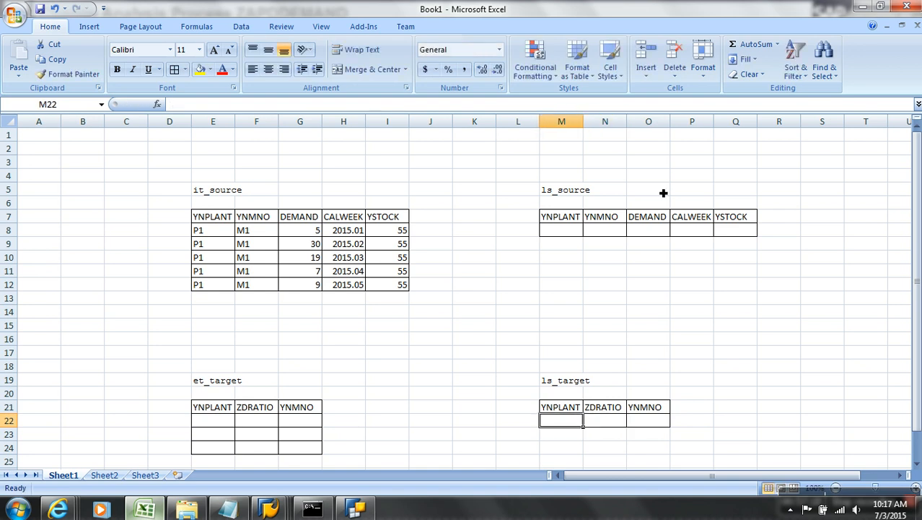
pyautogui.write('P1')
pyautogui.press('Tab')
pyautogui.write('M1')
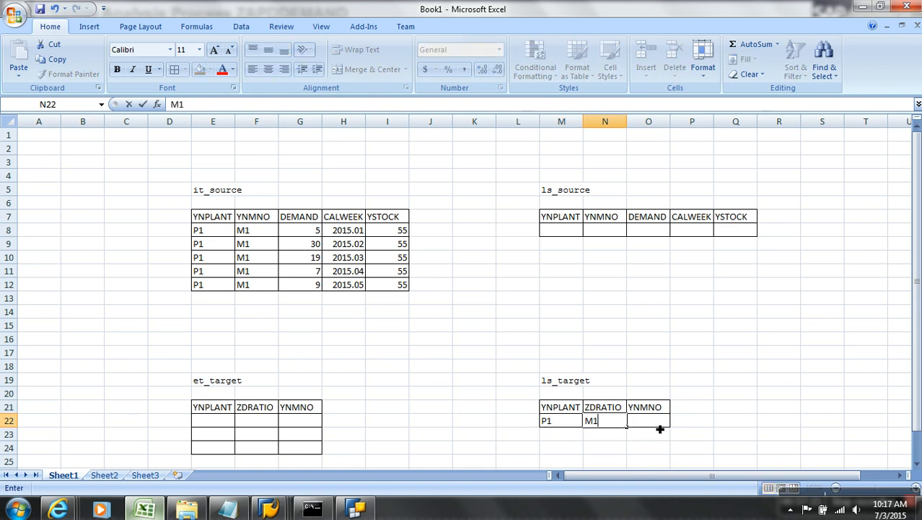
pyautogui.click(644, 437)
pyautogui.click(604, 424)
pyautogui.hotkey('ctrl', 'x')
pyautogui.click(653, 421)
pyautogui.hotkey('ctrl', 'v')
pyautogui.click(617, 424)
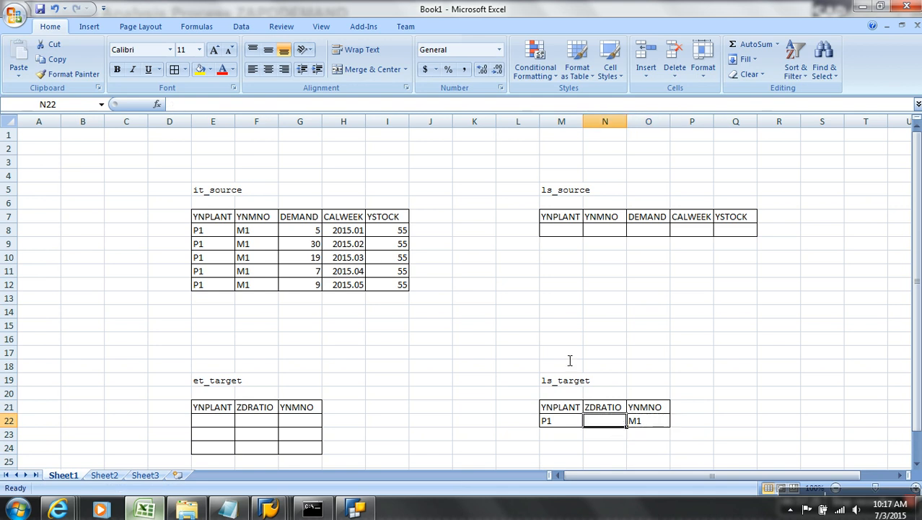
# - In the SAP routine, comment out the MOVE-CORRESPONDING and APPEND lines inside the it_source loop
pyautogui.click(402, 232)
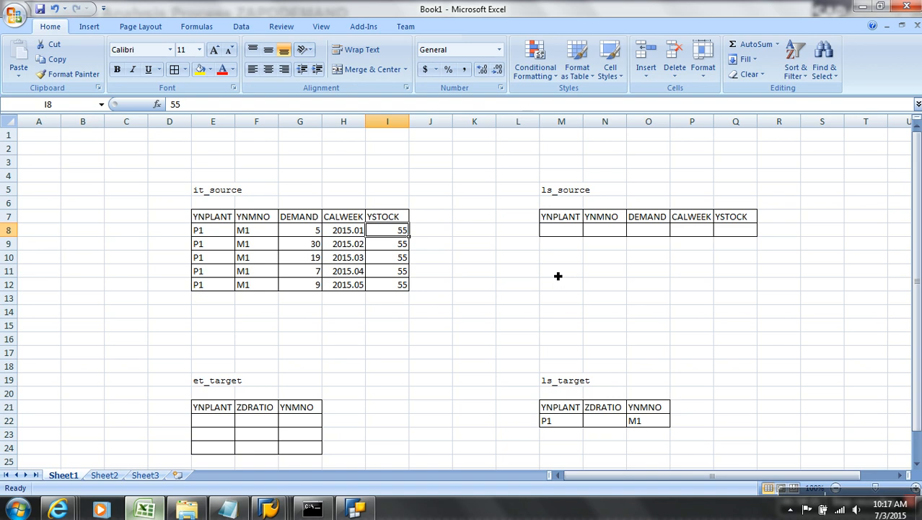
pyautogui.hotkey('alt', 'Tab')
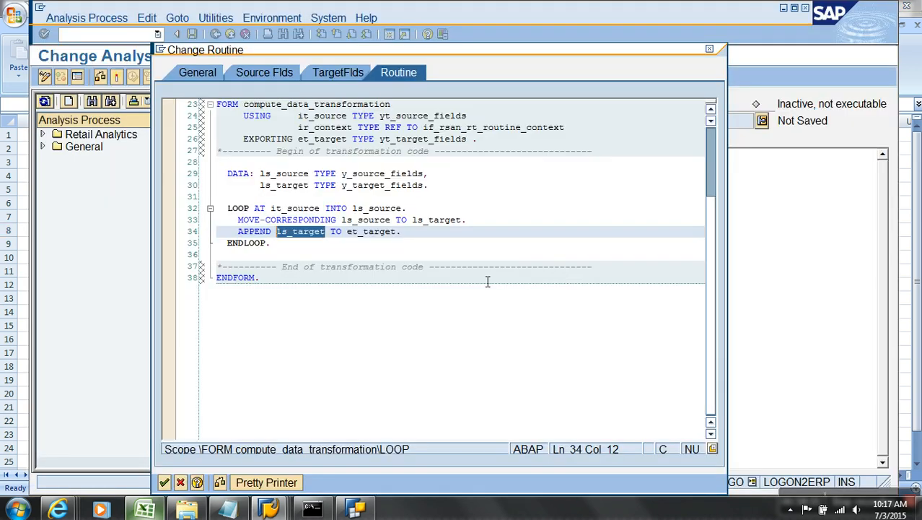
pyautogui.click(418, 237)
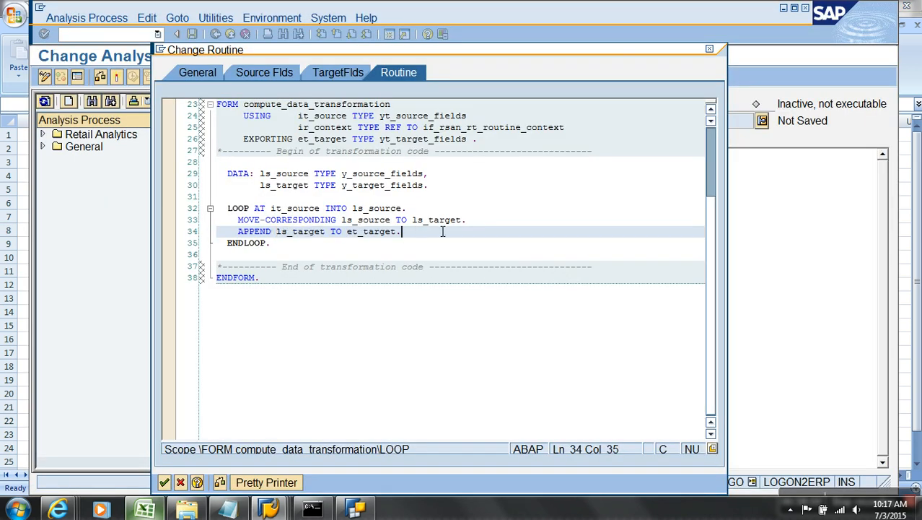
pyautogui.moveTo(484, 225); pyautogui.dragTo(223, 222)
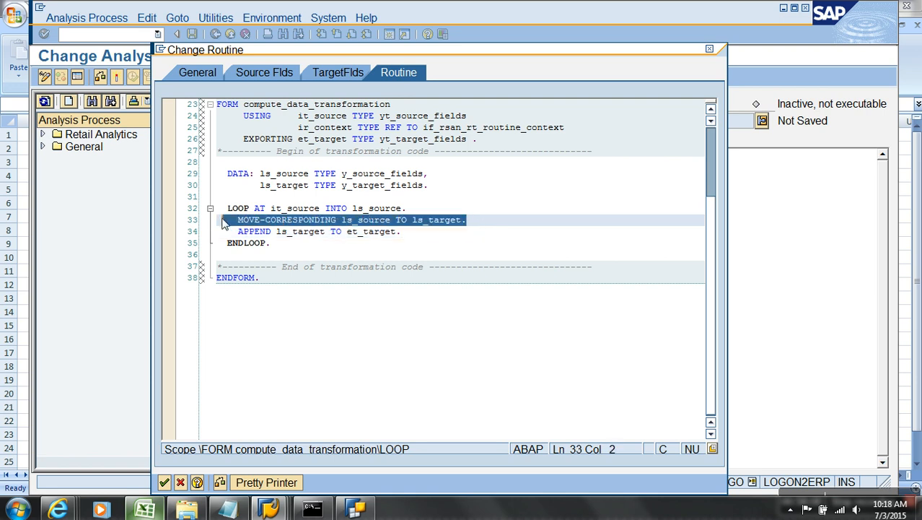
pyautogui.click(223, 221)
pyautogui.press('ctrl+less')
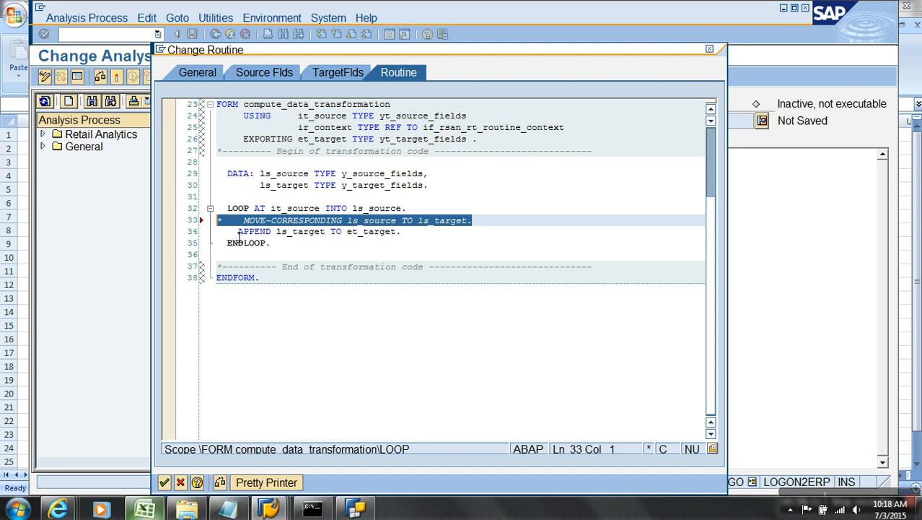
pyautogui.tripleClick(469, 237)
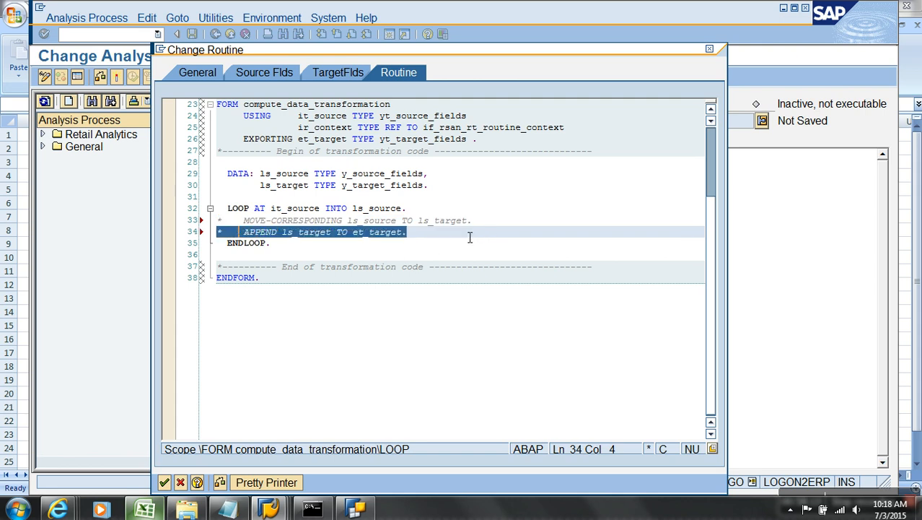
pyautogui.press('ctrl+less')
# - Insert six blank lines between the commented APPEND line and ENDLOOP
pyautogui.press('Return')
pyautogui.press('Return')
pyautogui.press('Return')
pyautogui.press('Return')
pyautogui.press('Return')
pyautogui.press('Return')
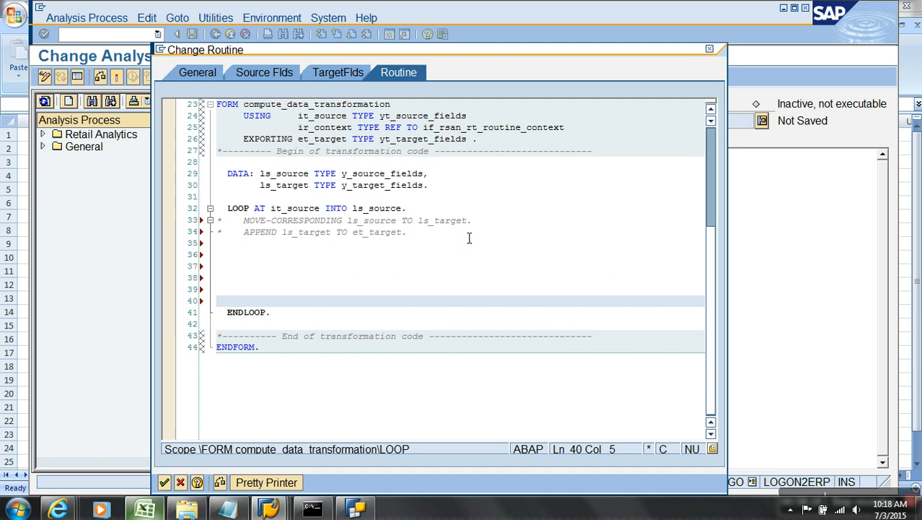
pyautogui.click(303, 209)
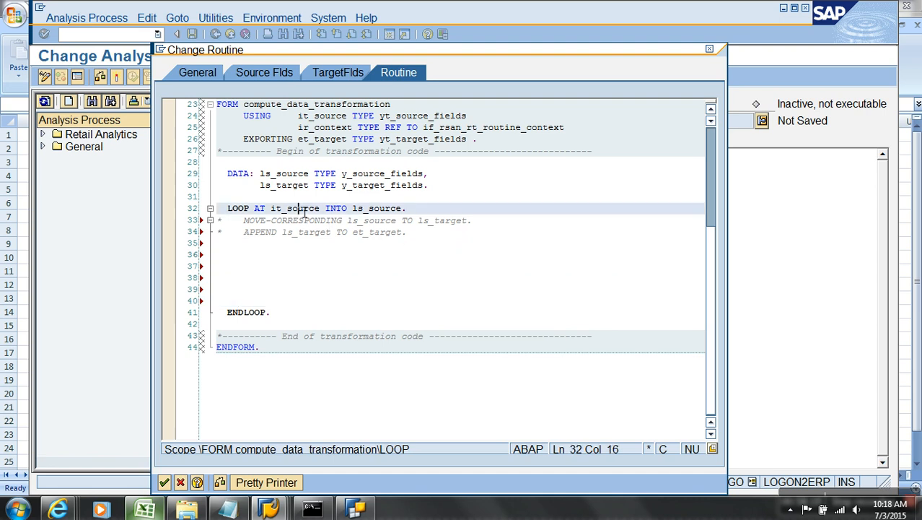
pyautogui.click(381, 209)
pyautogui.hotkey('alt', 'Tab')
pyautogui.moveTo(217, 235); pyautogui.dragTo(372, 237)
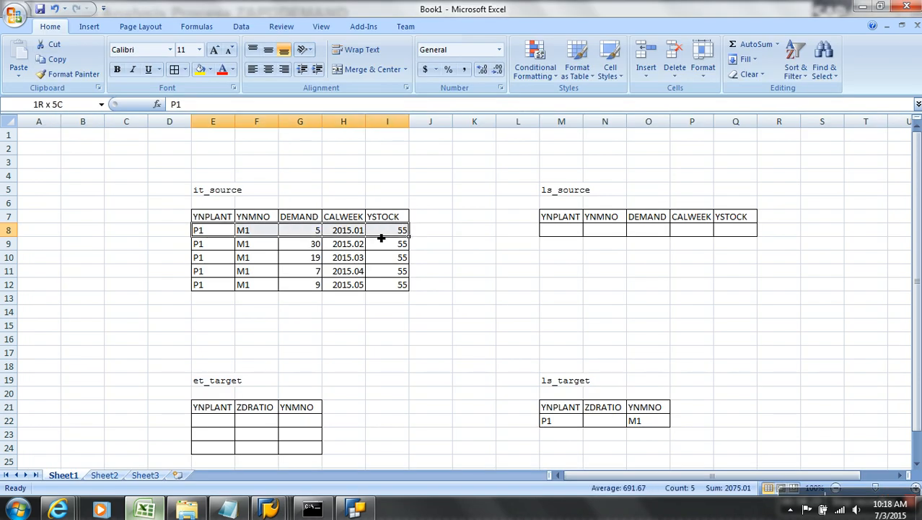
pyautogui.click(564, 237)
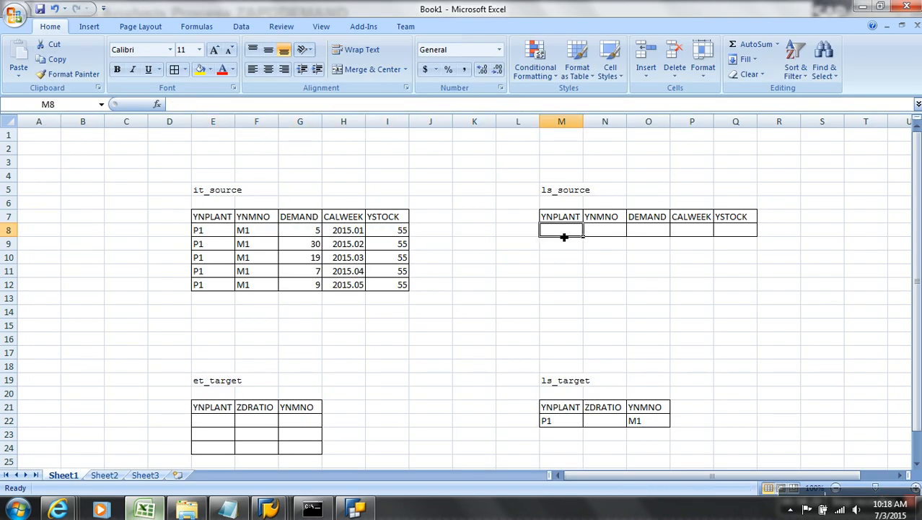
pyautogui.hotkey('alt', 'Tab')
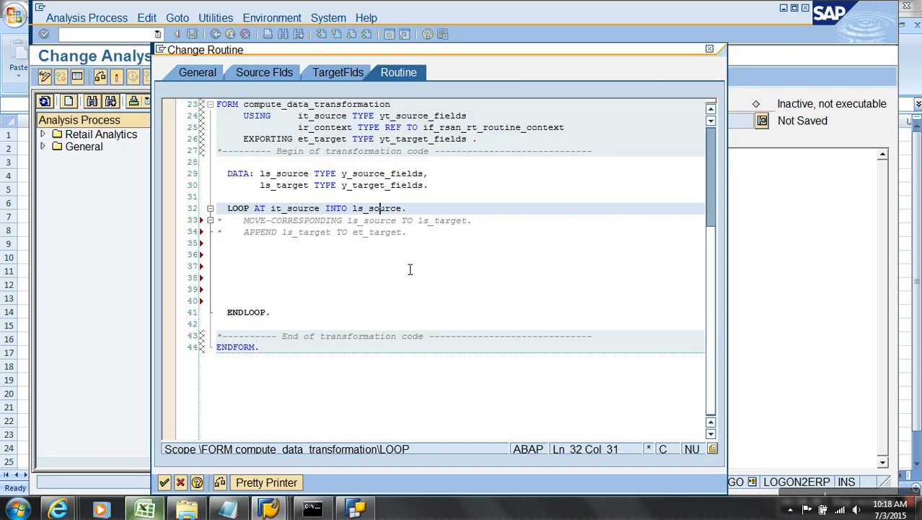
# - Write LV_STOCK = ls_source on line 35 of the routine, copying ls_source from the LOOP statement
pyautogui.click(307, 249)
pyautogui.press('Home')
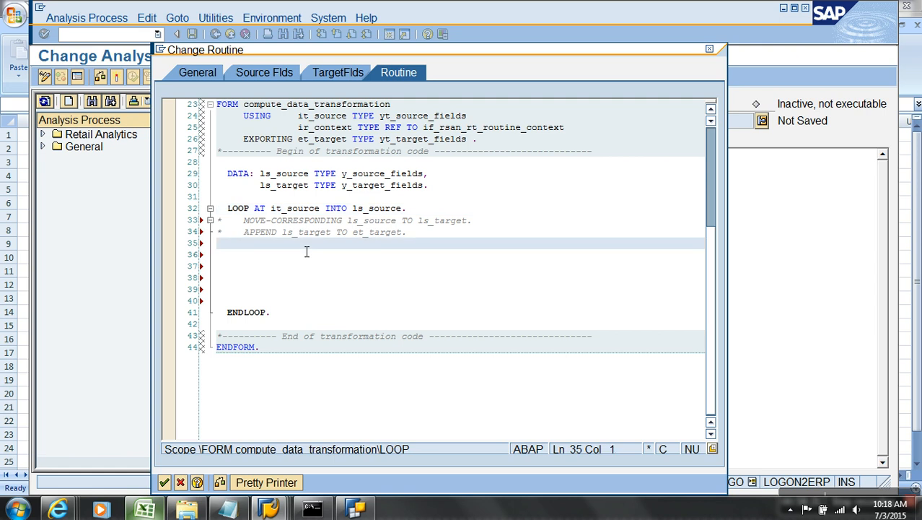
pyautogui.write('L')
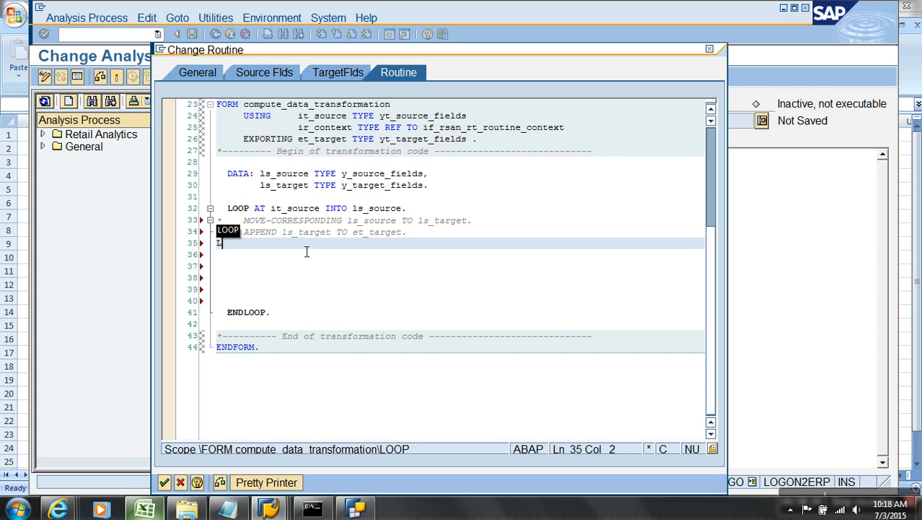
pyautogui.write('V_STO')
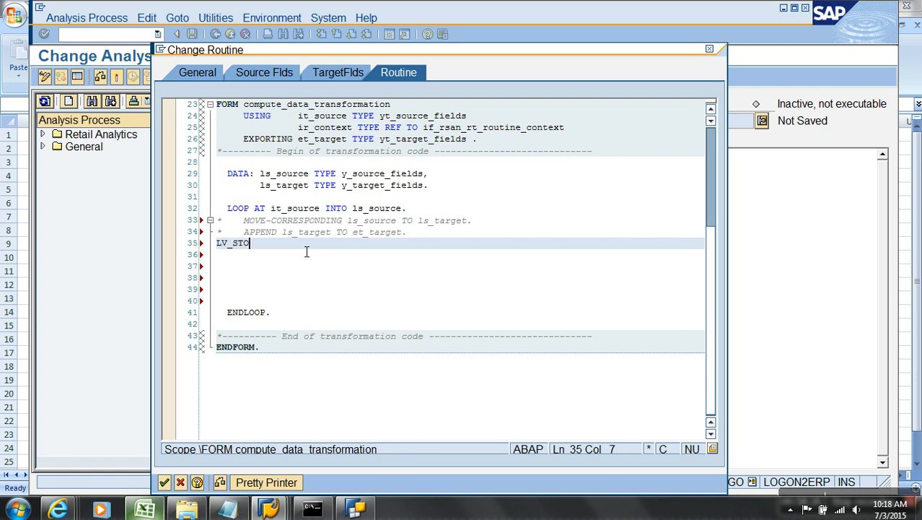
pyautogui.write('CK =')
pyautogui.moveTo(352, 209); pyautogui.dragTo(403, 209)
pyautogui.hotkey('ctrl', 'c')
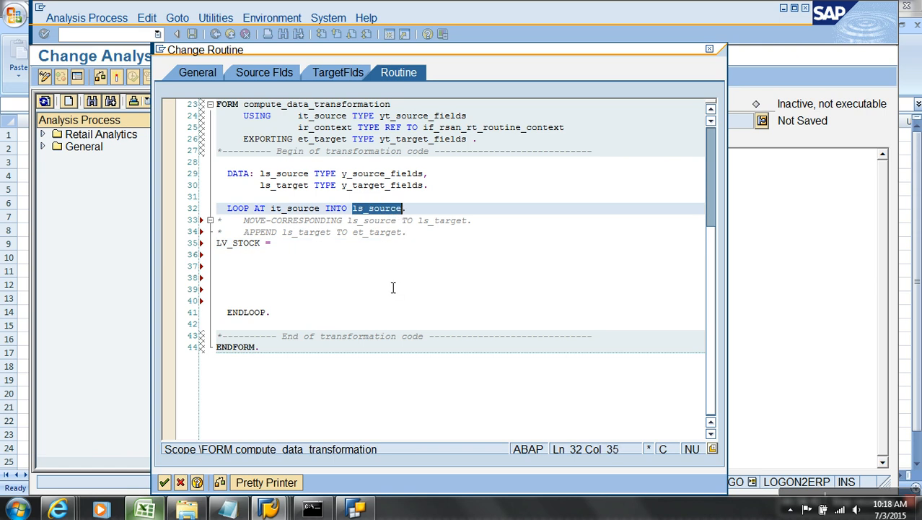
pyautogui.click(294, 244)
pyautogui.press('BackSpace')
pyautogui.press('BackSpace')
pyautogui.press('BackSpace')
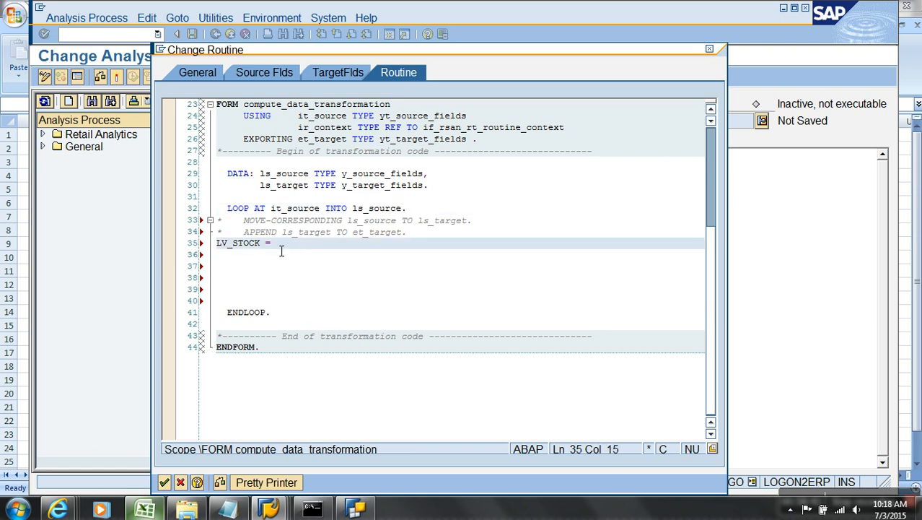
pyautogui.hotkey('ctrl', 'v')
# - Copy the field name YSTOCK from Excel cell I7 and complete the SAP routine's line 35 as LV_STOCK = ls_source-YSTOCK
pyautogui.hotkey('alt', 'Tab')
pyautogui.click(397, 218)
pyautogui.hotkey('ctrl', 'c')
pyautogui.hotkey('alt', 'Tab')
pyautogui.write('-')
pyautogui.hotkey('ctrl', 'v')
pyautogui.press('Return')
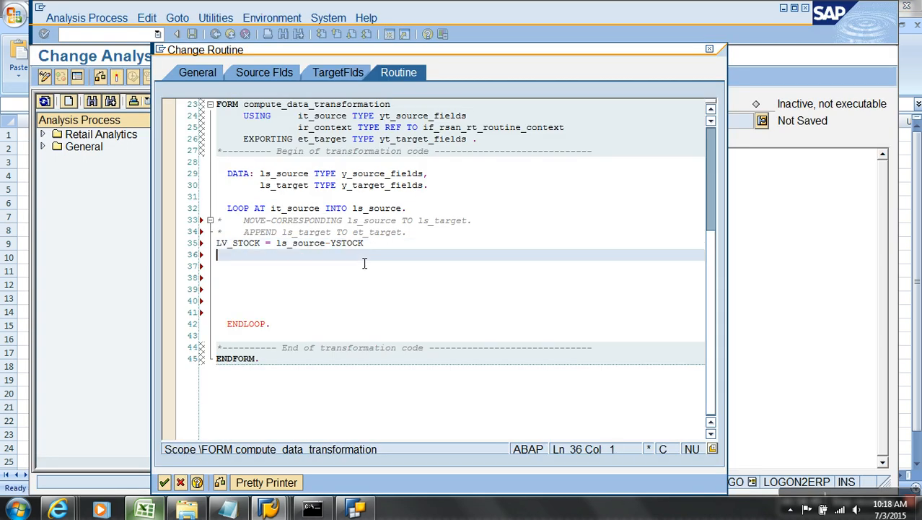
pyautogui.press('BackSpace')
pyautogui.write('.')
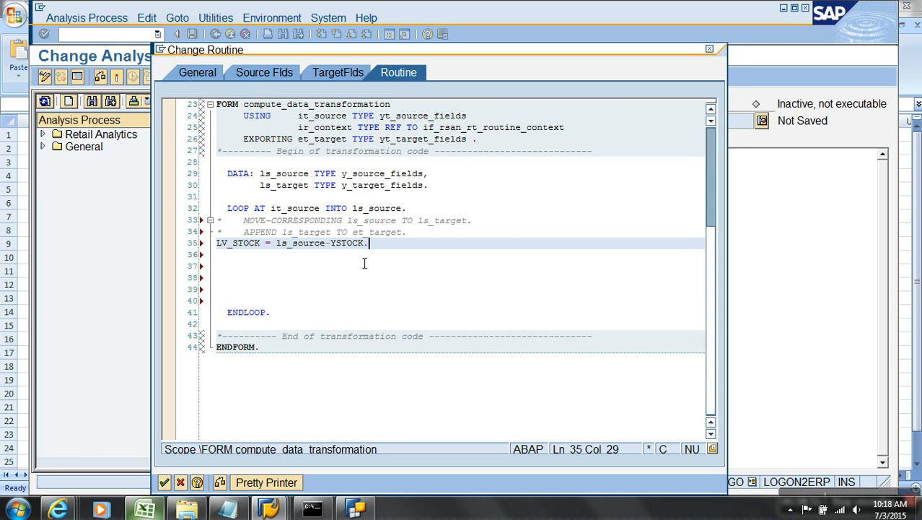
pyautogui.click(253, 249)
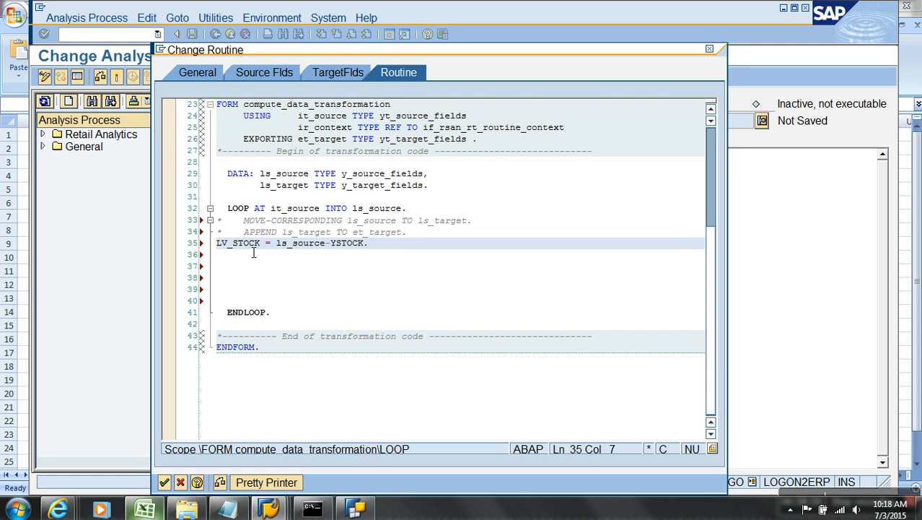
# - Below the LV_STOCK line, nest a second LOOP AT it_source INTO ls_source with its own ENDLOOP, copied from the outer loop
pyautogui.click(381, 247)
pyautogui.press('Return')
pyautogui.press('Return')
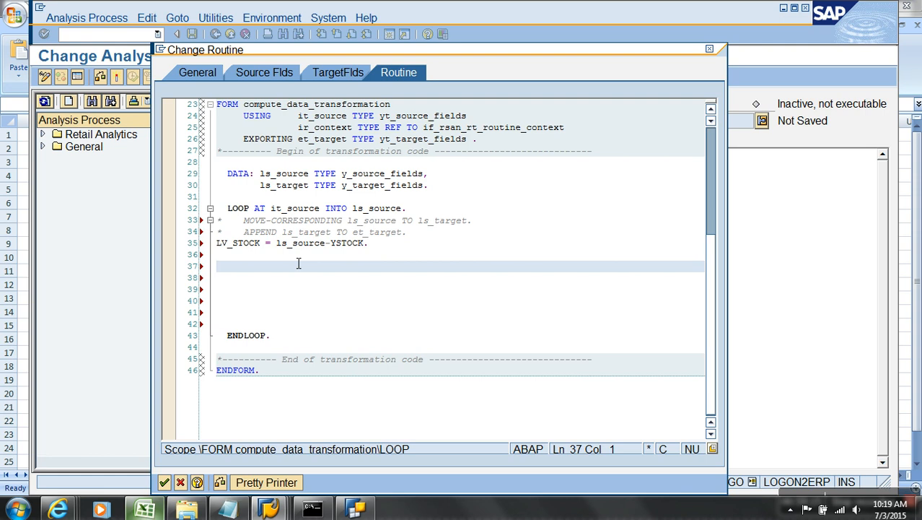
pyautogui.moveTo(407, 208); pyautogui.dragTo(218, 212)
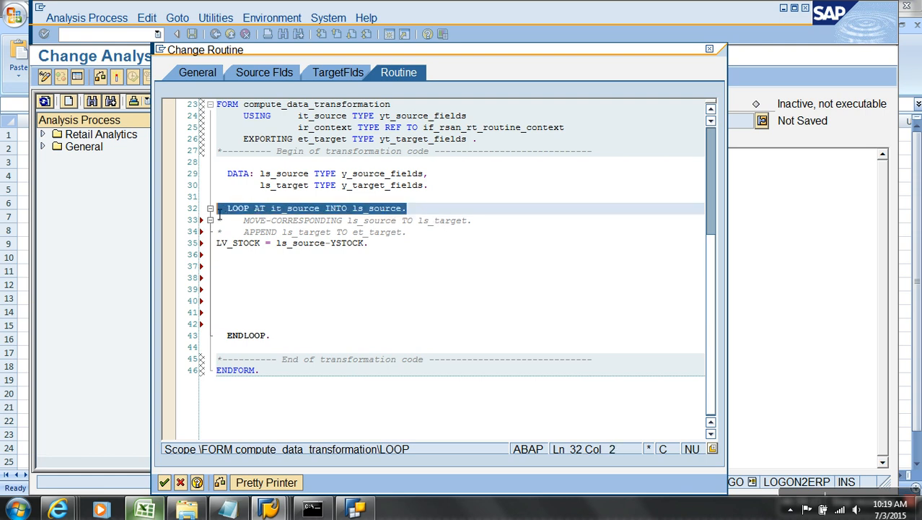
pyautogui.hotkey('ctrl', 'c')
pyautogui.click(242, 268)
pyautogui.hotkey('ctrl', 'v')
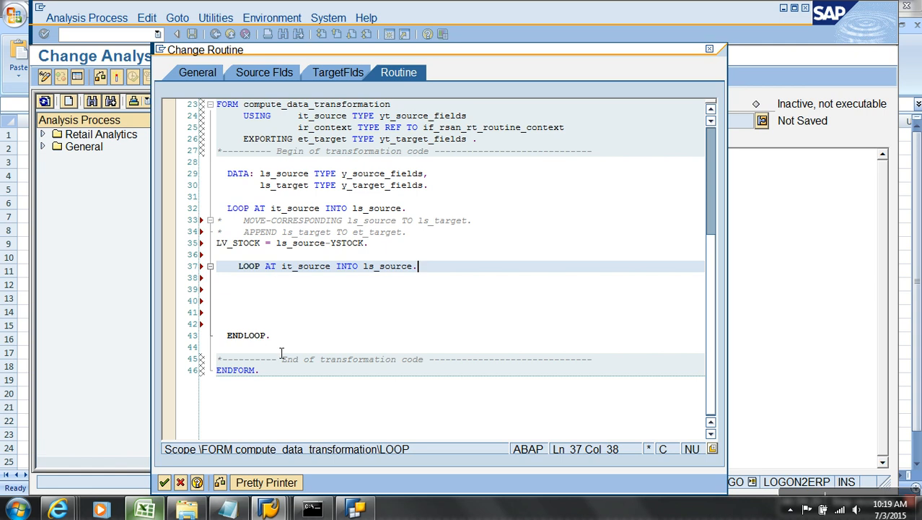
pyautogui.moveTo(280, 337); pyautogui.dragTo(225, 341)
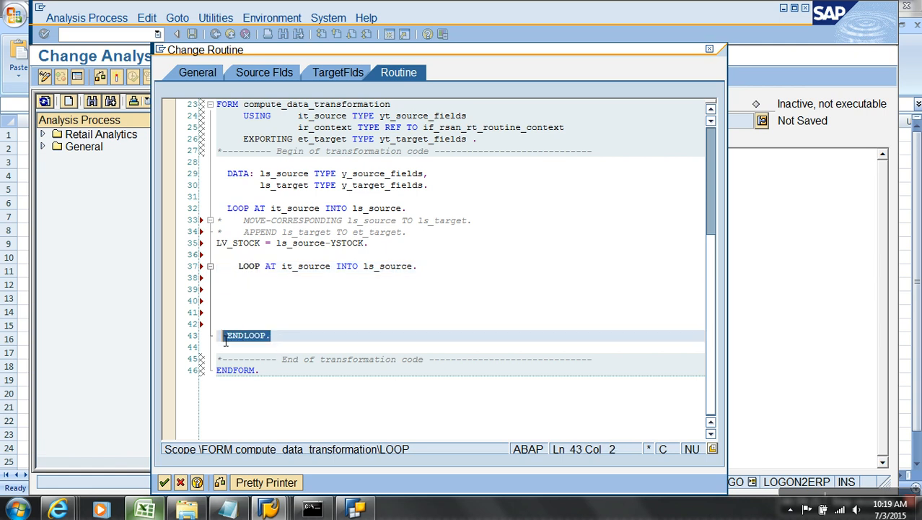
pyautogui.click(254, 315)
pyautogui.hotkey('ctrl', 'v')
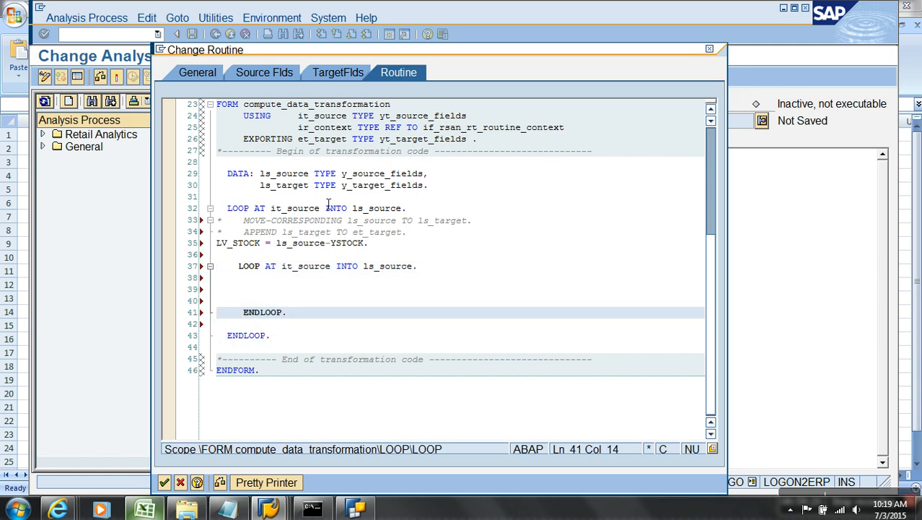
# - Declare ls_source1 TYPE y_source_fields in the DATA statement and change the nested loop's work area to ls_source1
pyautogui.moveTo(425, 174); pyautogui.dragTo(260, 174)
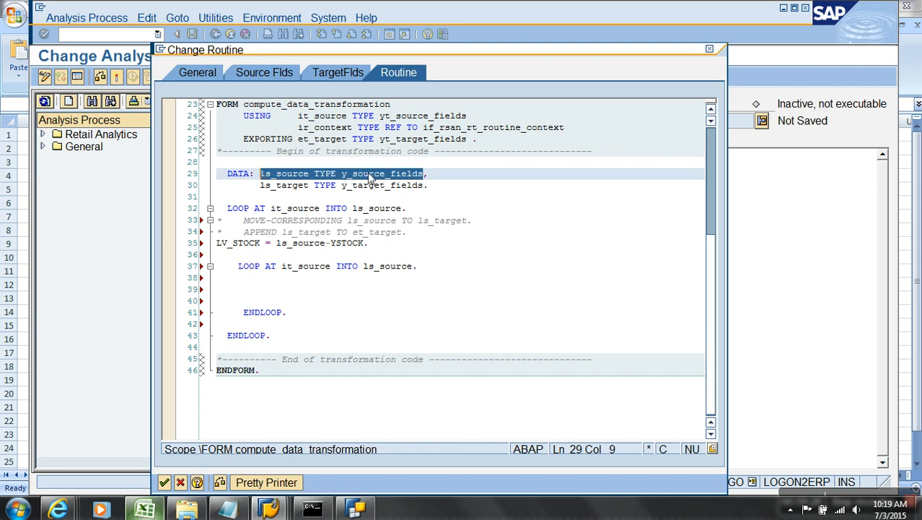
pyautogui.press('End')
pyautogui.press('Return')
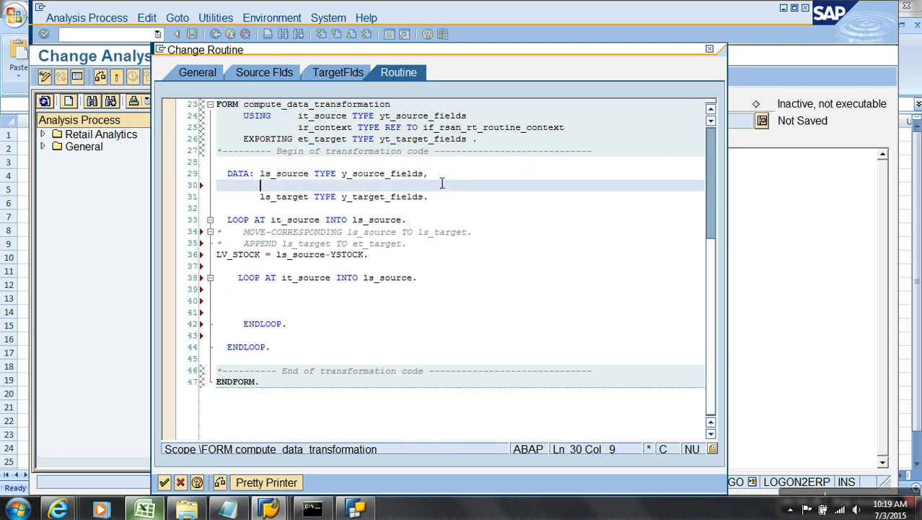
pyautogui.hotkey('ctrl', 'v')
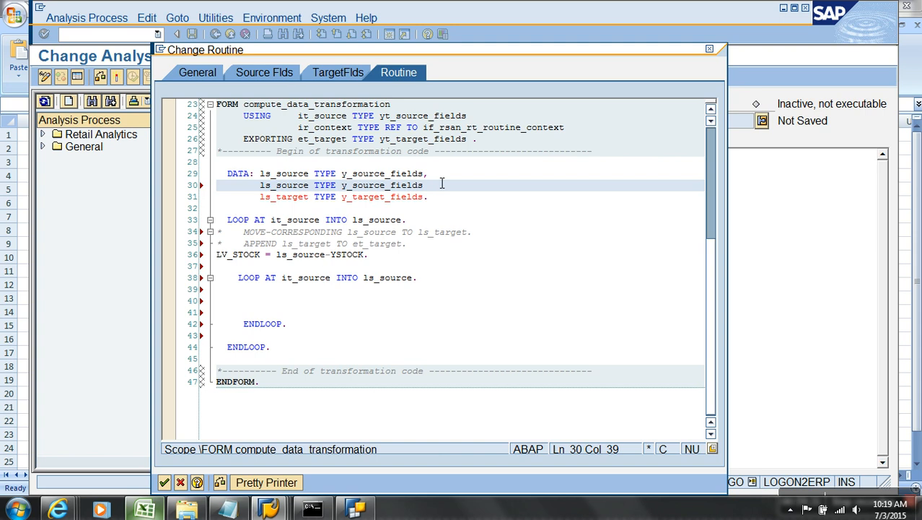
pyautogui.click(311, 185)
pyautogui.write('1')
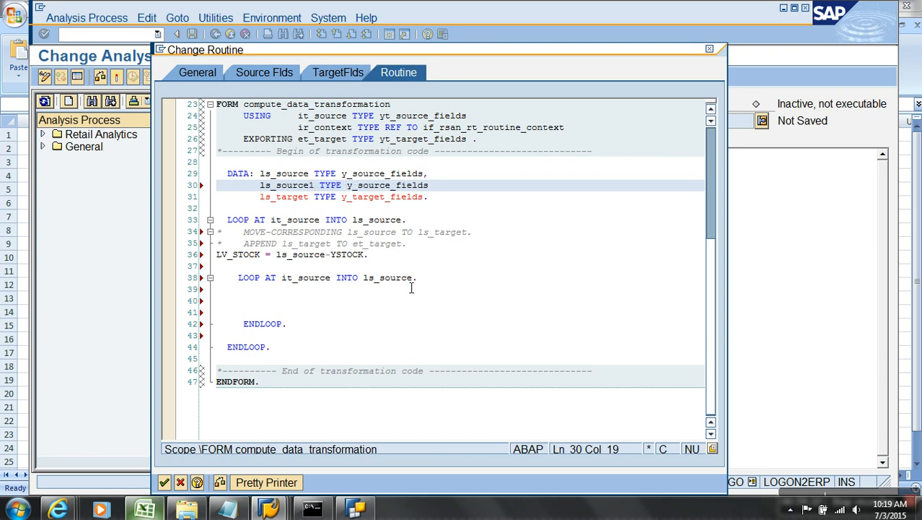
pyautogui.click(442, 198)
pyautogui.click(440, 188)
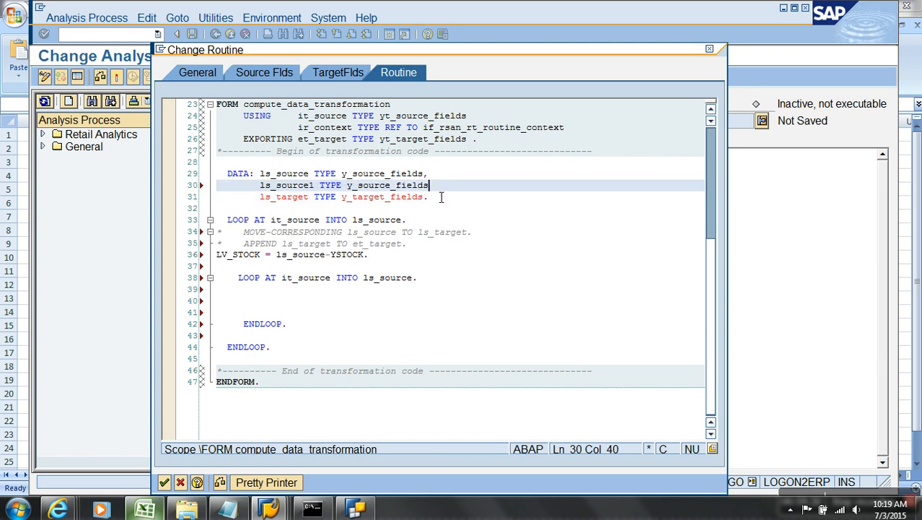
pyautogui.write(',')
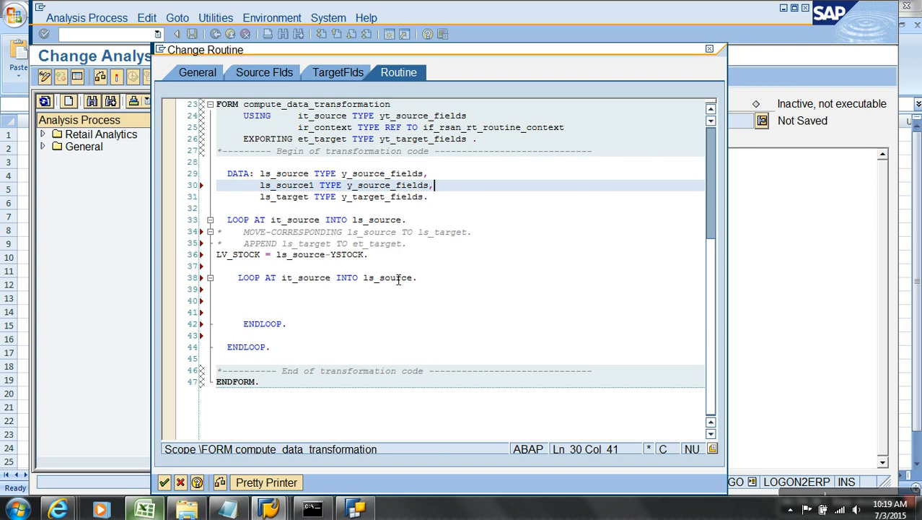
pyautogui.click(417, 278)
pyautogui.write('1')
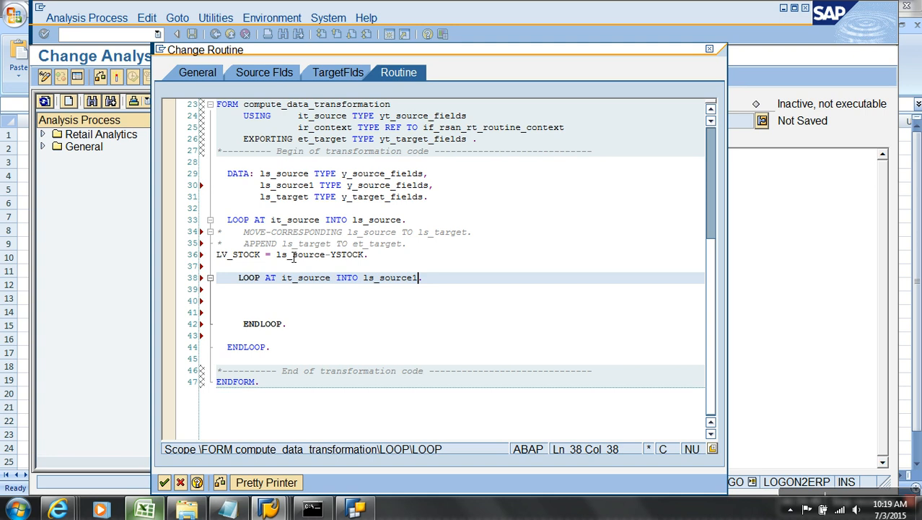
# - Start the condition IF LV_STOCK >= ls_source1- inside the nested loop, reusing the work area name from its LOOP statement
pyautogui.click(283, 305)
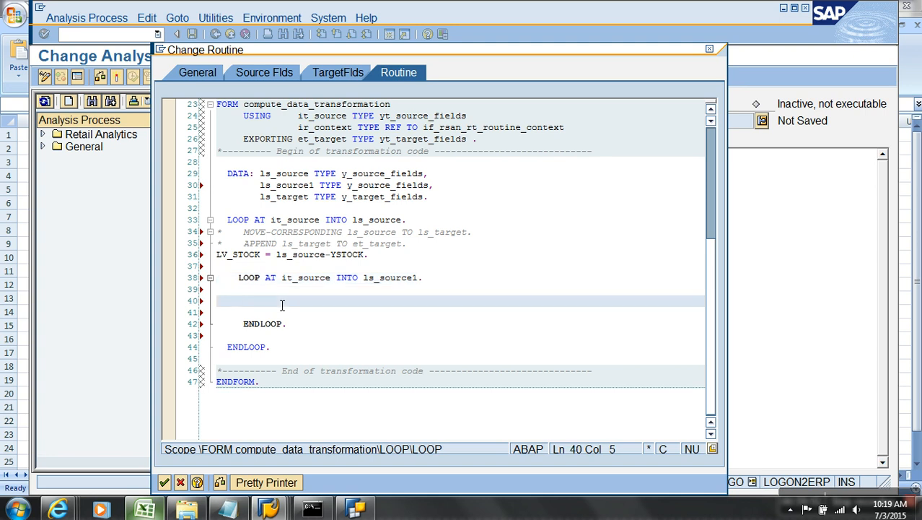
pyautogui.write('IF L')
pyautogui.write('V_STOC')
pyautogui.write("K '")
pyautogui.write('<')
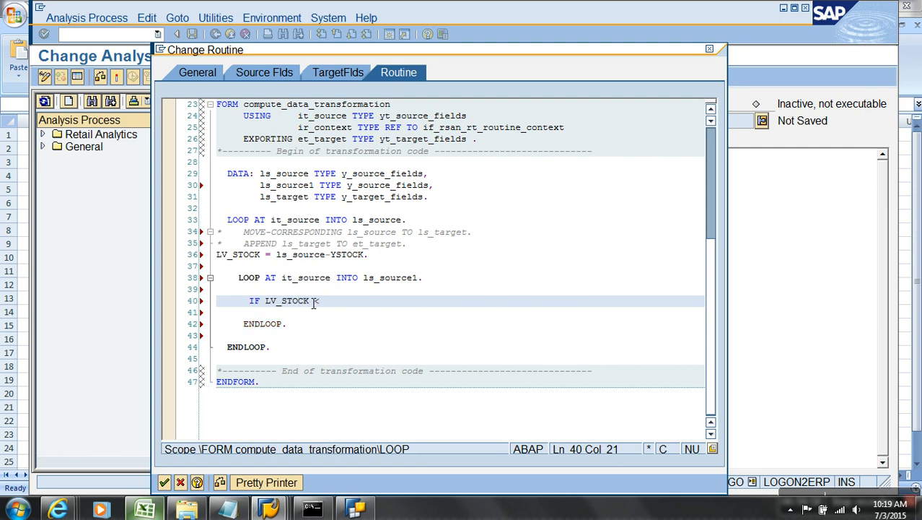
pyautogui.press('BackSpace')
pyautogui.press('BackSpace')
pyautogui.write('>')
pyautogui.moveTo(363, 277); pyautogui.dragTo(419, 280)
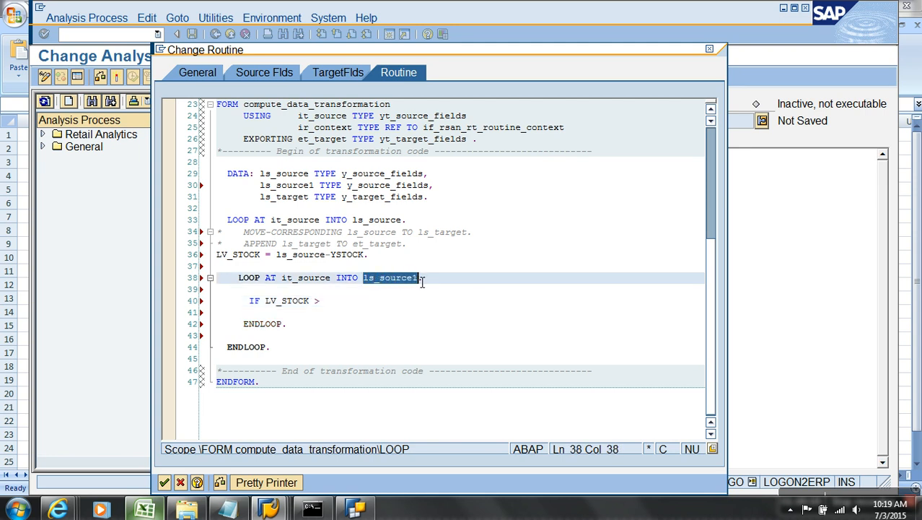
pyautogui.click(332, 306)
pyautogui.press('BackSpace')
pyautogui.write('=')
pyautogui.hotkey('ctrl', 'v')
pyautogui.write('-')
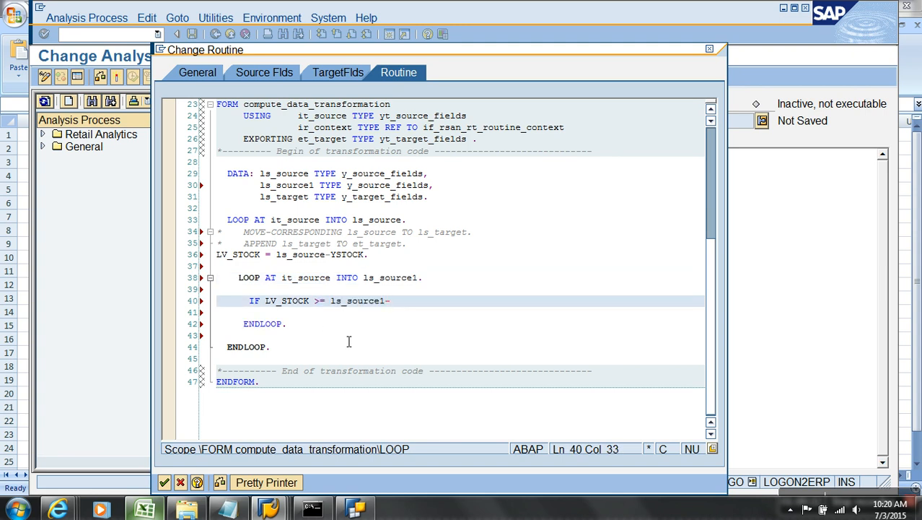
# - Copy the field name DEMAND from the Excel sheet and complete the SAP condition as IF LV_STOCK >= ls_source1-DEMAND
pyautogui.hotkey('alt', 'Tab')
pyautogui.click(307, 225)
pyautogui.hotkey('ctrl', 'c')
pyautogui.hotkey('alt', 'Tab')
pyautogui.hotkey('ctrl', 'v')
pyautogui.click(438, 308)
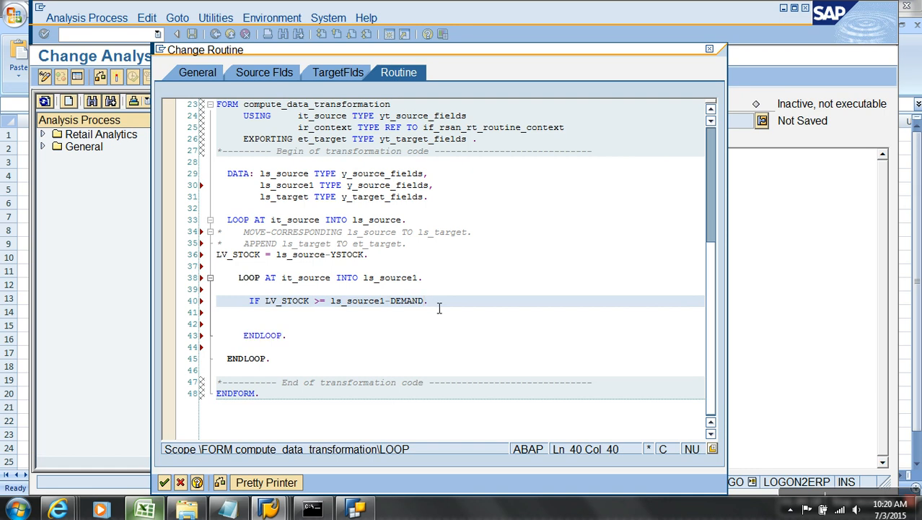
pyautogui.write('.')
# - Close the IF block with ENDIF and add ZRATIO = ZRATIO + 1. inside it
pyautogui.press('Down')
pyautogui.press('Down')
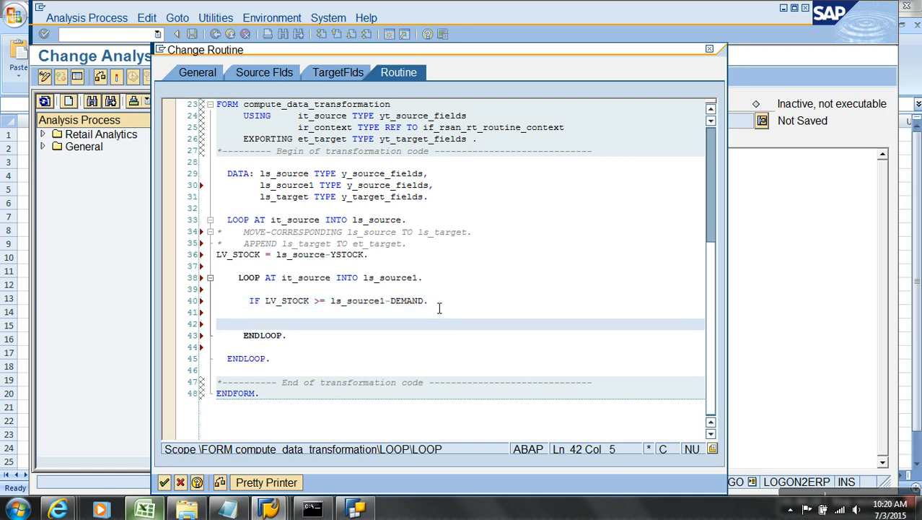
pyautogui.write('E')
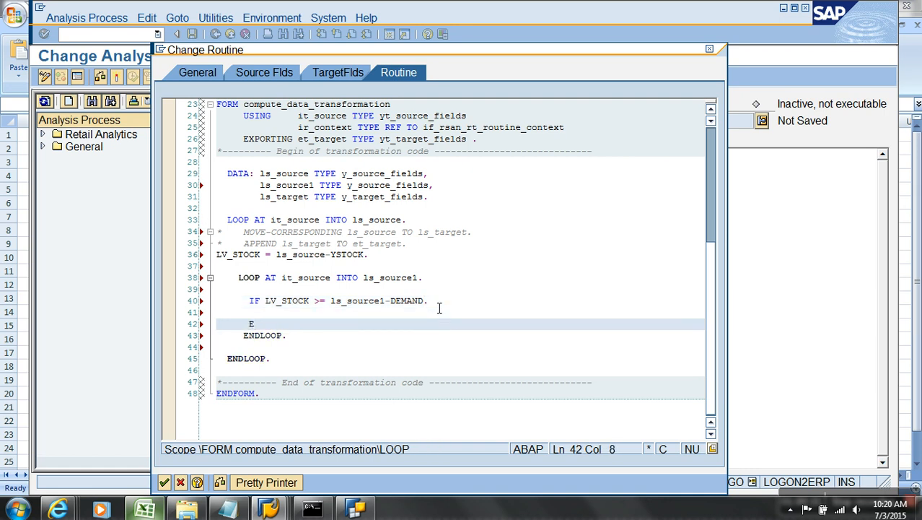
pyautogui.write('NDIF.')
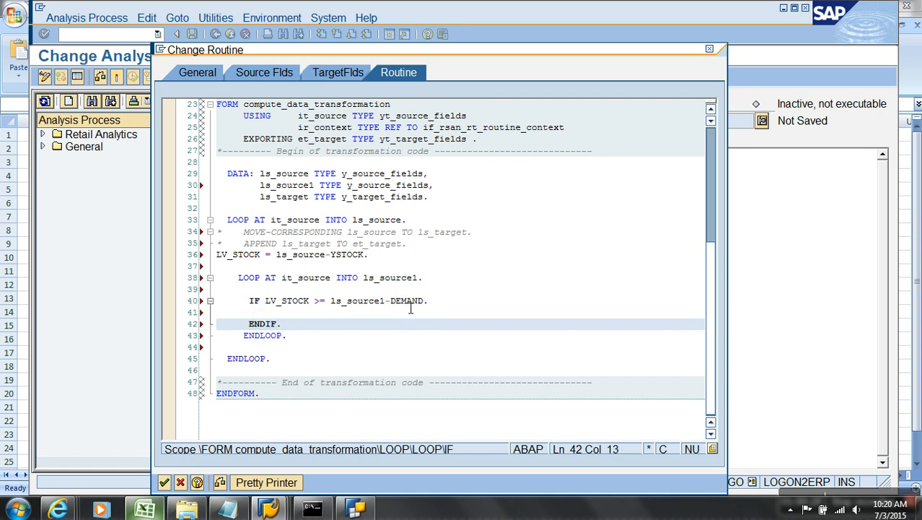
pyautogui.click(403, 316)
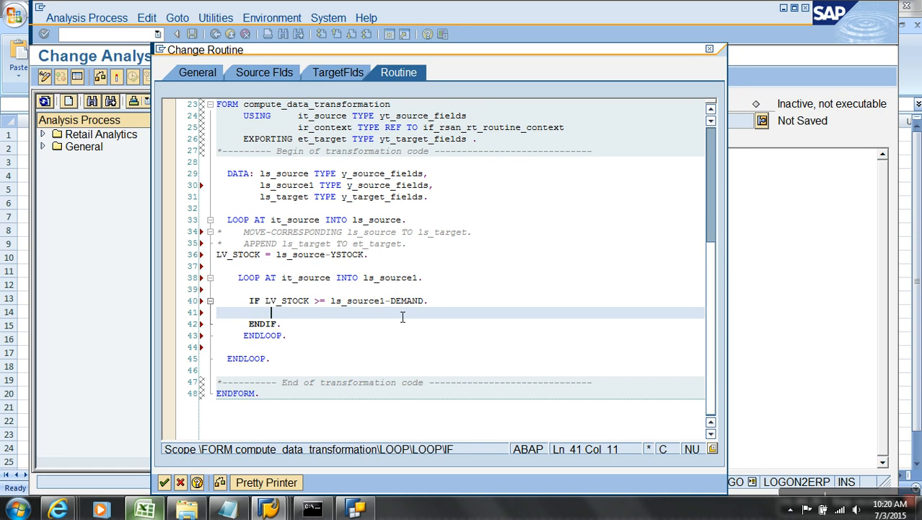
pyautogui.write('ZRATIO = ZRA')
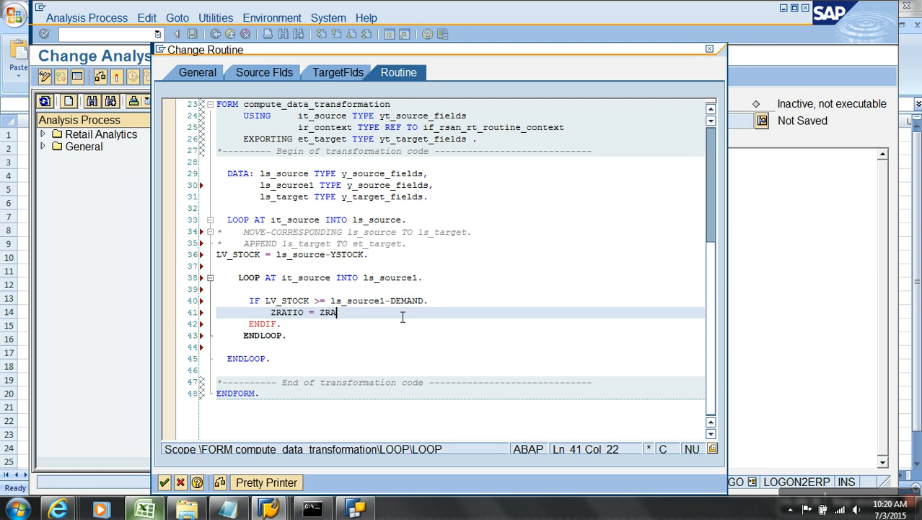
pyautogui.write('TIO + 1.')
pyautogui.click(314, 210)
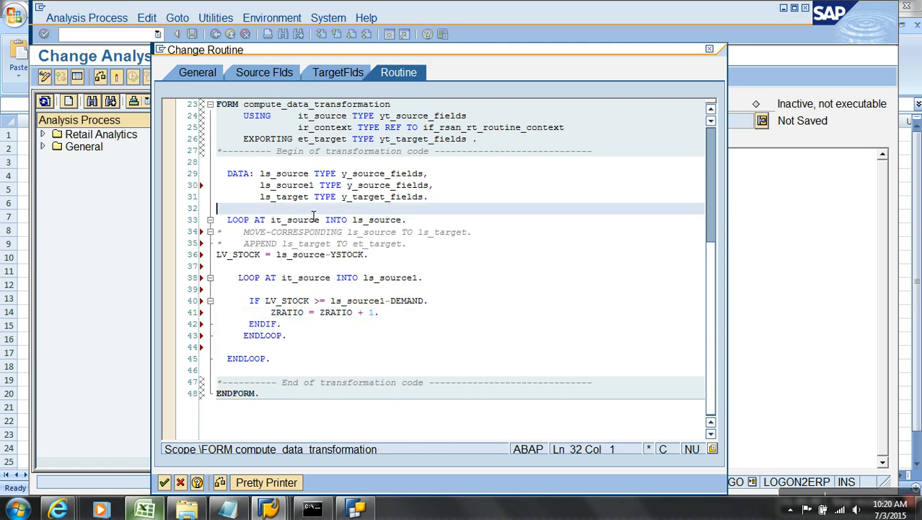
pyautogui.press('Return')
pyautogui.write('DATA')
pyautogui.press('BackSpace')
pyautogui.press('BackSpace')
pyautogui.press('BackSpace')
pyautogui.press('BackSpace')
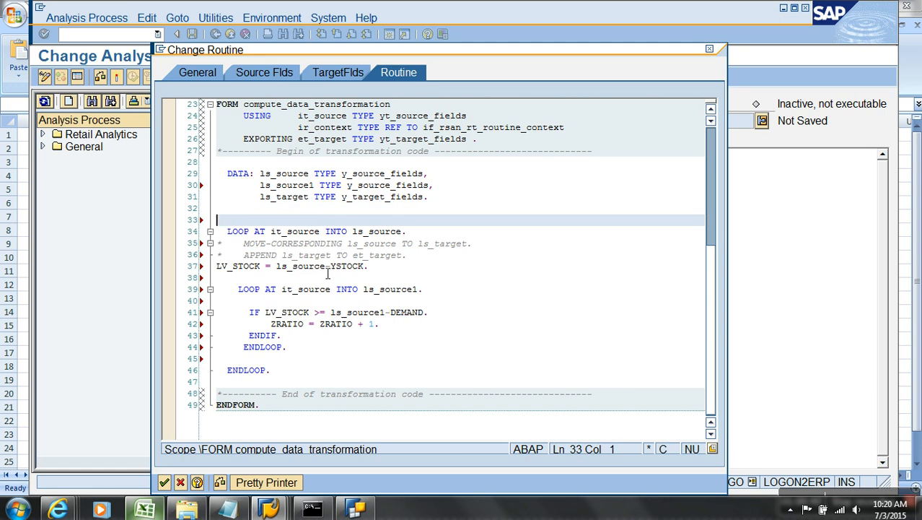
# - Initialize the ratio with ZRATIO = 0. on the line directly above the nested loop
pyautogui.click(318, 278)
pyautogui.write('ZRA')
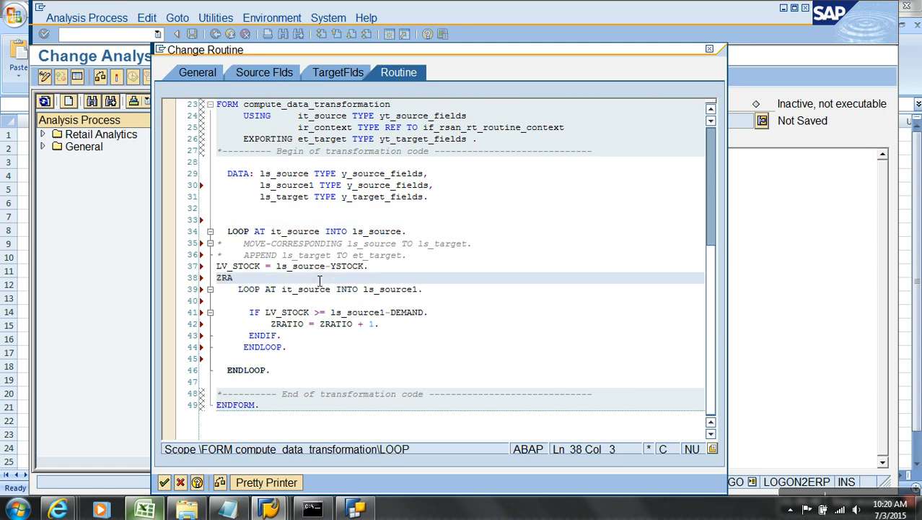
pyautogui.write('TIO = 0.')
pyautogui.click(393, 328)
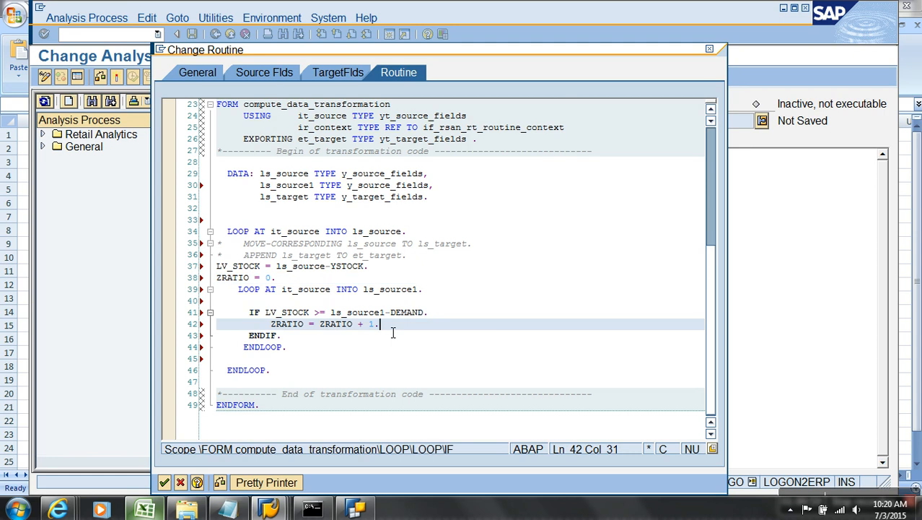
# - Replace the ENDIF under the ZRATIO increment with an ELSE branch, followed by a blank line and a closing ENDIF
pyautogui.click(317, 341)
pyautogui.press('BackSpace')
pyautogui.press('BackSpace')
pyautogui.press('BackSpace')
pyautogui.press('BackSpace')
pyautogui.press('BackSpace')
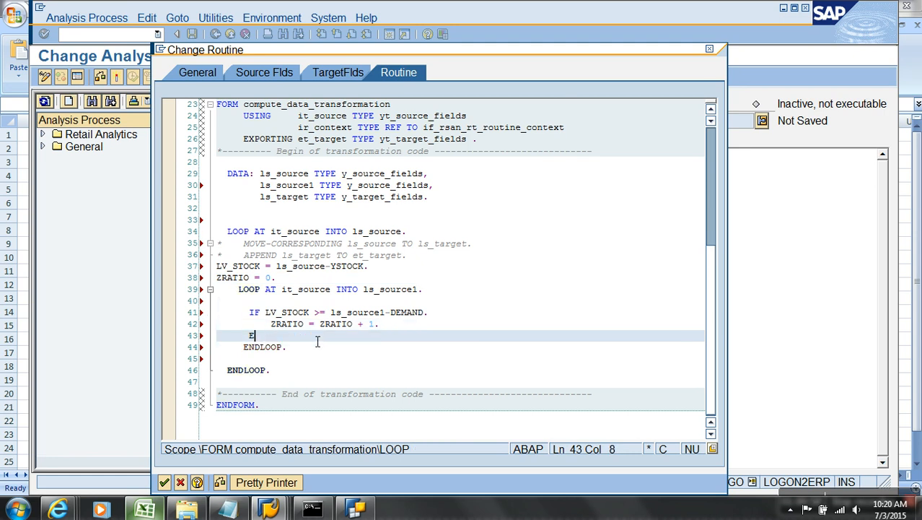
pyautogui.write('LSE.')
pyautogui.press('Return')
pyautogui.press('Return')
pyautogui.press('BackSpace')
pyautogui.press('BackSpace')
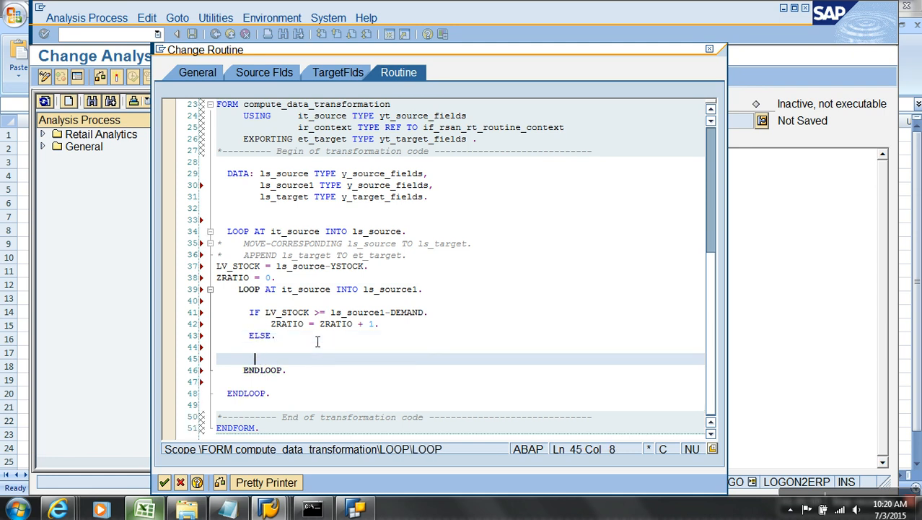
pyautogui.write('ENDIF')
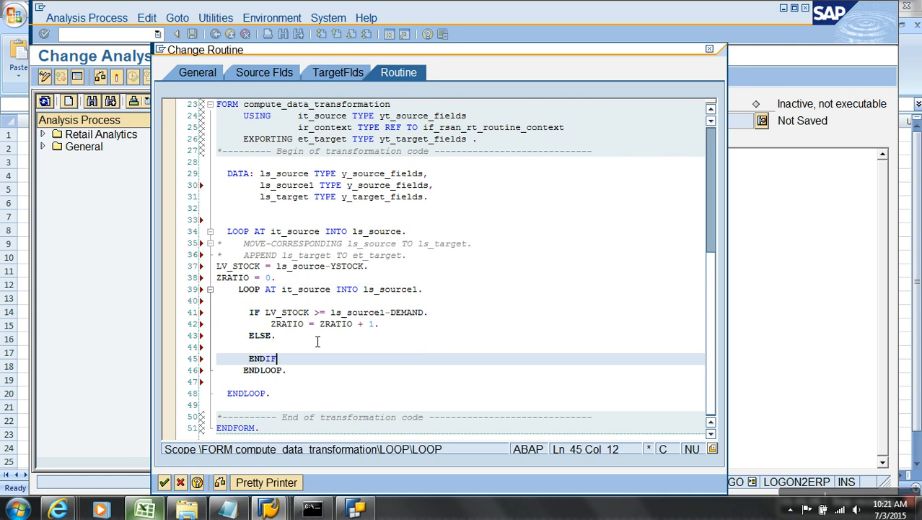
pyautogui.write('.')
pyautogui.click(317, 339)
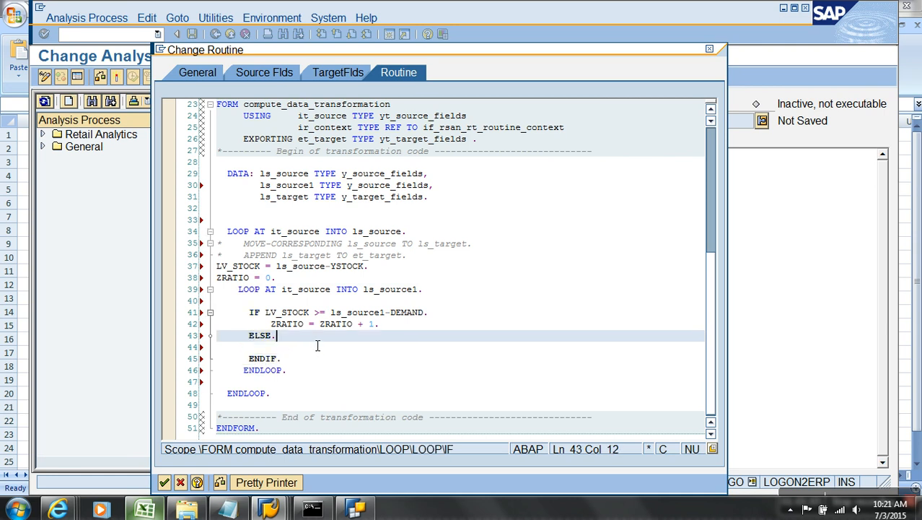
# - Add TOT_DEMAND = TOT_DEMAND + ls_source1-DEMAND. above the IF statement in the nested loop
pyautogui.click(344, 312)
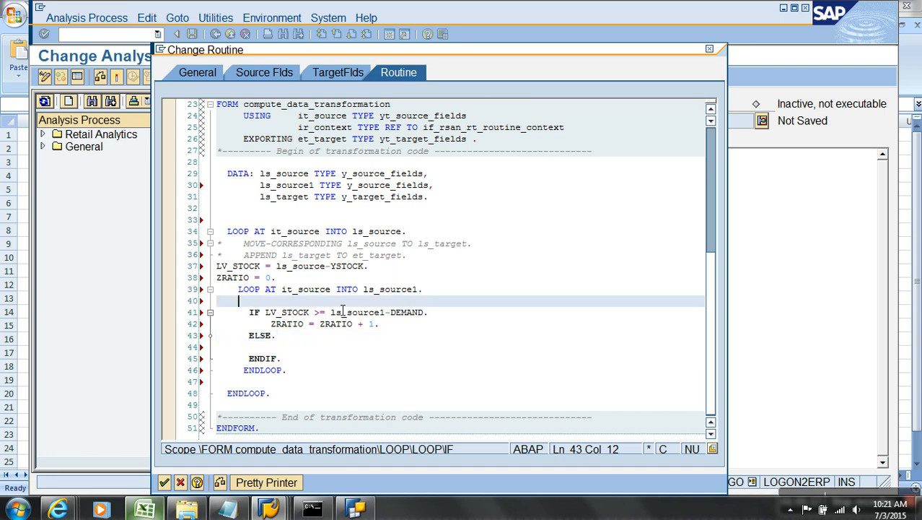
pyautogui.press('Return')
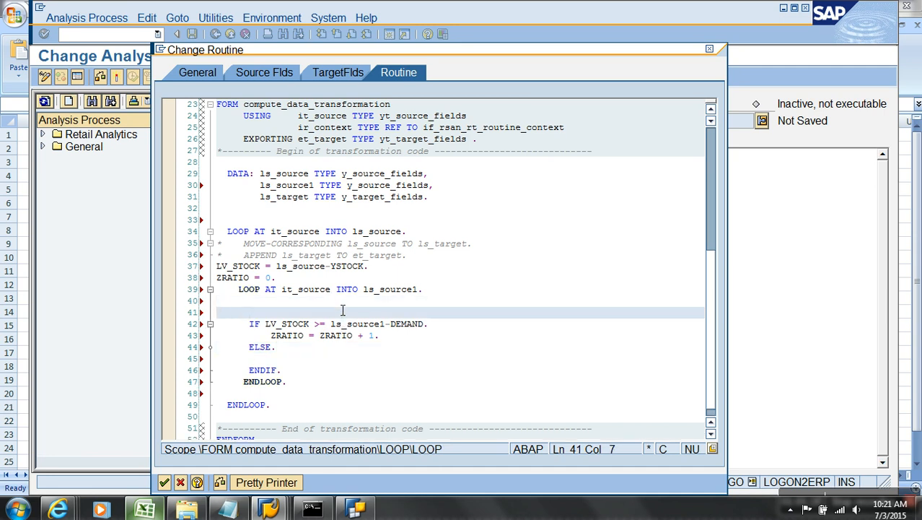
pyautogui.write('TO')
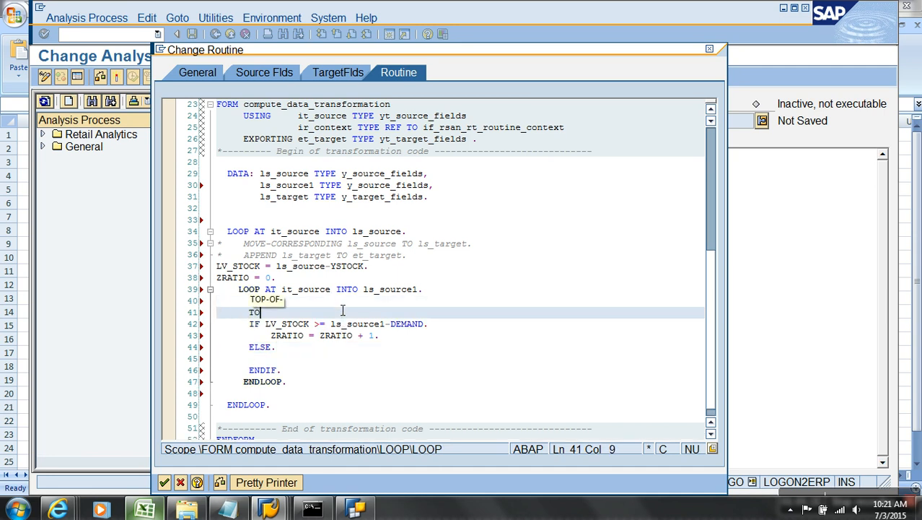
pyautogui.write('T_DEMAND')
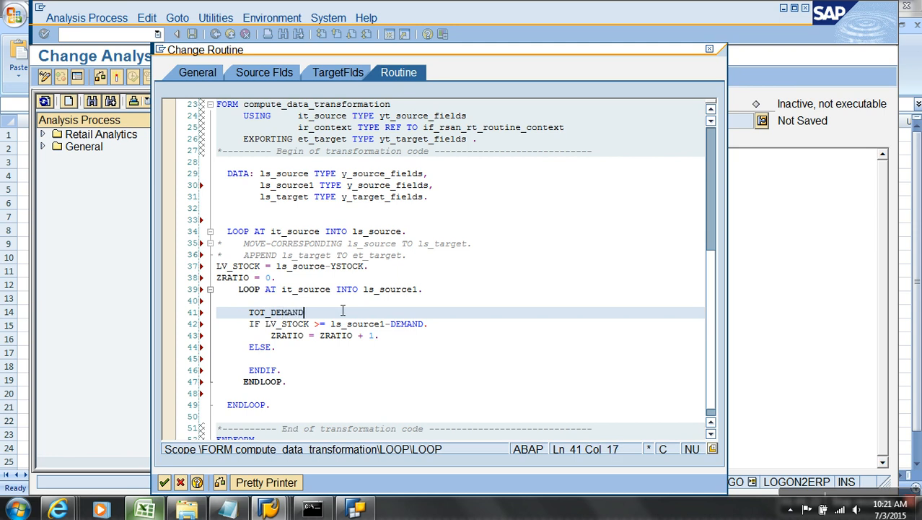
pyautogui.write(' = TOT_DEMAN')
pyautogui.write('D +')
pyautogui.moveTo(424, 324); pyautogui.dragTo(338, 331)
pyautogui.hotkey('ctrl', 'c')
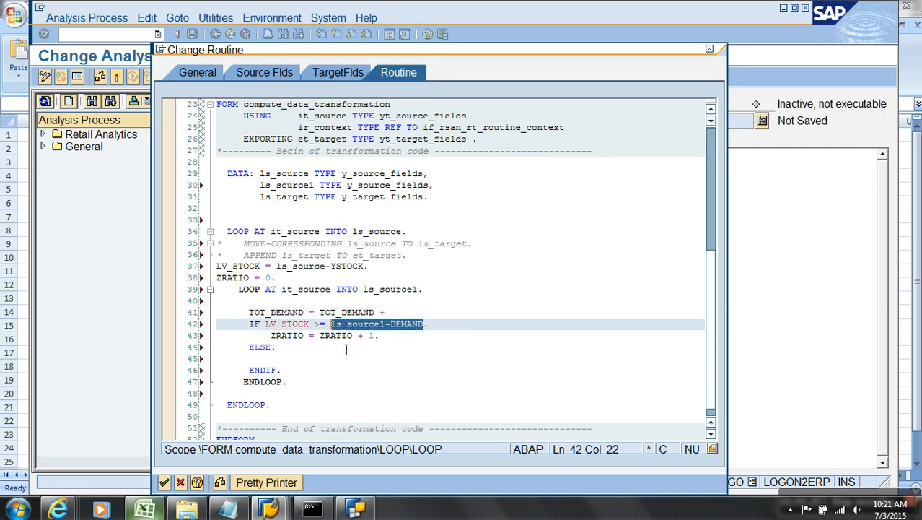
pyautogui.click(394, 313)
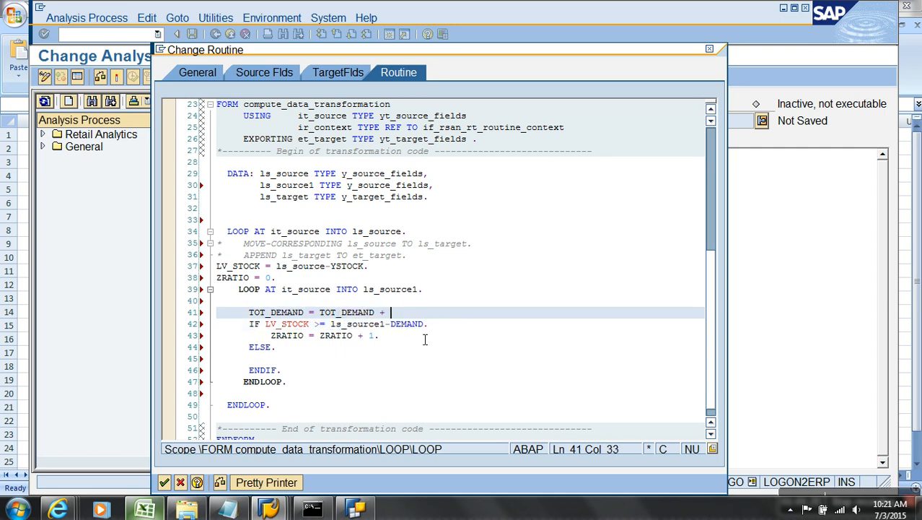
pyautogui.hotkey('ctrl', 'v')
pyautogui.write('.')
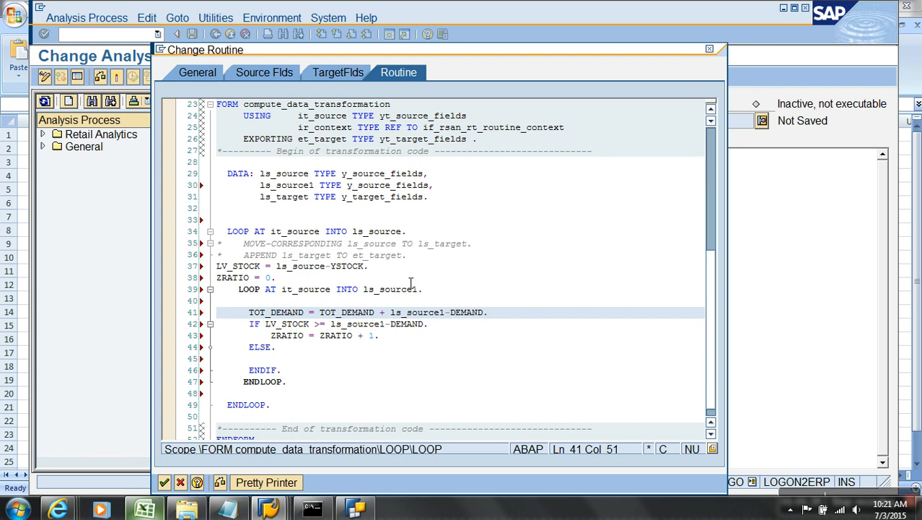
# - Initialize the demand total with TOT_DEMAND = 0. on a new line below ZRATIO = 0
pyautogui.click(410, 280)
pyautogui.press('Return')
pyautogui.write('TOT')
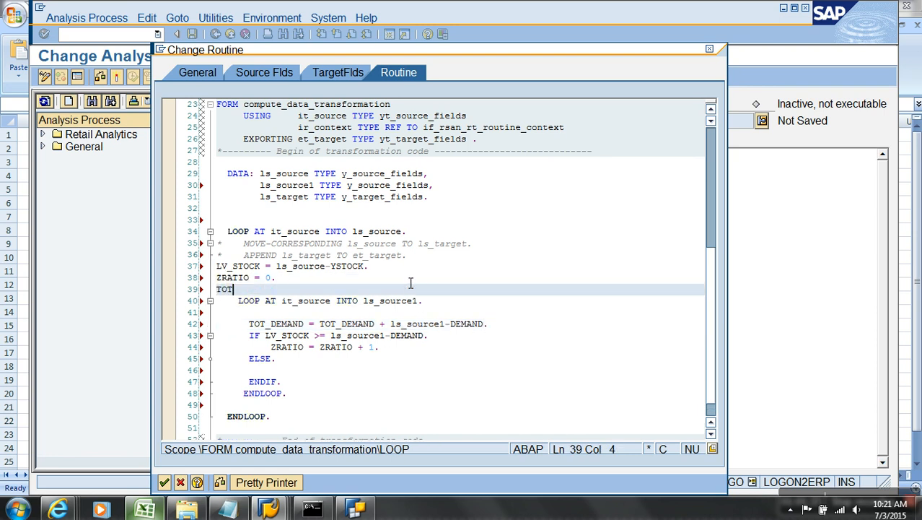
pyautogui.write('_DEMAND = 0.')
# - Copy the variable name TOT_DEMAND from the summation line in the nested loop
pyautogui.moveTo(305, 324); pyautogui.dragTo(249, 324)
pyautogui.hotkey('ctrl', 'c')
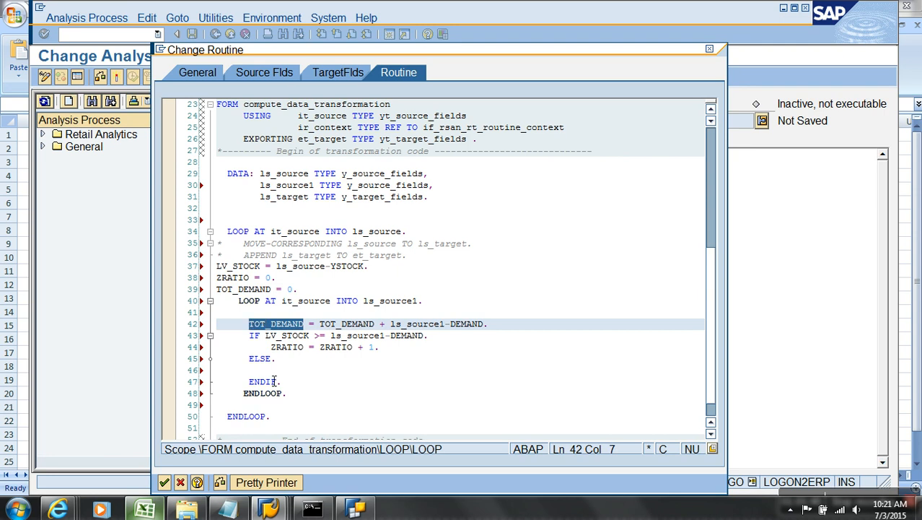
# - In the IF condition of the inner loop, replace ls_source1-DEMAND with TOT_DEMAND
pyautogui.moveTo(425, 336); pyautogui.dragTo(332, 339)
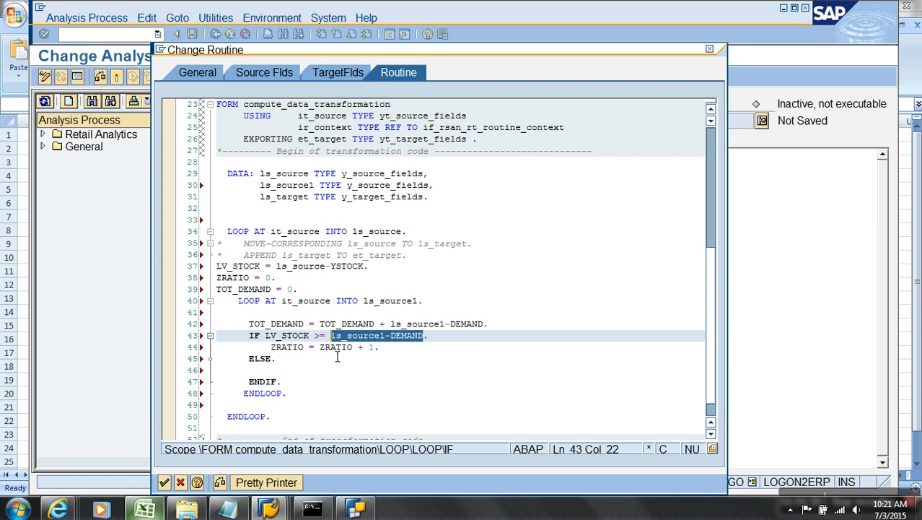
pyautogui.hotkey('ctrl', 'v')
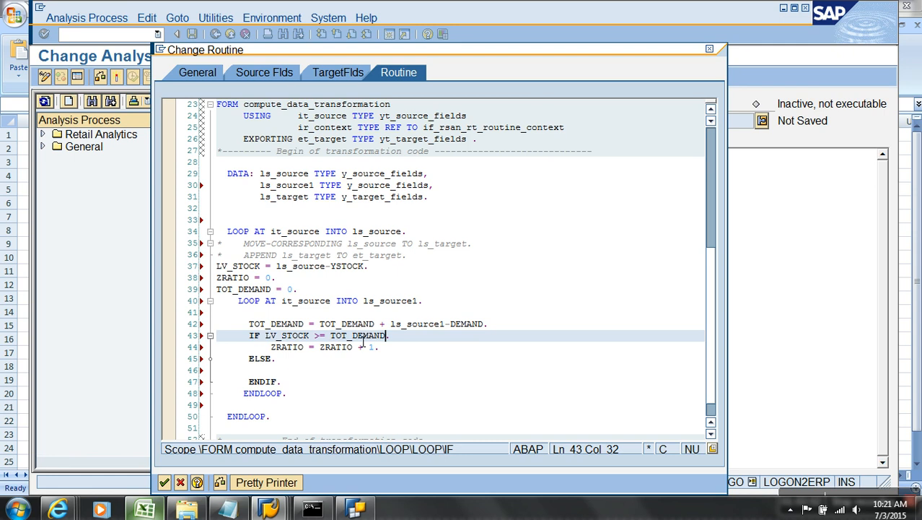
pyautogui.click(314, 372)
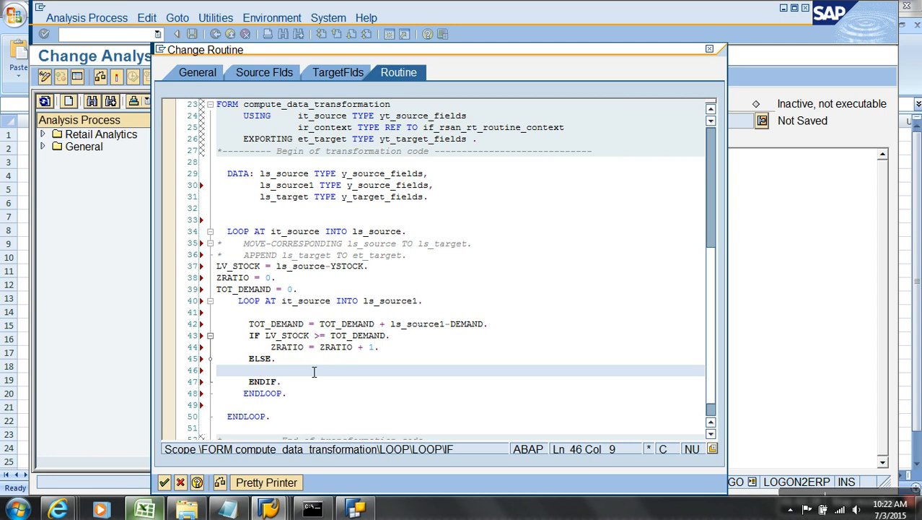
pyautogui.moveTo(265, 335); pyautogui.dragTo(313, 338)
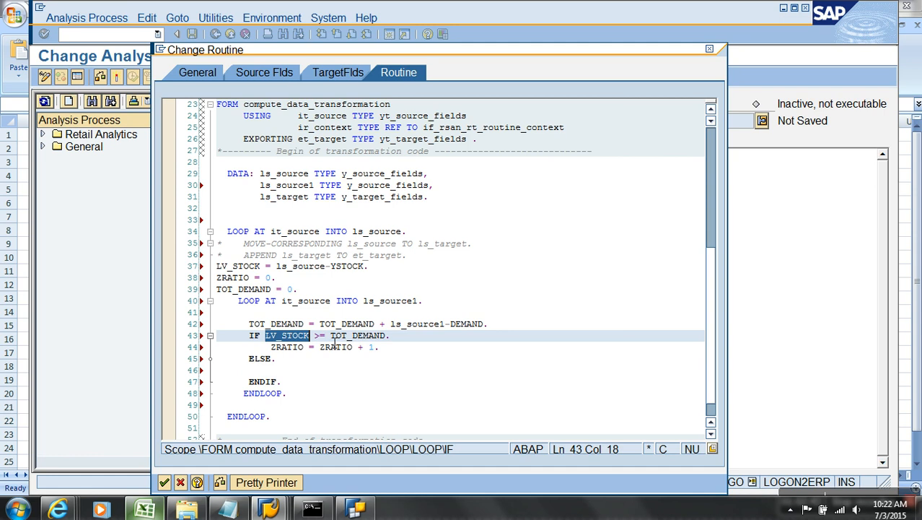
# - Below the ZRATIO increment in the IF branch, add the line STCKBAL = STCKBAL - ls_source1-DEMAND
pyautogui.click(389, 352)
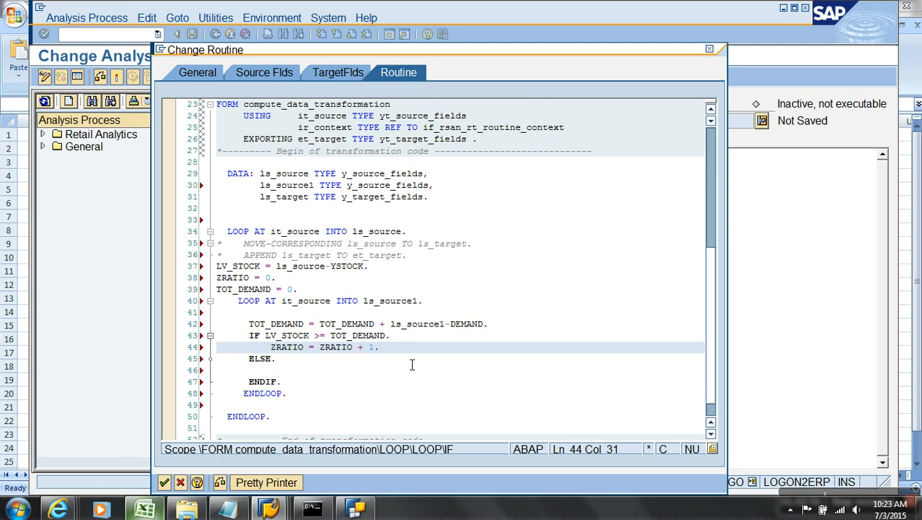
pyautogui.press('Return')
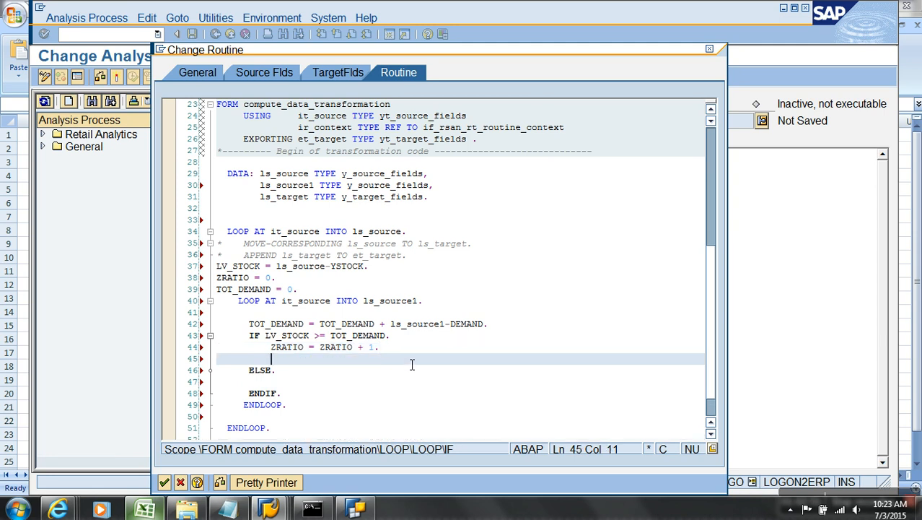
pyautogui.write('STCKBAL = STCKBAL -')
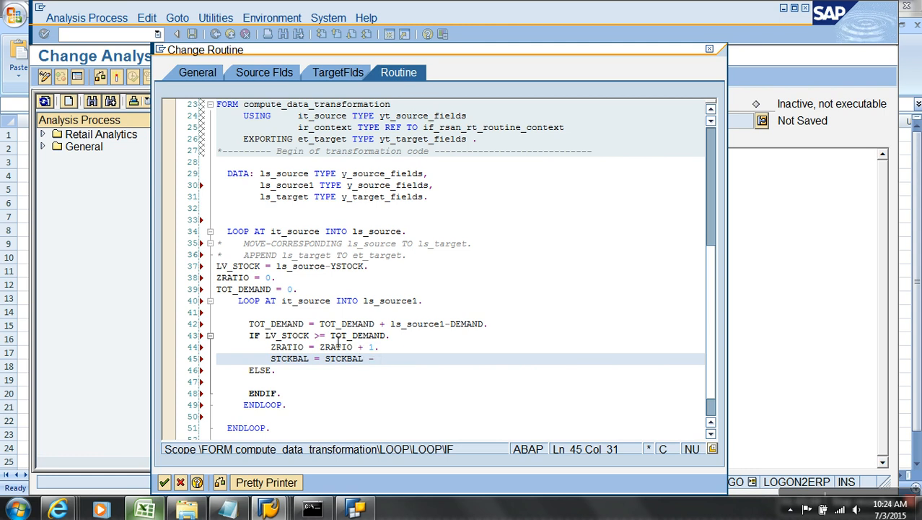
pyautogui.doubleClick(397, 330)
pyautogui.moveTo(453, 330); pyautogui.dragTo(488, 326)
pyautogui.hotkey('ctrl', 'c')
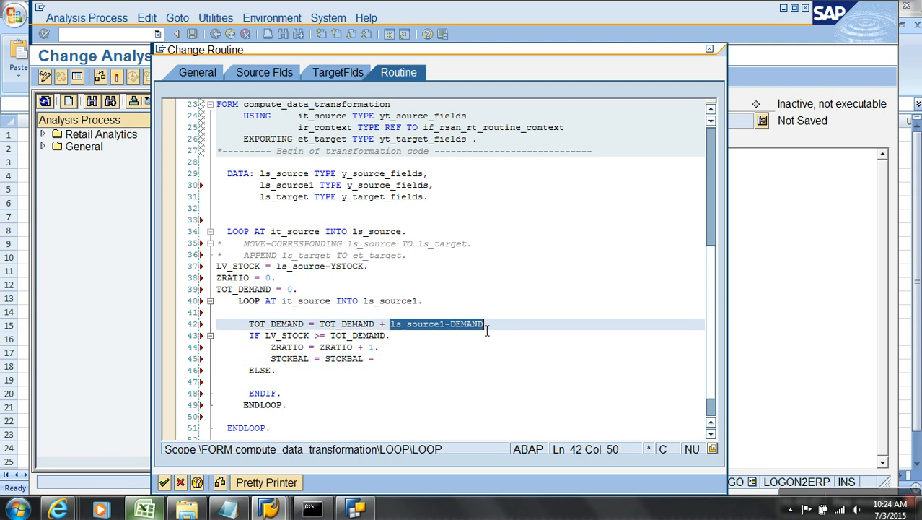
pyautogui.click(450, 357)
pyautogui.hotkey('ctrl', 'v')
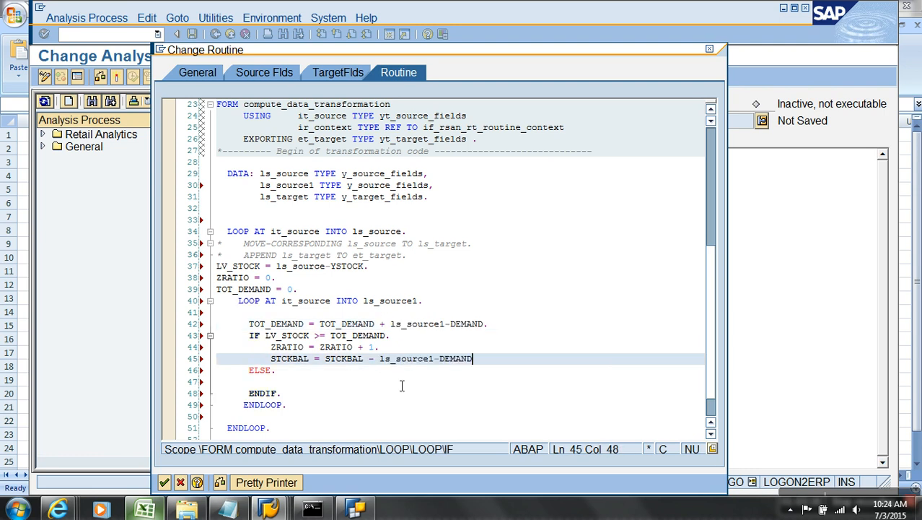
pyautogui.write('.')
# - Initialise STCKBAL to 0 on a new line after the TOT_DEMAND initialisation, before the inner loop
pyautogui.click(302, 291)
pyautogui.press('Return')
pyautogui.write('STCKBAL;')
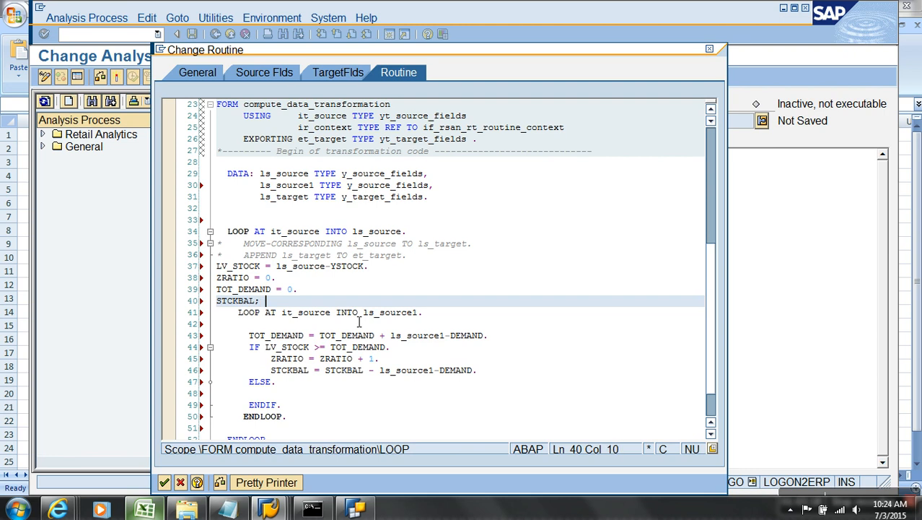
pyautogui.press('BackSpace')
pyautogui.press('BackSpace')
pyautogui.write('= 0.')
pyautogui.click(430, 387)
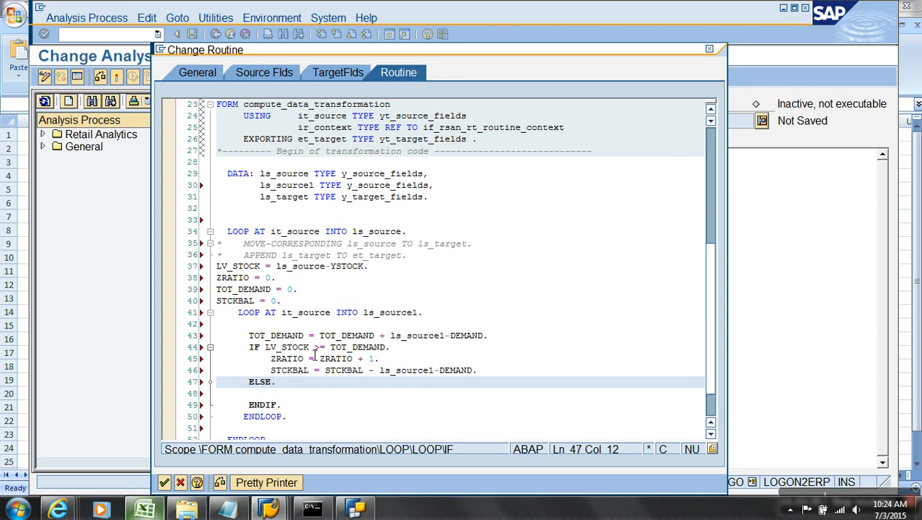
# - In the ELSE branch, begin the assignment LEFTBAL = LV_STOCK -, leaving the subtracted operand open
pyautogui.moveTo(309, 353); pyautogui.dragTo(266, 353)
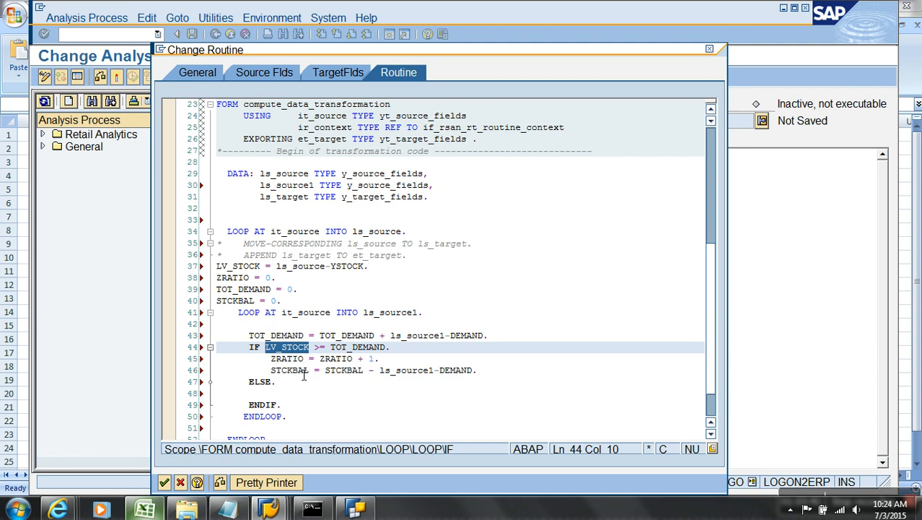
pyautogui.moveTo(310, 371); pyautogui.dragTo(271, 378)
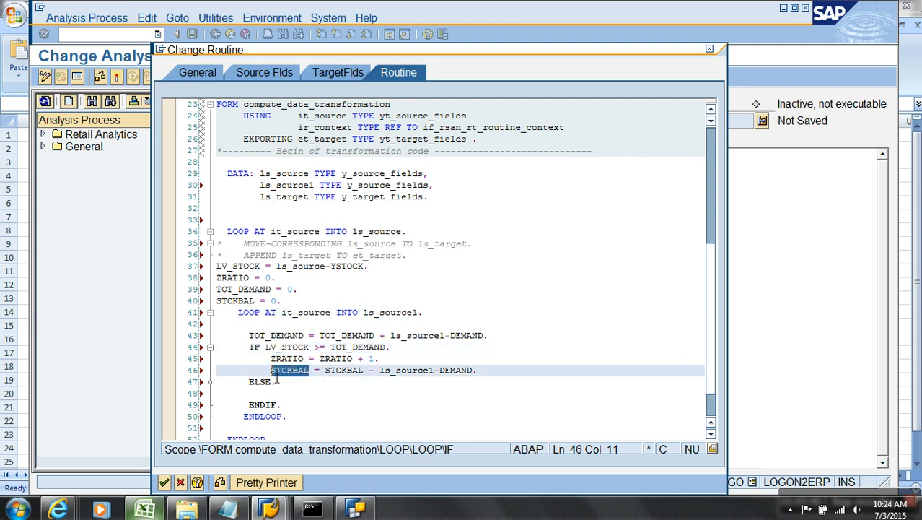
pyautogui.click(286, 394)
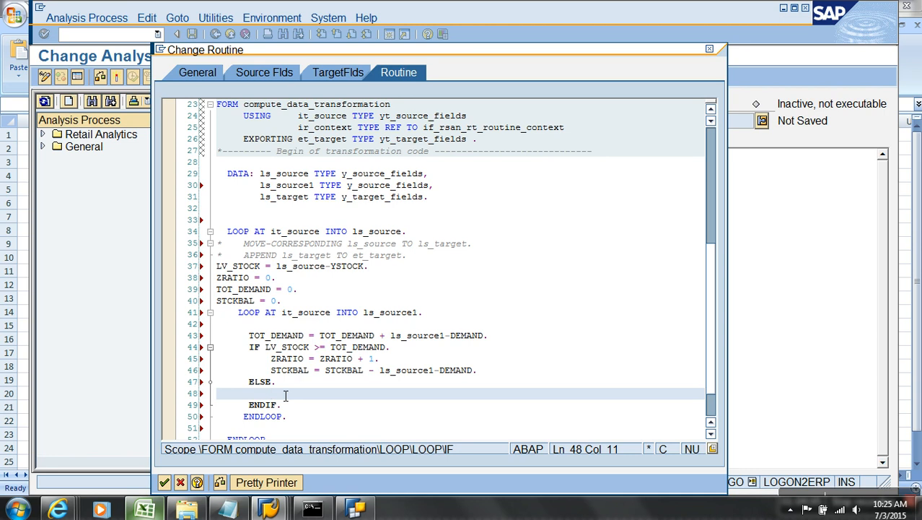
pyautogui.write('LEFTBAL =')
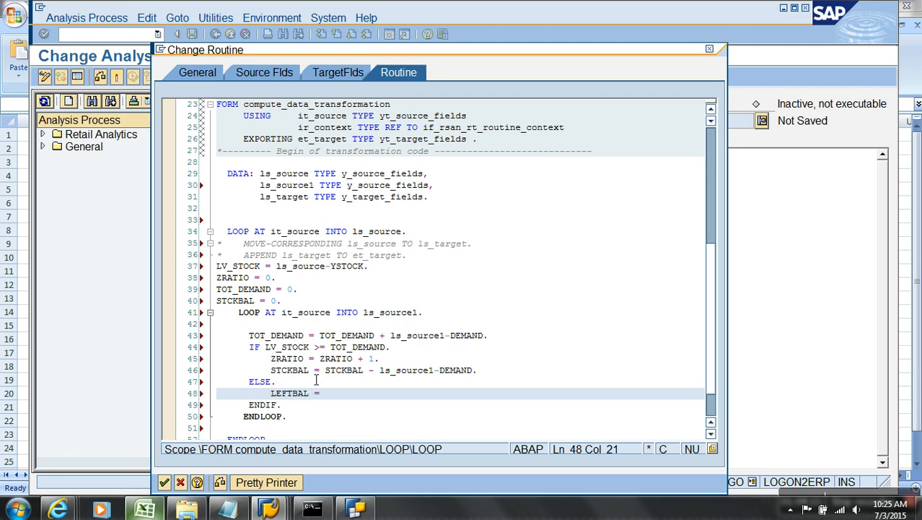
pyautogui.moveTo(309, 348); pyautogui.dragTo(273, 349)
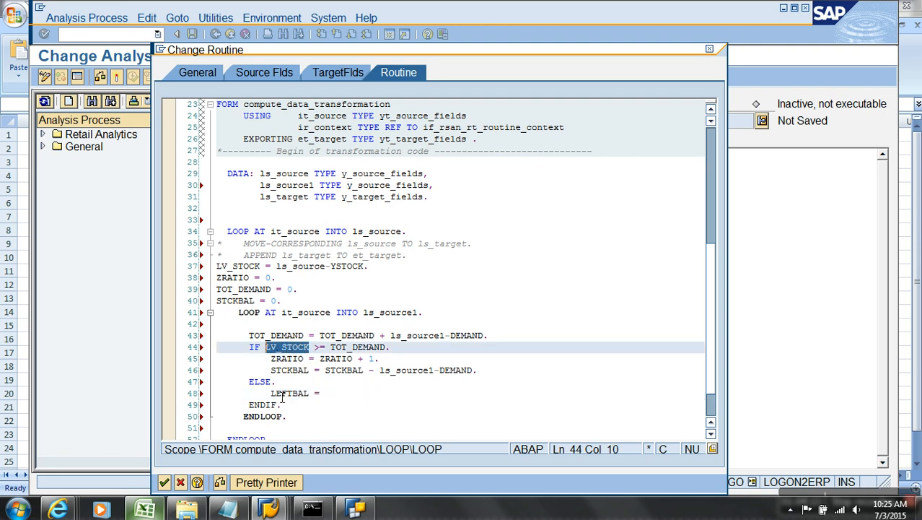
pyautogui.click(353, 399)
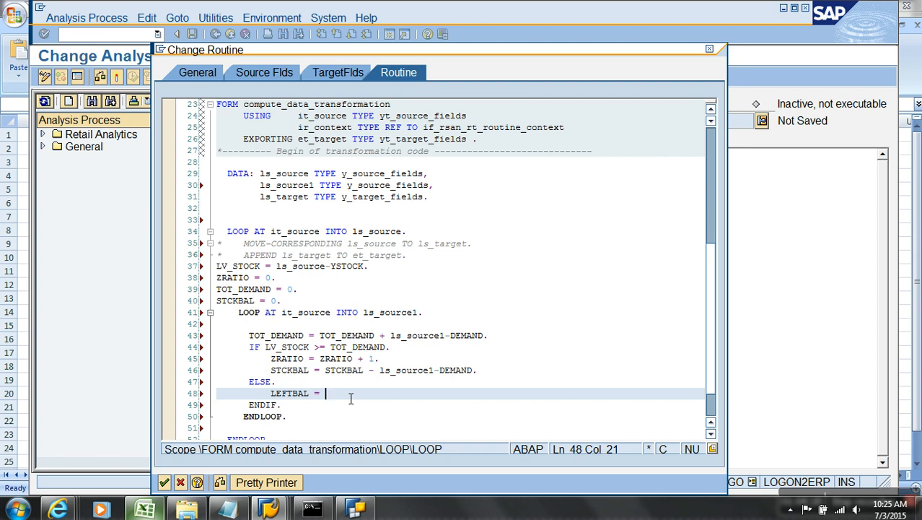
pyautogui.write('LV_STOCK -')
# - Change the minus operator in the IF branch's STCKBAL assignment to a plus
pyautogui.moveTo(310, 372); pyautogui.dragTo(274, 380)
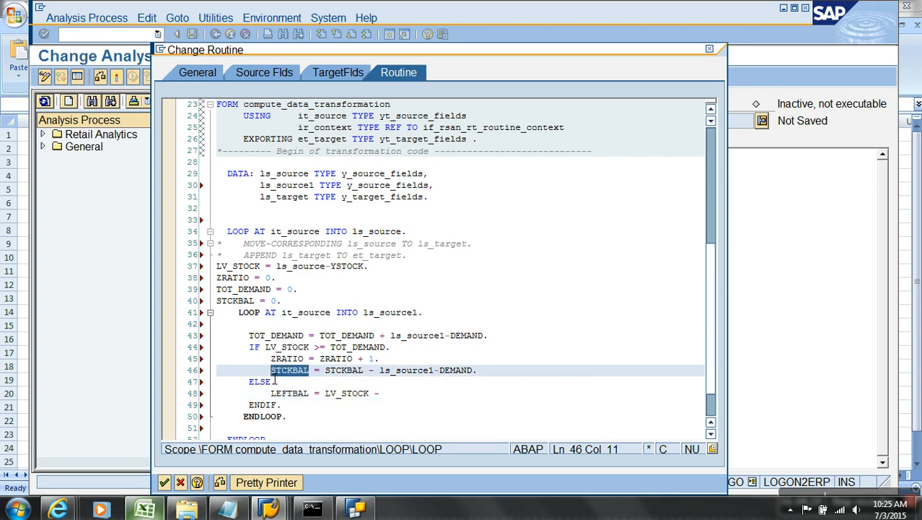
pyautogui.click(375, 372)
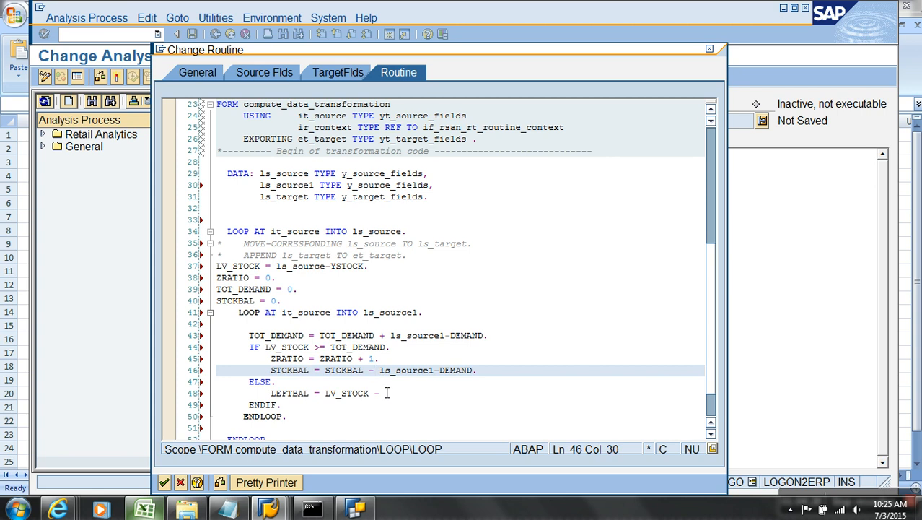
pyautogui.press('BackSpace')
pyautogui.write('+')
# - Rename both occurrences of STCKBAL in the IF branch's assignment to STCKUSED
pyautogui.click(310, 370)
pyautogui.press('BackSpace')
pyautogui.press('BackSpace')
pyautogui.press('BackSpace')
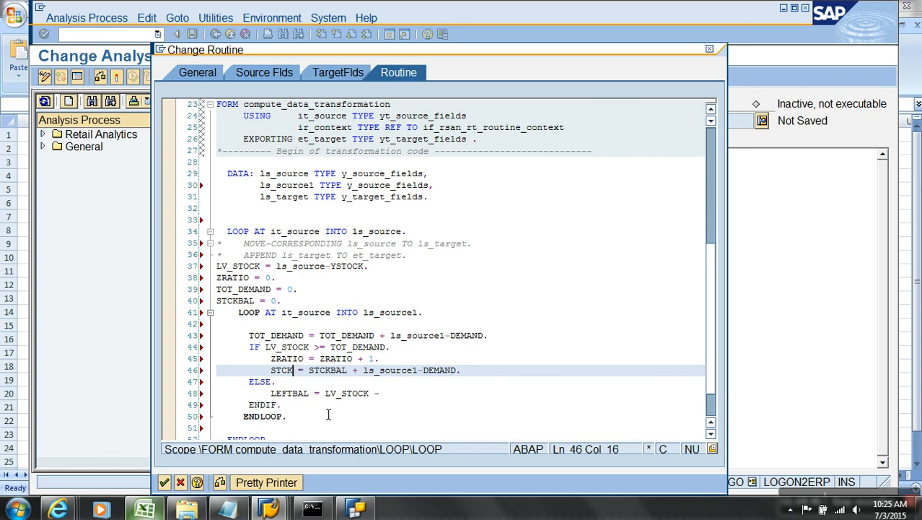
pyautogui.write('USED')
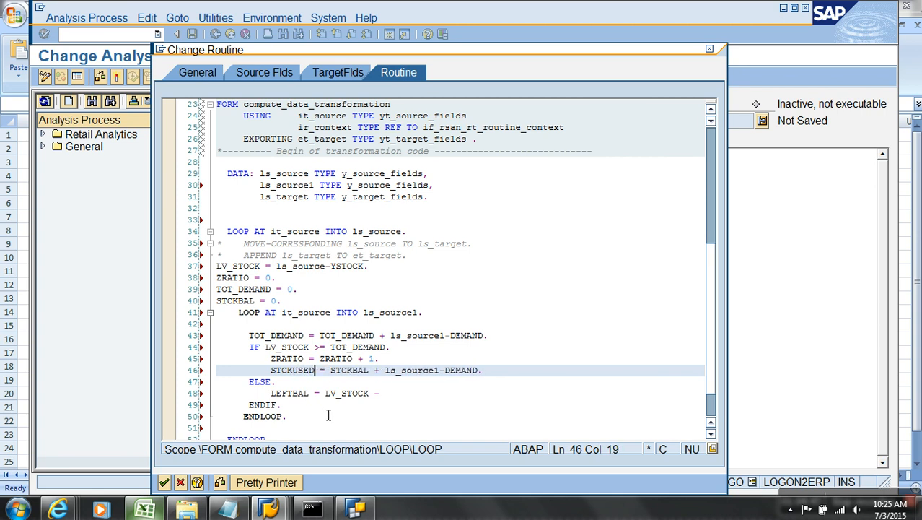
pyautogui.click(369, 370)
pyautogui.press('BackSpace')
pyautogui.press('BackSpace')
pyautogui.press('BackSpace')
pyautogui.write('USED')
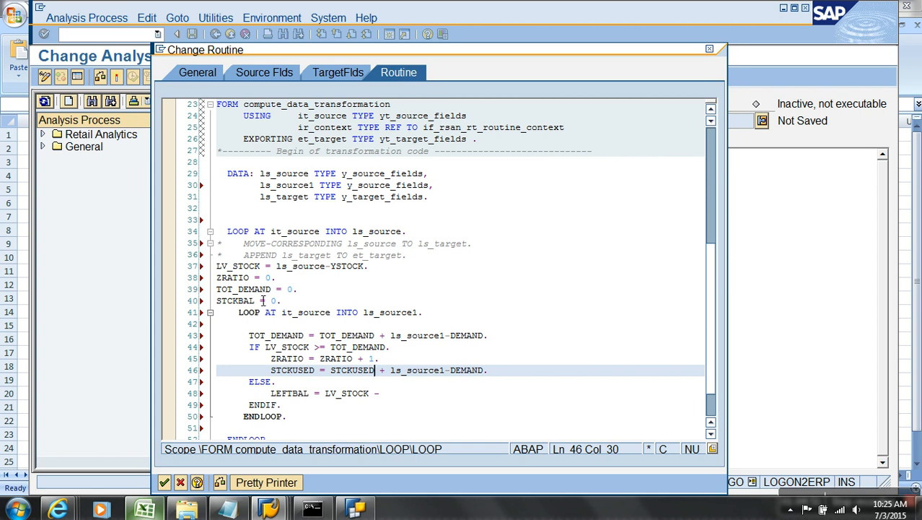
# - Rename STCKBAL to STCKUSED in the initialisation line before the inner loop
pyautogui.click(257, 301)
pyautogui.press('BackSpace')
pyautogui.press('BackSpace')
pyautogui.press('BackSpace')
pyautogui.write('USED')
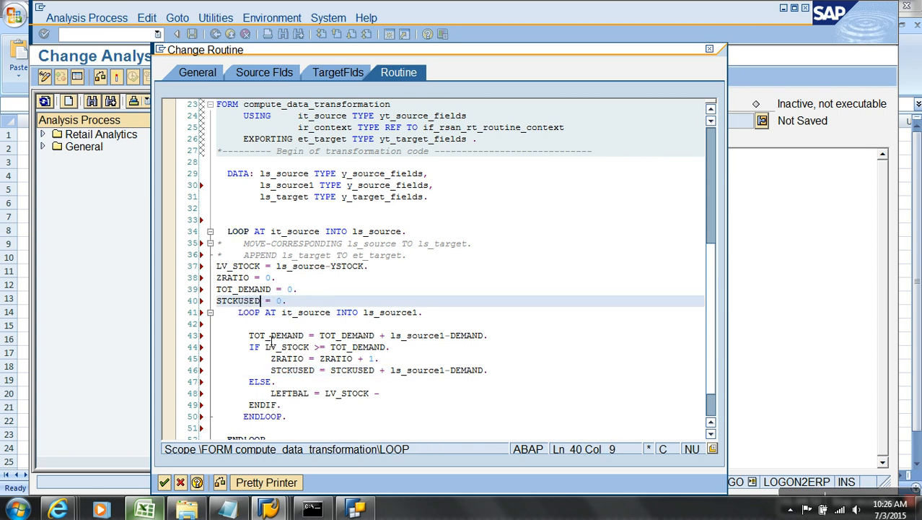
# - Complete the ELSE branch's statement as LEFTBAL = LV_STOCK - STCKUSED. and add an empty line below it
pyautogui.click(314, 347)
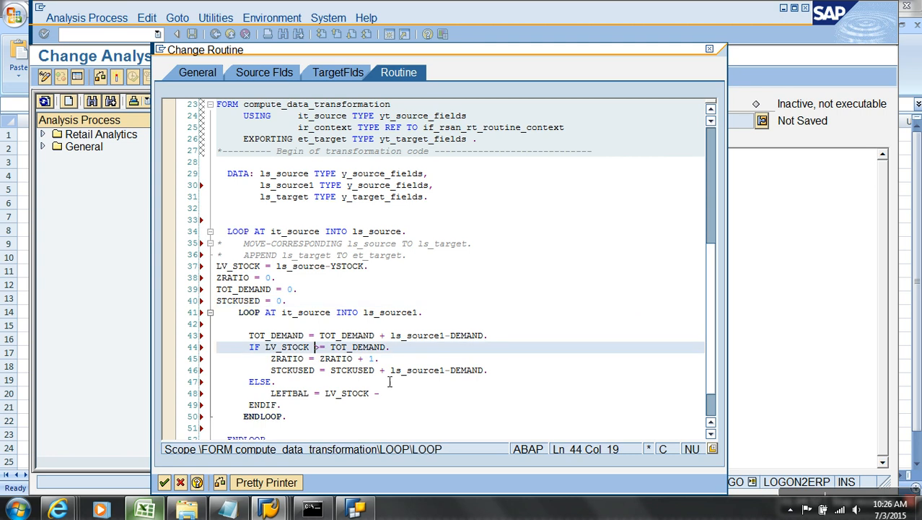
pyautogui.click(387, 370)
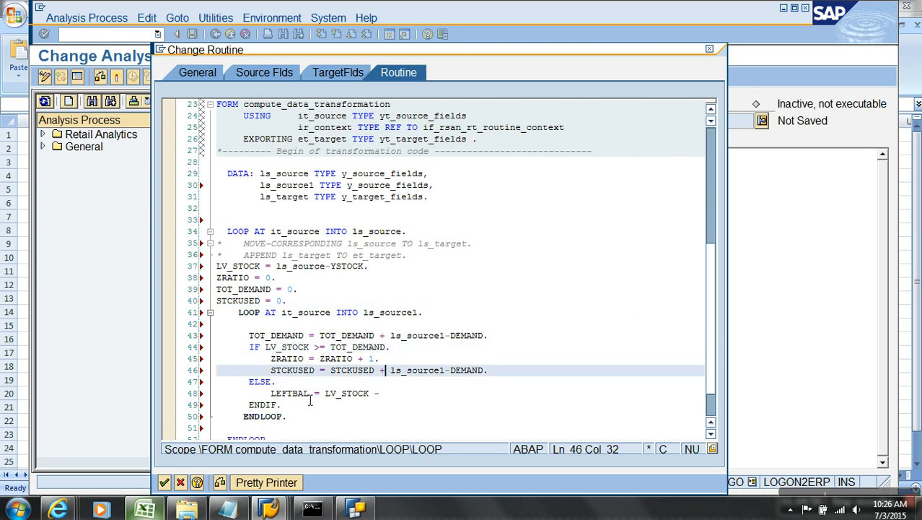
pyautogui.click(311, 395)
pyautogui.click(395, 395)
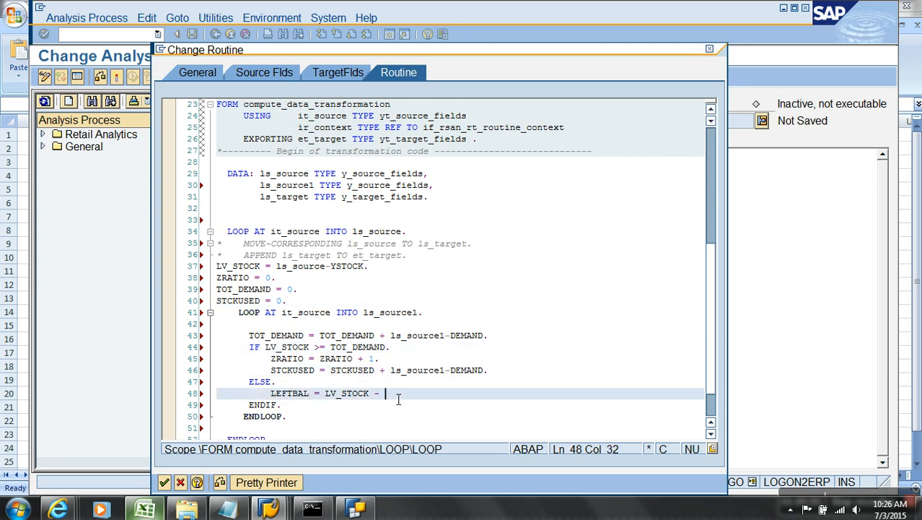
pyautogui.write('STCKUSED.')
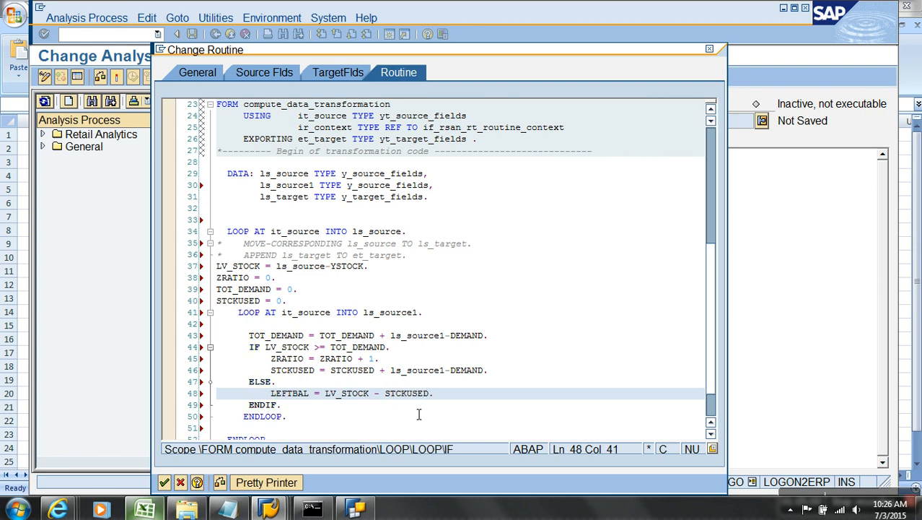
pyautogui.press('Return')
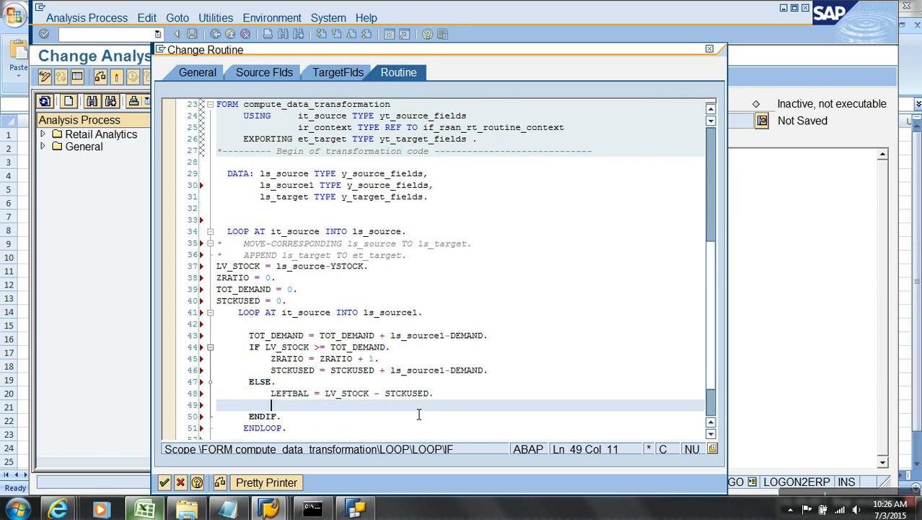
# - Add the initialisation LEFTBAL = 0. on a new line below the STCKUSED initialisation
pyautogui.click(317, 306)
pyautogui.press('Return')
pyautogui.write('LEF')
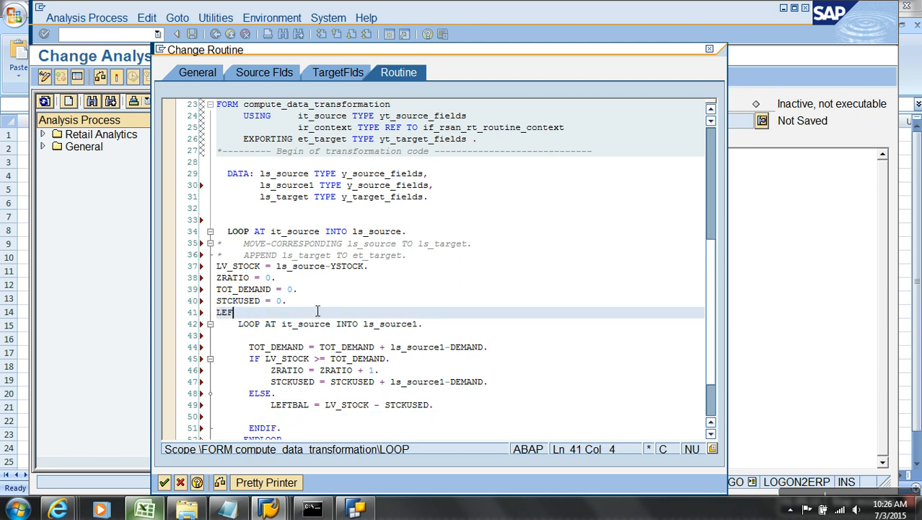
pyautogui.write('TBAL = 0.')
# - On the empty line below the LEFTBAL calculation in the ELSE branch, start the assignment ZDAYS =
pyautogui.click(290, 418)
pyautogui.scroll(-2, 291, 422)
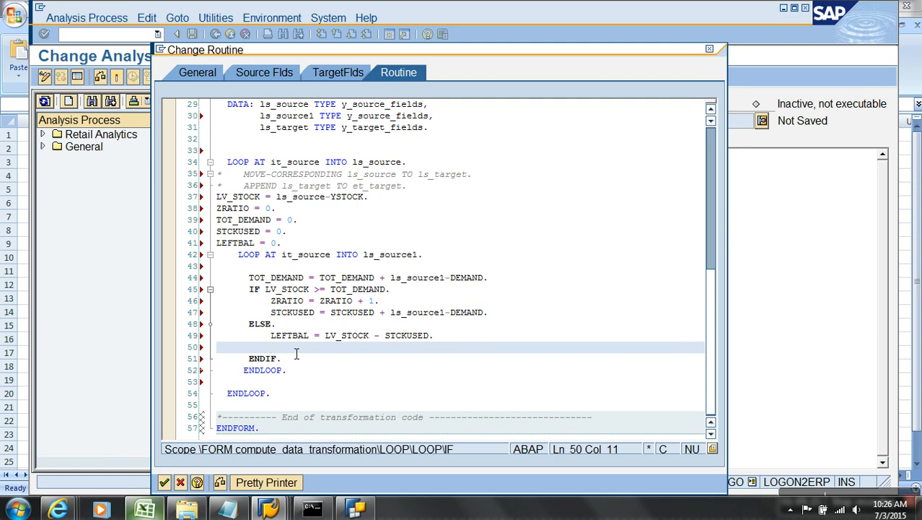
pyautogui.write('ZDECIMAL')
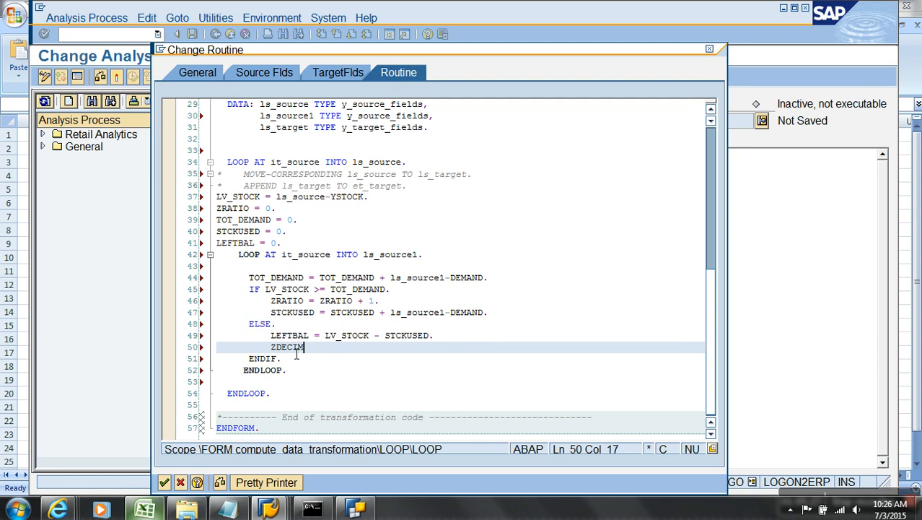
pyautogui.press('BackSpace')
pyautogui.press('BackSpace')
pyautogui.press('BackSpace')
pyautogui.press('BackSpace')
pyautogui.press('BackSpace')
pyautogui.press('BackSpace')
pyautogui.press('BackSpace')
pyautogui.press('BackSpace')
pyautogui.write('DAYS =')
# - Insert the condition IF LEFTBAL <> 0. on a new line between the LEFTBAL calculation and the ZDAYS assignment
pyautogui.click(445, 341)
pyautogui.press('Return')
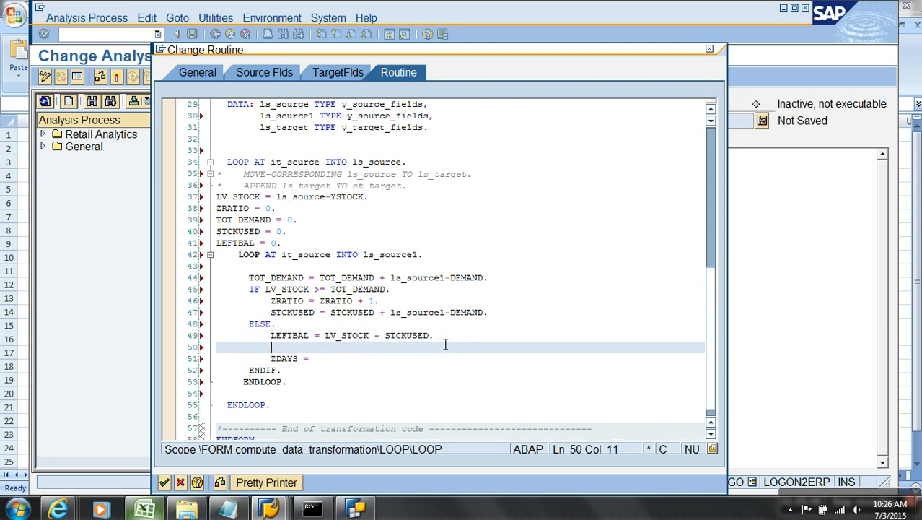
pyautogui.write('IF LEFT')
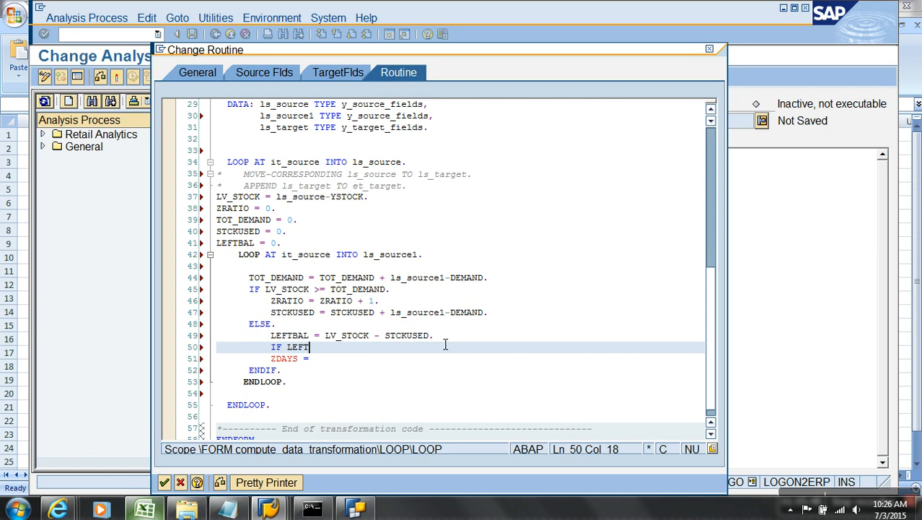
pyautogui.write('BAL <> ')
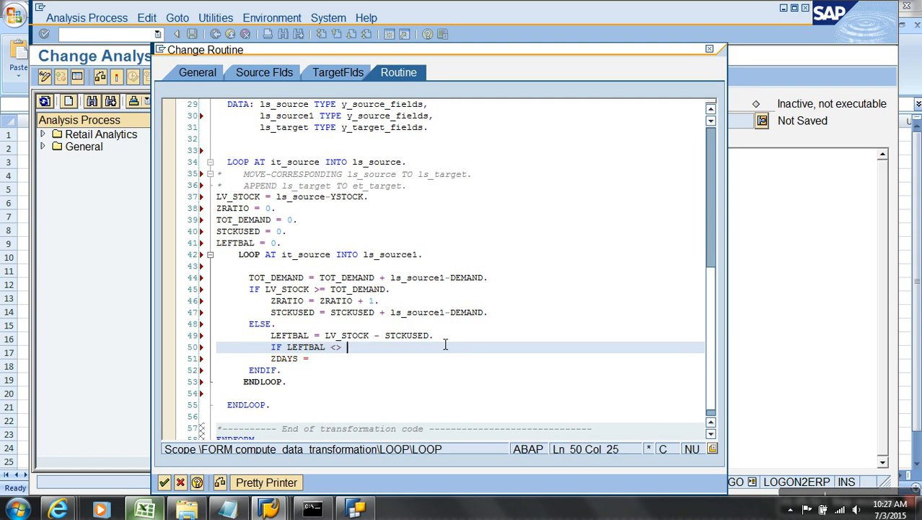
pyautogui.write('0.')
pyautogui.press('Down')
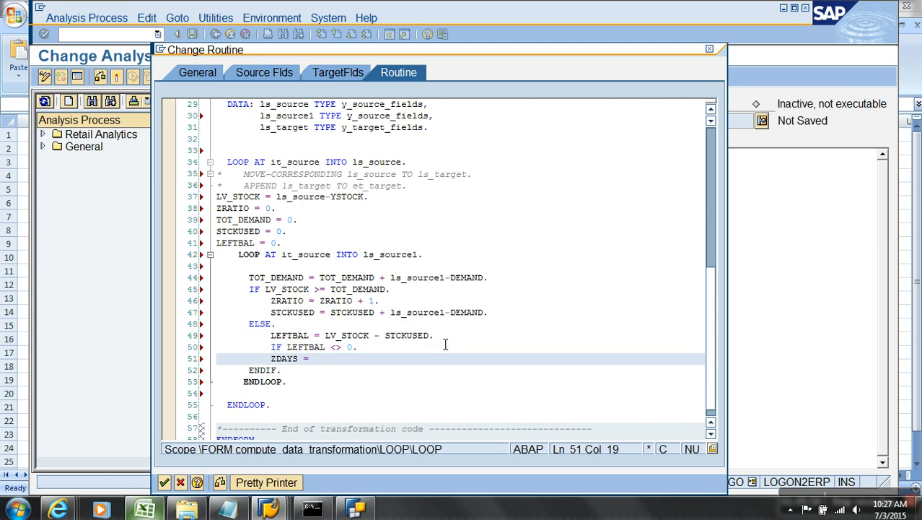
# - Indent the ZDAYS assignment so it sits inside the IF LEFTBAL <> 0 block
pyautogui.click(273, 359)
pyautogui.click(356, 365)
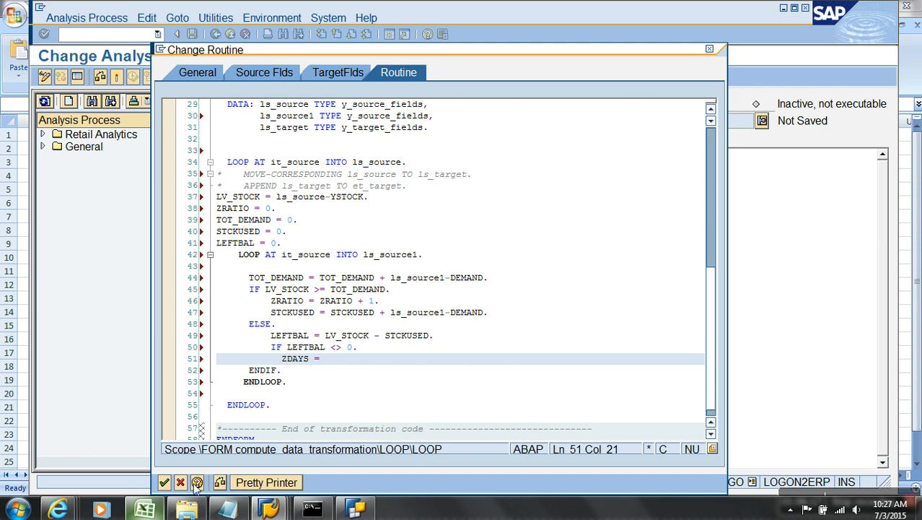
# - Switch to Notepad and add the line 1/7 below the existing notes, followed by an empty line
pyautogui.click(221, 511)
pyautogui.click(316, 359)
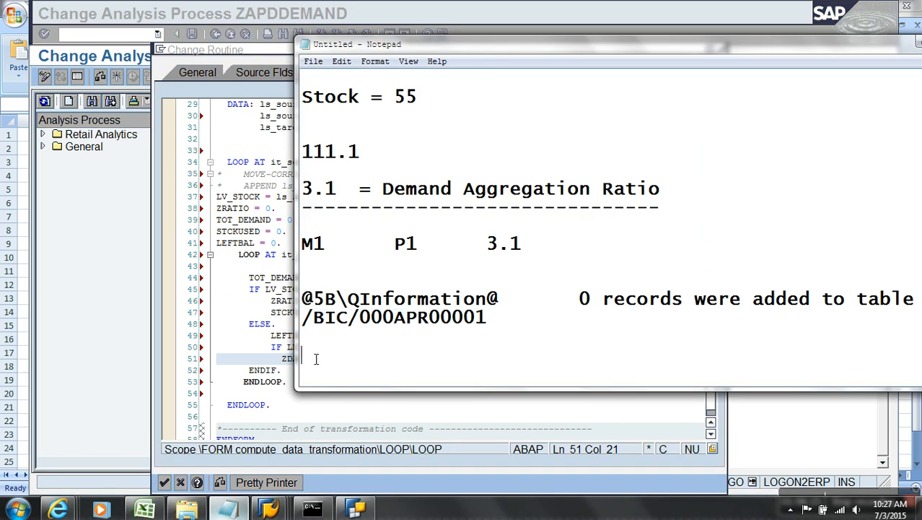
pyautogui.write('1/7')
pyautogui.press('Return')
pyautogui.press('Return')
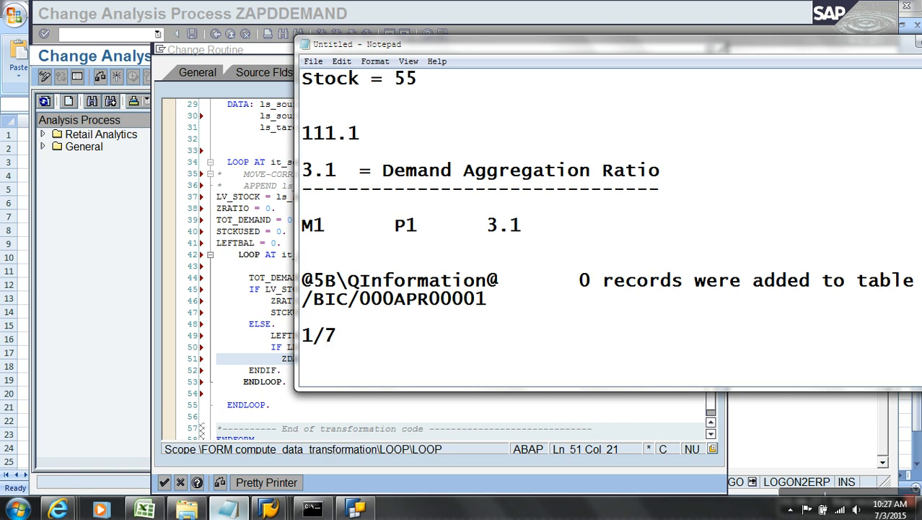
# - Calculate 1 divided by 7 in Calculator and return to the SAP routine
pyautogui.click(26, 500)
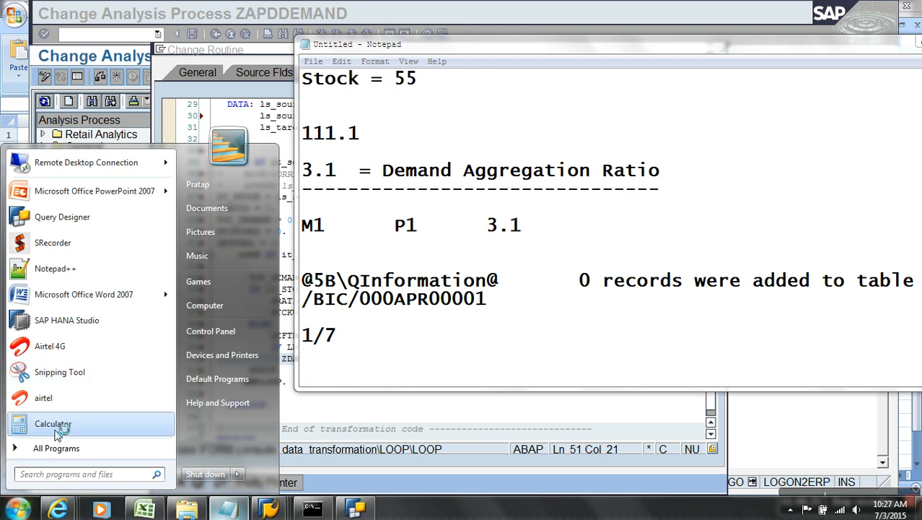
pyautogui.click(52, 424)
pyautogui.click(146, 262)
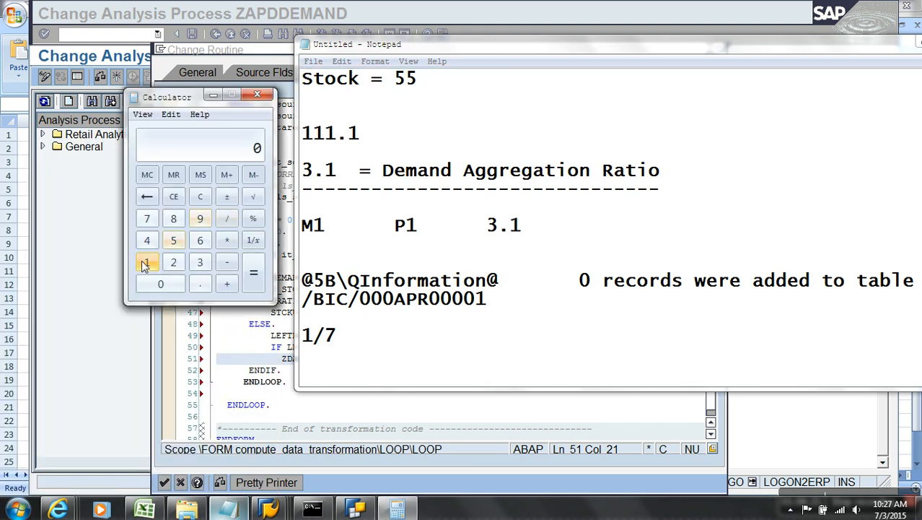
pyautogui.click(226, 219)
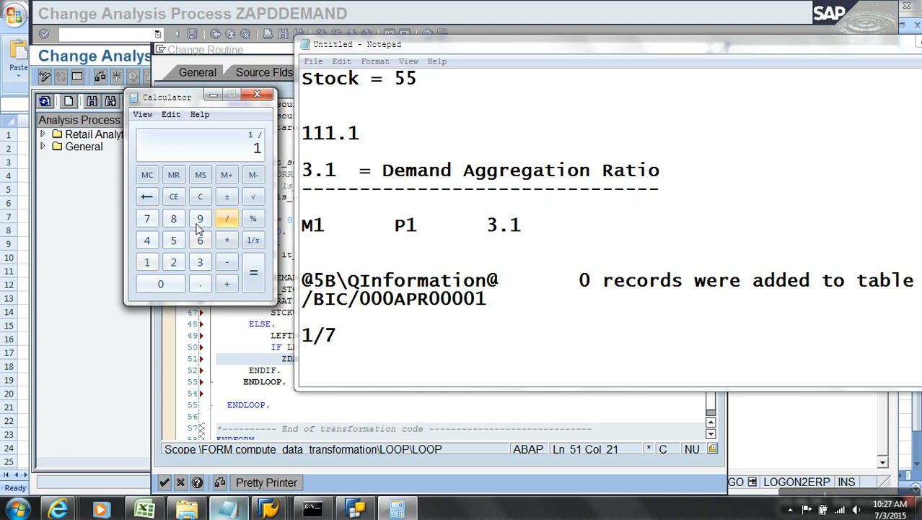
pyautogui.click(147, 219)
pyautogui.click(250, 283)
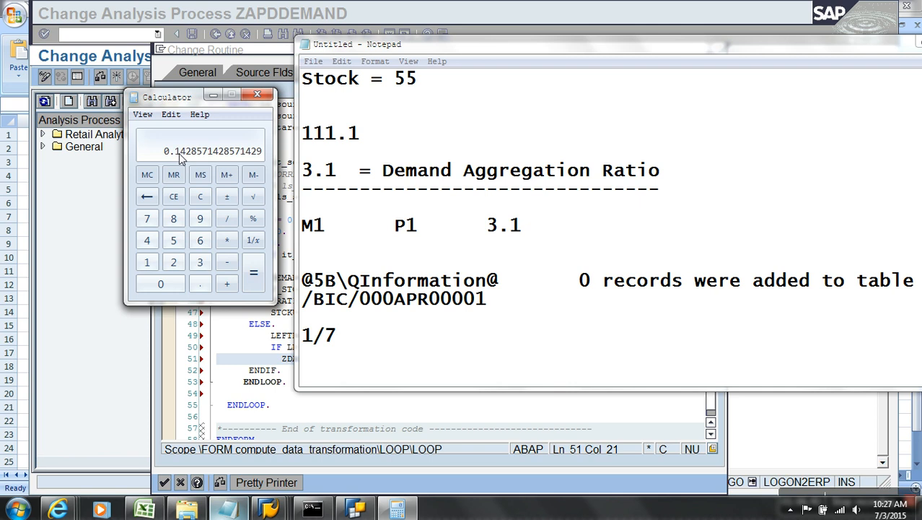
pyautogui.click(114, 393)
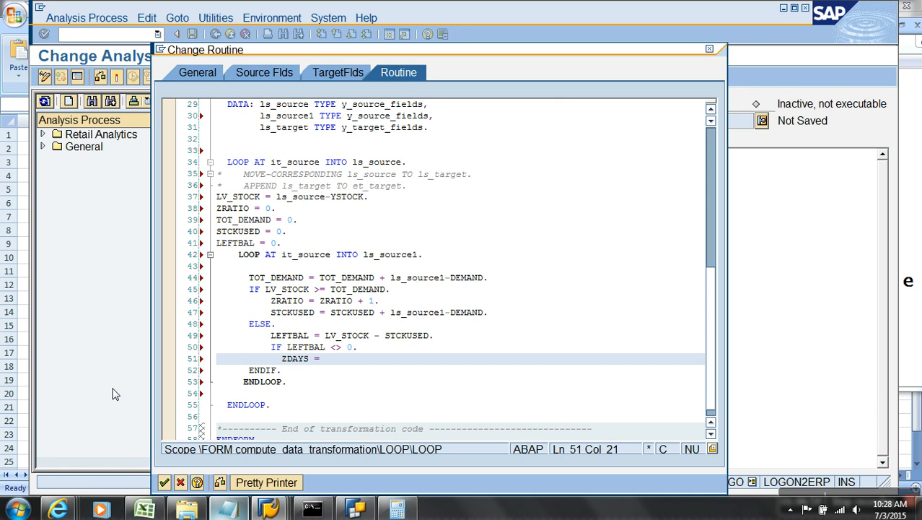
# - Complete the expression of the ZDAYS assignment as MOD ( LEFTBAL / ls_source1-DEMAND ), copying both operands from the lines above
pyautogui.write('MOED')
pyautogui.press('BackSpace')
pyautogui.press('BackSpace')
pyautogui.write('D (')
pyautogui.moveTo(309, 336); pyautogui.dragTo(271, 336)
pyautogui.hotkey('ctrl', 'c')
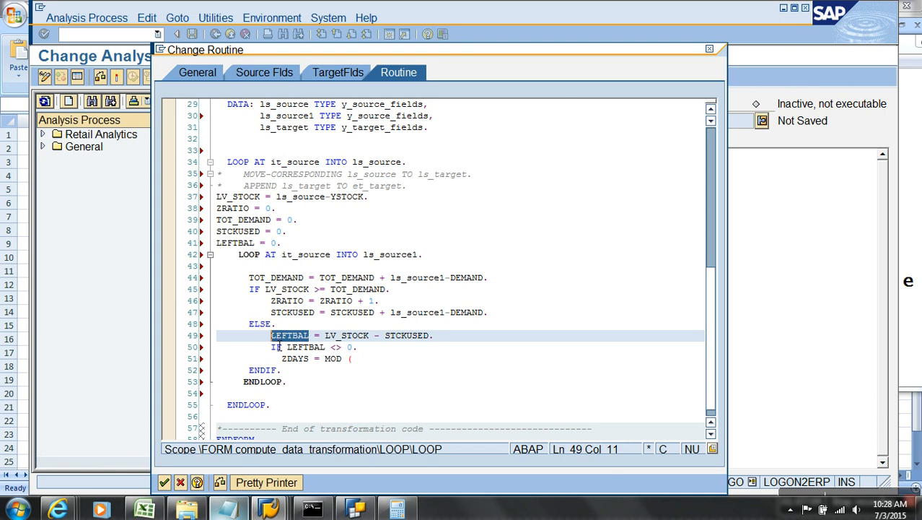
pyautogui.click(396, 366)
pyautogui.hotkey('ctrl', 'v')
pyautogui.write('/')
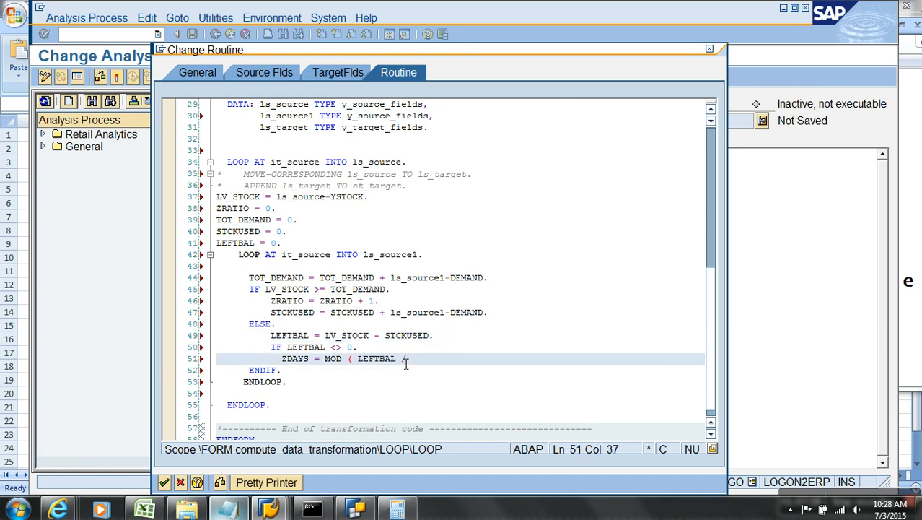
pyautogui.moveTo(391, 315); pyautogui.dragTo(487, 314)
pyautogui.hotkey('ctrl', 'c')
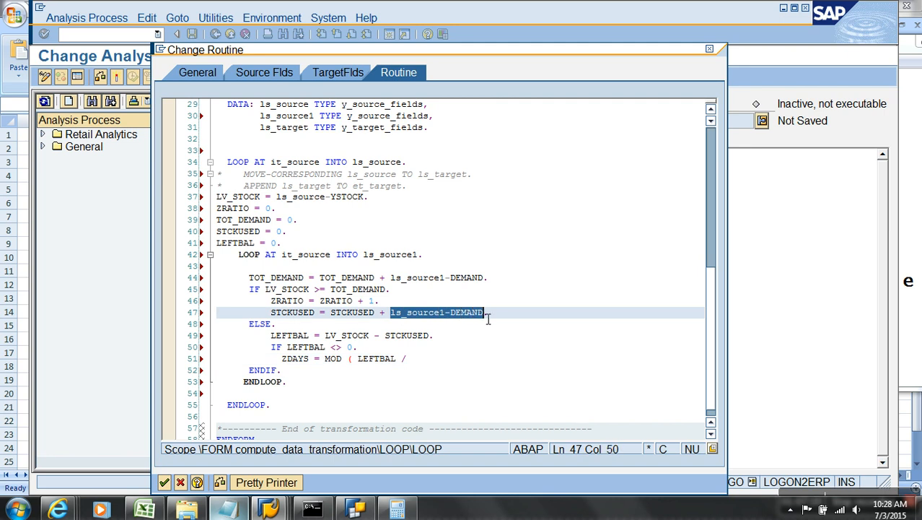
pyautogui.click(440, 360)
pyautogui.hotkey('ctrl', 'v')
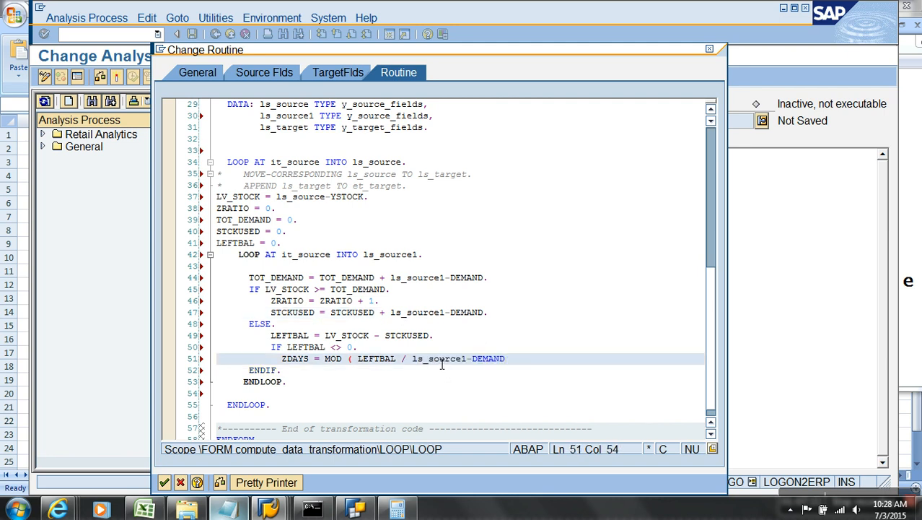
pyautogui.write(')')
# - Close the inner IF LEFTBAL block with ENDIF. on a new line below the ZDAYS assignment
pyautogui.press('Return')
pyautogui.press('BackSpace')
pyautogui.press('BackSpace')
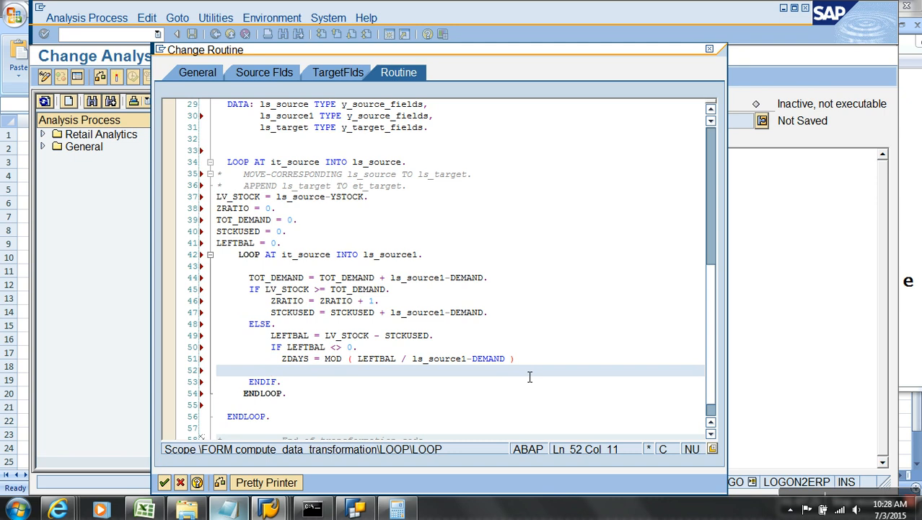
pyautogui.write('ENDIF.')
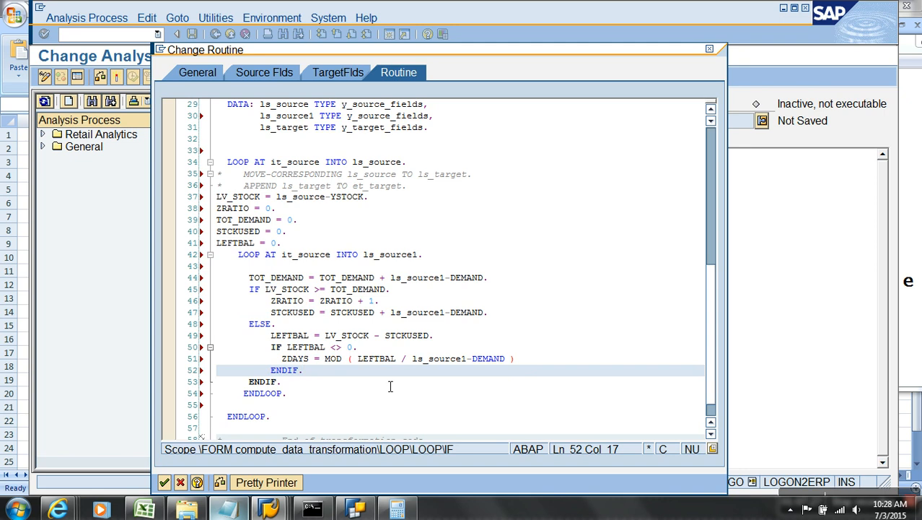
# - On the empty line after the inner ENDLOOP, enter ZDMDRATIO = ZRATIO
pyautogui.click(320, 409)
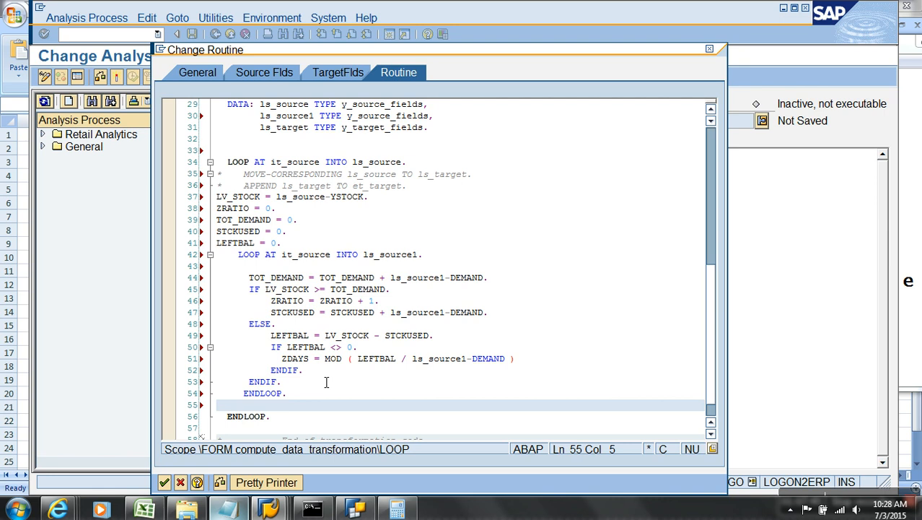
pyautogui.write('Z')
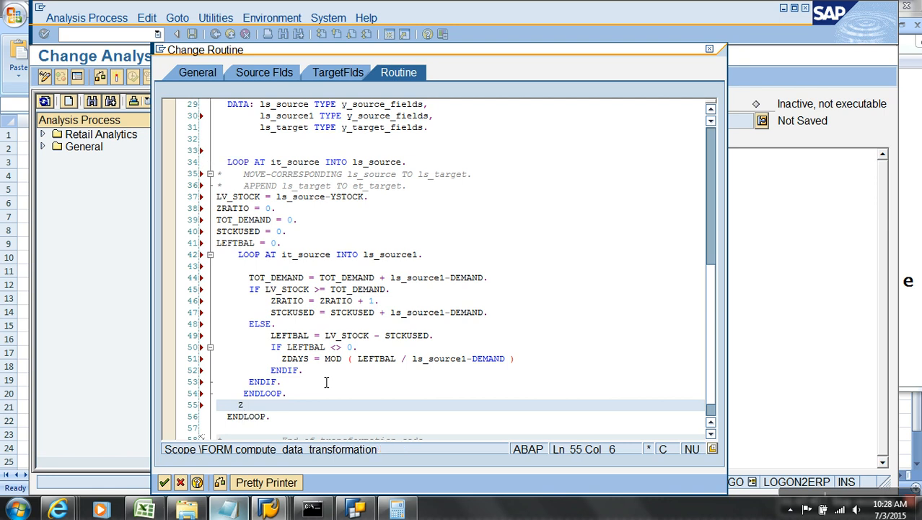
pyautogui.write('DMRATIO =  ZRAT')
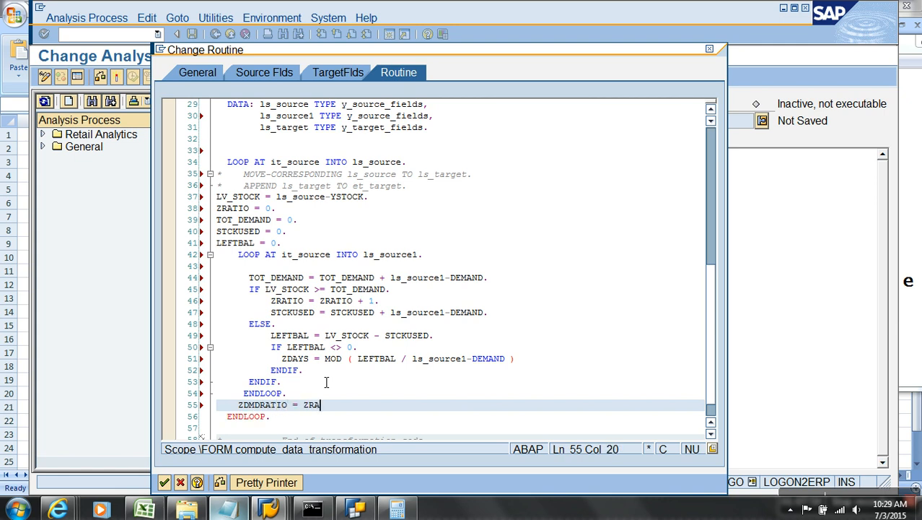
pyautogui.write('O')
# - Replace MOD with ROUND in the ZDAYS expression and add the argument , 1 after ls_source1-DEMAND
pyautogui.click(358, 360)
pyautogui.press('BackSpace')
pyautogui.press('BackSpace')
pyautogui.press('BackSpace')
pyautogui.press('BackSpace')
pyautogui.press('BackSpace')
pyautogui.press('BackSpace')
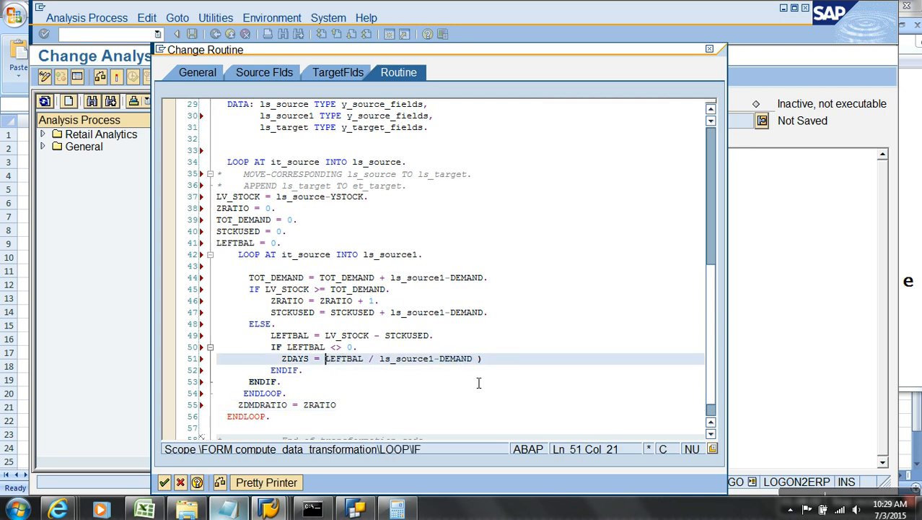
pyautogui.write('ROUND')
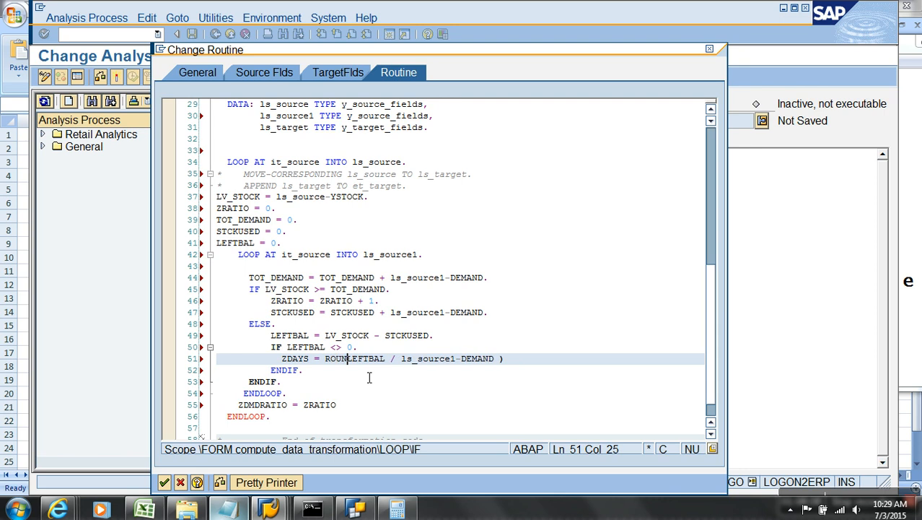
pyautogui.write('(')
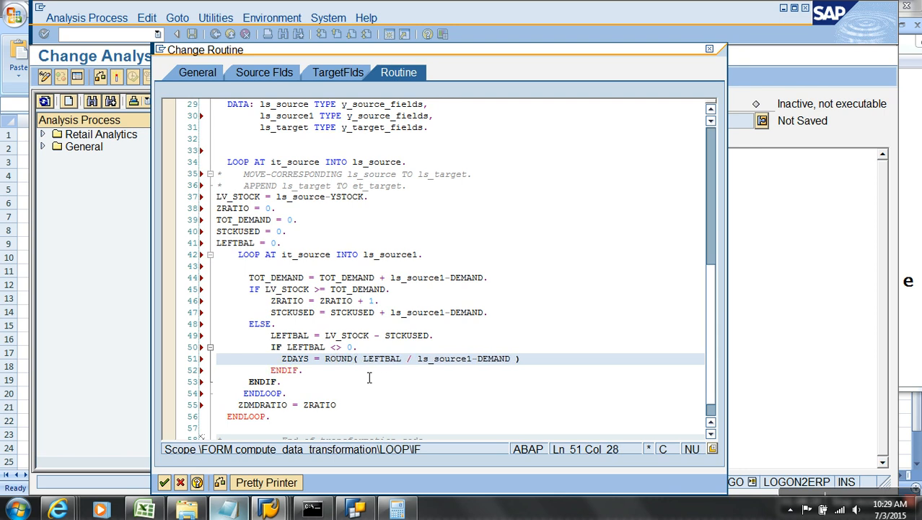
pyautogui.click(353, 359)
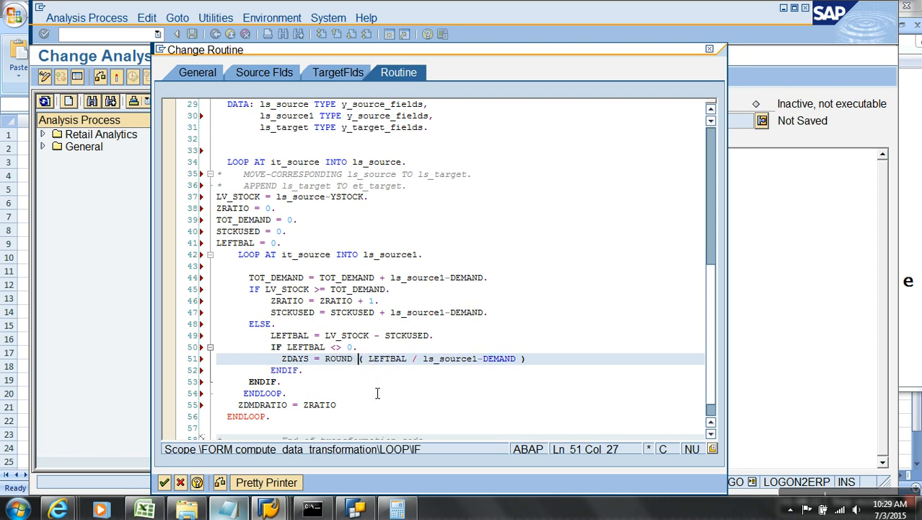
pyautogui.click(520, 359)
pyautogui.write(', 1')
# - Remove ROUND and both parentheses from the ZDAYS expression, and end the statement with a period after , 1
pyautogui.click(501, 395)
pyautogui.click(347, 360)
pyautogui.doubleClick(347, 359)
pyautogui.click(326, 359)
pyautogui.click(336, 360)
pyautogui.click(517, 359)
pyautogui.moveTo(559, 367); pyautogui.dragTo(370, 365)
pyautogui.click(369, 360)
pyautogui.press('BackSpace')
pyautogui.press('BackSpace')
pyautogui.press('BackSpace')
pyautogui.press('BackSpace')
pyautogui.press('BackSpace')
pyautogui.press('BackSpace')
pyautogui.press('BackSpace')
pyautogui.press('BackSpace')
pyautogui.click(521, 367)
pyautogui.press('BackSpace')
pyautogui.write('.')
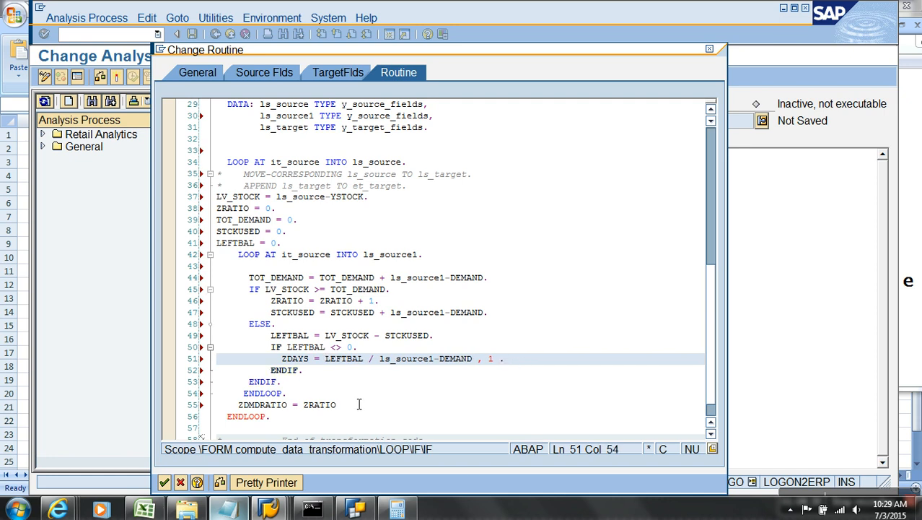
# - Extend the ZDMDRATIO assignment with + ZDAYS and close the statement with a period
pyautogui.click(358, 409)
pyautogui.write('+')
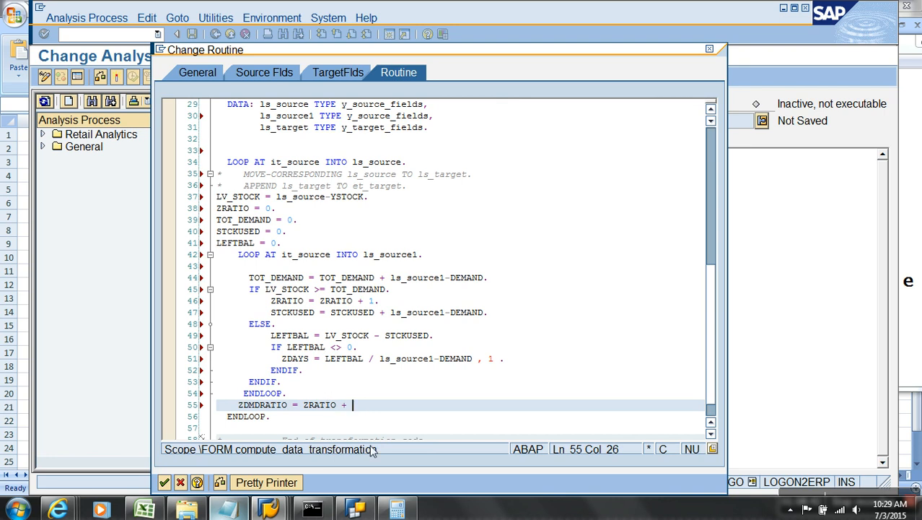
pyautogui.write(' ZDAYS')
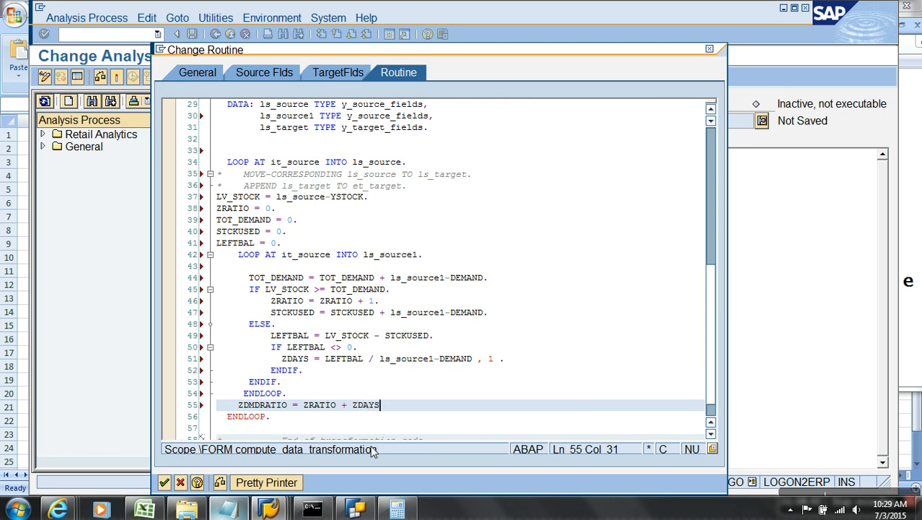
pyautogui.write('.')
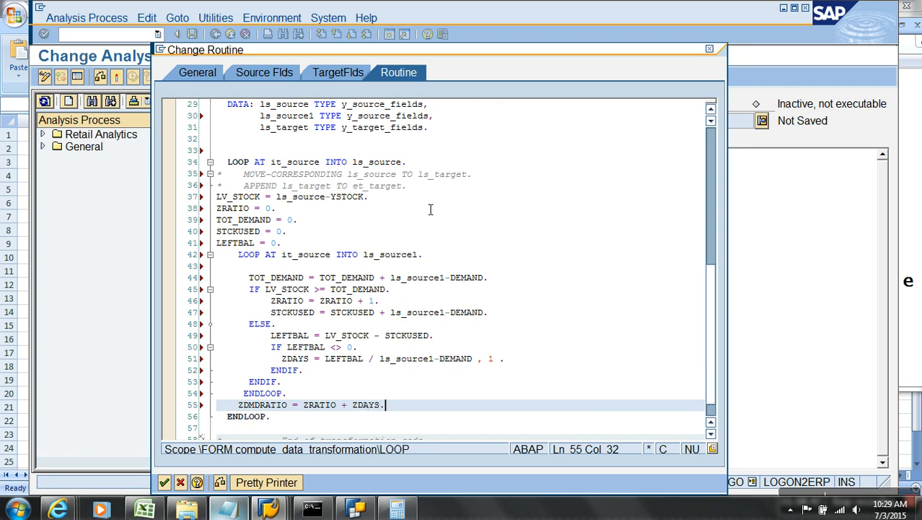
pyautogui.click(417, 168)
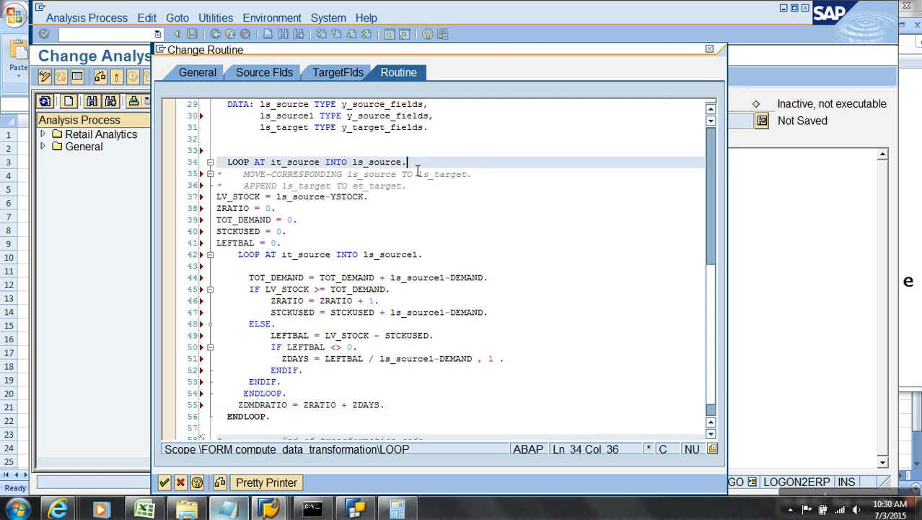
pyautogui.click(424, 256)
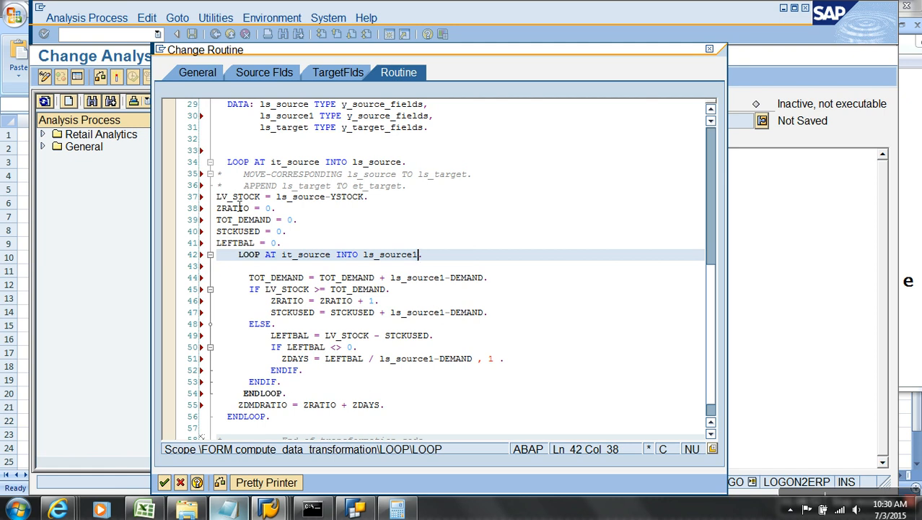
pyautogui.click(406, 165)
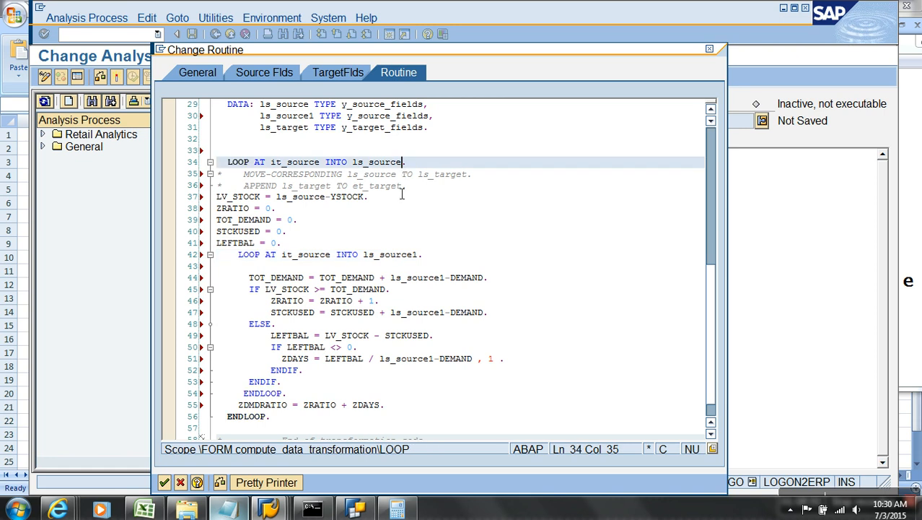
pyautogui.scroll(-1, 402, 194)
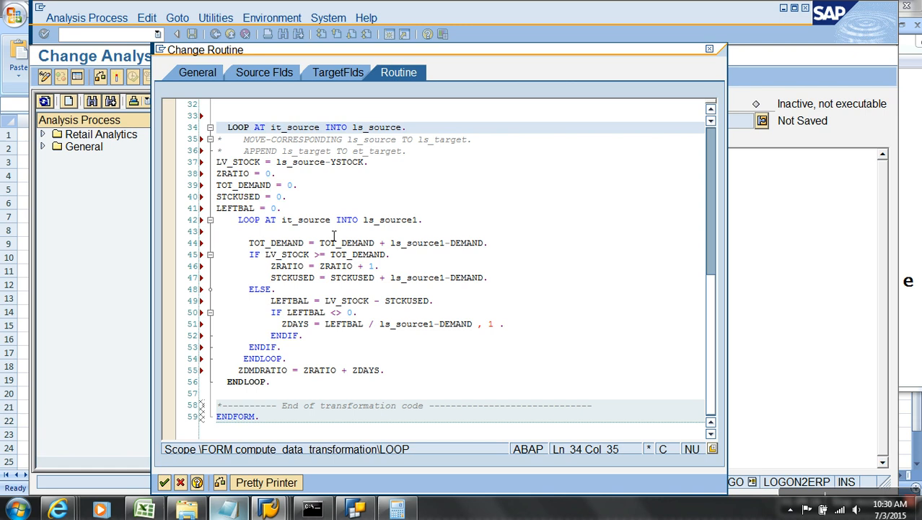
# - Move Plant and Material Number from the routine's source fields to its grouping fields, and display the target fields
pyautogui.click(264, 70)
pyautogui.click(342, 347)
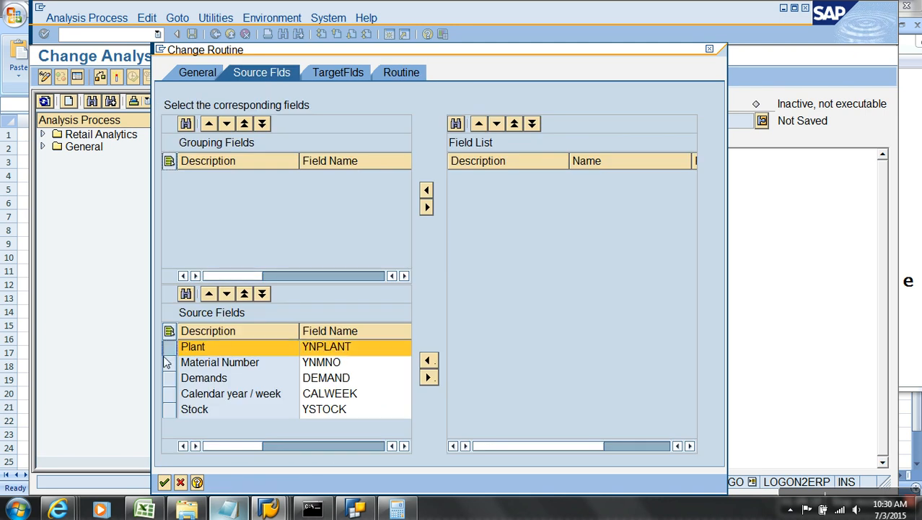
pyautogui.click(376, 364)
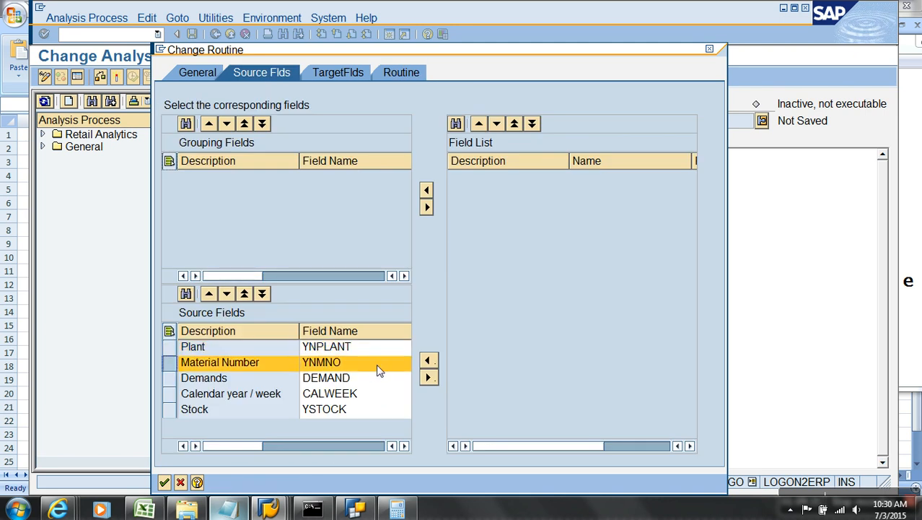
pyautogui.keyDown('ctrl'); pyautogui.click(183, 351); pyautogui.keyUp('ctrl')
pyautogui.click(427, 376)
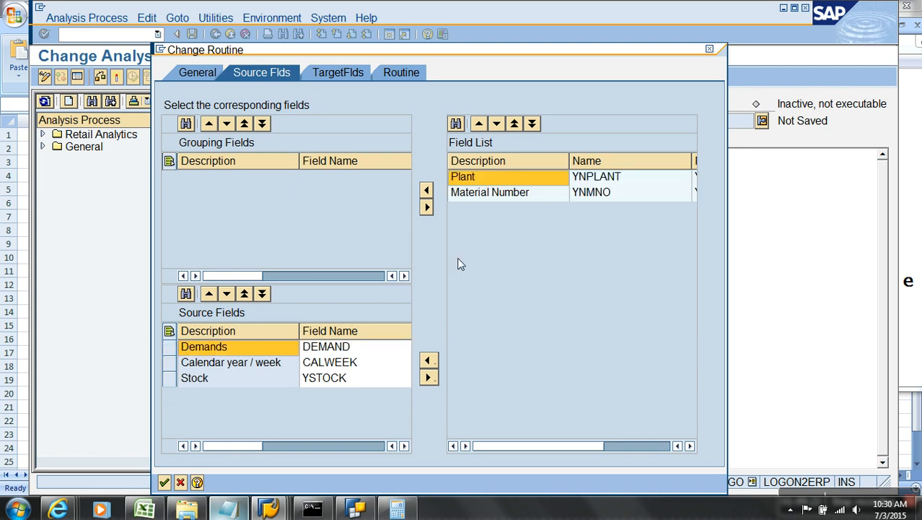
pyautogui.click(427, 191)
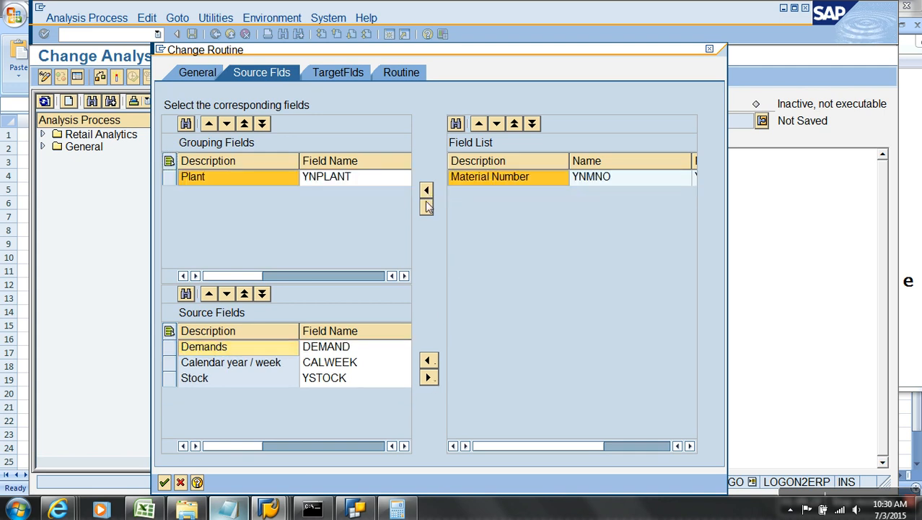
pyautogui.click(426, 190)
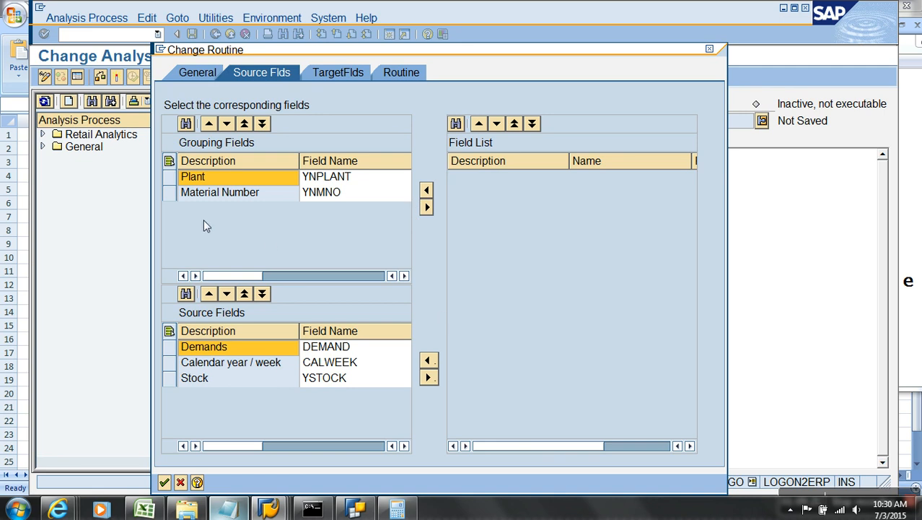
pyautogui.click(310, 74)
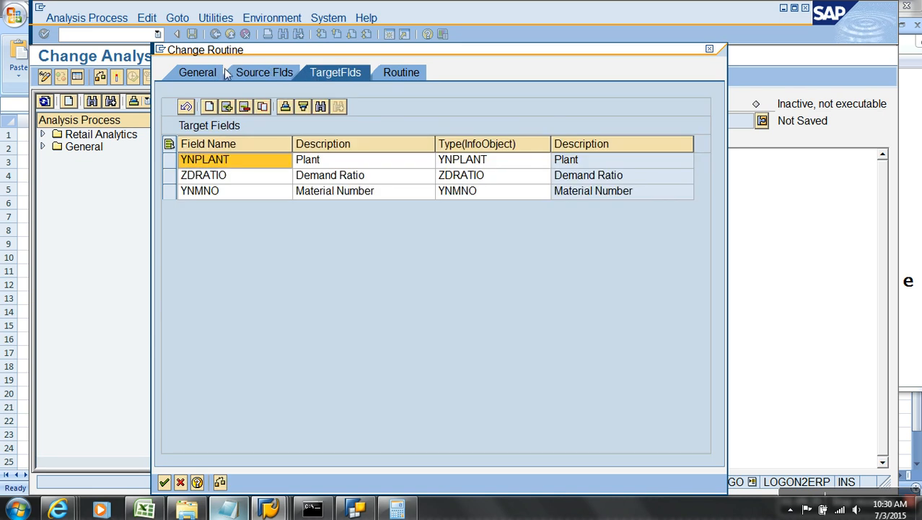
# - Move Plant and Material Number from the routine's grouping fields back to its source fields
pyautogui.click(247, 74)
pyautogui.keyDown('shift'); pyautogui.click(173, 195); pyautogui.keyUp('shift')
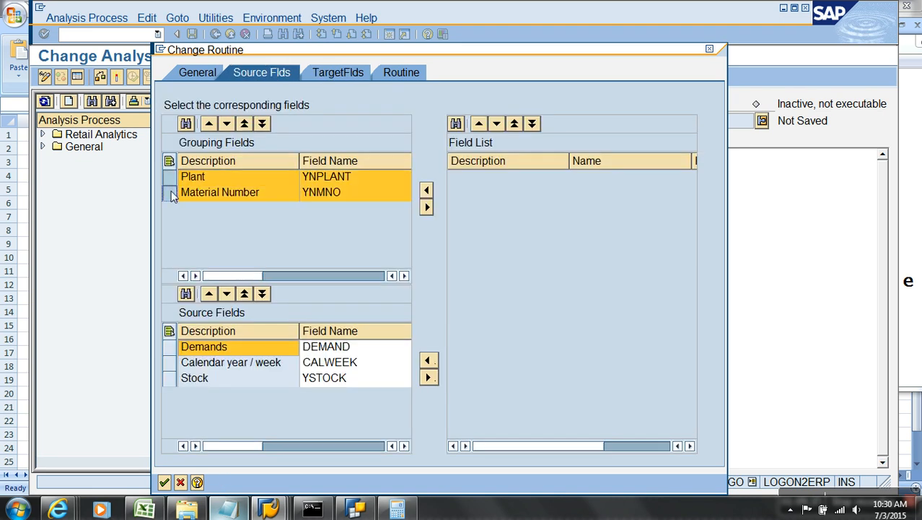
pyautogui.click(427, 206)
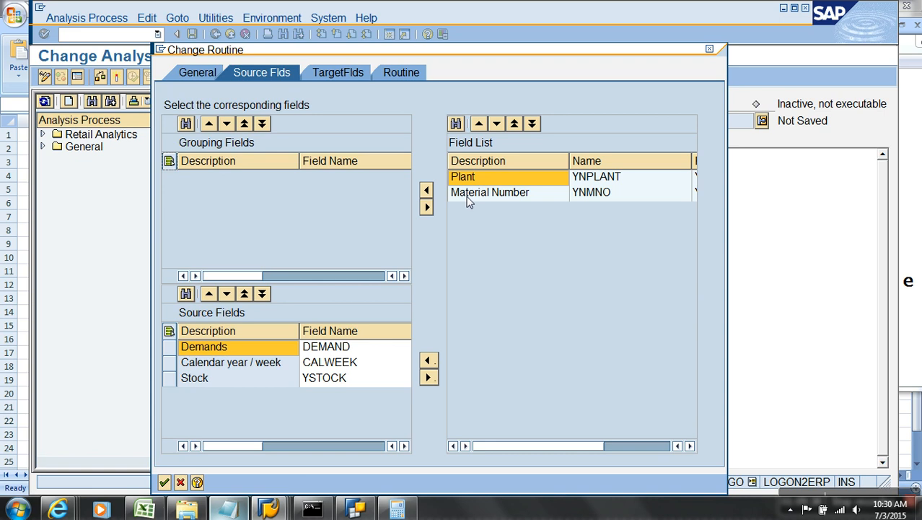
pyautogui.keyDown('shift'); pyautogui.click(469, 192); pyautogui.keyUp('shift')
pyautogui.click(427, 360)
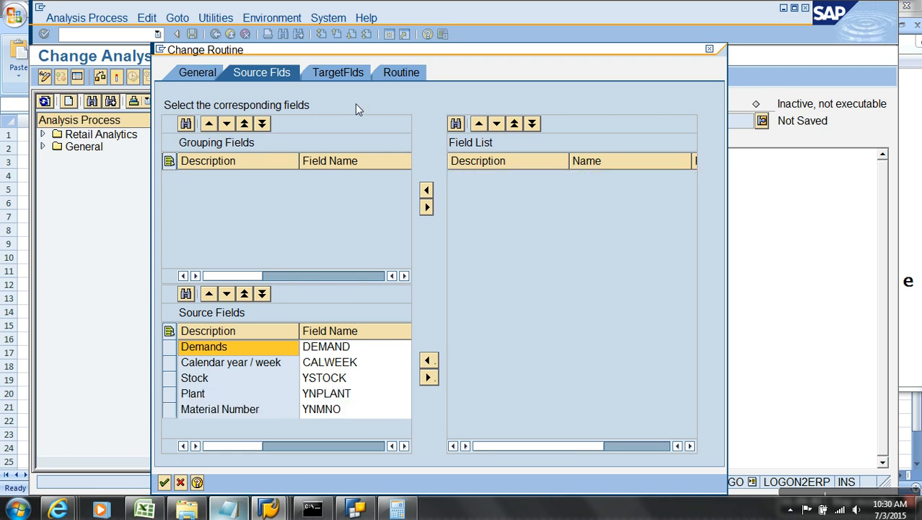
# - Remove the , 1 argument from the ZDAYS expression in the routine code, keeping the closing period
pyautogui.click(353, 75)
pyautogui.click(399, 74)
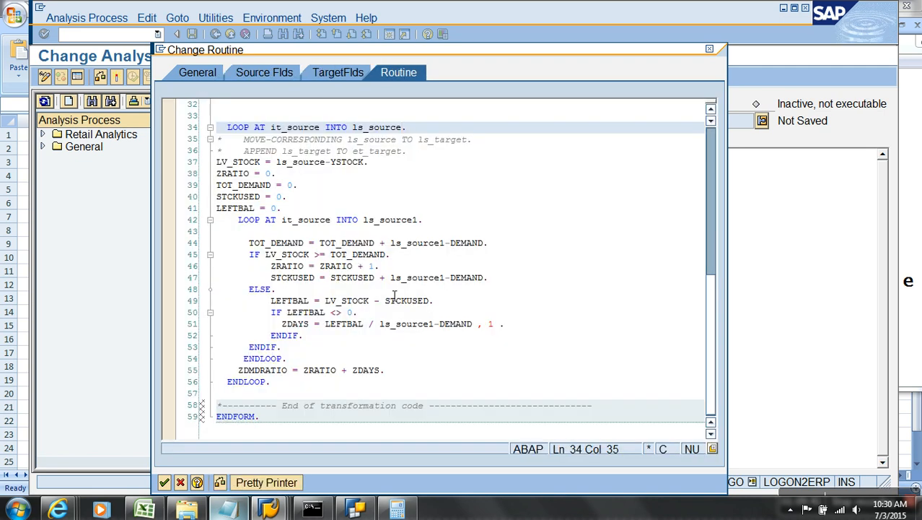
pyautogui.click(411, 348)
pyautogui.click(419, 130)
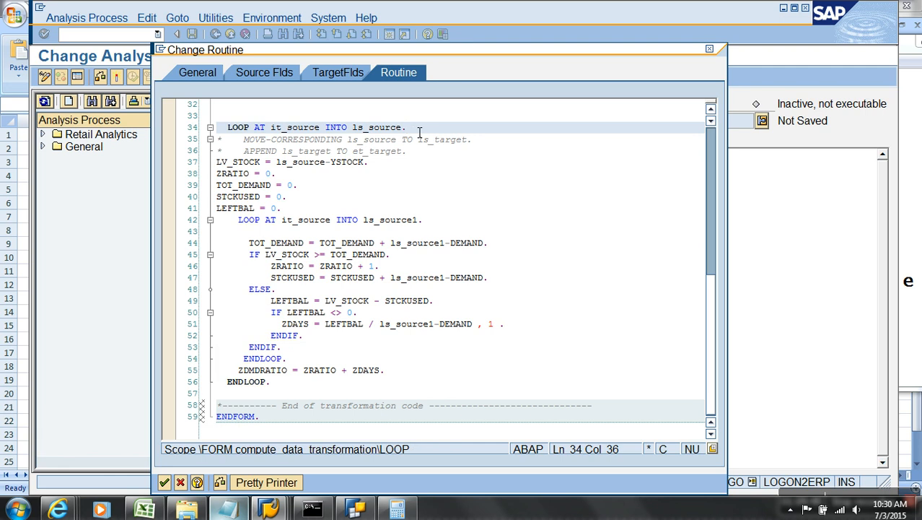
pyautogui.click(534, 294)
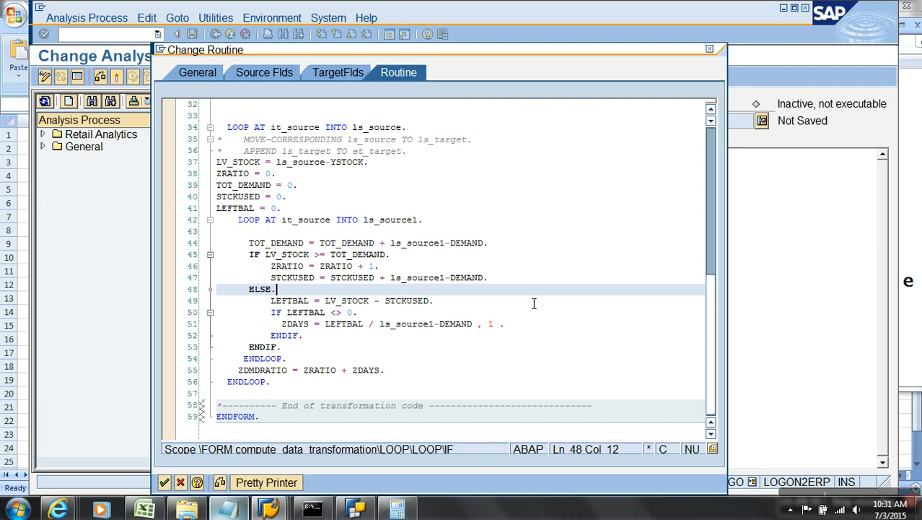
pyautogui.click(508, 328)
pyautogui.press('Left')
pyautogui.press('BackSpace')
pyautogui.press('BackSpace')
pyautogui.press('BackSpace')
pyautogui.press('BackSpace')
pyautogui.press('Left')
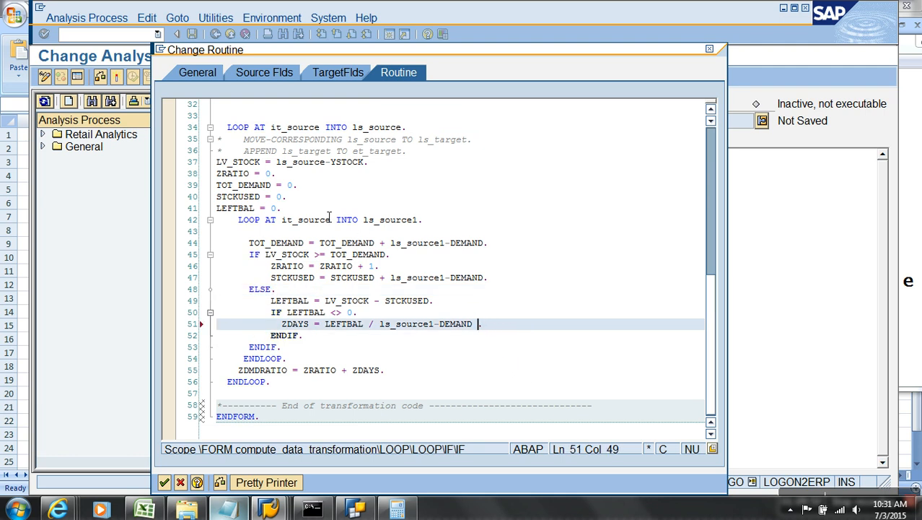
# - Initialize ZDMDRATIO with = 0. on a new line after the LEFTBAL assignment
pyautogui.moveTo(288, 372); pyautogui.dragTo(238, 373)
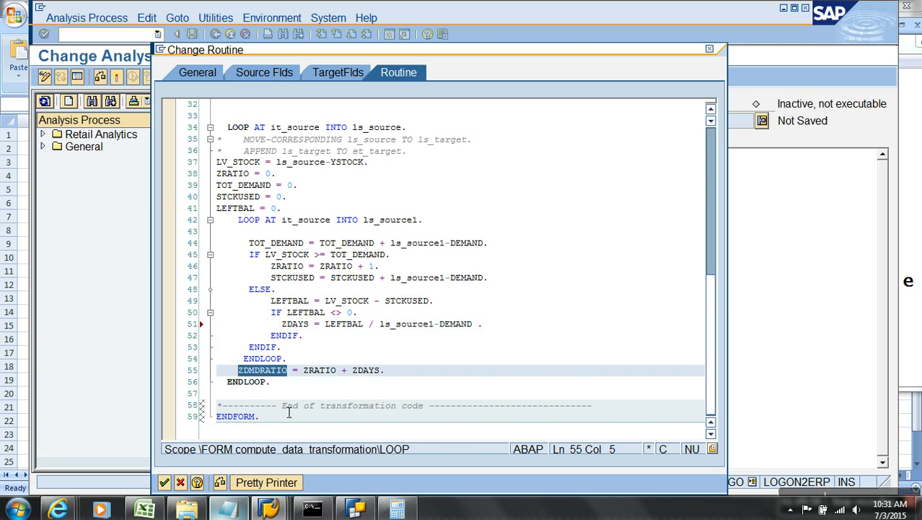
pyautogui.hotkey('ctrl', 'c')
pyautogui.click(293, 209)
pyautogui.press('Return')
pyautogui.hotkey('ctrl', 'v')
pyautogui.write('= 0.')
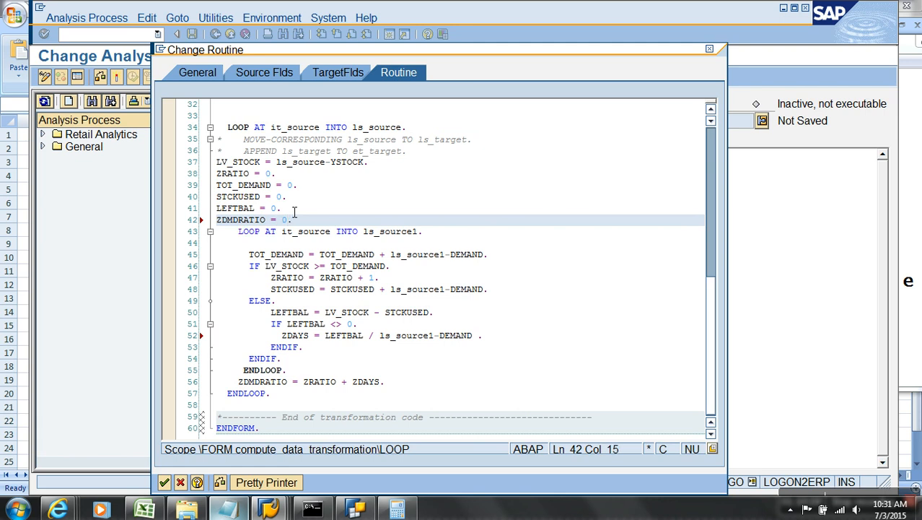
# - Start a DATA : statement below the ls_target declaration and copy the ZRATIO through ZDMDRATIO zero assignments into it
pyautogui.scroll(3, 294, 212)
pyautogui.click(281, 209)
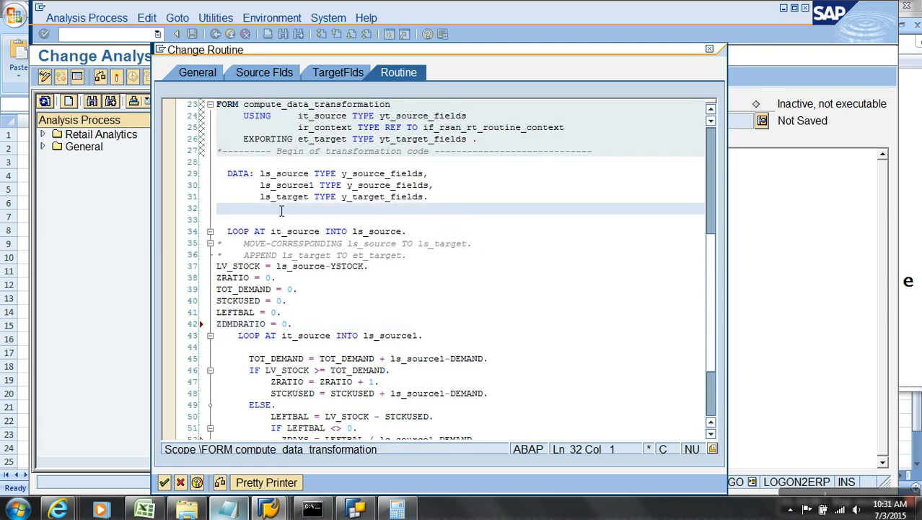
pyautogui.press('Return')
pyautogui.write('DATA :')
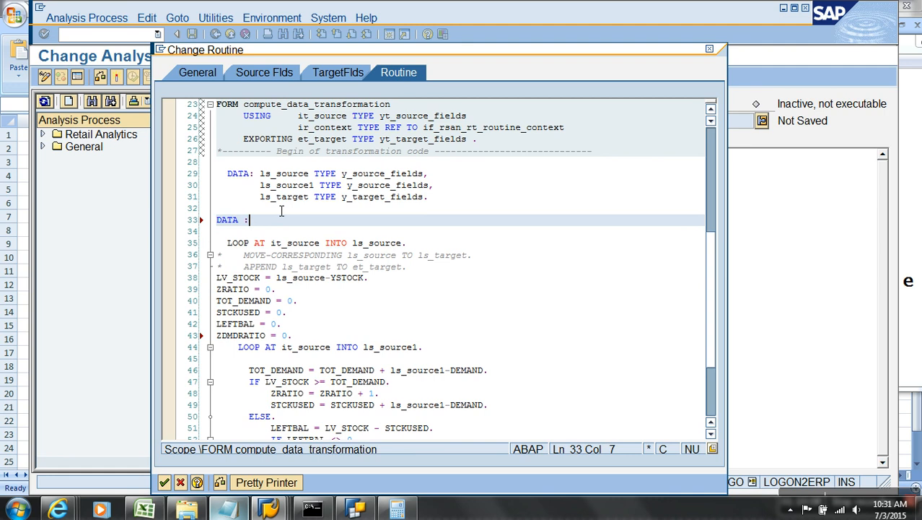
pyautogui.moveTo(295, 336); pyautogui.dragTo(202, 296)
pyautogui.hotkey('ctrl', 'c')
pyautogui.click(279, 221)
pyautogui.hotkey('ctrl', 'v')
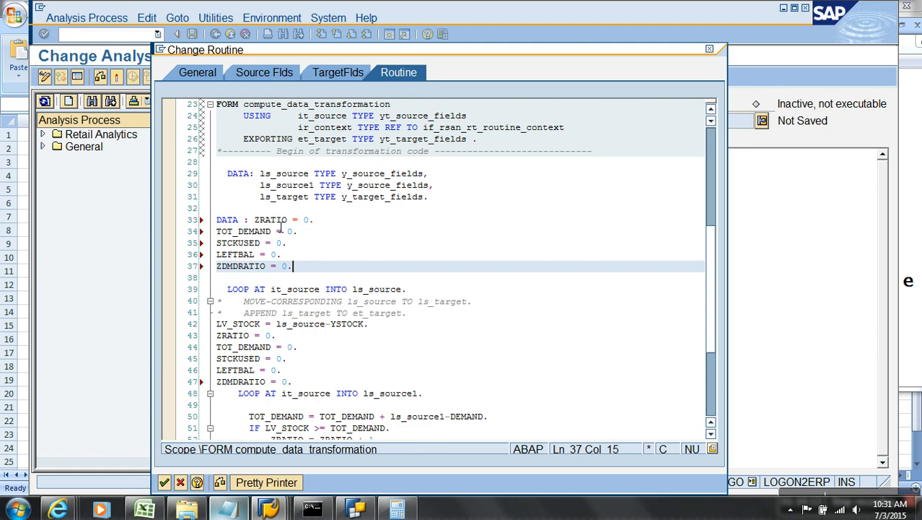
# - Replace ZRATIO's zero assignment in the DATA statement with TYPE I and a comma
pyautogui.moveTo(318, 221); pyautogui.dragTo(288, 221)
pyautogui.press('Delete')
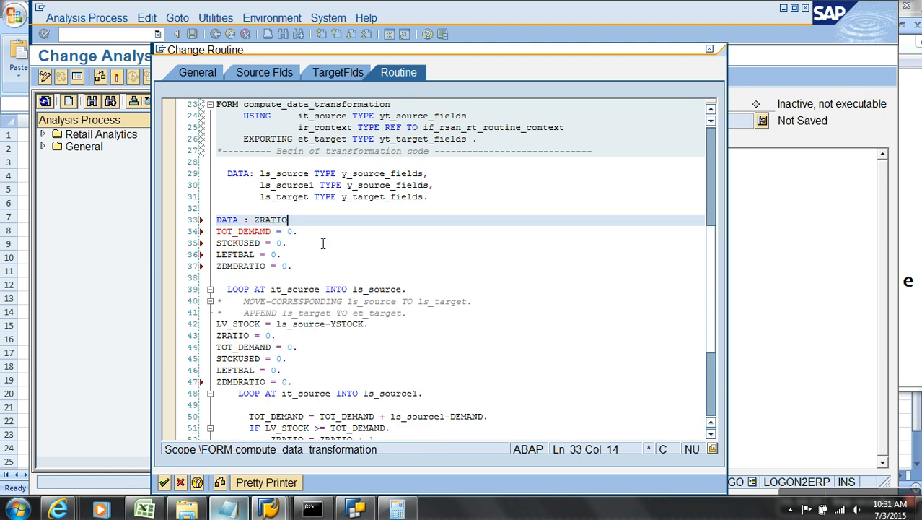
pyautogui.write('TYPE ')
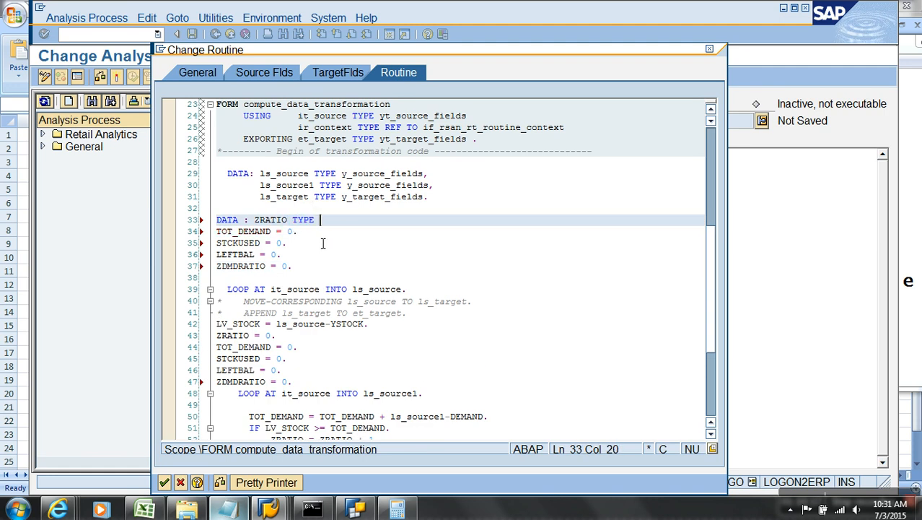
pyautogui.write('INTEGER')
pyautogui.press('BackSpace')
pyautogui.press('BackSpace')
pyautogui.press('BackSpace')
pyautogui.press('BackSpace')
pyautogui.press('BackSpace')
pyautogui.press('BackSpace')
pyautogui.write(',')
# - Replace the copied zero assignments of TOT_DEMAND, STCKUSED, LEFTBAL and ZDMDRATIO in the DATA statement with TYPE I and a comma
pyautogui.moveTo(292, 227)
pyautogui.mouseDown()
pyautogui.moveTo(325, 229)
pyautogui.moveTo(337, 243)
pyautogui.moveTo(280, 235)
pyautogui.mouseUp()
pyautogui.hotkey('ctrl', 'v')
pyautogui.moveTo(289, 243); pyautogui.dragTo(274, 269)
pyautogui.hotkey('ctrl', 'v')
pyautogui.hotkey('ctrl', 'v')
pyautogui.hotkey('ctrl', 'v')
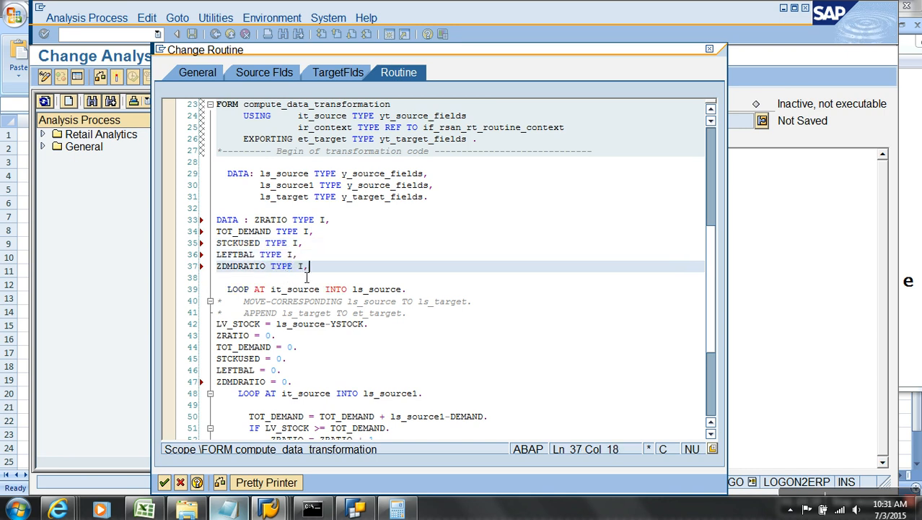
# - Change the type of ZDMDRATIO in the DATA statement to P
pyautogui.press('BackSpace')
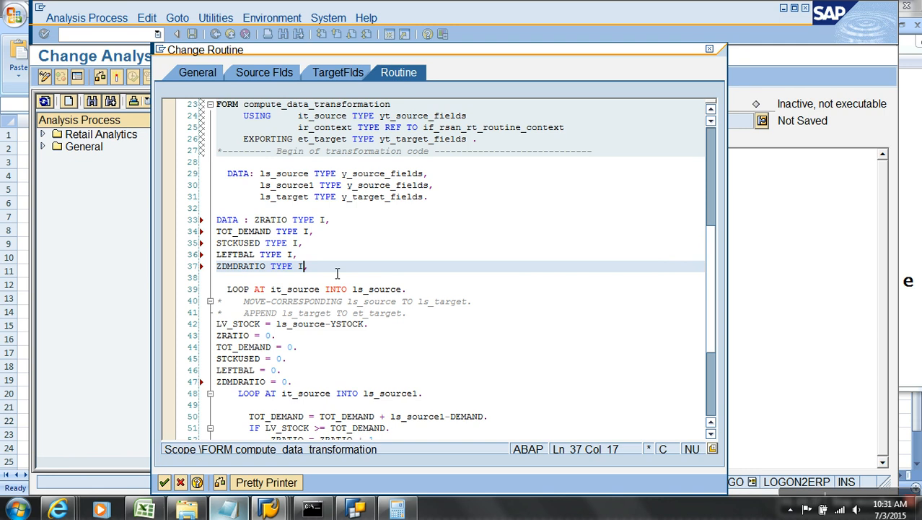
pyautogui.press('BackSpace')
pyautogui.write('DEC')
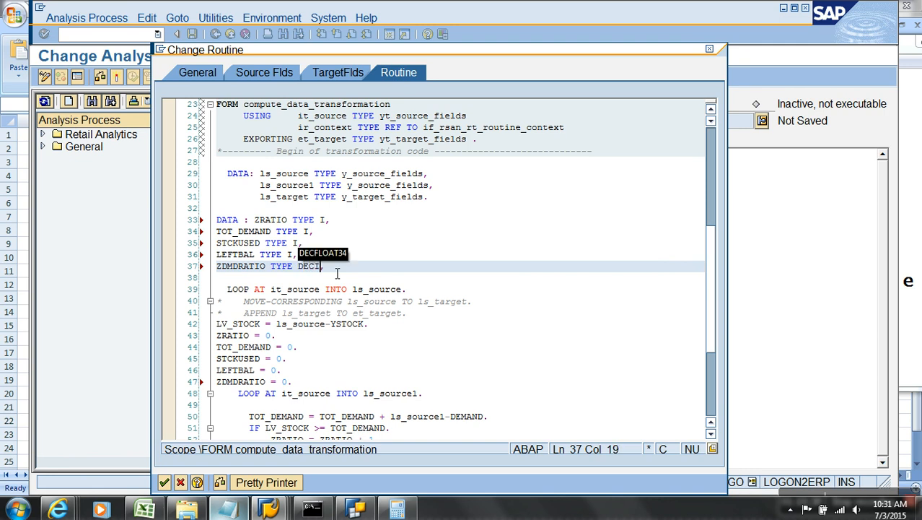
pyautogui.write('I')
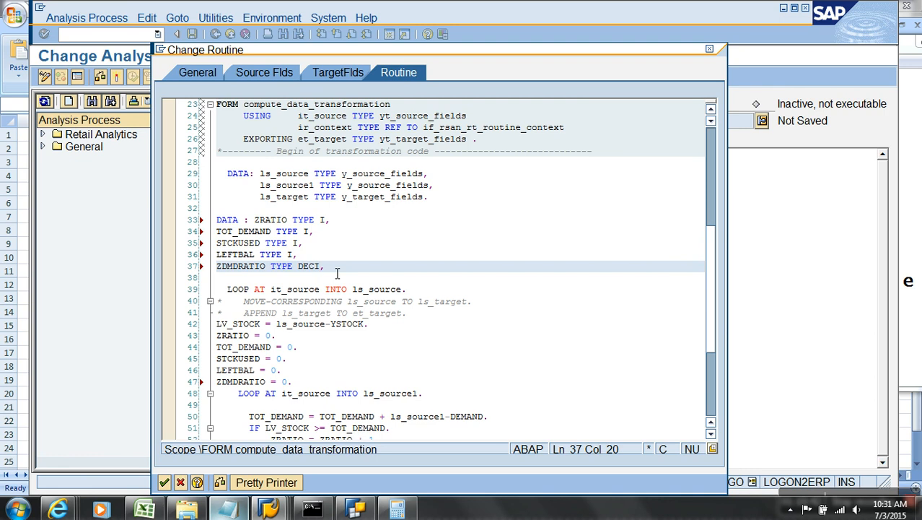
pyautogui.press('BackSpace')
pyautogui.press('BackSpace')
pyautogui.press('BackSpace')
pyautogui.press('BackSpace')
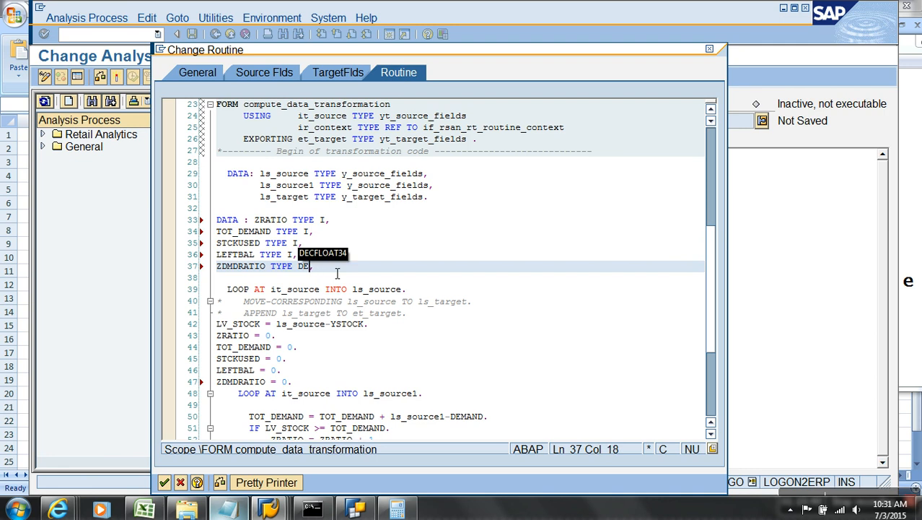
pyautogui.write('P')
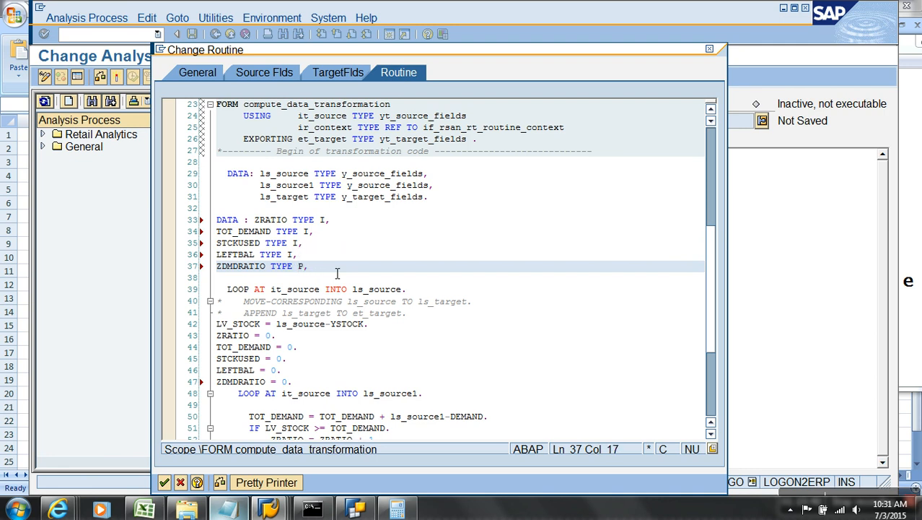
# - Complete the ZDMDRATIO declaration as TYPE P(10) DECIMALS 3
pyautogui.write(' DEC')
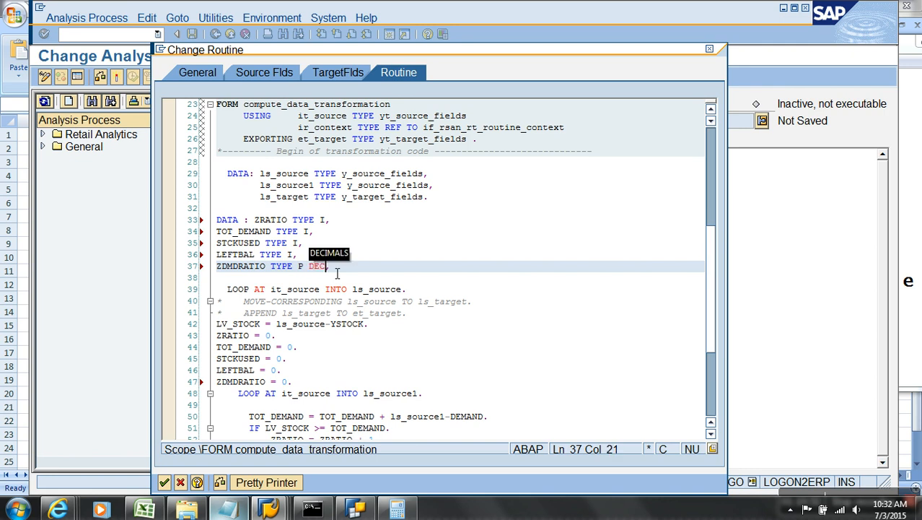
pyautogui.press('BackSpace')
pyautogui.press('BackSpace')
pyautogui.press('BackSpace')
pyautogui.press('BackSpace')
pyautogui.write('3 DECIMALS')
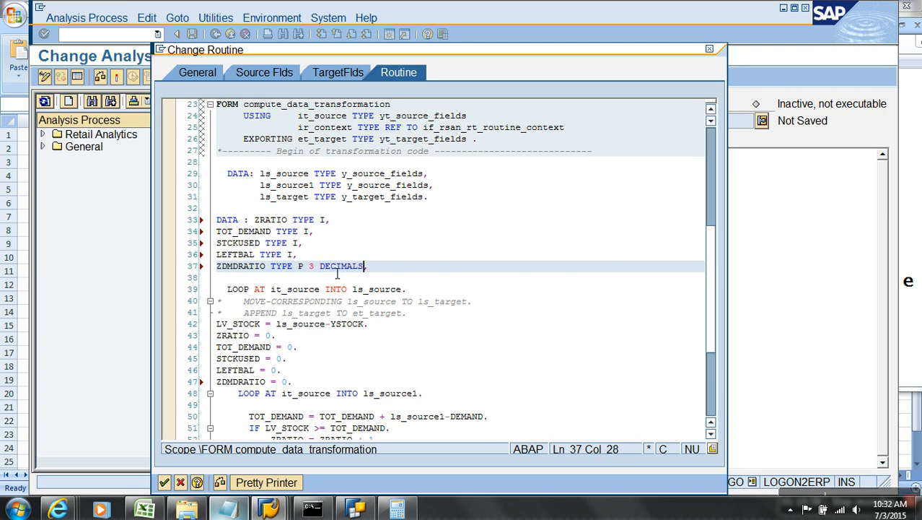
pyautogui.write(' 3')
pyautogui.click(322, 268)
pyautogui.press('BackSpace')
pyautogui.press('BackSpace')
pyautogui.click(368, 268)
pyautogui.click(306, 267)
pyautogui.write('(10)')
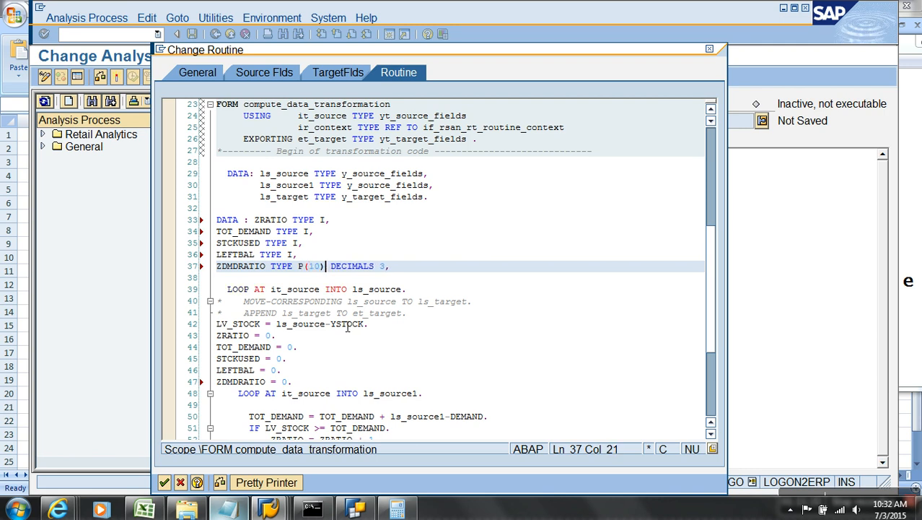
pyautogui.click(429, 269)
pyautogui.scroll(-1, 429, 270)
pyautogui.click(315, 254)
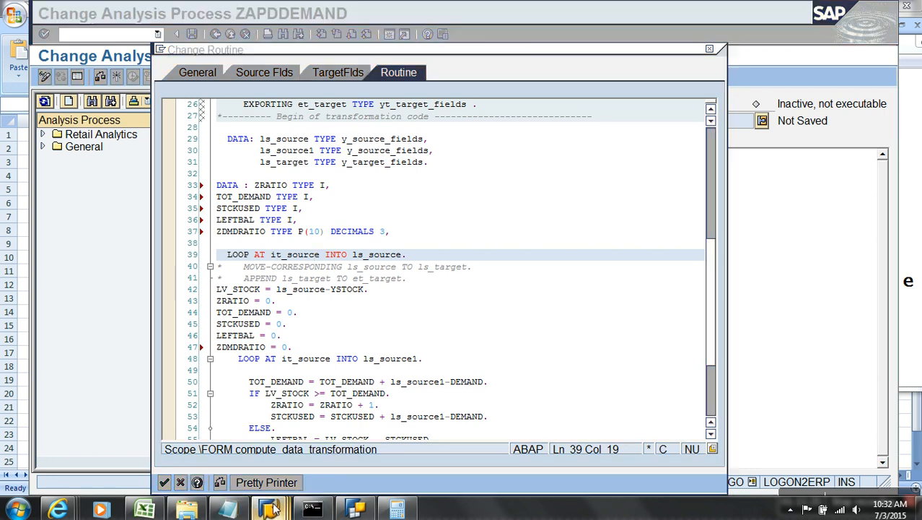
# - Switch to the Edit InfoObjects session, run transaction /NSE38, and open program ztest_insert for changing
pyautogui.moveTo(273, 508)
pyautogui.click(807, 452)
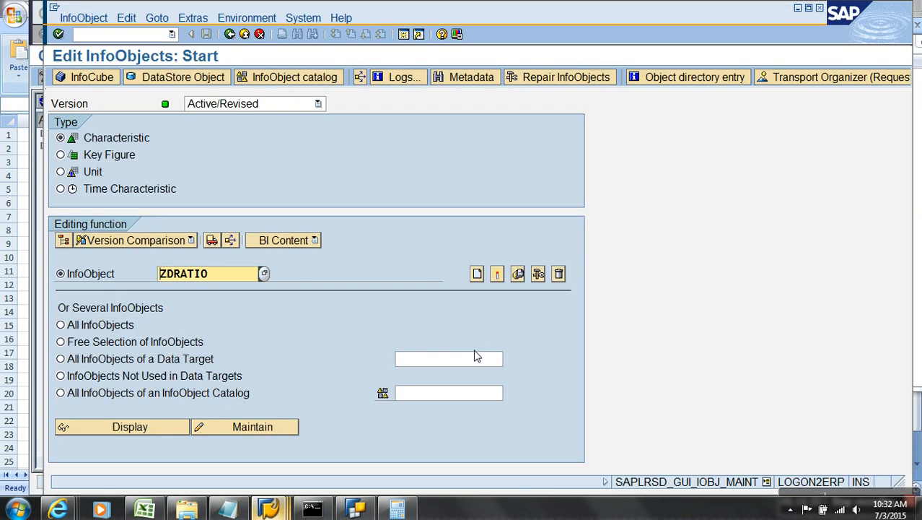
pyautogui.click(153, 36)
pyautogui.write('/NSE38')
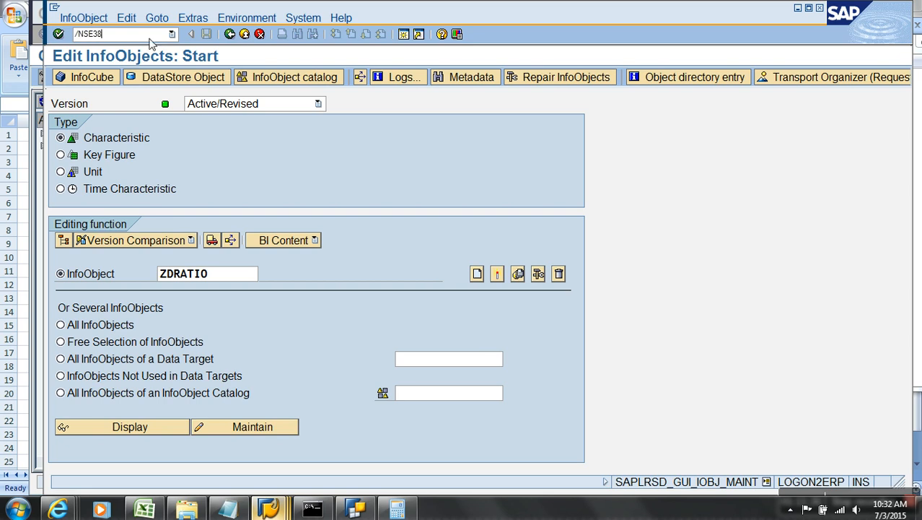
pyautogui.press('Return')
pyautogui.write('Z')
pyautogui.click(199, 153)
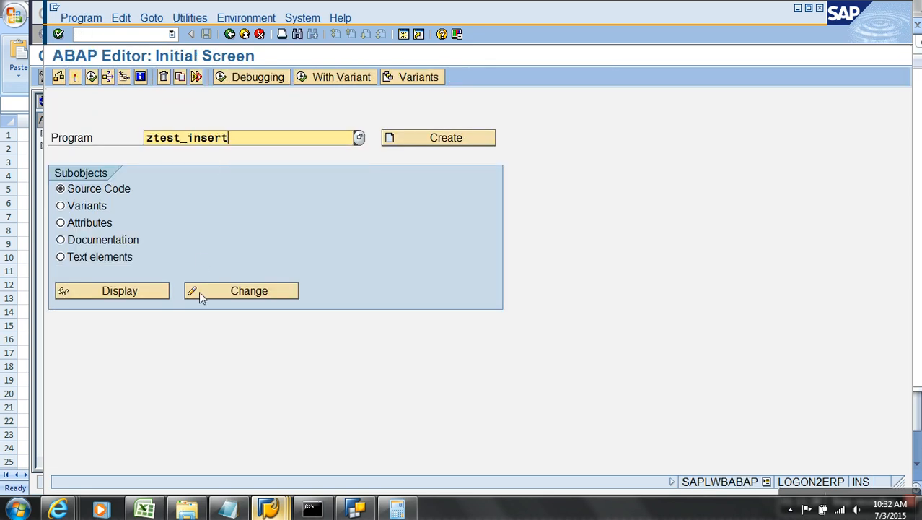
pyautogui.click(203, 289)
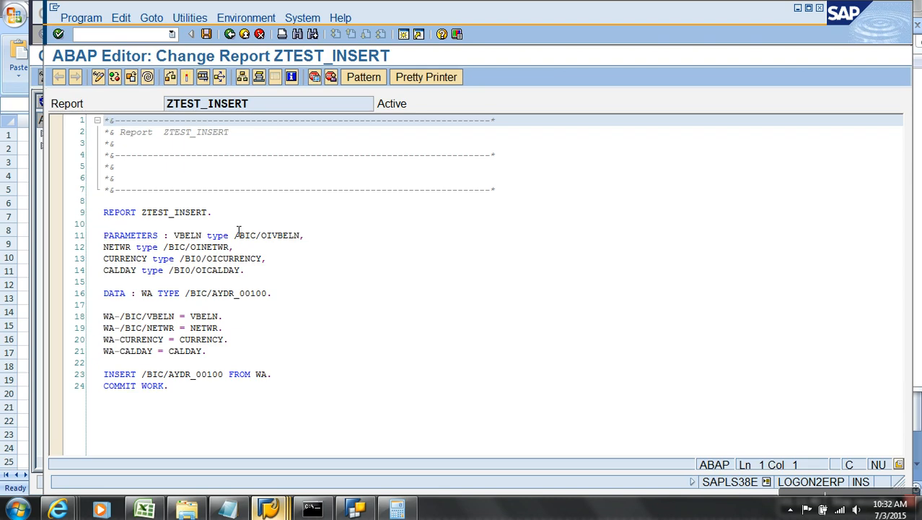
# - Insert a new line above the PARAMETERS statement declaring DATA : ZDEC TYPE P(10
pyautogui.click(238, 228)
pyautogui.press('Return')
pyautogui.write('DATA ')
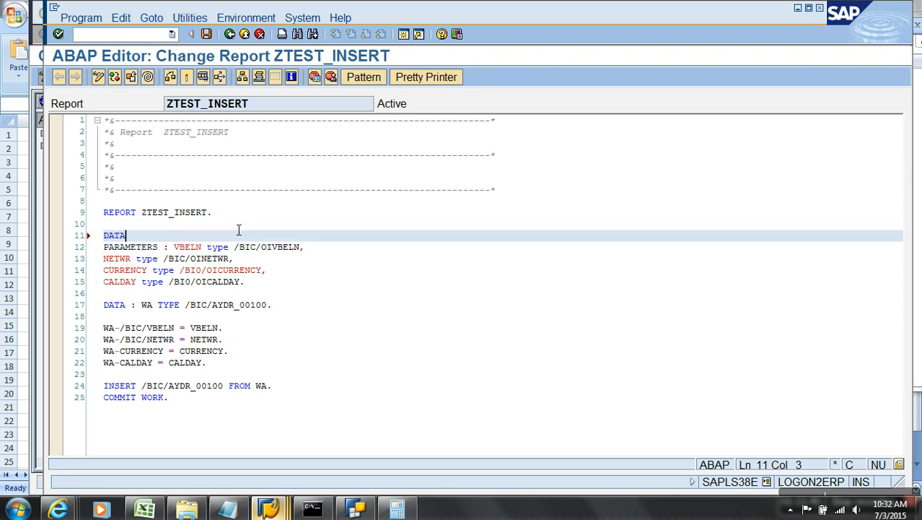
pyautogui.write(': ')
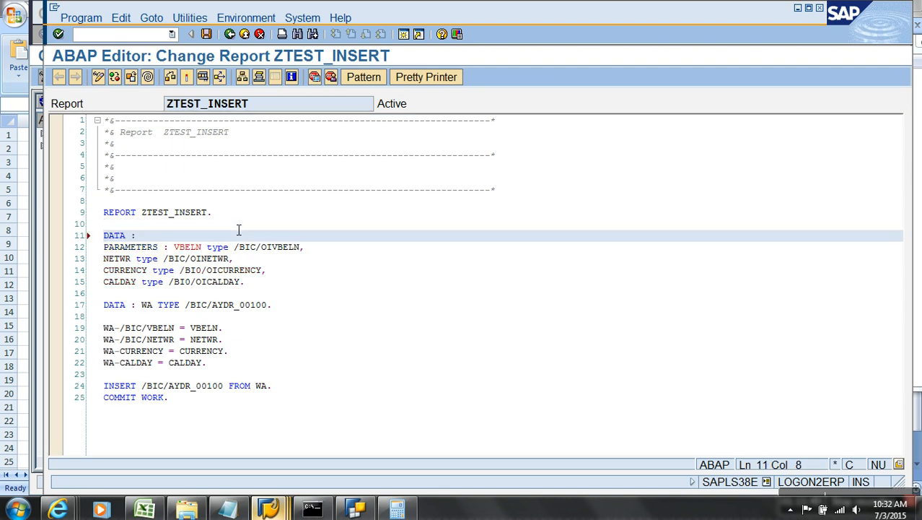
pyautogui.write('ZDEC ')
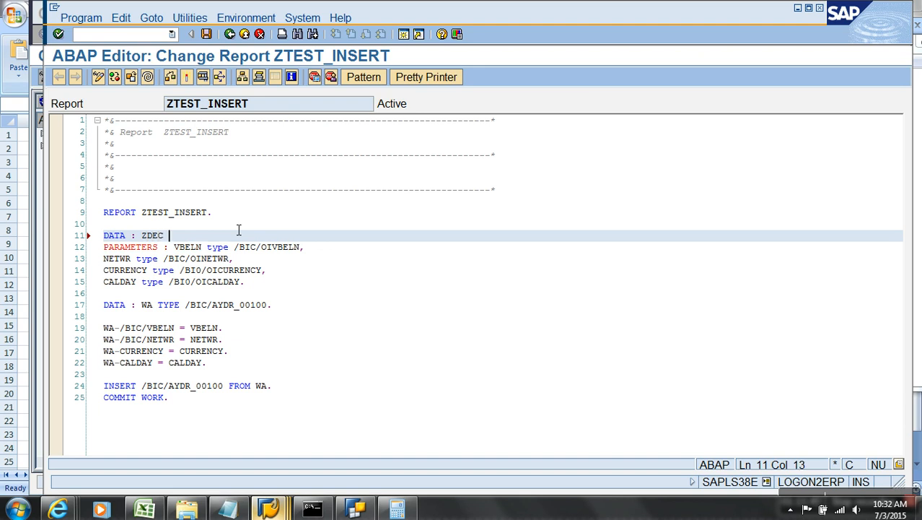
pyautogui.write('TYPE ')
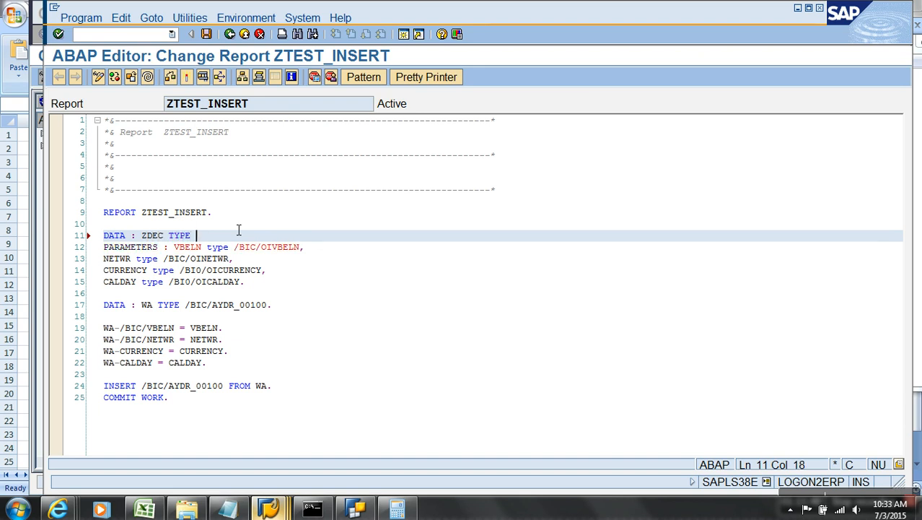
pyautogui.write('P')
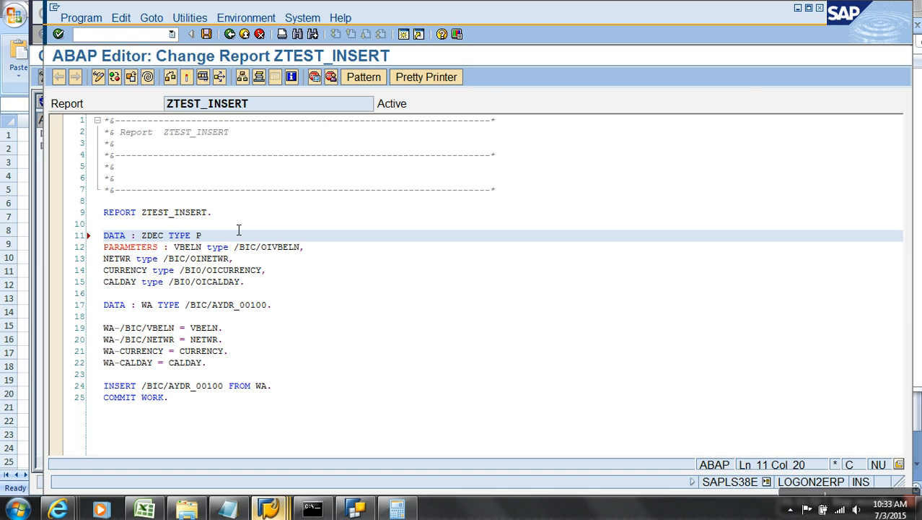
pyautogui.press('BackSpace')
pyautogui.write('(10')
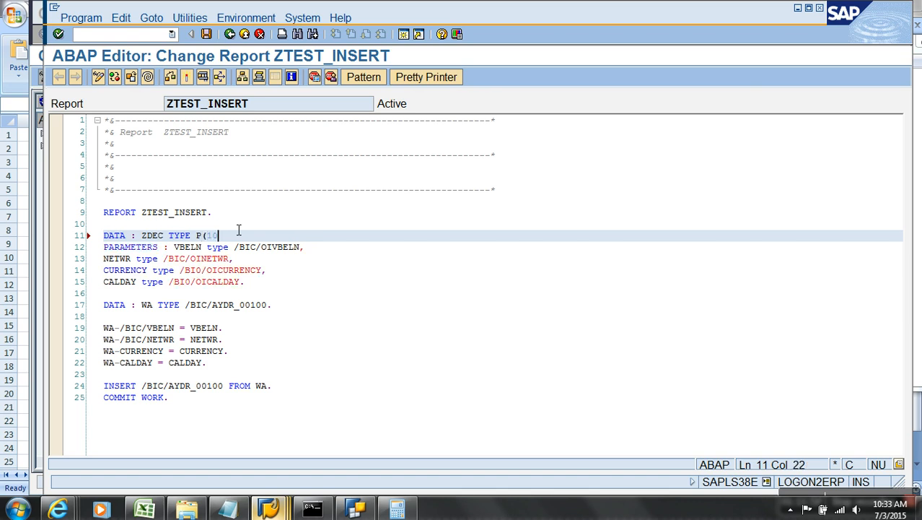
# - Complete the ZDEC declaration with a closing parenthesis and DECIMALS (3), ending the statement with a period
pyautogui.write(') DECIML')
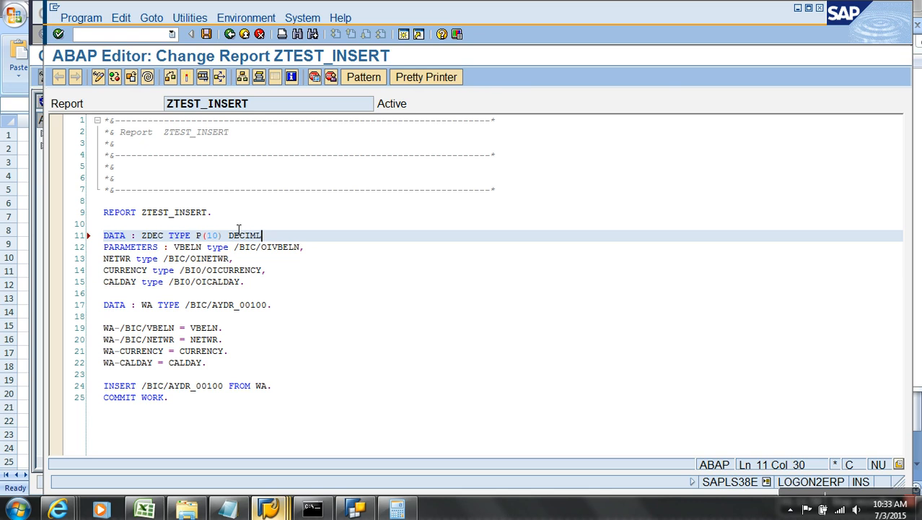
pyautogui.write('AL ')
pyautogui.write('(3')
pyautogui.write(')')
pyautogui.write('.')
pyautogui.press('BackSpace')
pyautogui.write('.')
pyautogui.click(269, 236)
pyautogui.write('S')
pyautogui.click(314, 271)
# - Look up the DECIMALS, DATA keyword documentation and examine how the price example specifies length and decimals
pyautogui.click(264, 238)
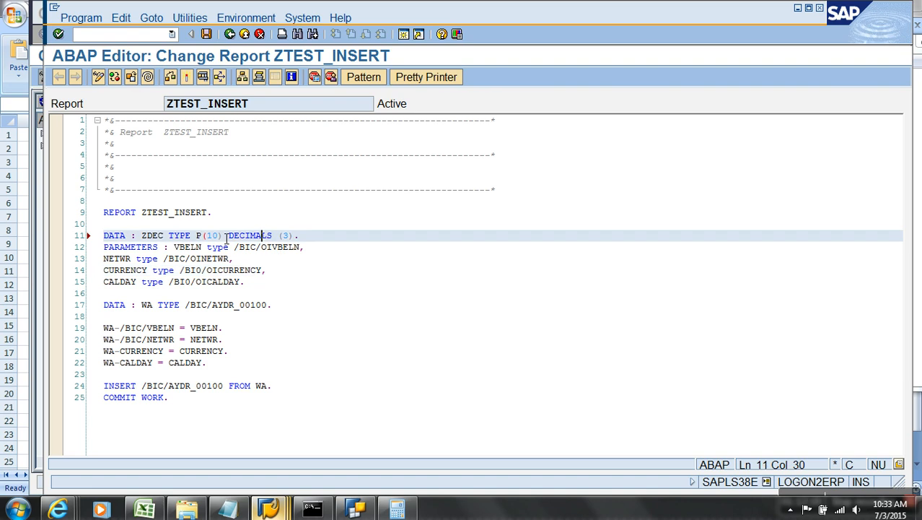
pyautogui.press('F1')
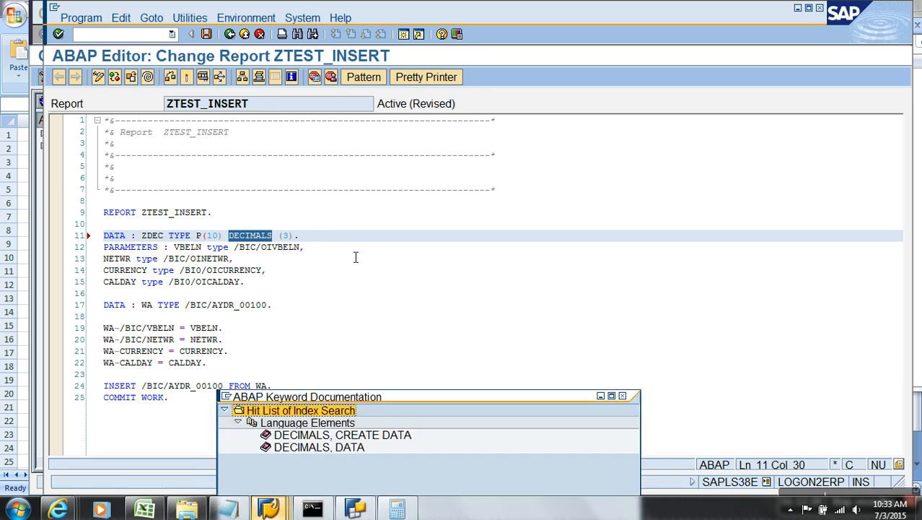
pyautogui.doubleClick(341, 447)
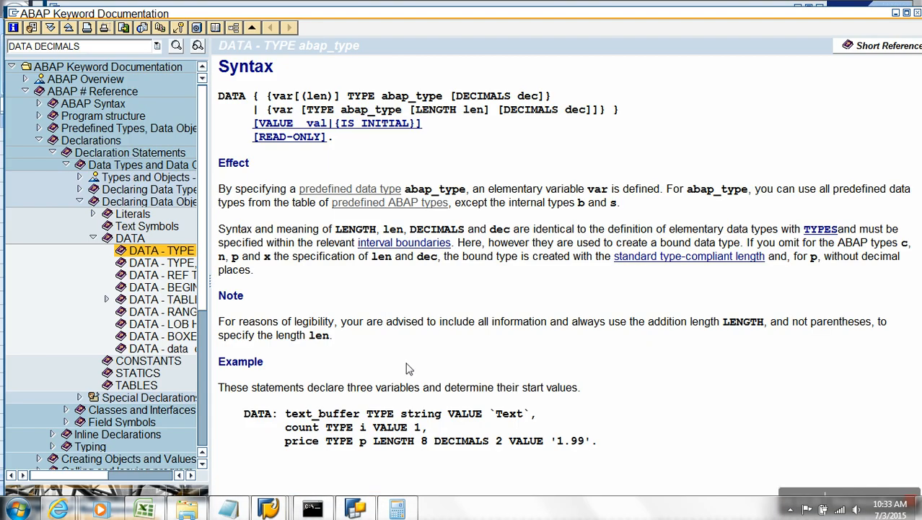
pyautogui.moveTo(373, 441); pyautogui.dragTo(427, 442)
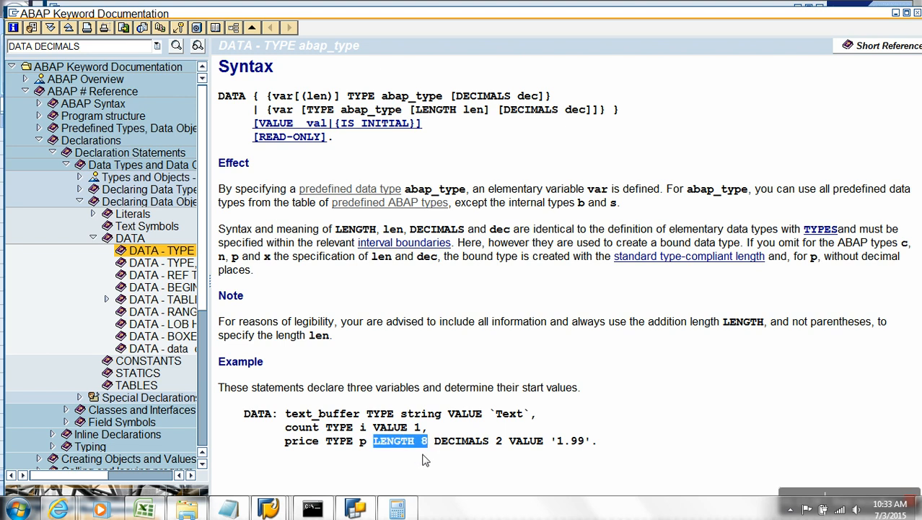
# - Switch to the ZAPDDEMAND analysis process routine and replace (10) with LENGTH 5 in the ZDMDRATIO declaration
pyautogui.hotkey('alt', 'Tab')
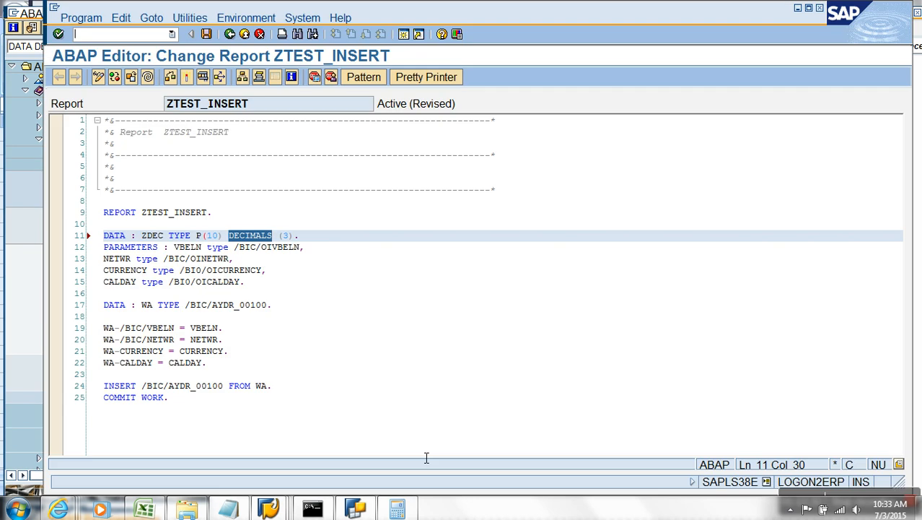
pyautogui.hotkey('alt', 'Tab')
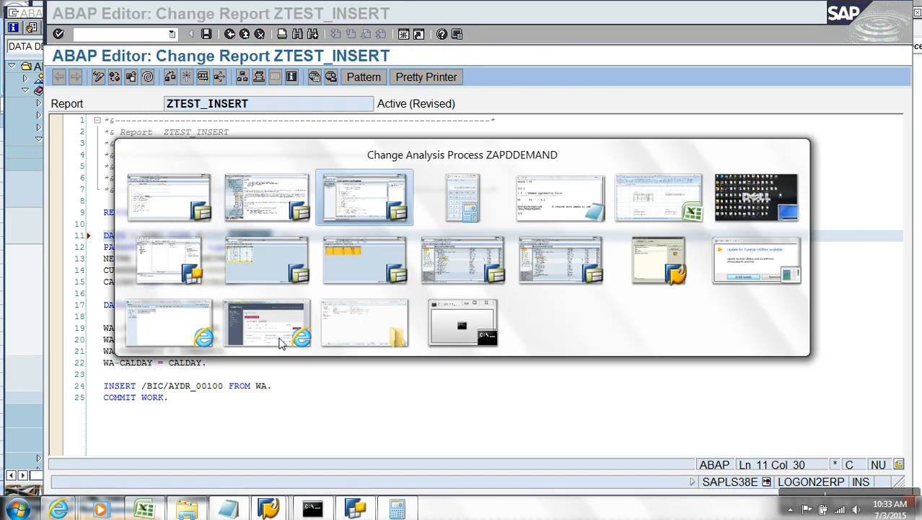
pyautogui.click(303, 231)
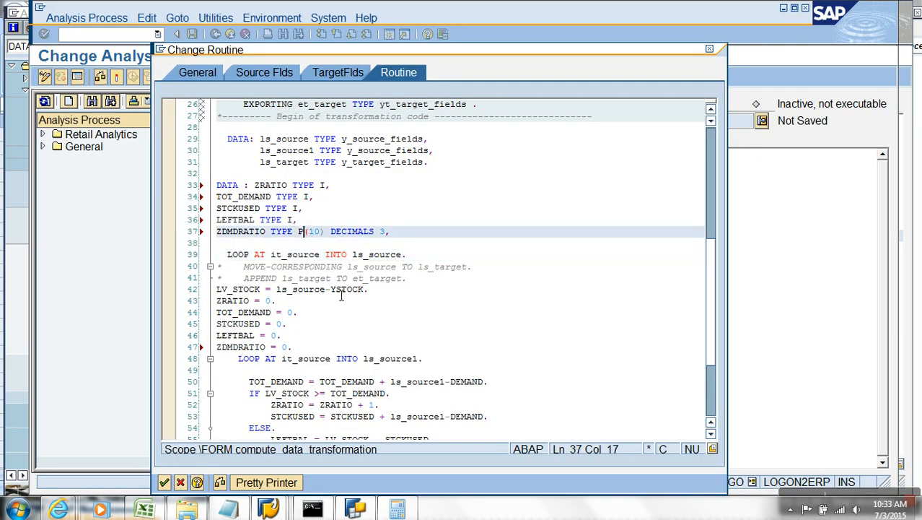
pyautogui.press('Delete')
pyautogui.press('Delete')
pyautogui.press('Delete')
pyautogui.press('Delete')
pyautogui.write('LENGTH ')
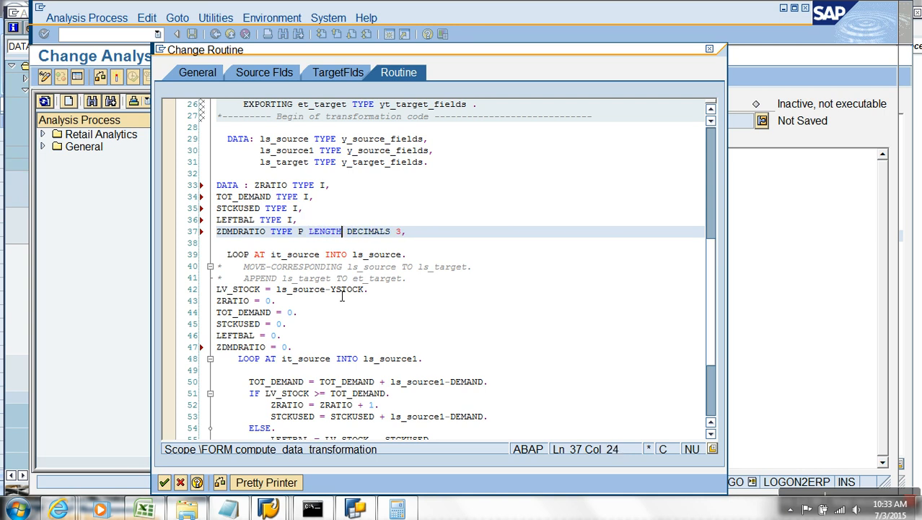
pyautogui.write('5')
# - Set the ZDMDRATIO declaration to DECIMALS 1 and end the DATA statement with a period
pyautogui.click(415, 231)
pyautogui.press('BackSpace')
pyautogui.write('1')
pyautogui.click(458, 290)
pyautogui.click(436, 238)
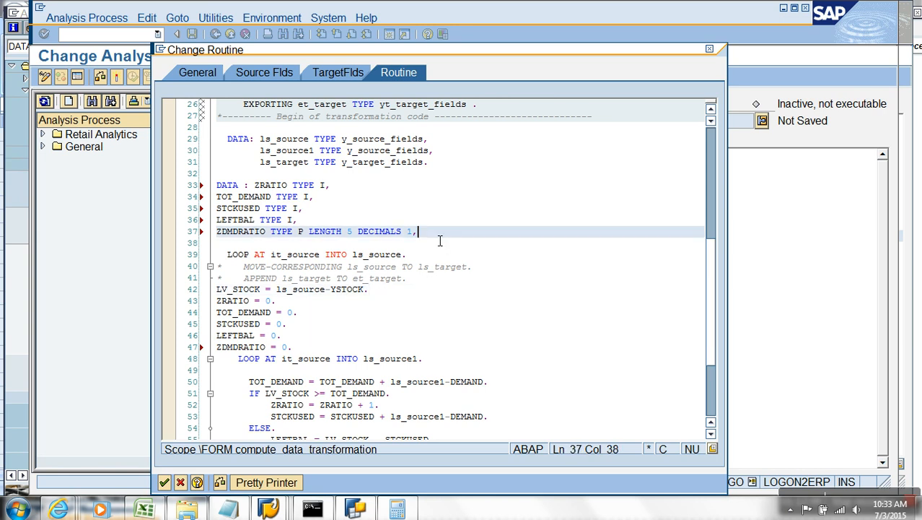
pyautogui.press('BackSpace')
pyautogui.write('.')
# - Review the outer loop's LV_STOCK assignment from ls_source-YSTOCK and the inner loop statement
pyautogui.scroll(-1, 453, 309)
pyautogui.scroll(-1, 453, 309)
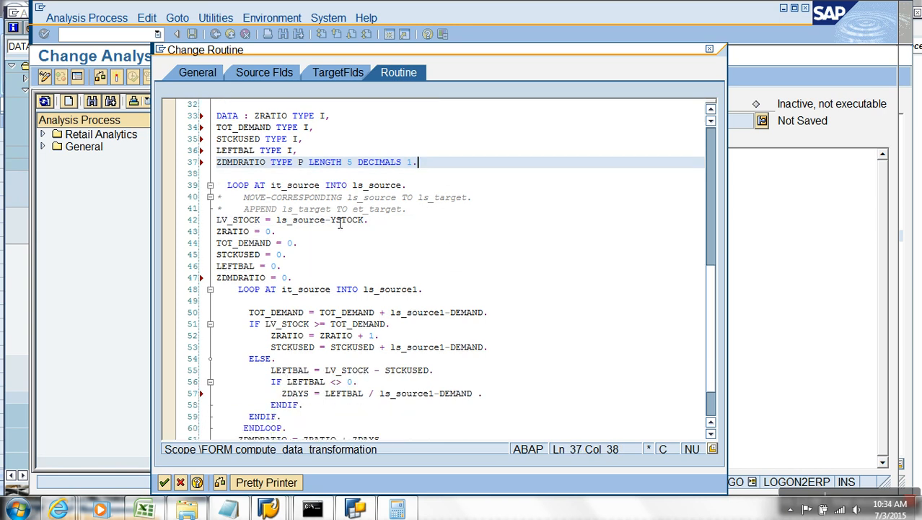
pyautogui.click(370, 197)
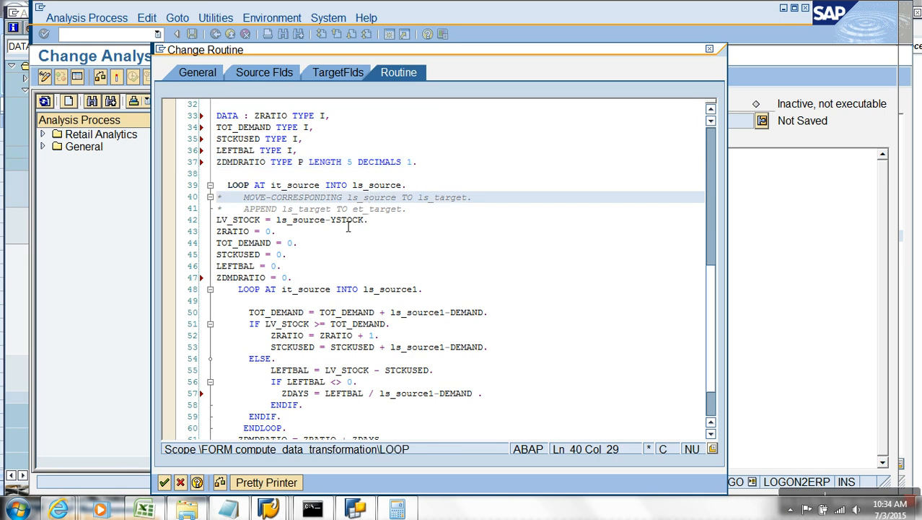
pyautogui.moveTo(280, 226); pyautogui.dragTo(364, 226)
pyautogui.moveTo(260, 220); pyautogui.dragTo(216, 220)
pyautogui.scroll(-1, 346, 264)
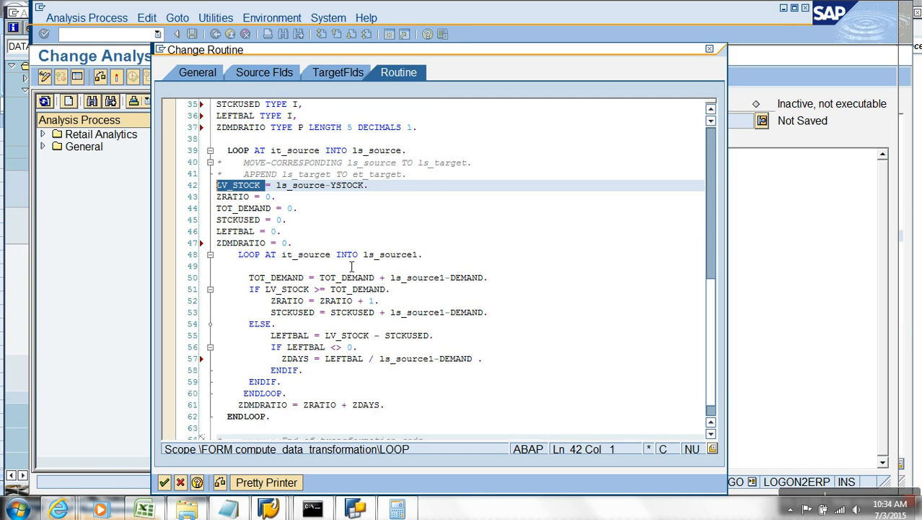
pyautogui.click(286, 257)
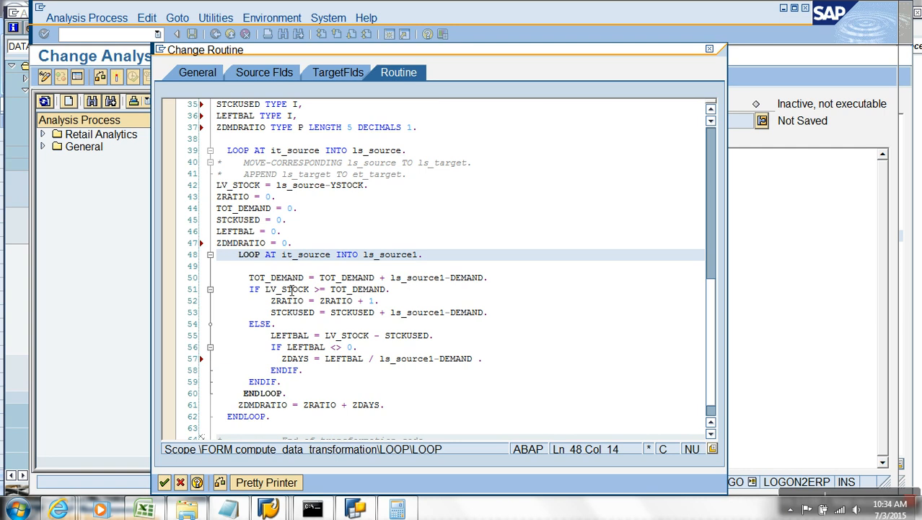
# - Add a WHERE YNPLANT = line to the inner LOOP AT it_source INTO ls_source1 statement
pyautogui.click(418, 254)
pyautogui.press('Return')
pyautogui.write('WHERE .')
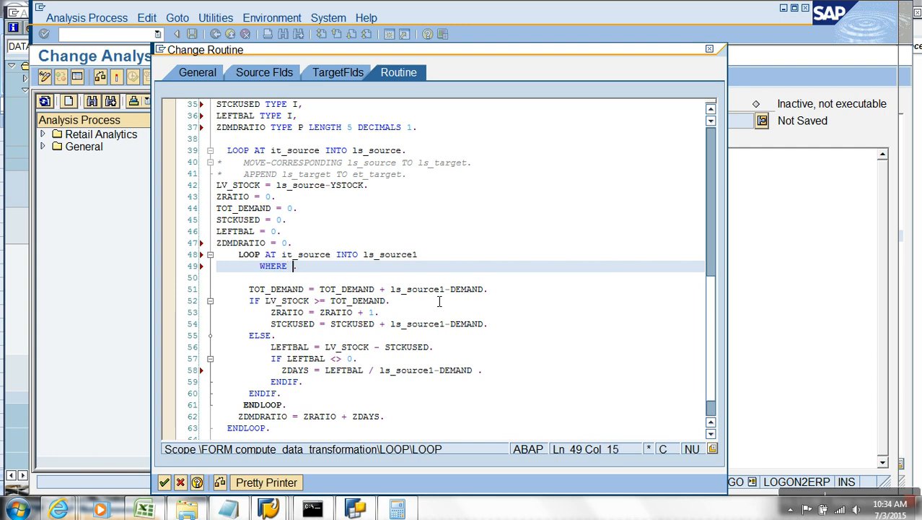
pyautogui.write('YPLAN')
pyautogui.press('BackSpace')
pyautogui.press('BackSpace')
pyautogui.press('BackSpace')
pyautogui.press('BackSpace')
pyautogui.write('NPLANT =')
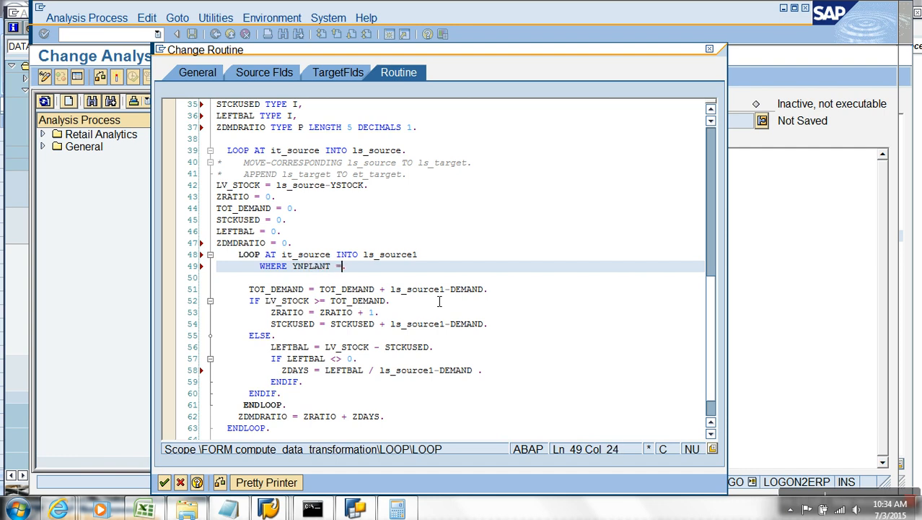
# - Complete the YNPLANT condition with ls_source-YNPLANT, copying ls_source from the outer loop statement
pyautogui.moveTo(402, 151); pyautogui.dragTo(353, 154)
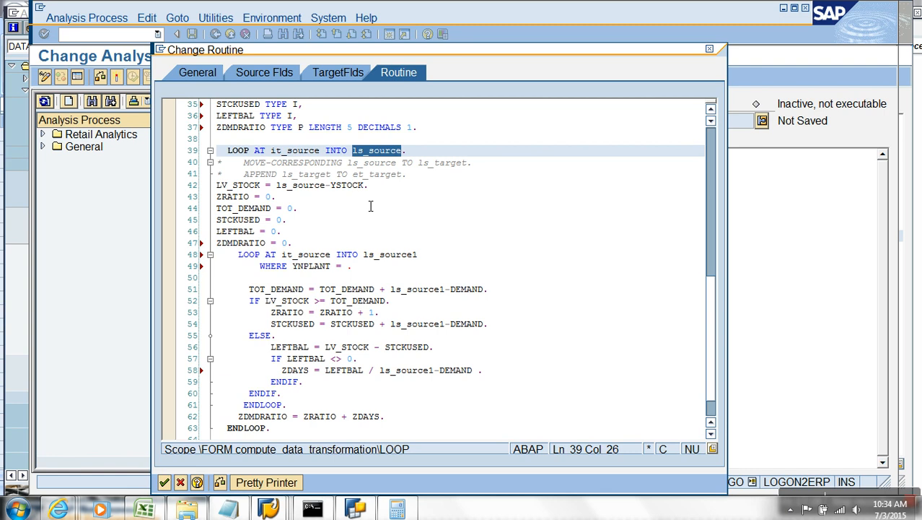
pyautogui.hotkey('ctrl', 'c')
pyautogui.click(349, 265)
pyautogui.hotkey('ctrl', 'v')
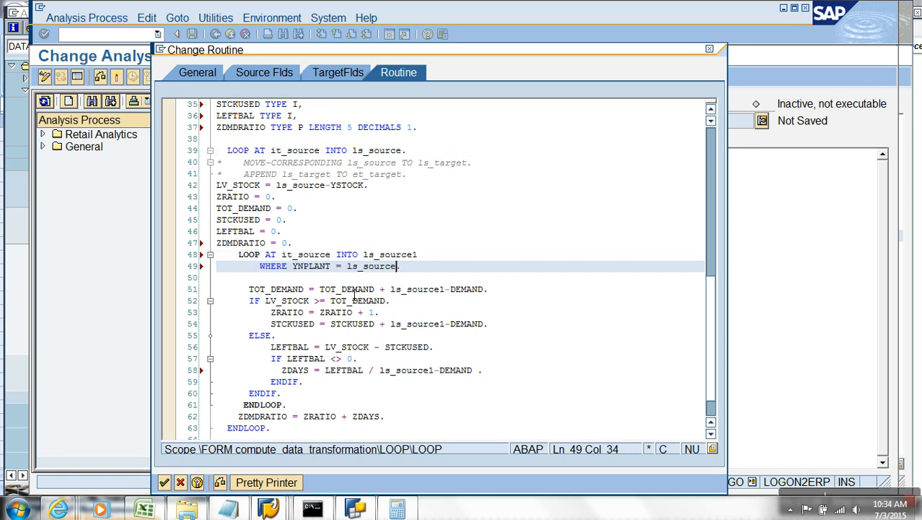
pyautogui.write('-YNPLANT')
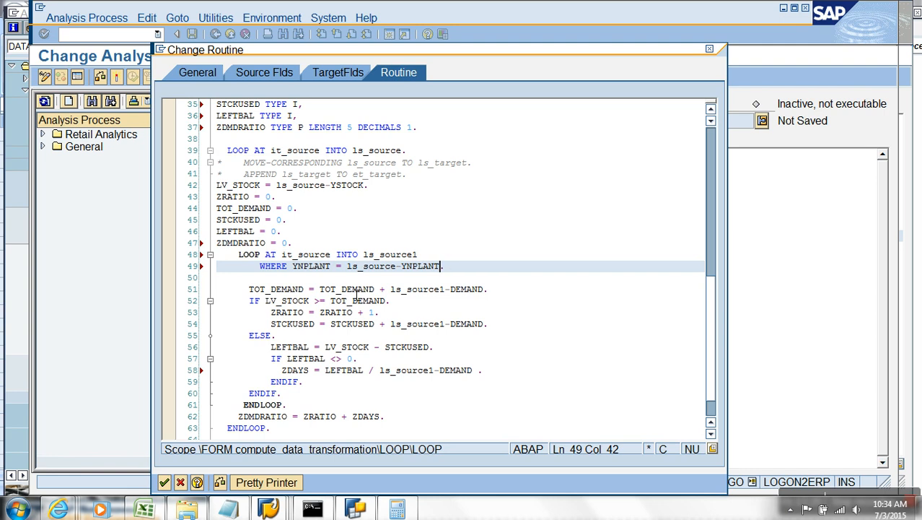
# - Add the second inner loop condition AND YNMNO = ls_source-YNMNO on a new line
pyautogui.press('Return')
pyautogui.write('AND YNMNO = ')
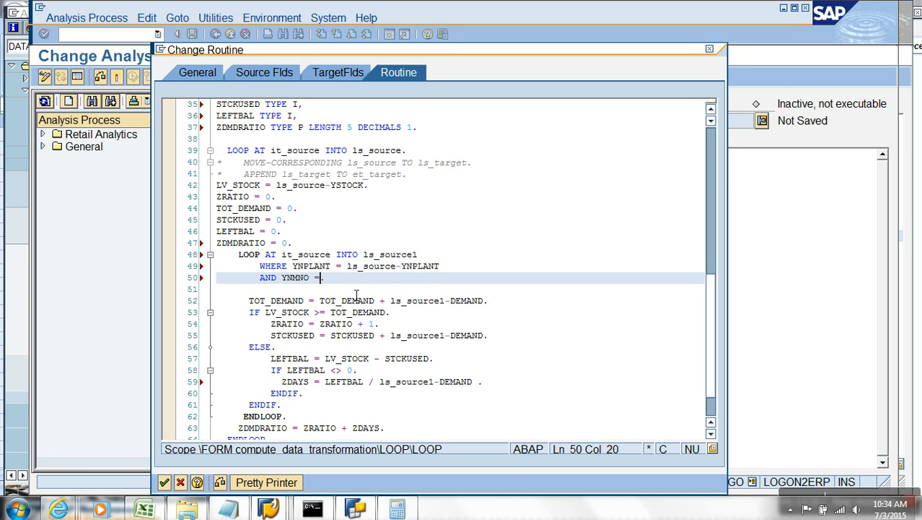
pyautogui.write('ls_source-YNMNO')
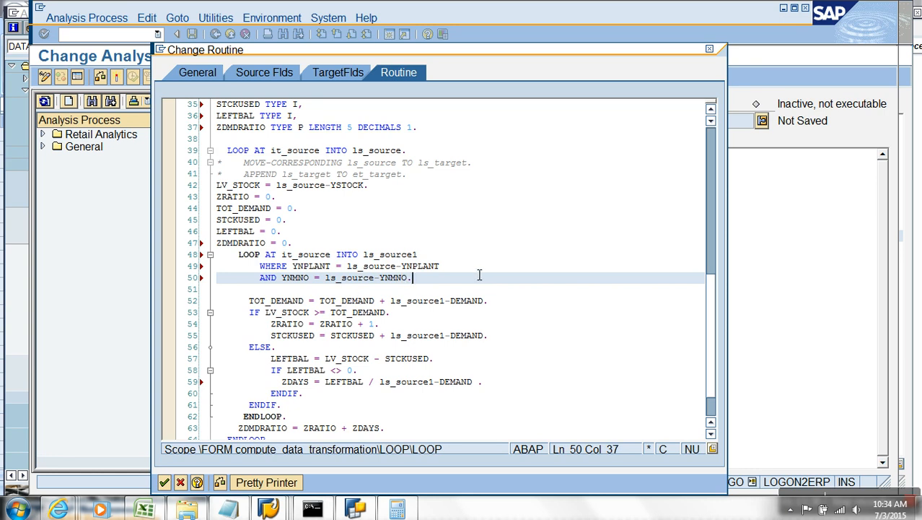
# - Trace the inner loop's logic, examining how LV_STOCK, TOT_DEMAND, ZRATIO and STCKUSED are compared and accumulated
pyautogui.moveTo(261, 186); pyautogui.dragTo(216, 185)
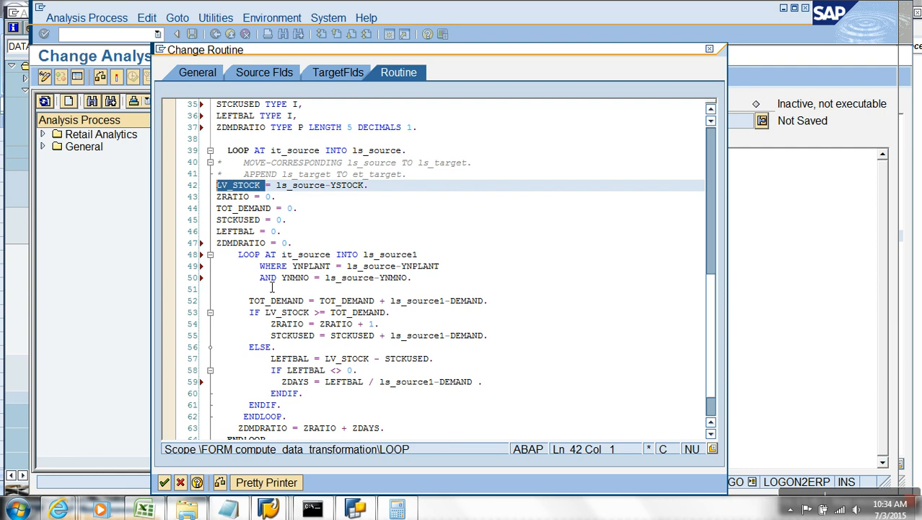
pyautogui.click(380, 282)
pyautogui.click(462, 301)
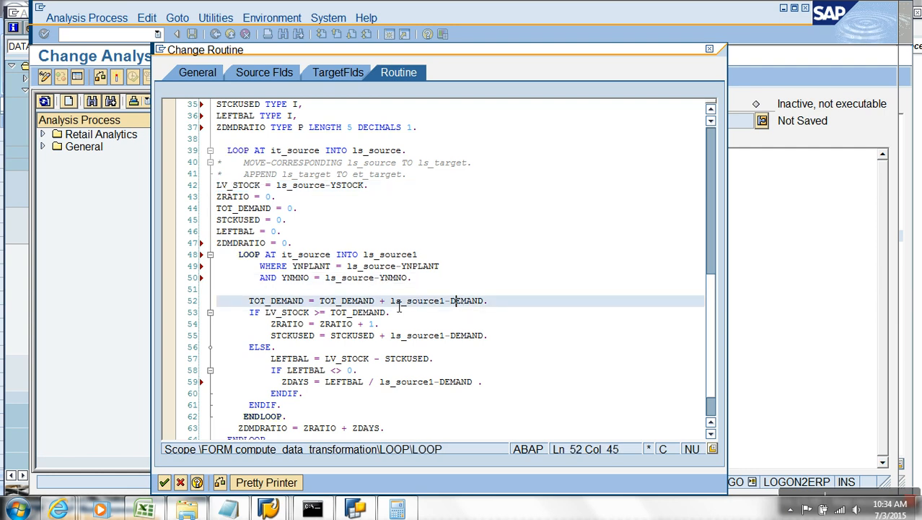
pyautogui.click(296, 303)
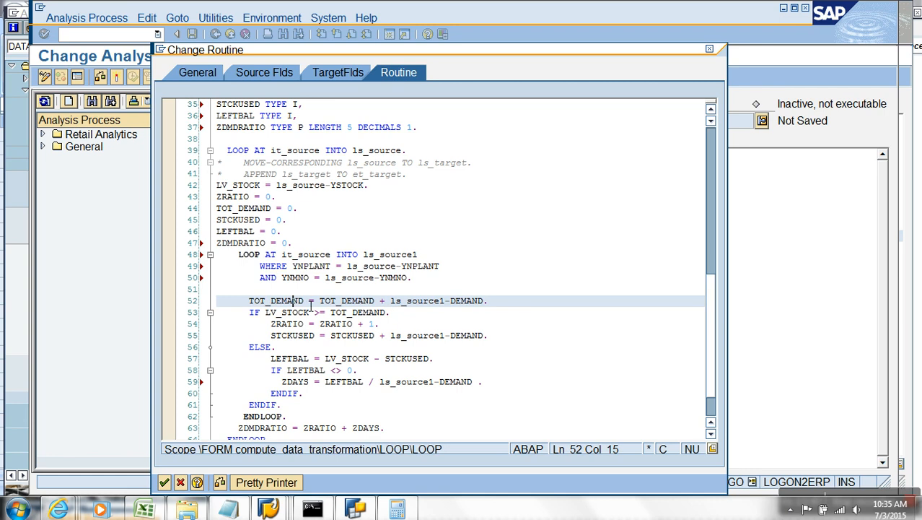
pyautogui.moveTo(299, 303); pyautogui.dragTo(273, 337)
pyautogui.click(267, 307)
pyautogui.click(370, 312)
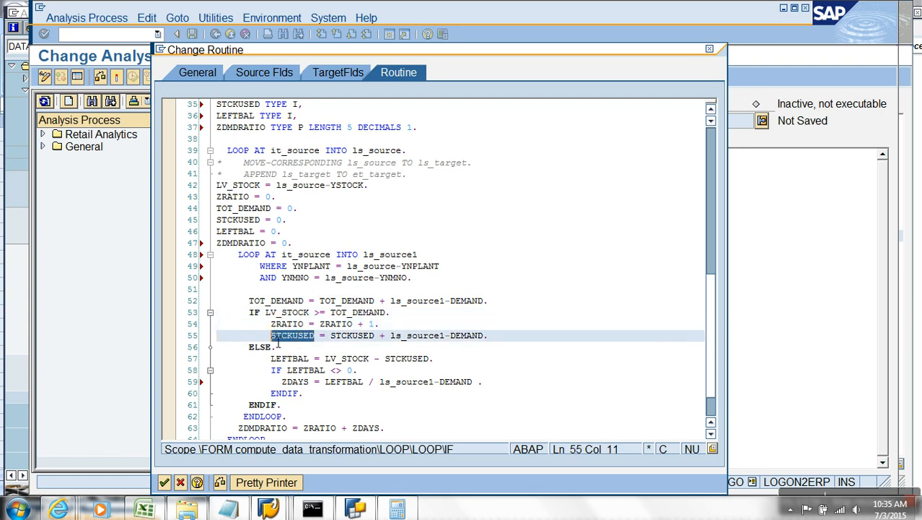
pyautogui.click(365, 338)
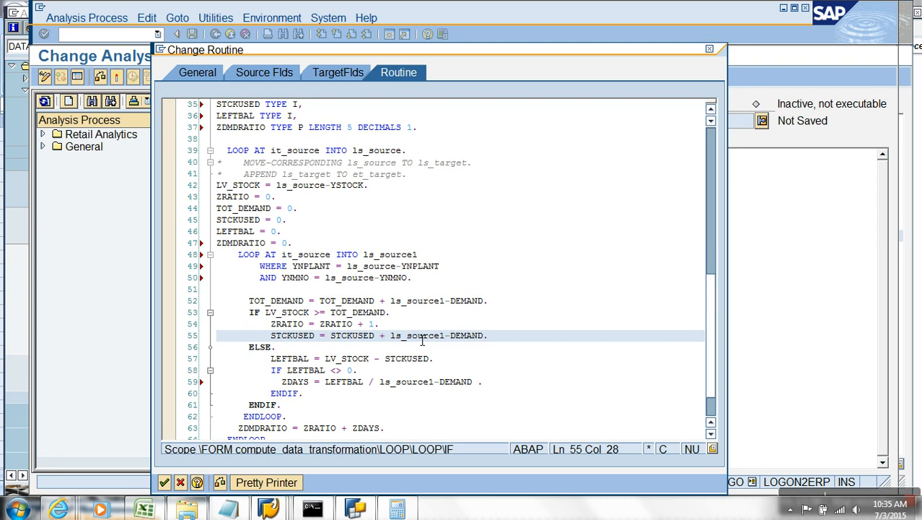
pyautogui.click(304, 338)
pyautogui.click(294, 306)
pyautogui.click(346, 306)
pyautogui.click(438, 306)
pyautogui.click(295, 306)
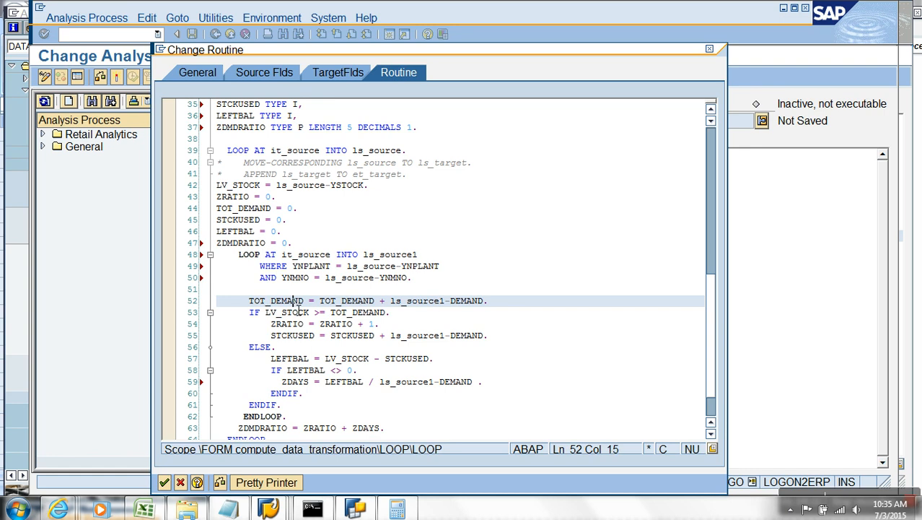
pyautogui.press('Down')
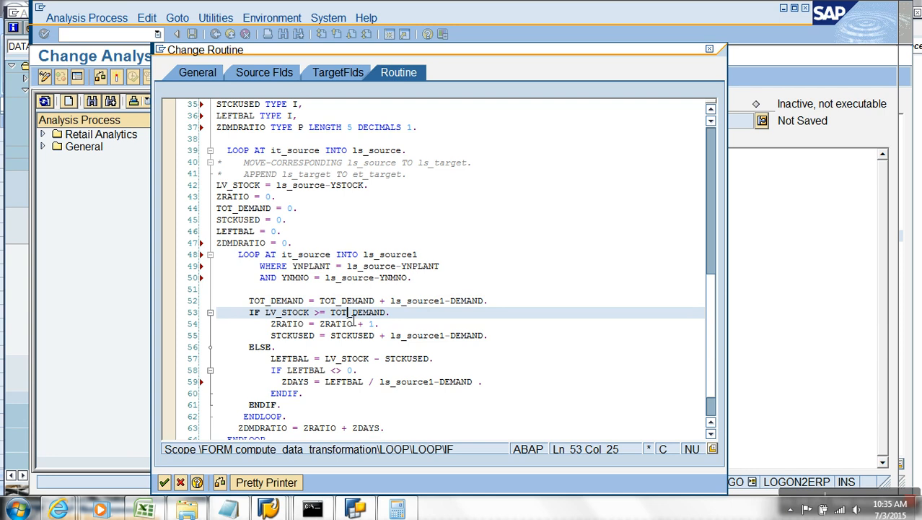
pyautogui.press('Down')
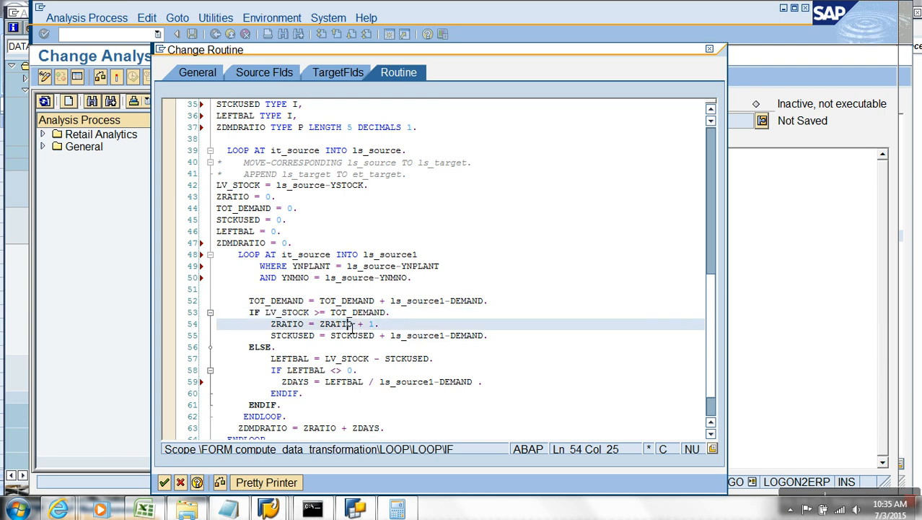
# - Trace the IF LV_STOCK >= TOT_DEMAND branch, examining how TOT_DEMAND, ZRATIO and STCKUSED accumulate from ls_source1-DEMAND
pyautogui.click(308, 326)
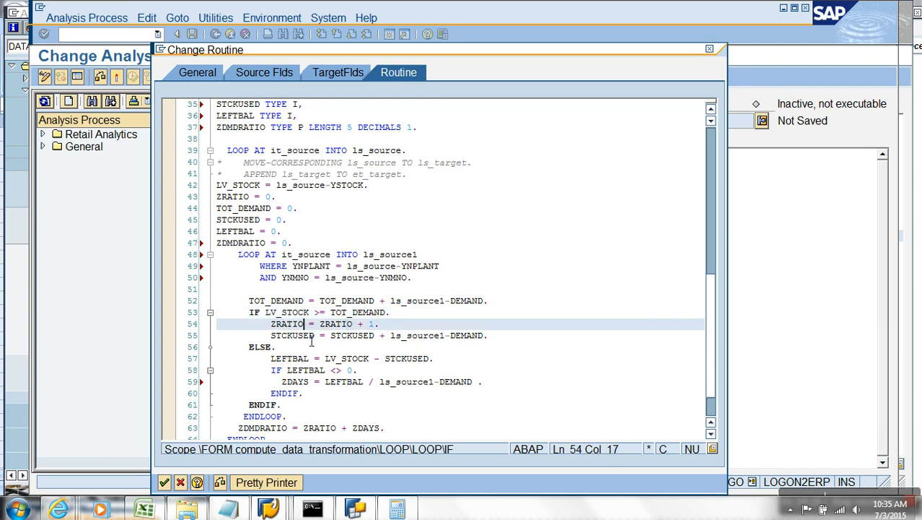
pyautogui.press('Down')
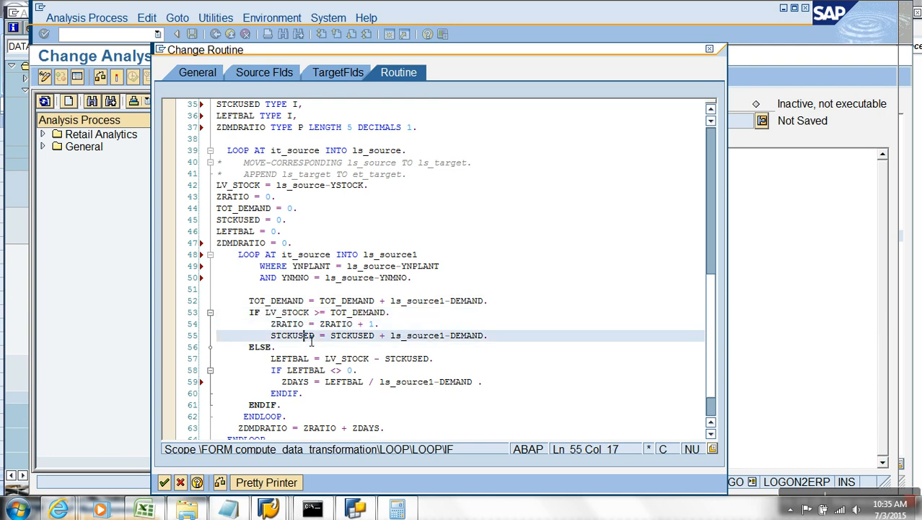
pyautogui.click(360, 340)
pyautogui.click(419, 337)
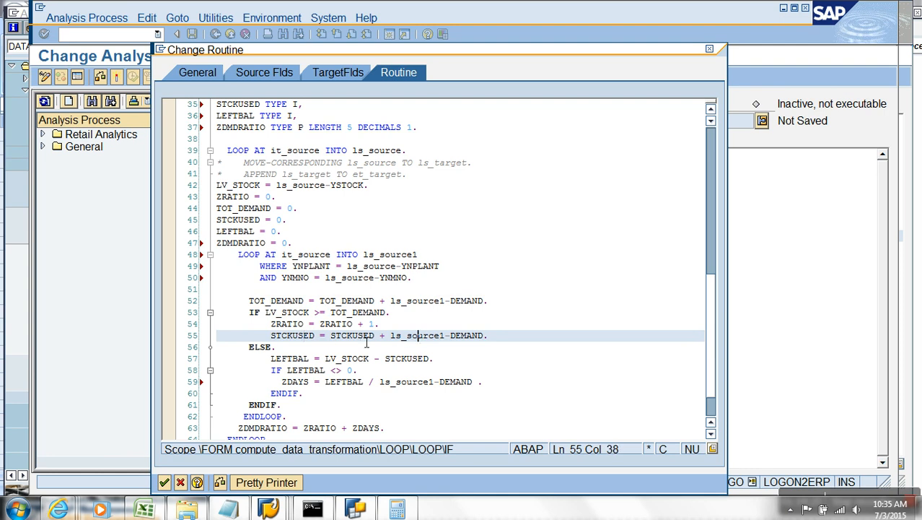
pyautogui.click(309, 340)
pyautogui.click(298, 302)
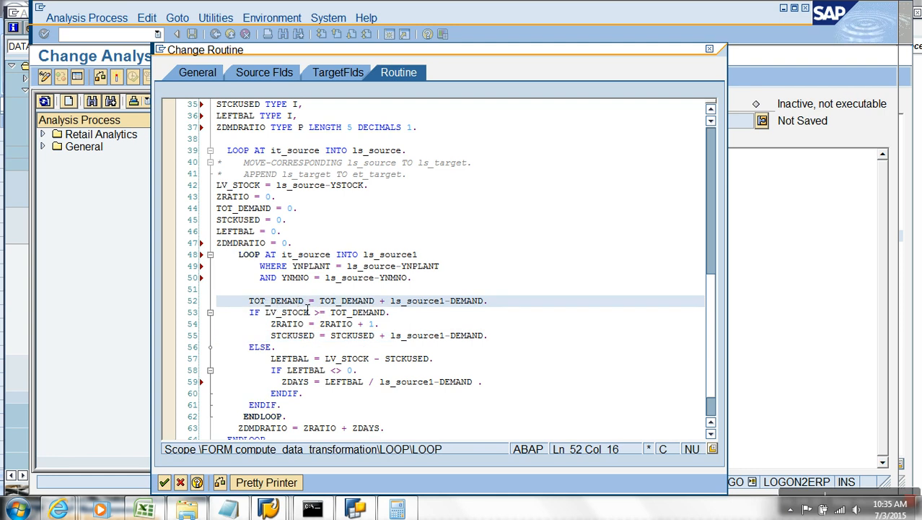
pyautogui.moveTo(305, 303); pyautogui.dragTo(258, 307)
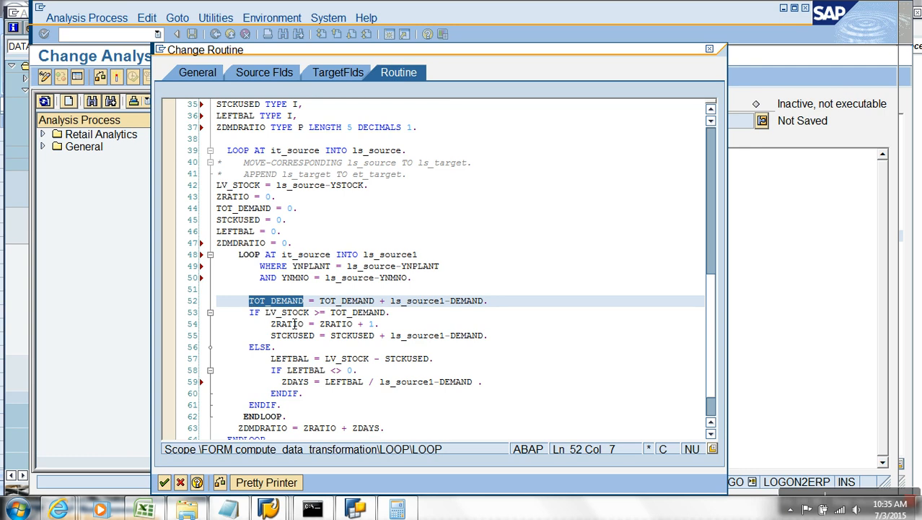
pyautogui.click(353, 324)
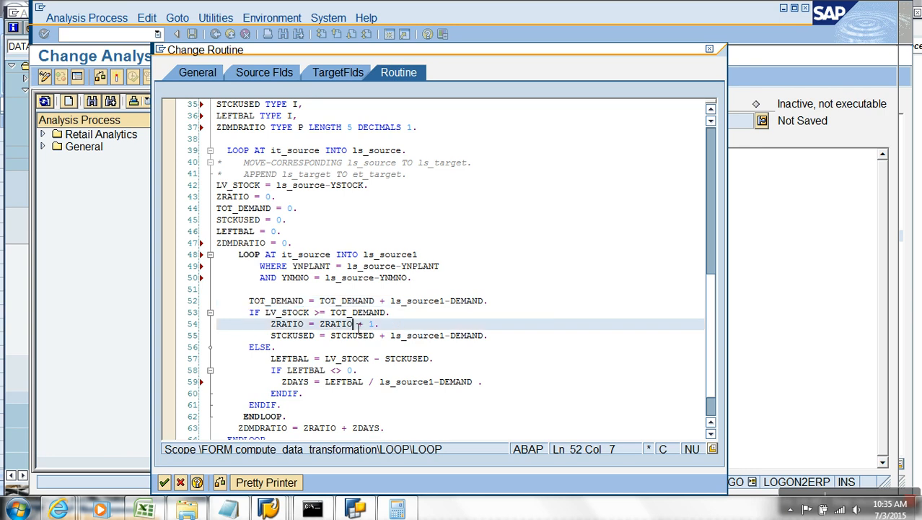
pyautogui.click(318, 336)
pyautogui.moveTo(330, 337); pyautogui.dragTo(383, 342)
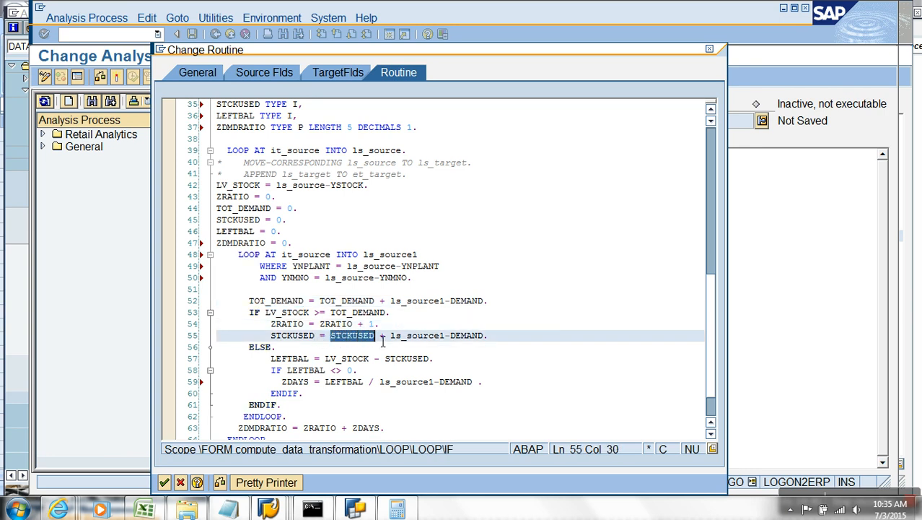
pyautogui.click(303, 336)
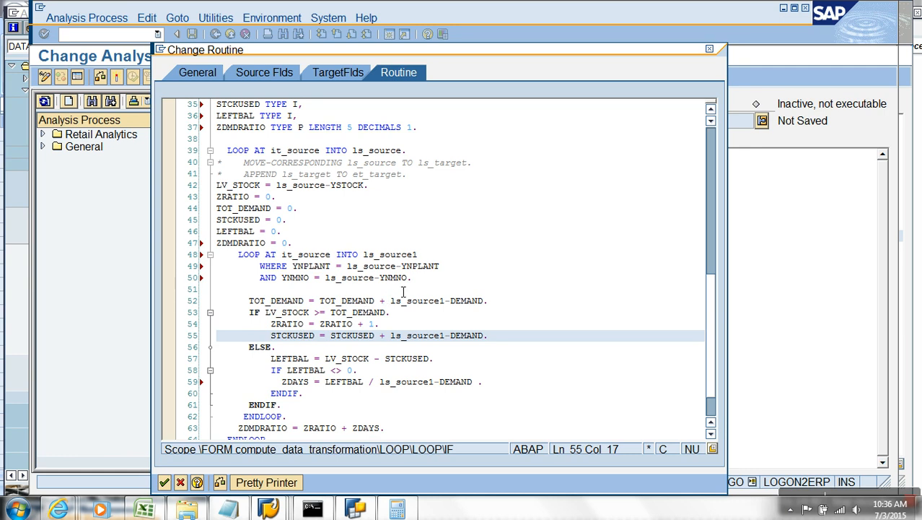
pyautogui.click(438, 304)
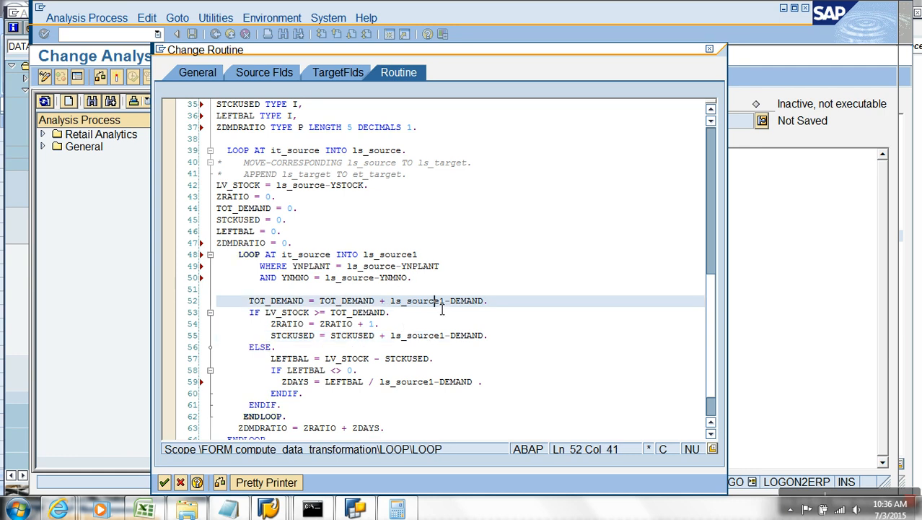
pyautogui.click(293, 301)
pyautogui.click(292, 313)
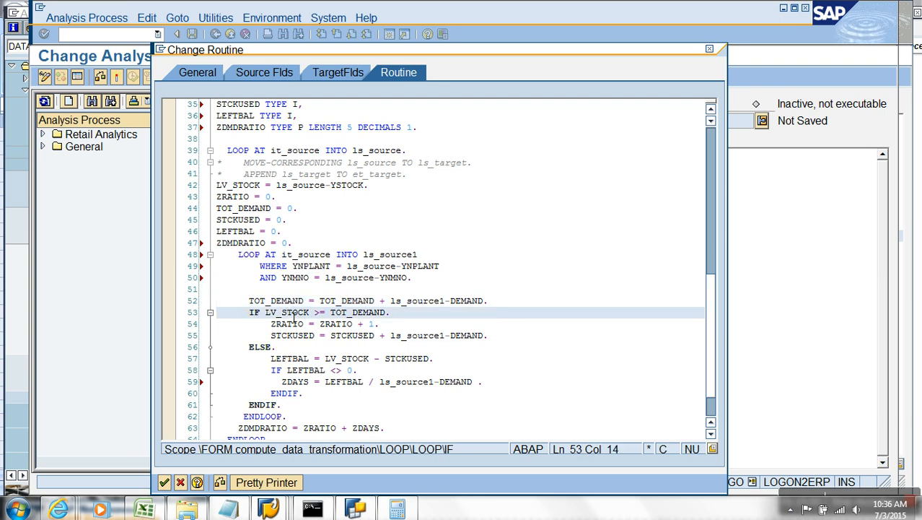
pyautogui.click(348, 313)
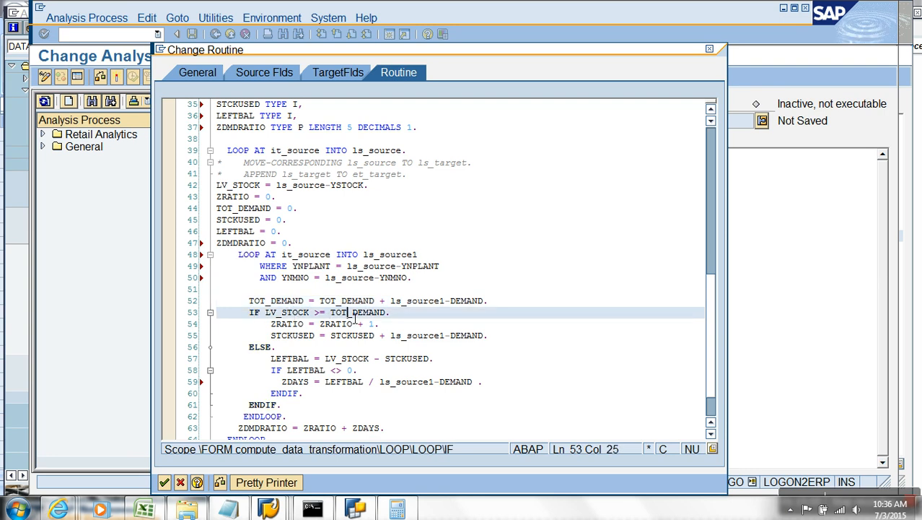
# - Trace the ELSE branch, examining how LEFTBAL derives from LV_STOCK and STCKUSED and how it feeds the ZDAYS calculation
pyautogui.click(312, 360)
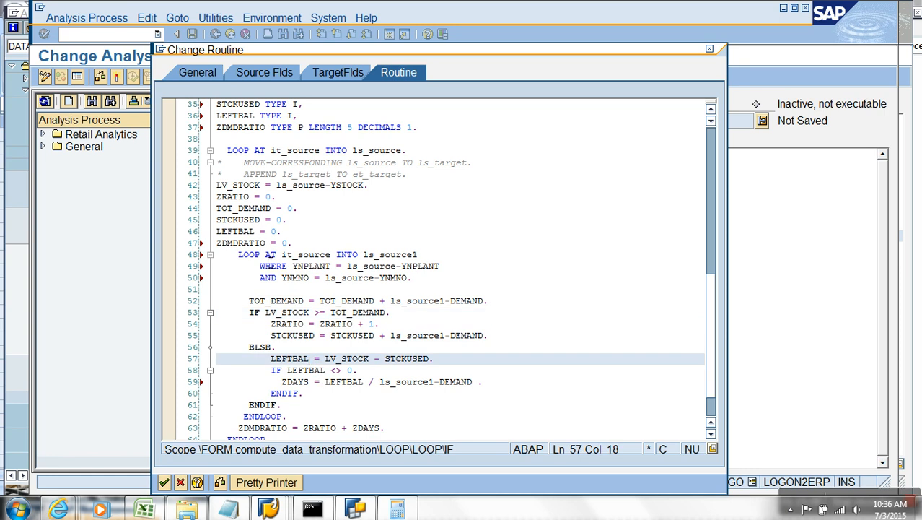
pyautogui.click(348, 359)
pyautogui.click(375, 359)
pyautogui.moveTo(272, 336); pyautogui.dragTo(319, 343)
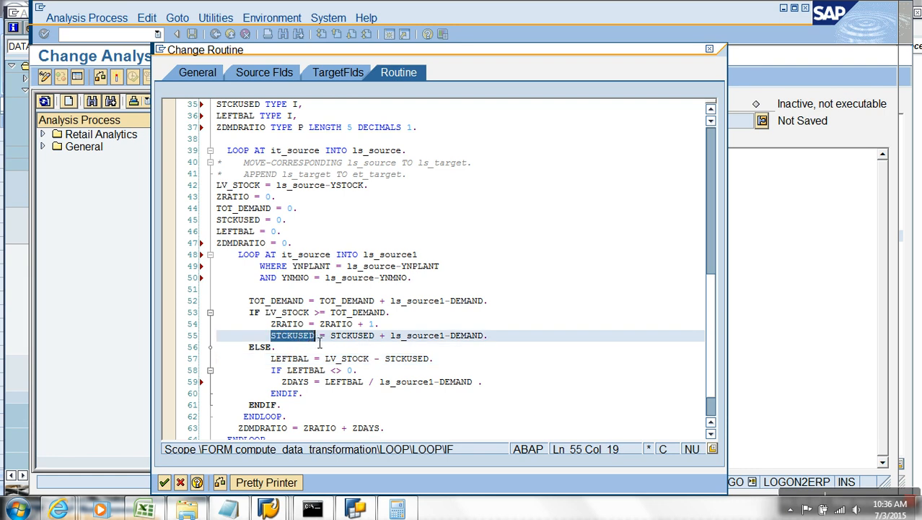
pyautogui.click(355, 360)
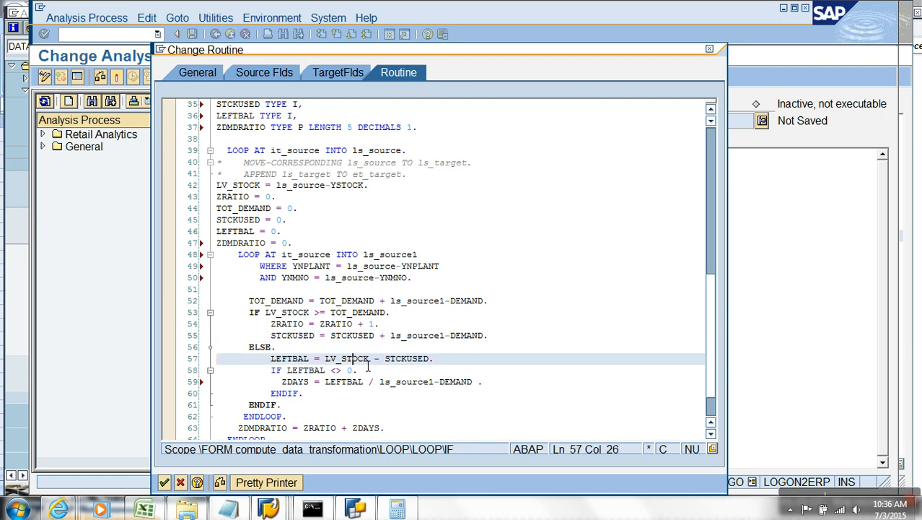
pyautogui.click(391, 359)
pyautogui.click(300, 360)
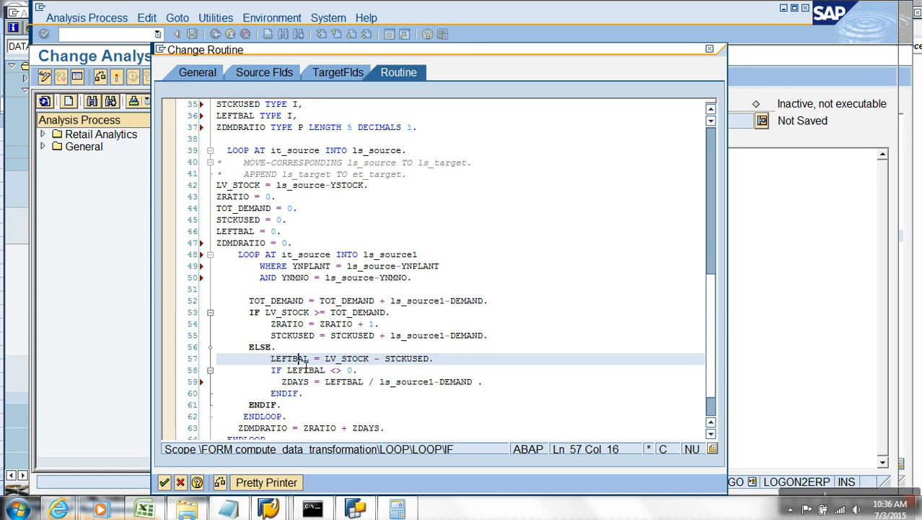
pyautogui.click(283, 372)
pyautogui.moveTo(262, 373); pyautogui.dragTo(368, 377)
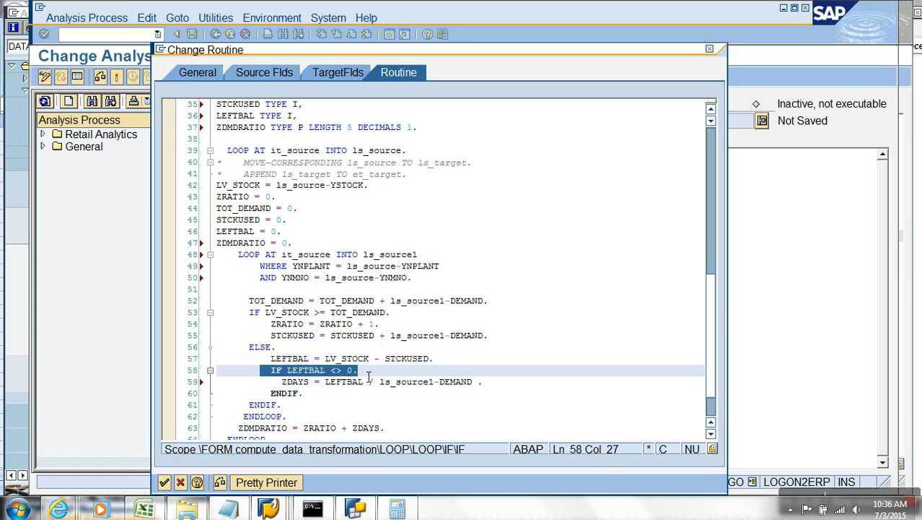
pyautogui.click(299, 376)
pyautogui.click(355, 372)
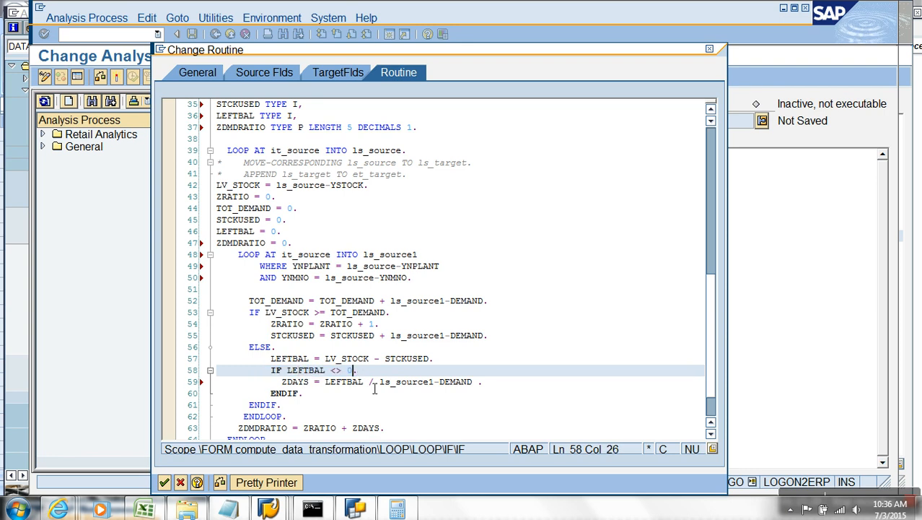
pyautogui.click(308, 387)
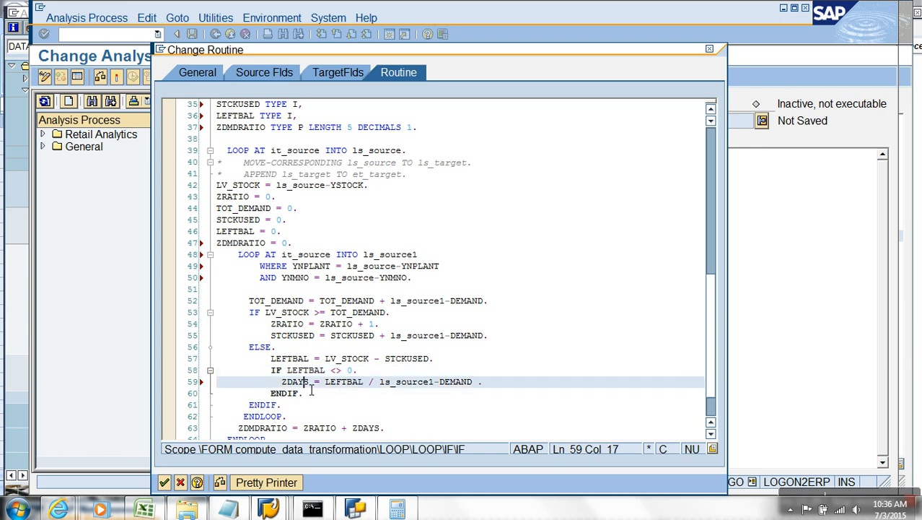
pyautogui.moveTo(326, 388); pyautogui.dragTo(364, 388)
pyautogui.click(397, 388)
pyautogui.scroll(-1, 366, 390)
pyautogui.click(312, 347)
# - End the ZDMDRATIO declaration with a comma and duplicate ZDMDRATIO TYPE P LENGTH 5 DECIMALS 1 on the line below it
pyautogui.scroll(2, 334, 359)
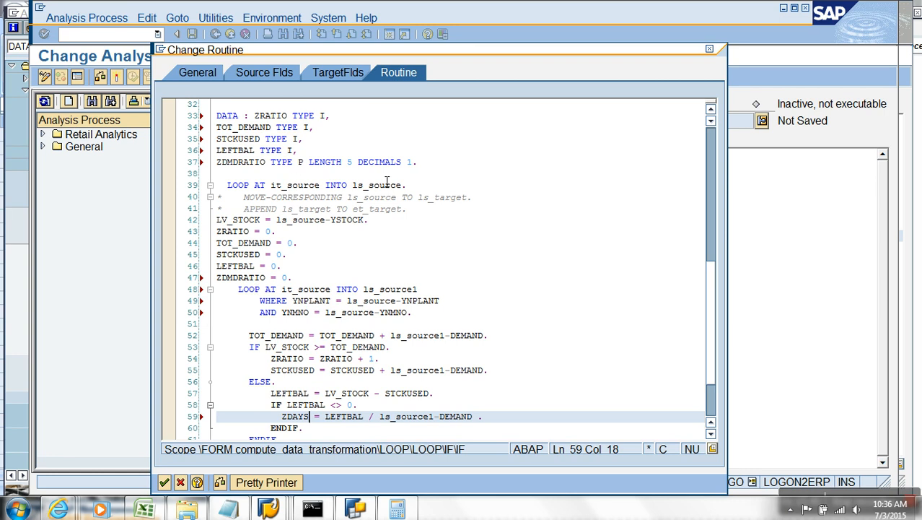
pyautogui.click(418, 165)
pyautogui.press('Delete')
pyautogui.write(',')
pyautogui.press('Return')
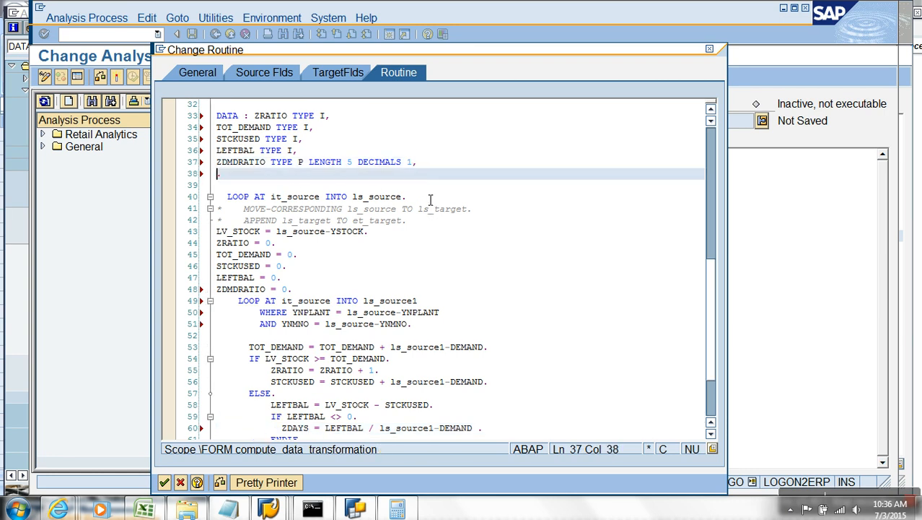
pyautogui.moveTo(412, 164); pyautogui.dragTo(220, 167)
pyautogui.hotkey('ctrl', 'c')
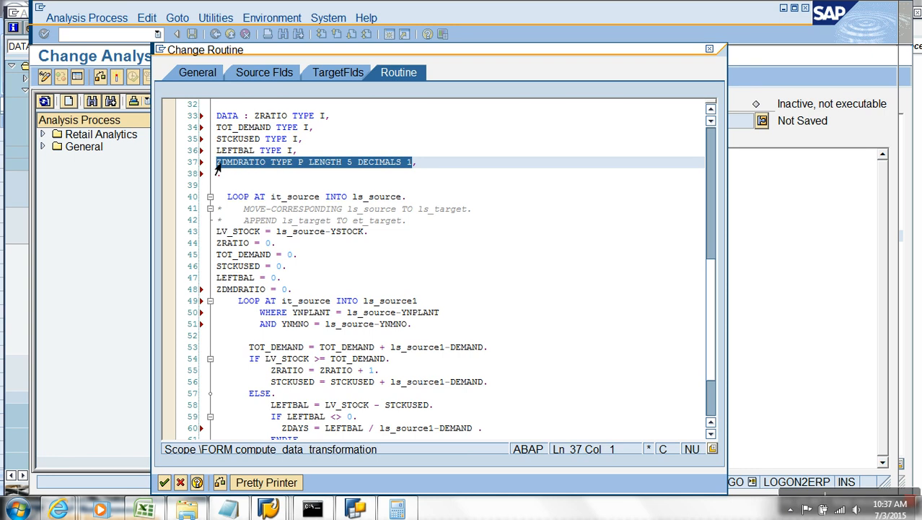
pyautogui.click(219, 174)
pyautogui.hotkey('ctrl', 'v')
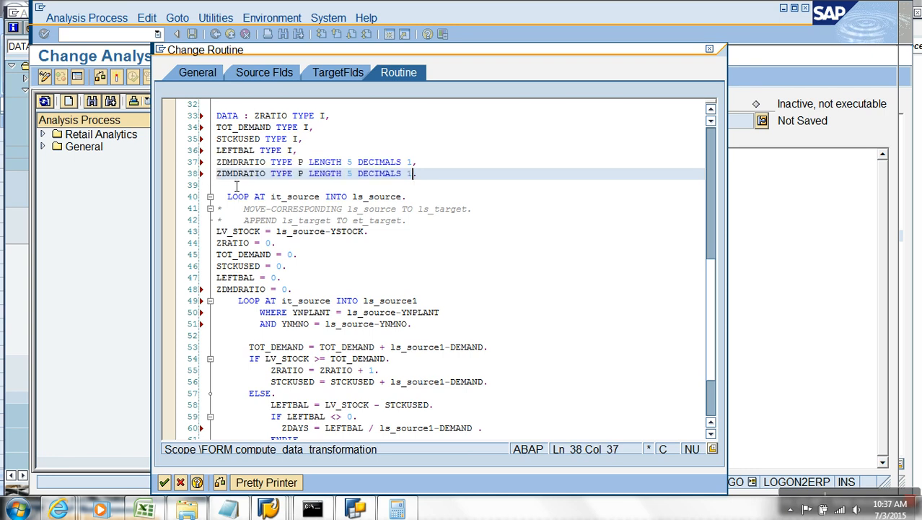
# - Rename the variable in the duplicated declaration line to ZDAYS
pyautogui.click(267, 174)
pyautogui.press('BackSpace')
pyautogui.press('BackSpace')
pyautogui.press('BackSpace')
pyautogui.press('BackSpace')
pyautogui.press('BackSpace')
pyautogui.press('BackSpace')
pyautogui.press('BackSpace')
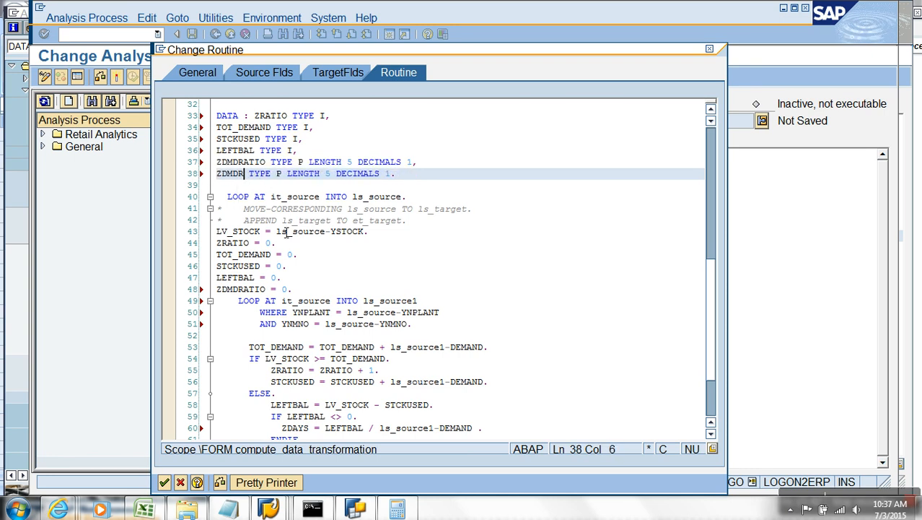
pyautogui.write('AYS')
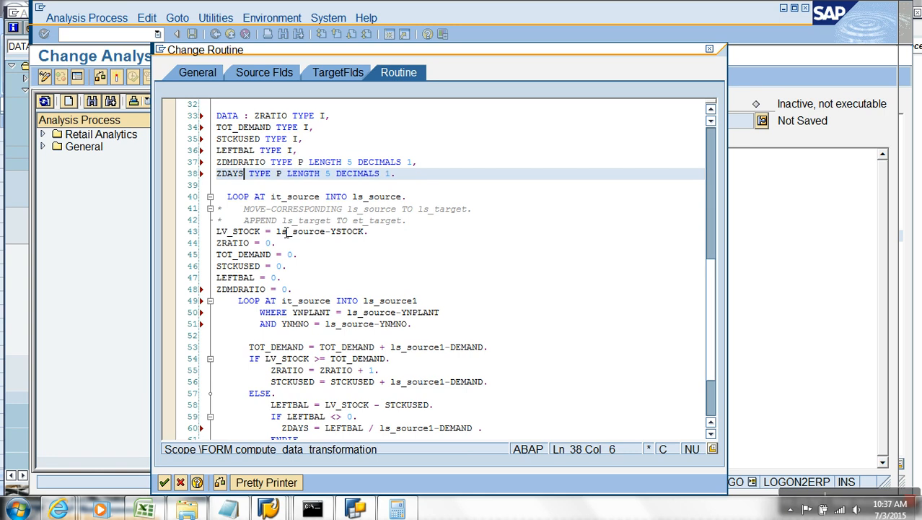
# - Add an EXIT. statement on a new line below the ZDAYS calculation, inside the IF LEFTBAL <> 0 block
pyautogui.scroll(-2, 324, 312)
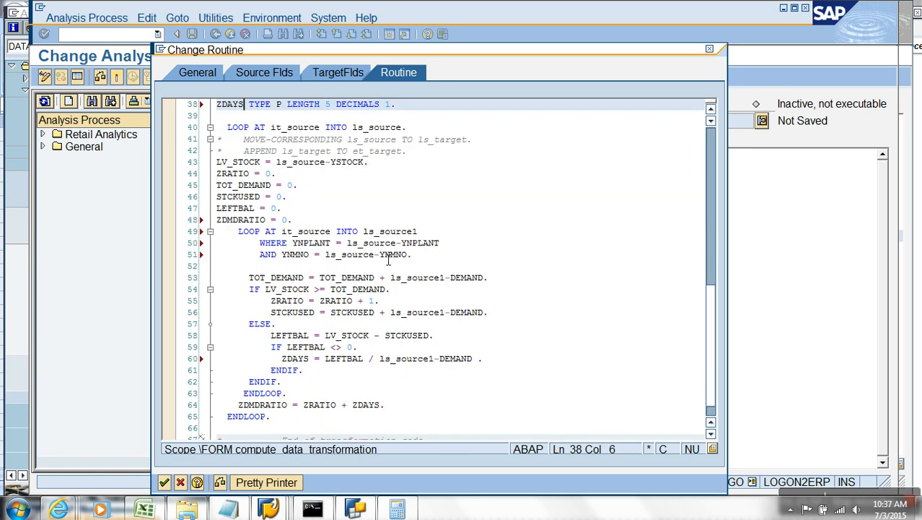
pyautogui.scroll(2, 388, 242)
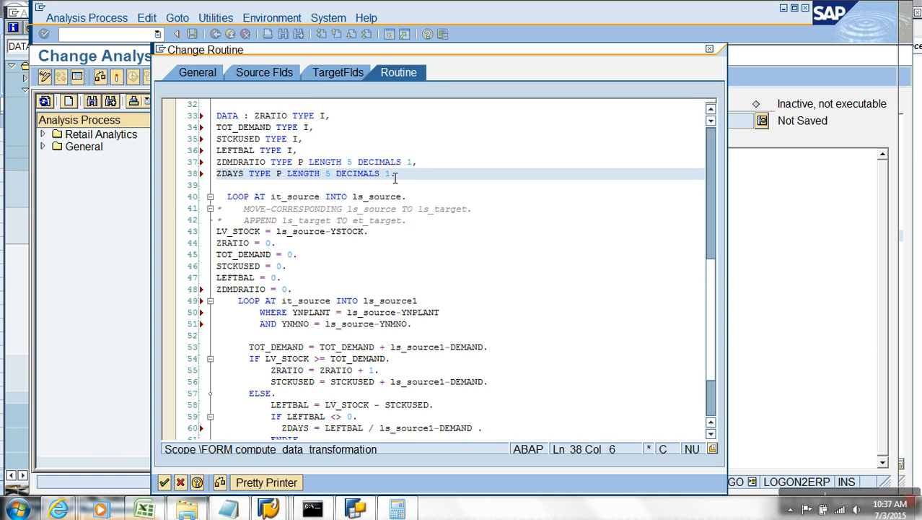
pyautogui.scroll(-2, 395, 178)
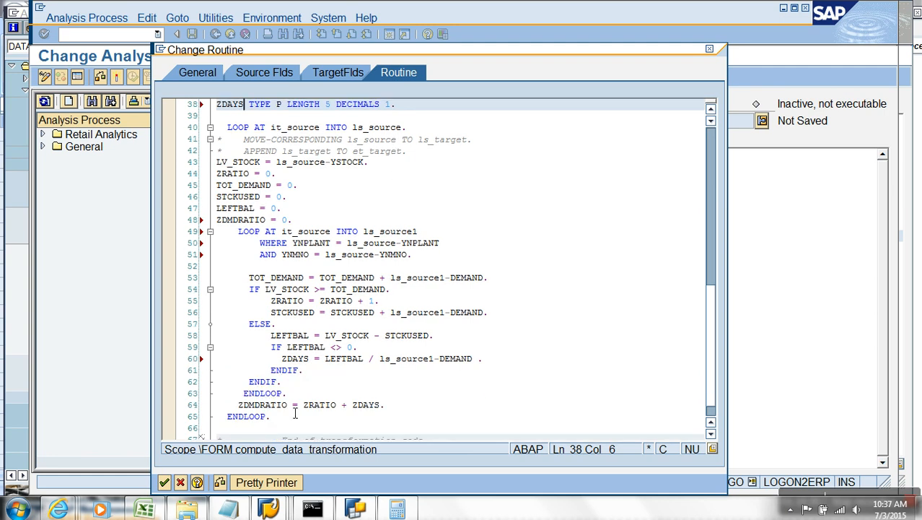
pyautogui.click(496, 364)
pyautogui.press('Return')
pyautogui.write('EXIT.')
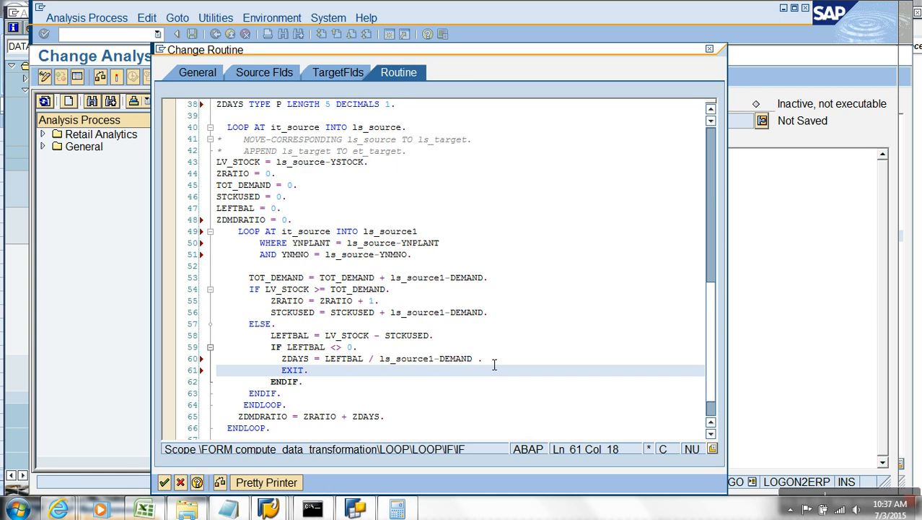
# - Review the ZDMDRATIO = ZRATIO + ZDAYS statement and insert two blank lines below it, before the outer ENDLOOP
pyautogui.scroll(-1, 473, 381)
pyautogui.click(321, 382)
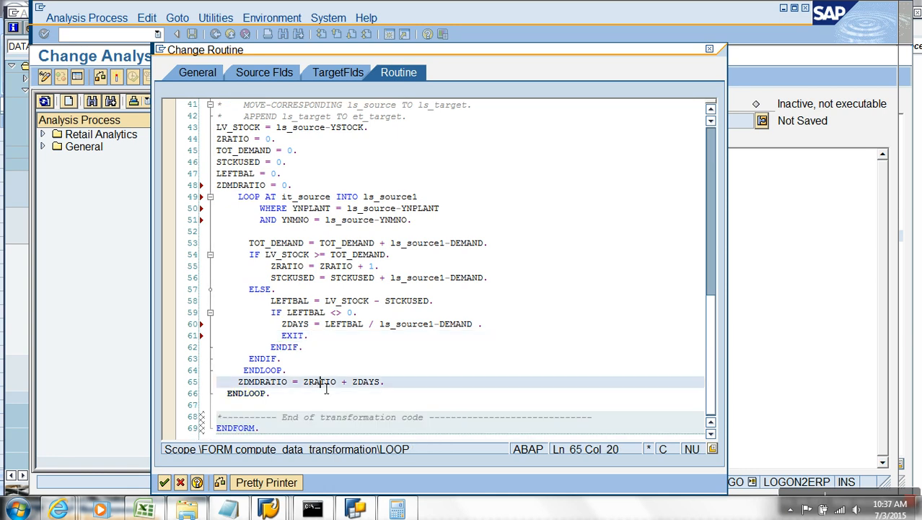
pyautogui.click(369, 382)
pyautogui.click(287, 385)
pyautogui.scroll(-1, 298, 402)
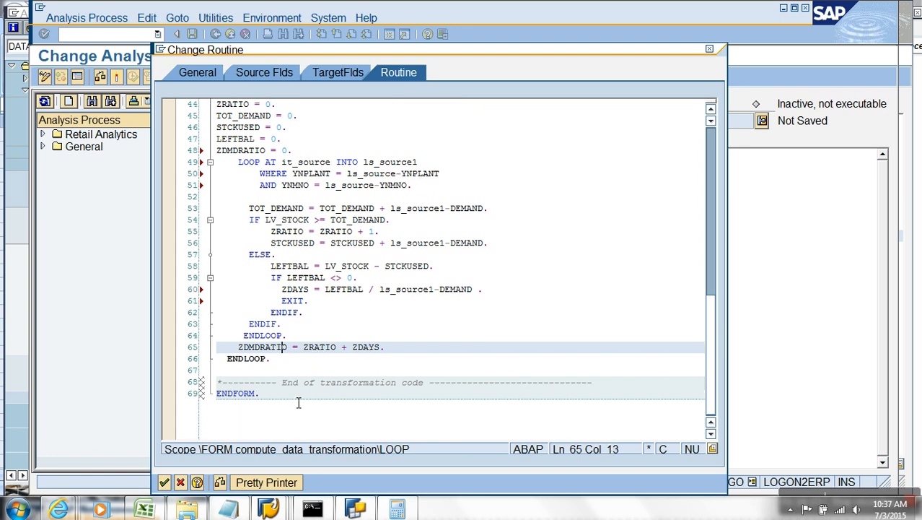
pyautogui.click(397, 353)
pyautogui.press('Return')
pyautogui.press('Return')
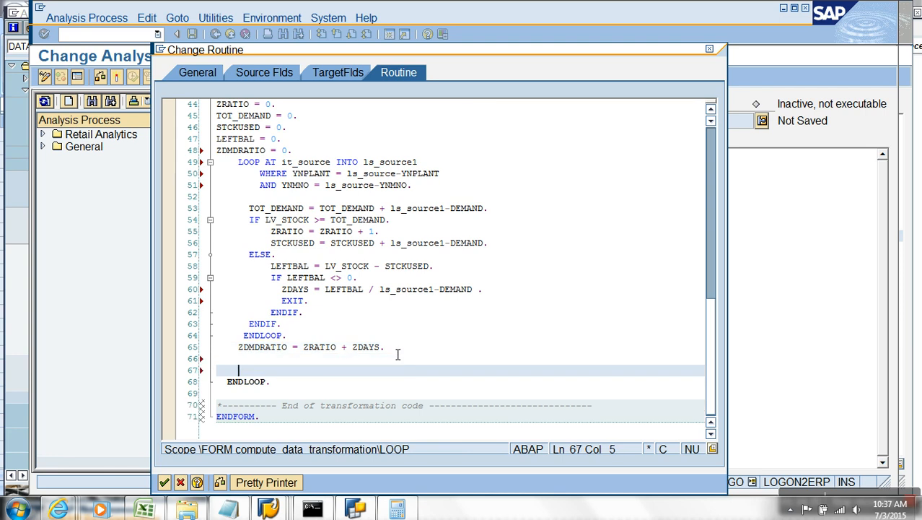
# - Start an assignment ls_target-YNMNO = on the blank line above the outer ENDLOOP, reusing the ls_target name from the declarations
pyautogui.scroll(1, 396, 354)
pyautogui.scroll(3, 388, 303)
pyautogui.scroll(2, 287, 201)
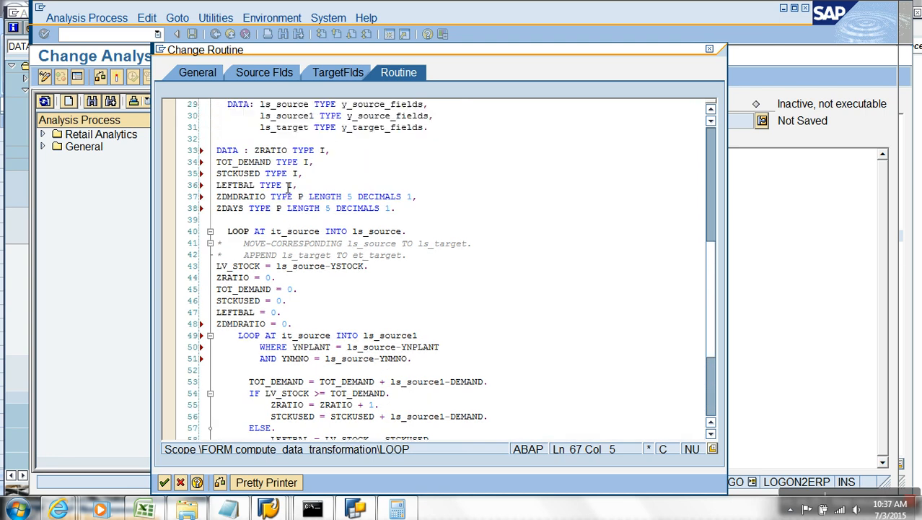
pyautogui.moveTo(310, 166); pyautogui.dragTo(266, 172)
pyautogui.hotkey('ctrl', 'c')
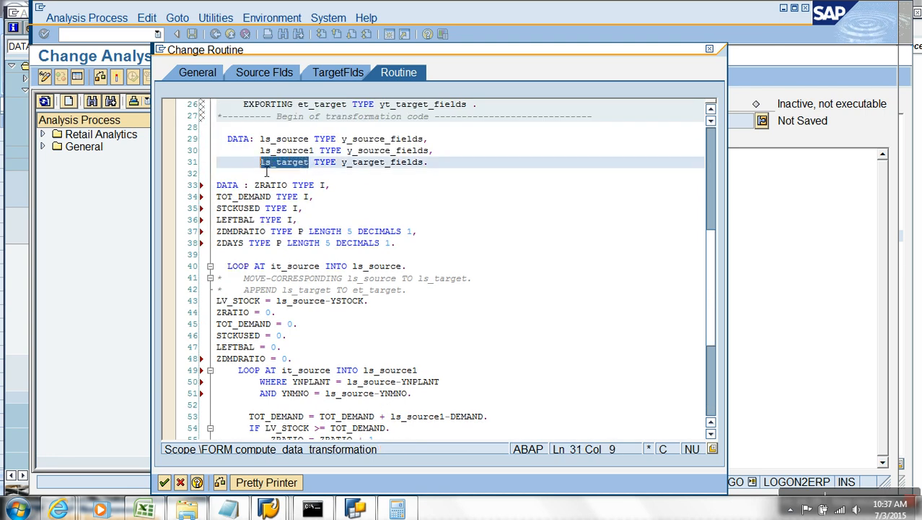
pyautogui.scroll(-6, 318, 288)
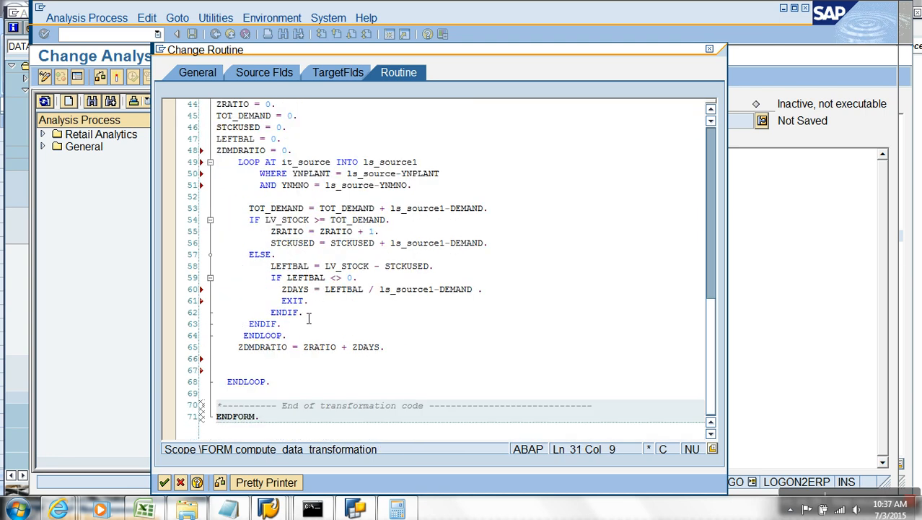
pyautogui.click(277, 372)
pyautogui.hotkey('ctrl', 'v')
pyautogui.write('-YNMNO =')
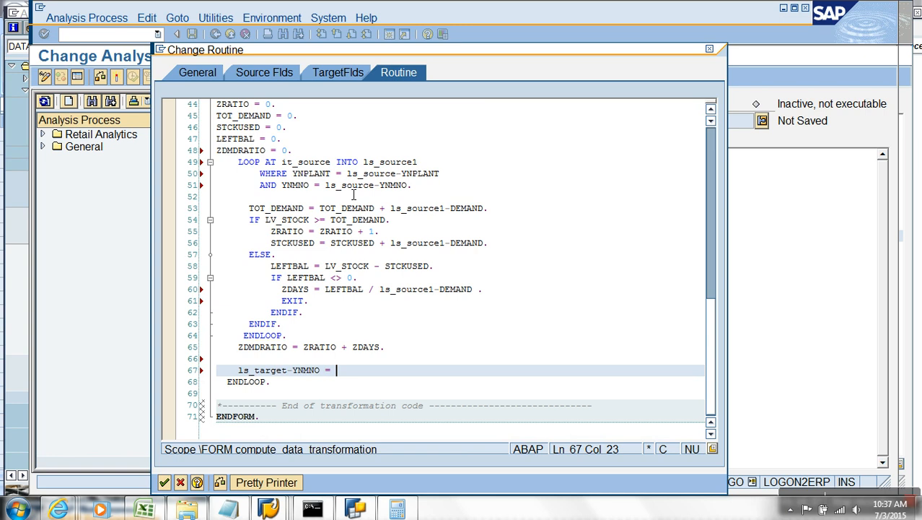
# - Complete the ls_target-YNMNO assignment with ls_source-YNMNO. and start a new line below it
pyautogui.scroll(2, 338, 173)
pyautogui.moveTo(354, 127); pyautogui.dragTo(409, 127)
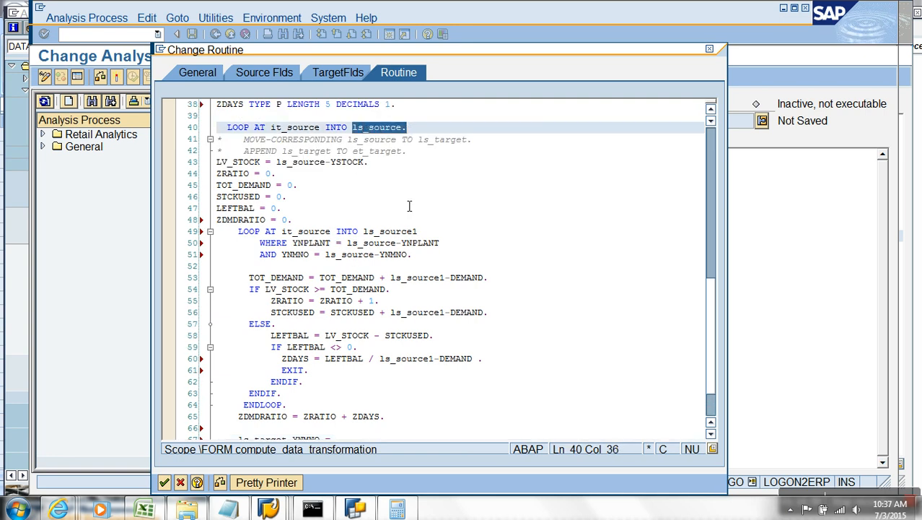
pyautogui.hotkey('shift', 'Right')
pyautogui.hotkey('ctrl', 'c')
pyautogui.scroll(-3, 361, 354)
pyautogui.click(358, 339)
pyautogui.hotkey('ctrl', 'v')
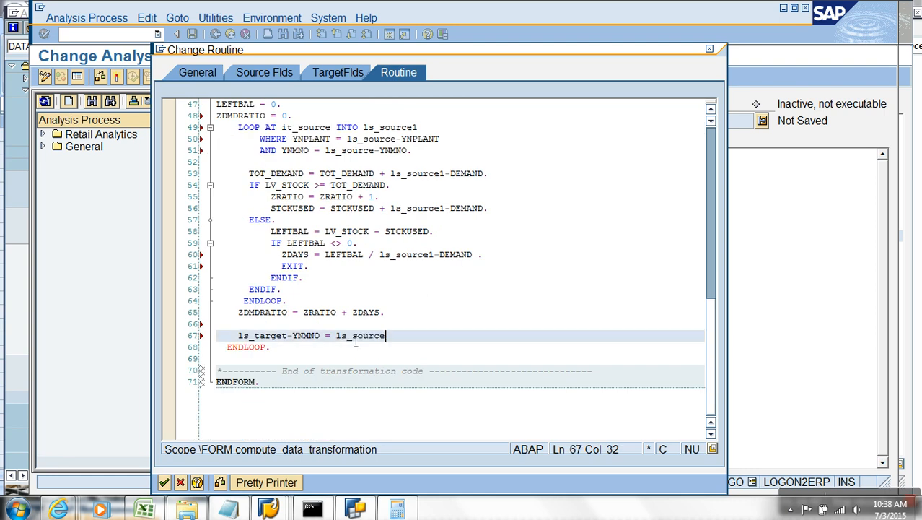
pyautogui.write('-YNMNO.')
pyautogui.press('Return')
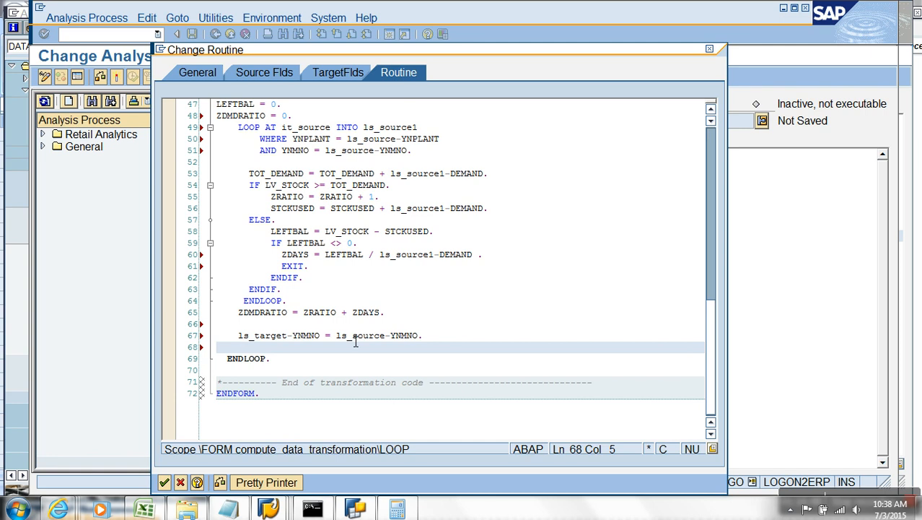
# - Duplicate the ls_target-YNMNO = ls_source-YNMNO. assignment on the line below it
pyautogui.moveTo(435, 339); pyautogui.dragTo(217, 336)
pyautogui.hotkey('ctrl', 'c')
pyautogui.click(267, 352)
pyautogui.hotkey('ctrl', 'v')
# - Change the duplicated assignment to ls_target-YNPLANT = ls_source-YNPLANT. and start a new line below it
pyautogui.click(348, 351)
pyautogui.press('BackSpace')
pyautogui.press('BackSpace')
pyautogui.press('BackSpace')
pyautogui.write('PLANT')
pyautogui.press('End')
pyautogui.press('BackSpace')
pyautogui.press('BackSpace')
pyautogui.press('BackSpace')
pyautogui.press('BackSpace')
pyautogui.write('PLAN')
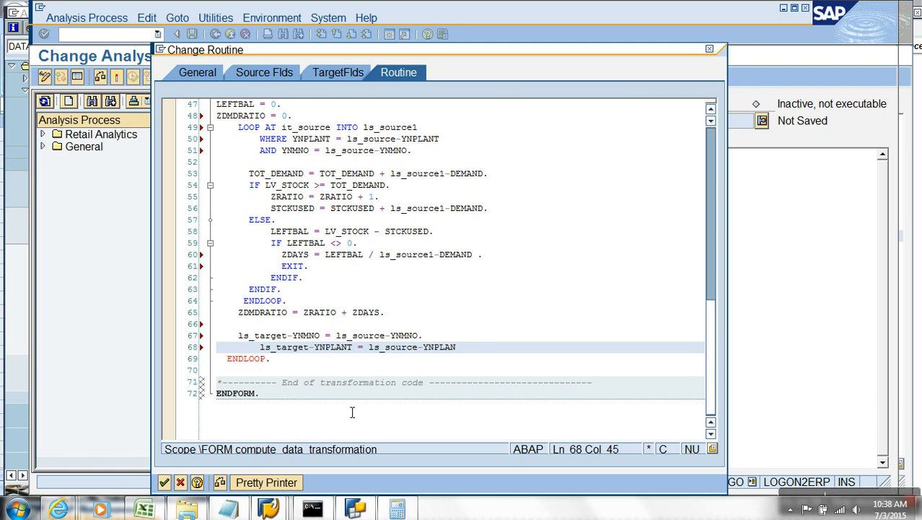
pyautogui.write('T.')
pyautogui.press('Return')
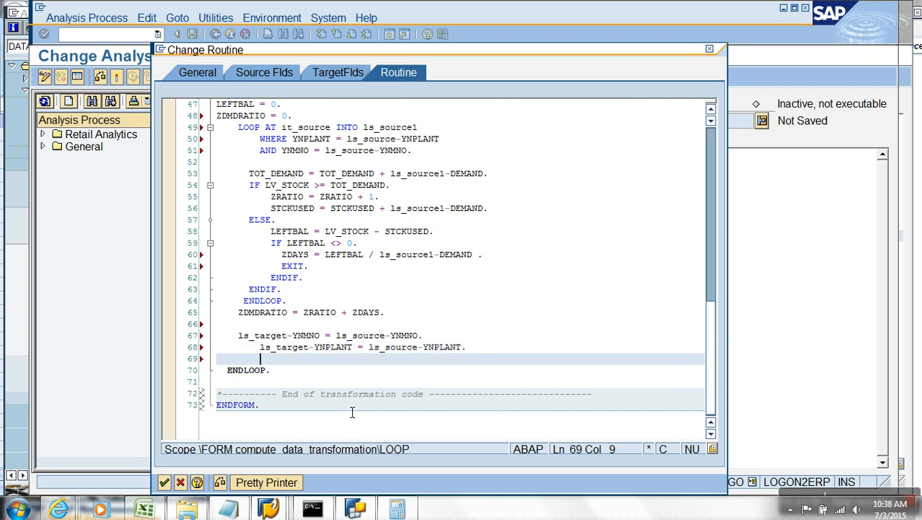
# - Check the demand ratio's field name in the target fields and add the assignment ls_target-ZDRATIO = ZDMDRATIO. to the routine
pyautogui.click(329, 72)
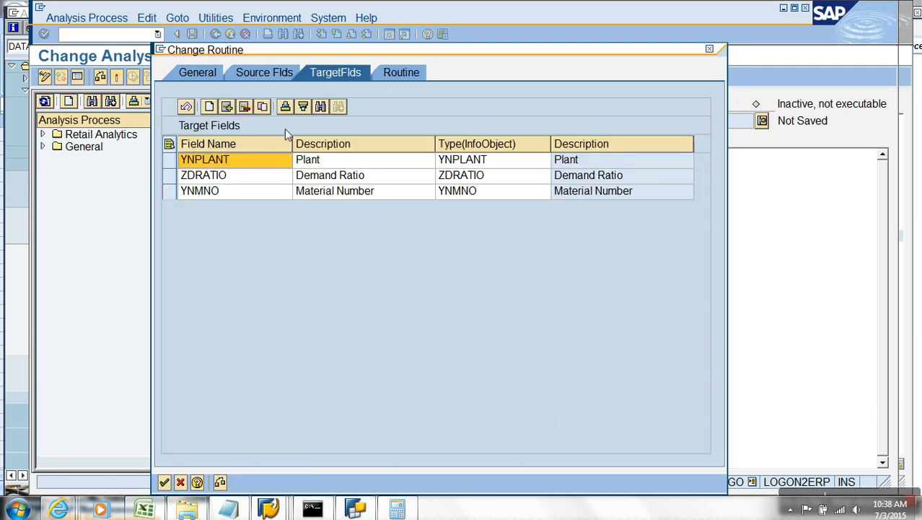
pyautogui.click(225, 179)
pyautogui.doubleClick(239, 177)
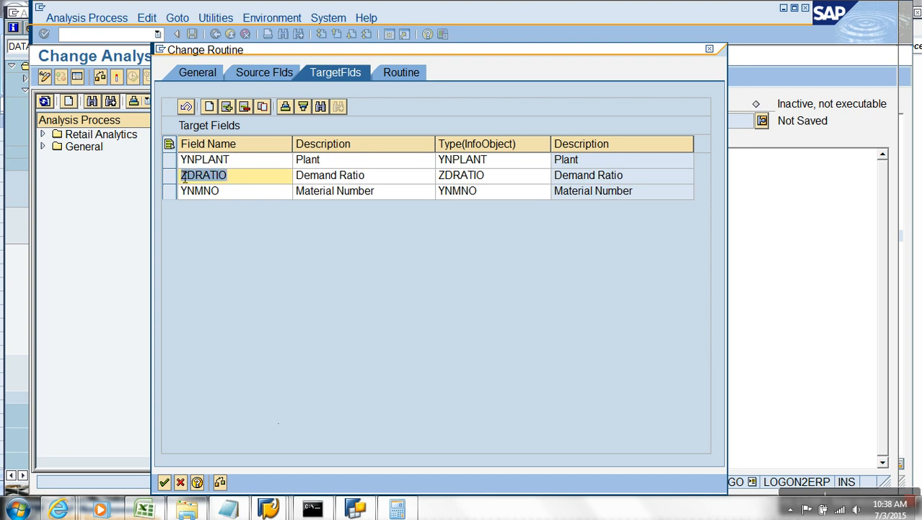
pyautogui.click(393, 73)
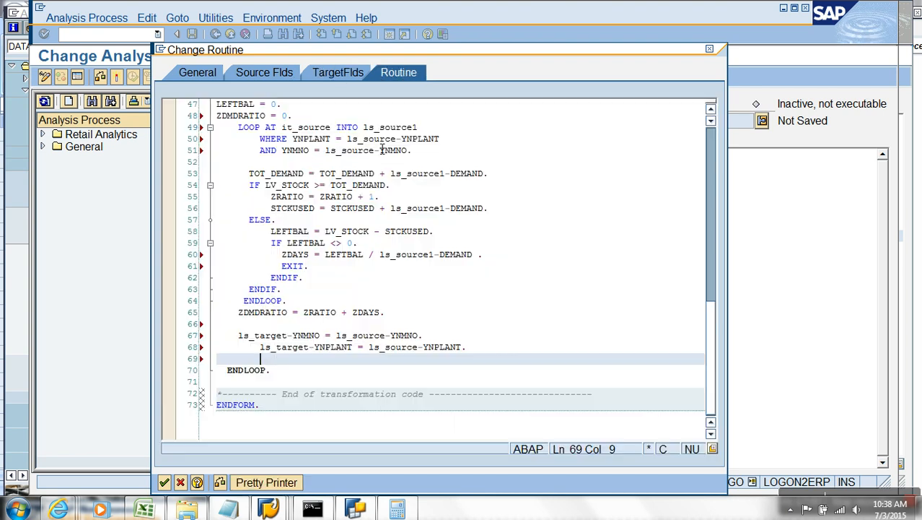
pyautogui.write('ls_target-ZDRATIO =')
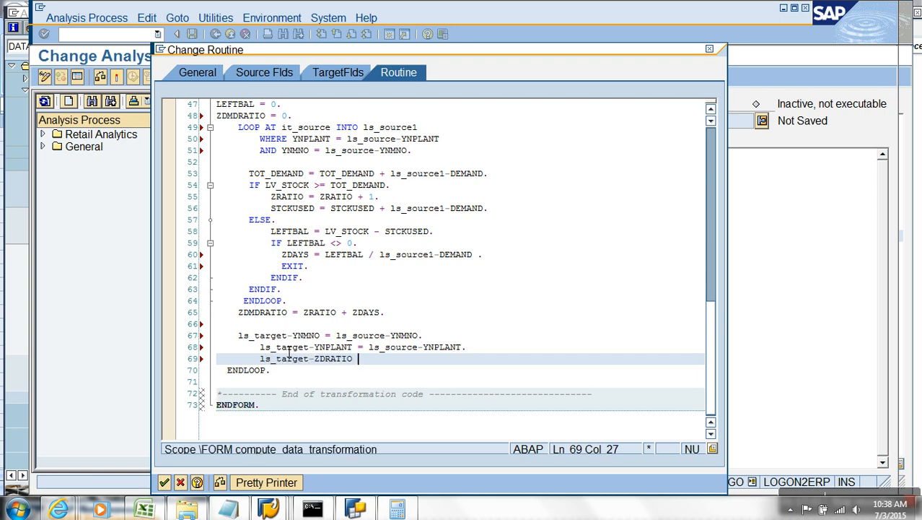
pyautogui.moveTo(288, 312); pyautogui.dragTo(235, 313)
pyautogui.hotkey('ctrl', 'c')
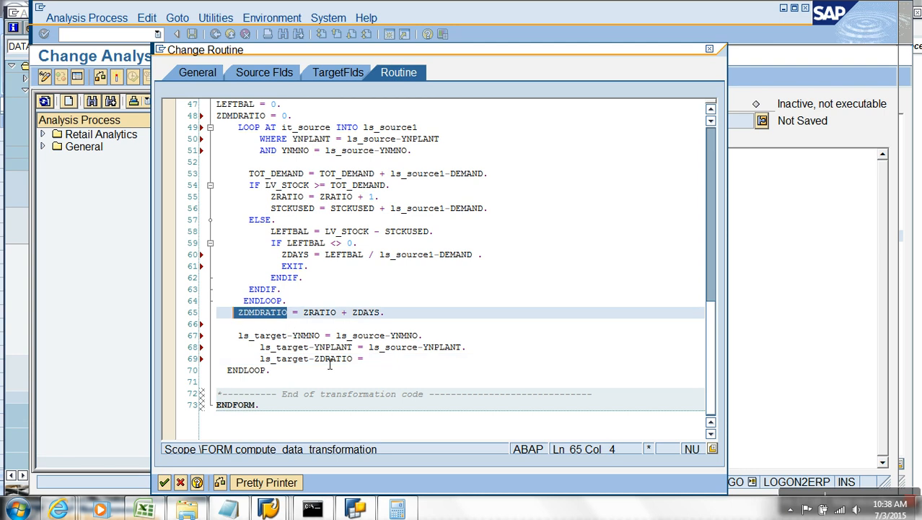
pyautogui.click(369, 358)
pyautogui.hotkey('ctrl', 'v')
pyautogui.write('.')
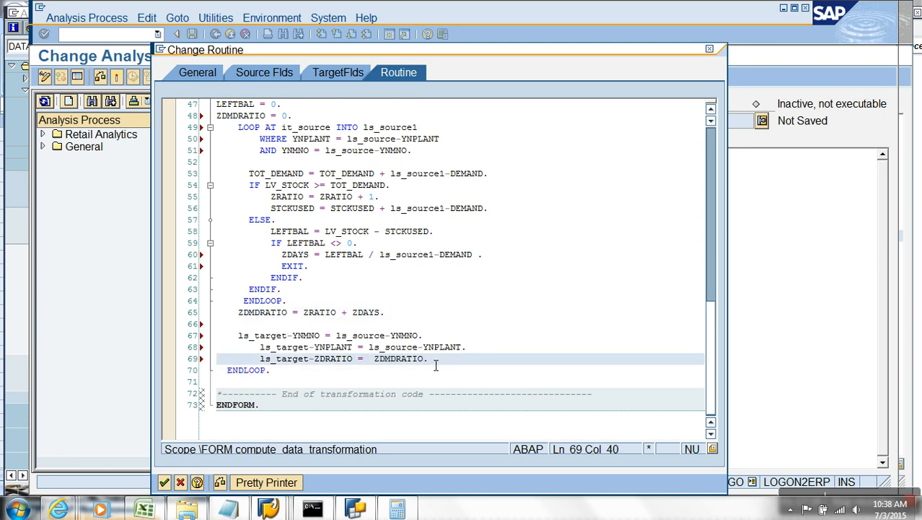
# - Add the statement append ls_target to et_target. below the ZDRATIO assignment, separated by a blank line and inside the outer loop
pyautogui.press('Return')
pyautogui.press('Return')
pyautogui.write('ap')
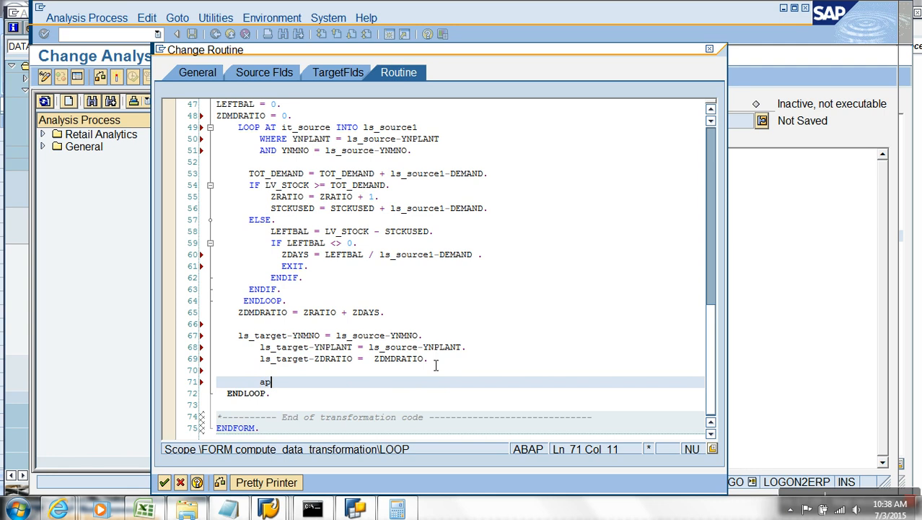
pyautogui.write('pend ls_t')
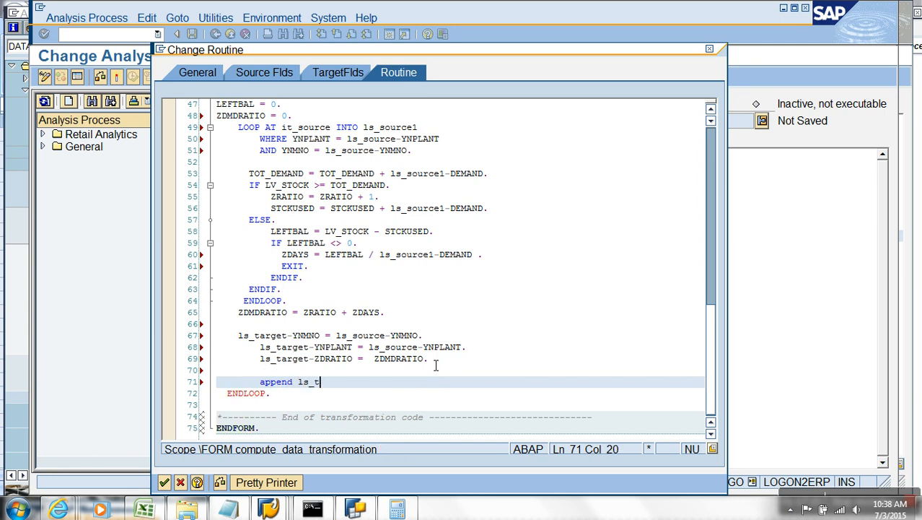
pyautogui.write('arget to')
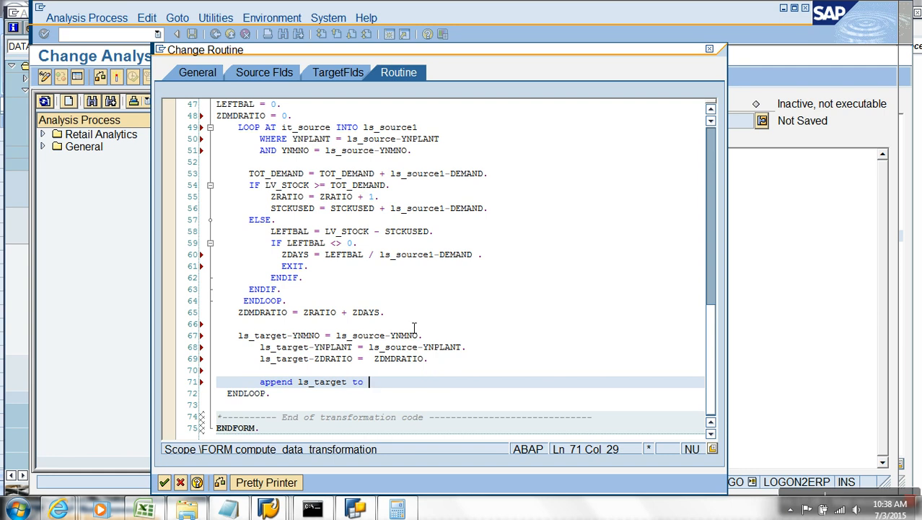
pyautogui.scroll(7, 399, 299)
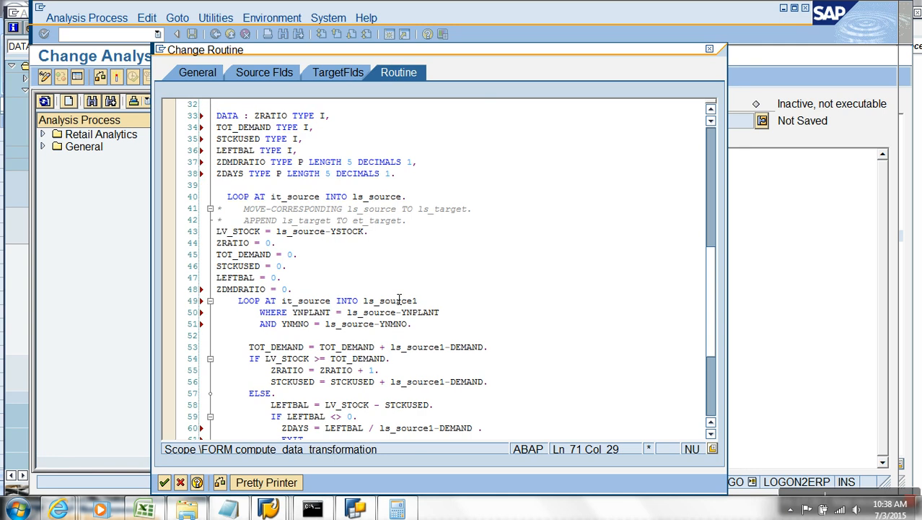
pyautogui.moveTo(310, 233); pyautogui.dragTo(288, 232)
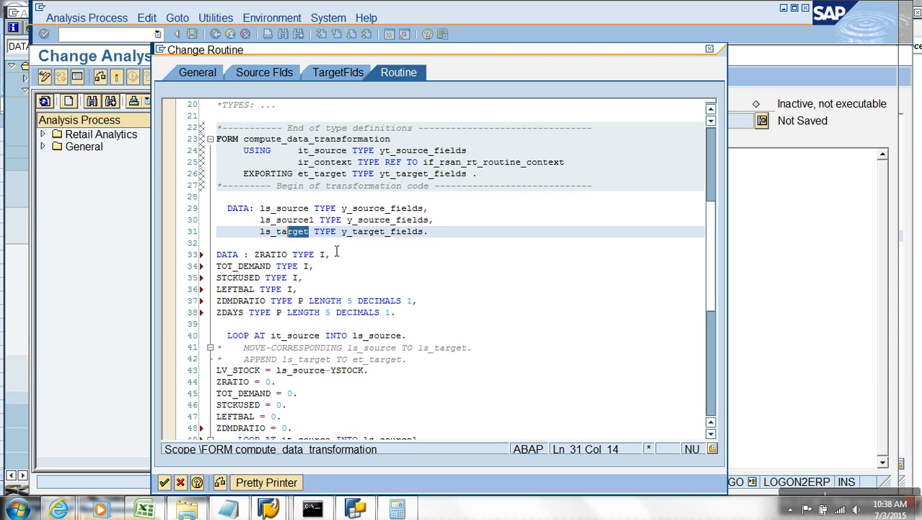
pyautogui.moveTo(298, 174); pyautogui.dragTo(347, 178)
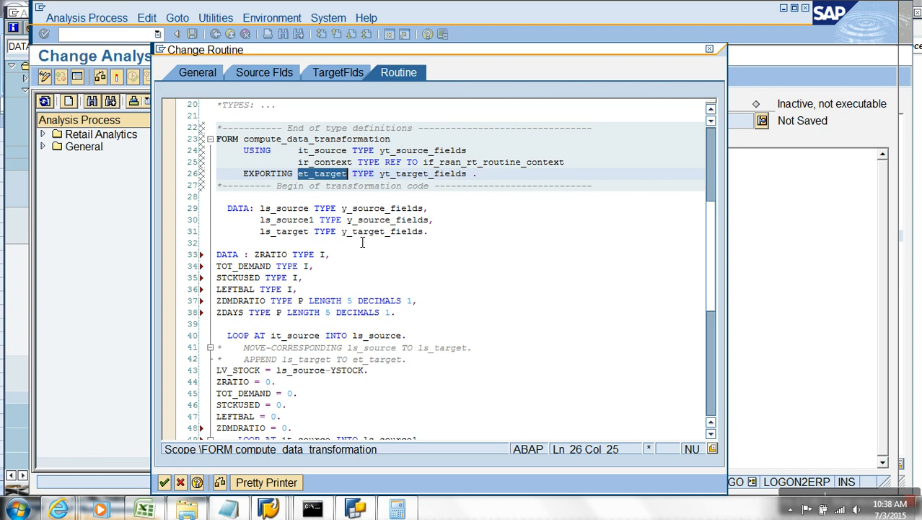
pyautogui.scroll(-11, 412, 317)
pyautogui.click(401, 315)
pyautogui.hotkey('ctrl', 'v')
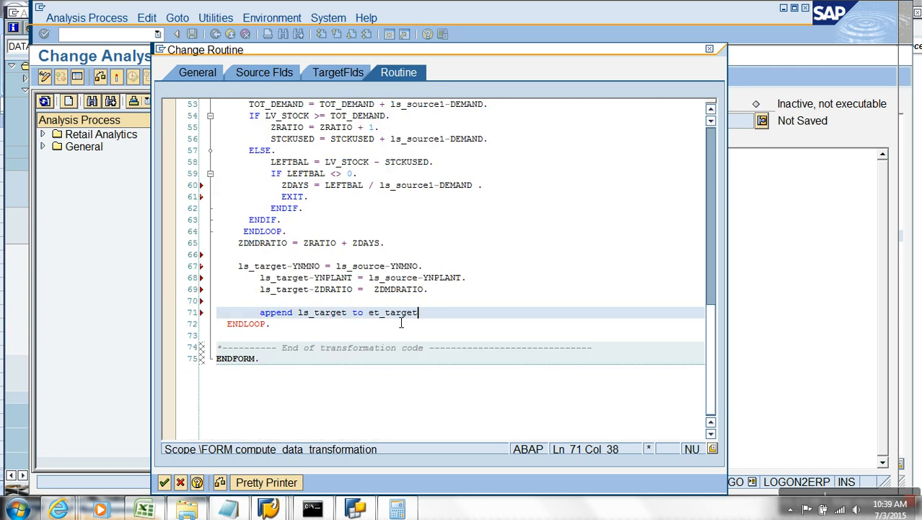
pyautogui.write('.')
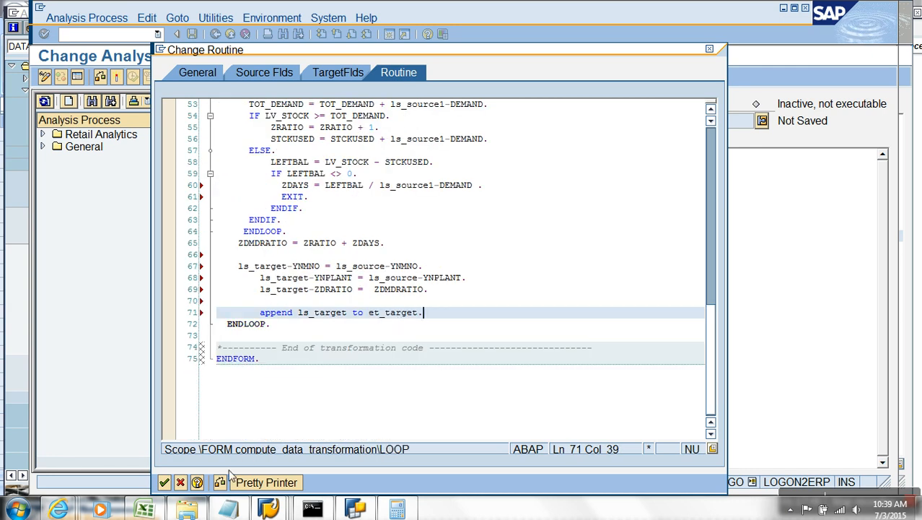
# - Check the routine's syntax and declare lv_stock type i, at the start of the DATA statement, ahead of ZRATIO
pyautogui.click(220, 482)
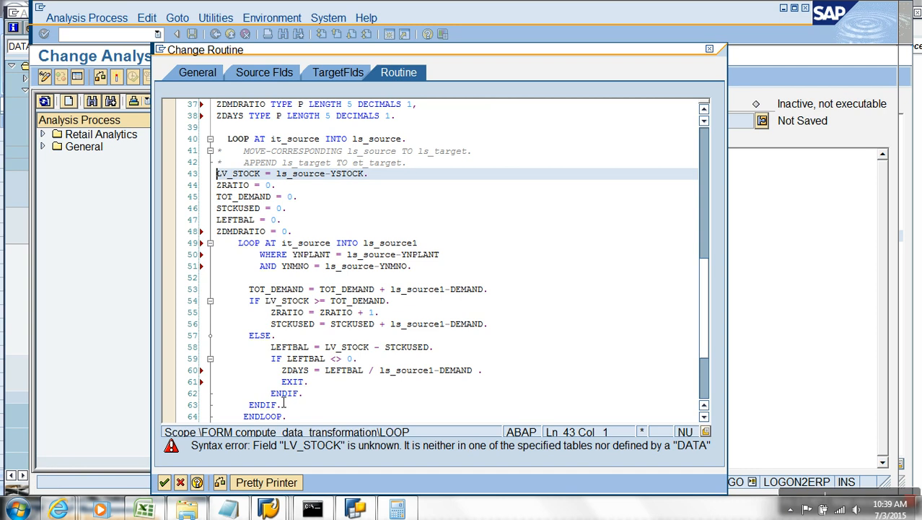
pyautogui.click(337, 187)
pyautogui.scroll(1, 339, 210)
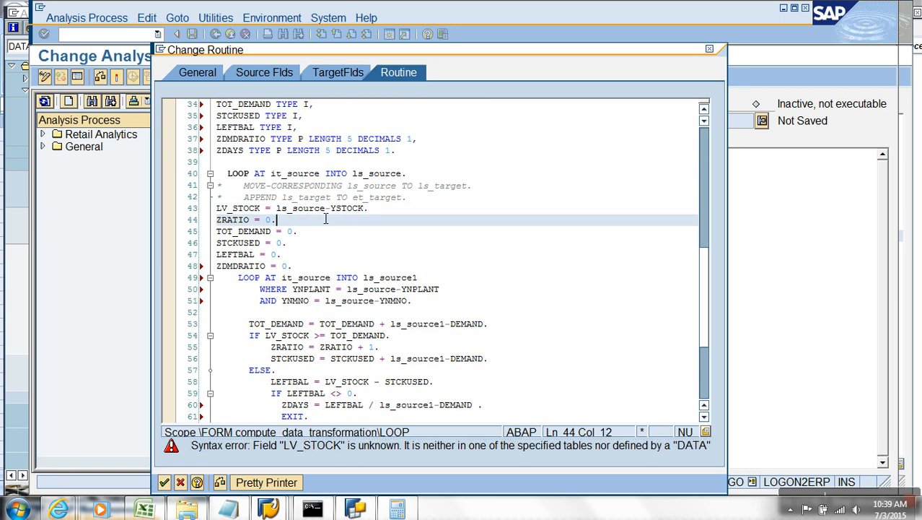
pyautogui.scroll(1, 320, 220)
pyautogui.scroll(1, 320, 219)
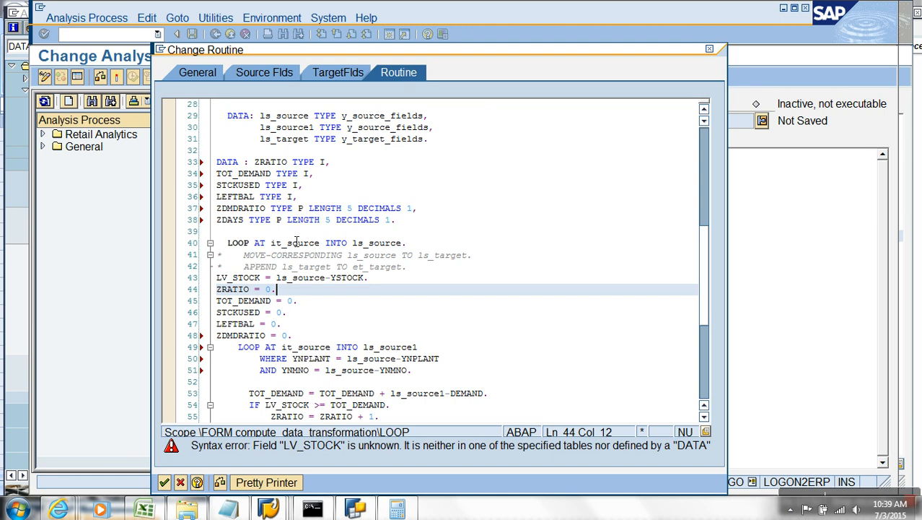
pyautogui.scroll(2, 297, 241)
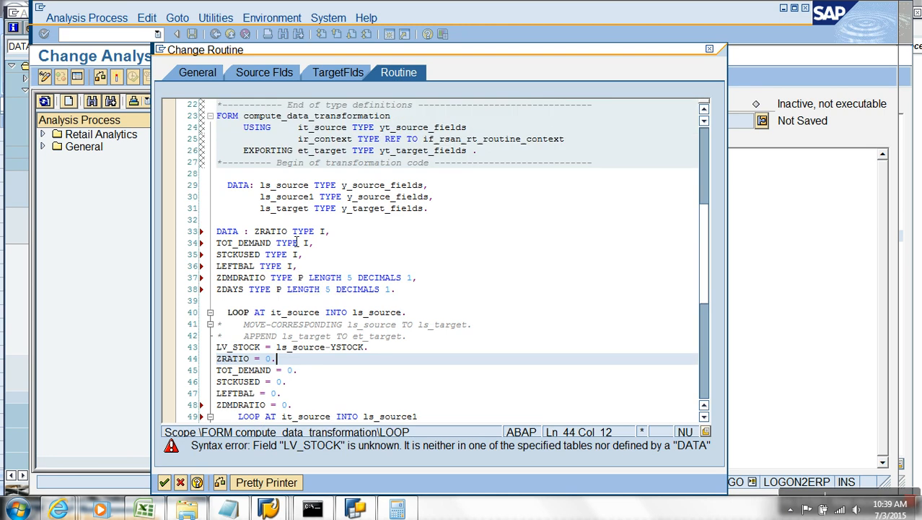
pyautogui.click(255, 232)
pyautogui.press('Return')
pyautogui.press('Up')
pyautogui.write('1v_s')
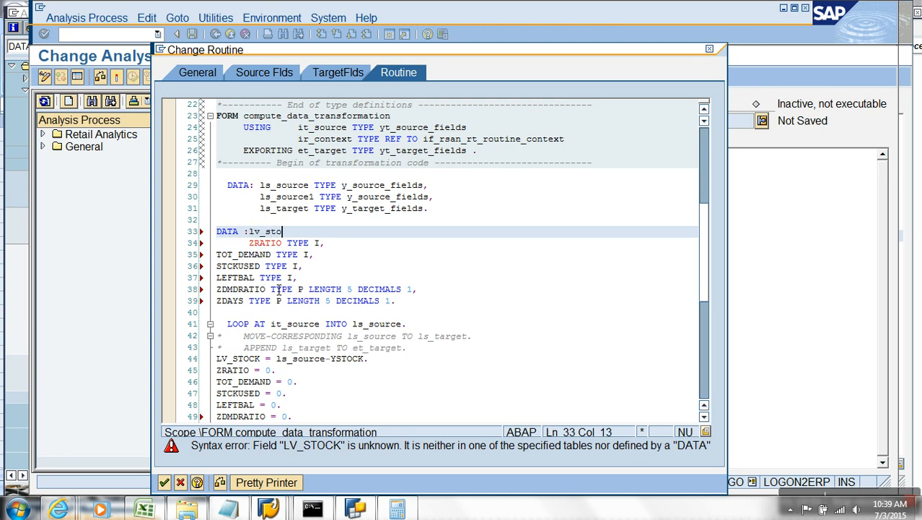
pyautogui.write('tock type i,')
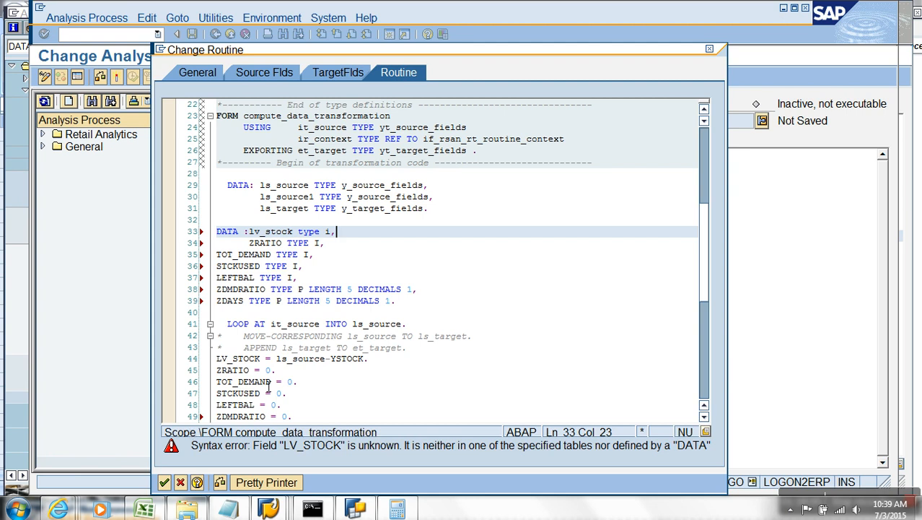
# - Recheck the routine's syntax and accept the finished routine, returning to the analysis process diagram
pyautogui.click(221, 483)
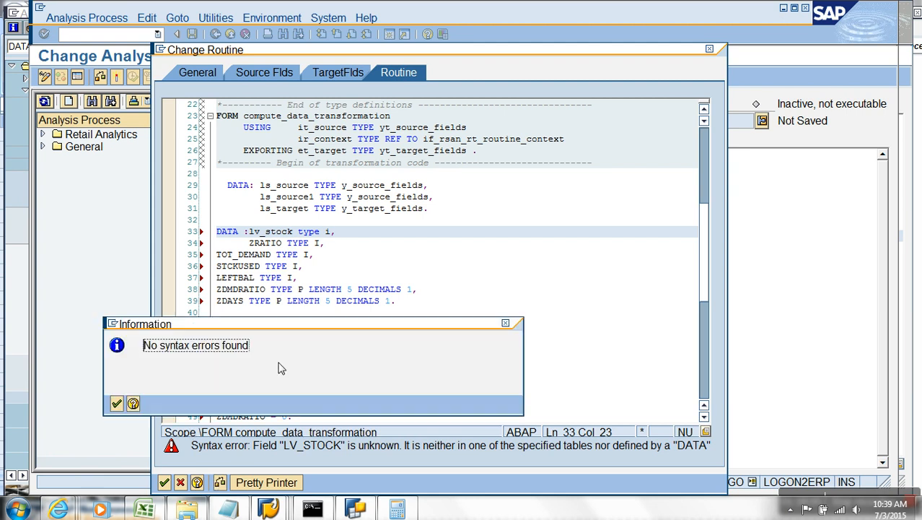
pyautogui.click(117, 404)
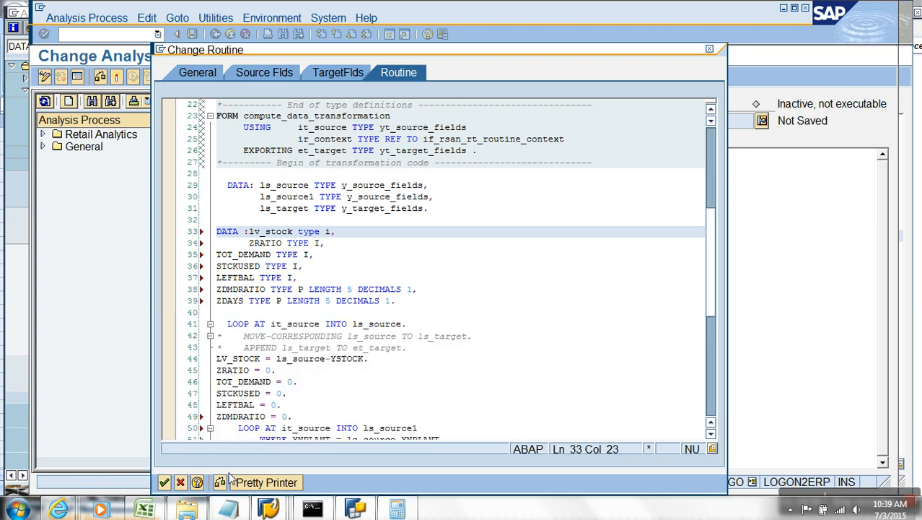
pyautogui.click(164, 482)
pyautogui.click(604, 311)
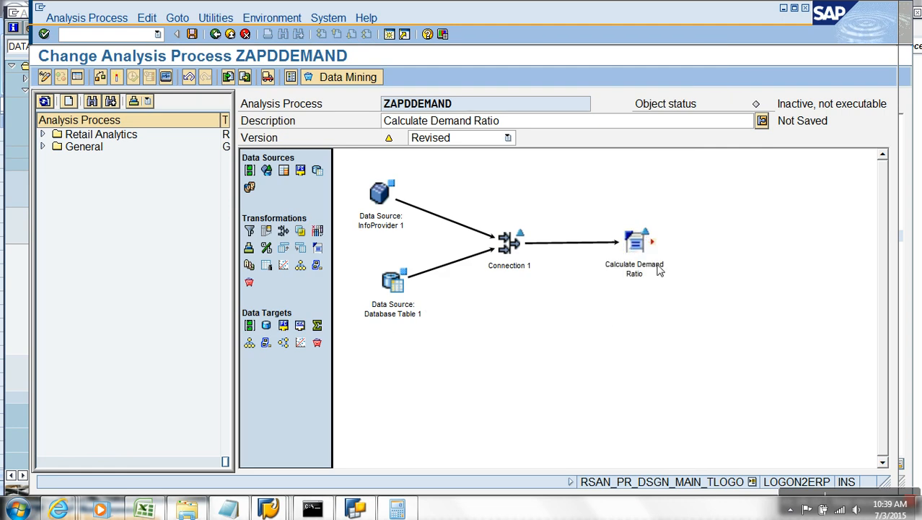
# - Calculate the intermediate result directly for the Calculate Demand Ratio node, saving the analysis process
pyautogui.rightClick(641, 260)
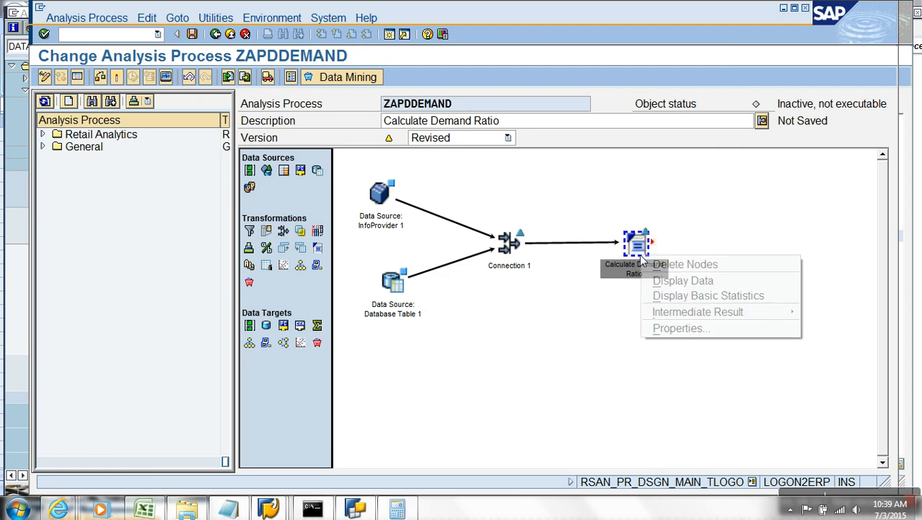
pyautogui.moveTo(698, 312)
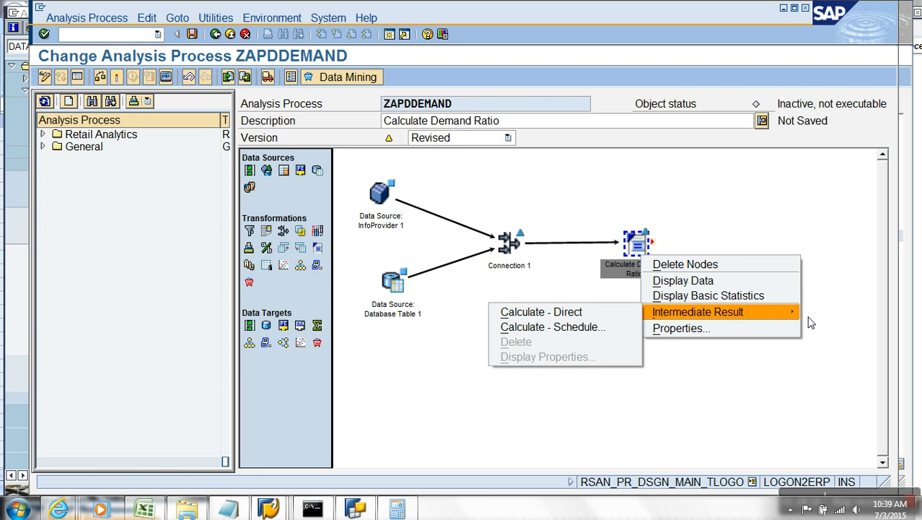
pyautogui.click(574, 312)
pyautogui.click(212, 301)
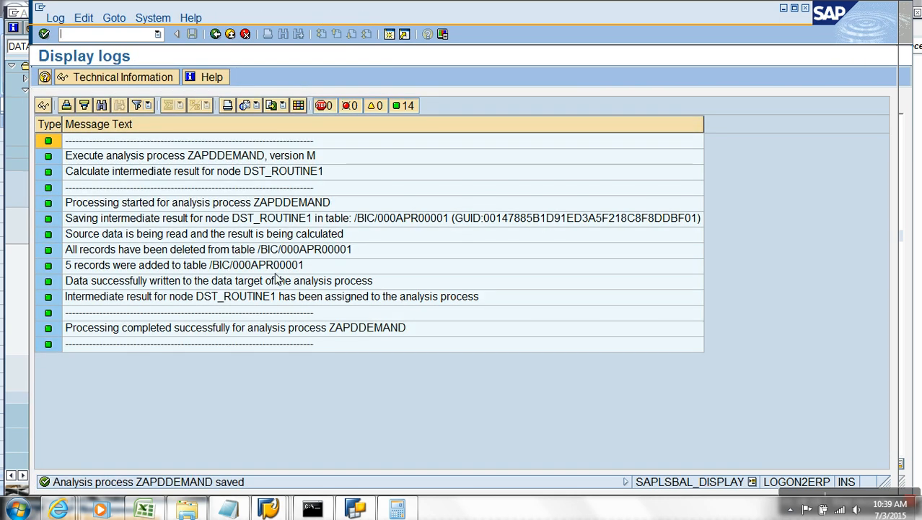
# - Try to display the contents of table /BIC/000APR00001 through the ABAP Dictionary and review the runtime error description
pyautogui.moveTo(278, 505)
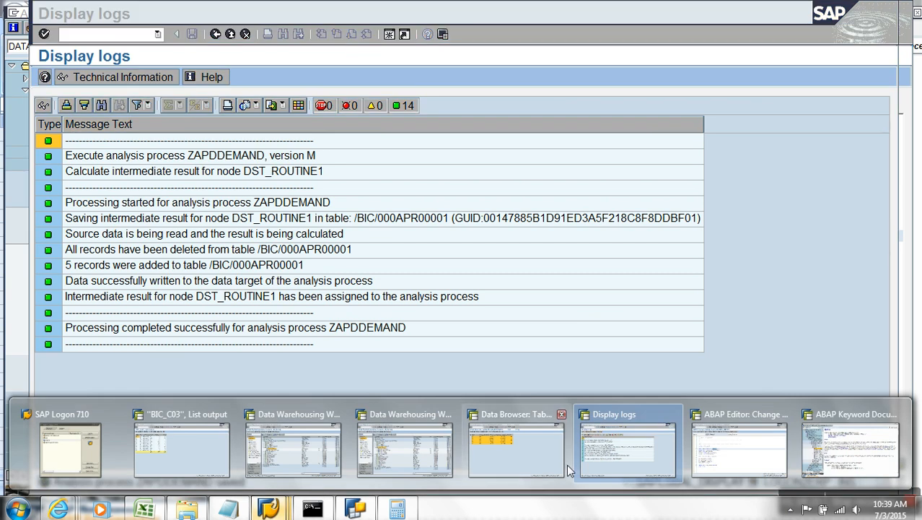
pyautogui.click(520, 453)
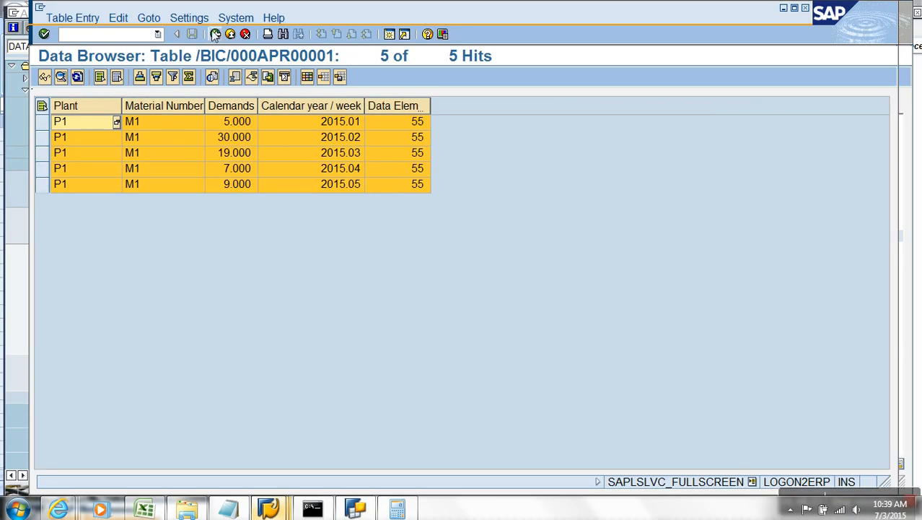
pyautogui.click(216, 33)
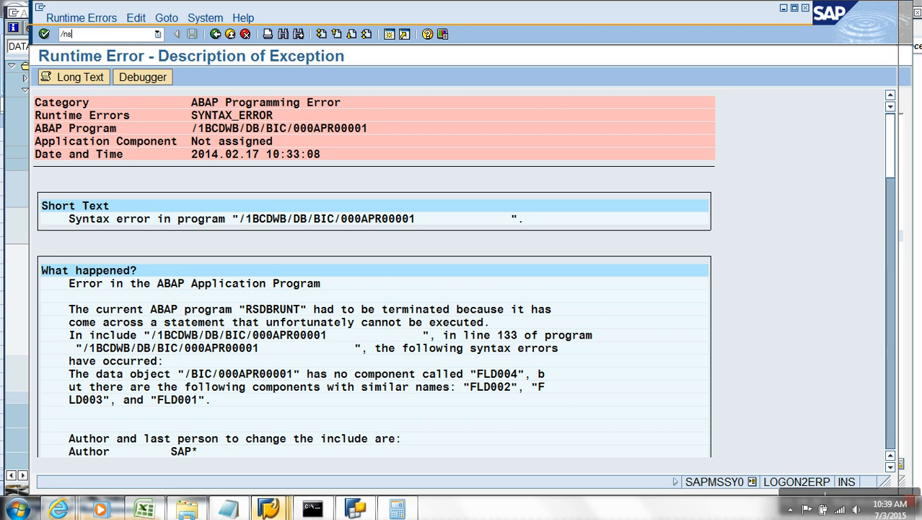
pyautogui.press('Return')
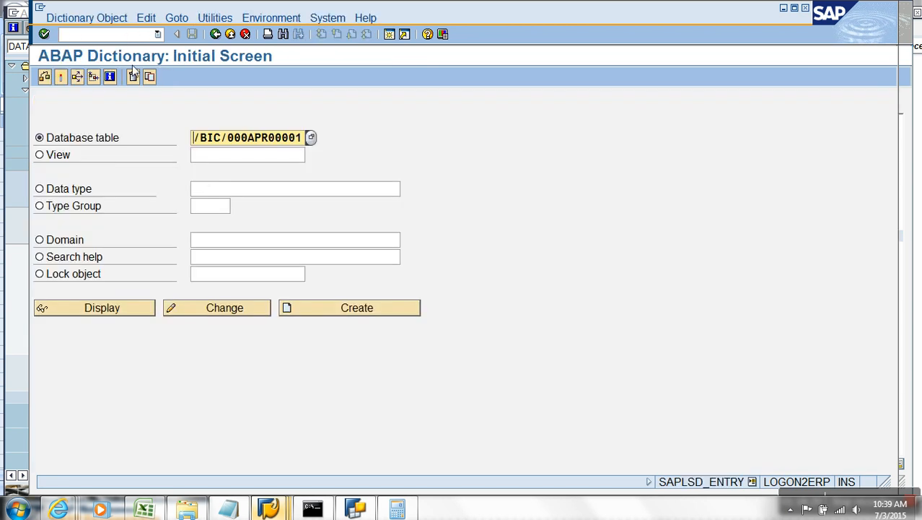
pyautogui.press('F7')
pyautogui.click(284, 78)
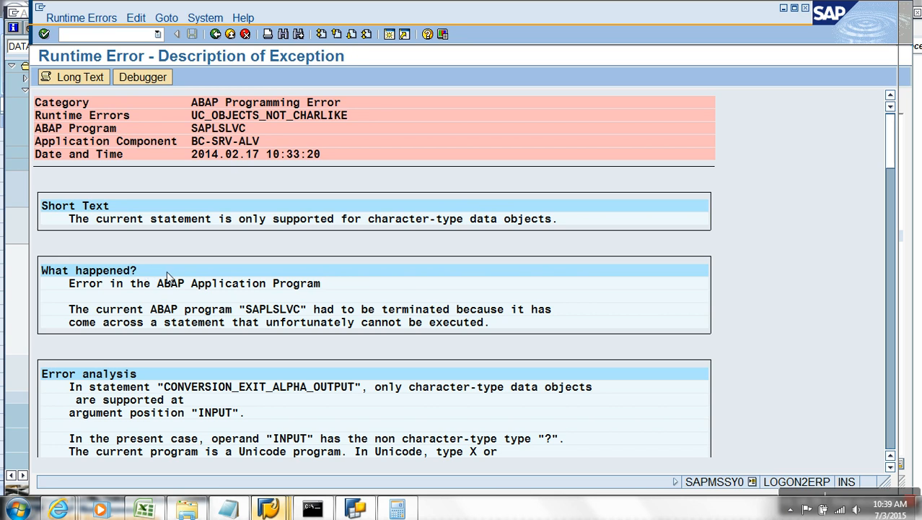
pyautogui.scroll(-3, 168, 275)
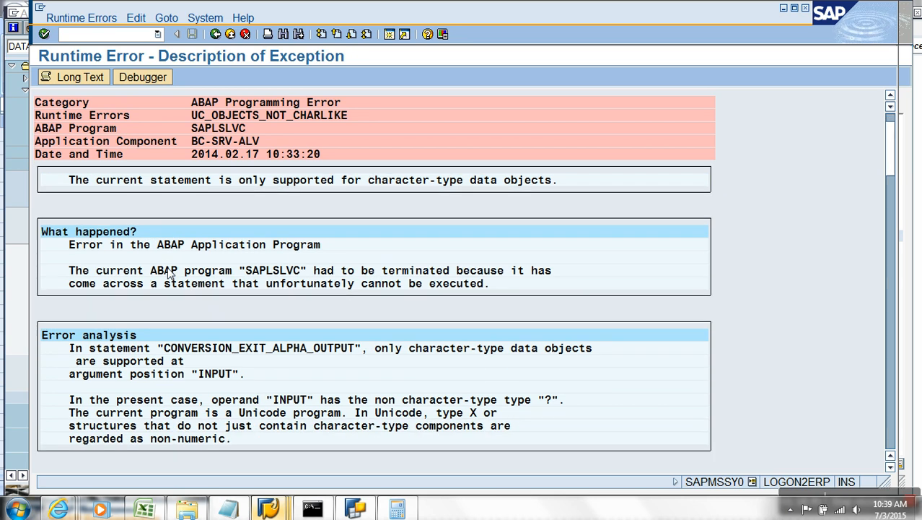
pyautogui.scroll(3, 168, 275)
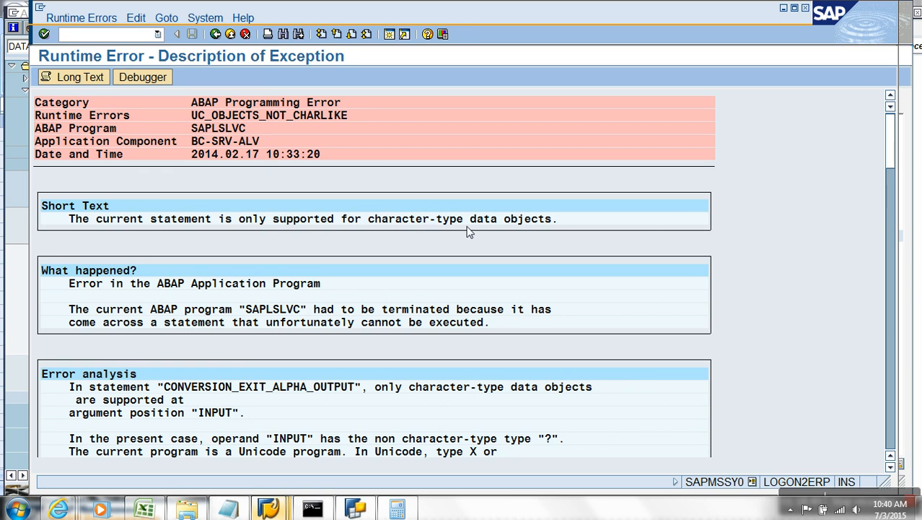
pyautogui.click(217, 36)
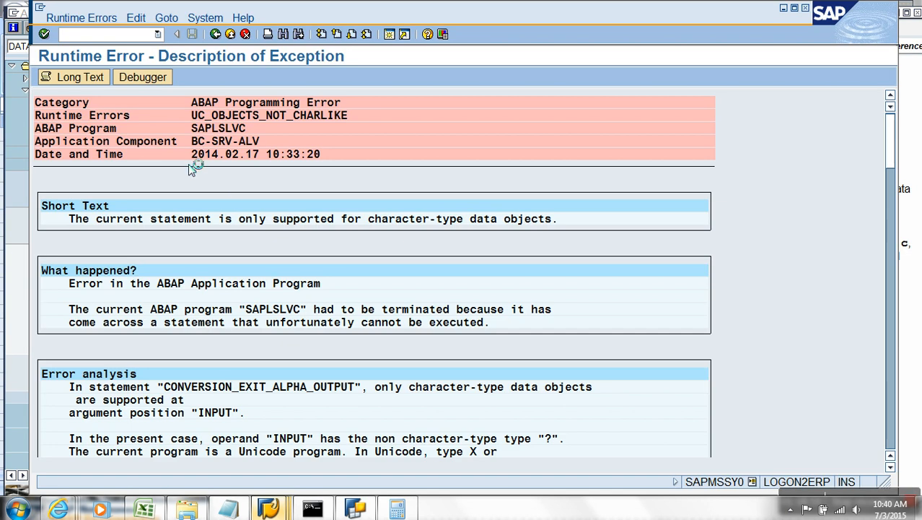
# - Stop the hanging runtime error session and return from the calculation log to the ZAPDDEMAND analysis process diagram
pyautogui.hotkey('alt', 'space')
pyautogui.click(130, 141)
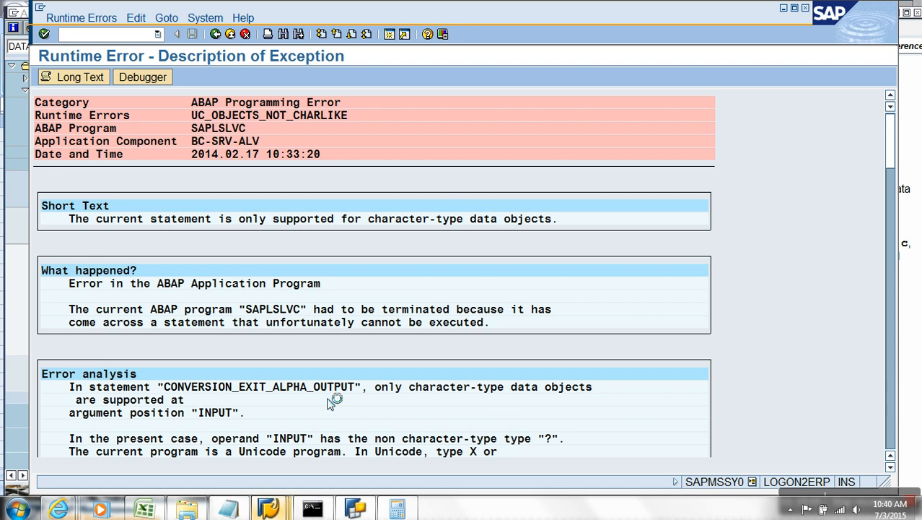
pyautogui.click(280, 511)
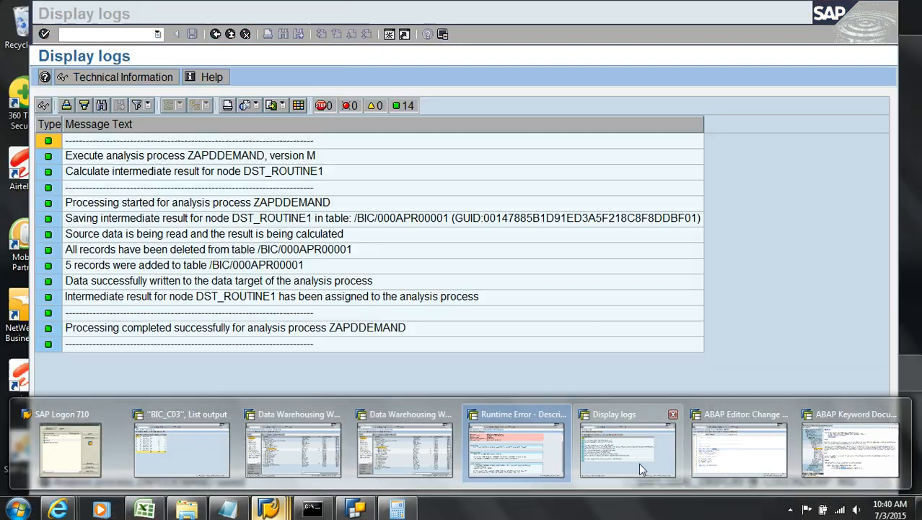
pyautogui.click(639, 462)
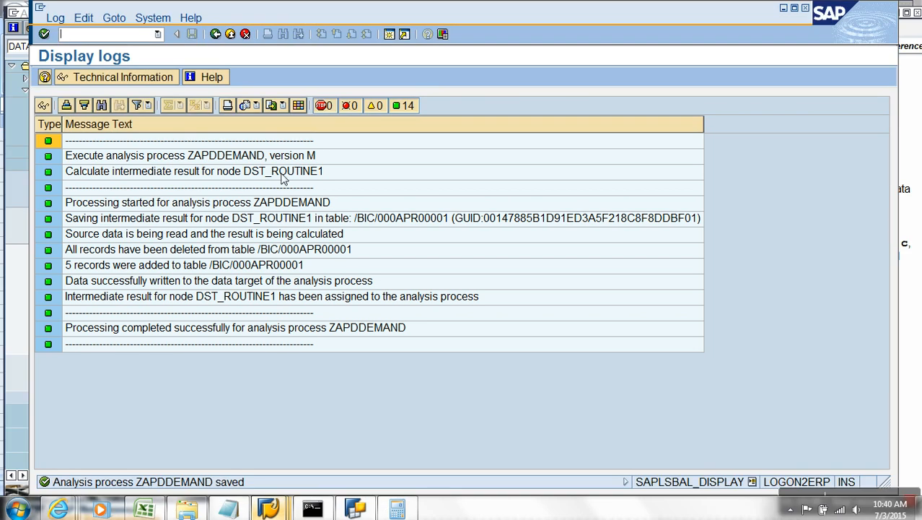
pyautogui.click(216, 35)
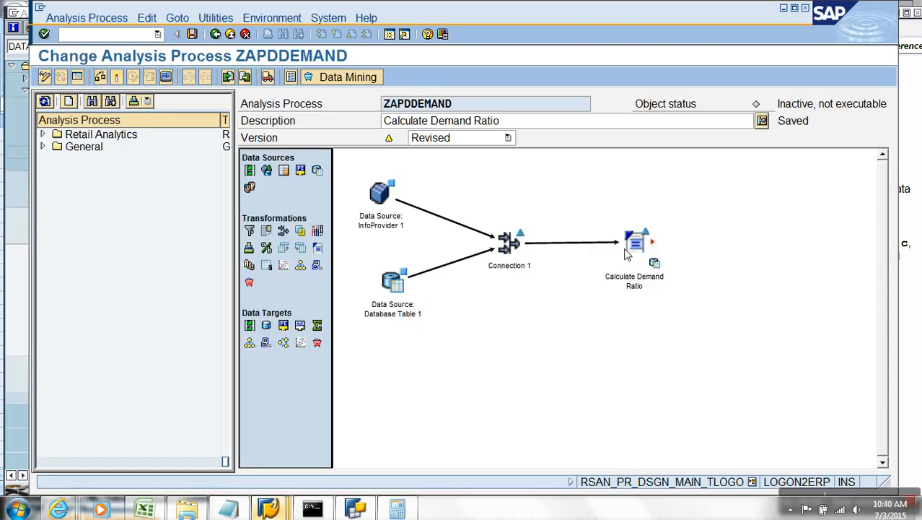
# - Delete the intermediate result of the Calculate Demand Ratio node and return to the analysis process diagram
pyautogui.rightClick(647, 246)
pyautogui.moveTo(696, 297)
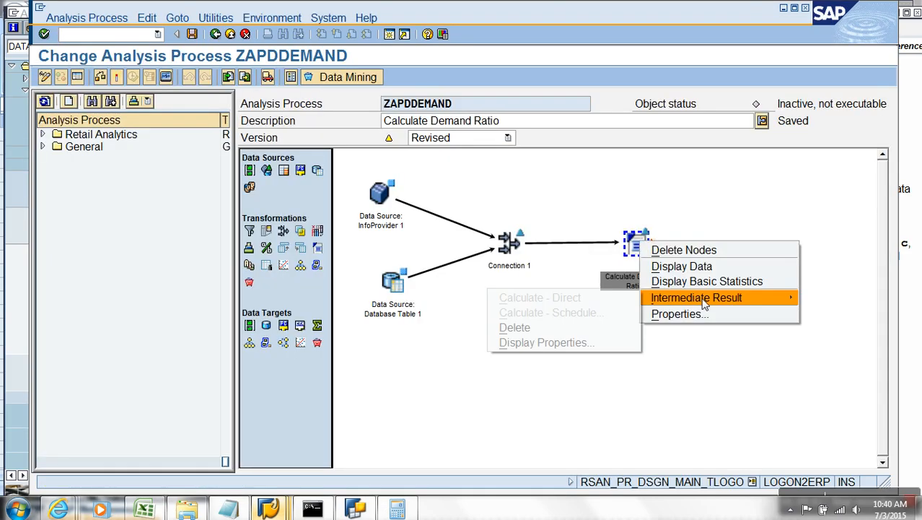
pyautogui.click(548, 330)
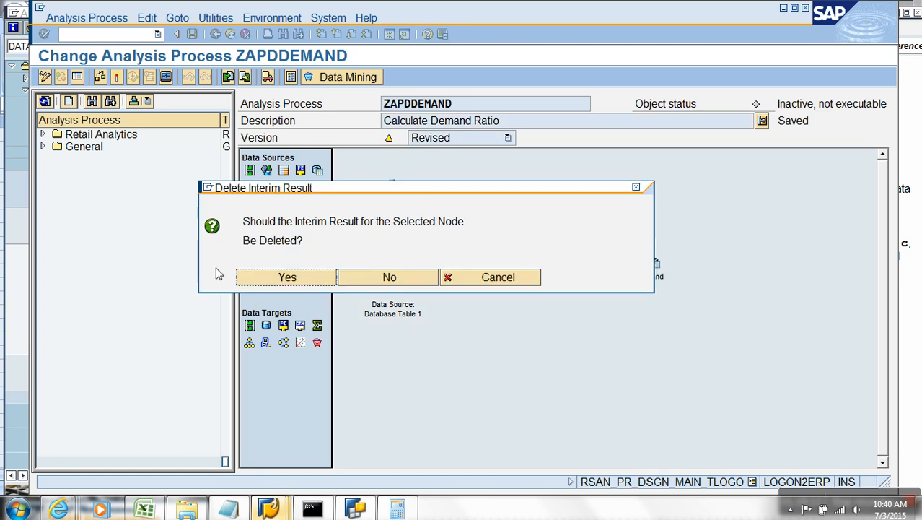
pyautogui.click(248, 279)
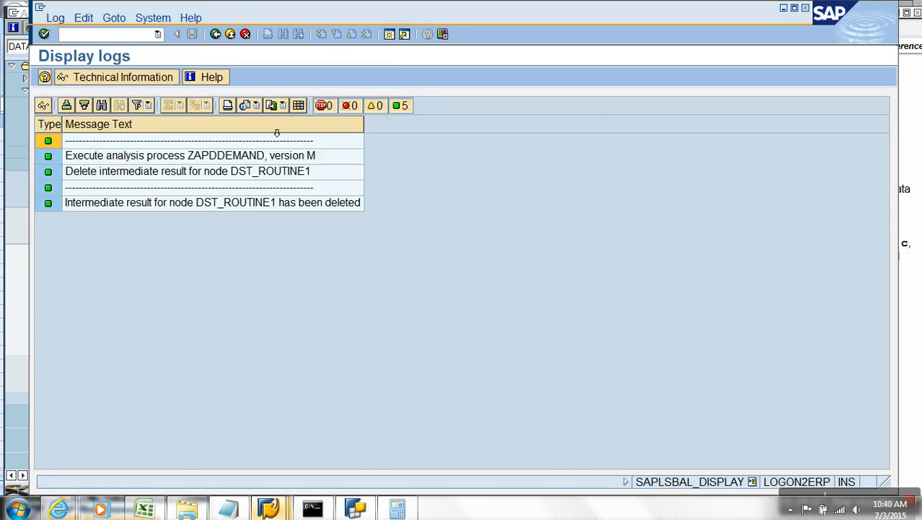
pyautogui.click(228, 34)
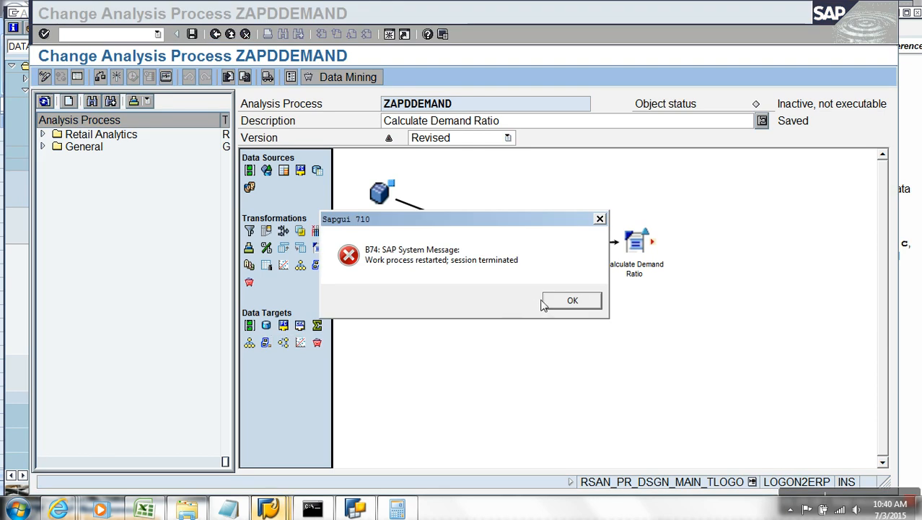
pyautogui.click(570, 301)
# - Add a DataStore object data target using ACTRATIO, with the complete content of the DataStore object overwritten
pyautogui.moveTo(267, 326); pyautogui.dragTo(769, 267)
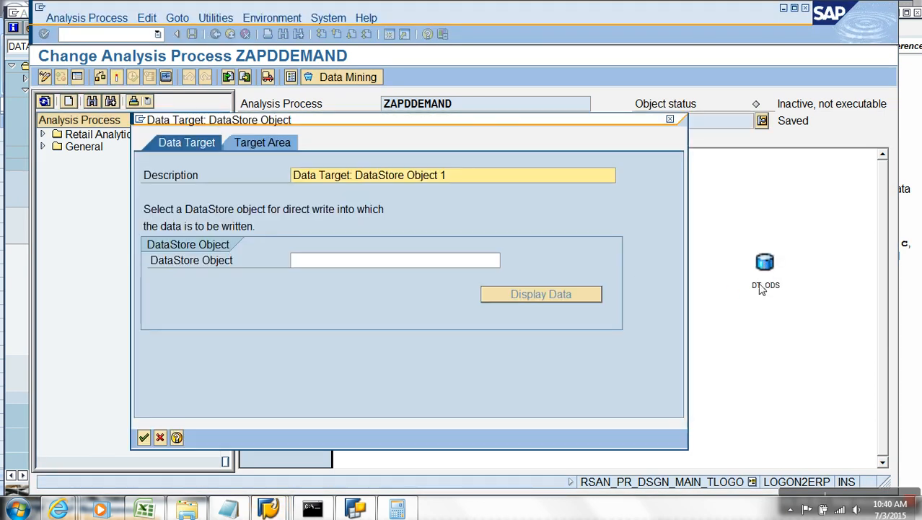
pyautogui.click(267, 508)
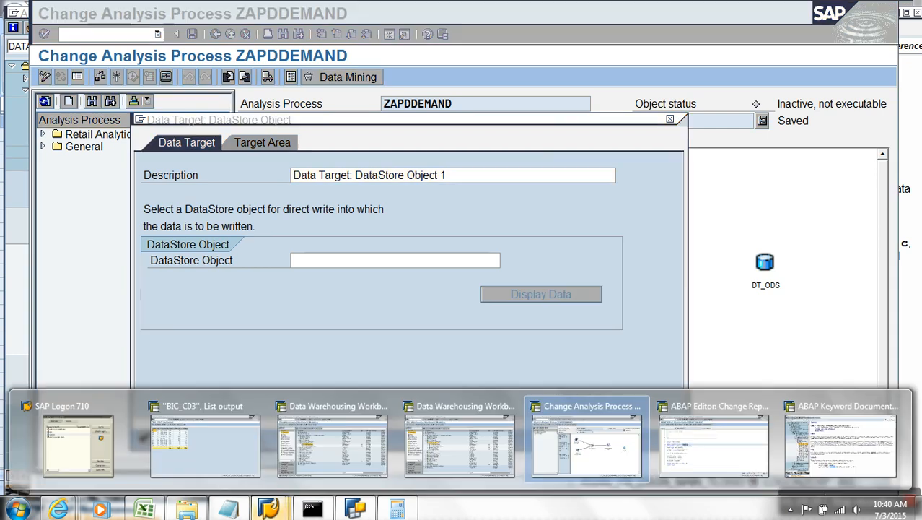
pyautogui.click(464, 452)
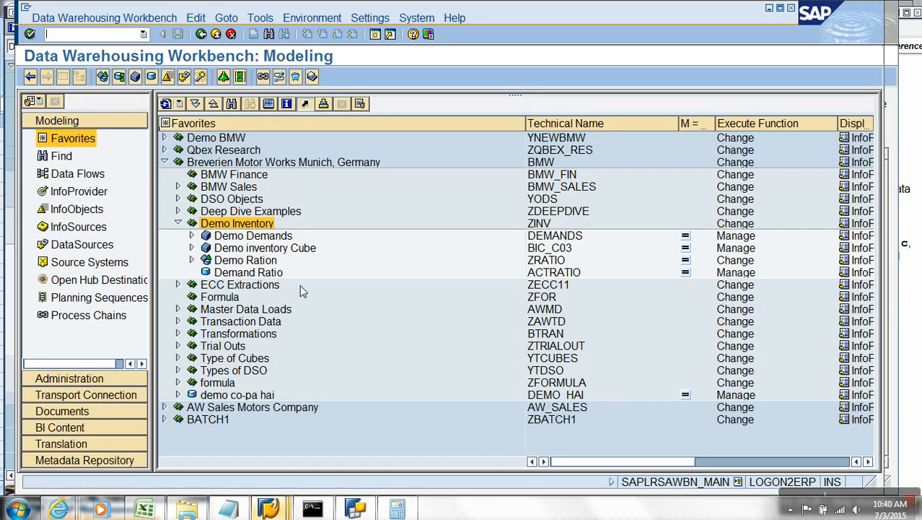
pyautogui.click(544, 276)
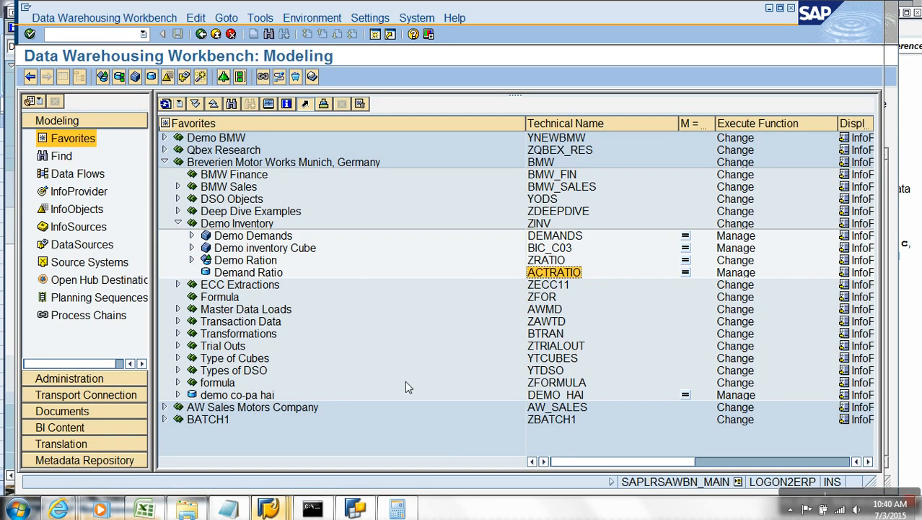
pyautogui.hotkey('alt', 'Tab')
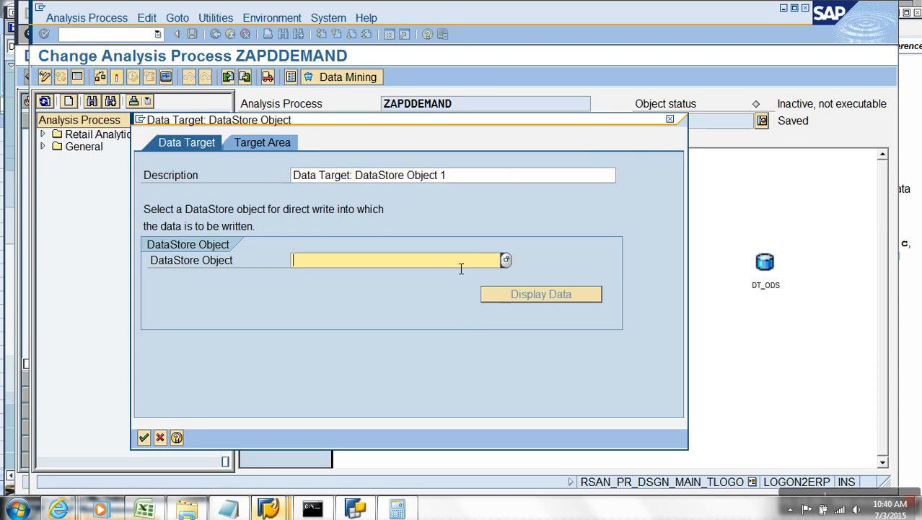
pyautogui.write('ACTRATIO')
pyautogui.click(262, 142)
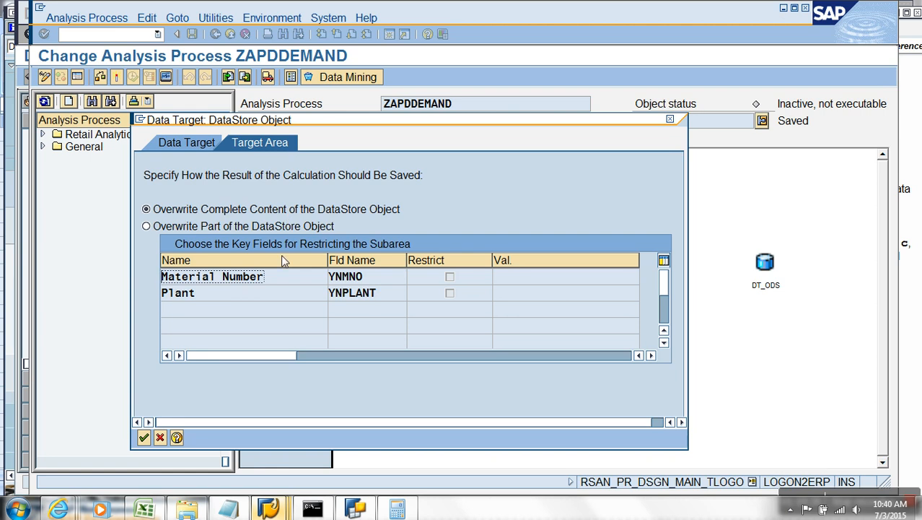
pyautogui.click(143, 437)
# - Link Calculate Demand Ratio to the Demand Ratio target and assign source field YNMNO to Material Number in the link's field assignment
pyautogui.moveTo(652, 243); pyautogui.dragTo(756, 280)
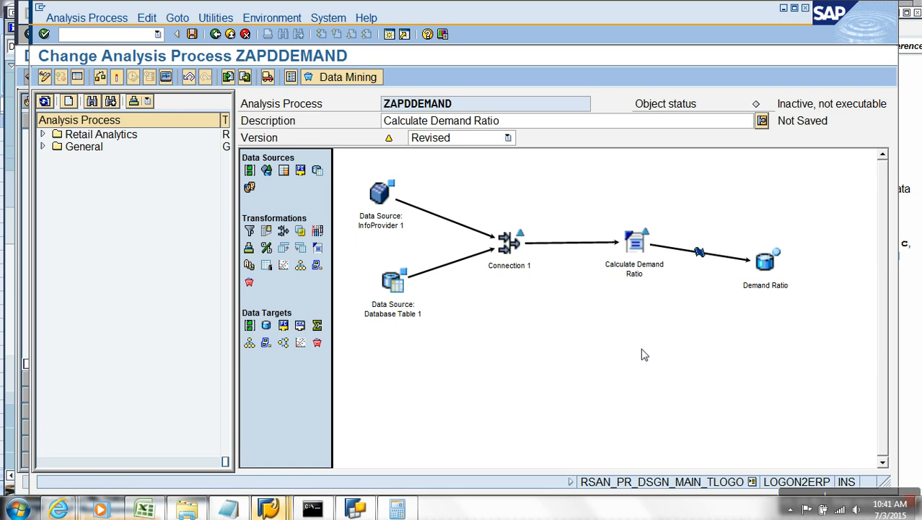
pyautogui.rightClick(700, 257)
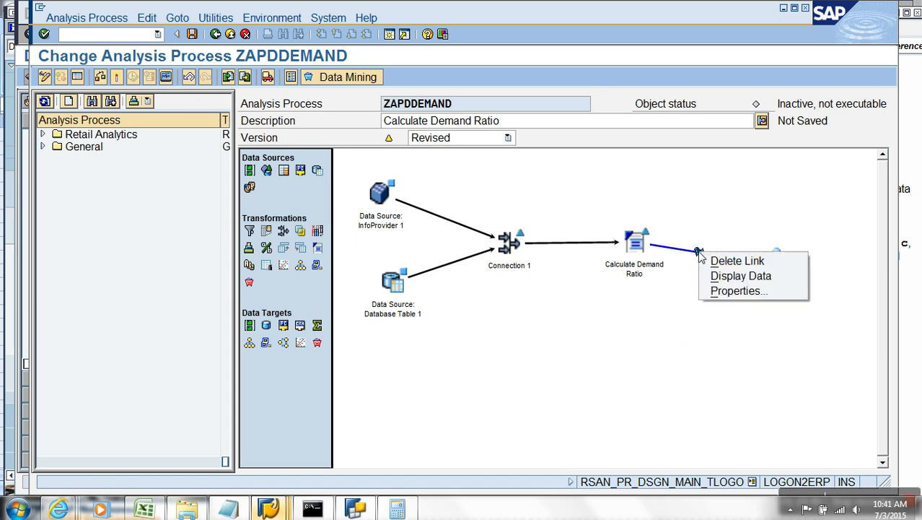
pyautogui.click(735, 291)
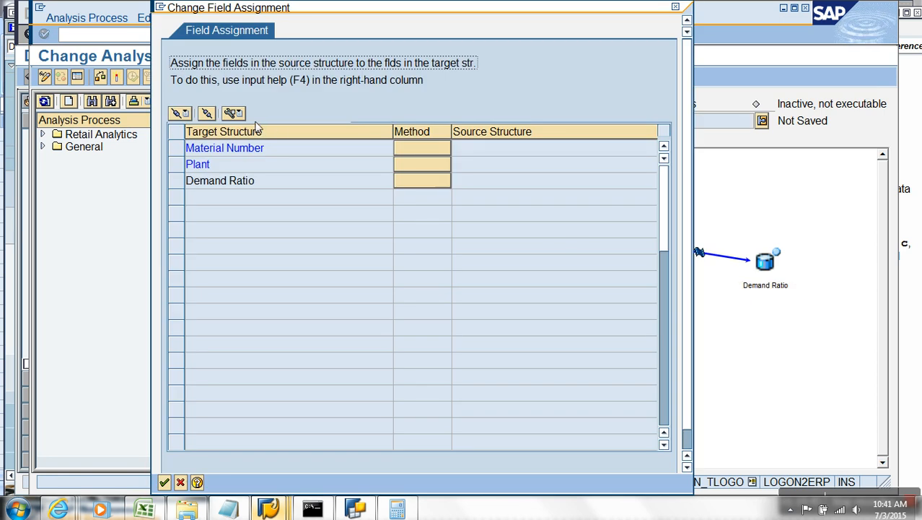
pyautogui.doubleClick(425, 153)
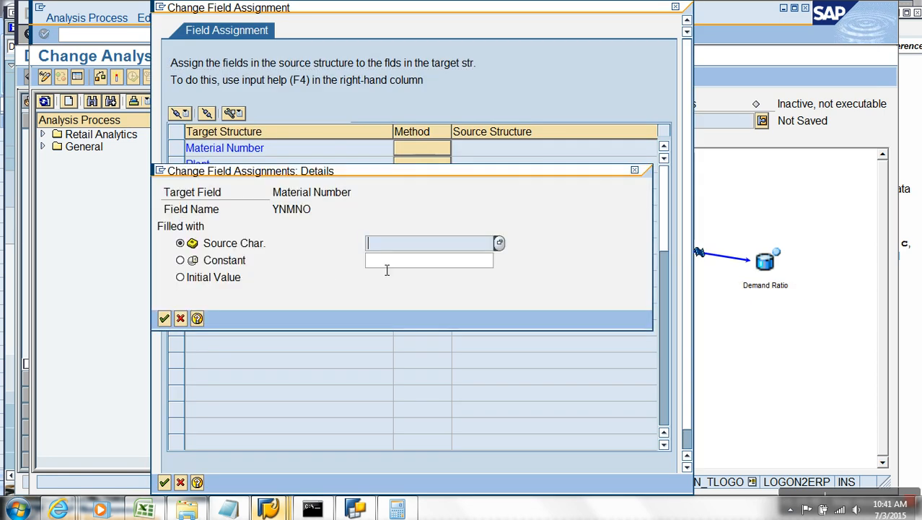
pyautogui.click(498, 242)
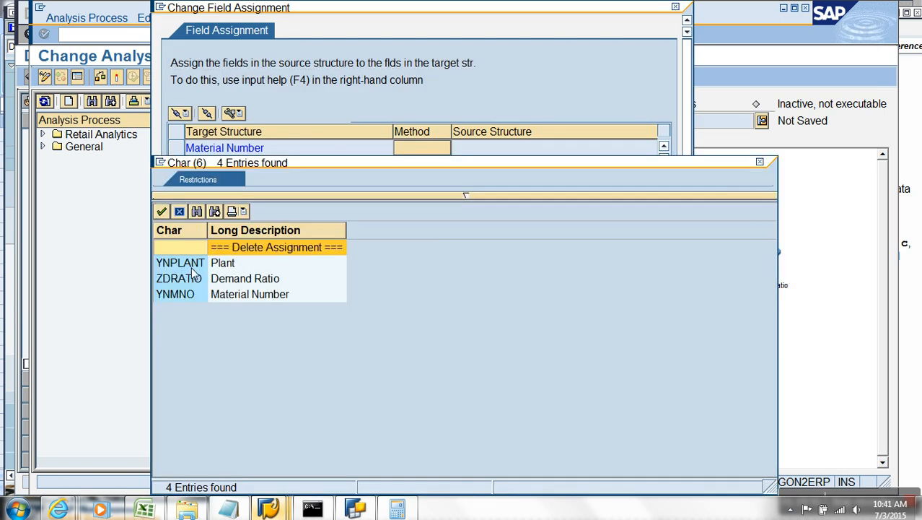
pyautogui.doubleClick(189, 293)
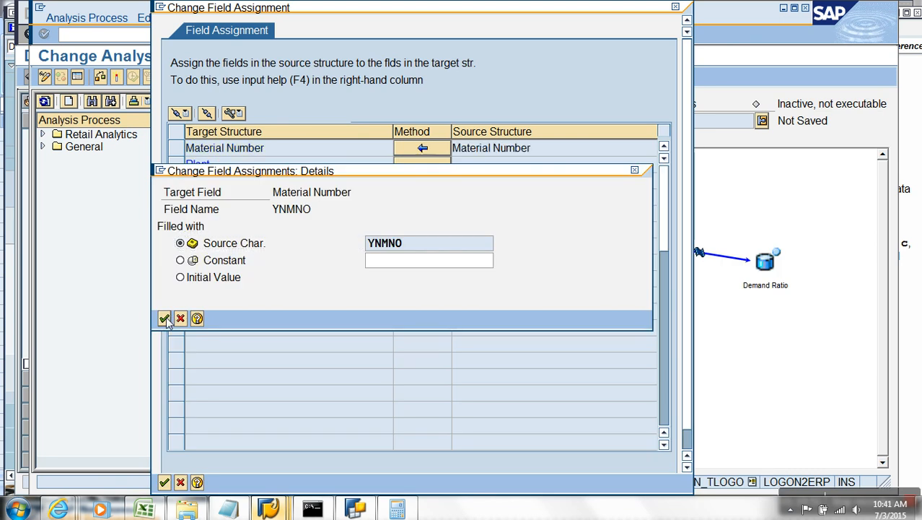
pyautogui.click(164, 319)
# - Assign source field YNPLANT to the Plant target field
pyautogui.doubleClick(418, 165)
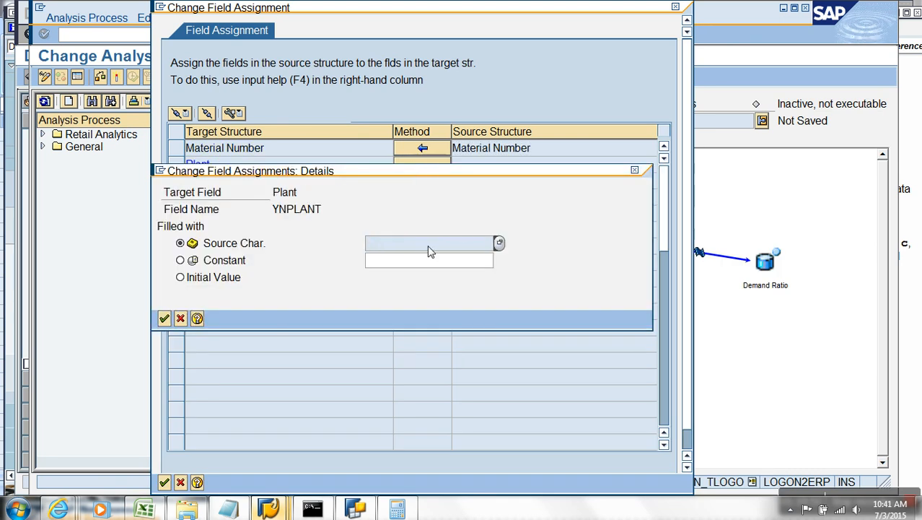
pyautogui.click(499, 243)
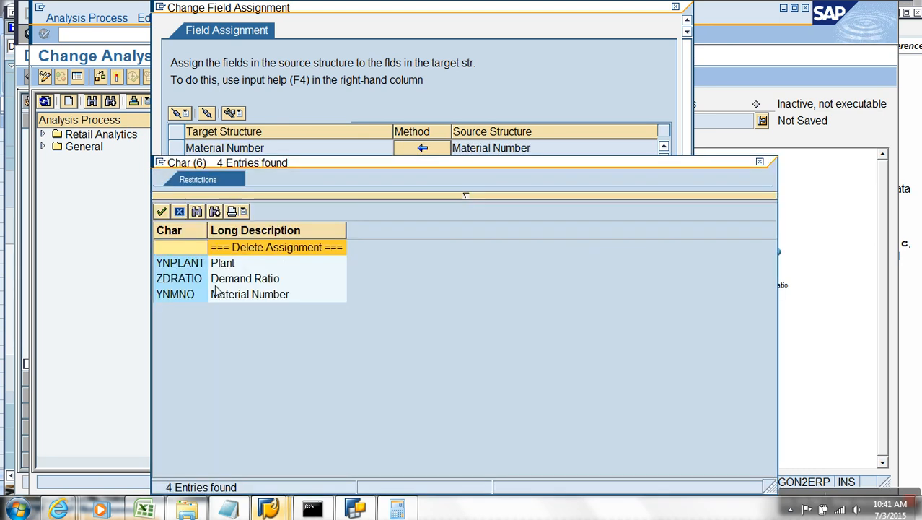
pyautogui.doubleClick(207, 263)
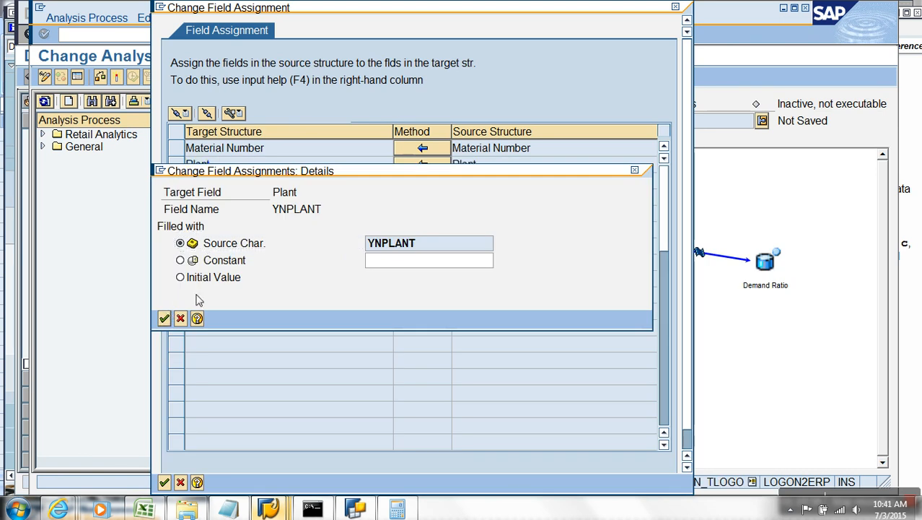
pyautogui.click(164, 318)
# - Assign source field ZDRATIO to the Demand Ratio target field, accept the field assignments and activate the analysis process
pyautogui.doubleClick(417, 180)
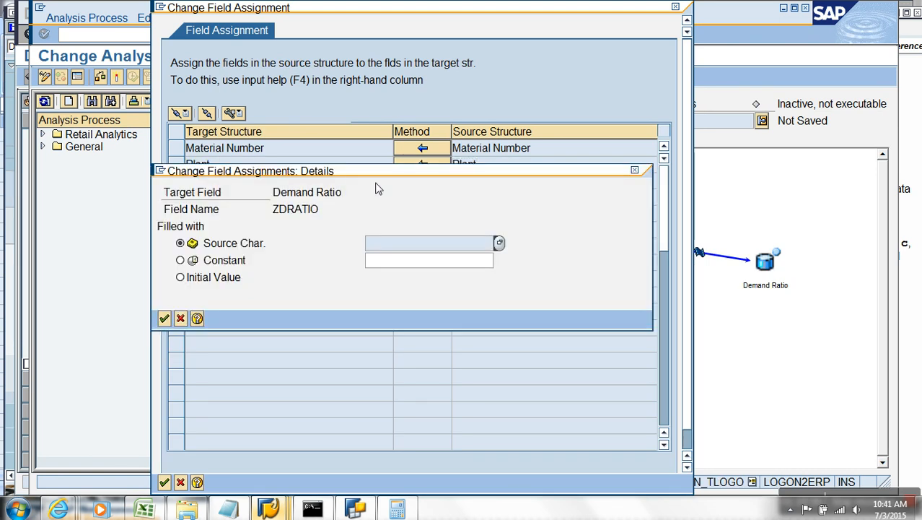
pyautogui.click(499, 244)
pyautogui.doubleClick(186, 279)
pyautogui.click(165, 319)
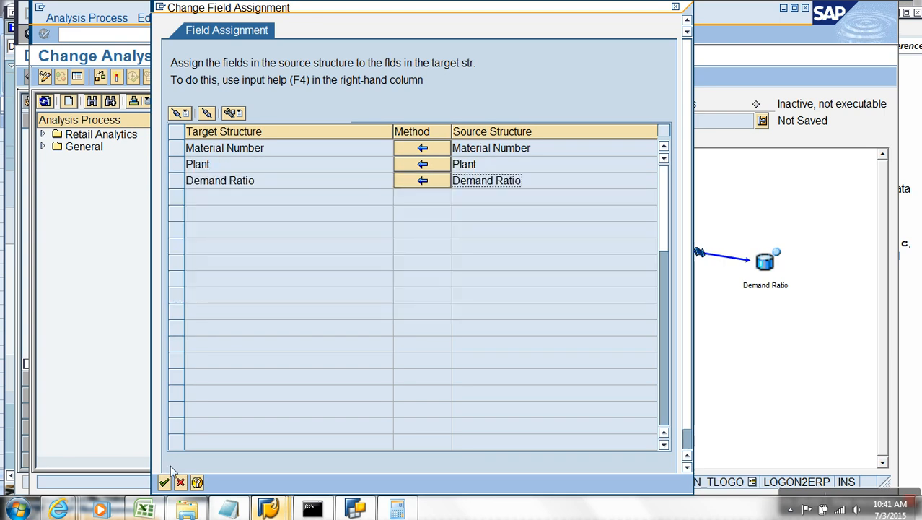
pyautogui.click(164, 482)
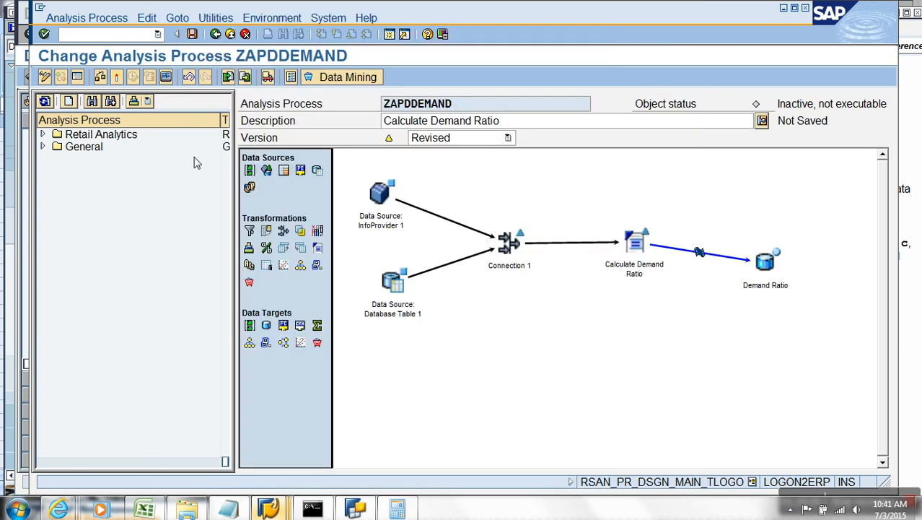
pyautogui.click(116, 77)
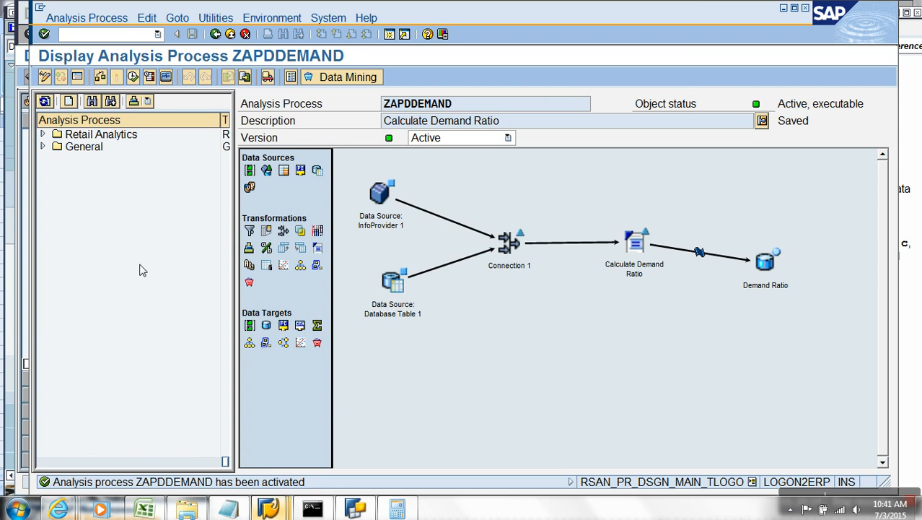
# - Open the Calculate Demand Ratio routine for changing, insert BREAK-POINT. on a new line before LOOP AT it_source, and accept the routine
pyautogui.click(44, 76)
pyautogui.click(625, 249)
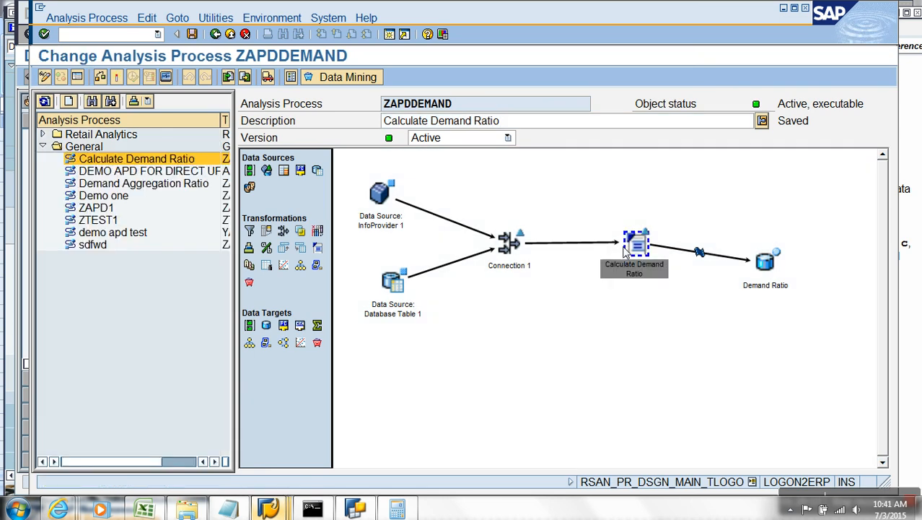
pyautogui.rightClick(625, 249)
pyautogui.click(671, 320)
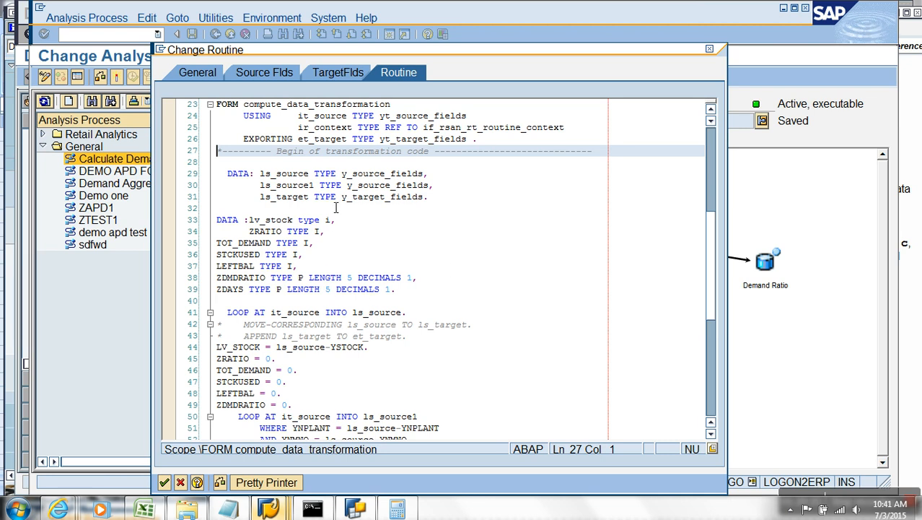
pyautogui.click(336, 302)
pyautogui.press('Return')
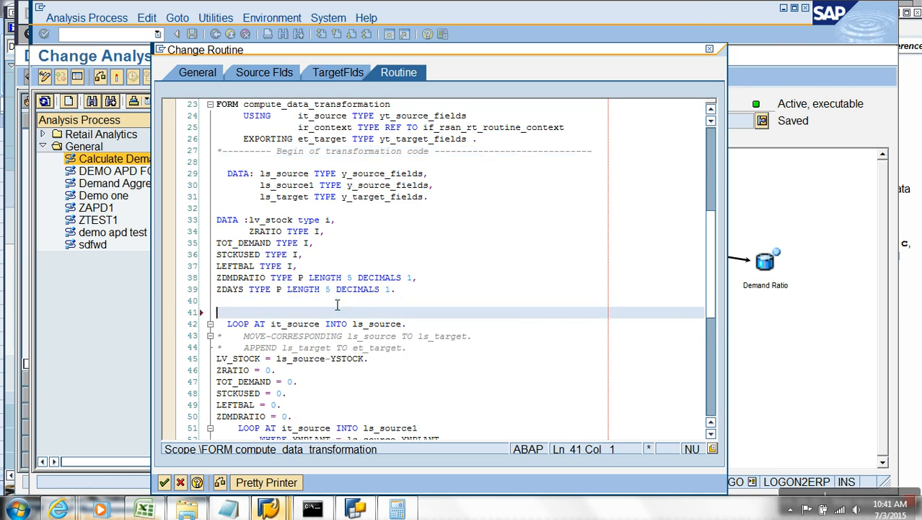
pyautogui.write('BREAK')
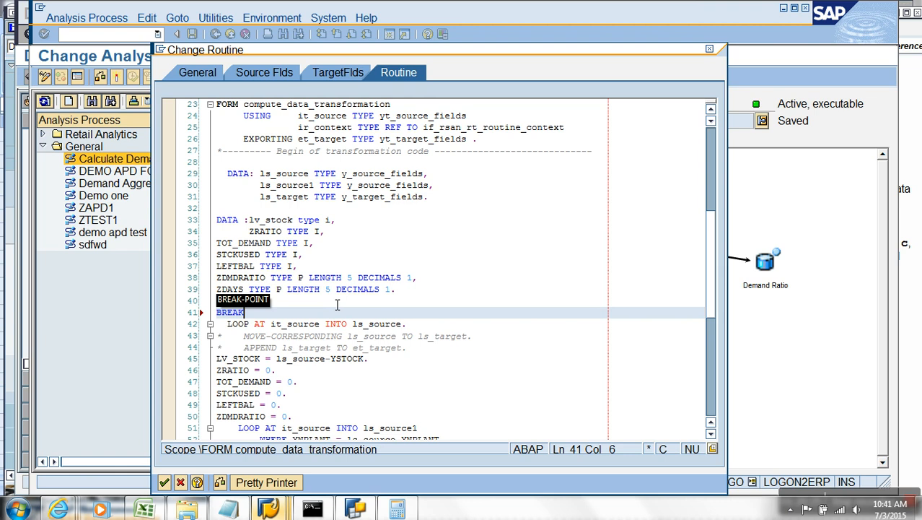
pyautogui.press('Tab')
pyautogui.write('.')
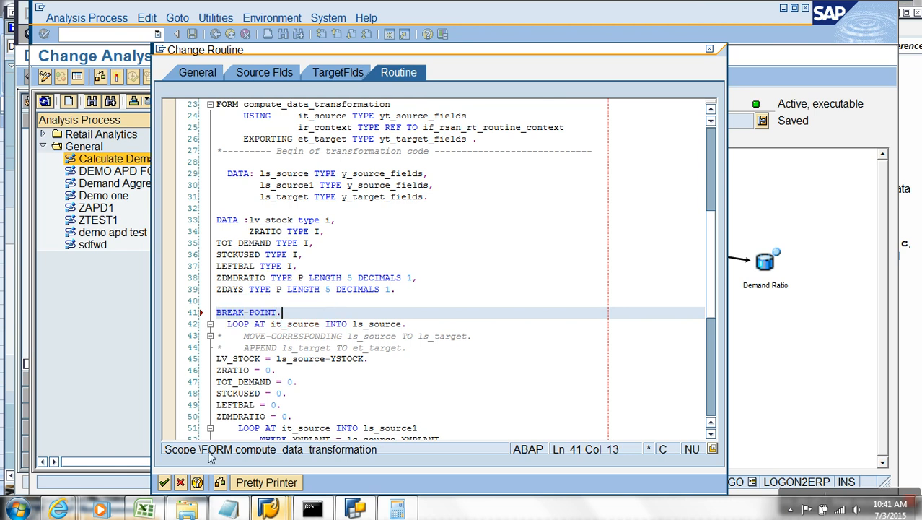
pyautogui.click(165, 482)
# - Activate and execute analysis process ZAPDDEMAND, and maximize the ABAP debugger window
pyautogui.click(116, 77)
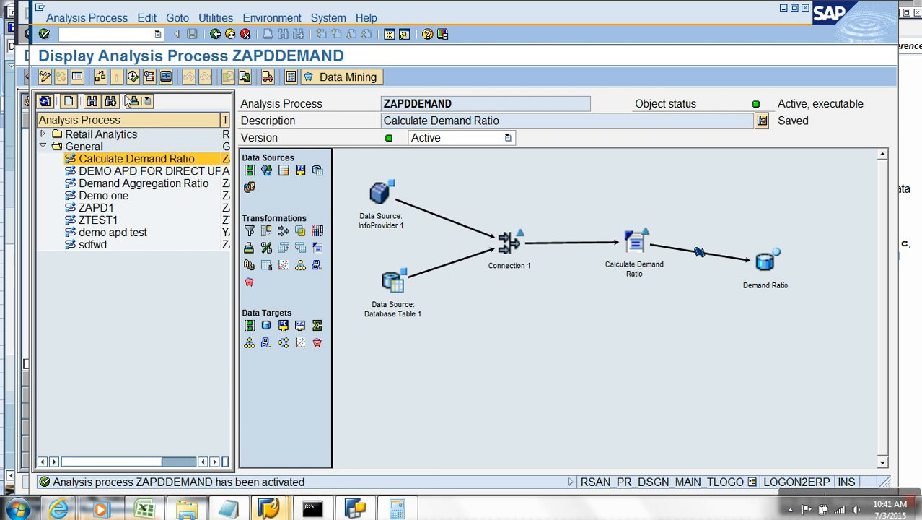
pyautogui.click(133, 77)
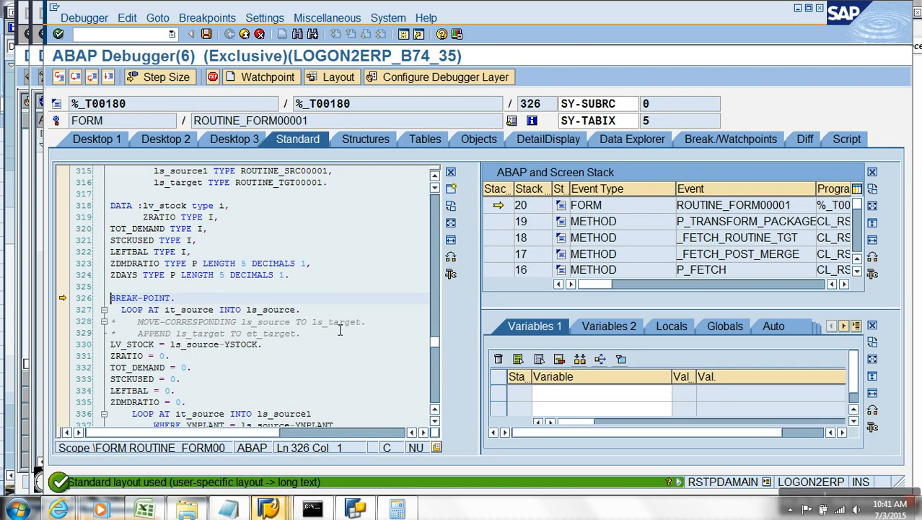
pyautogui.doubleClick(394, 7)
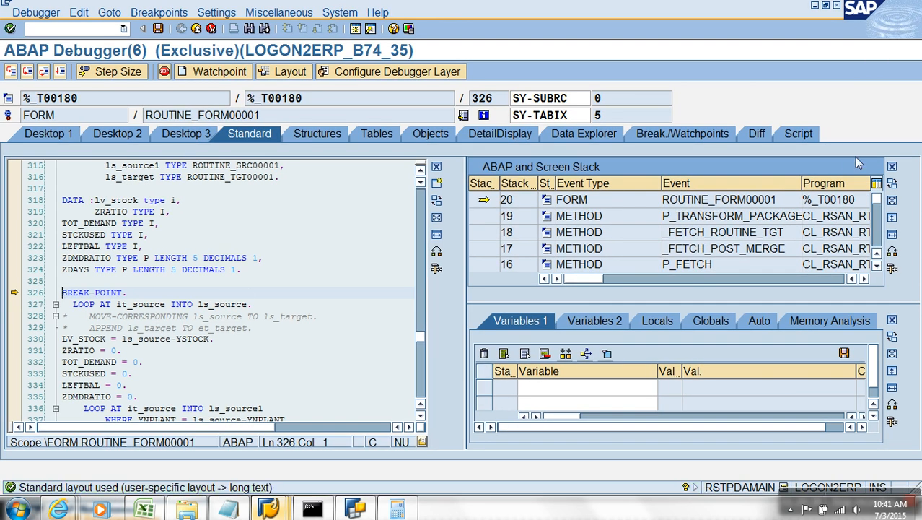
# - Examine the rows of internal table IT_SOURCE, and return to the debugged code with the variables display beside it
pyautogui.doubleClick(144, 305)
pyautogui.doubleClick(568, 235)
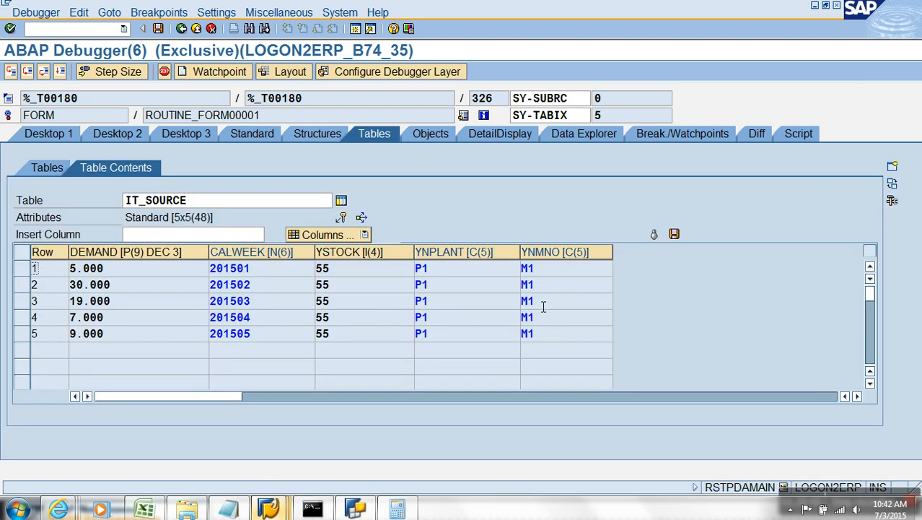
pyautogui.click(52, 136)
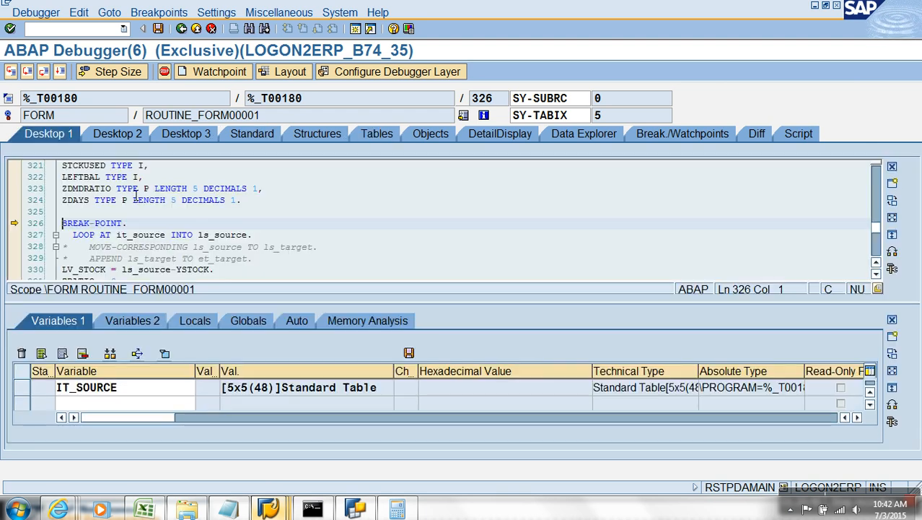
pyautogui.click(892, 390)
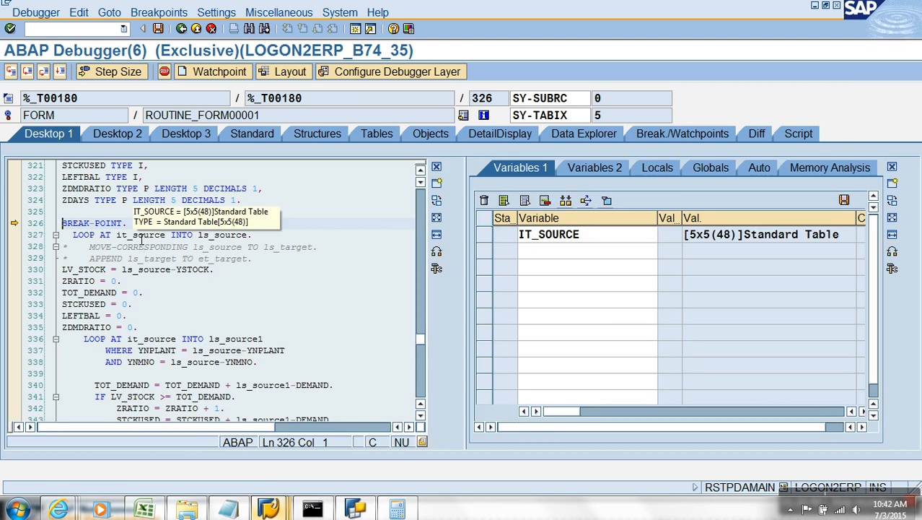
# - Single-step into the outer loop, add LV_STOCK to the watched variables and execute its assignment from ls_source-YSTOCK
pyautogui.click(11, 71)
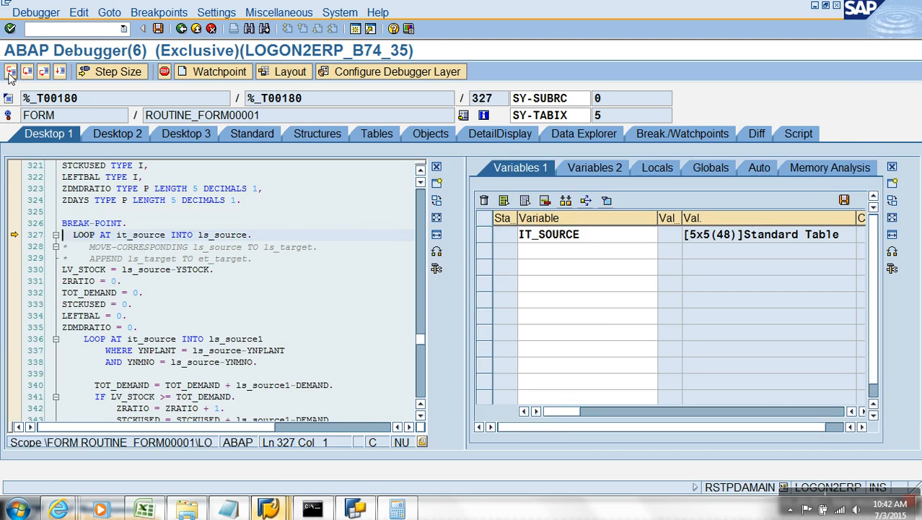
pyautogui.click(11, 72)
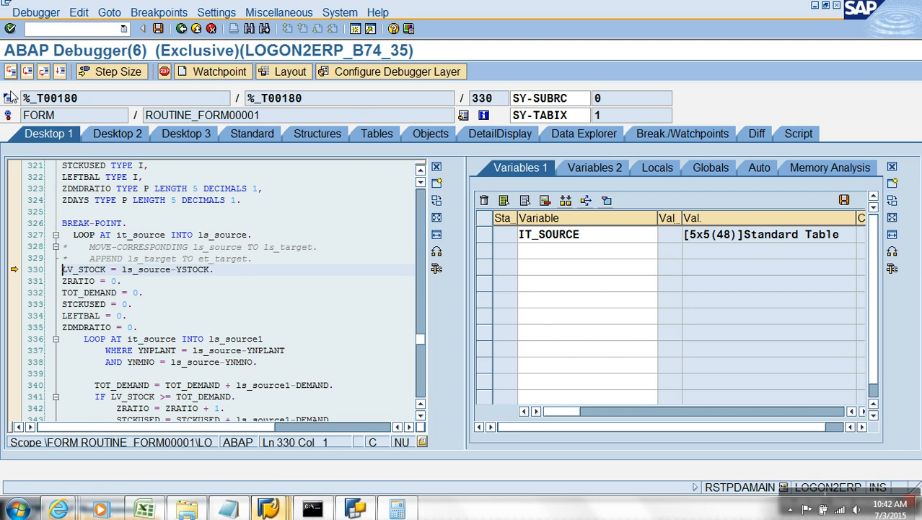
pyautogui.doubleClick(84, 270)
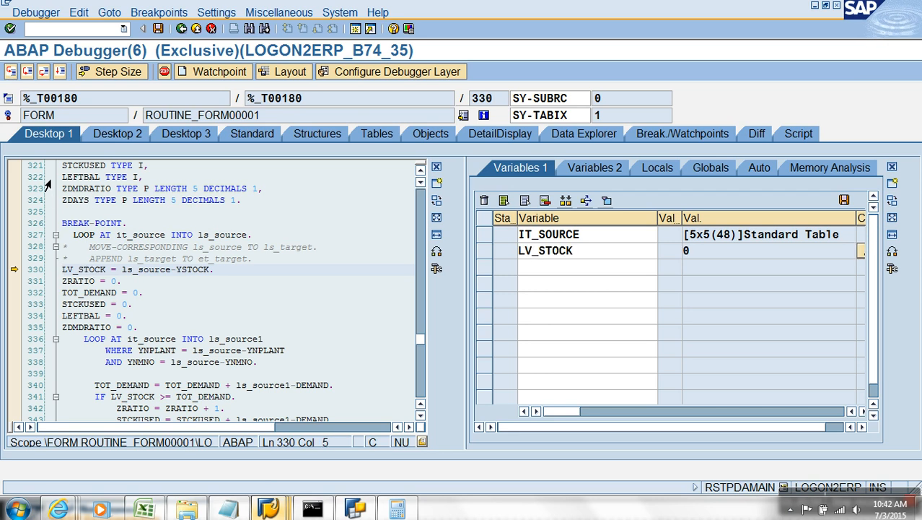
pyautogui.click(11, 72)
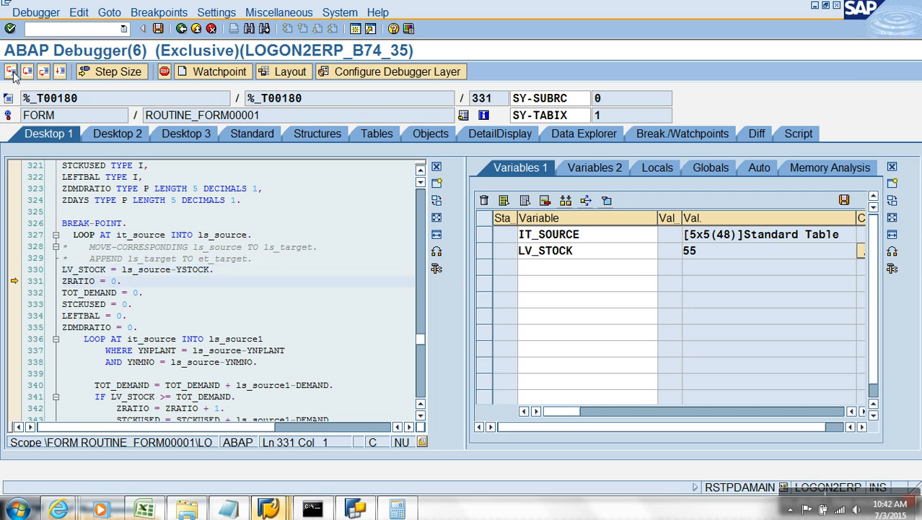
# - Single-step through the zero initializations from ZRATIO to ZDMDRATIO up to the inner LOOP AT it_source INTO ls_source1
pyautogui.click(11, 72)
pyautogui.click(11, 72)
pyautogui.click(11, 72)
pyautogui.click(11, 72)
pyautogui.click(10, 73)
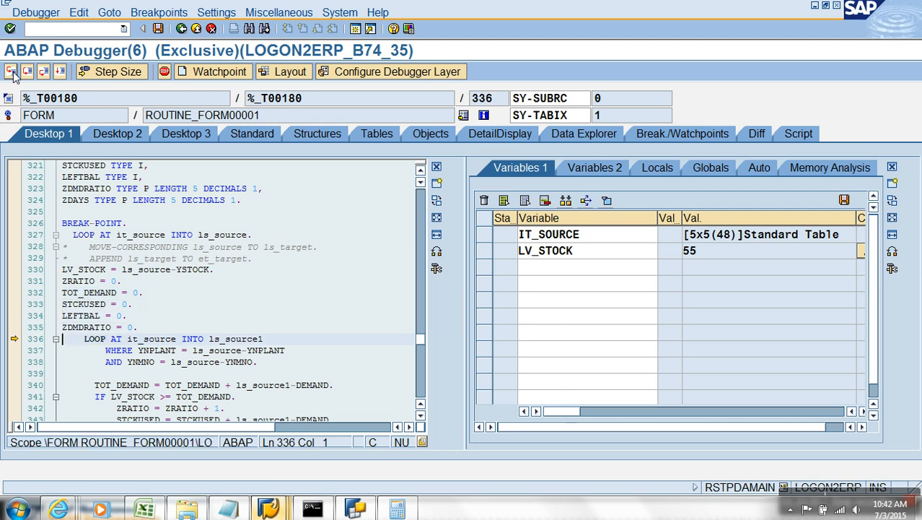
# - Enter the inner loop, watch TOT_DEMAND and LS_SOURCE1-DEMAND, and execute the total demand addition
pyautogui.click(11, 72)
pyautogui.doubleClick(196, 388)
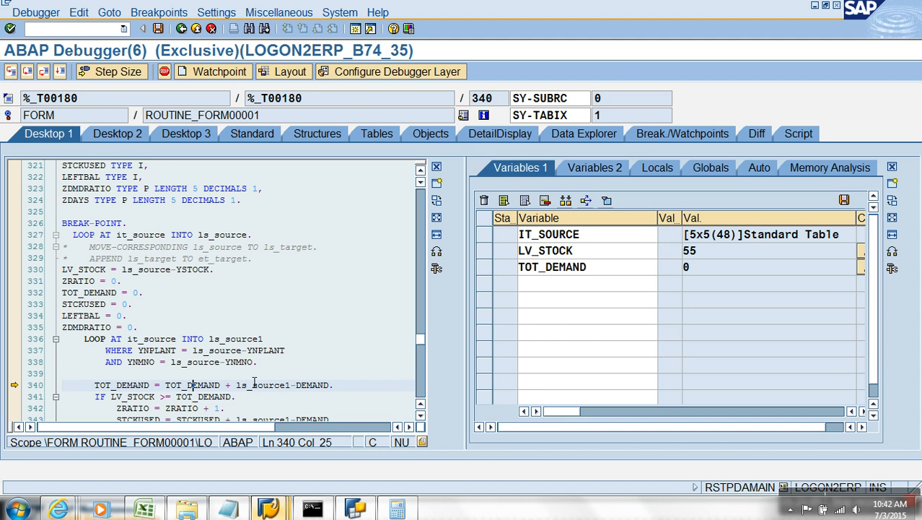
pyautogui.doubleClick(296, 388)
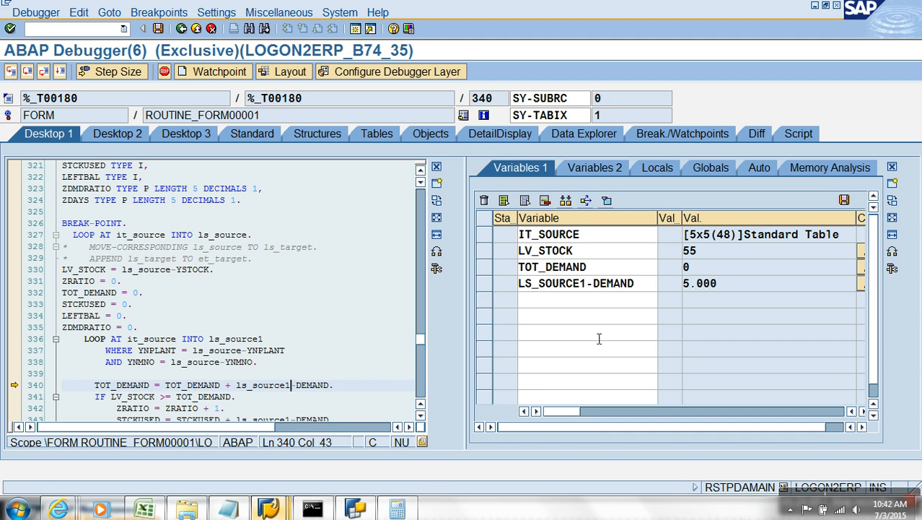
pyautogui.click(710, 288)
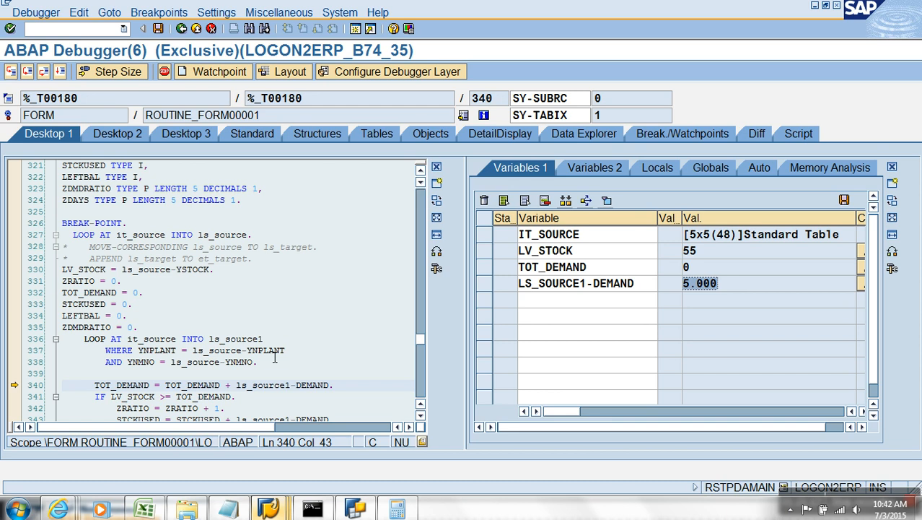
pyautogui.click(11, 71)
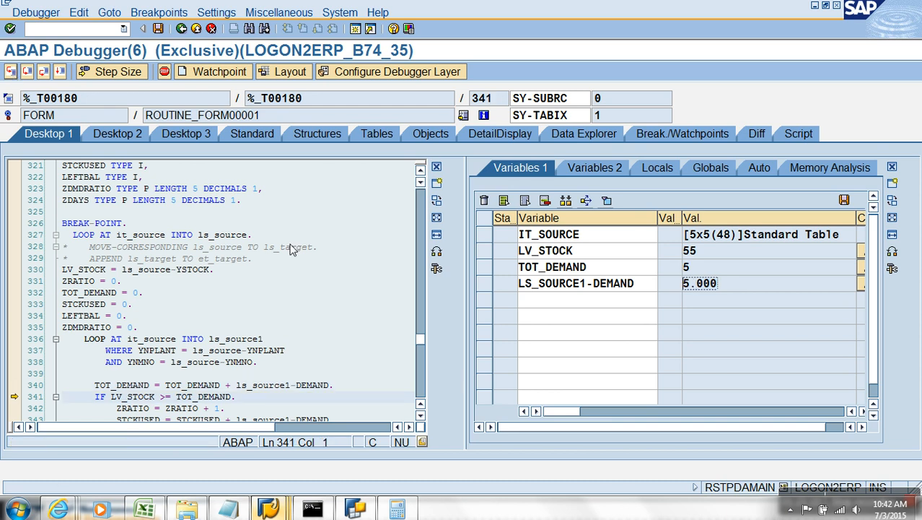
# - Compare TOT_DEMAND with LV_STOCK, step into the IF branch, and watch ZRATIO while executing its increment
pyautogui.scroll(-5, 222, 397)
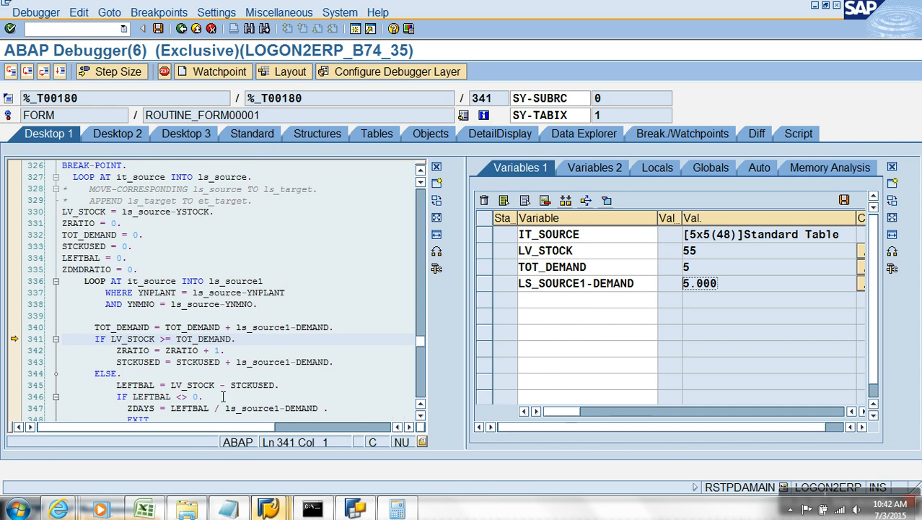
pyautogui.click(702, 269)
pyautogui.press('Up')
pyautogui.click(11, 72)
pyautogui.doubleClick(134, 350)
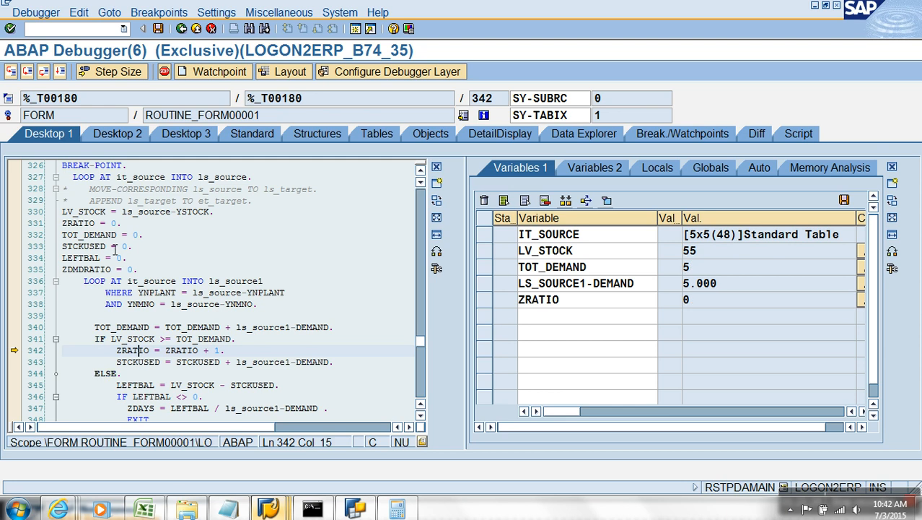
pyautogui.click(12, 71)
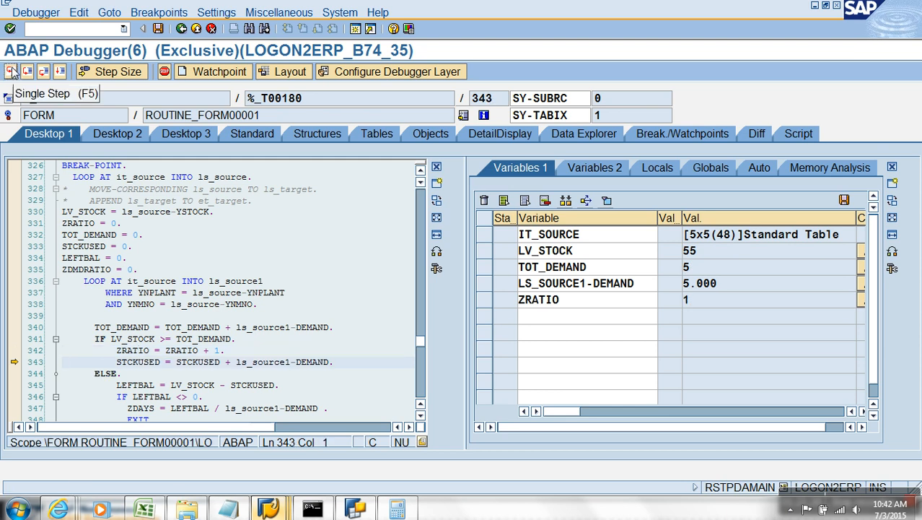
# - Watch STCKUSED, execute its addition of ls_source1-DEMAND, and step back to the start of the inner loop
pyautogui.doubleClick(154, 365)
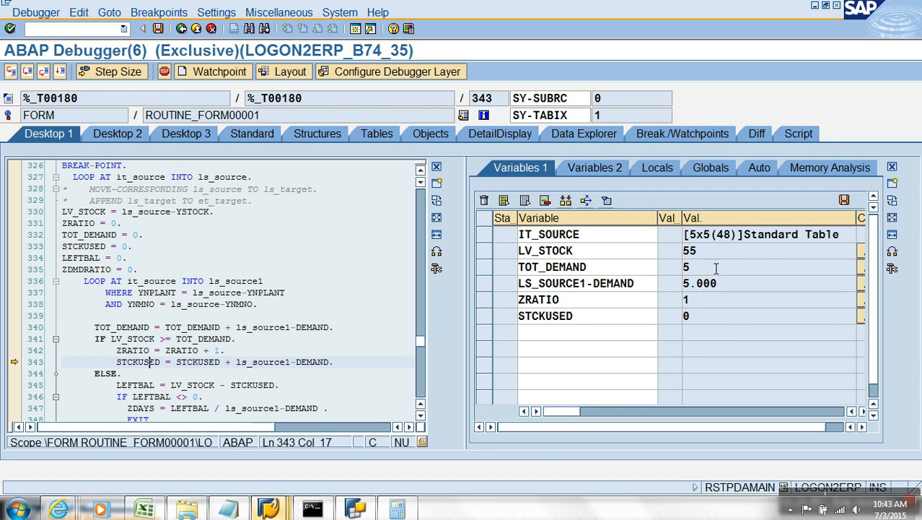
pyautogui.click(11, 71)
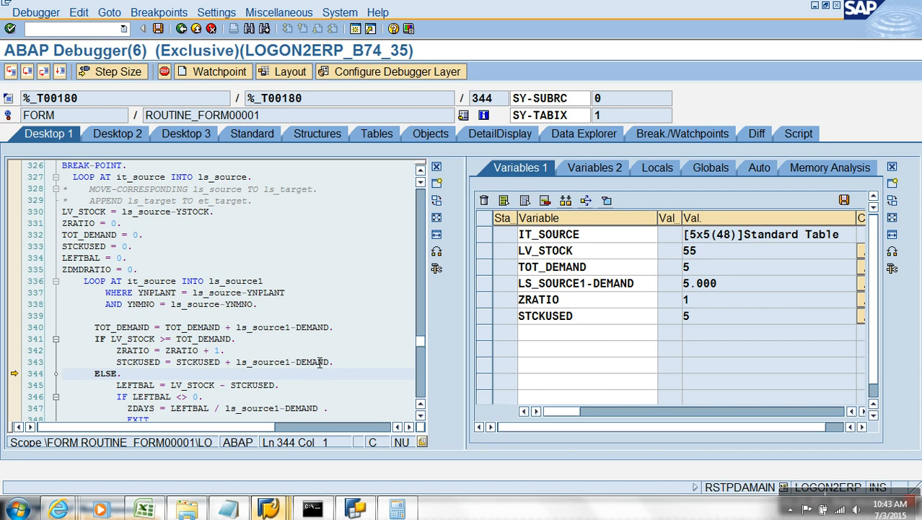
pyautogui.click(11, 72)
pyautogui.click(11, 71)
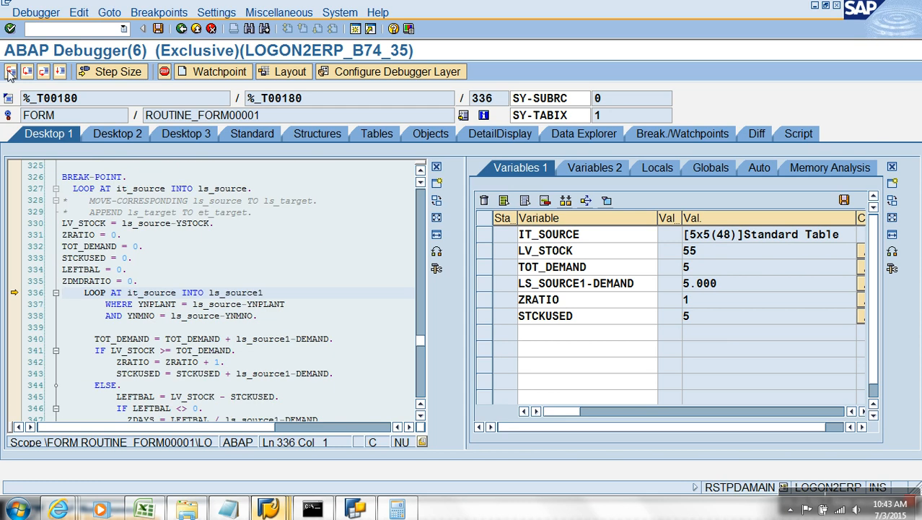
# - Single-step through the second pass of the inner loop, checking LS_SOURCE1-DEMAND, TOT_DEMAND, ZRATIO and STCKUSED
pyautogui.click(11, 71)
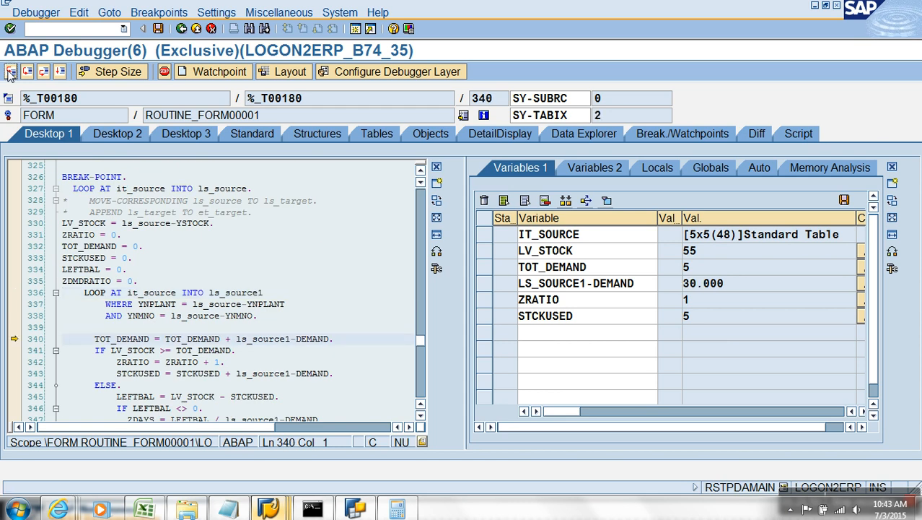
pyautogui.moveTo(748, 289); pyautogui.dragTo(610, 286)
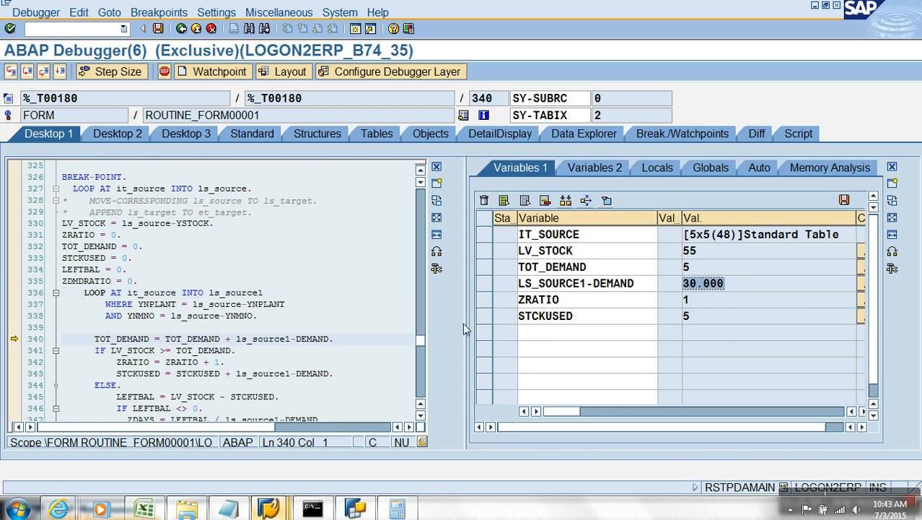
pyautogui.click(10, 72)
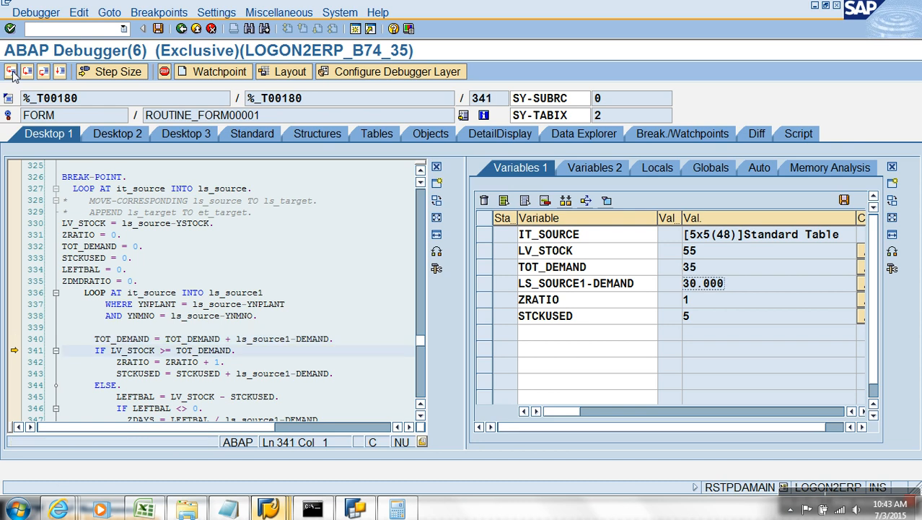
pyautogui.click(10, 71)
pyautogui.click(11, 71)
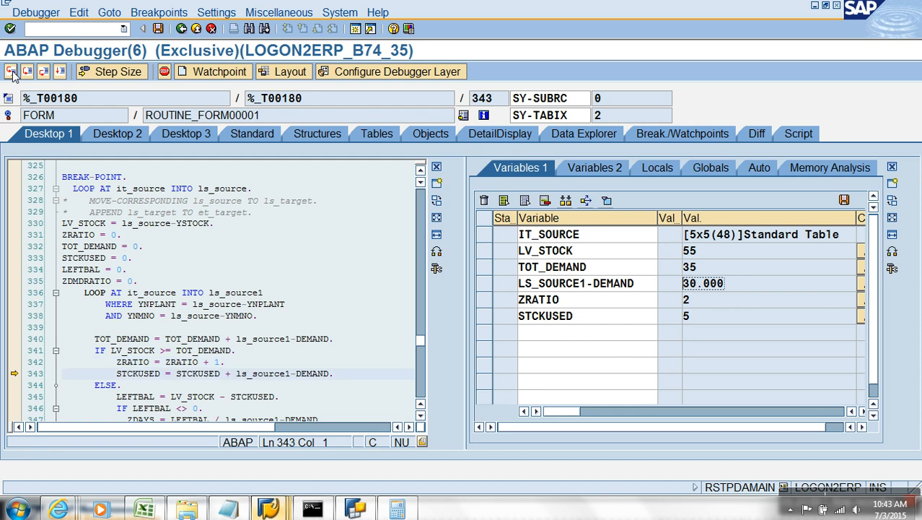
pyautogui.click(10, 72)
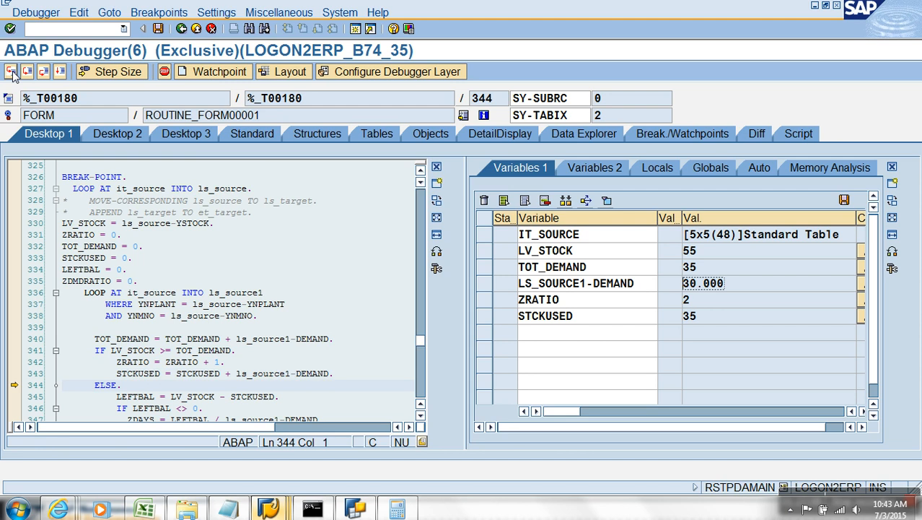
pyautogui.click(11, 72)
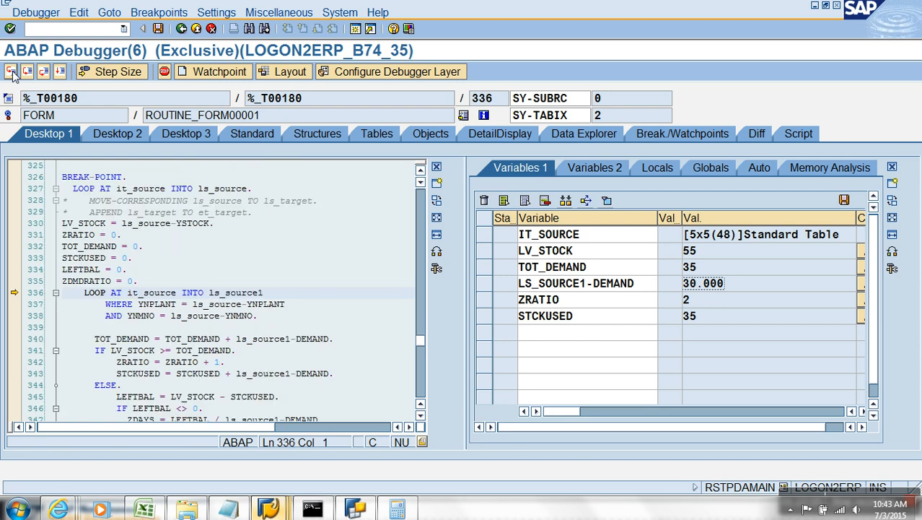
# - Single-step through the third pass of the inner loop, checking TOT_DEMAND, LS_SOURCE1-DEMAND, ZRATIO and STCKUSED
pyautogui.click(11, 71)
pyautogui.click(11, 71)
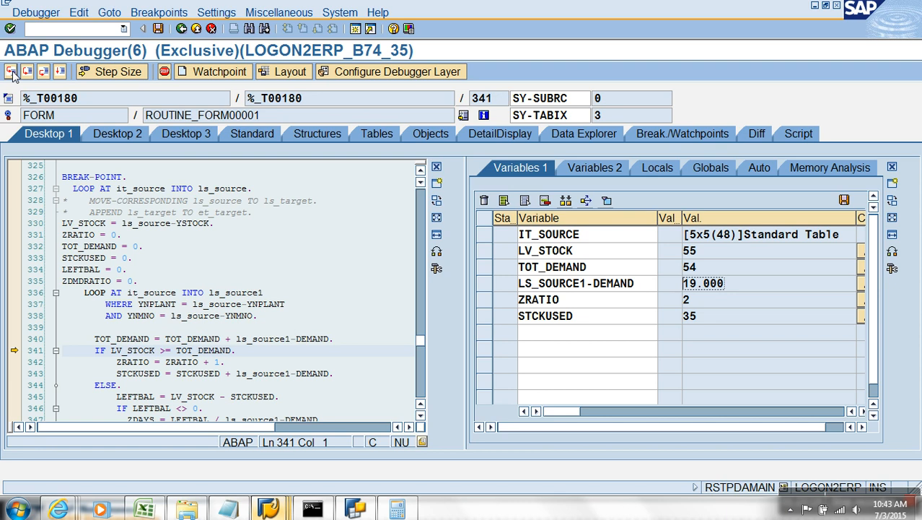
pyautogui.click(11, 72)
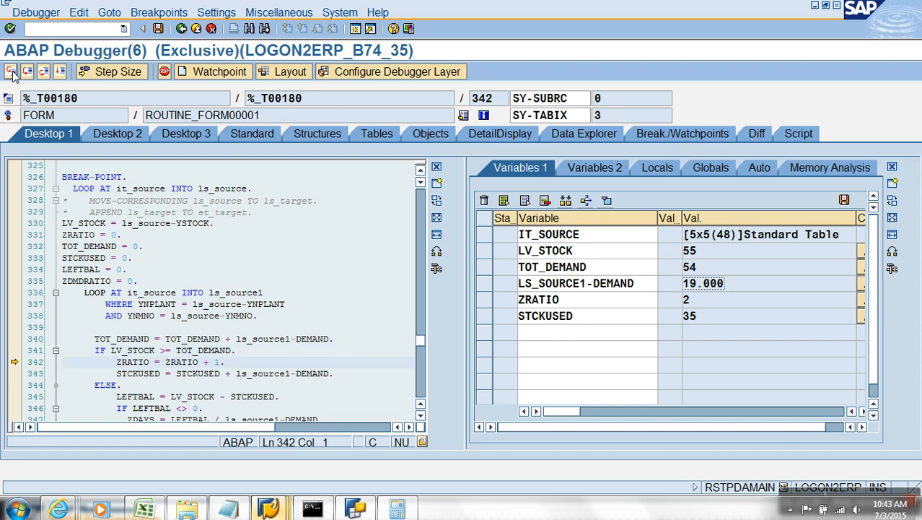
pyautogui.click(10, 72)
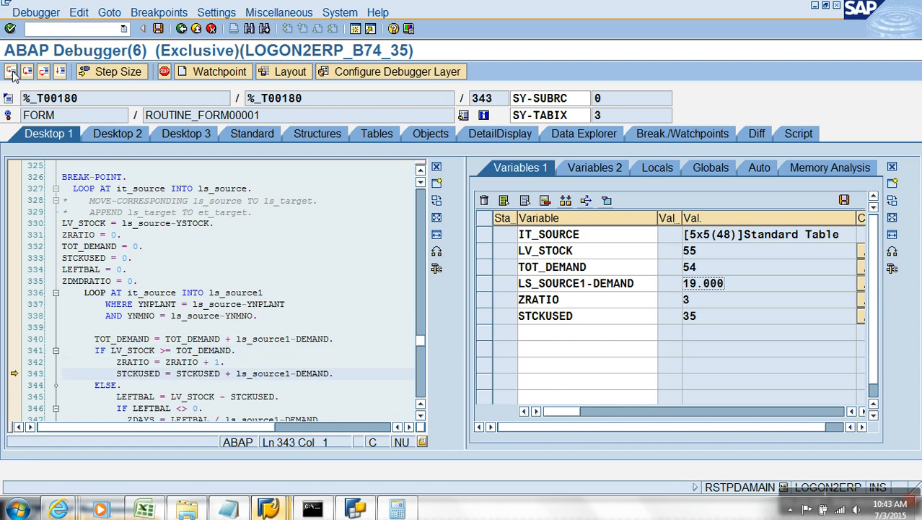
pyautogui.click(11, 72)
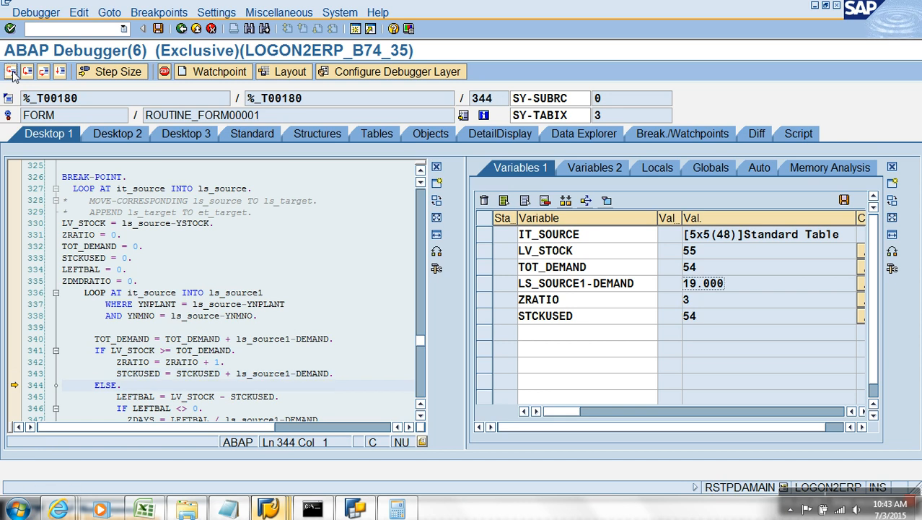
pyautogui.click(11, 72)
pyautogui.click(11, 72)
# - Step through the fourth inner-loop pass into the ELSE branch, watch LEFTBAL, and execute its calculation from LV_STOCK and STCKUSED
pyautogui.click(11, 71)
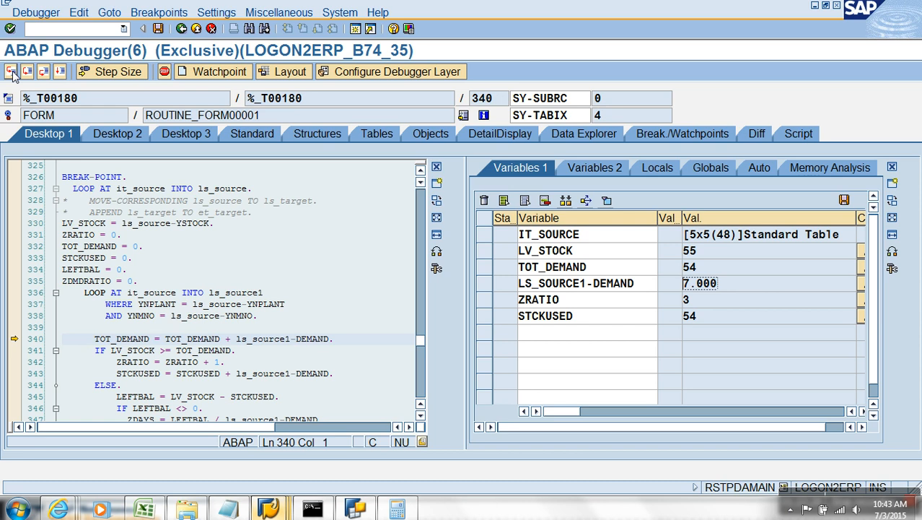
pyautogui.click(11, 71)
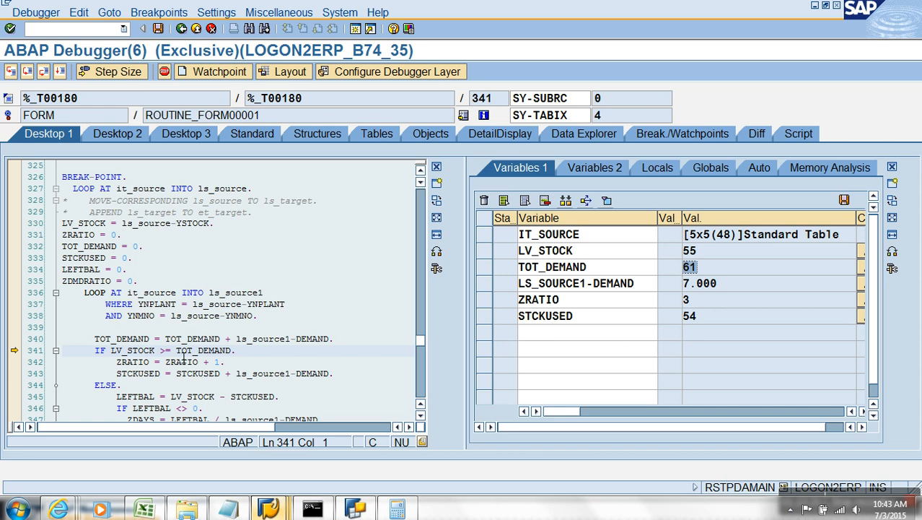
pyautogui.click(11, 72)
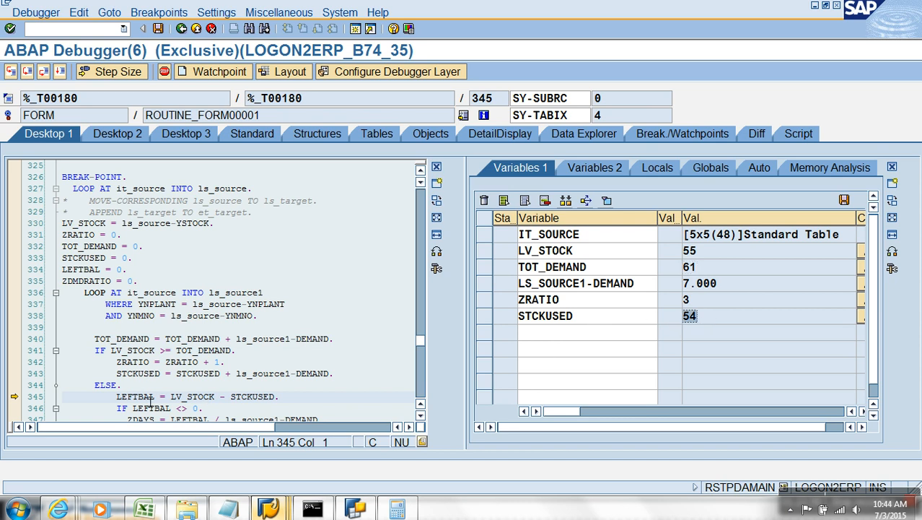
pyautogui.doubleClick(150, 396)
pyautogui.click(11, 72)
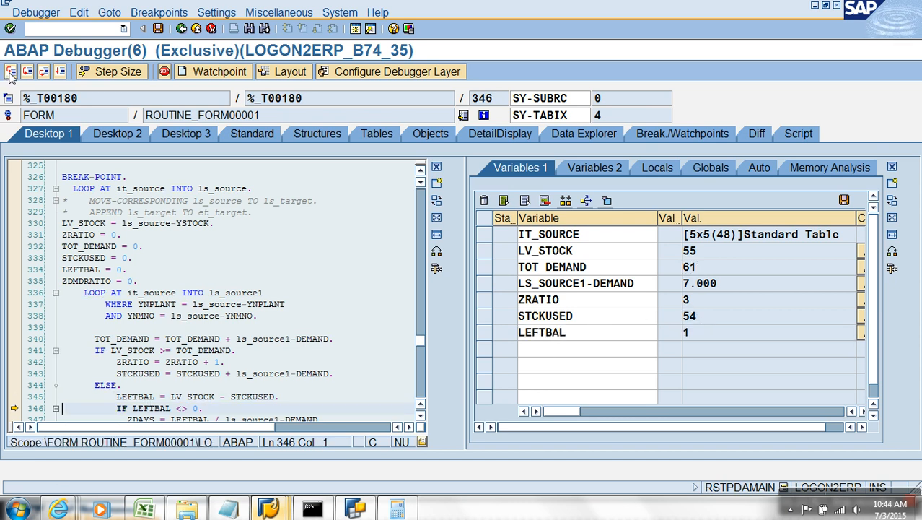
# - Step into the IF LEFTBAL branch, watch ZDAYS while executing its division, and step out of the inner loop
pyautogui.click(11, 72)
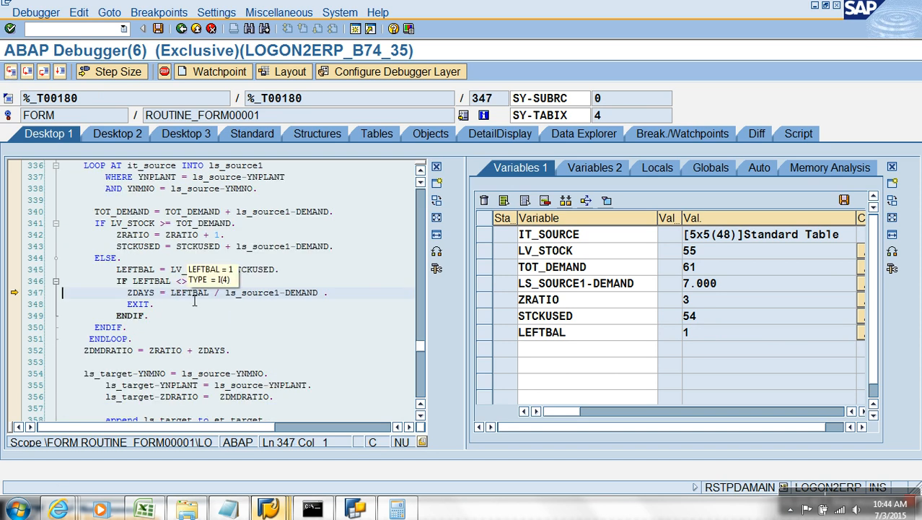
pyautogui.click(291, 295)
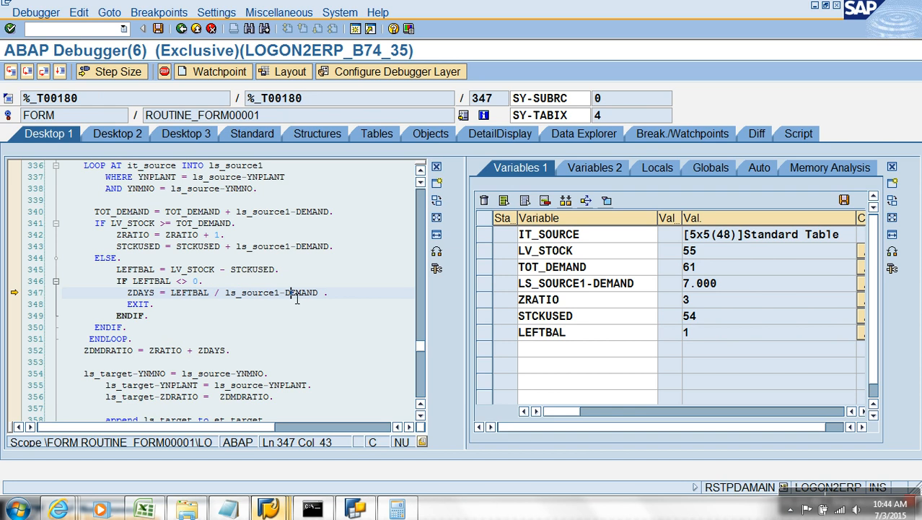
pyautogui.doubleClick(140, 292)
pyautogui.click(10, 71)
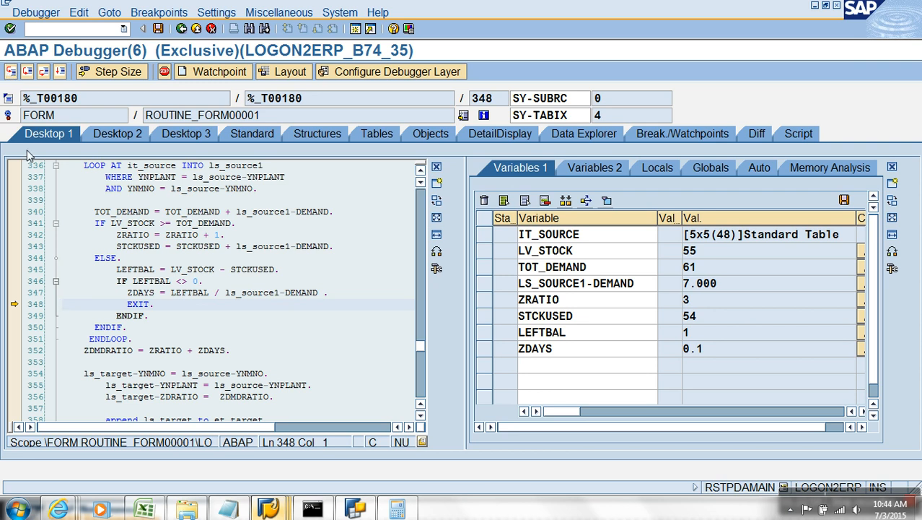
pyautogui.click(10, 71)
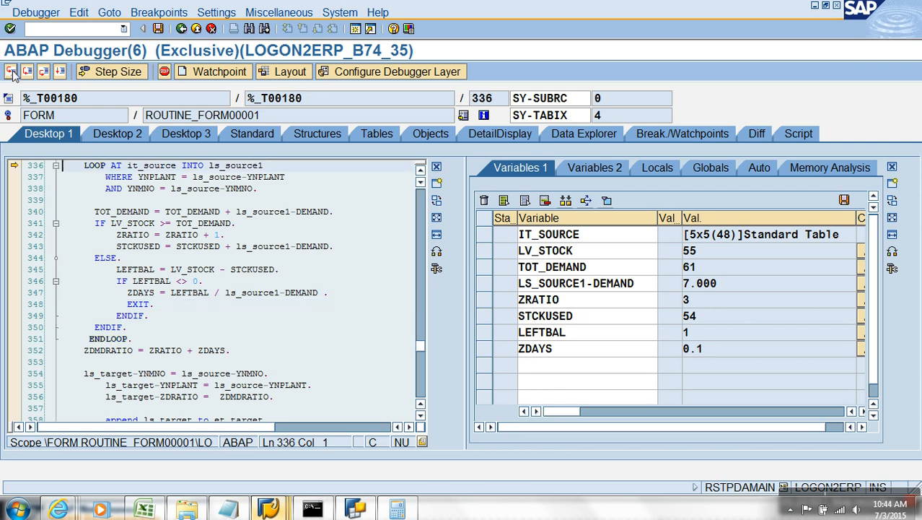
pyautogui.click(12, 75)
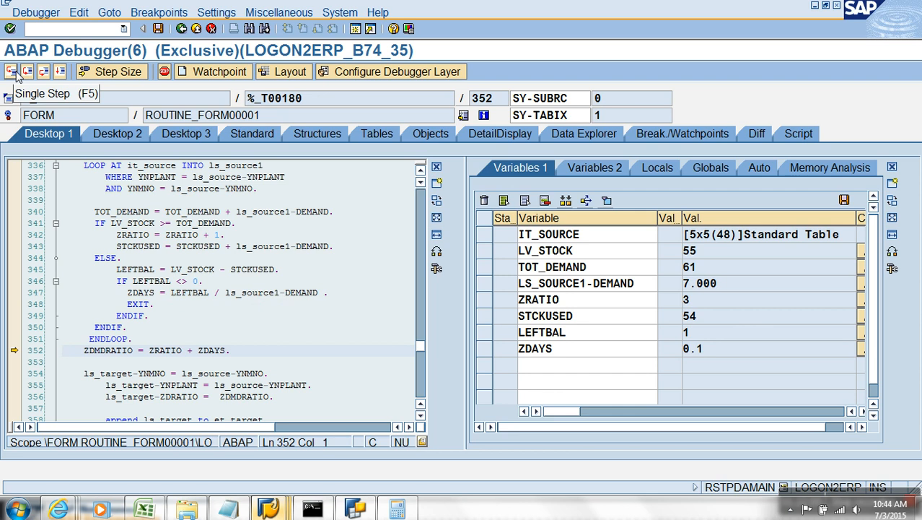
# - Watch ZDMDRATIO and execute the statement that adds ZRATIO and ZDAYS
pyautogui.doubleClick(108, 351)
pyautogui.click(166, 351)
pyautogui.click(706, 305)
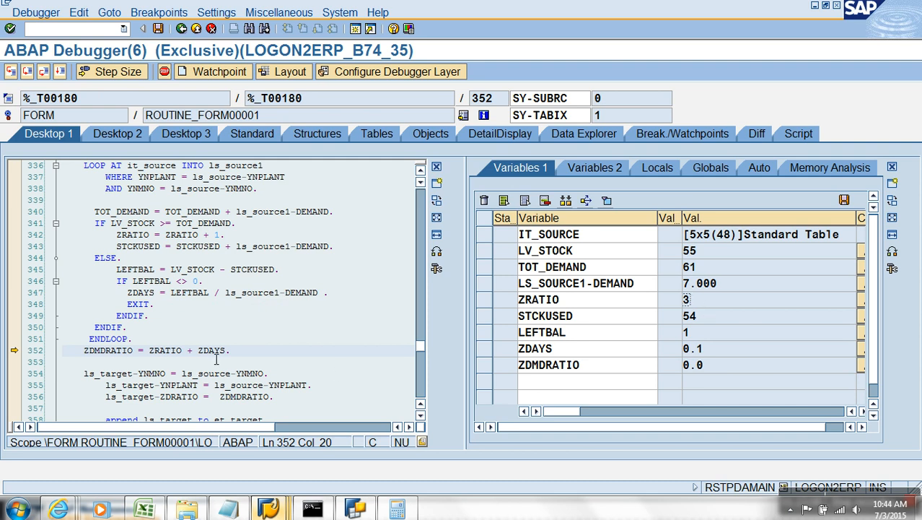
pyautogui.click(10, 71)
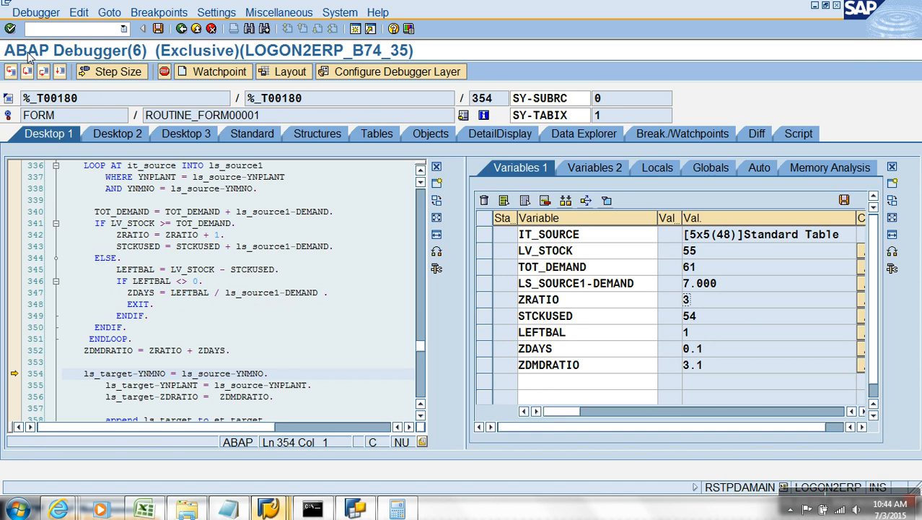
# - Execute the YNMNO, YNPLANT and ZDRATIO assignments of the target structure and add LS_TARGET to the watched variables
pyautogui.click(11, 71)
pyautogui.click(10, 71)
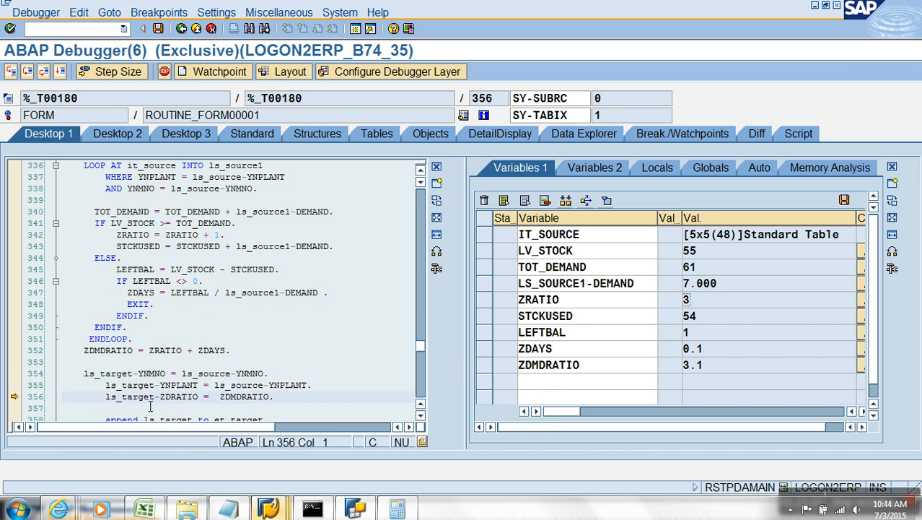
pyautogui.click(11, 71)
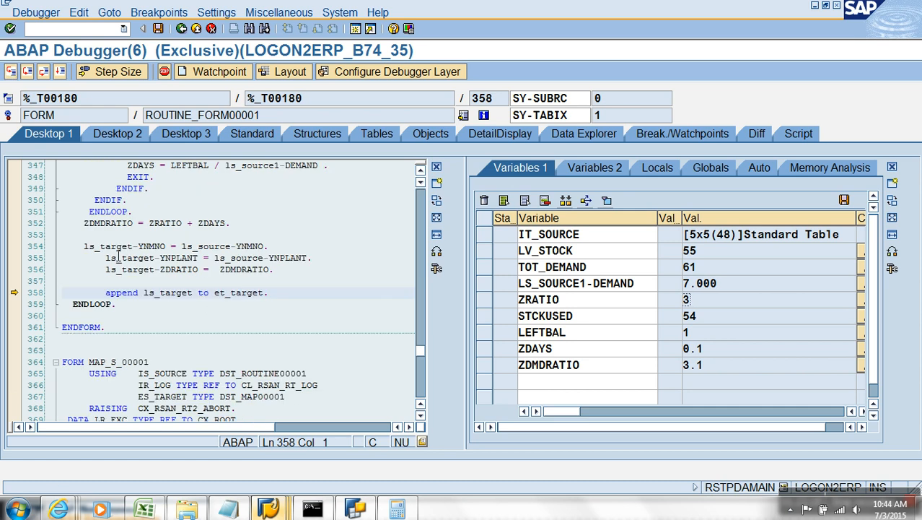
pyautogui.click(571, 382)
pyautogui.write('LS')
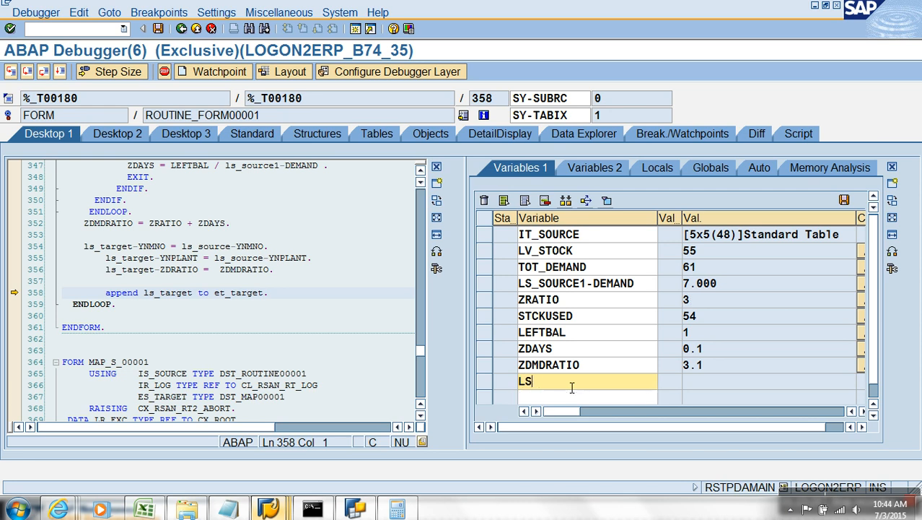
pyautogui.write('_TARGET')
pyautogui.press('Return')
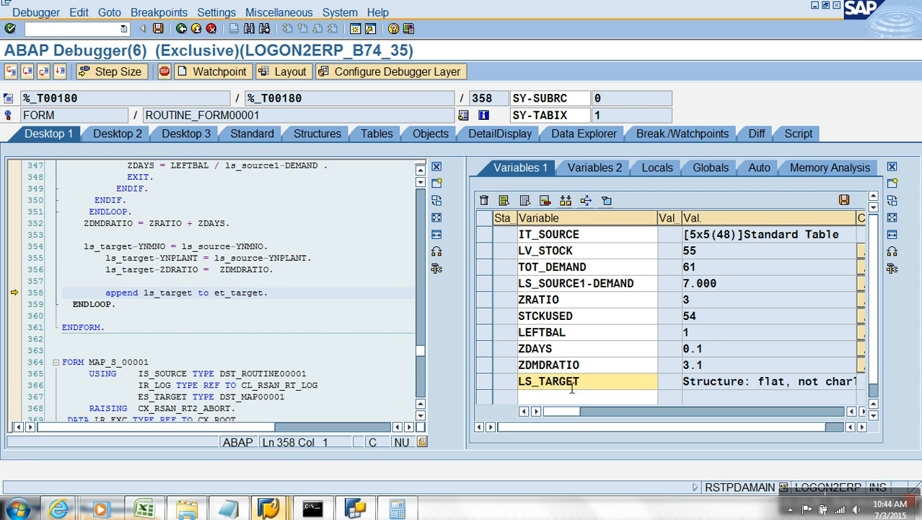
# - Inspect the YNPLANT, ZDRATIO and YNMNO component values of LS_TARGET, and return to the source code view
pyautogui.doubleClick(570, 382)
pyautogui.click(217, 253)
pyautogui.click(217, 287)
pyautogui.click(230, 271)
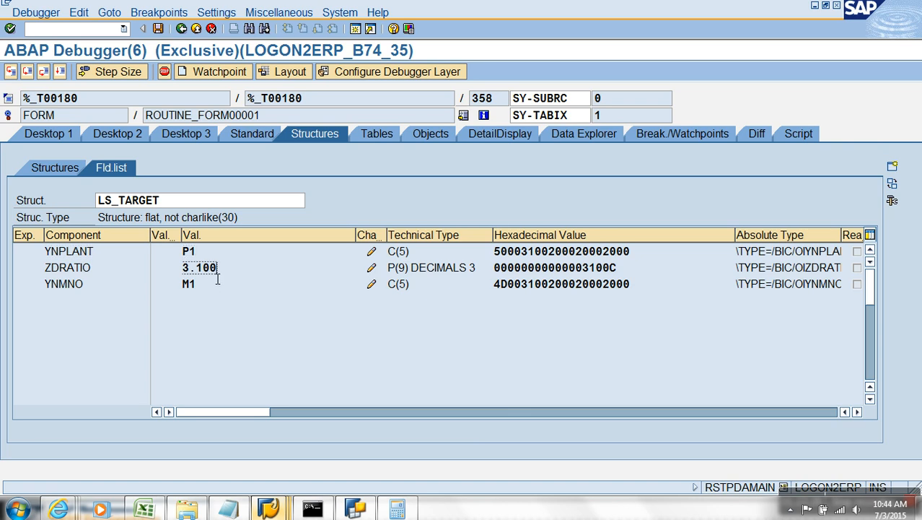
pyautogui.doubleClick(211, 273)
pyautogui.click(69, 138)
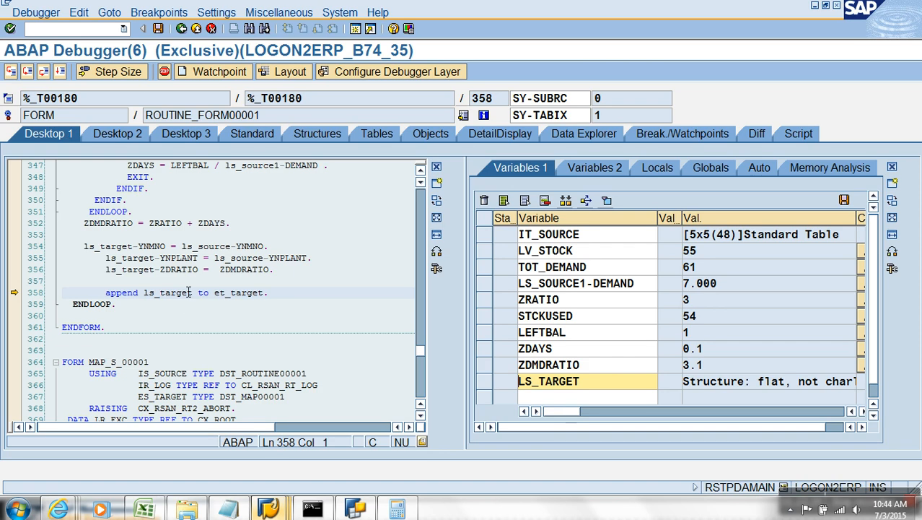
# - Execute the append of ls_target to et_target, watch ET_TARGET, and step back to the start of the outer loop
pyautogui.click(231, 292)
pyautogui.click(11, 71)
pyautogui.doubleClick(250, 296)
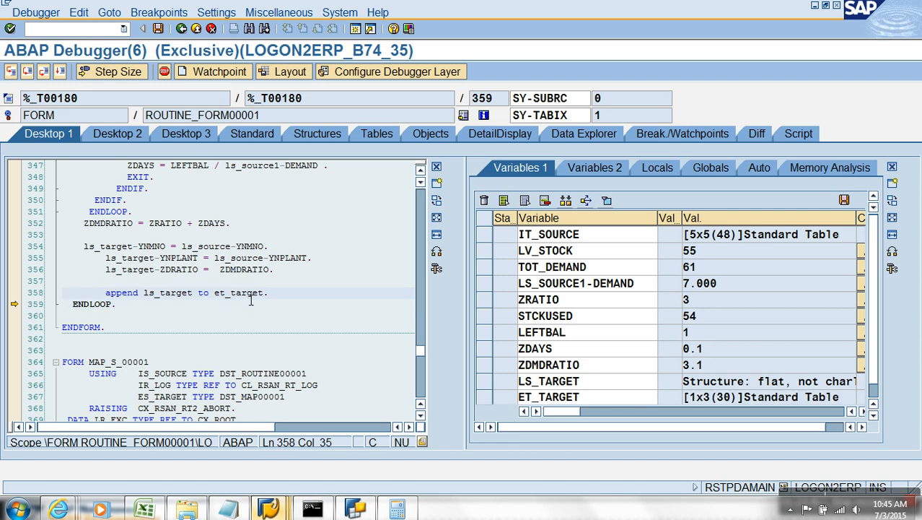
pyautogui.click(10, 71)
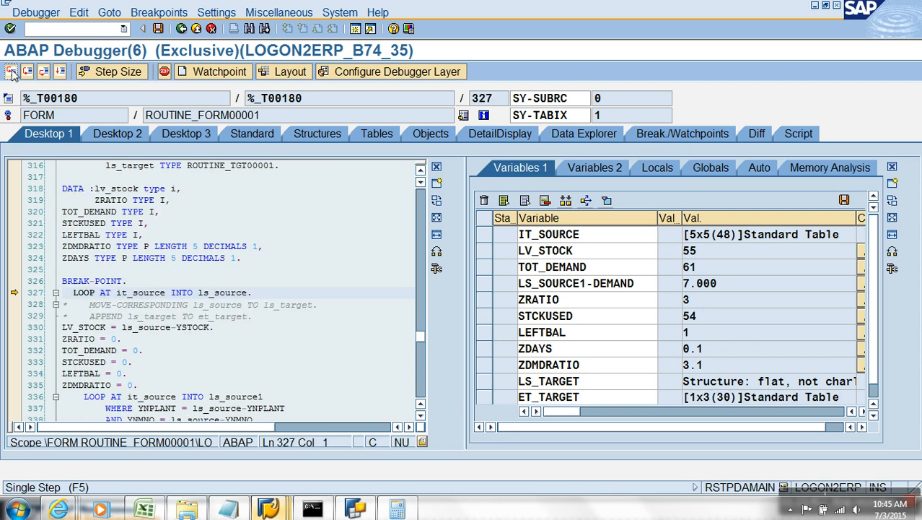
# - Step into the outer loop's second record and execute the LV_STOCK assignment and the zero resets of the working variables
pyautogui.click(11, 71)
pyautogui.click(11, 70)
pyautogui.click(11, 71)
pyautogui.click(11, 71)
pyautogui.click(11, 71)
pyautogui.click(11, 71)
pyautogui.click(11, 70)
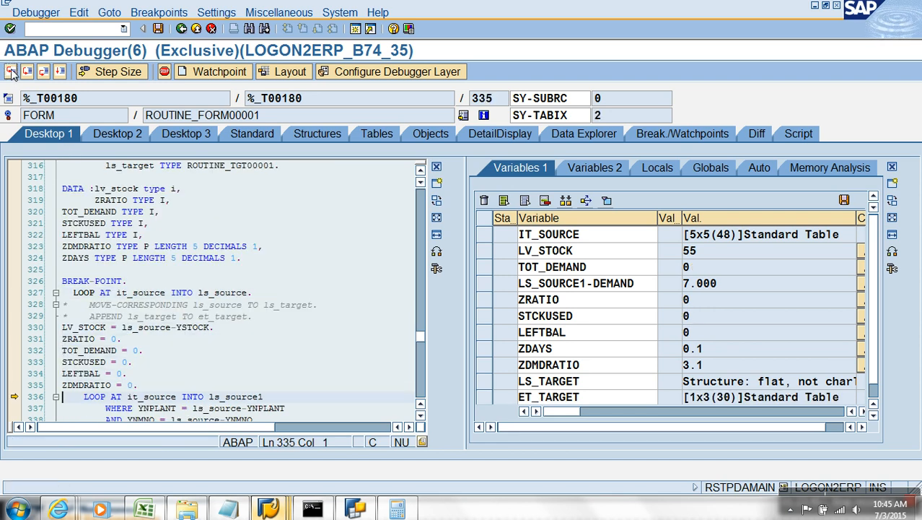
# - Single-step through all inner-loop passes for the second source record, through the ZDMDRATIO calculation to the ls_target-ZDRATIO assignment
pyautogui.click(11, 70)
pyautogui.click(11, 71)
pyautogui.click(11, 71)
pyautogui.click(11, 71)
pyautogui.click(11, 71)
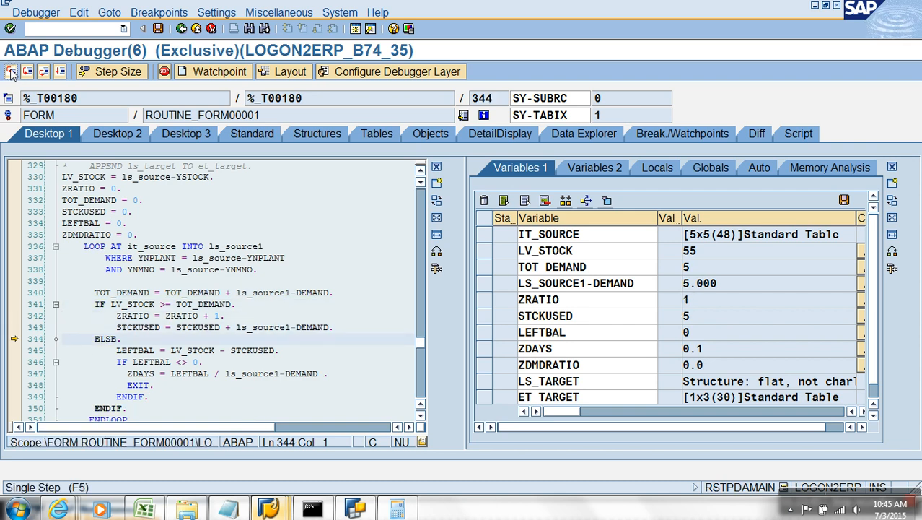
pyautogui.click(11, 70)
pyautogui.click(11, 71)
pyautogui.click(11, 71)
pyautogui.click(11, 70)
pyautogui.click(11, 70)
pyautogui.click(11, 70)
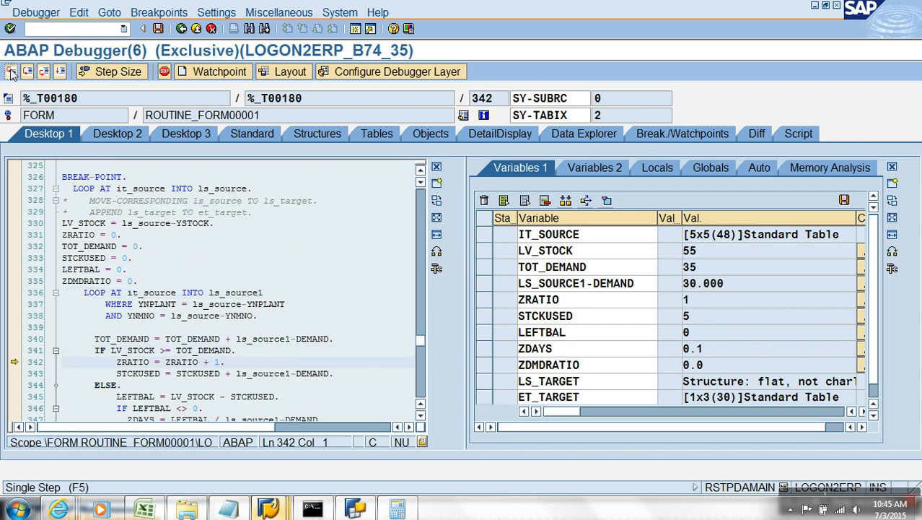
pyautogui.click(10, 71)
pyautogui.click(11, 71)
pyautogui.click(11, 70)
pyautogui.click(11, 71)
pyautogui.click(10, 71)
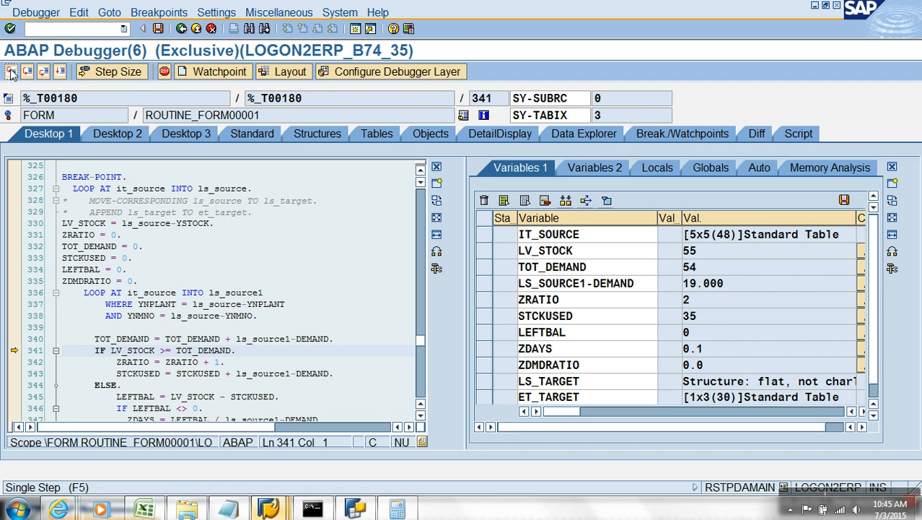
pyautogui.click(11, 71)
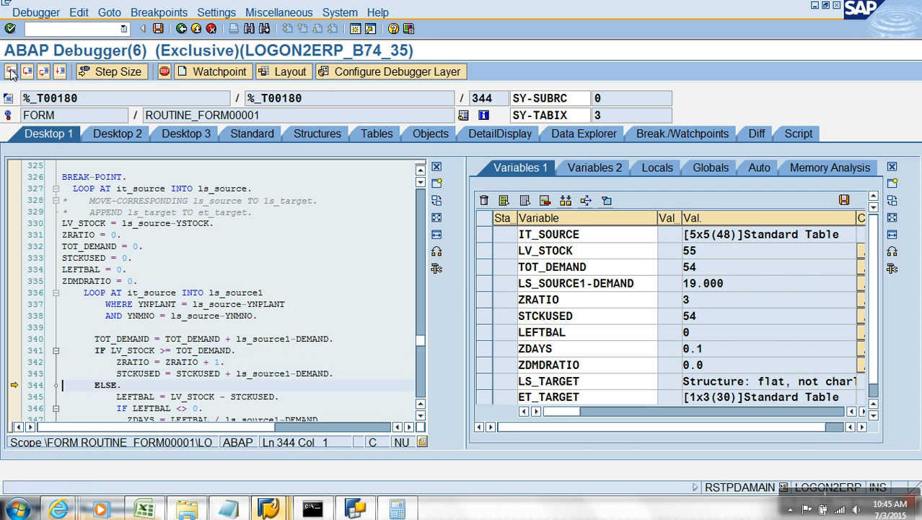
pyautogui.click(11, 72)
pyautogui.click(11, 71)
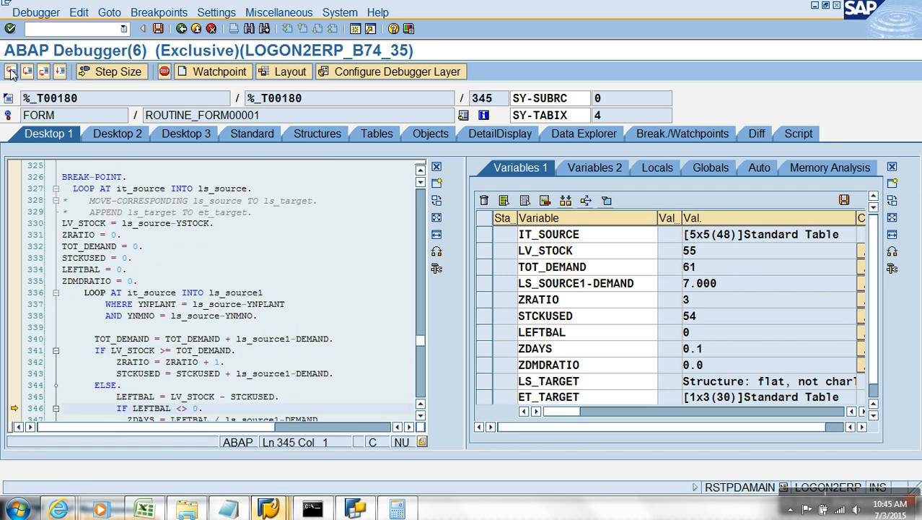
pyautogui.click(11, 71)
pyautogui.click(11, 72)
pyautogui.click(11, 72)
pyautogui.click(11, 71)
pyautogui.click(11, 72)
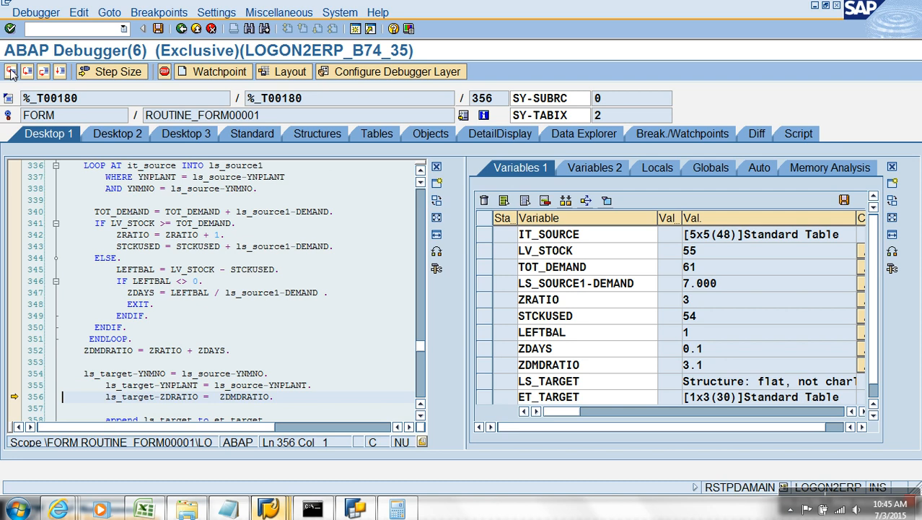
# - Append the second record to et_target and single-step the third source record into its third inner-loop pass
pyautogui.click(11, 71)
pyautogui.click(11, 71)
pyautogui.click(11, 71)
pyautogui.click(11, 72)
pyautogui.click(11, 71)
pyautogui.click(11, 71)
pyautogui.click(11, 72)
pyautogui.click(11, 71)
pyautogui.click(10, 71)
pyautogui.click(11, 71)
pyautogui.click(11, 72)
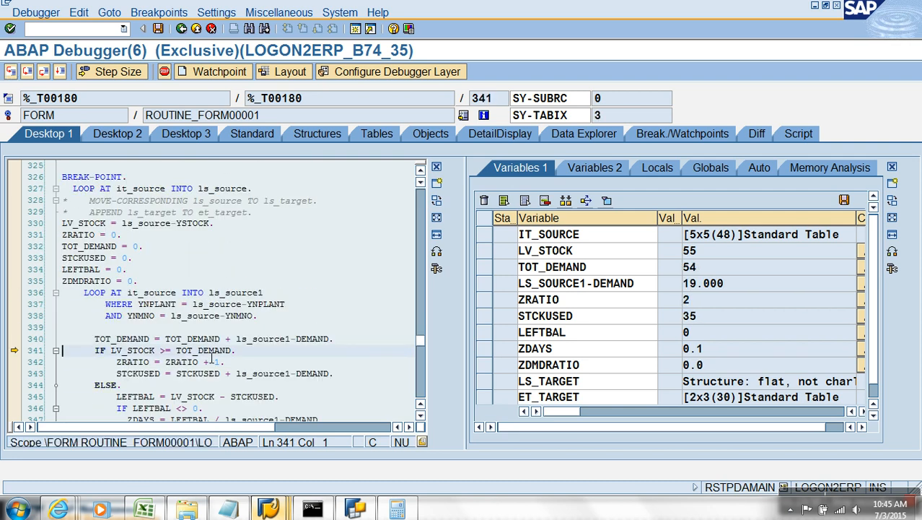
# - Set a breakpoint on the append statement in line 358, resume execution until the process ends, and leave the log
pyautogui.scroll(-5, 212, 358)
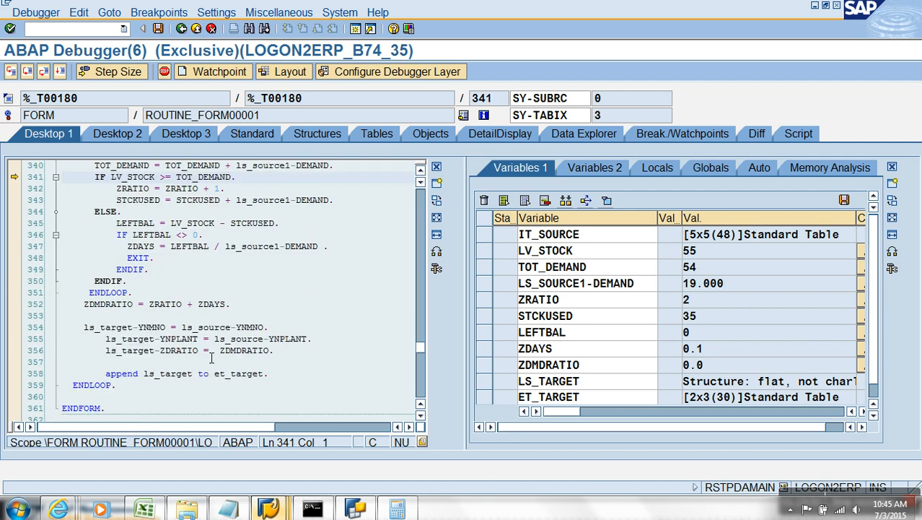
pyautogui.click(15, 373)
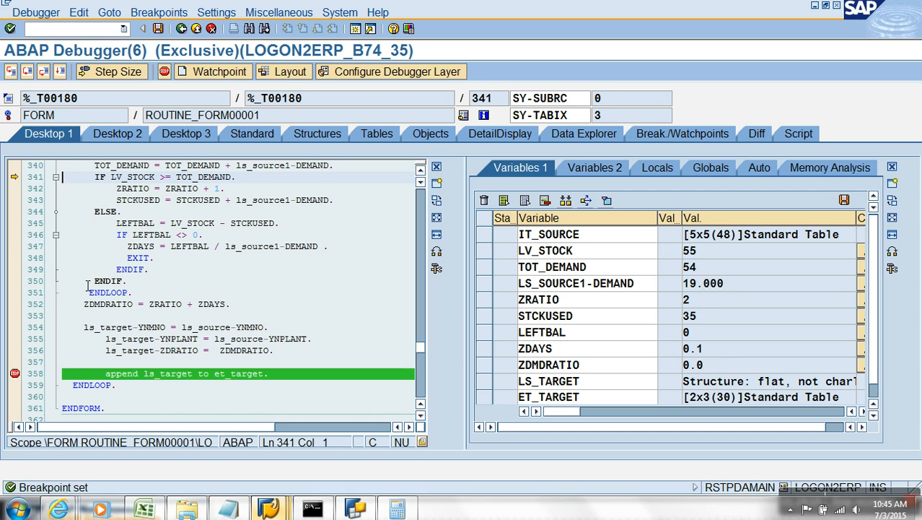
pyautogui.press('F8')
pyautogui.press('F8')
pyautogui.press('F8')
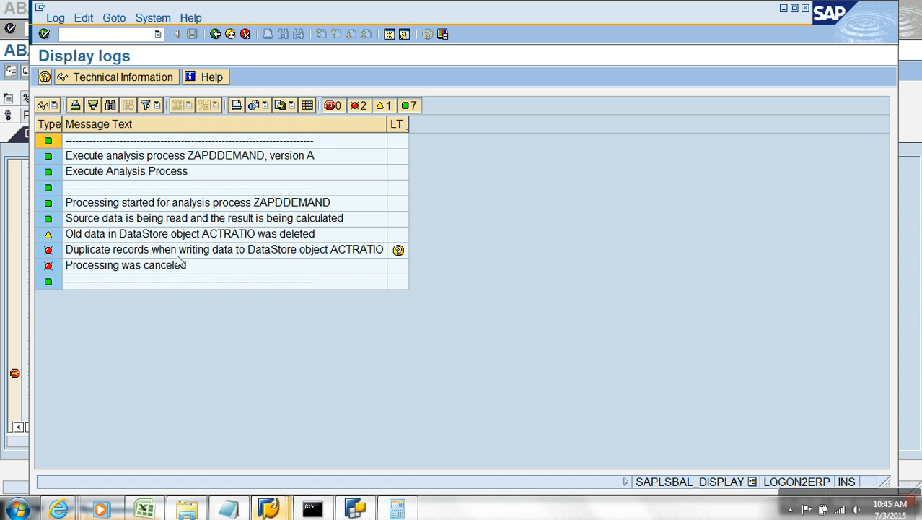
pyautogui.click(230, 34)
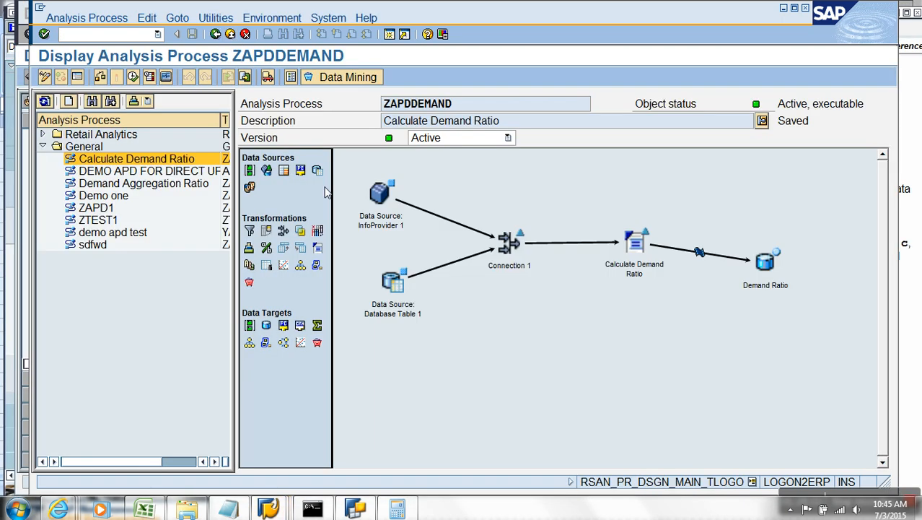
# - Switch analysis process ZAPDDEMAND to change mode and open the code of the Calculate Demand Ratio routine
pyautogui.rightClick(635, 245)
pyautogui.moveTo(686, 315)
pyautogui.click(538, 296)
pyautogui.click(44, 78)
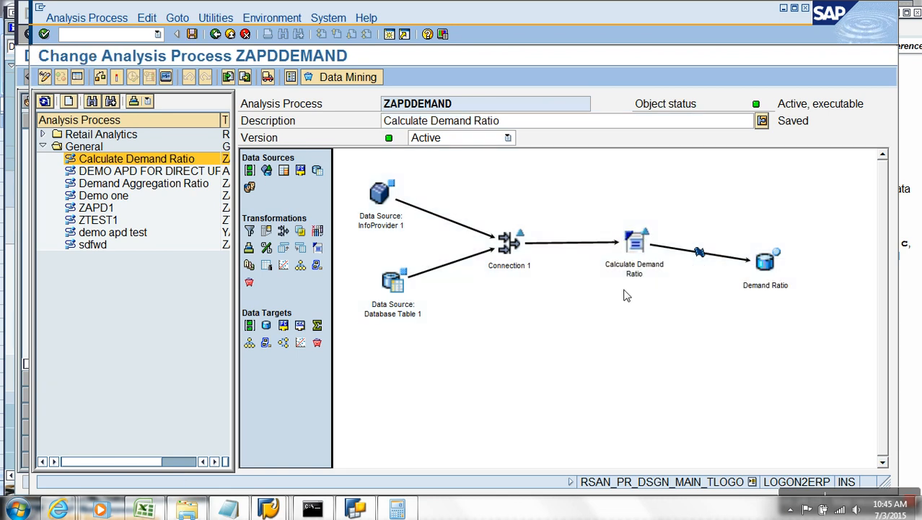
pyautogui.rightClick(633, 261)
pyautogui.click(677, 332)
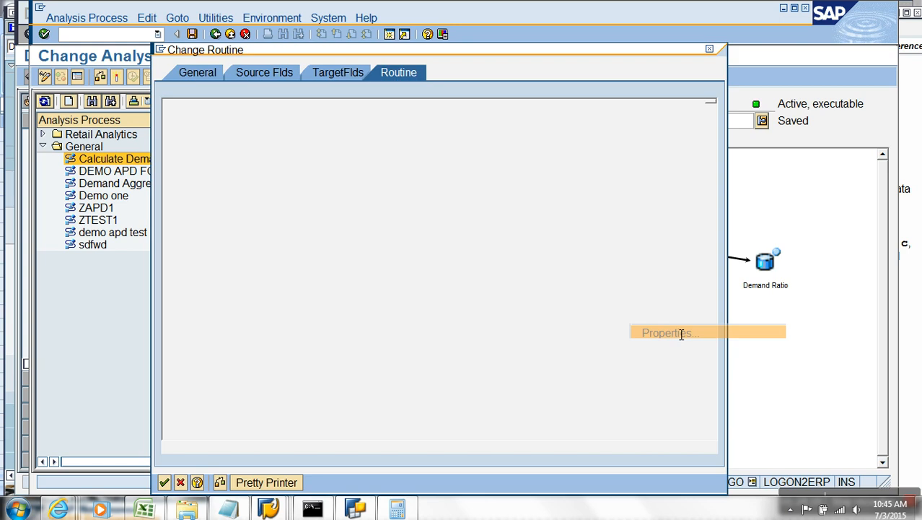
pyautogui.click(341, 395)
pyautogui.scroll(-5, 341, 396)
pyautogui.scroll(-4, 341, 396)
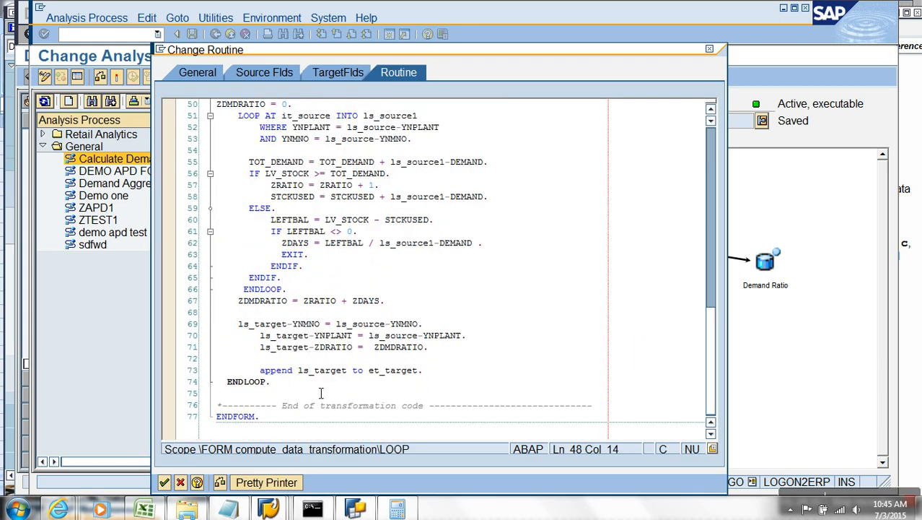
# - Add the statement "SORT et_target BY YNPLANT YNMNO." below the append statement in the routine
pyautogui.click(440, 371)
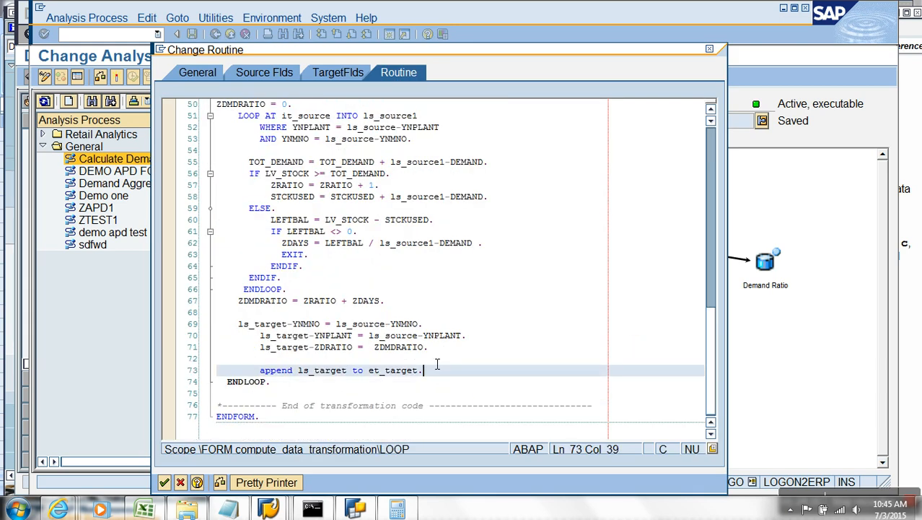
pyautogui.press('Return')
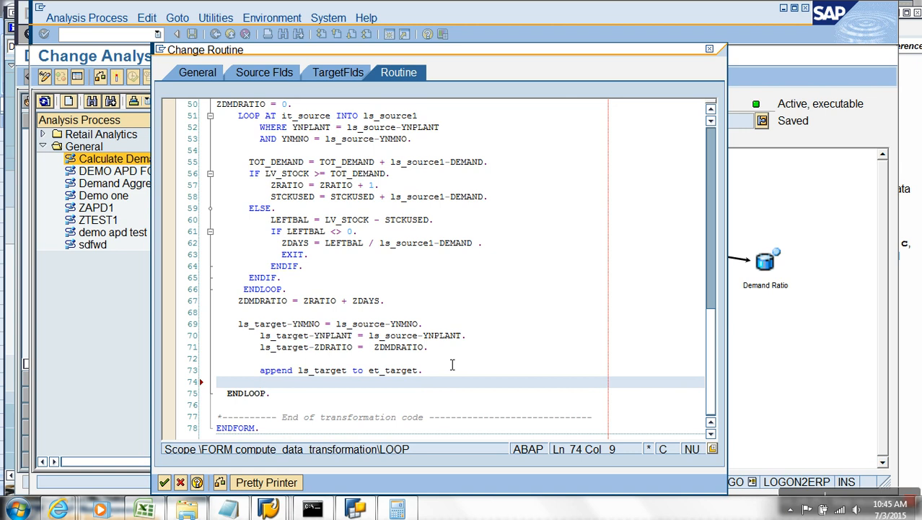
pyautogui.press('Return')
pyautogui.write('SORT ')
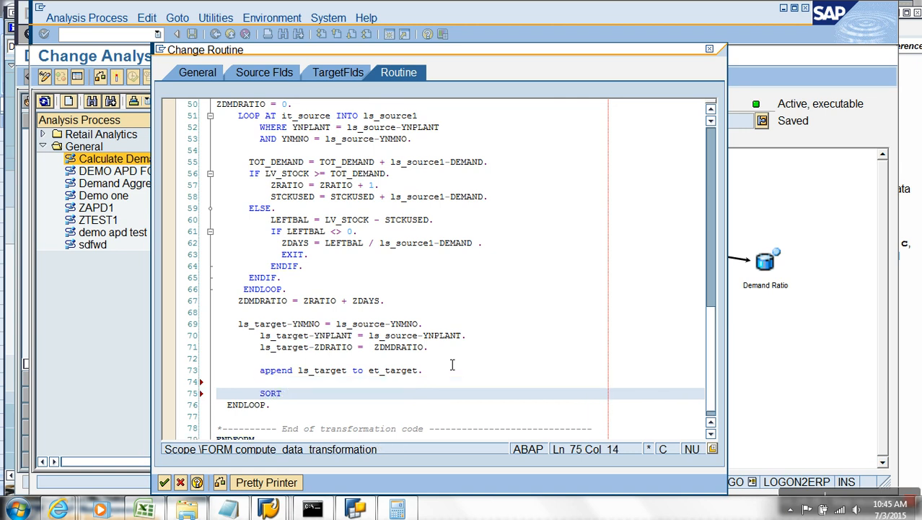
pyautogui.write('ACTRATIO')
pyautogui.hotkey('ctrl', 'BackSpace')
pyautogui.moveTo(417, 370); pyautogui.dragTo(369, 370)
pyautogui.hotkey('ctrl', 'c')
pyautogui.click(319, 399)
pyautogui.hotkey('ctrl', 'v')
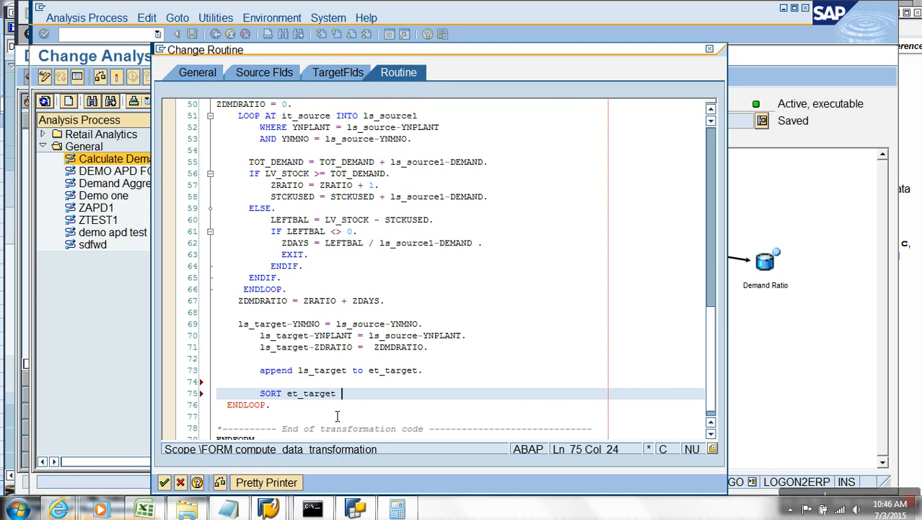
pyautogui.write('BY YNPLANT ')
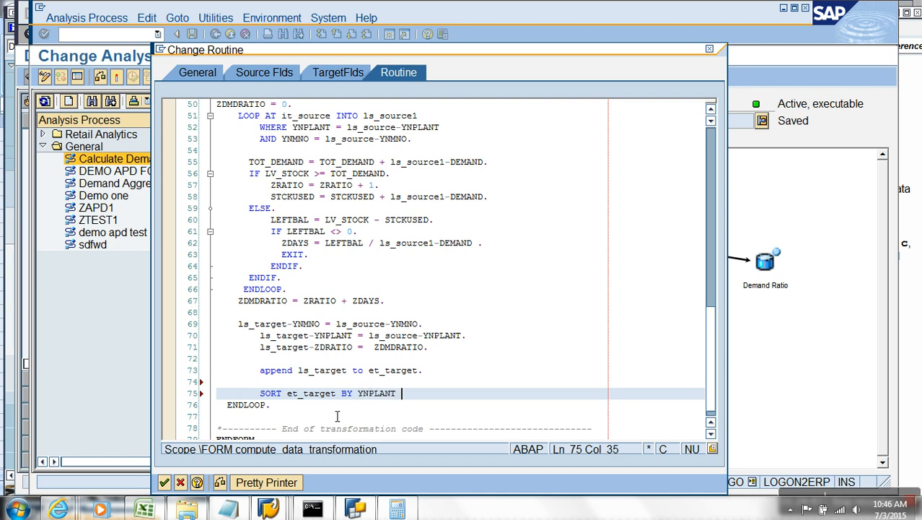
pyautogui.write('YNMNO.')
pyautogui.press('Return')
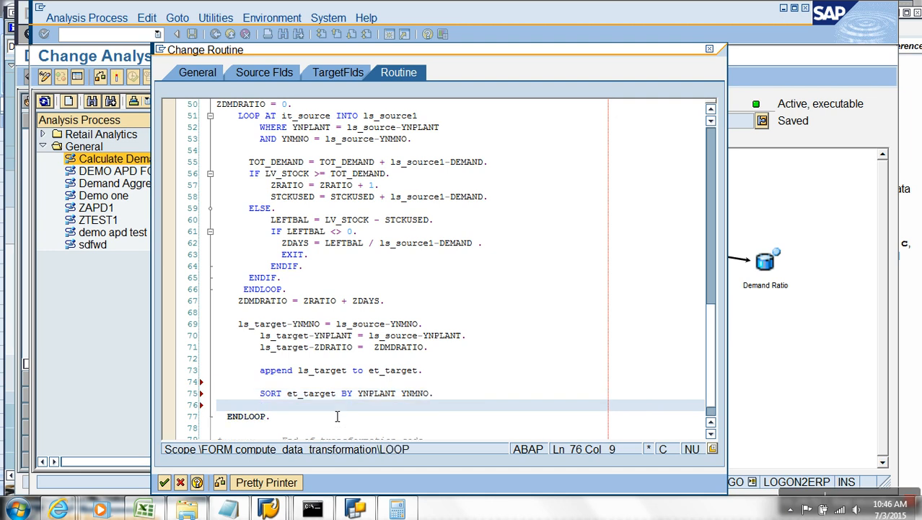
# - Add the statement "DELETE ADJACENT DUPLICATES FROM et_target." below the SORT statement
pyautogui.write('DELE')
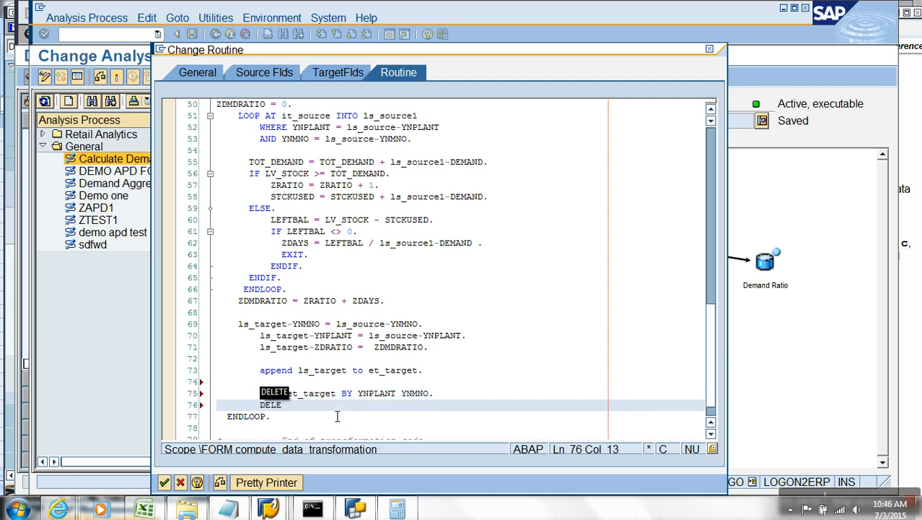
pyautogui.write('TE REPORT')
pyautogui.press('BackSpace')
pyautogui.press('BackSpace')
pyautogui.press('BackSpace')
pyautogui.press('BackSpace')
pyautogui.press('BackSpace')
pyautogui.press('BackSpace')
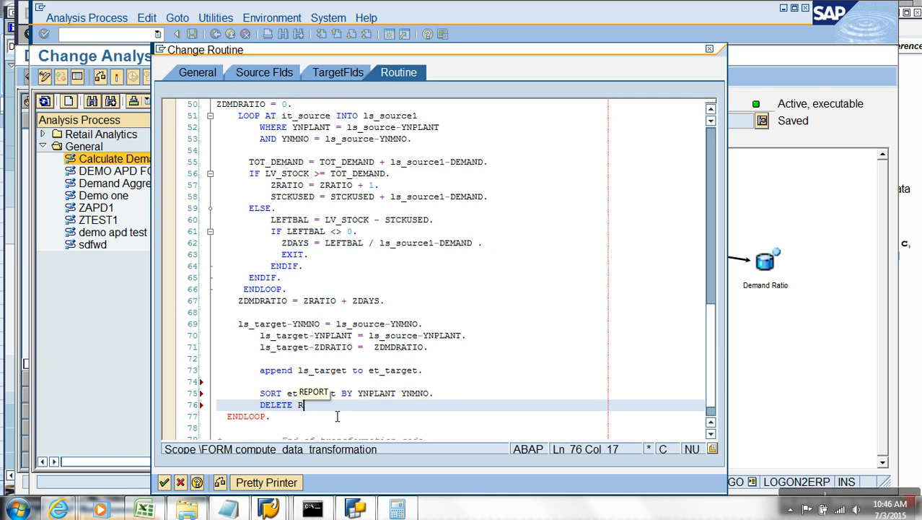
pyautogui.write('AD')
pyautogui.press('Tab')
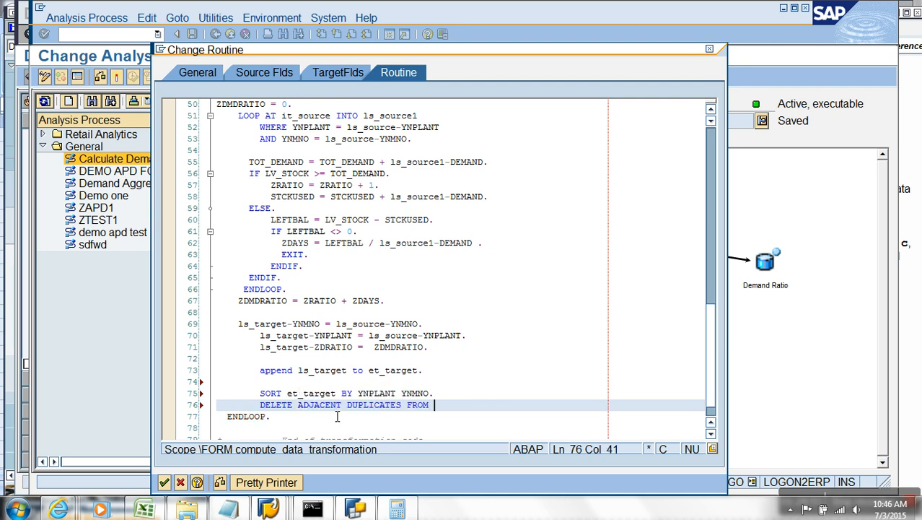
pyautogui.write('et_target.')
# - Move the SORT and DELETE ADJACENT DUPLICATES lines out of the loop to directly below the outer ENDLOOP
pyautogui.moveTo(503, 412); pyautogui.dragTo(207, 401)
pyautogui.hotkey('ctrl', 'c')
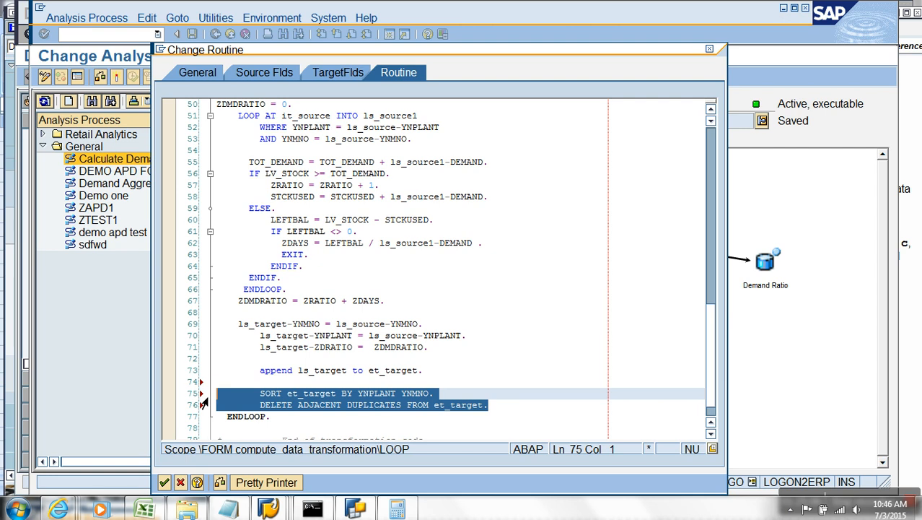
pyautogui.press('Delete')
pyautogui.click(263, 416)
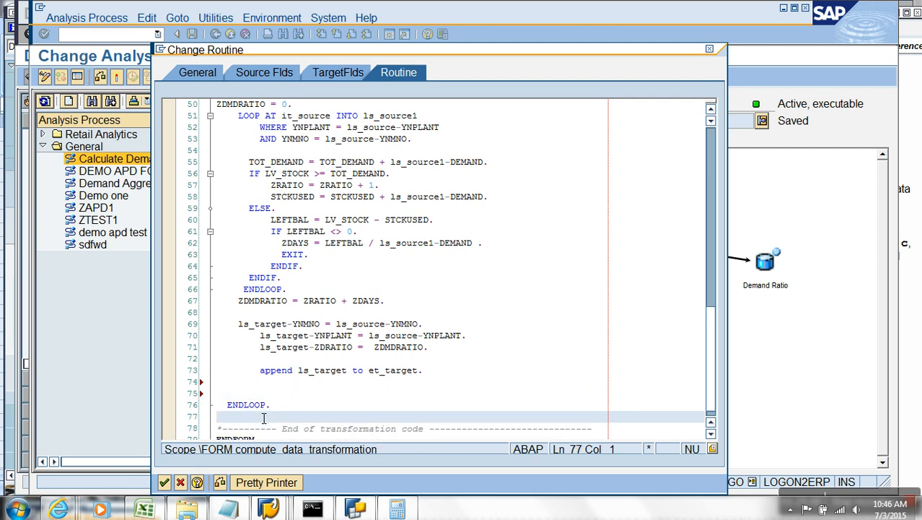
pyautogui.hotkey('ctrl', 'v')
# - Extend the DELETE ADJACENT DUPLICATES statement with "COMPARING YNPLANT YNMNO." on its own line
pyautogui.scroll(-2, 264, 382)
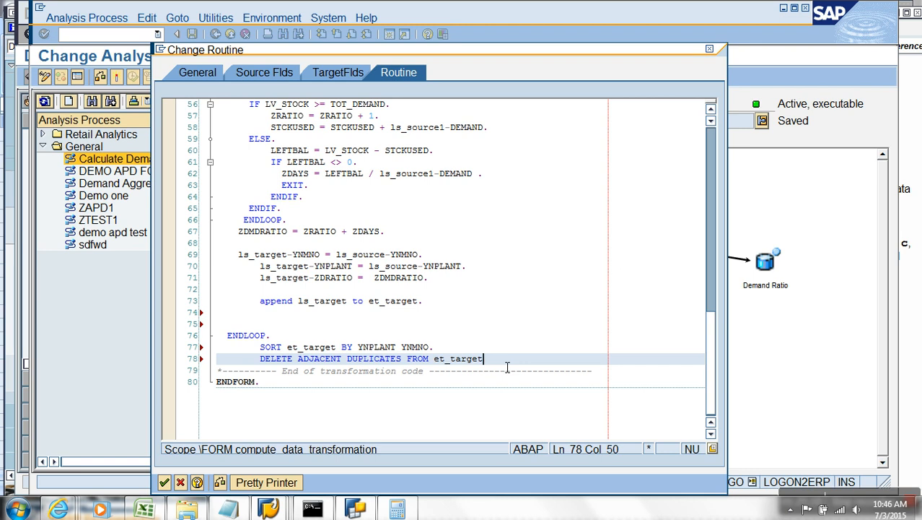
pyautogui.write('co')
pyautogui.press('Tab')
pyautogui.write('y')
pyautogui.press('BackSpace')
pyautogui.write('YNP')
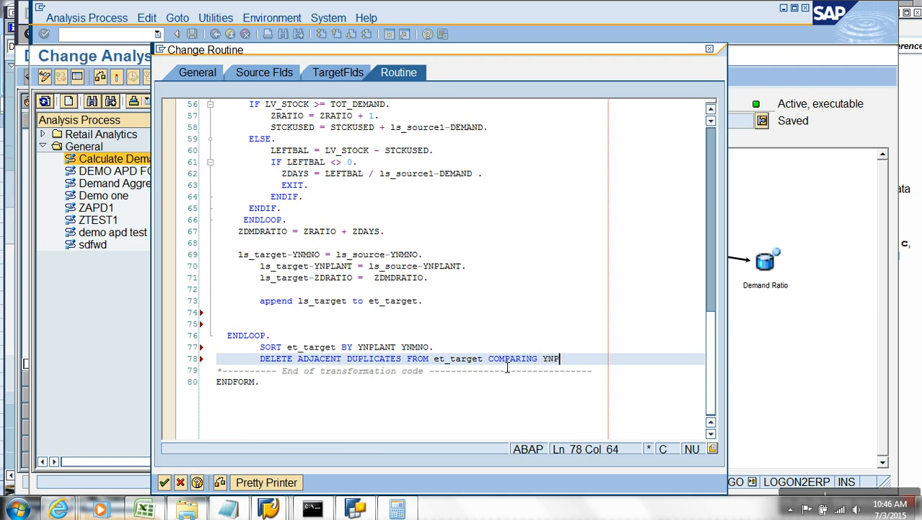
pyautogui.write('LANT YNMNO.')
pyautogui.click(489, 361)
pyautogui.press('Return')
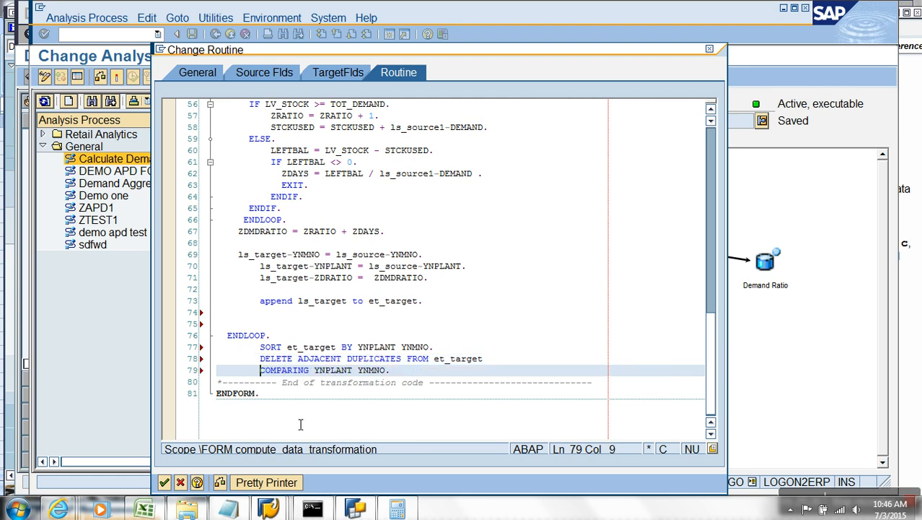
# - Check the routine's syntax, accept the changed code and activate the analysis process
pyautogui.click(220, 482)
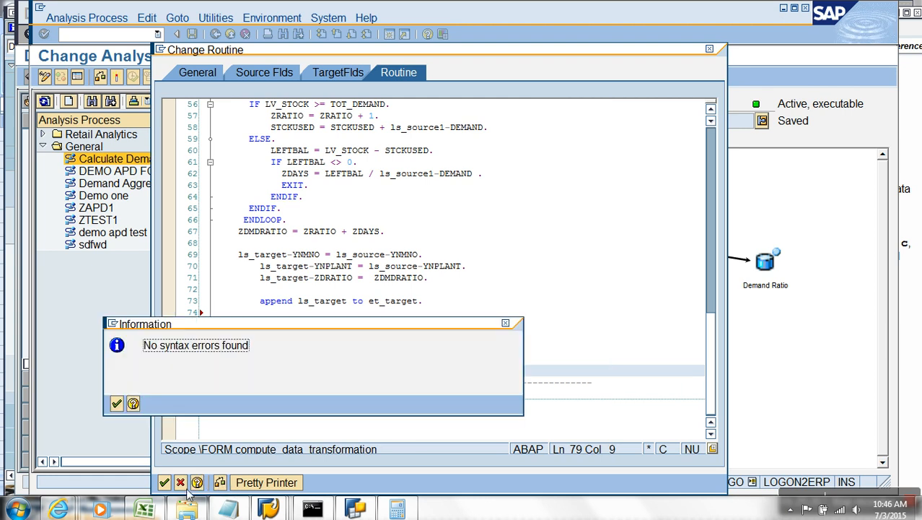
pyautogui.click(116, 403)
pyautogui.click(164, 482)
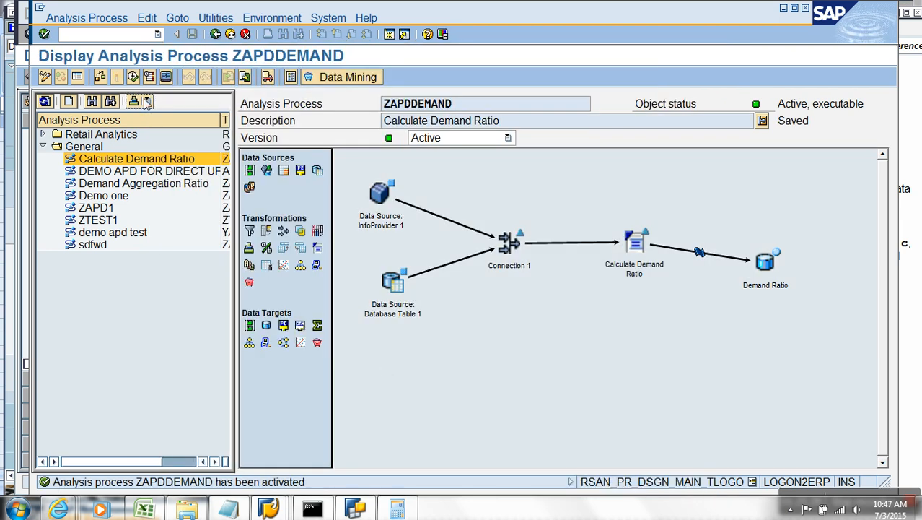
# - Execute the analysis process, set a breakpoint on the SORT statement in line 362 and resume execution up to it
pyautogui.click(132, 77)
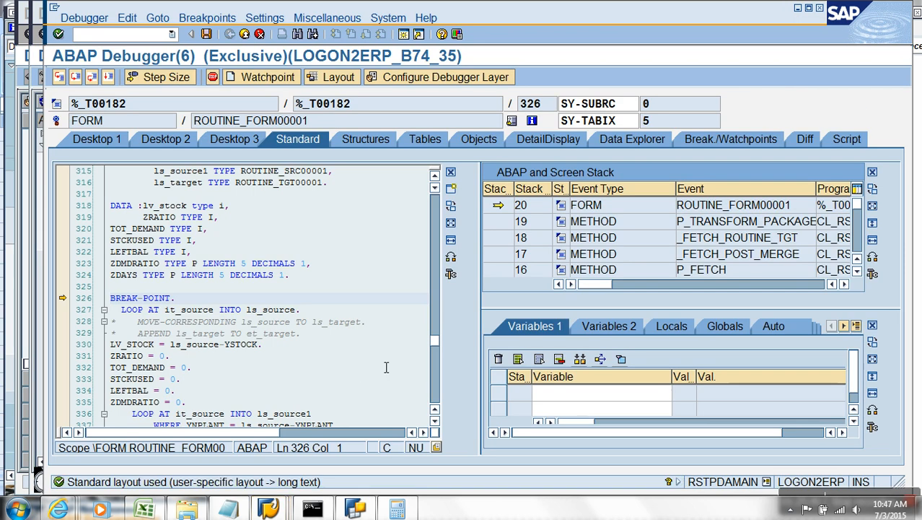
pyautogui.moveTo(437, 338)
pyautogui.mouseDown()
pyautogui.moveTo(437, 381)
pyautogui.moveTo(427, 354)
pyautogui.mouseUp()
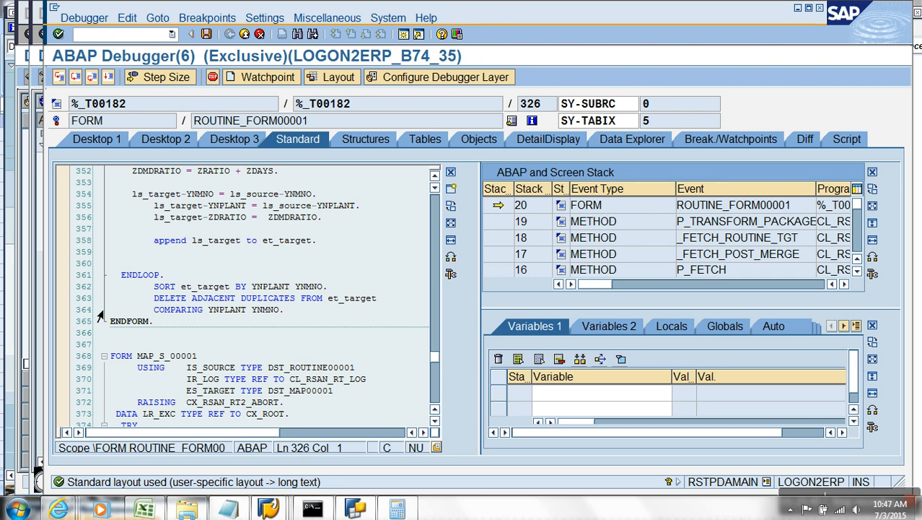
pyautogui.click(62, 287)
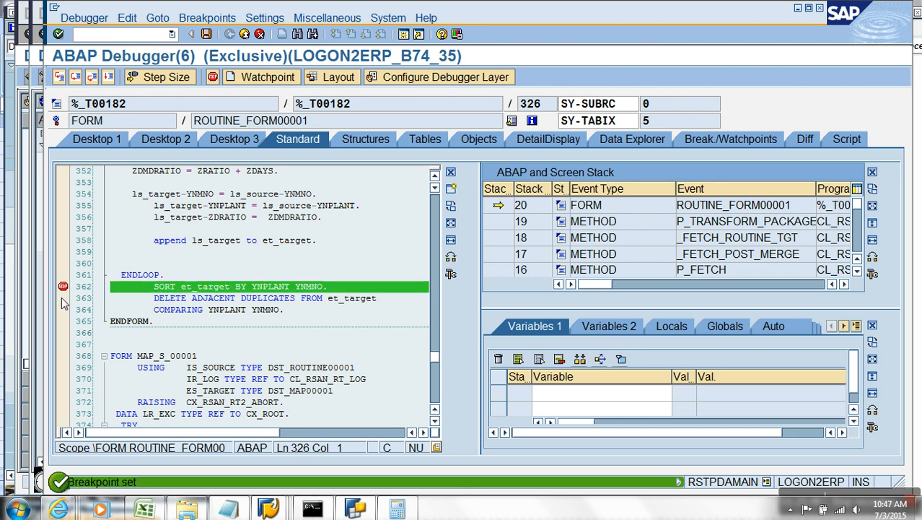
pyautogui.click(108, 77)
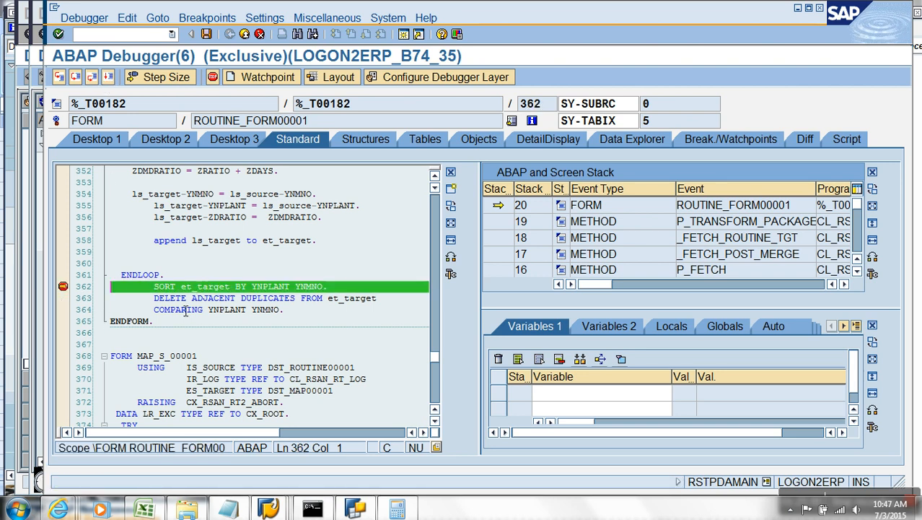
# - Display the contents of internal table ET_TARGET in the debugger before the sort runs
pyautogui.doubleClick(215, 286)
pyautogui.doubleClick(548, 392)
pyautogui.click(171, 290)
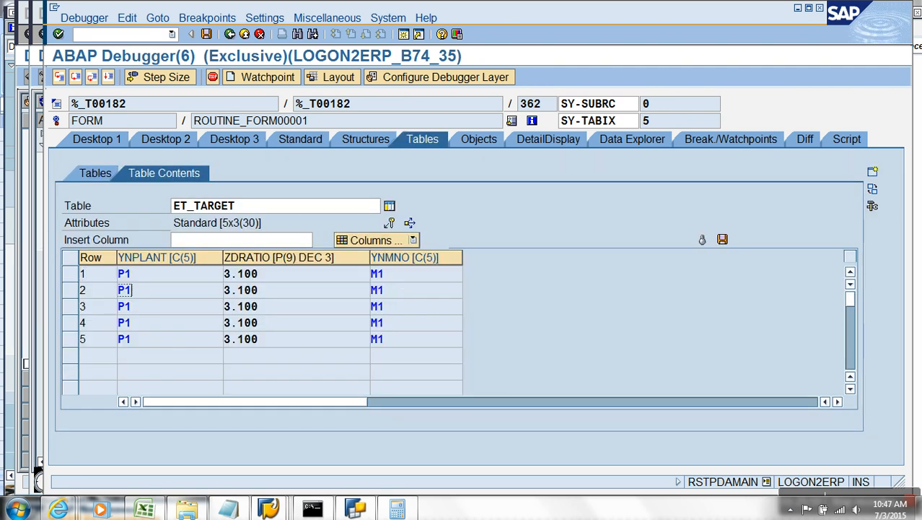
# - Single-step through the SORT and DELETE ADJACENT DUPLICATES statements out of the routine, and resume until the process ends
pyautogui.click(58, 77)
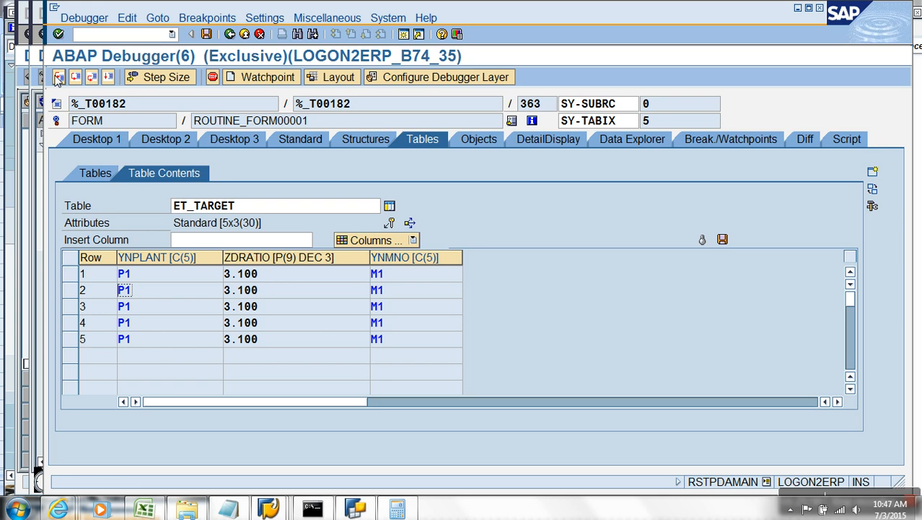
pyautogui.click(59, 77)
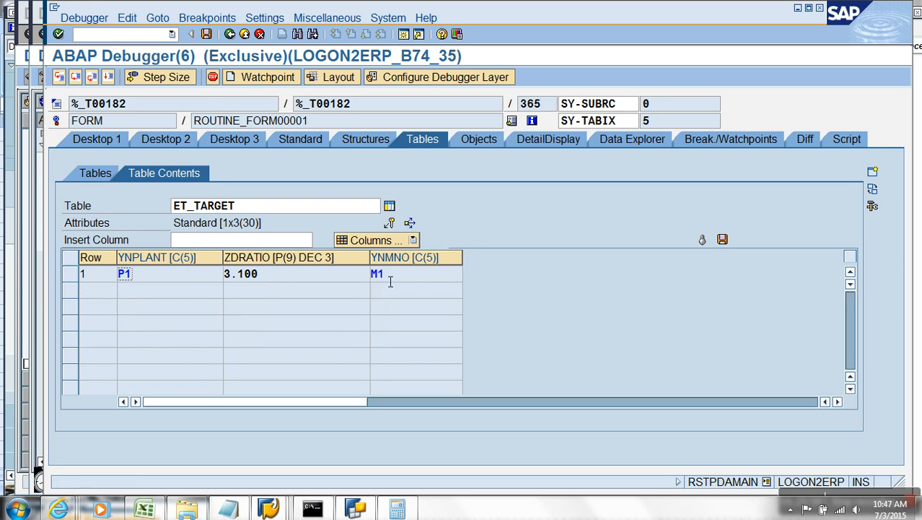
pyautogui.click(58, 77)
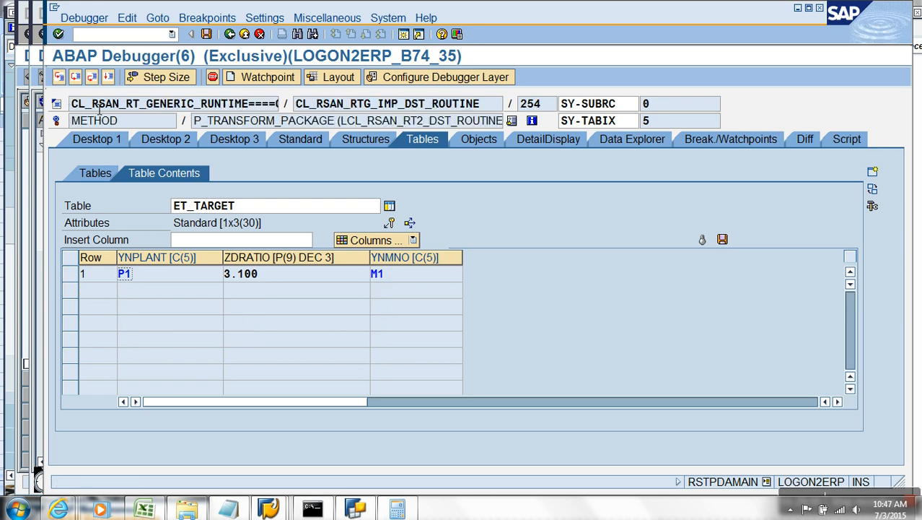
pyautogui.click(108, 77)
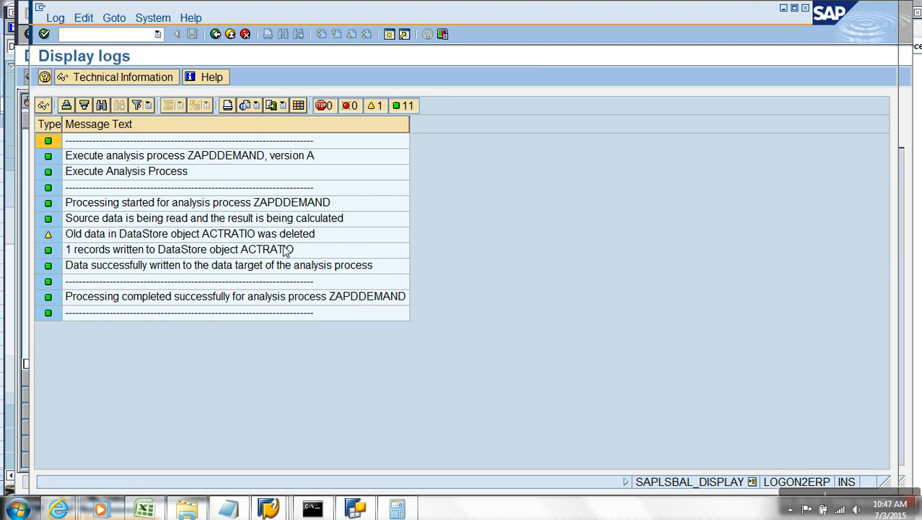
# - Switch to the Data Warehousing Workbench and open the management view of the Demand Ratio DataStore object ACTRATIO at its contents
pyautogui.moveTo(278, 508)
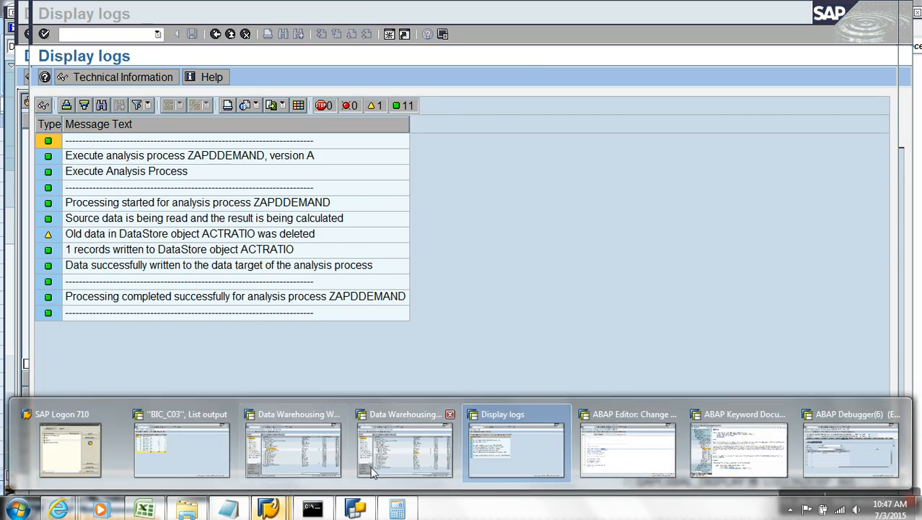
pyautogui.click(396, 459)
pyautogui.click(243, 261)
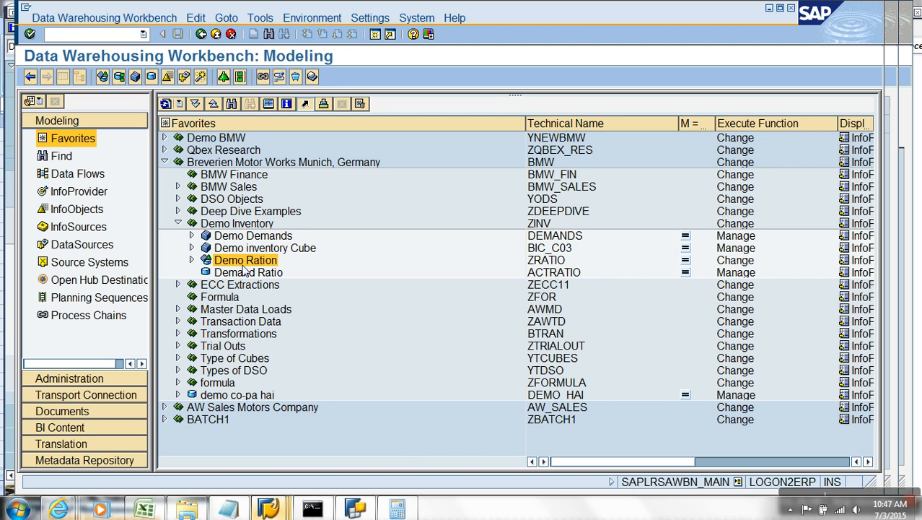
pyautogui.rightClick(226, 277)
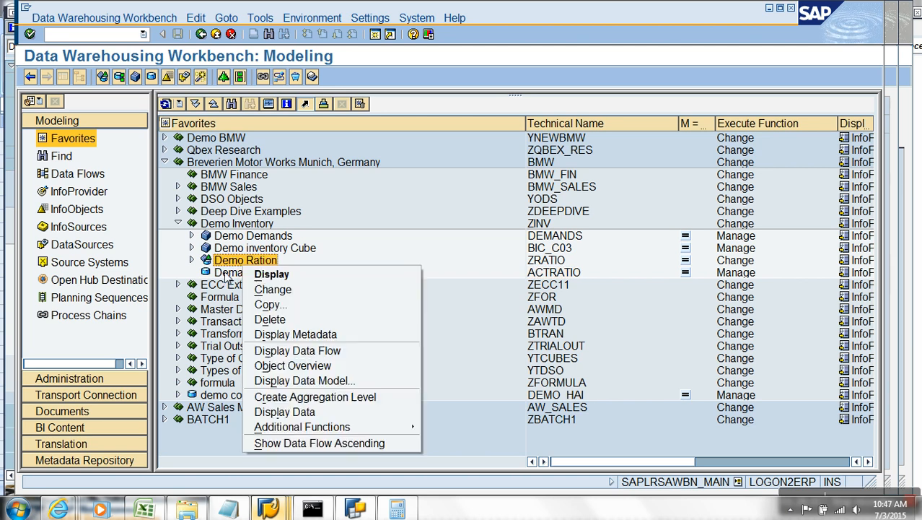
pyautogui.click(228, 277)
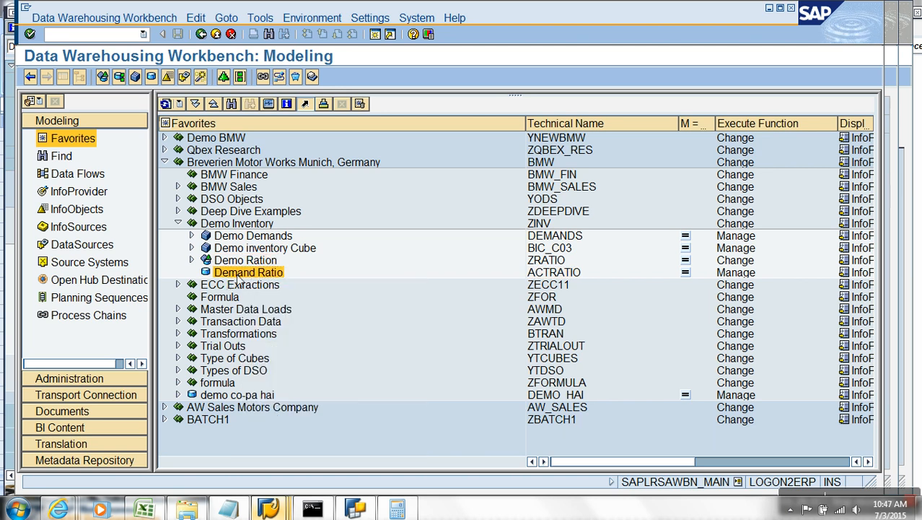
pyautogui.rightClick(228, 277)
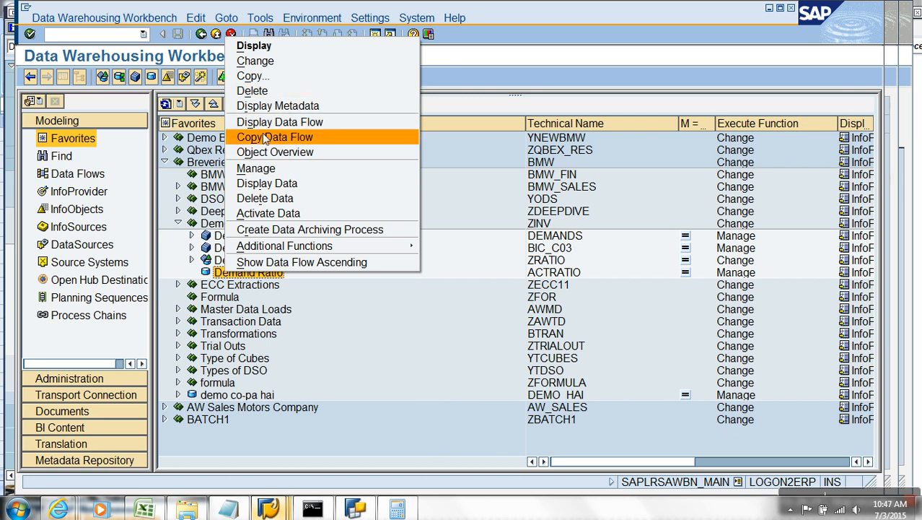
pyautogui.click(275, 170)
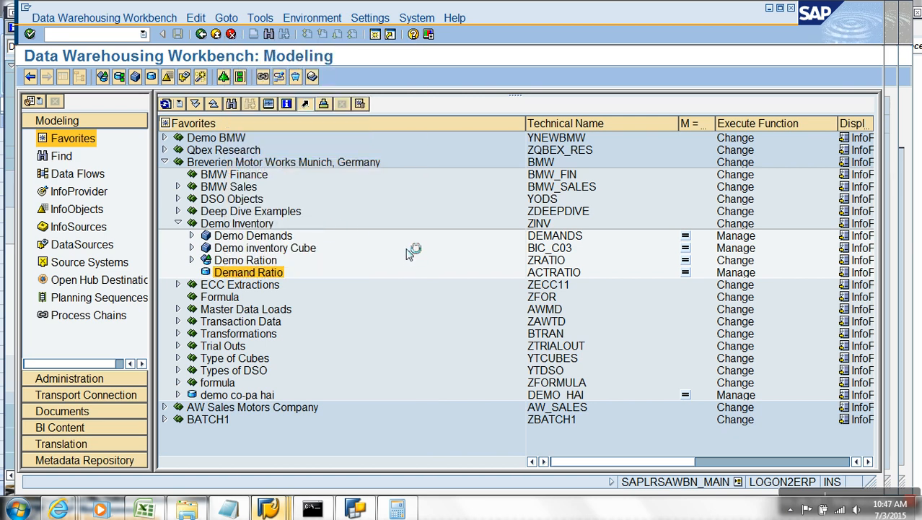
pyautogui.click(552, 210)
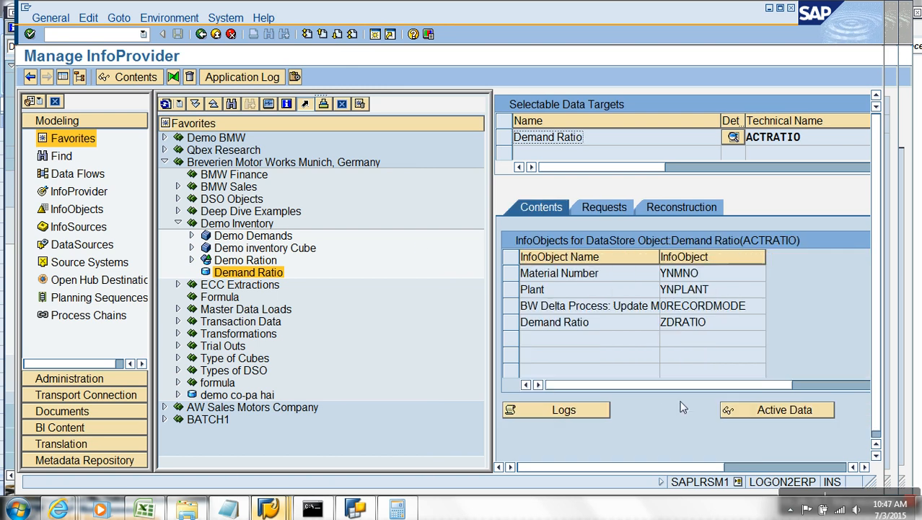
# - Display all active data records of DataStore object ACTRATIO, check plant and demand ratio, and return to the Modeling overview
pyautogui.click(749, 410)
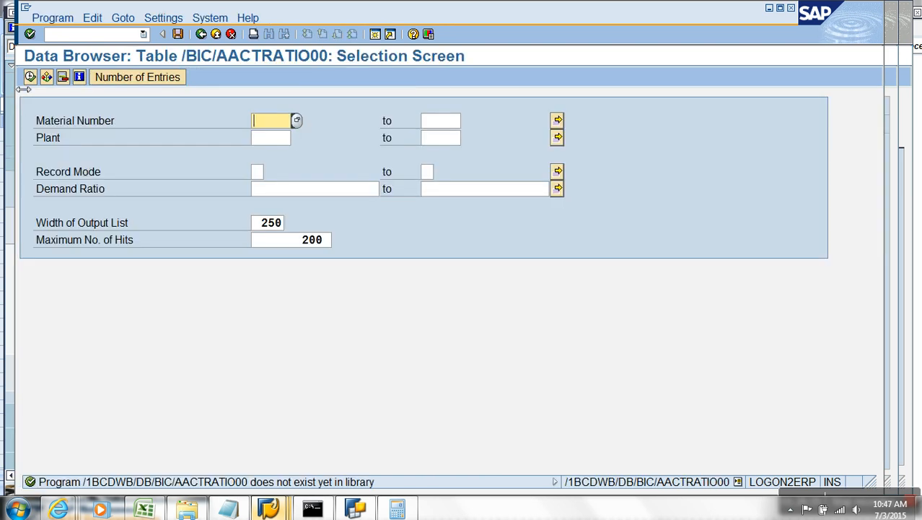
pyautogui.click(29, 77)
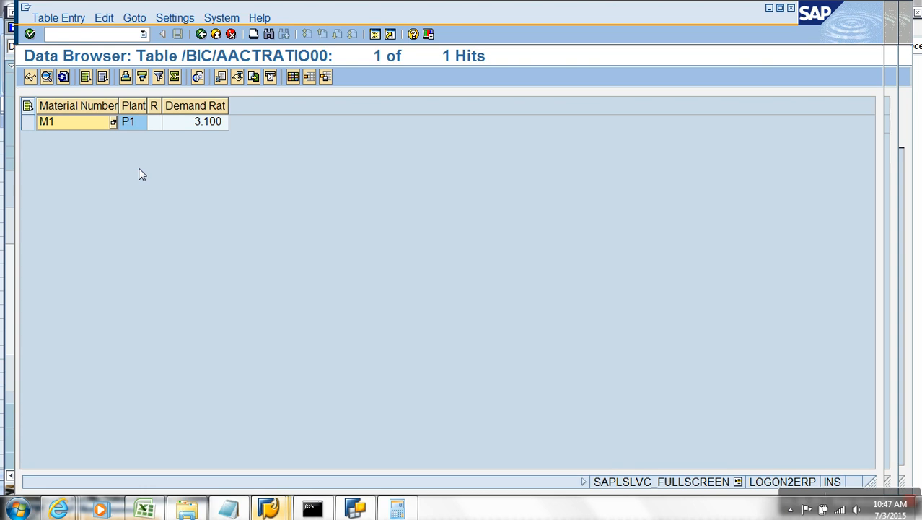
pyautogui.click(127, 122)
pyautogui.click(217, 121)
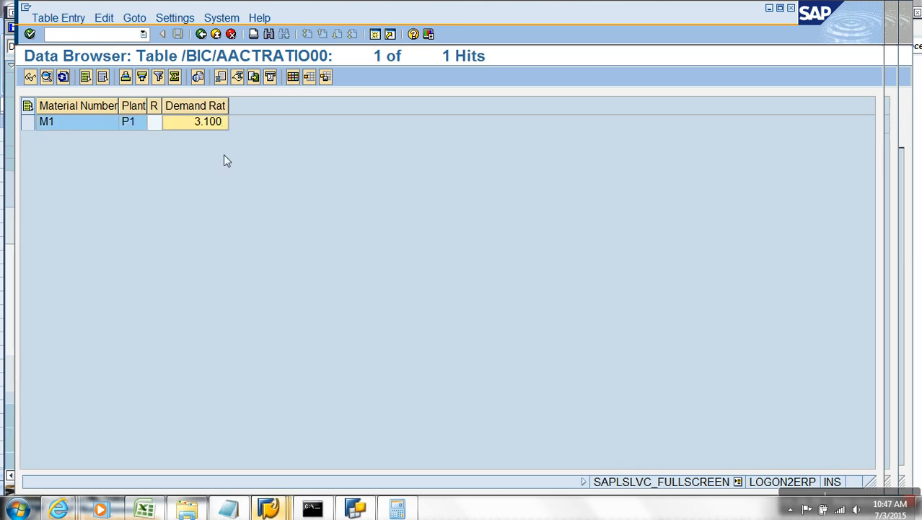
pyautogui.click(217, 35)
pyautogui.click(216, 36)
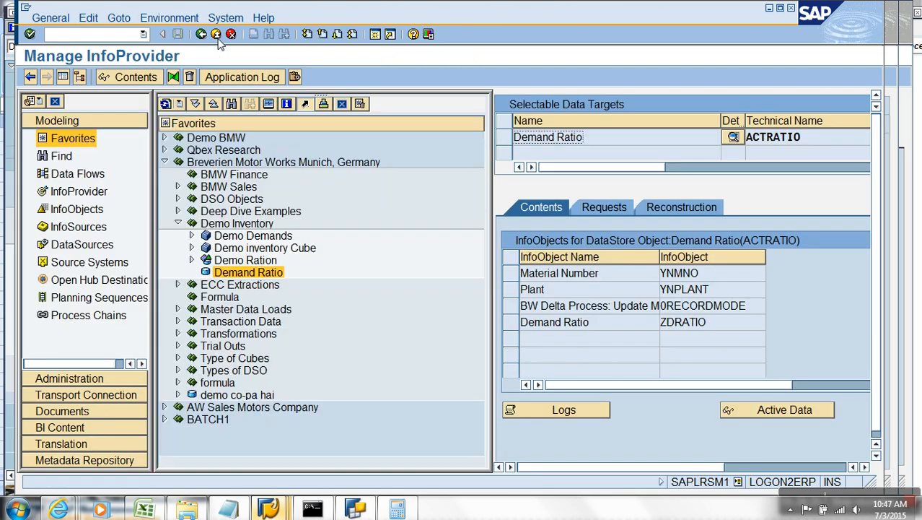
pyautogui.click(216, 35)
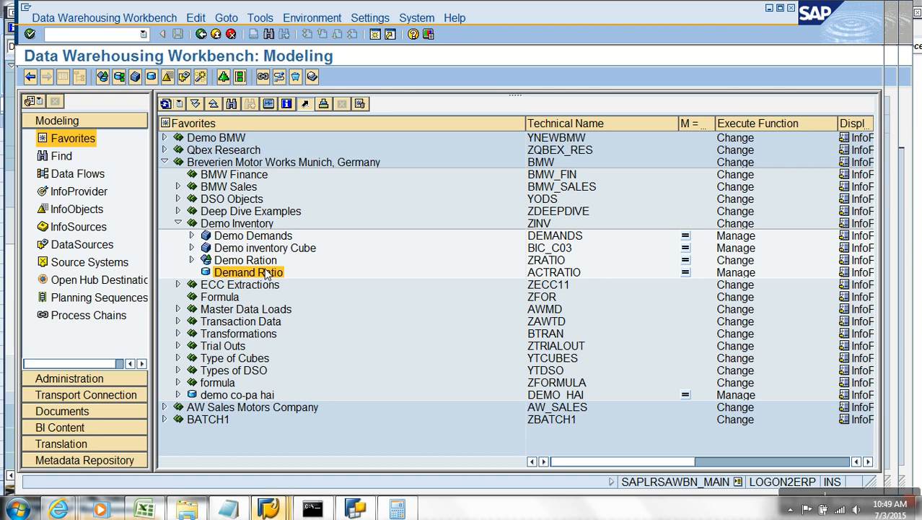
# - Switch to the analysis process log window and leave the log to return to the display of ZAPDDEMAND
pyautogui.click(269, 509)
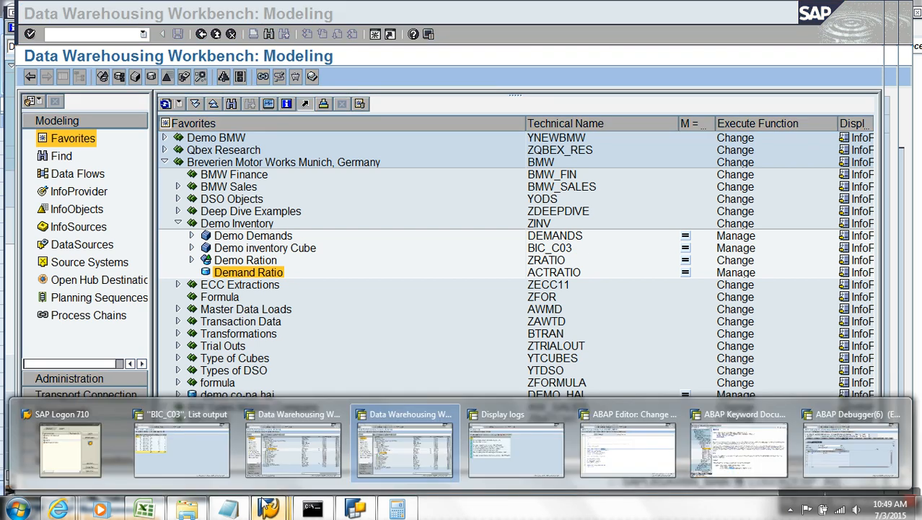
pyautogui.click(547, 463)
pyautogui.click(215, 34)
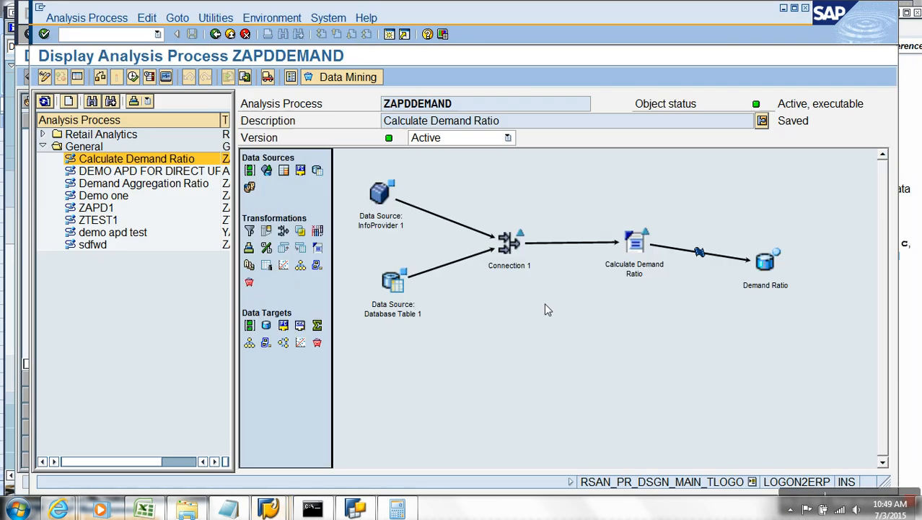